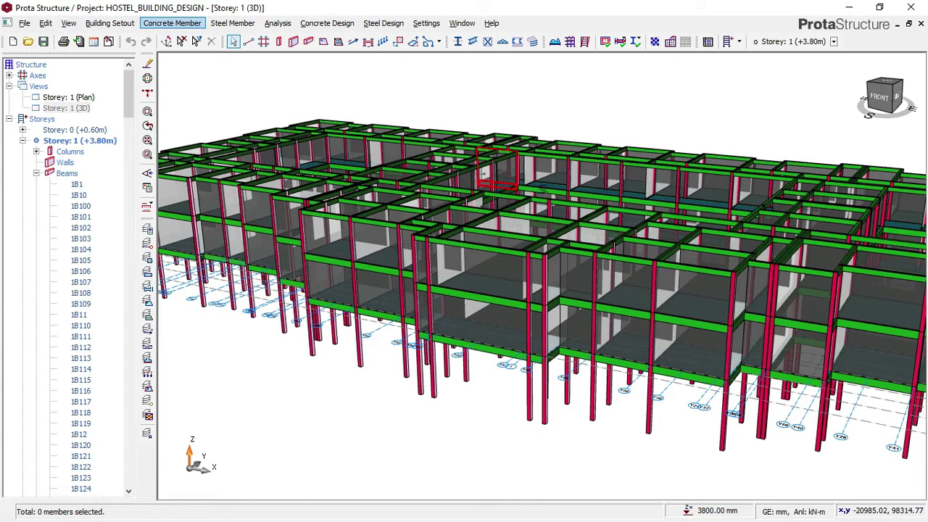
middle_click_drag(548, 187, 613, 122)
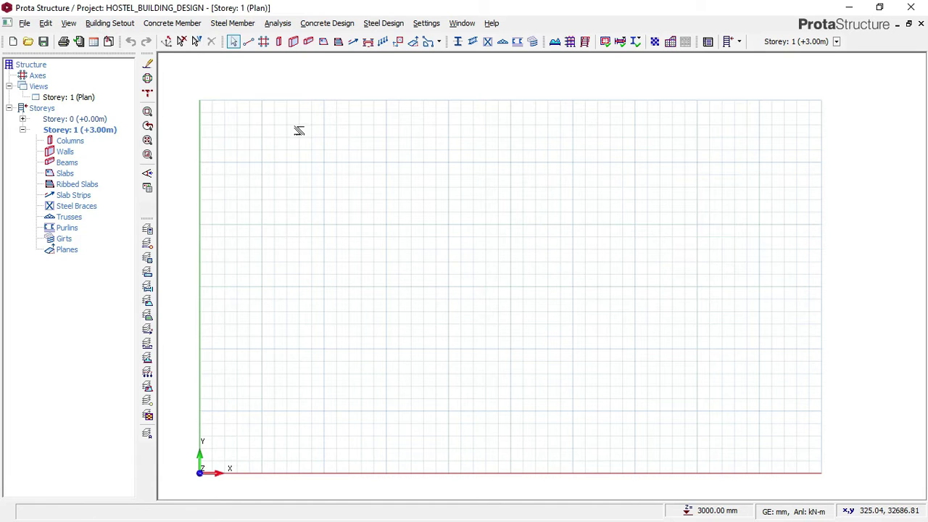
Step: Load HOSTEL_BUILDING_DESIGN.dxf from the Documents subfolder as the reference drawing, using mm as the unit and displaying text entities
left_click(109, 41)
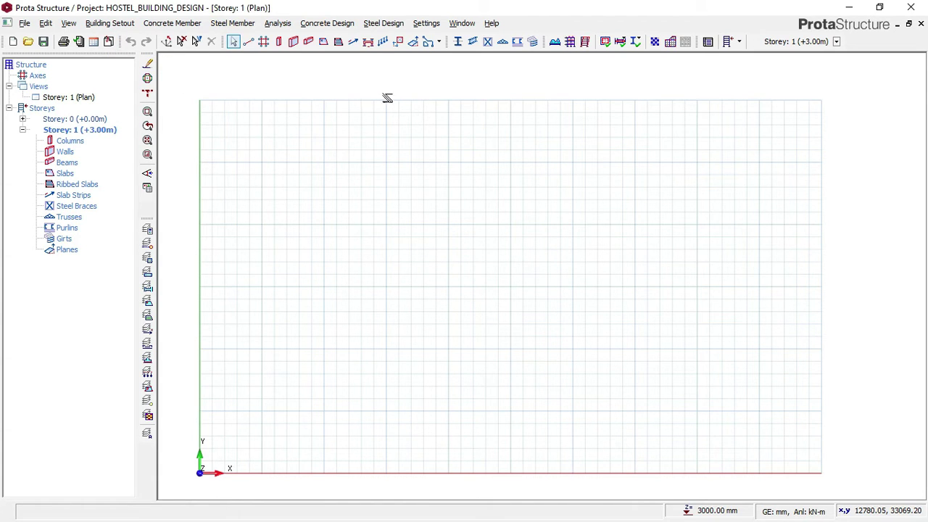
left_click(340, 127)
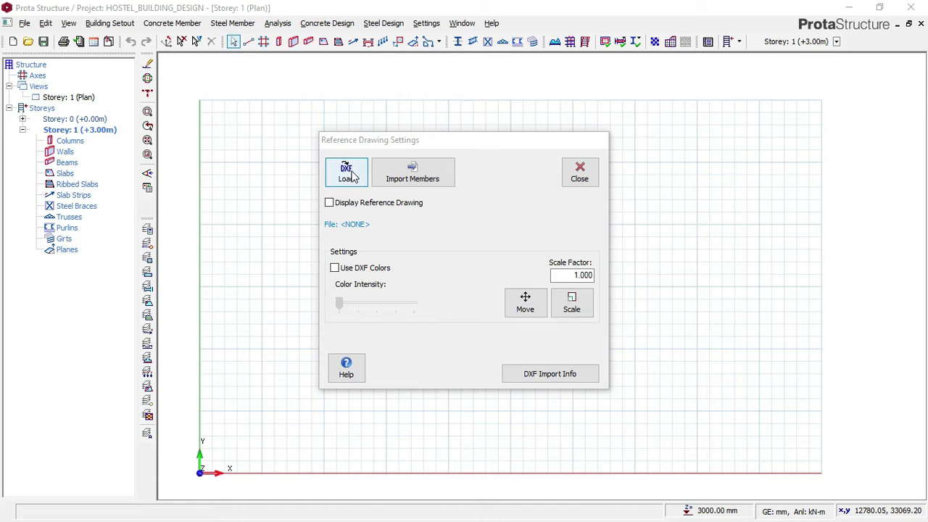
left_click(348, 174)
left_click(363, 185)
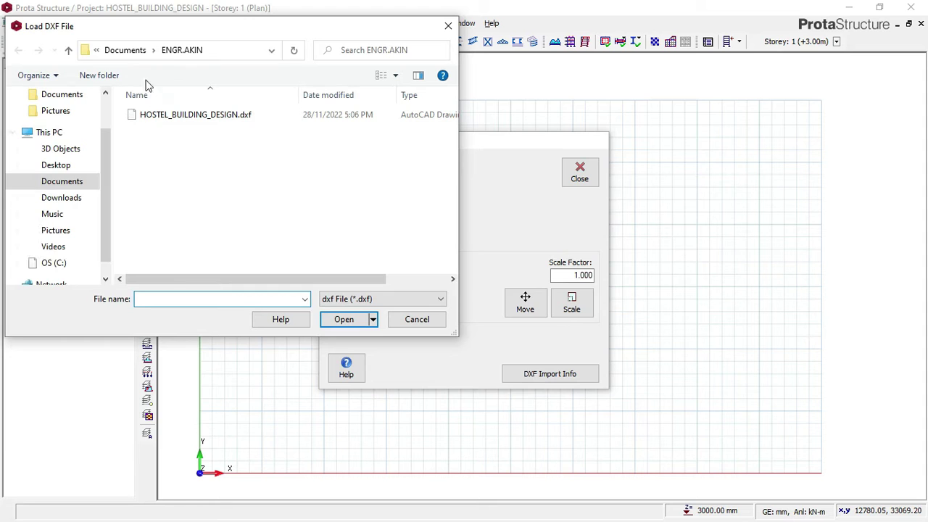
left_click(65, 183)
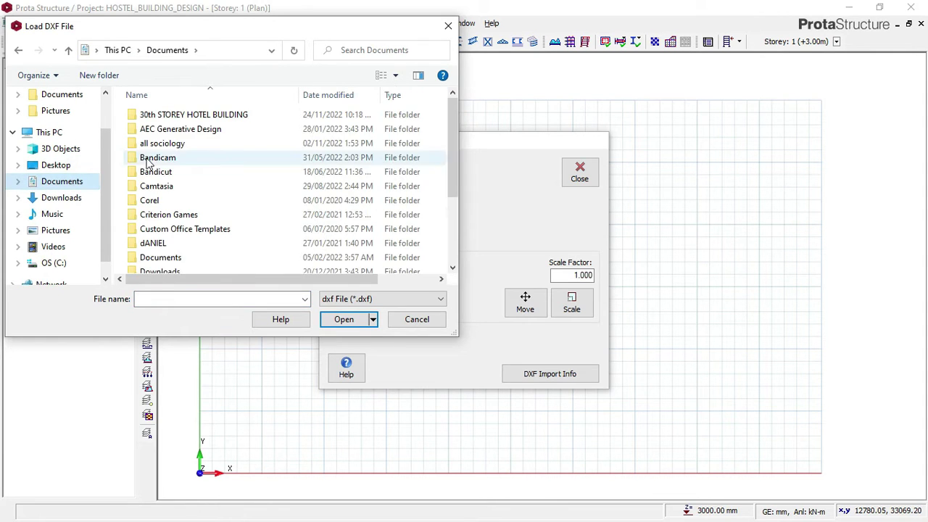
scroll(147, 163, "down", 1)
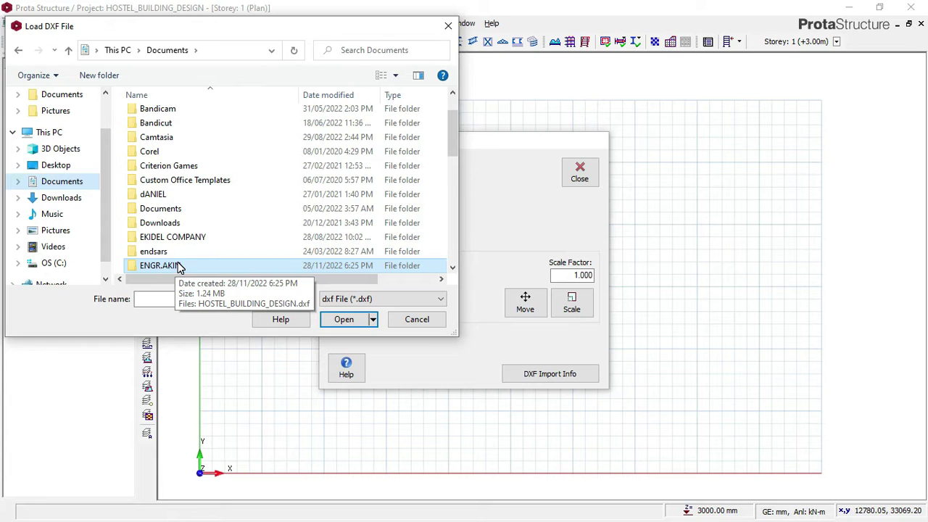
double_click(181, 266)
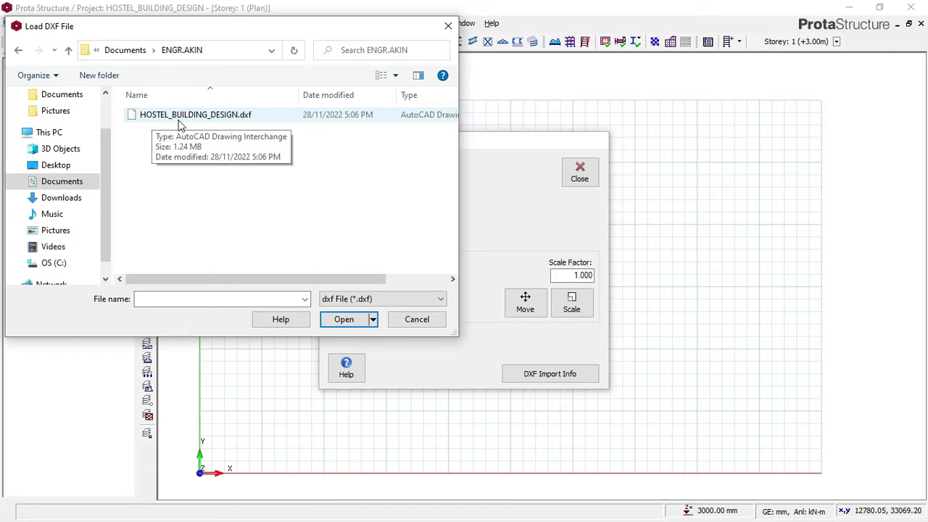
left_click(208, 116)
left_click(346, 321)
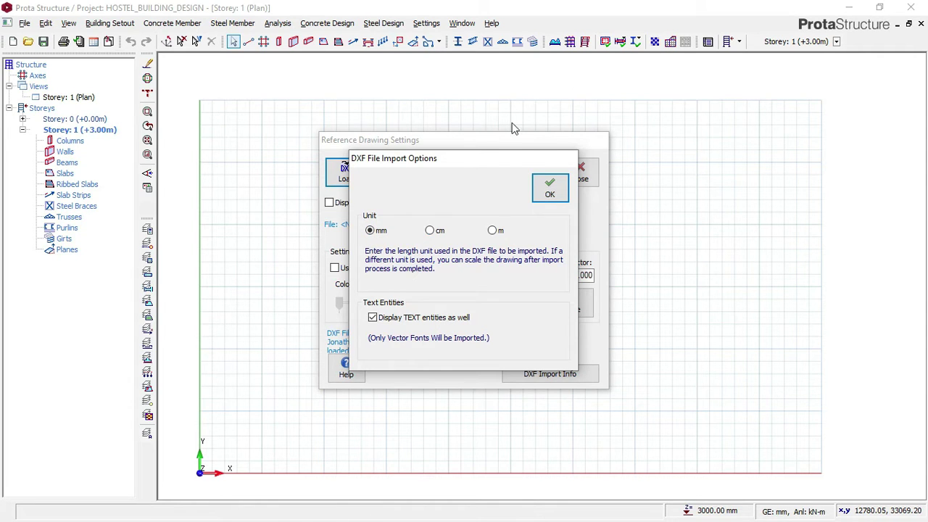
left_click(375, 232)
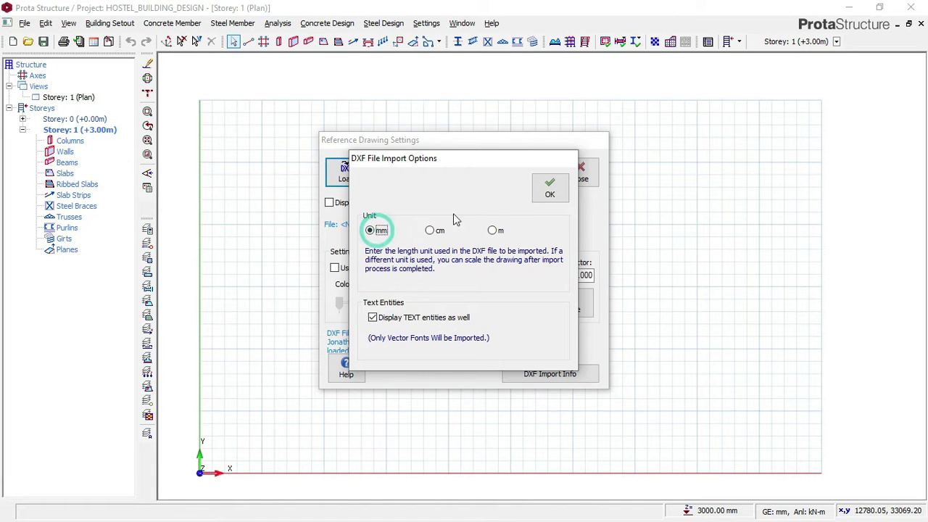
left_click(550, 187)
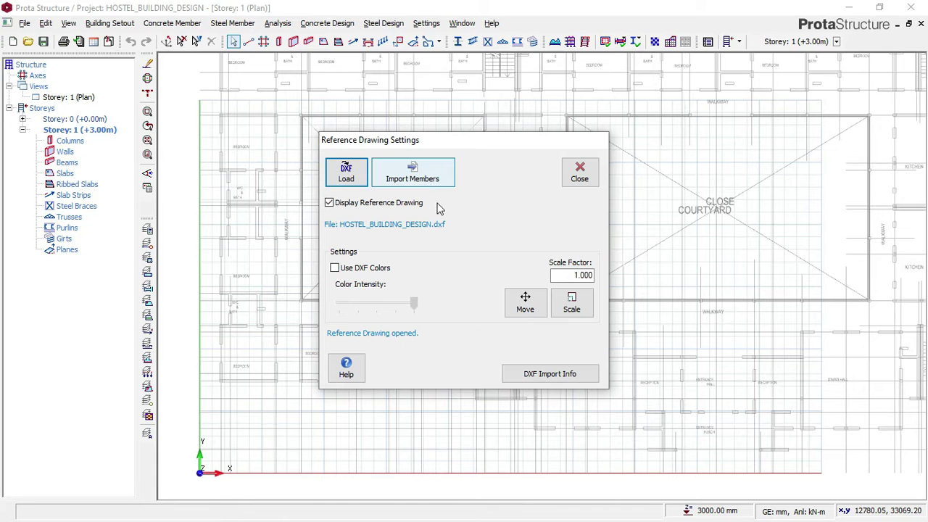
Step: Import the axes from the GRID layer and the columns from the COLUMN layer, skipping the building model check
left_click(410, 180)
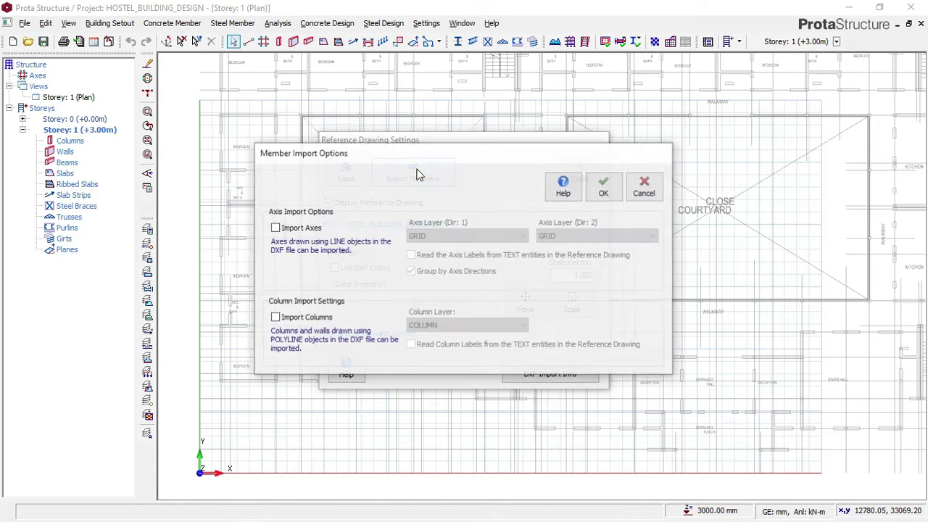
left_click(282, 229)
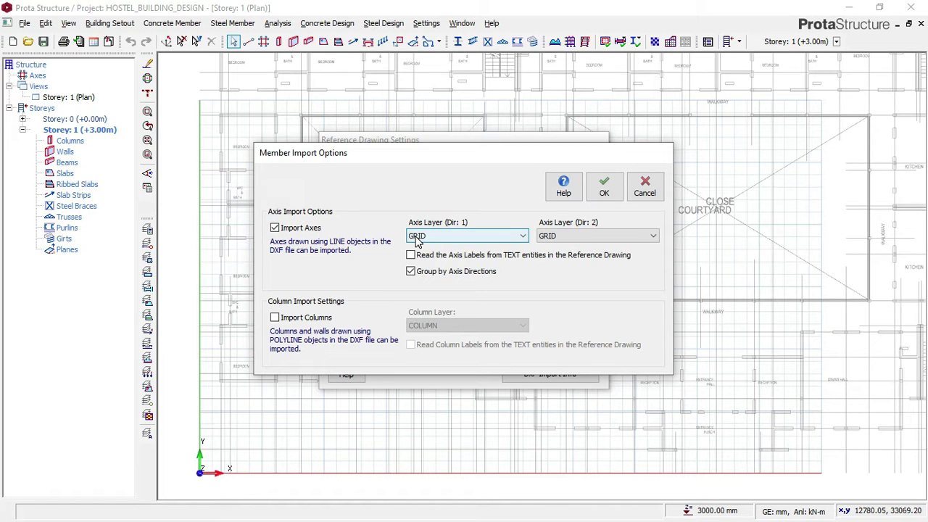
left_click(274, 317)
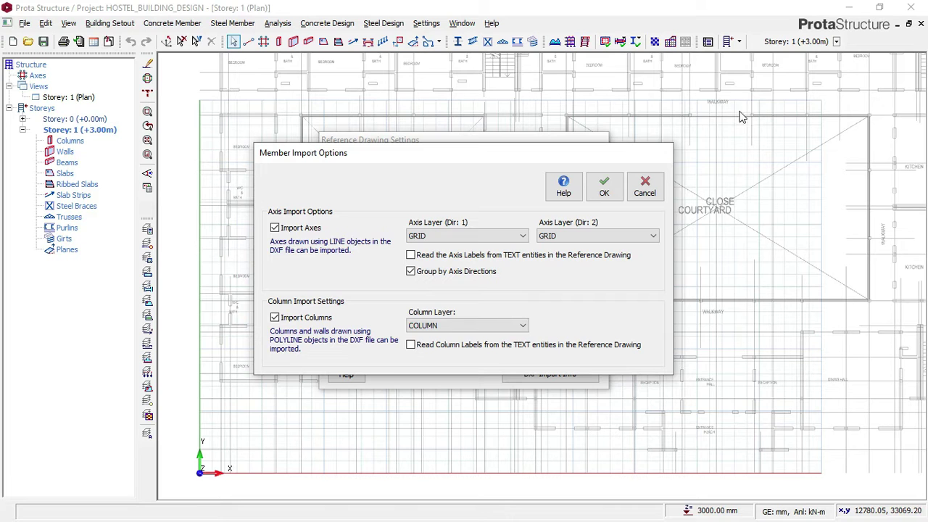
left_click(605, 189)
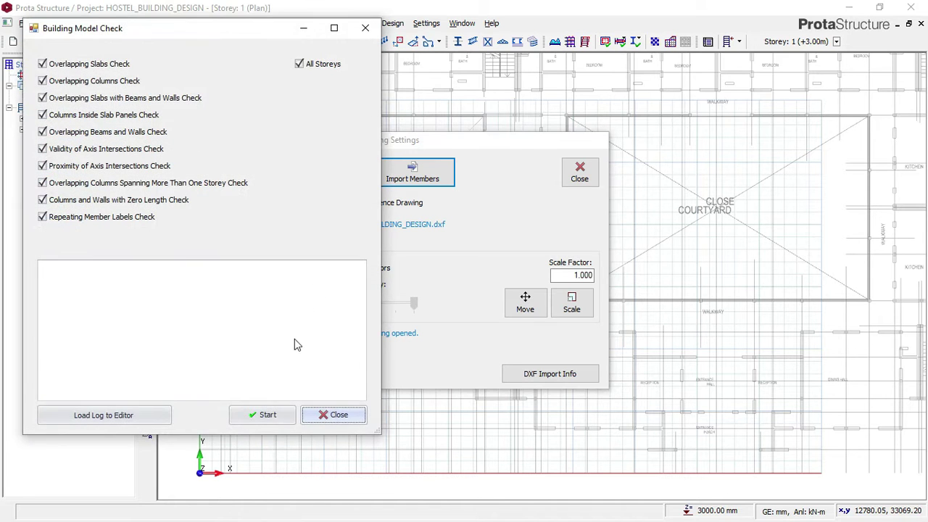
left_click(328, 413)
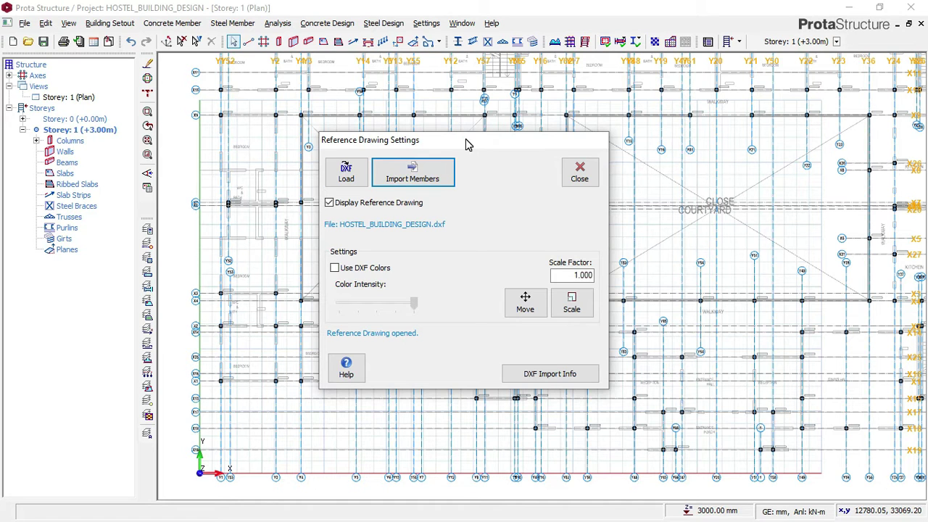
Step: Display the reference drawing in its DXF colors and close the reference drawing settings
left_click_drag(466, 144, 442, 141)
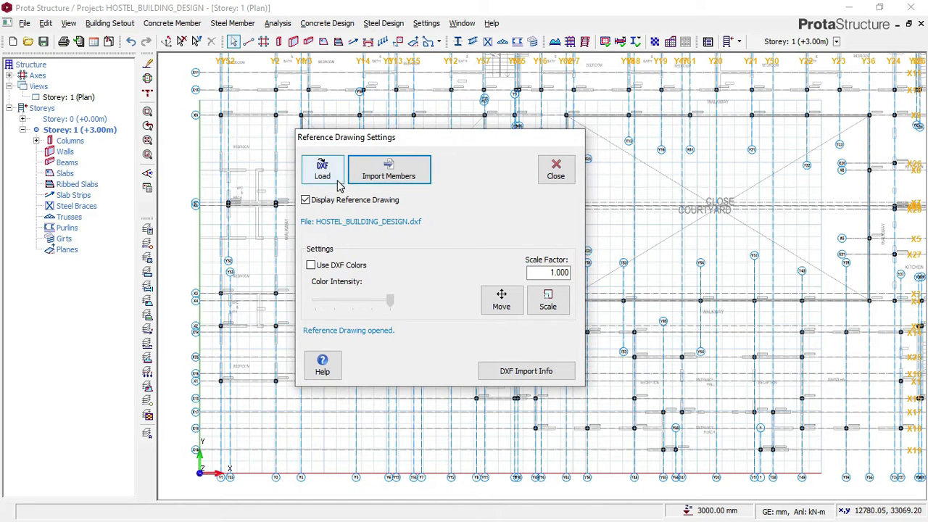
left_click(311, 266)
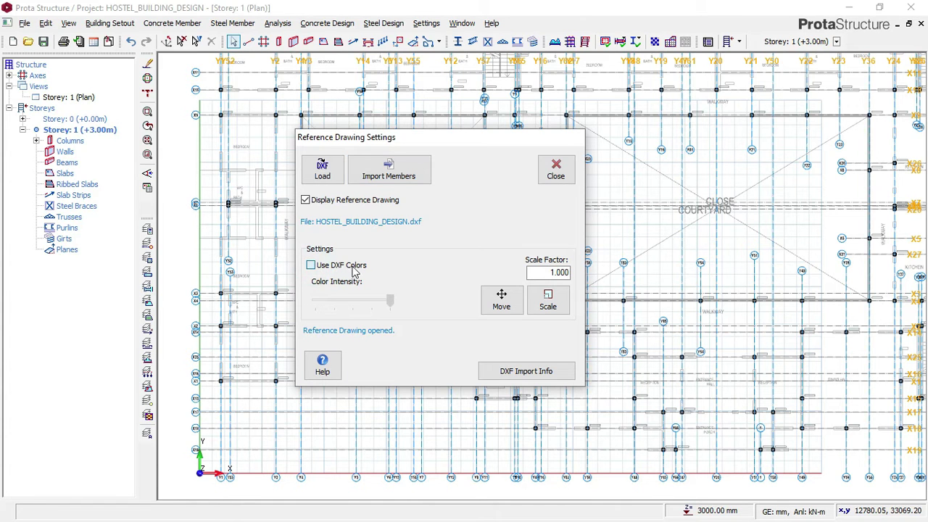
left_click(336, 267)
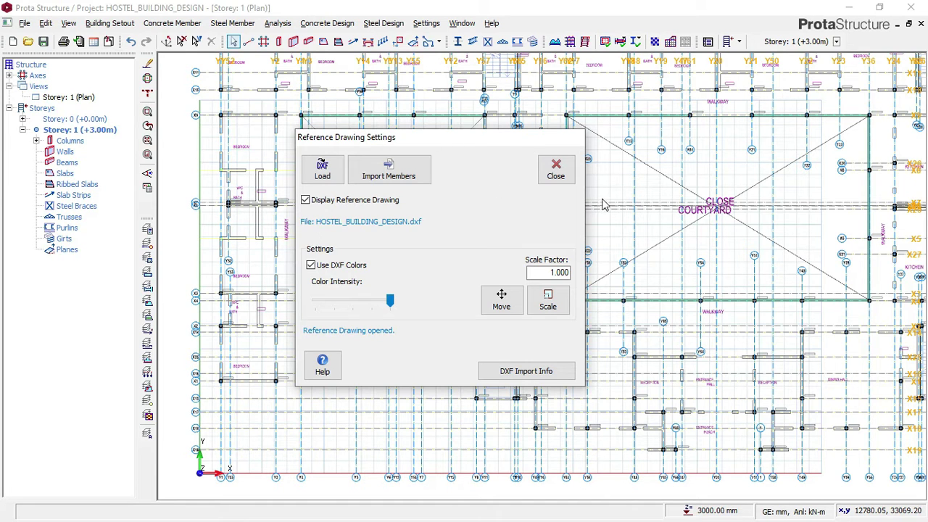
left_click(556, 172)
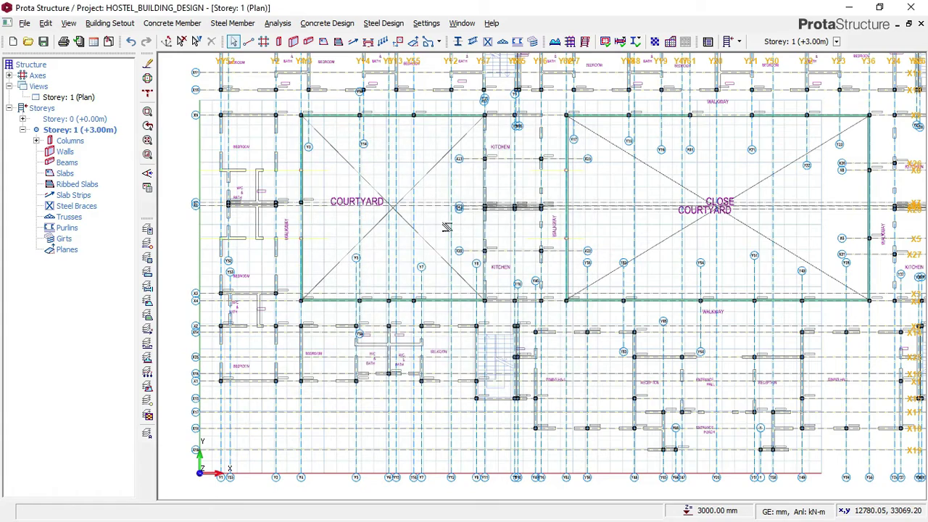
Step: Create a 3D view of Storey 1 and inspect the imported columns and axes in it
scroll(492, 200, "down", 1)
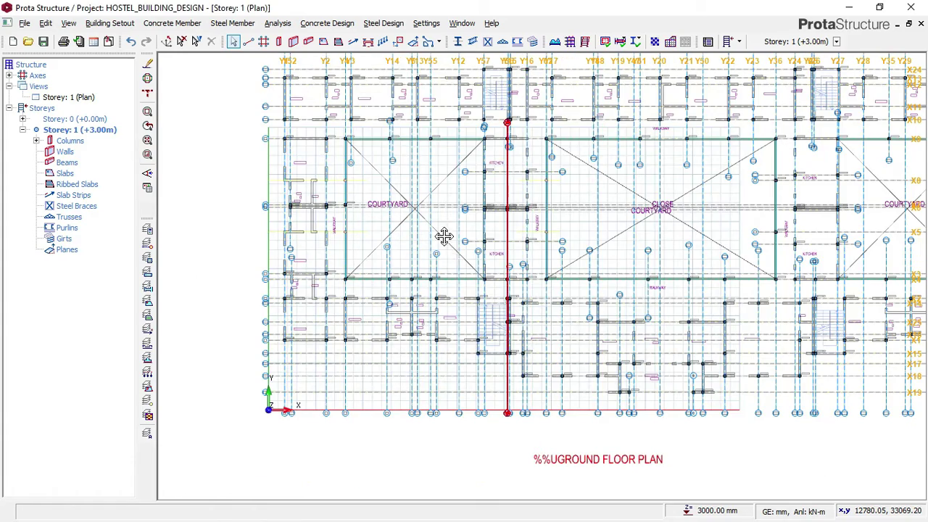
scroll(390, 169, "up", 6)
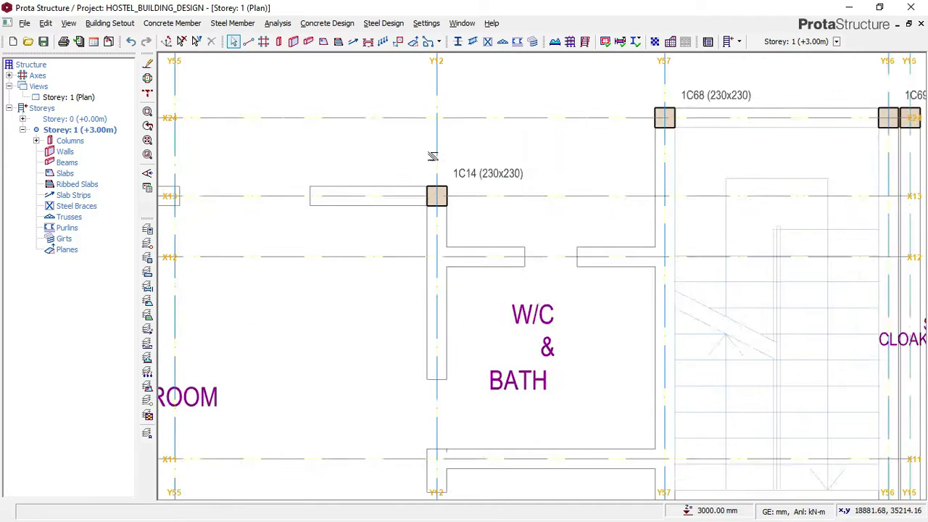
scroll(667, 164, "down", 4)
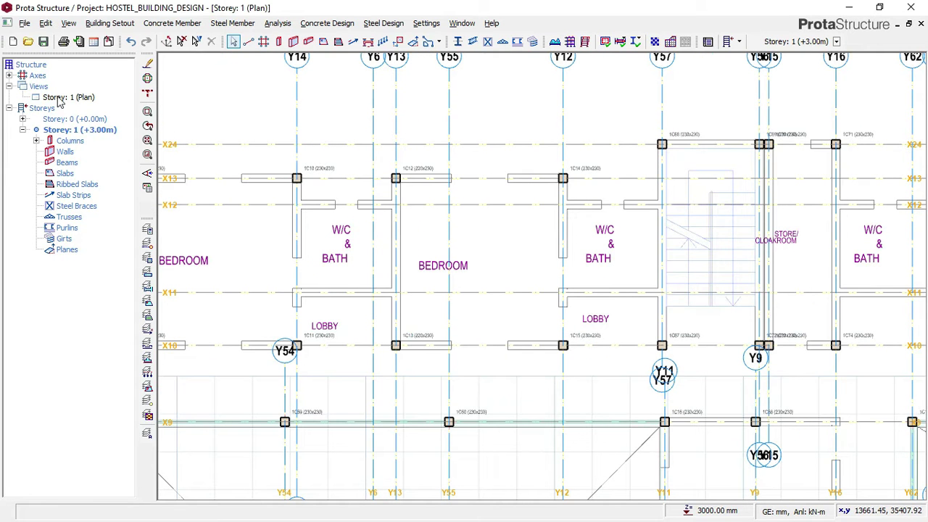
right_click(37, 86)
left_click(85, 110)
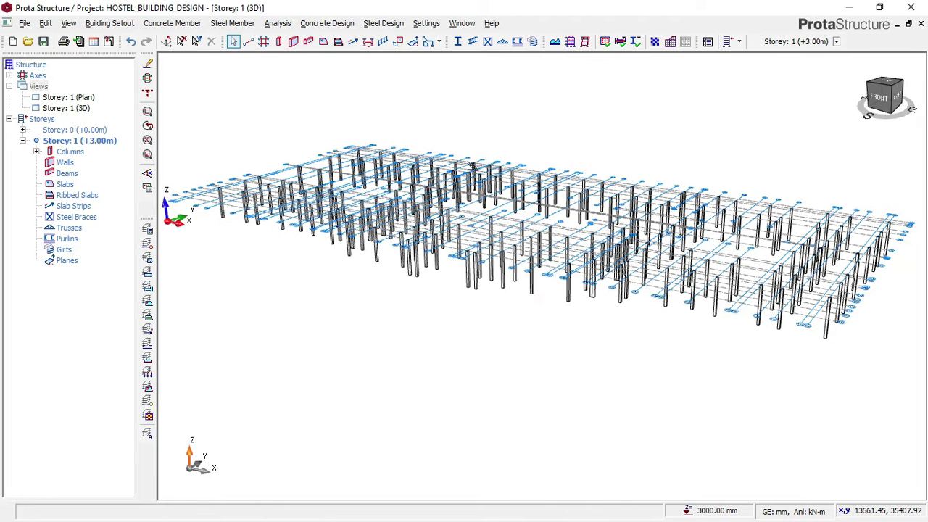
scroll(452, 158, "up", 2)
scroll(451, 157, "up", 1)
mouse_move(513, 138)
middle_mouse_down()
mouse_move(499, 174)
mouse_move(477, 170)
mouse_move(472, 152)
mouse_move(490, 142)
middle_mouse_up()
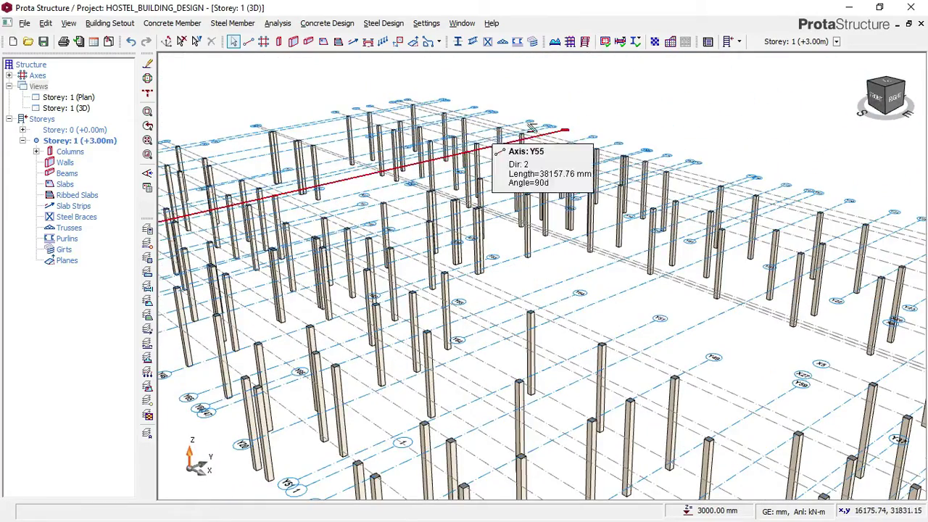
scroll(218, 156, "down", 1)
Step: Return to the Storey 1 plan and examine the column size labels along axis X13 near the W/C & Bath
double_click(68, 97)
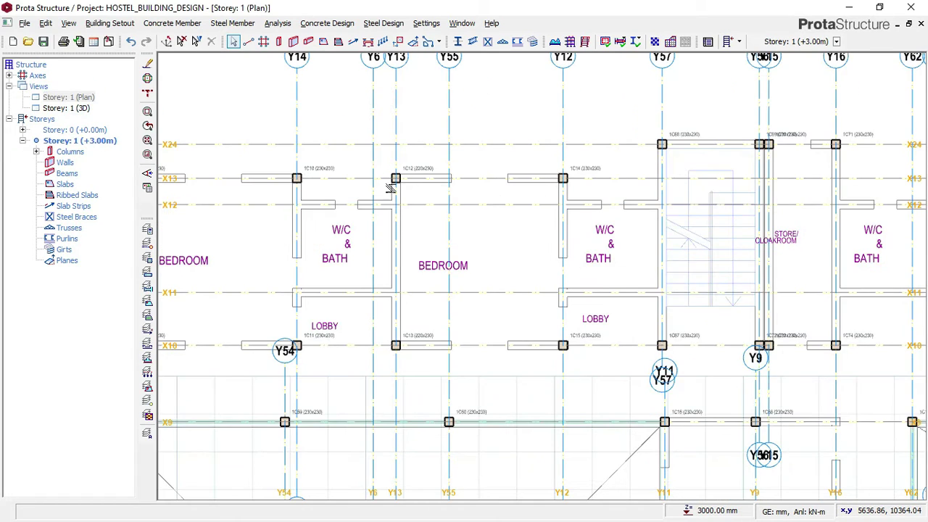
scroll(391, 188, "down", 2)
middle_click_drag(448, 110, 665, 160)
scroll(385, 162, "up", 4)
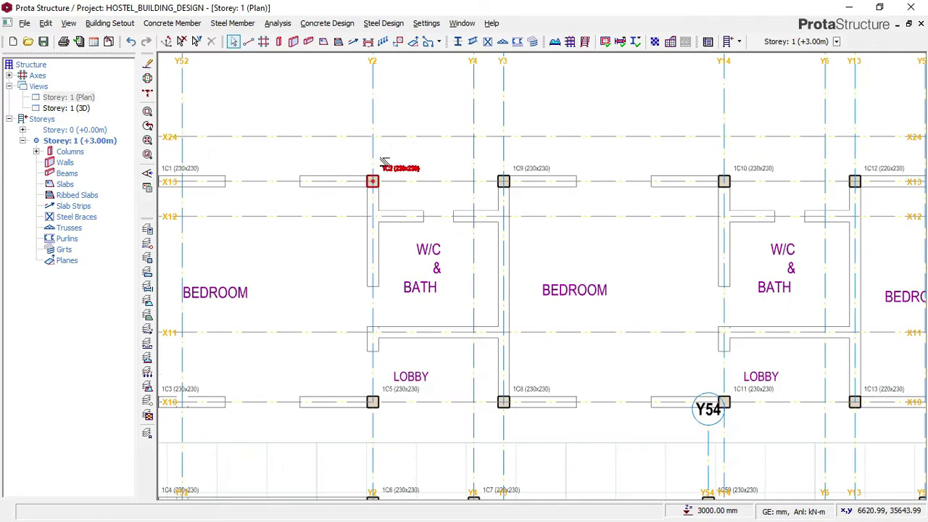
scroll(409, 171, "up", 1)
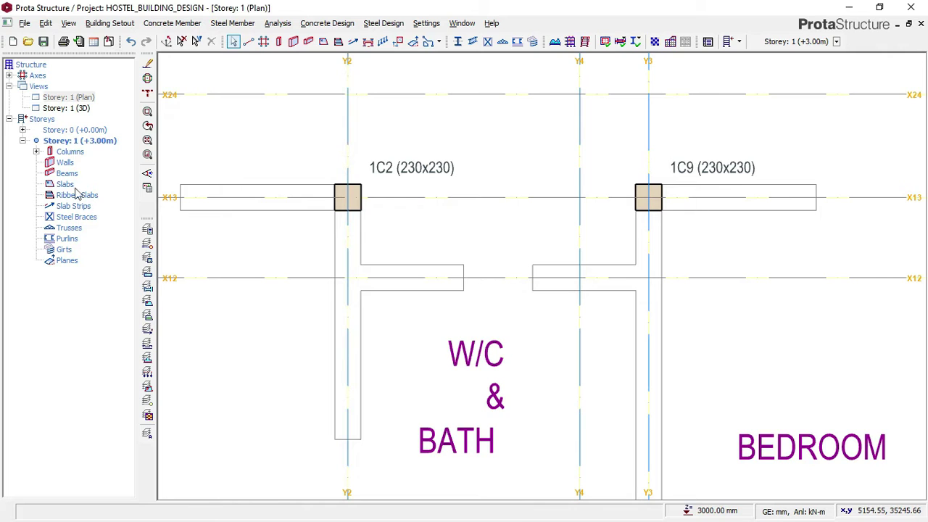
Step: Set the b1 dimension of all Storey 1 columns to 225 mm in the Column Table
left_click(68, 153)
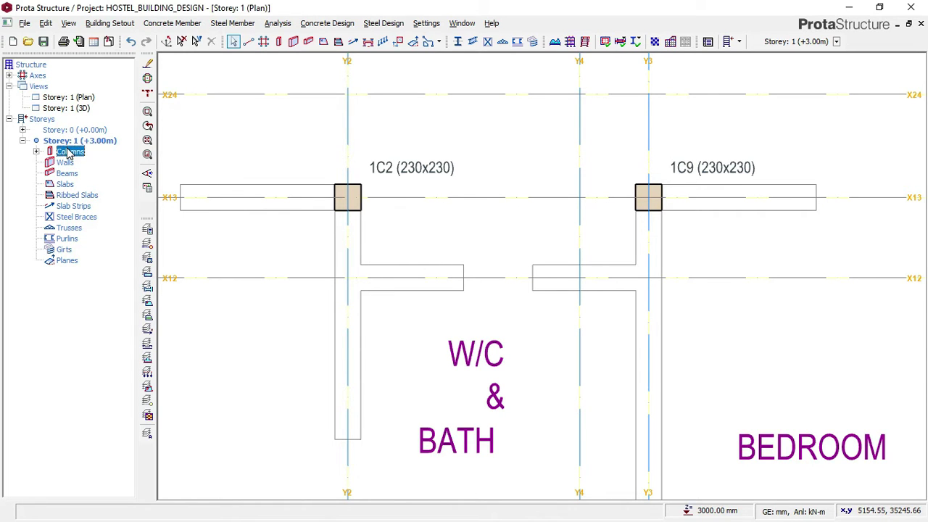
right_click(69, 155)
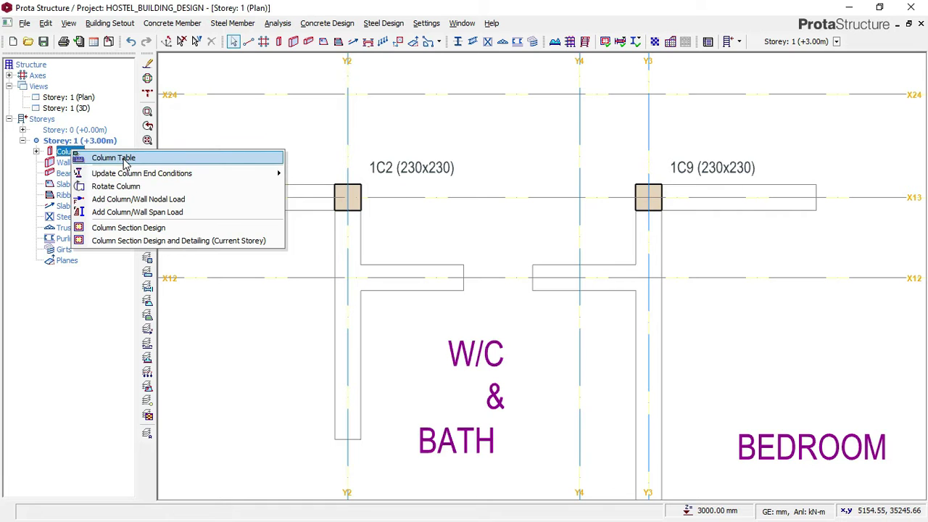
left_click(123, 158)
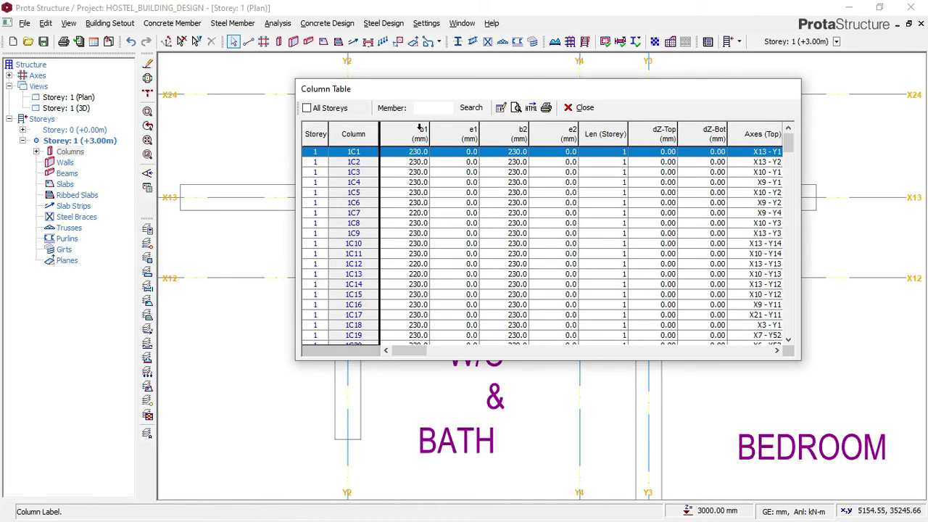
left_click(419, 131)
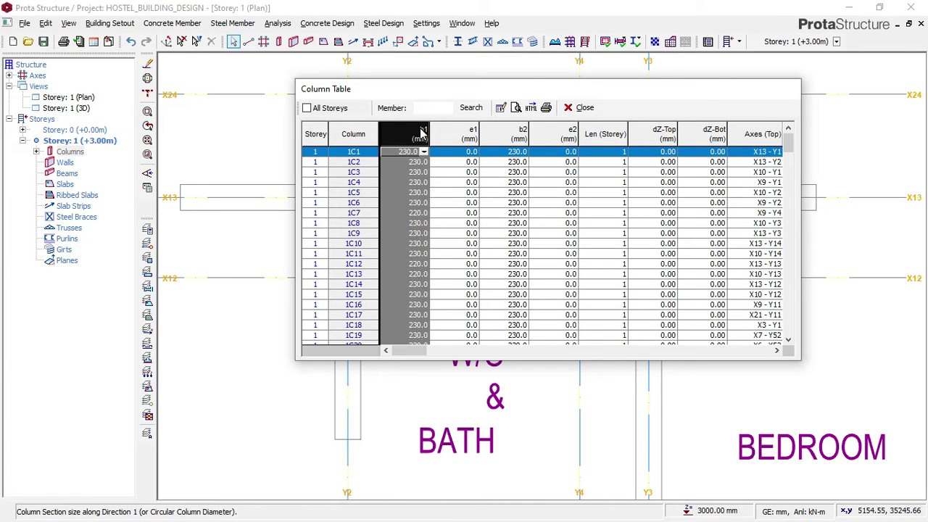
left_click(502, 108)
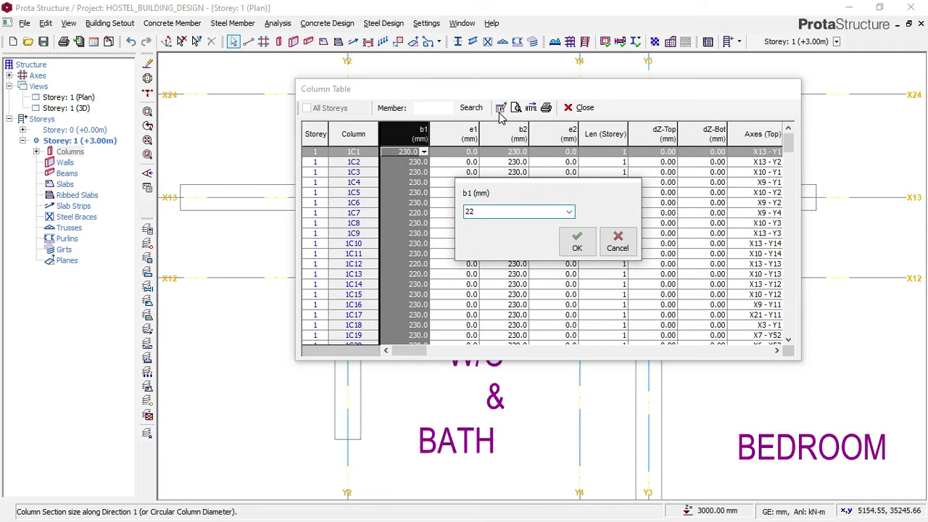
left_click(577, 242)
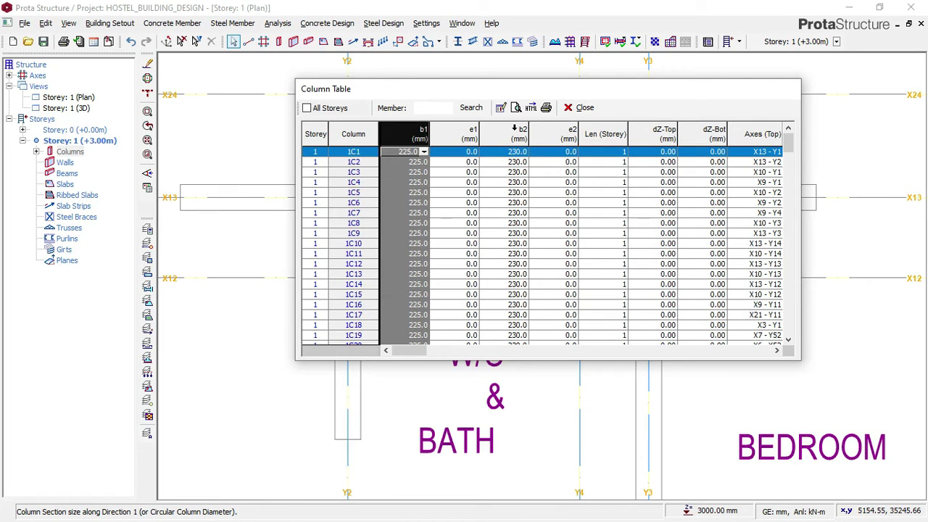
Step: Set the b2 dimension of all Storey 1 columns to 225 mm in the Column Table and close the table
left_click(515, 123)
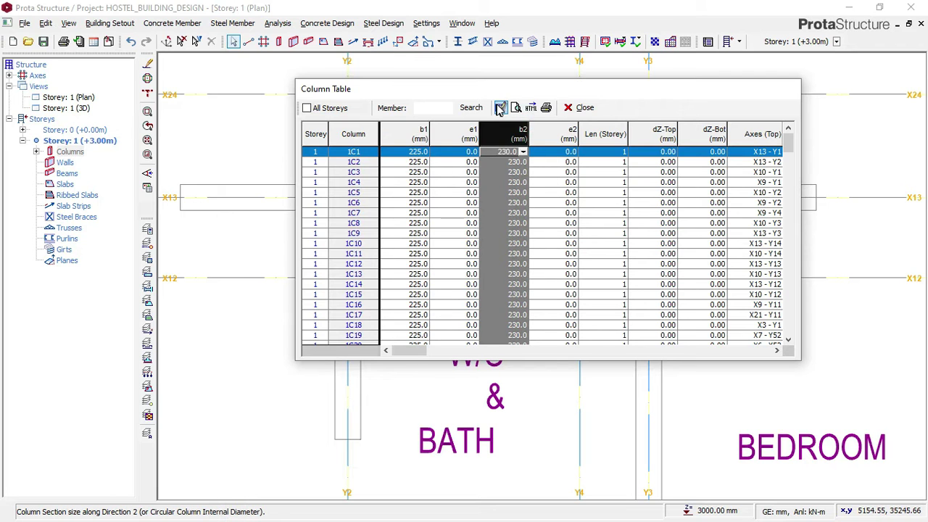
left_click_drag(510, 90, 424, 228)
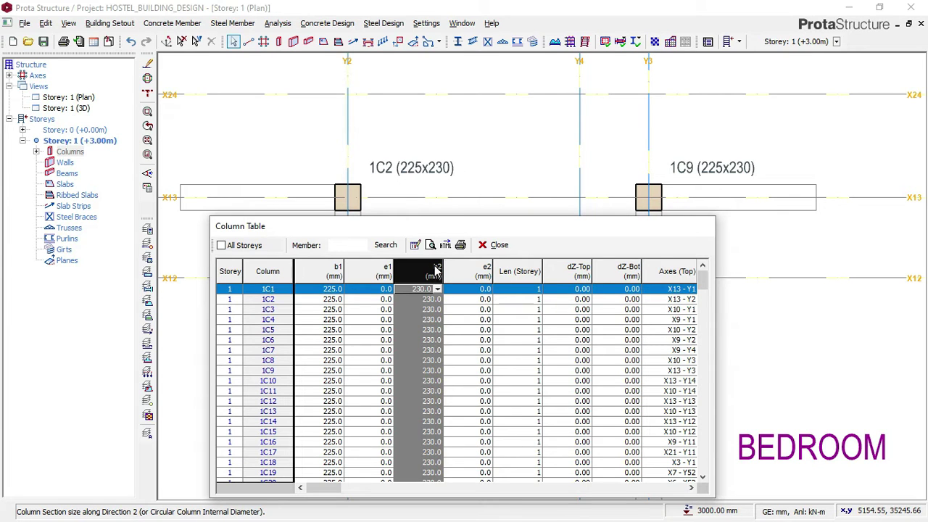
left_click(415, 244)
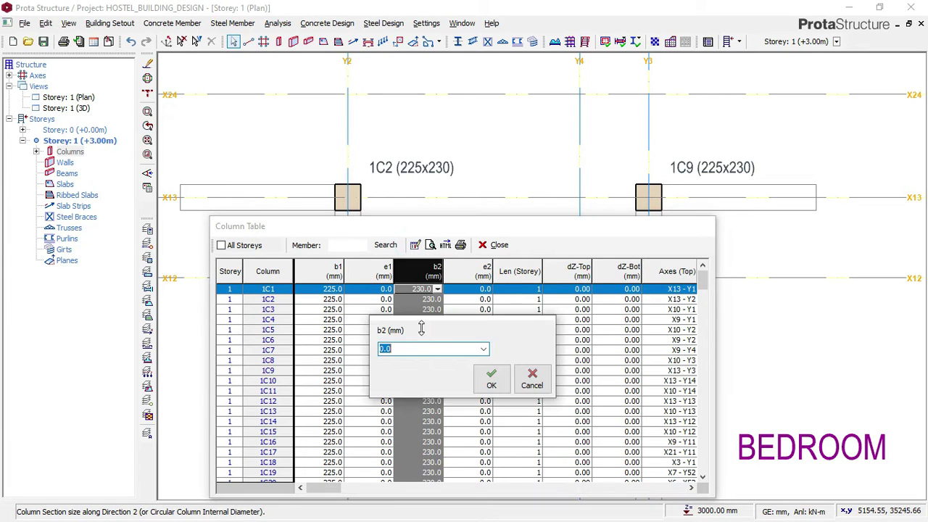
type("230")
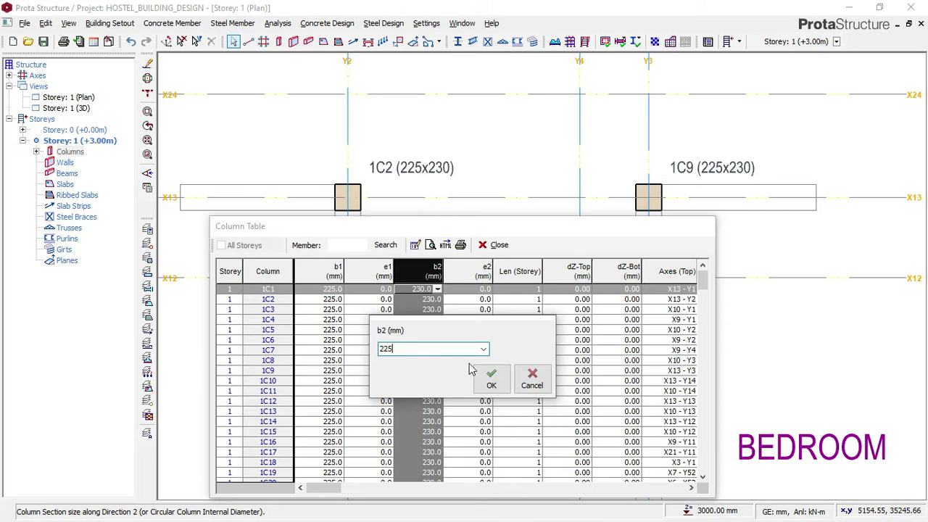
left_click(491, 379)
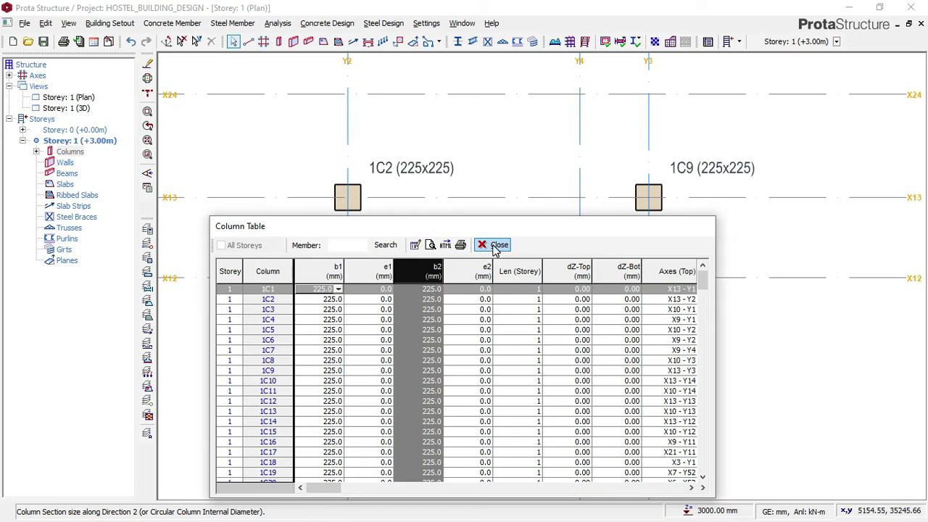
left_click(496, 249)
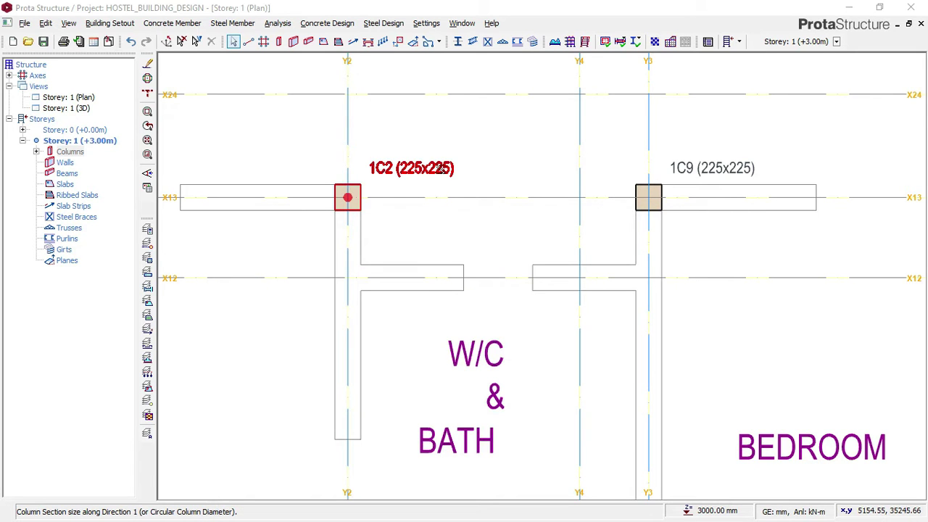
Step: Examine the column size labels along axis X13 and across the bedrooms of the Storey 1 plan
scroll(344, 197, "down", 3)
scroll(326, 199, "up", 4)
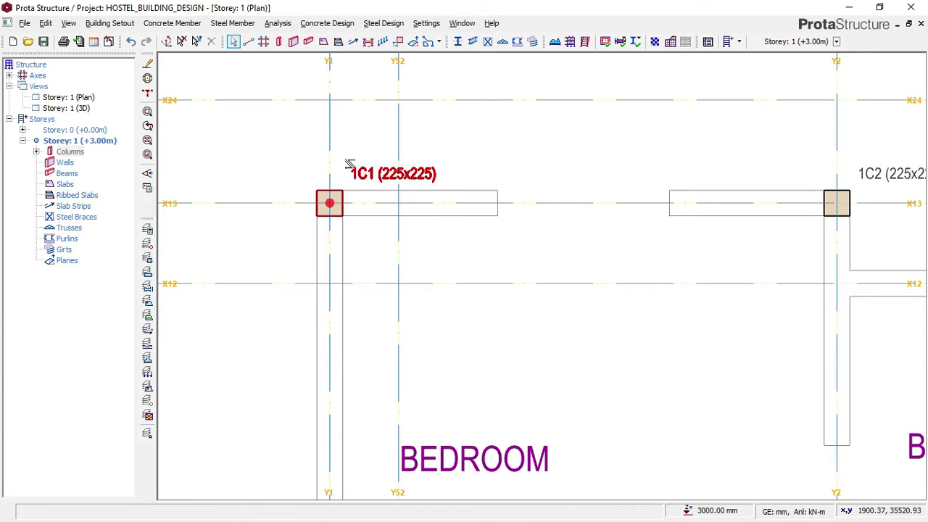
scroll(347, 174, "down", 4)
scroll(409, 166, "down", 3)
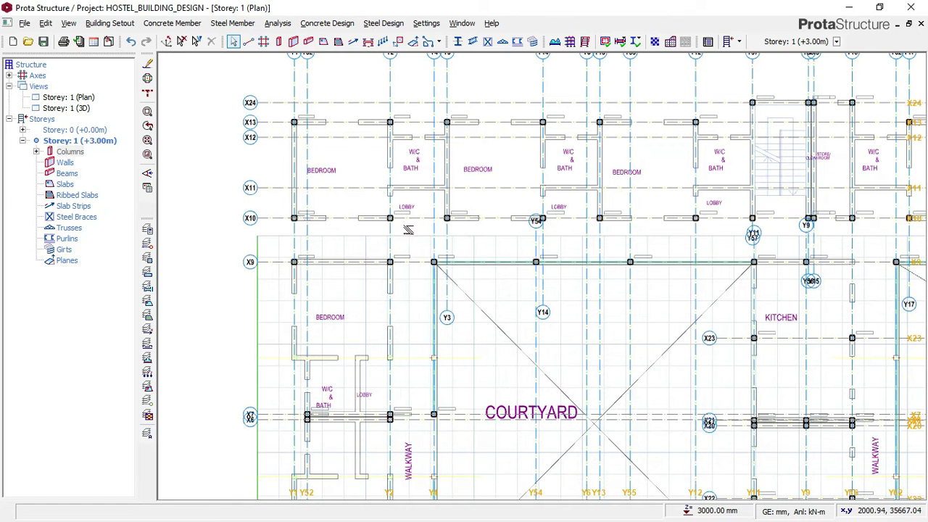
scroll(319, 155, "up", 5)
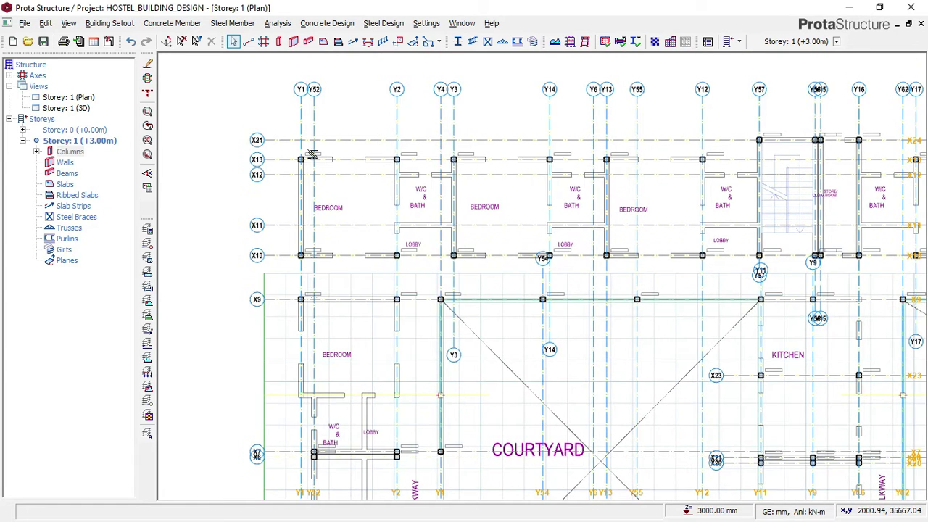
scroll(327, 141, "down", 1)
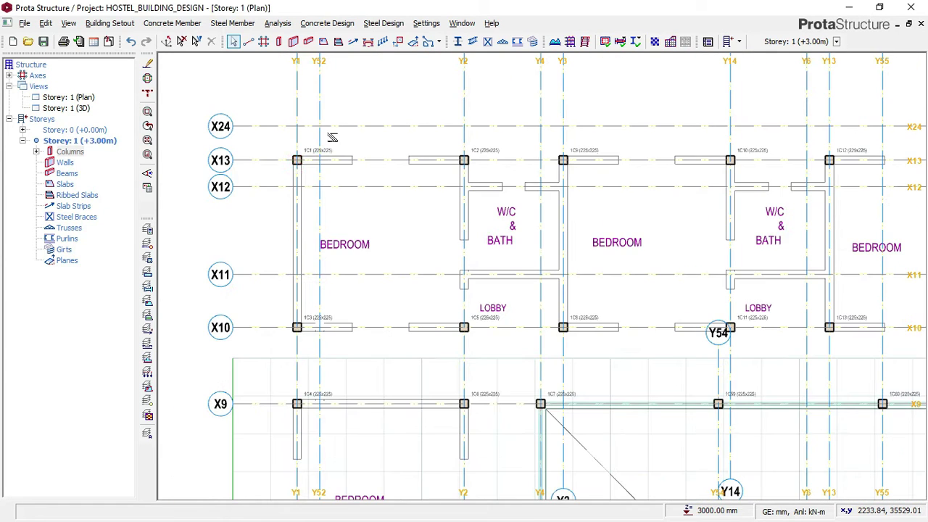
scroll(330, 144, "down", 2)
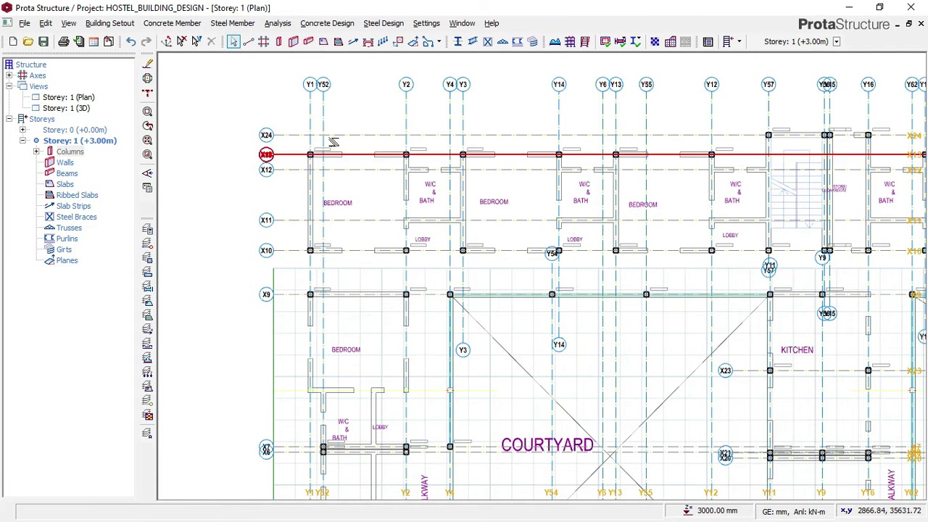
scroll(329, 141, "up", 1)
scroll(316, 143, "up", 1)
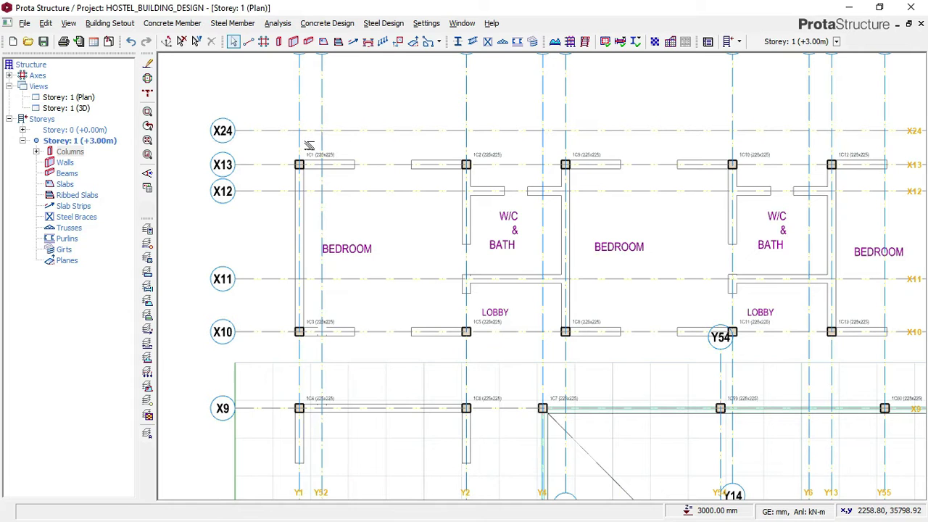
Step: Save the hostel building project
left_click(44, 41)
scroll(348, 155, "down", 2)
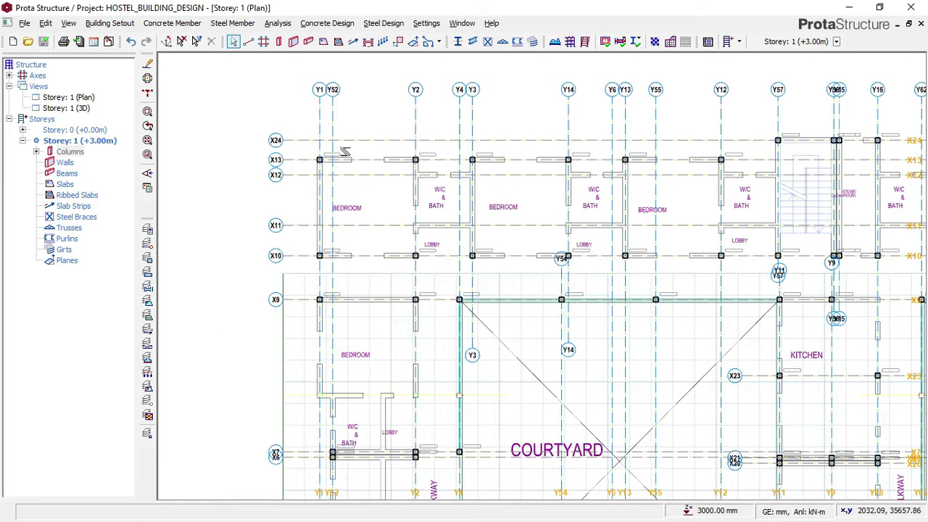
scroll(345, 152, "up", 2)
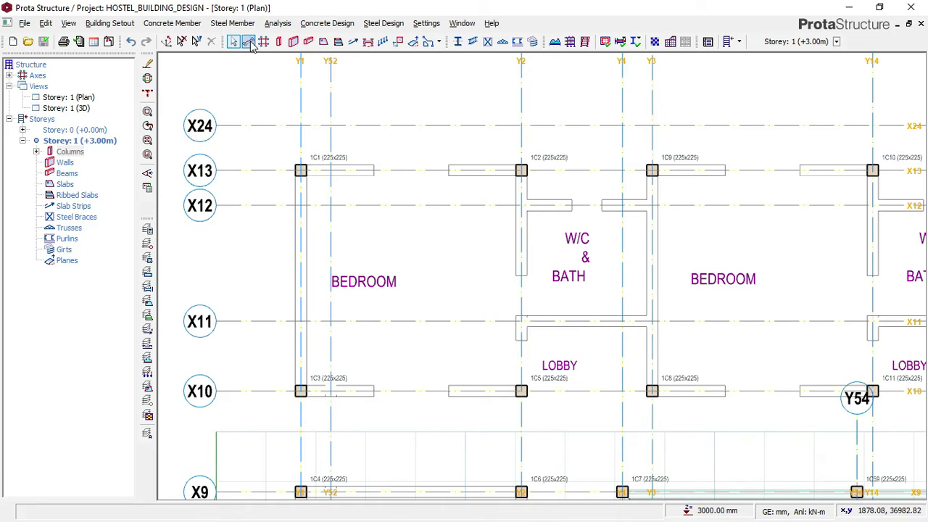
Step: Start a concrete beam with a section width b of 225 mm and an h-Bot of 450 mm
left_click(175, 27)
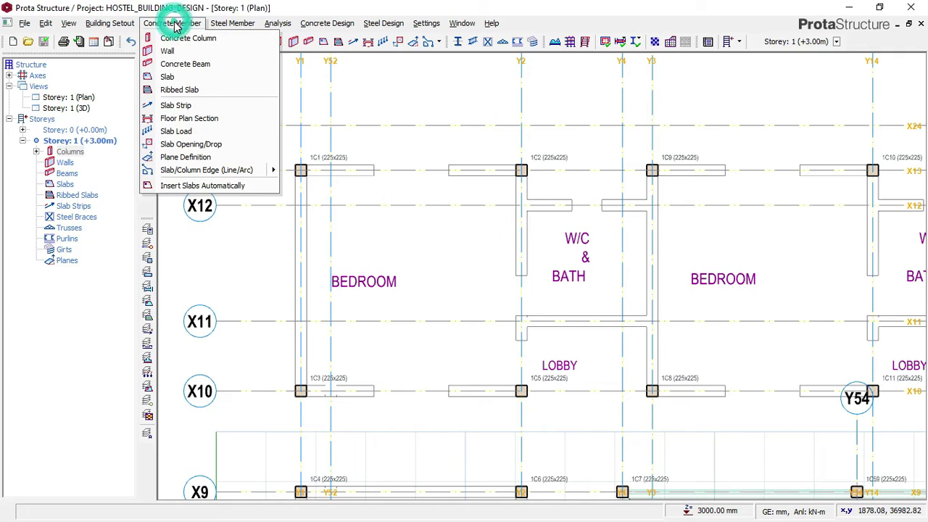
left_click(185, 65)
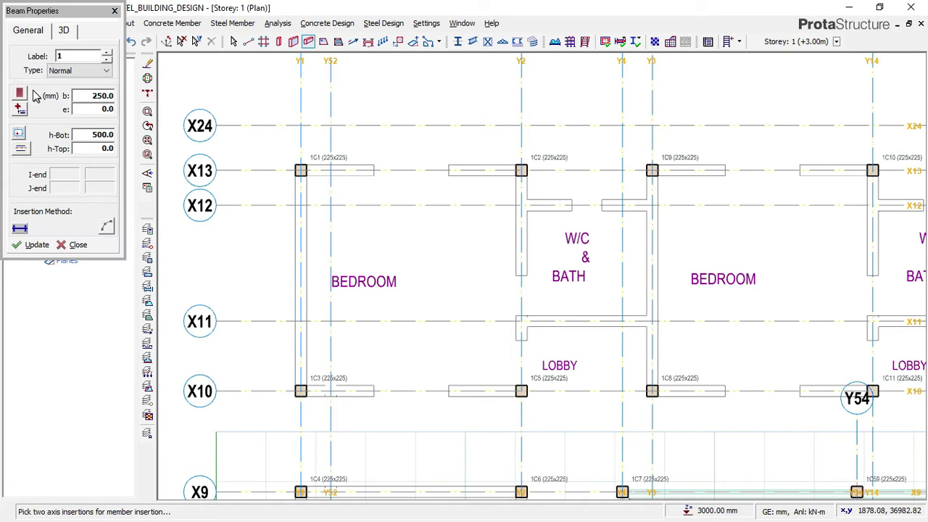
double_click(105, 95)
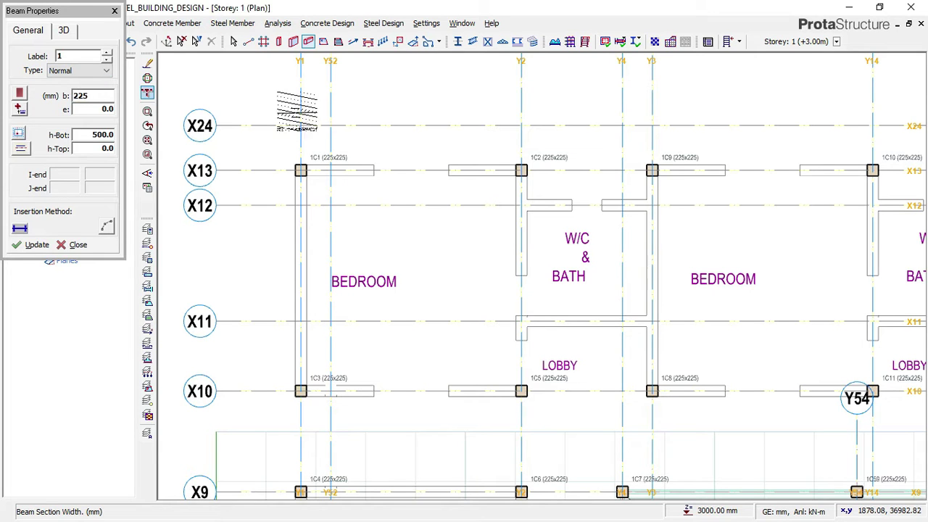
double_click(102, 134)
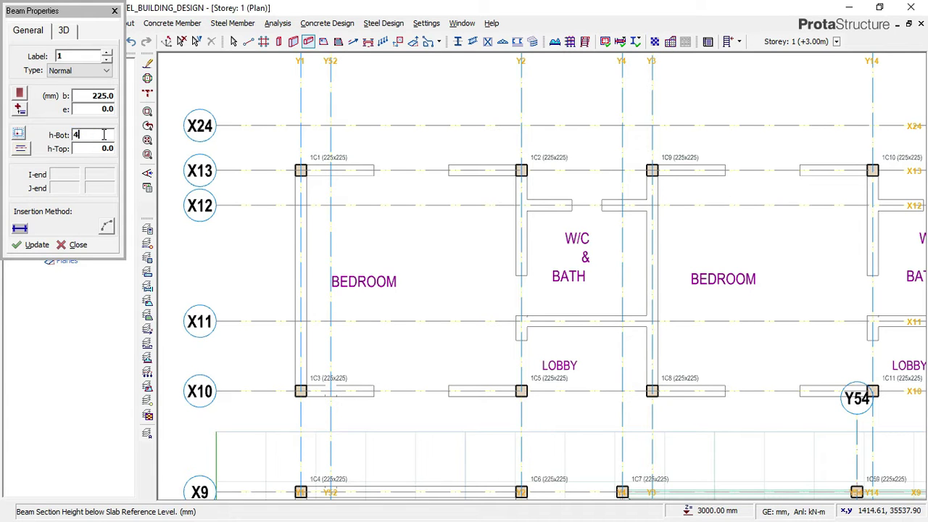
scroll(312, 156, "down", 2)
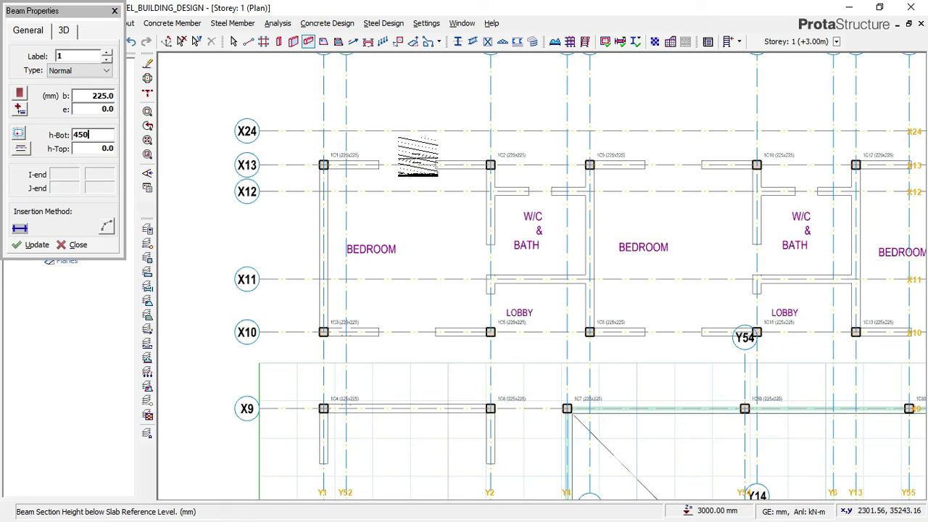
left_click(98, 95)
left_click(104, 135)
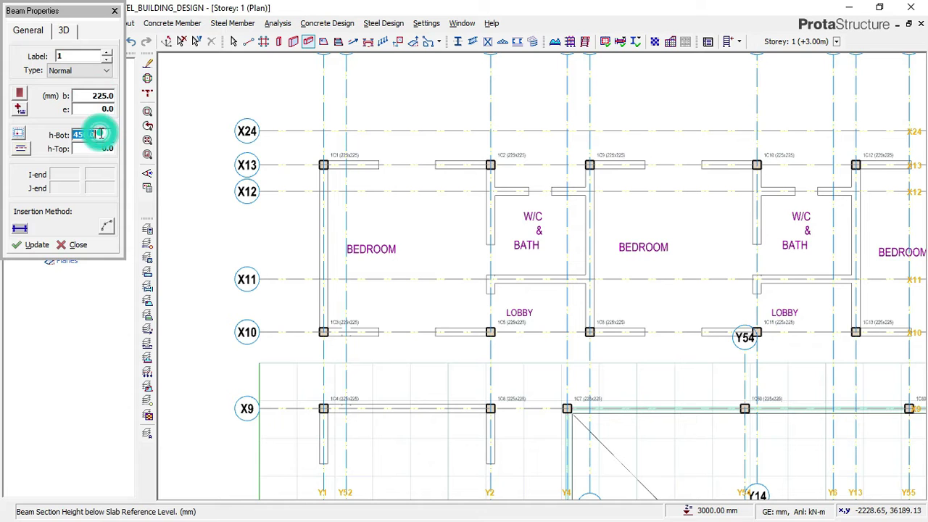
left_click(108, 109)
left_click(101, 147)
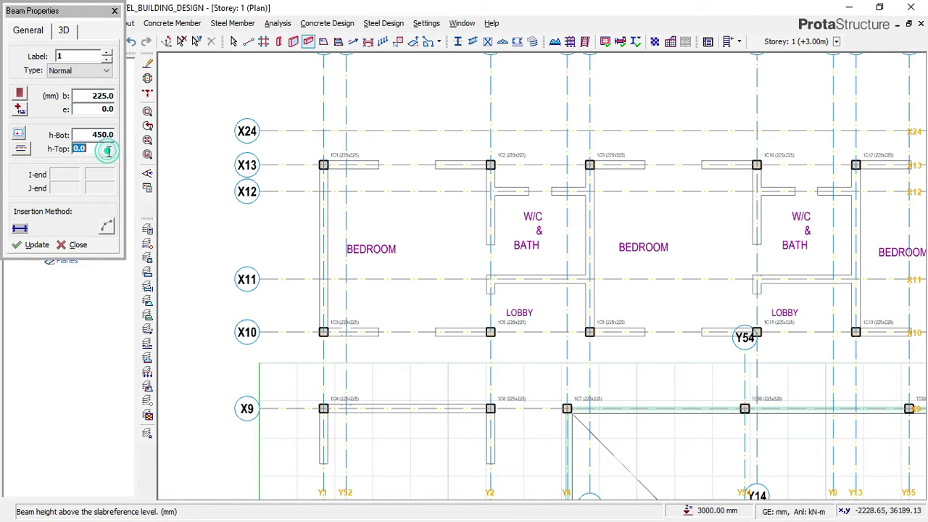
Step: Insert the beam along axis X13 from column 1C1 on Y1 to column 1C2 on Y2
scroll(340, 134, "up", 2)
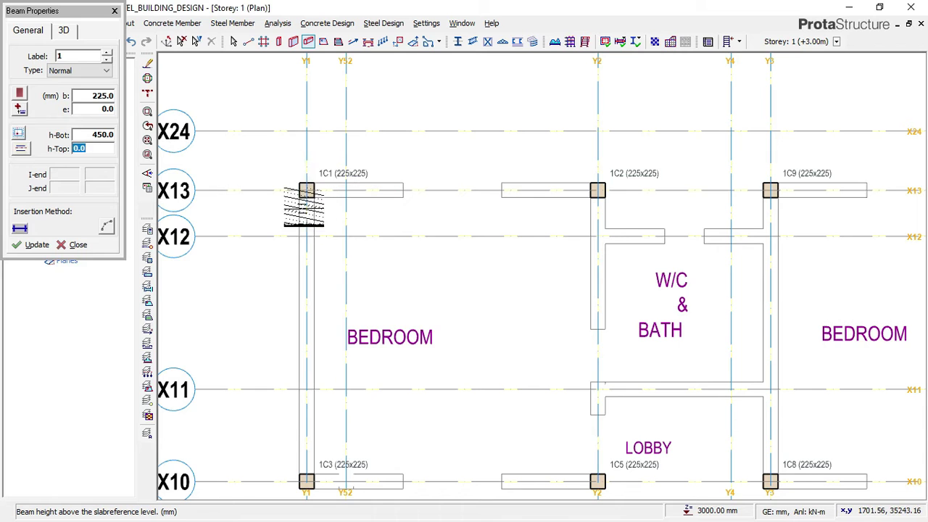
left_click(306, 190)
left_click(597, 190)
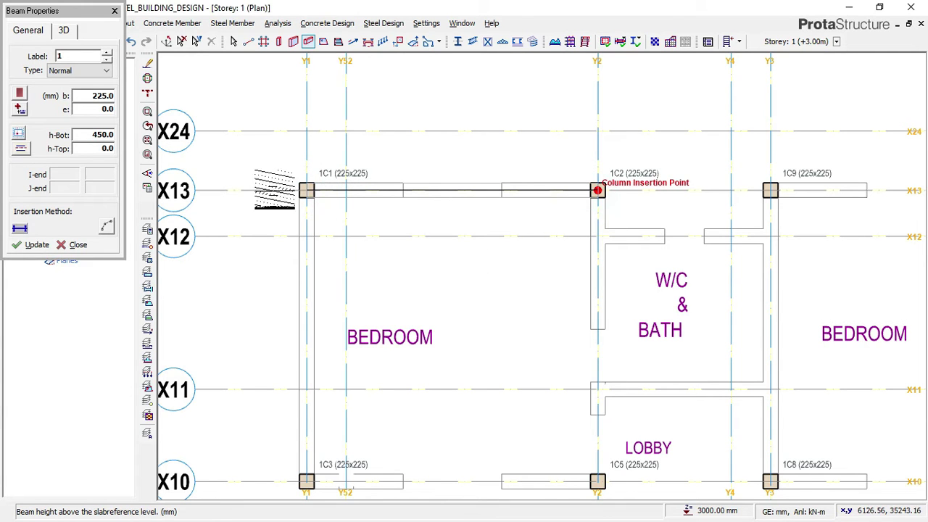
left_click(367, 187)
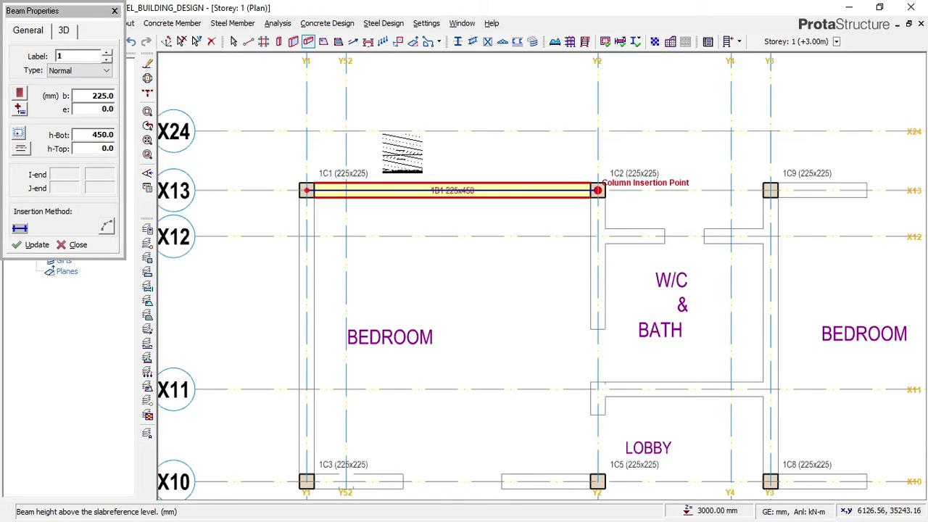
Step: Continue the beams along axis Y2 from column 1C2 on X13 down to column 1C21 on X7
scroll(558, 130, "down", 2)
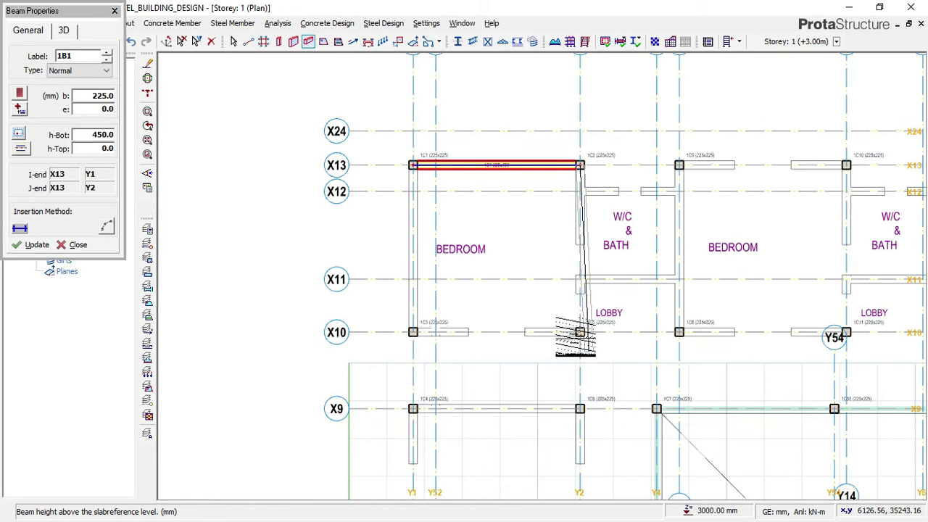
scroll(547, 127, "down", 1)
scroll(551, 112, "down", 1)
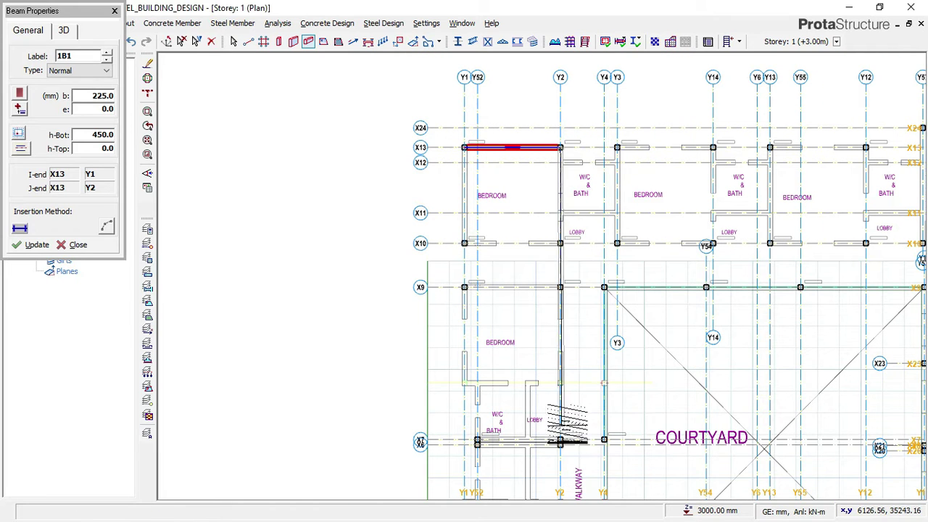
left_click(559, 147)
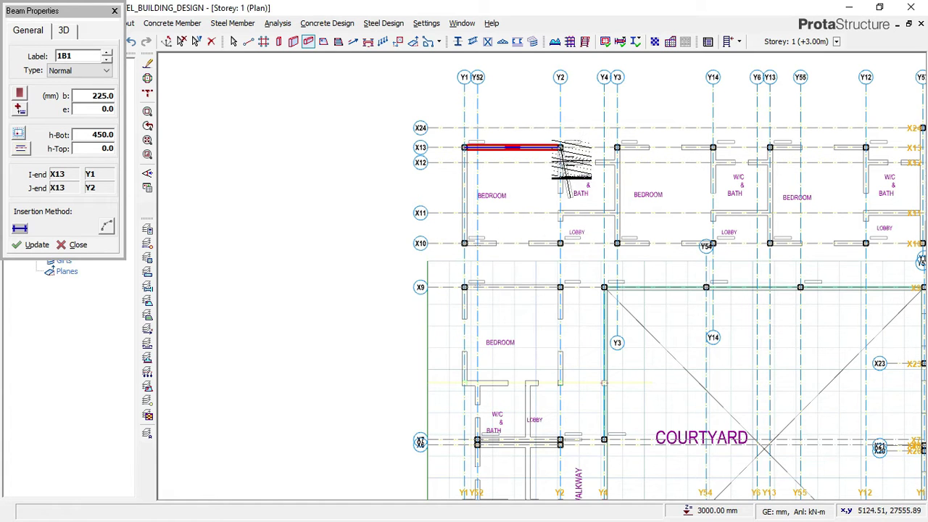
scroll(577, 437, "up", 5)
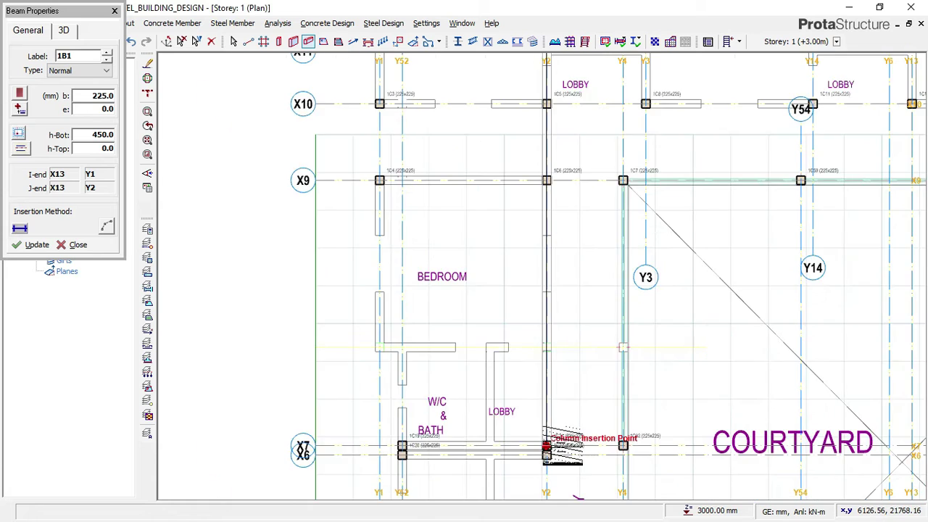
left_click(525, 446)
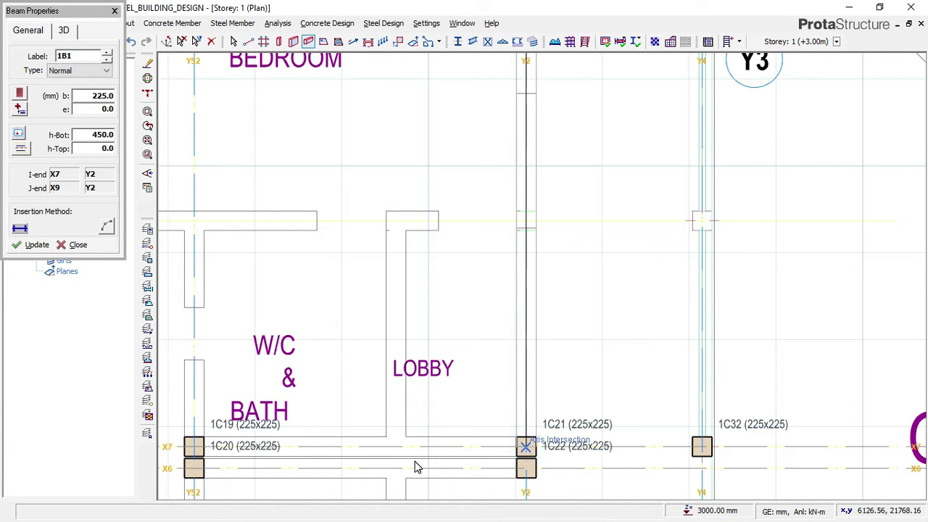
Step: Insert the beam along axis X7 from column 1C21 on Y2 to column 1C19 on Y52
scroll(193, 468, "up", 3)
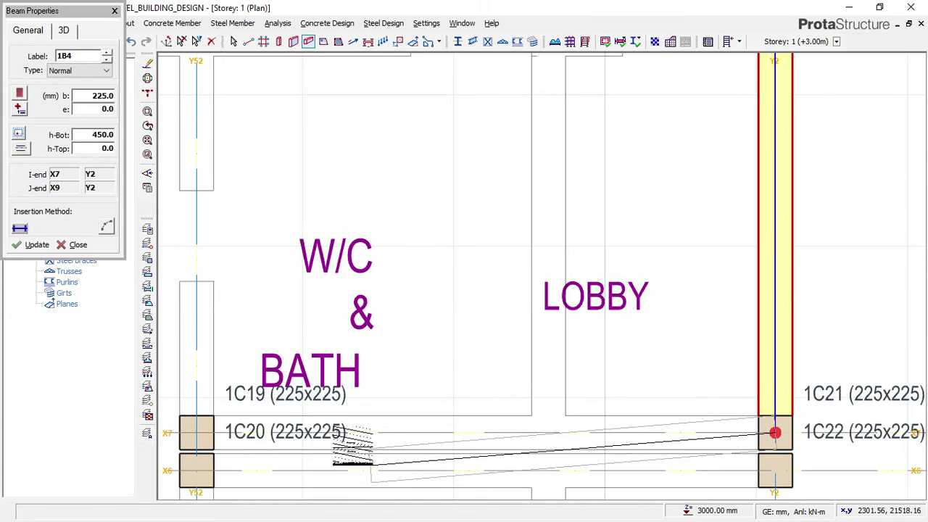
scroll(435, 333, "down", 1)
scroll(297, 417, "up", 1)
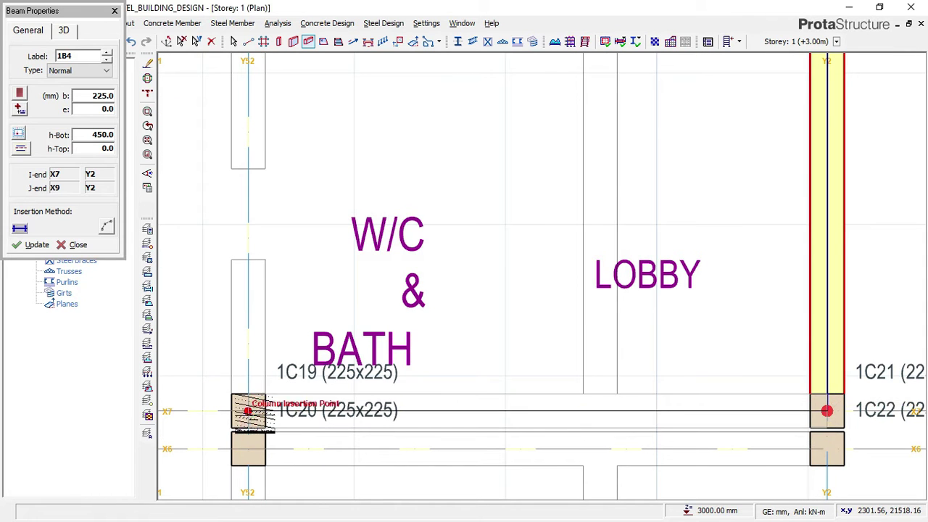
left_click(248, 411)
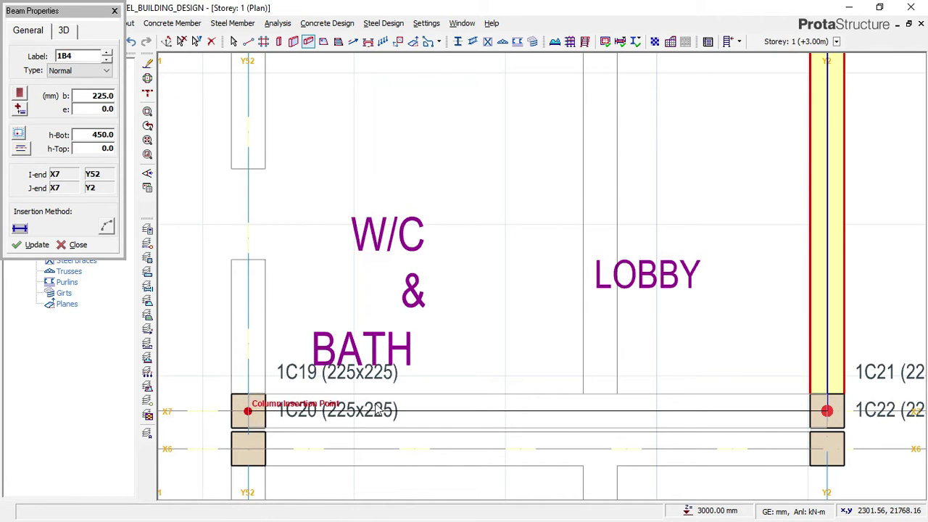
Step: Insert the beam along axis Y1 from column 1C1 on X13 to column 1C3 on X10
scroll(406, 399, "down", 3)
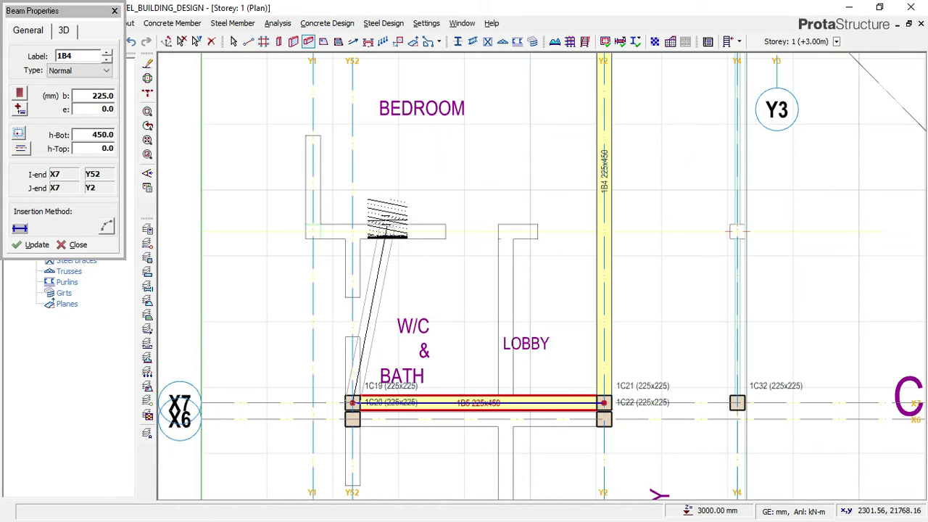
middle_click_drag(382, 248, 398, 329)
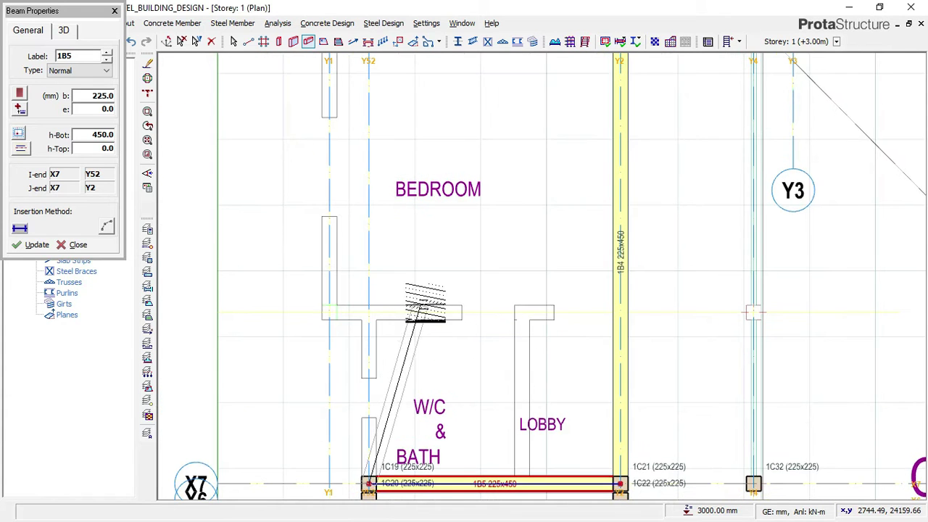
scroll(427, 297, "down", 3)
scroll(475, 261, "down", 1)
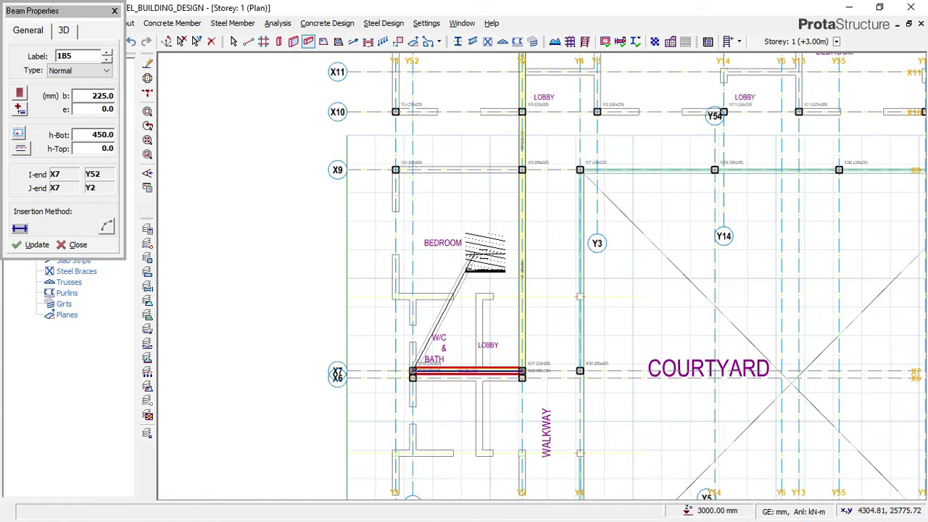
scroll(399, 300, "up", 2)
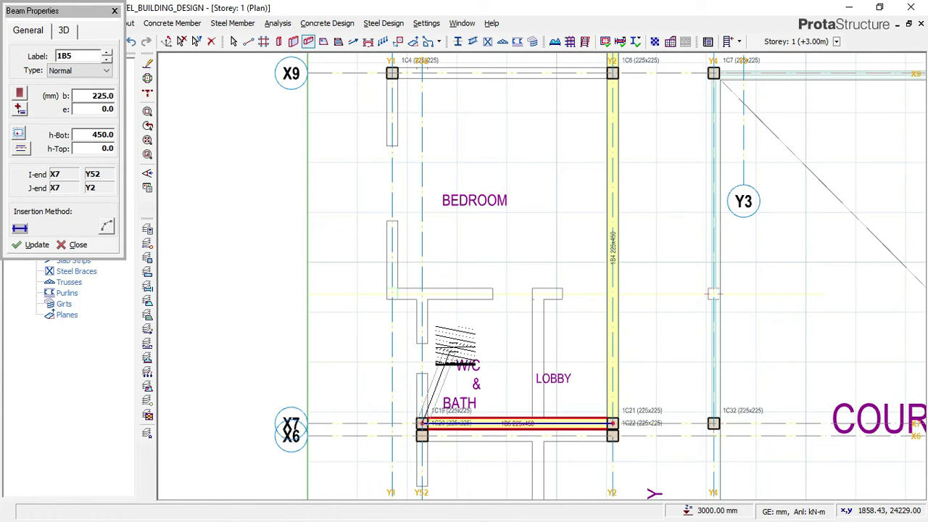
scroll(455, 340, "down", 3)
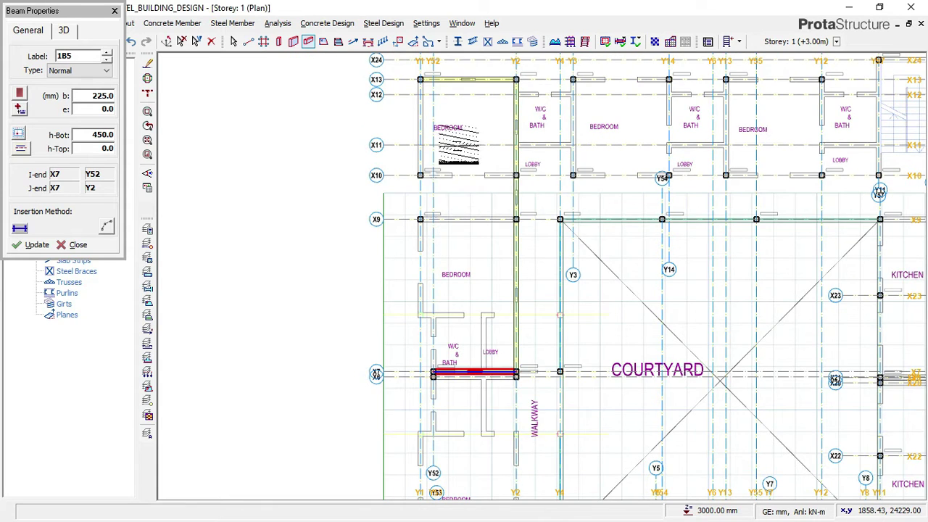
scroll(438, 130, "up", 2)
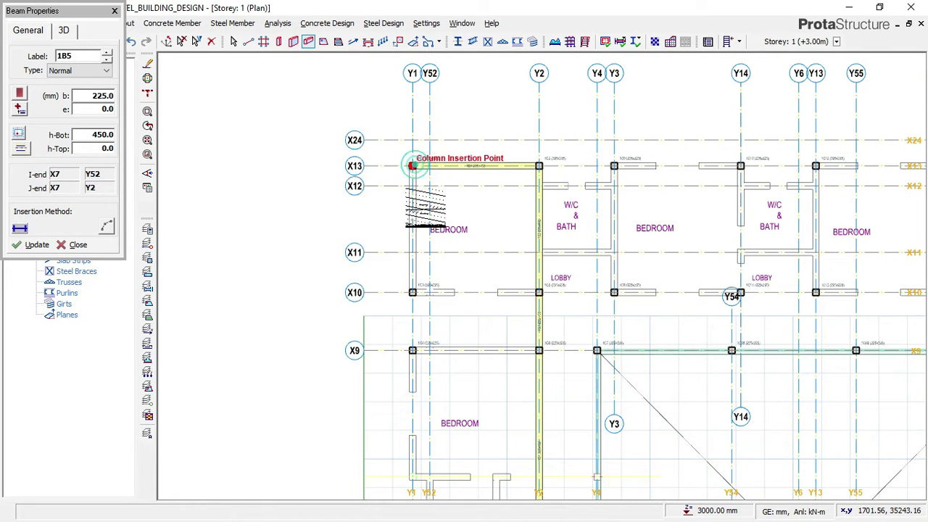
scroll(413, 292, "up", 2)
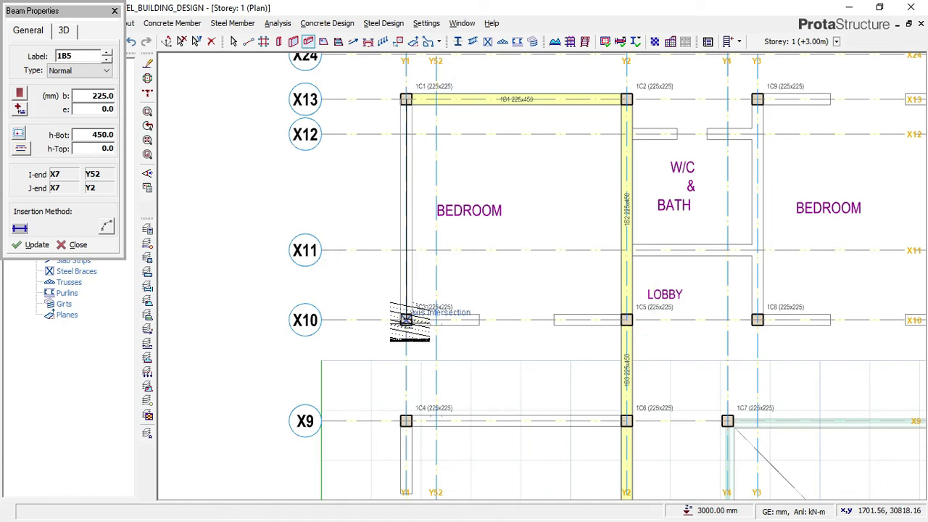
left_click(405, 320)
Step: Insert the beam along axis X10 from column 1C3 on Y1 to column 1C5 on Y2
scroll(403, 152, "down", 3)
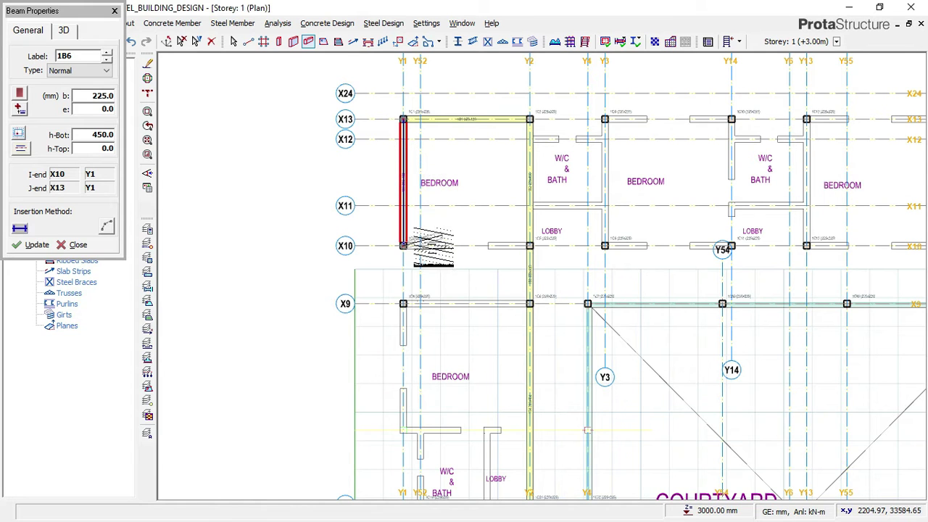
scroll(419, 248, "up", 1)
left_click(397, 243)
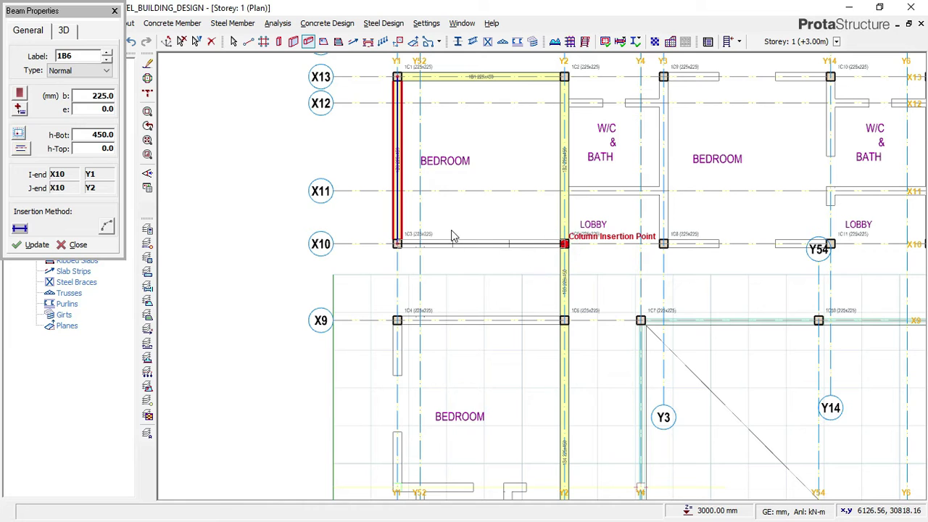
left_click(562, 242)
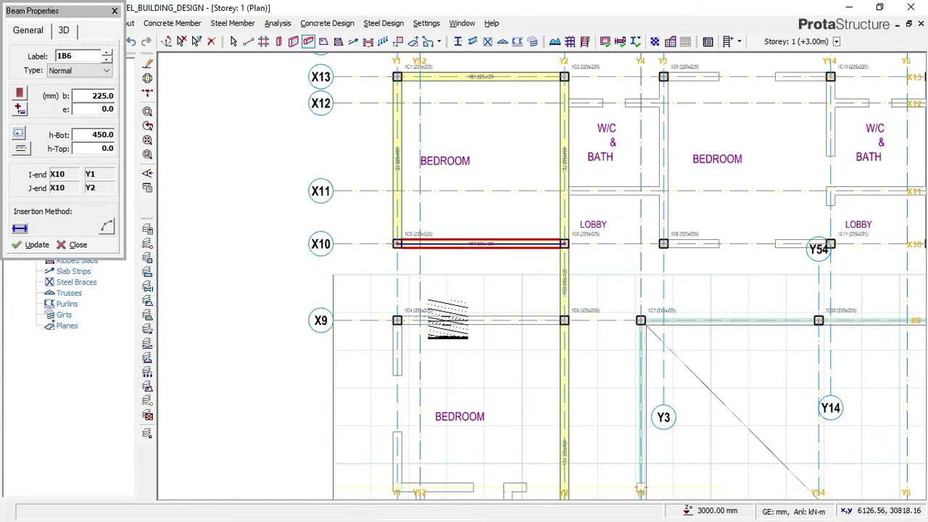
Step: Insert a beam along axis Y52 between its intersections with axes X10 and X9
middle_click_drag(427, 313, 423, 243)
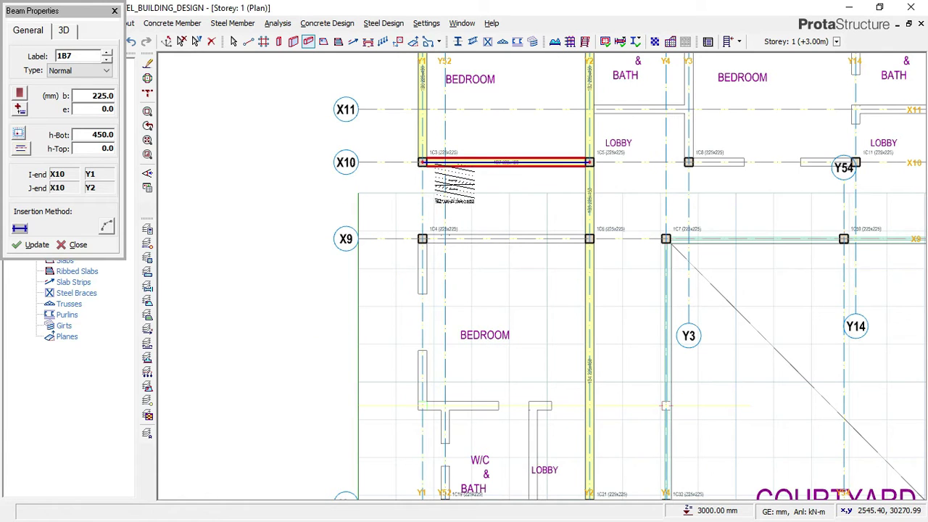
scroll(455, 174, "up", 1)
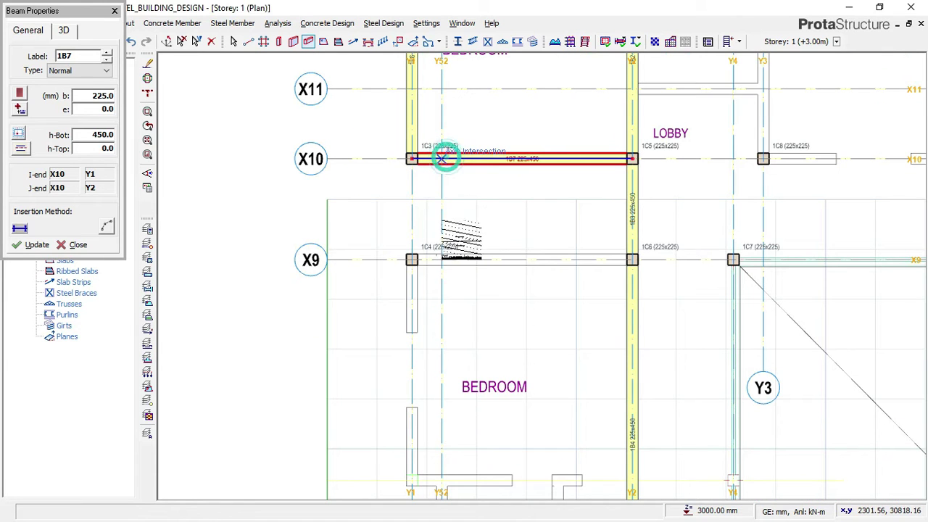
left_click(441, 260)
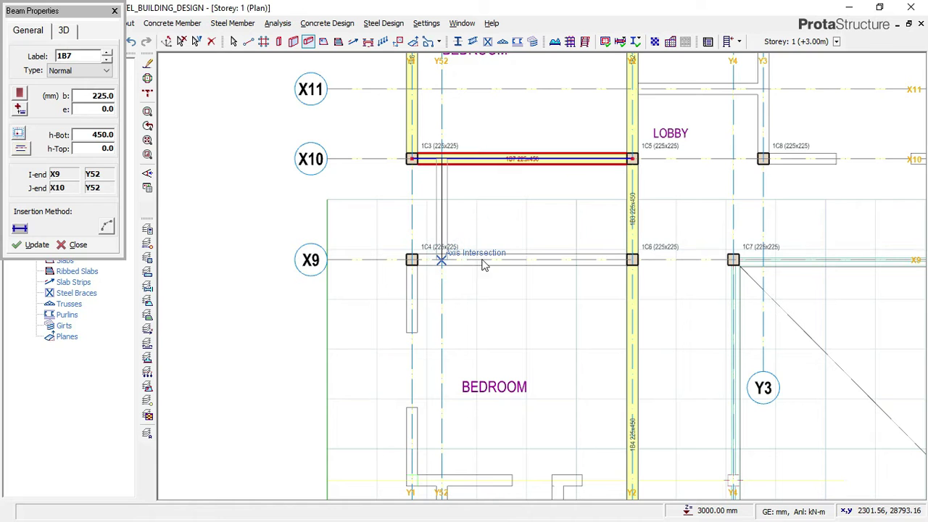
left_click(441, 259)
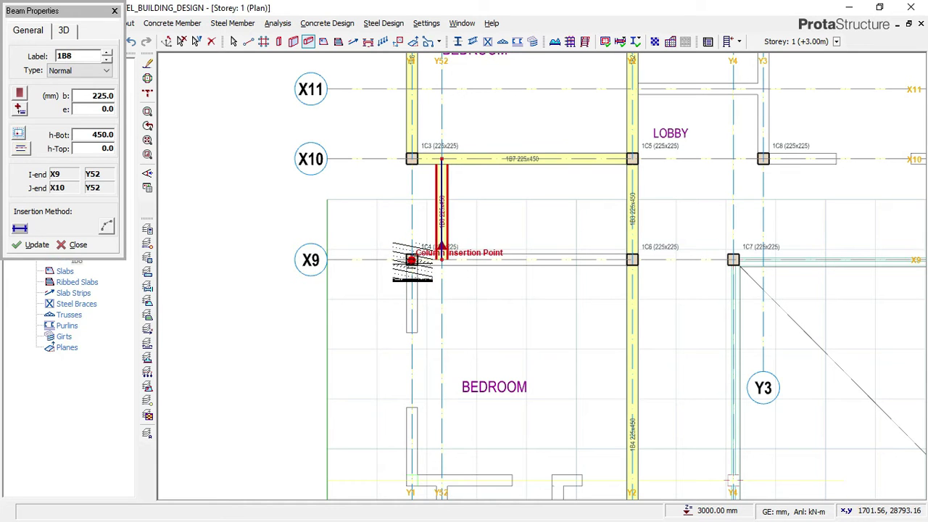
Step: Remove the cantilever free-end marking from the beam on axis Y52 between X10 and X9
scroll(437, 246, "up", 1)
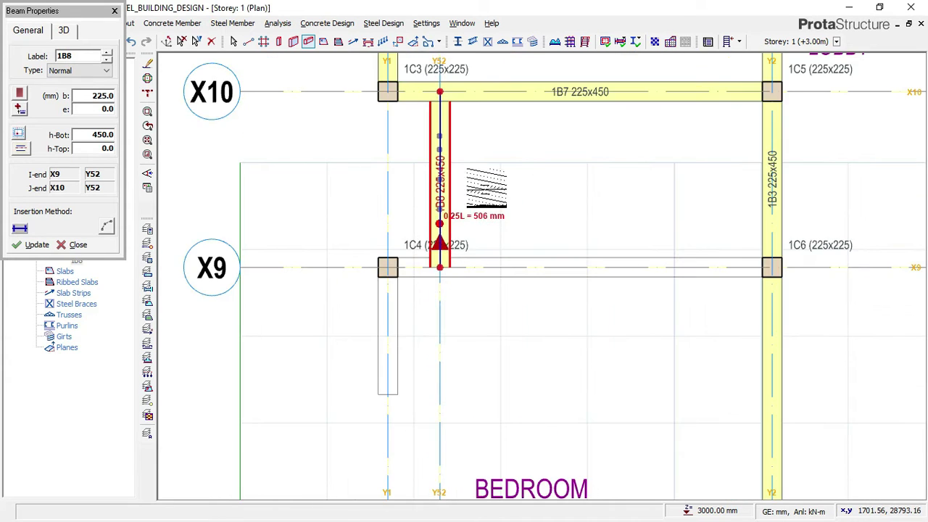
right_click(468, 246)
mouse_move(632, 320)
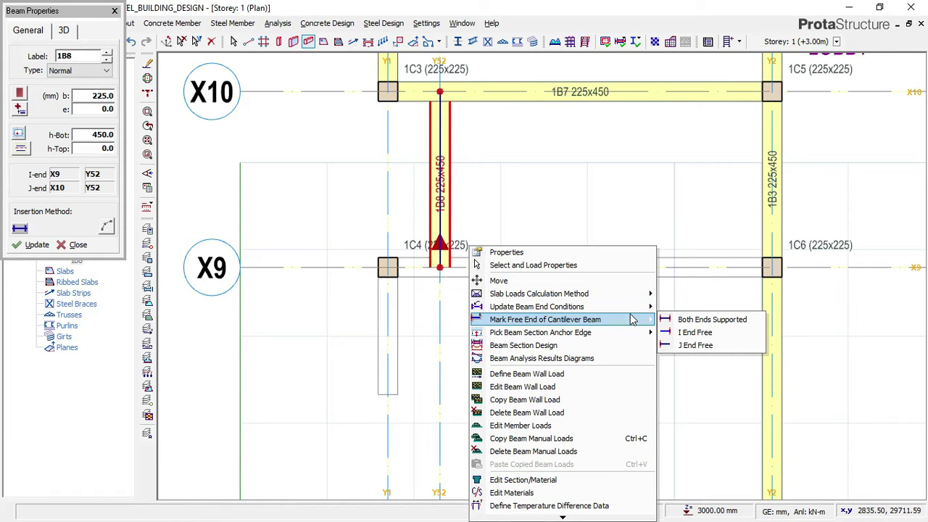
left_click(696, 332)
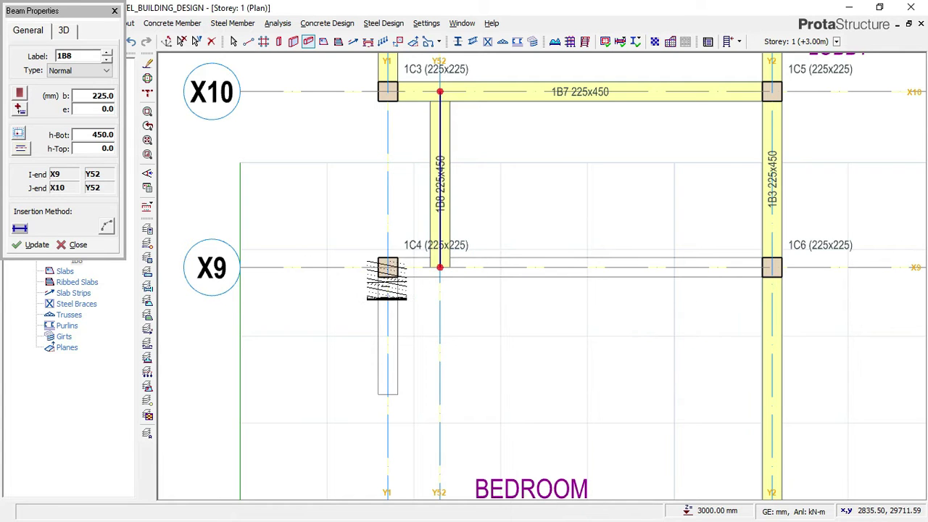
Step: Insert the beam along axis X9 from column 1C4 on Y1 to column 1C6 on Y2, and end beam insertion
left_click(387, 267)
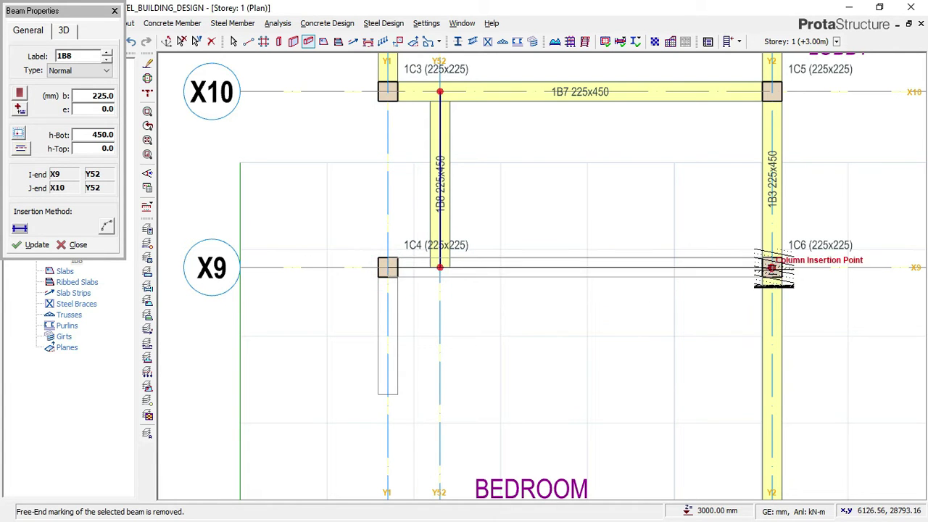
left_click(771, 268)
left_click(563, 313)
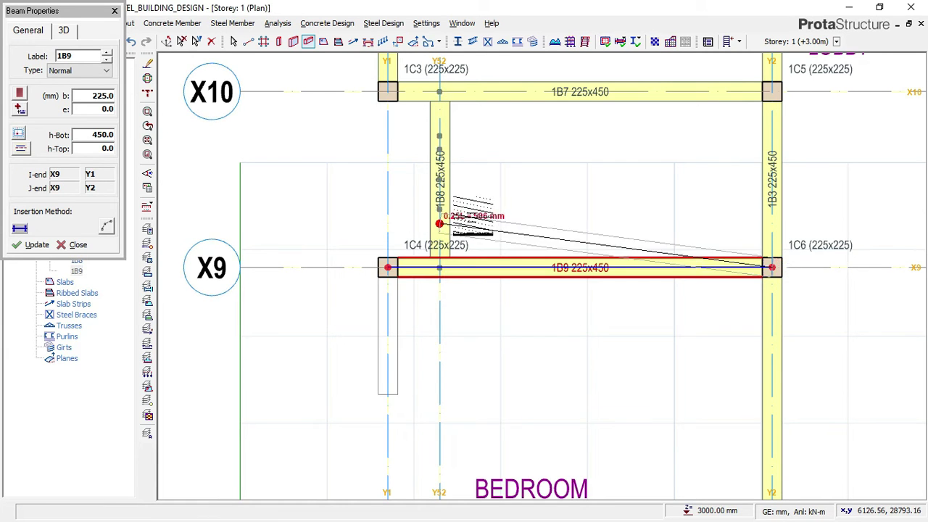
scroll(467, 216, "down", 3)
scroll(464, 210, "down", 4)
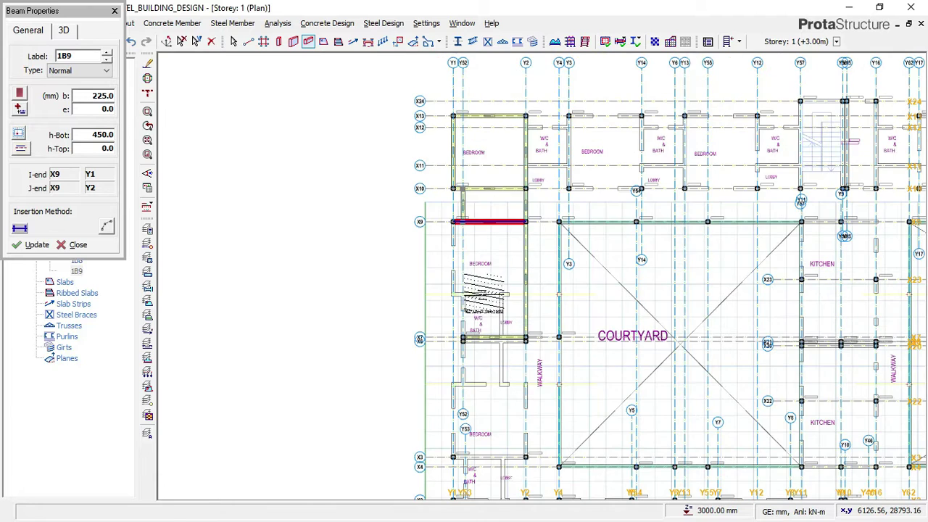
scroll(469, 317, "up", 2)
scroll(457, 327, "up", 3)
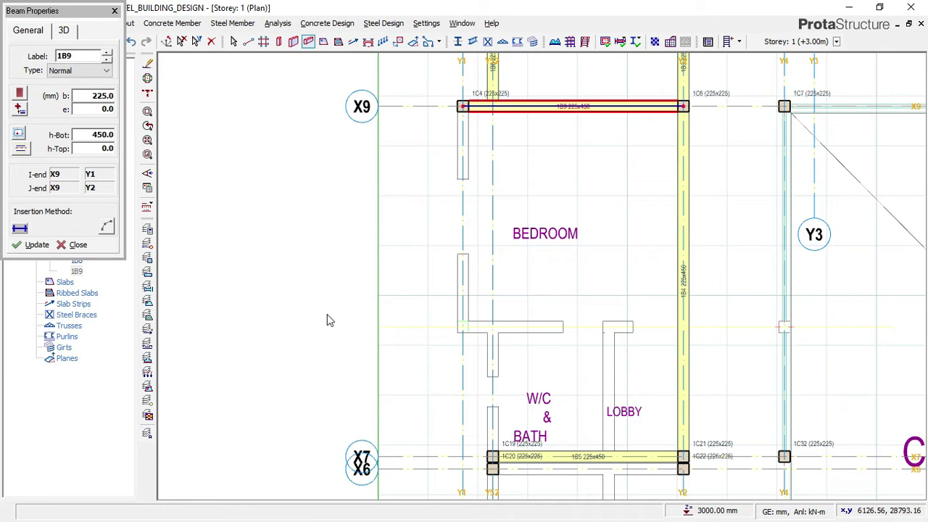
key("Escape")
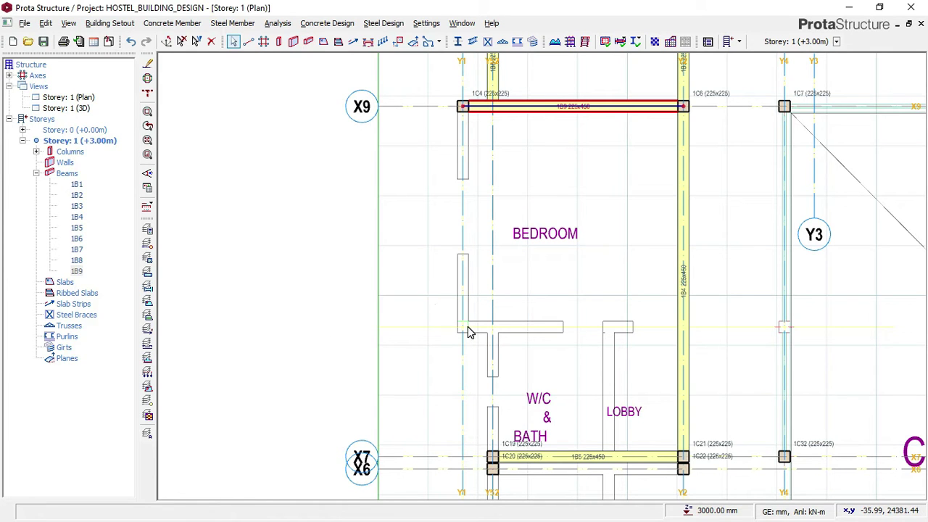
Step: Offset axis X9 by -4425 mm to the wall corner on axis Y1 between the bedroom and the W/C & bath
scroll(466, 328, "down", 1)
scroll(465, 327, "up", 2)
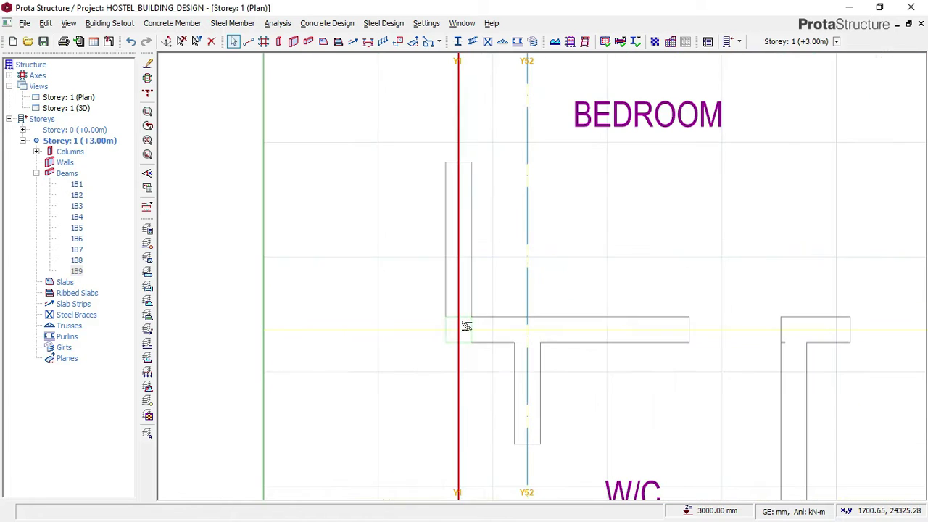
scroll(364, 329, "down", 1)
scroll(364, 330, "down", 3)
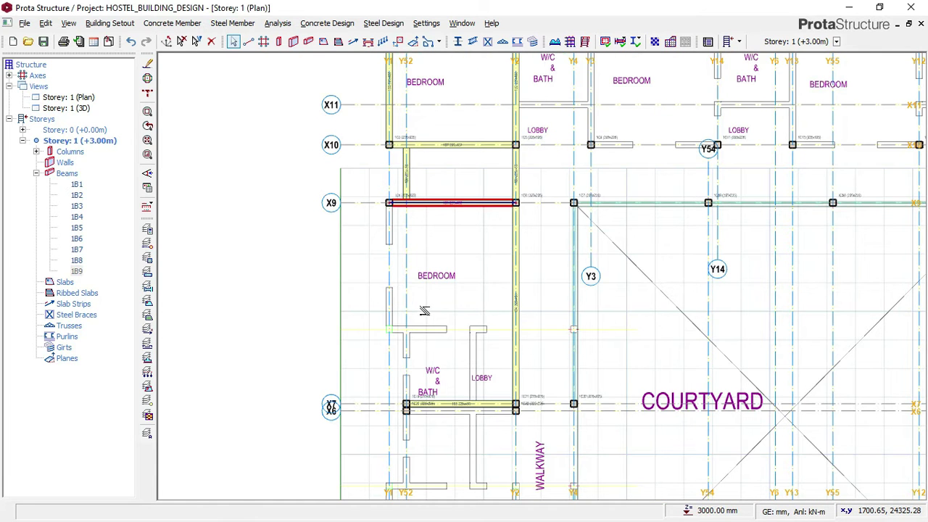
scroll(360, 208, "up", 2)
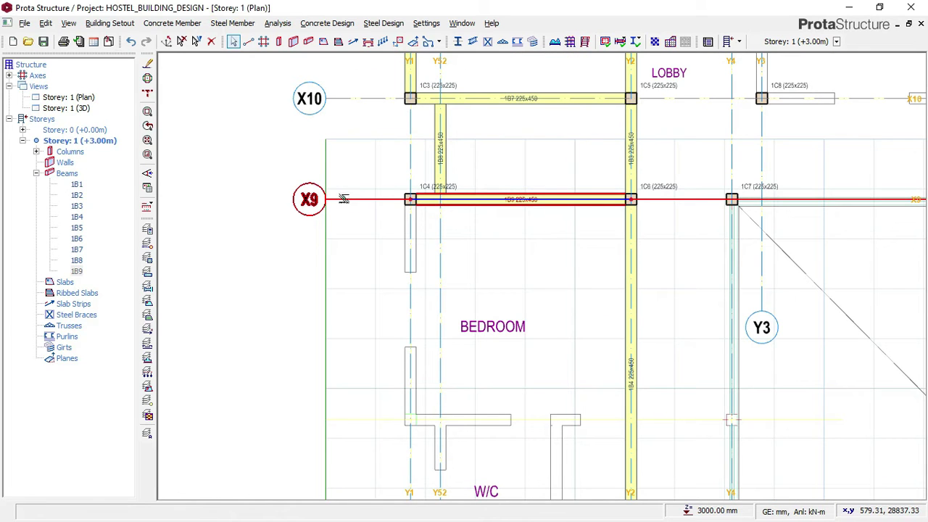
left_click(348, 199)
right_click(359, 171)
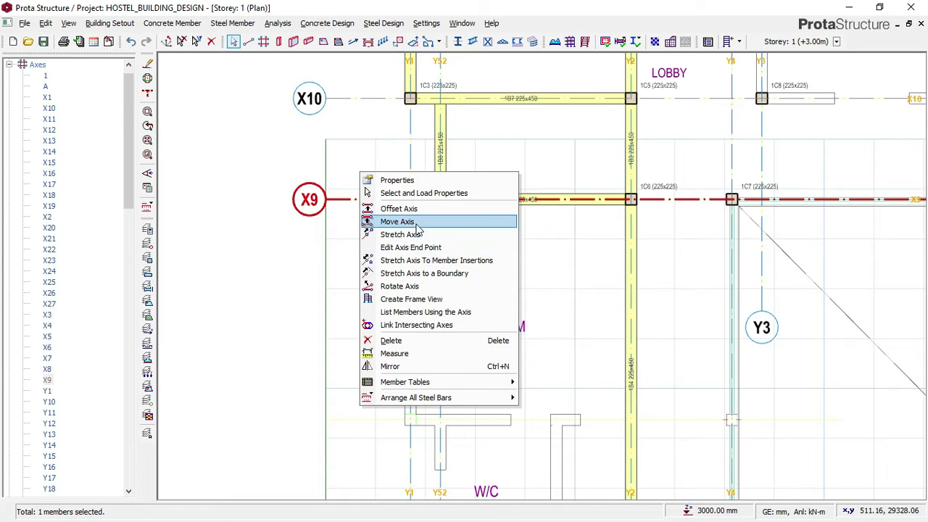
left_click(400, 210)
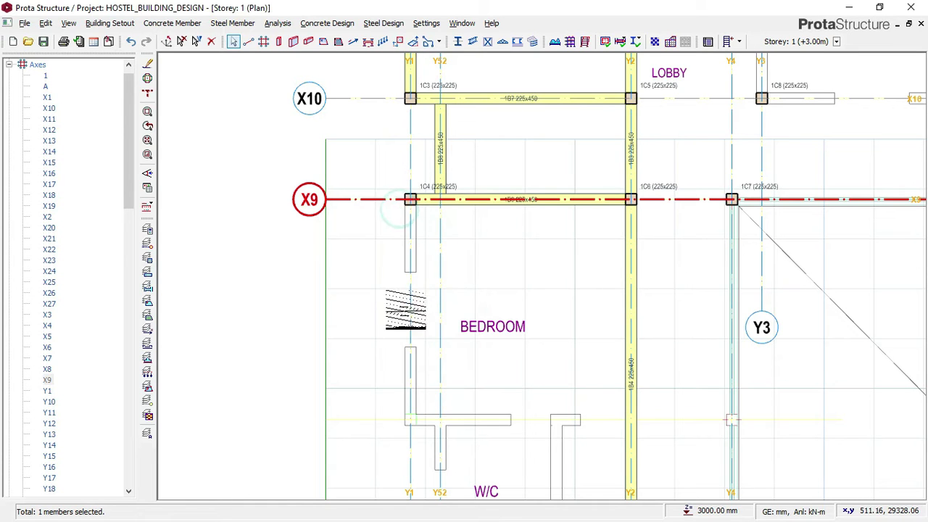
scroll(426, 388, "up", 2)
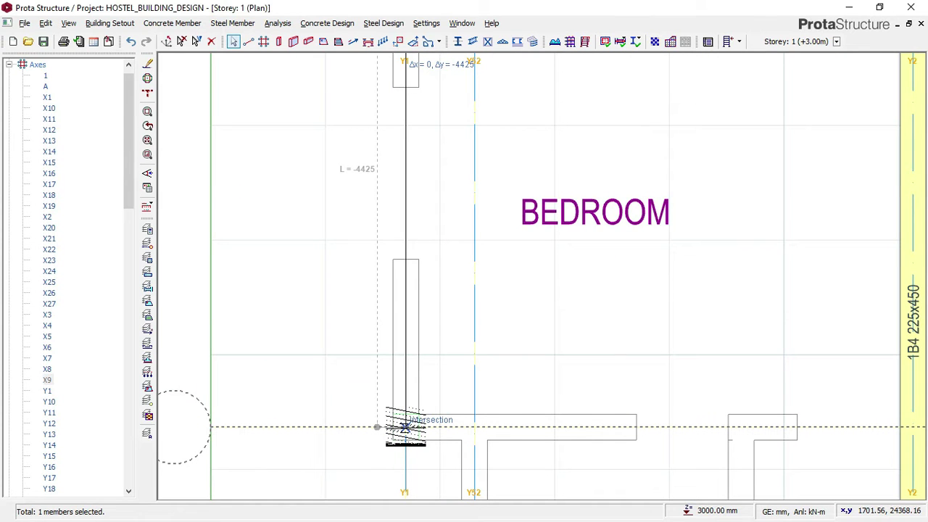
left_click(417, 392)
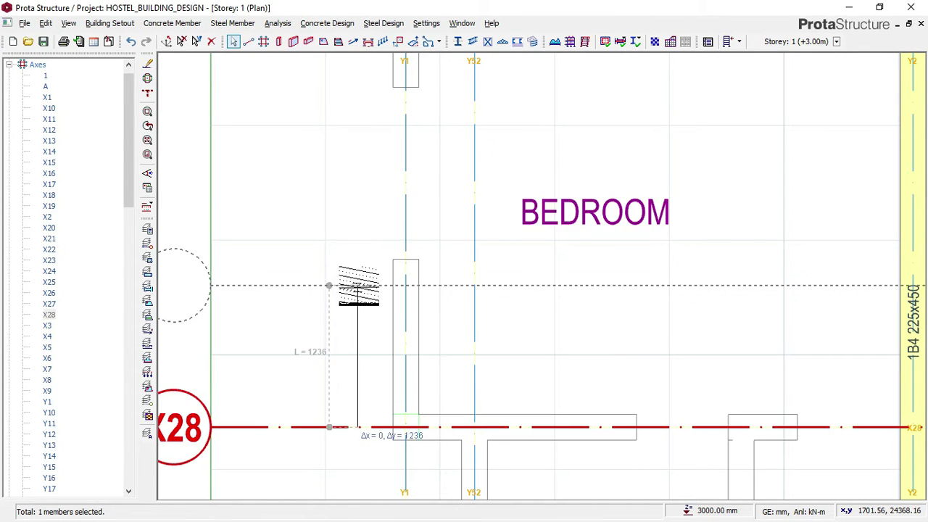
Step: Try to stretch the east end of axis X28 back across the courtyards so it no longer overlaps axis X8
scroll(355, 279, "down", 3)
scroll(355, 275, "down", 4)
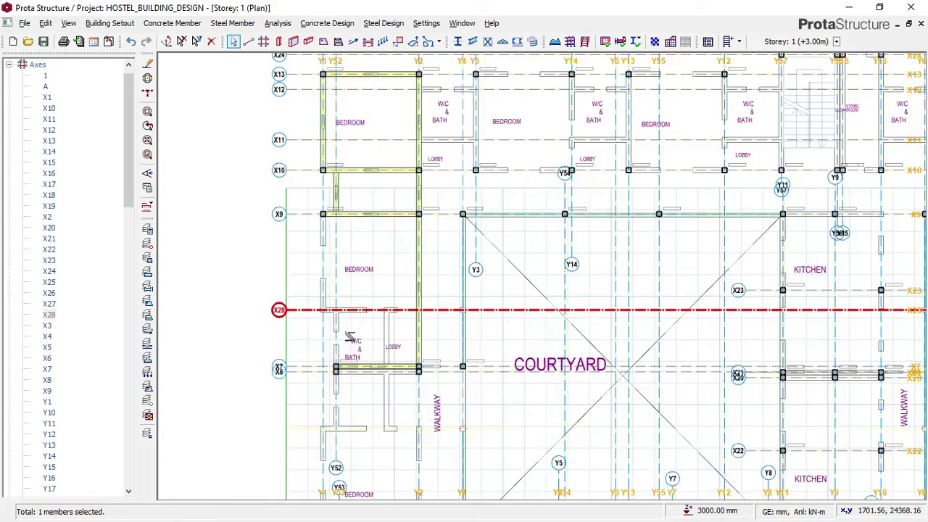
middle_click_drag(598, 321, 346, 298)
middle_click_drag(703, 318, 495, 317)
middle_click_drag(792, 317, 426, 311)
scroll(723, 309, "up", 1)
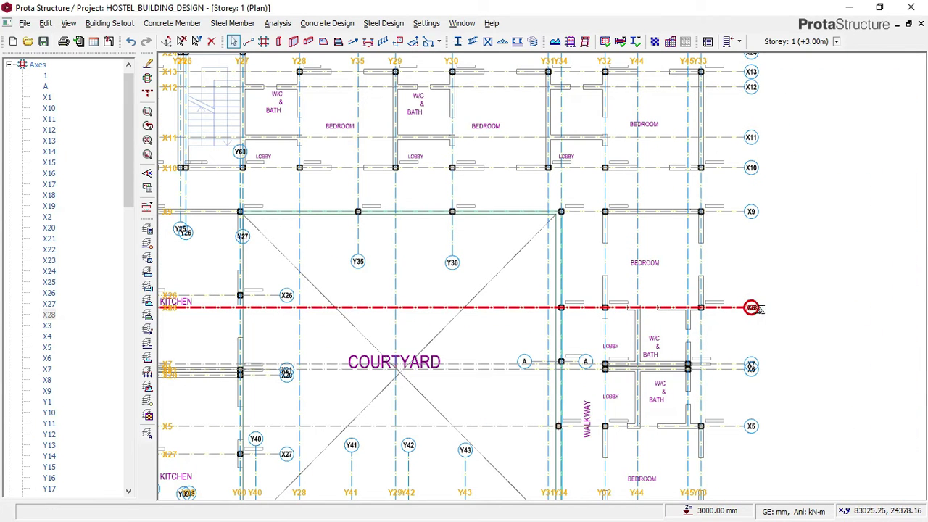
right_click(755, 257)
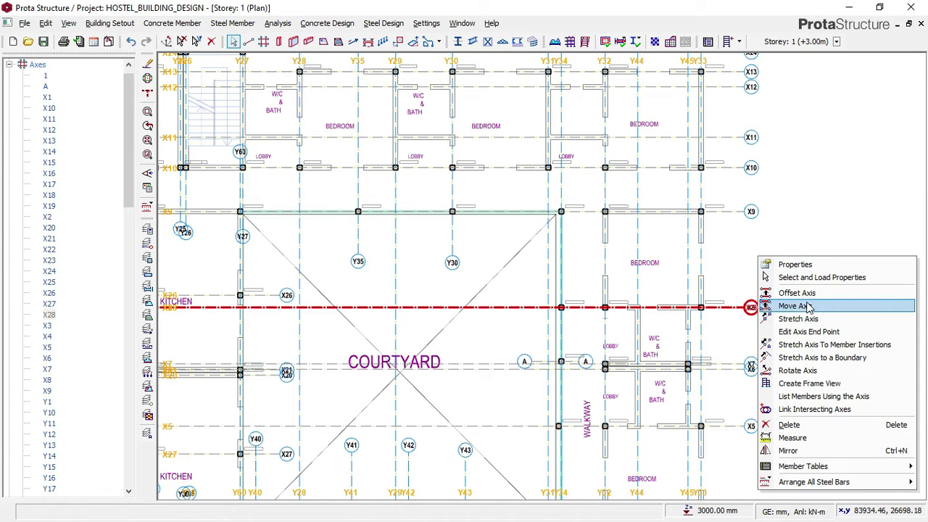
left_click(815, 321)
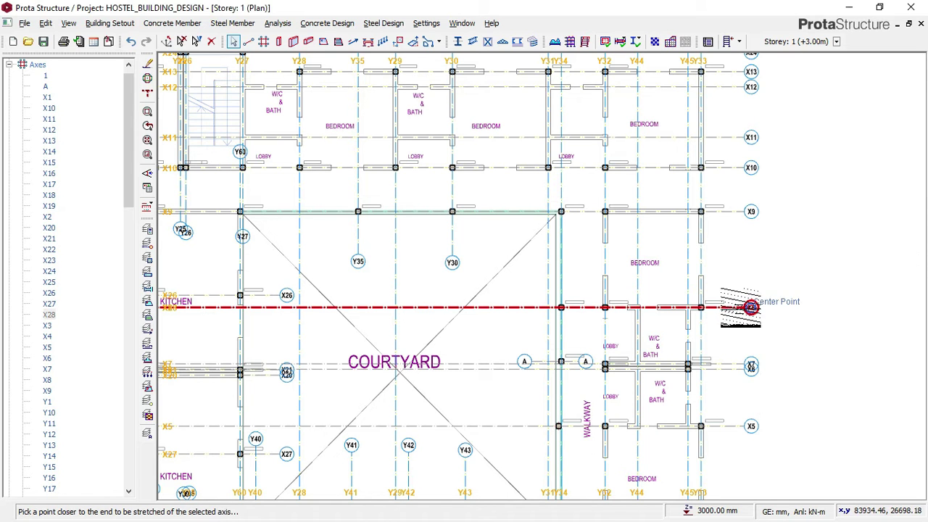
scroll(751, 307, "up", 5)
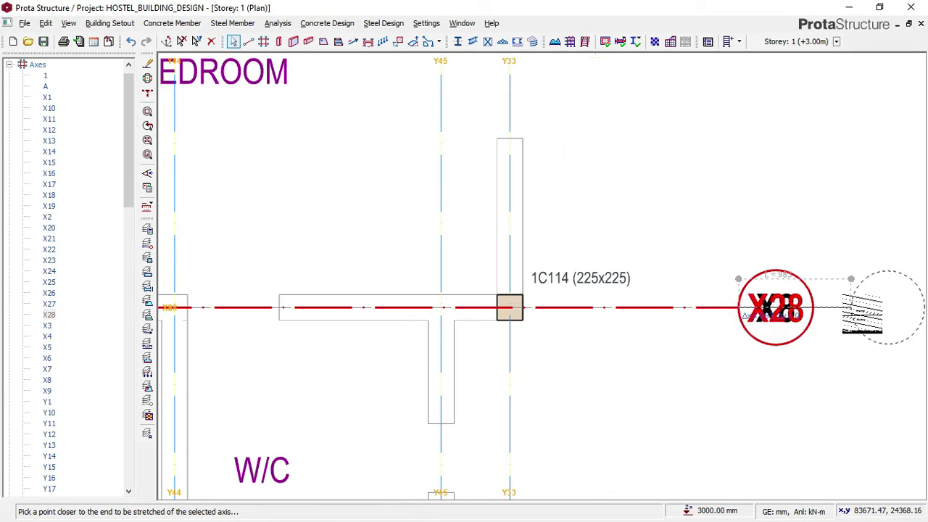
scroll(769, 308, "down", 5)
middle_click_drag(426, 311, 878, 306)
scroll(604, 296, "up", 3)
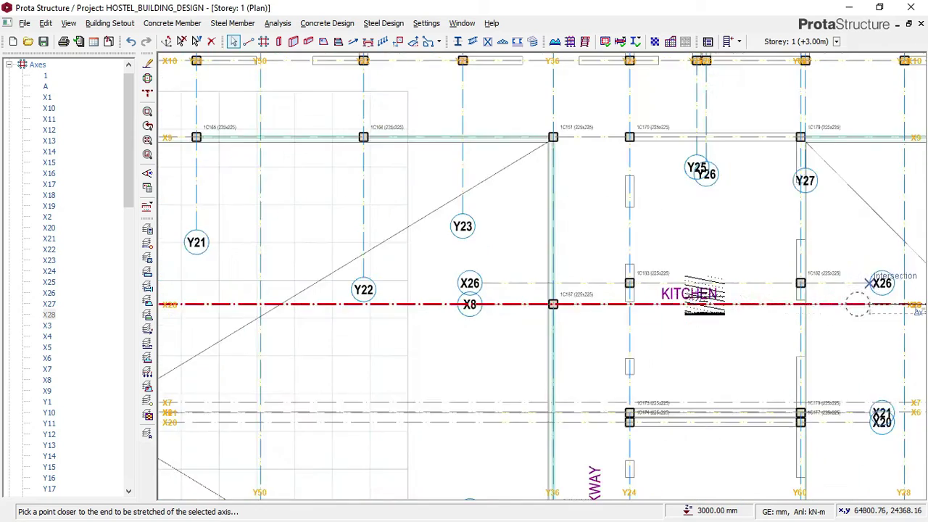
scroll(776, 307, "down", 4)
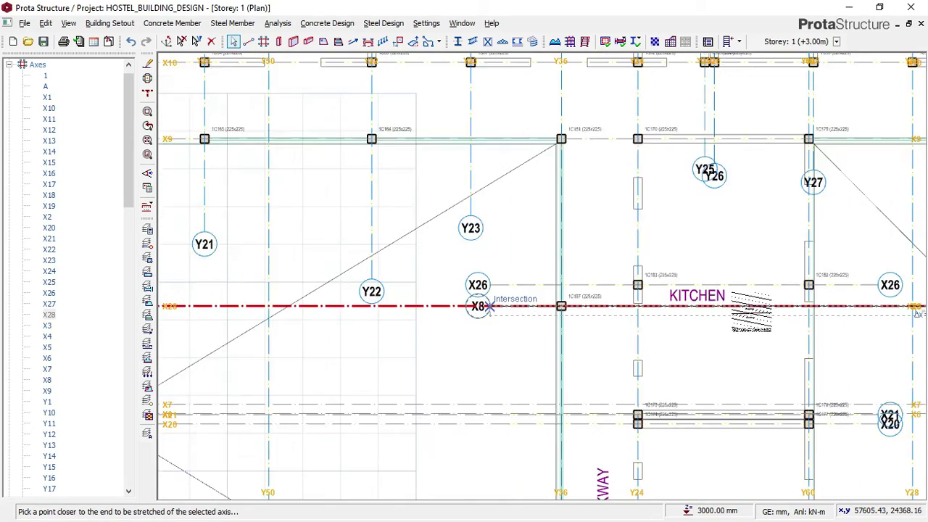
middle_click_drag(493, 335, 691, 296)
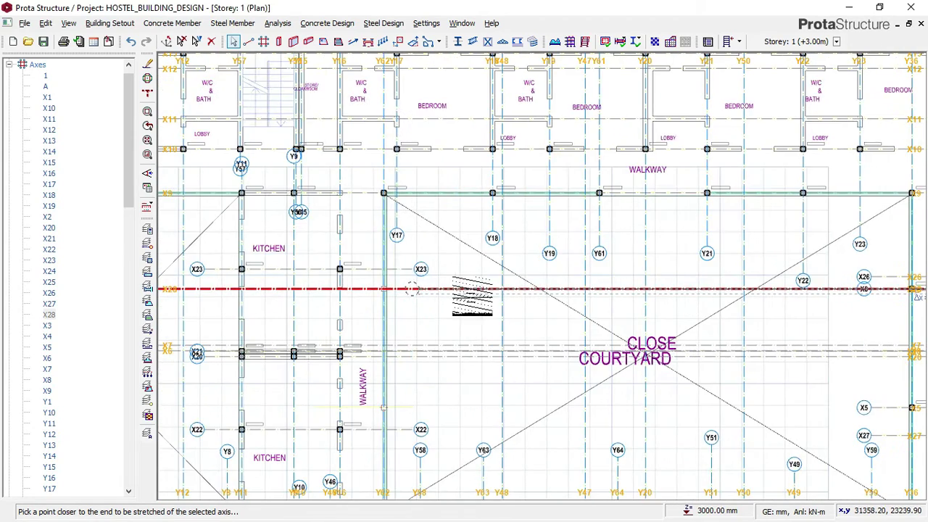
scroll(692, 303, "down", 2)
middle_click_drag(843, 304, 867, 304)
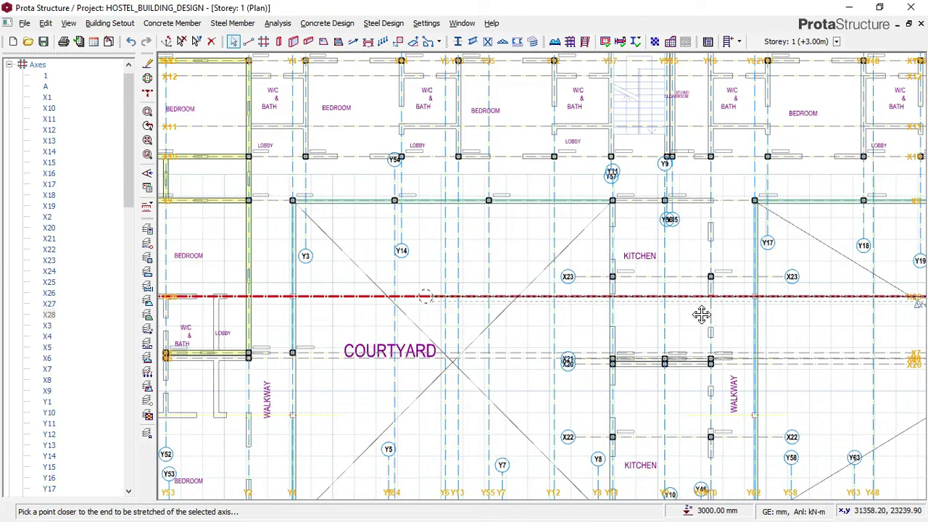
scroll(613, 317, "up", 2)
scroll(600, 300, "up", 2)
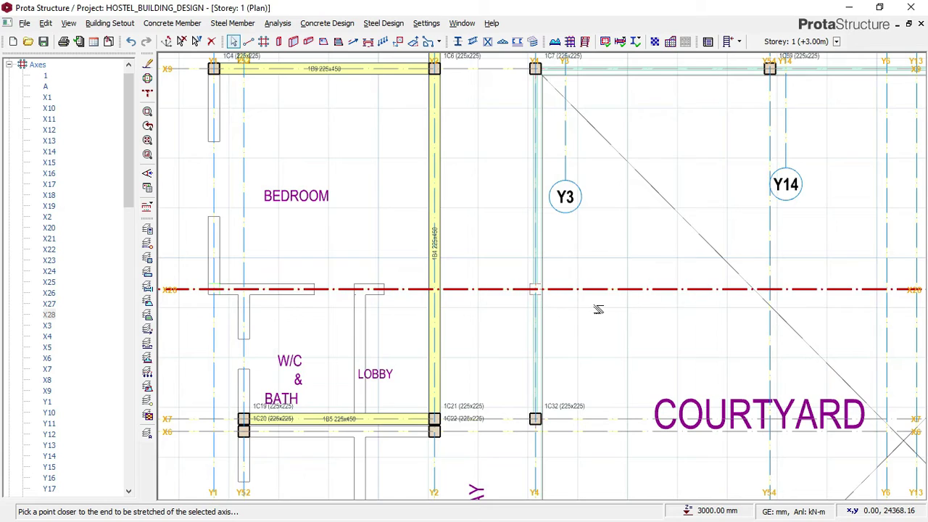
scroll(471, 309, "down", 2)
scroll(440, 305, "down", 2)
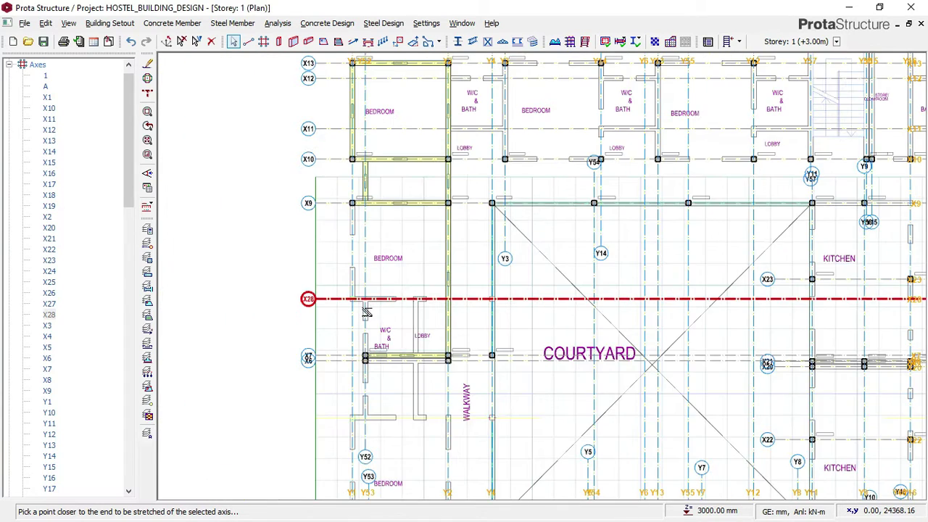
scroll(410, 315, "down", 2)
middle_click_drag(618, 316, 511, 307)
scroll(511, 306, "down", 1)
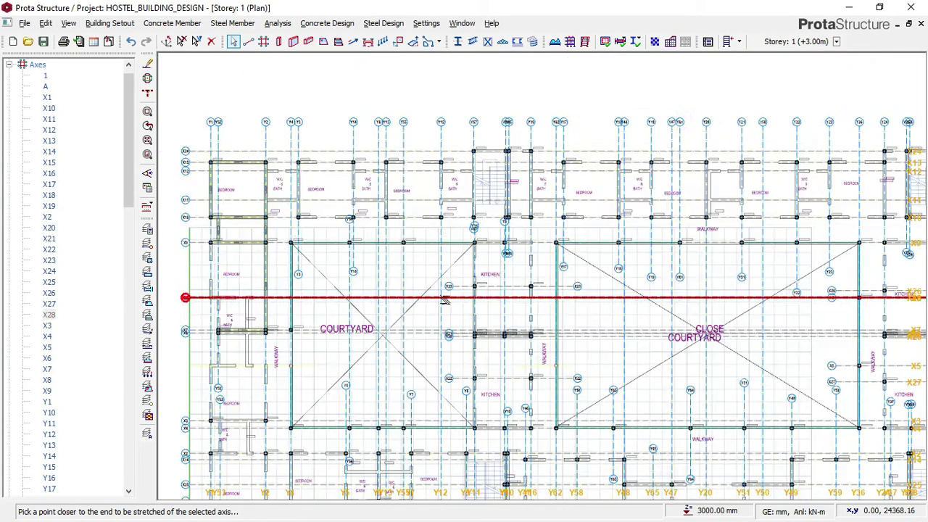
scroll(744, 297, "up", 1)
middle_click_drag(745, 297, 527, 294)
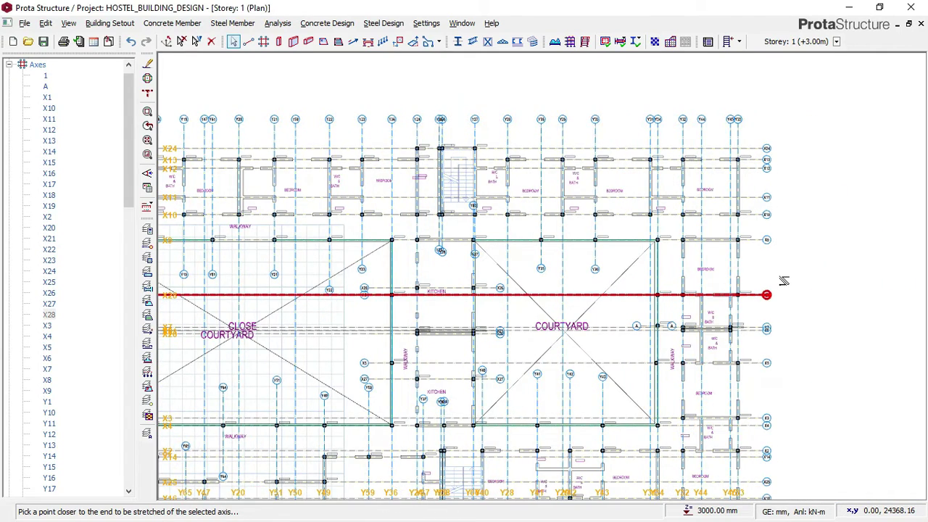
scroll(782, 281, "up", 3)
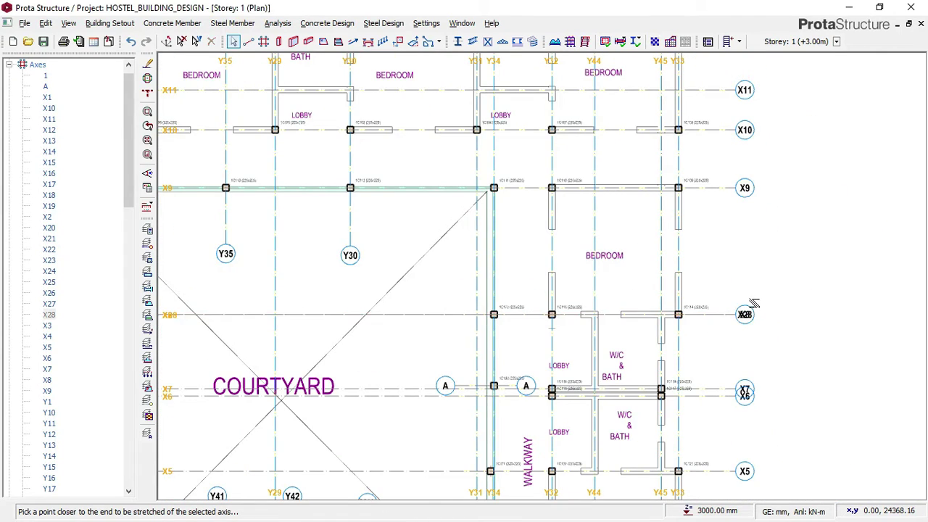
scroll(742, 315, "up", 1)
Step: Try to stretch the east end of axis X8 back towards the courtyard
left_click(742, 315)
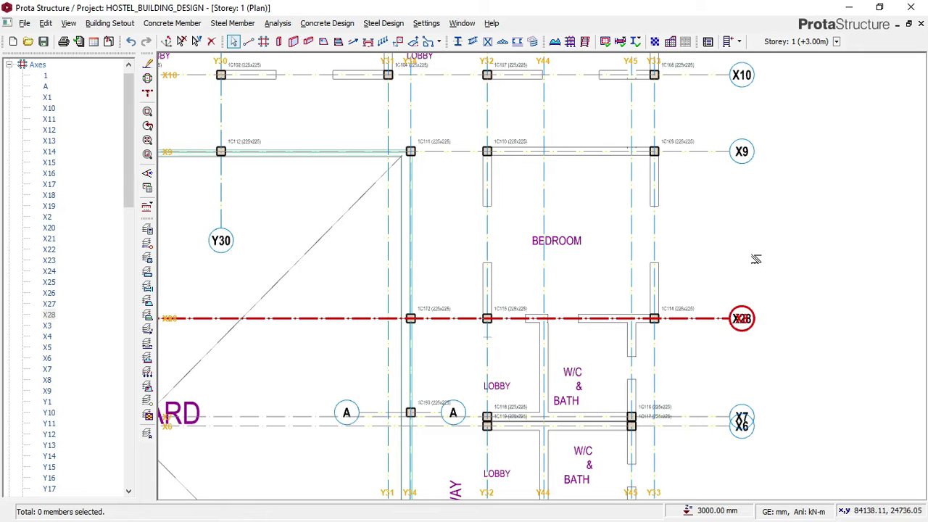
right_click(769, 271)
left_click(806, 332)
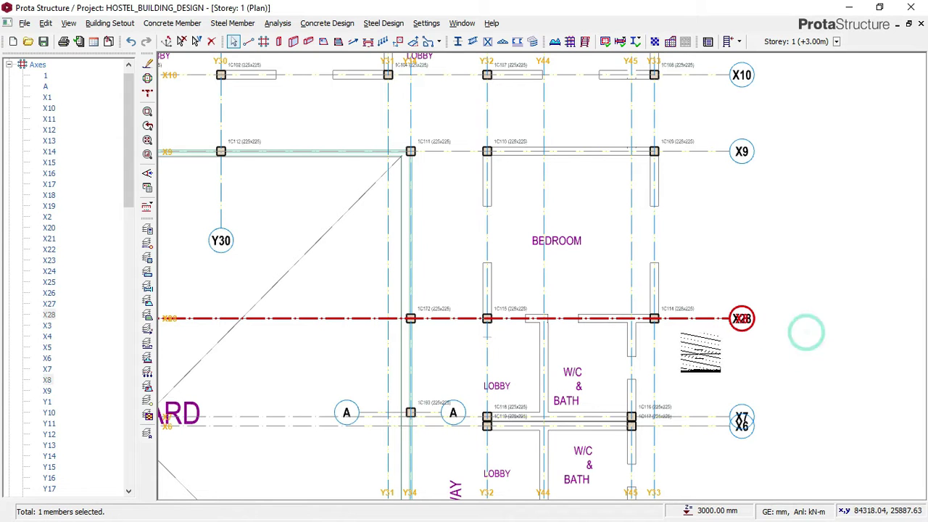
scroll(741, 318, "up", 3)
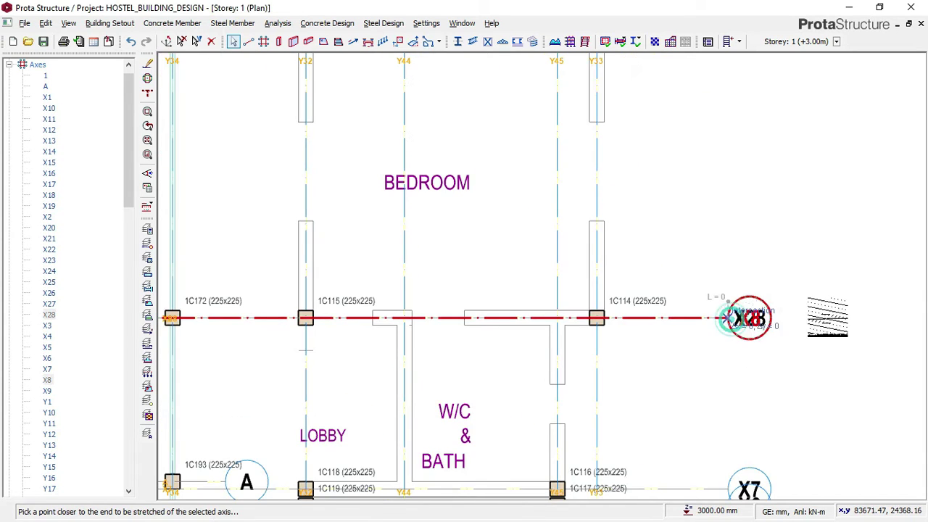
scroll(746, 316, "down", 3)
scroll(862, 313, "down", 3)
scroll(442, 314, "up", 3)
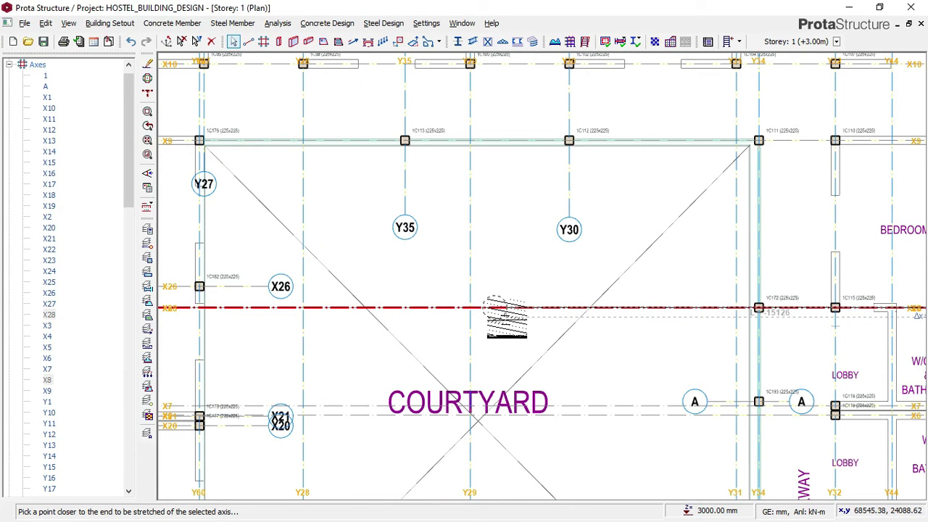
key("Escape")
Step: Insert a 225x225 mm column at the intersection of axes X28 and Y1, reusing the properties of column 1C4
scroll(654, 304, "down", 3)
scroll(609, 317, "down", 3)
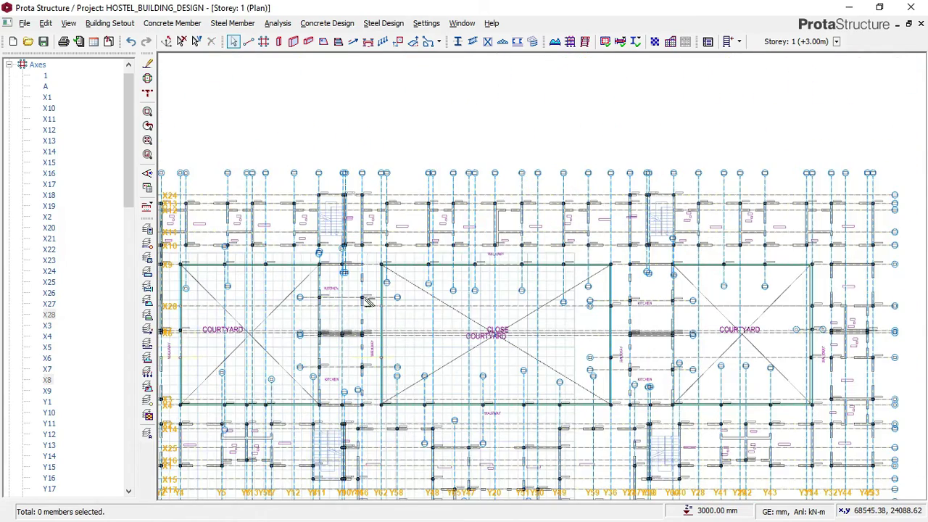
scroll(377, 306, "left", 3)
scroll(388, 304, "up", 6)
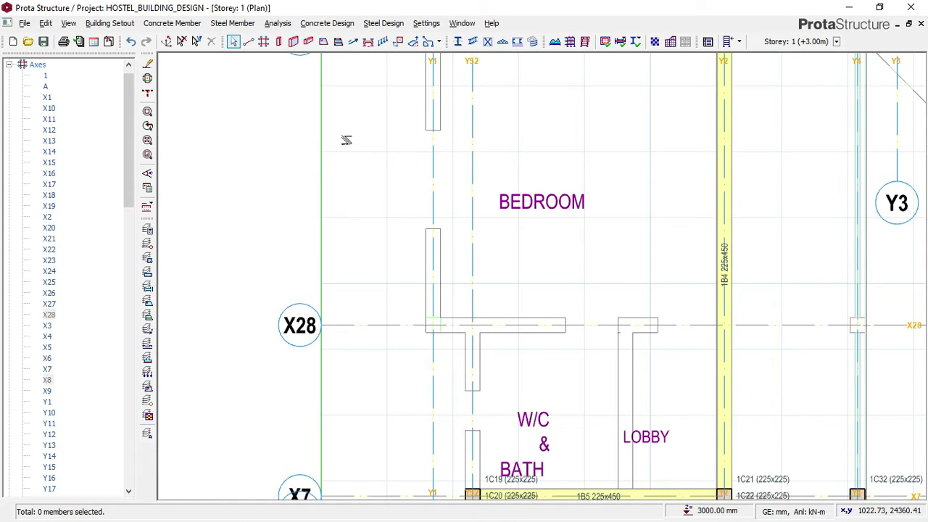
middle_click_drag(392, 133, 381, 280)
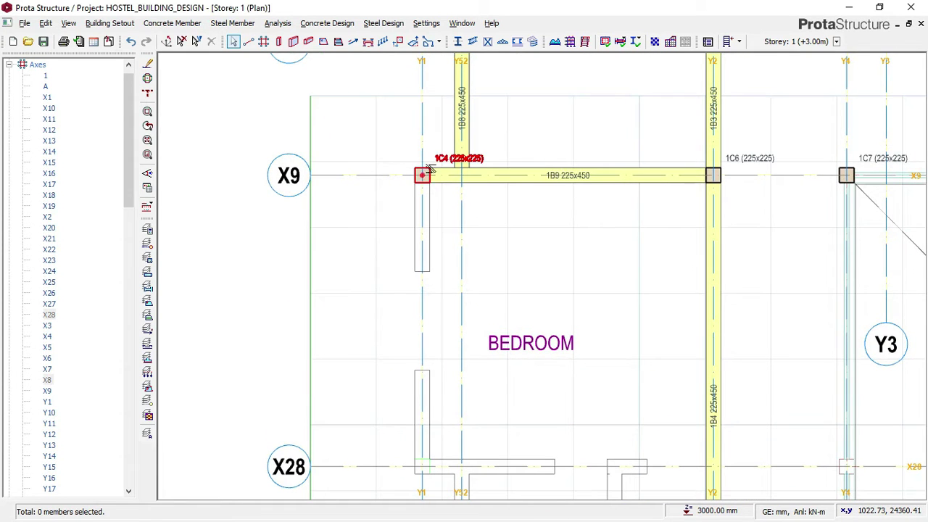
right_click(437, 138)
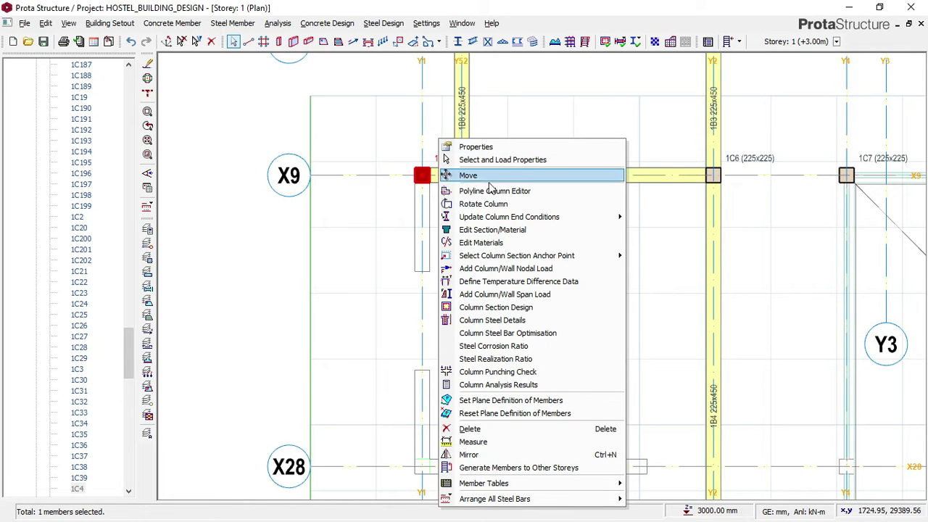
left_click(481, 147)
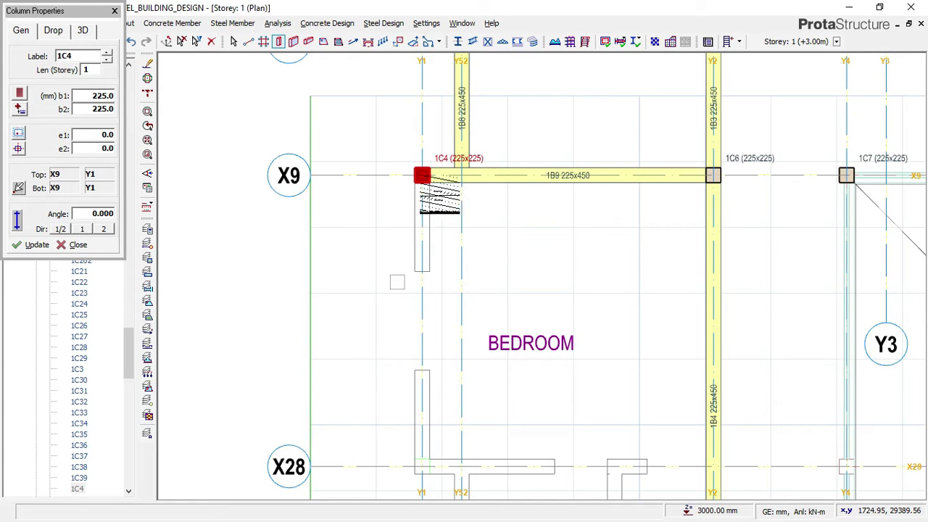
scroll(443, 190, "down", 2)
scroll(420, 406, "up", 4)
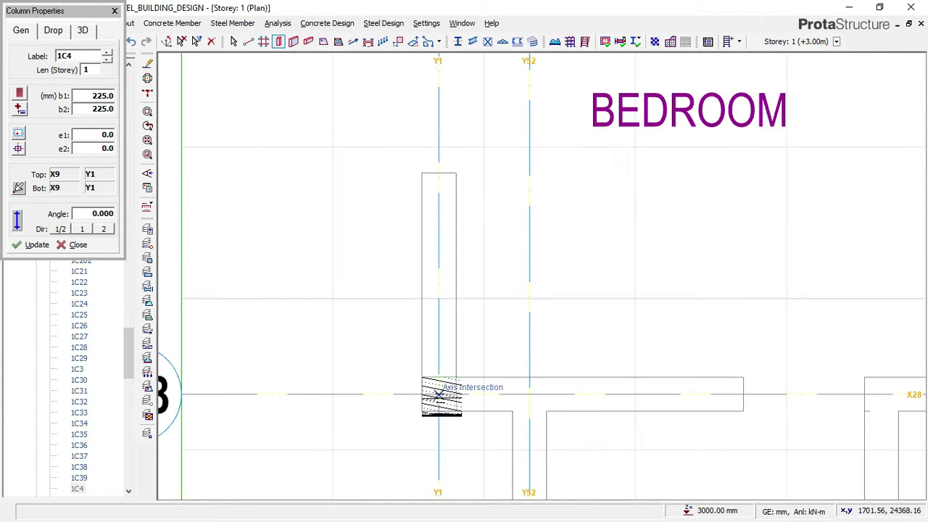
left_click(439, 393)
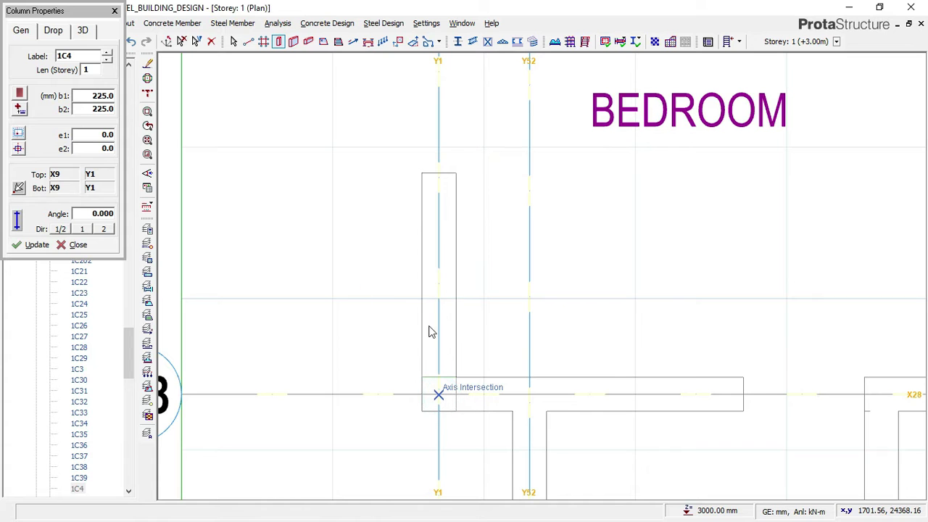
left_click(438, 394)
scroll(394, 274, "down", 4)
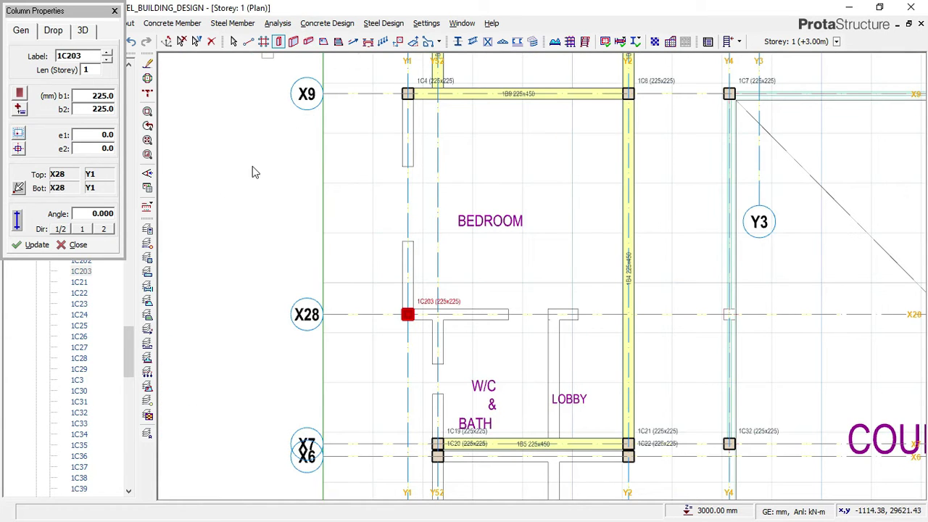
Step: Insert 225x450 mm beams along axis Y1 from X9 to X28 and along axis X28 from Y1 to Y2
key("b")
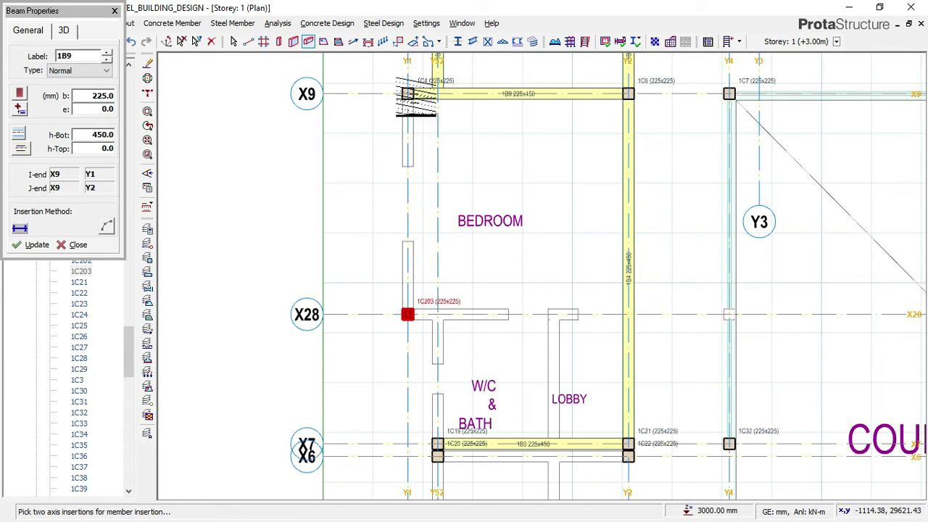
scroll(407, 313, "up", 1)
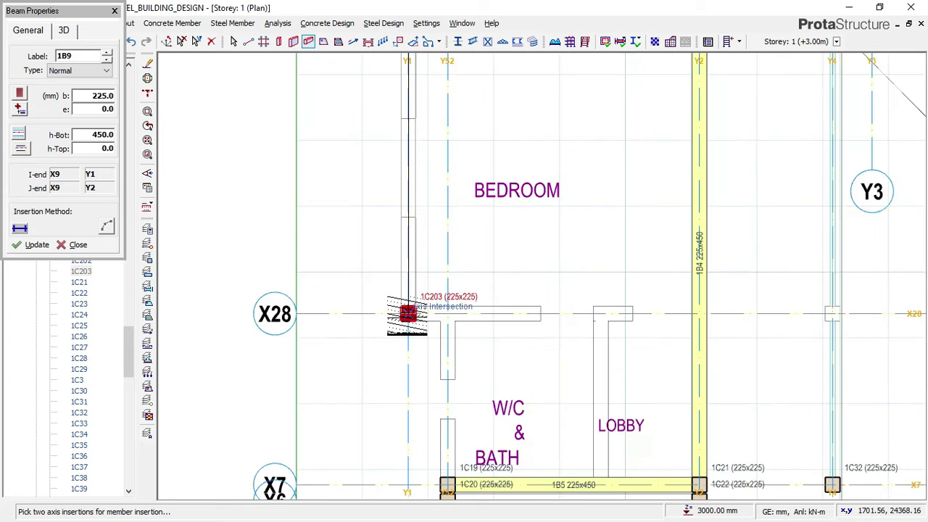
left_click(552, 317)
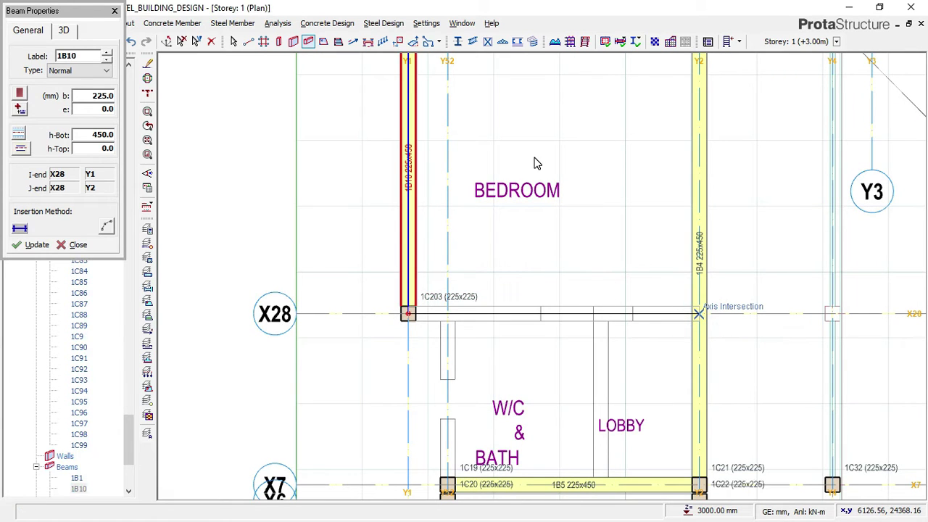
left_click(698, 313)
Step: Insert a 225x450 mm beam along axis Y52 between column 1C19 on X7 and axis X28
scroll(528, 207, "down", 2)
scroll(497, 321, "up", 2)
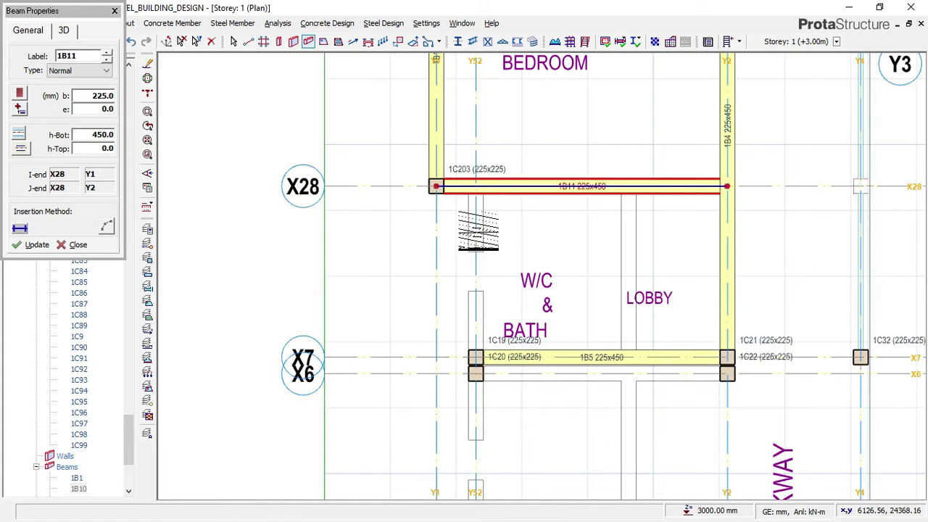
scroll(478, 230, "up", 1)
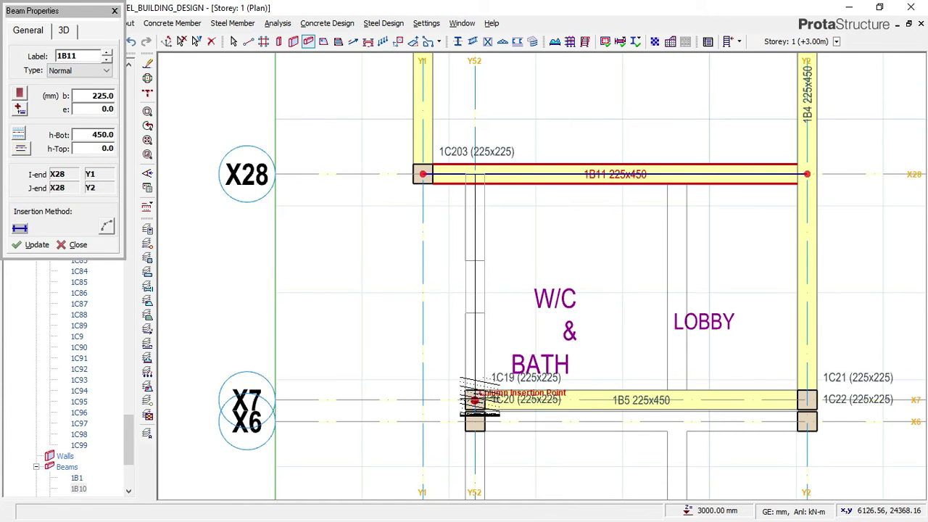
left_click(475, 399)
left_click(423, 174)
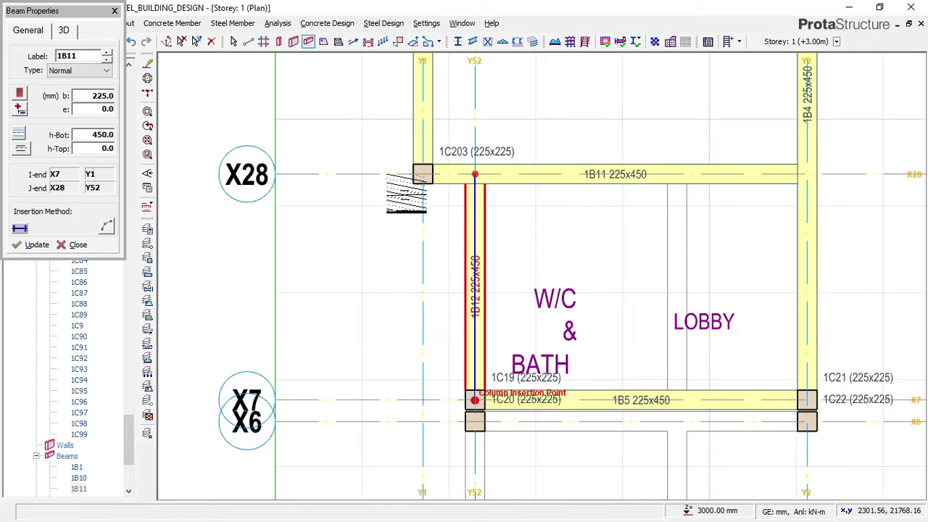
Step: Insert a 225x450 mm beam along axis X6 between the columns on axes Y52 and Y2
scroll(391, 181, "down", 2)
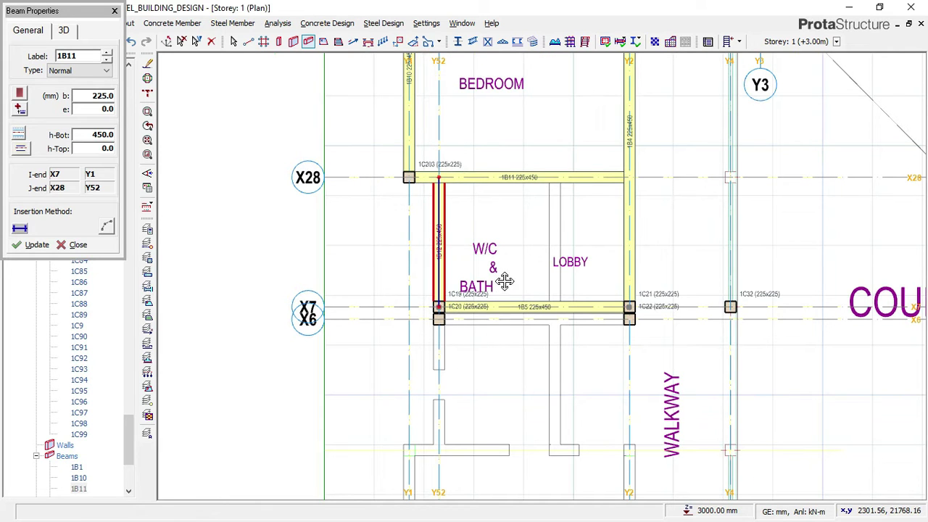
scroll(437, 311, "up", 3)
left_click(387, 250)
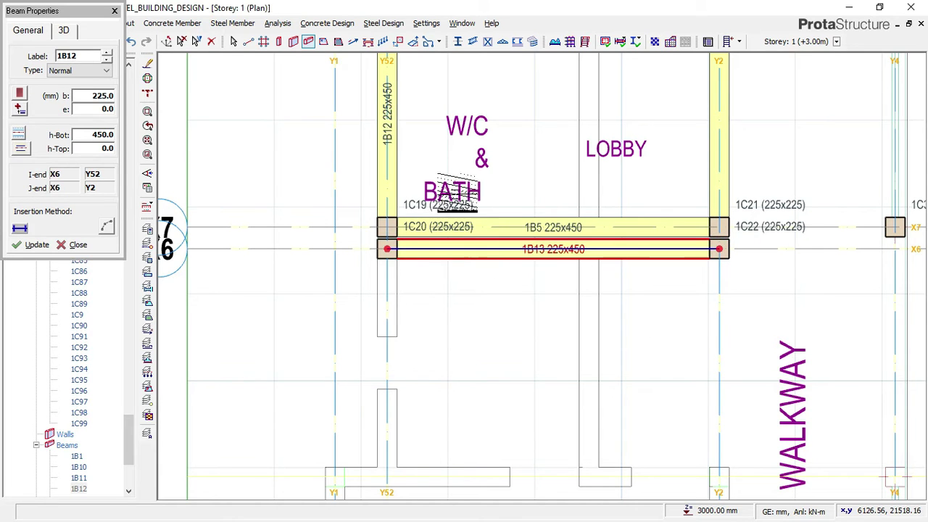
scroll(462, 185, "down", 2)
scroll(419, 359, "up", 1)
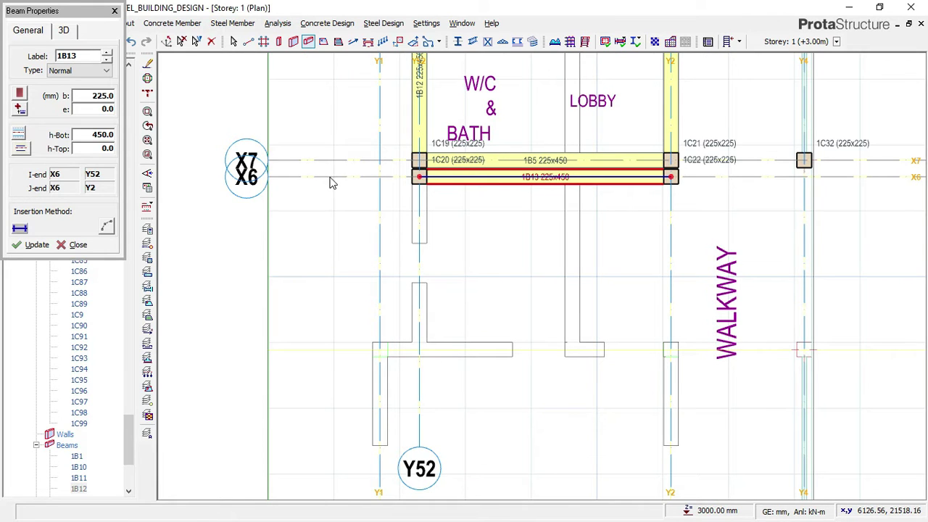
Step: Offset axis X6 by -2625 mm to the wall corner intersection on axis Y1
key("Escape")
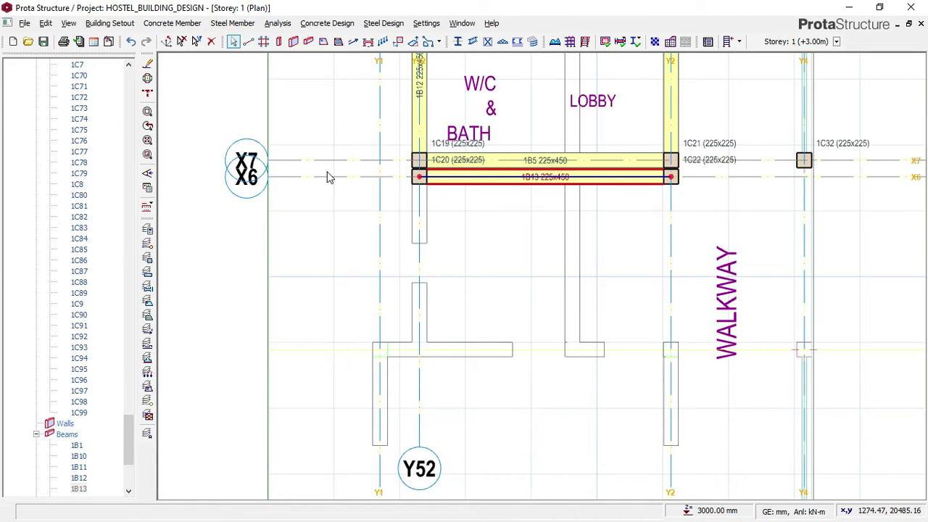
left_click(327, 174)
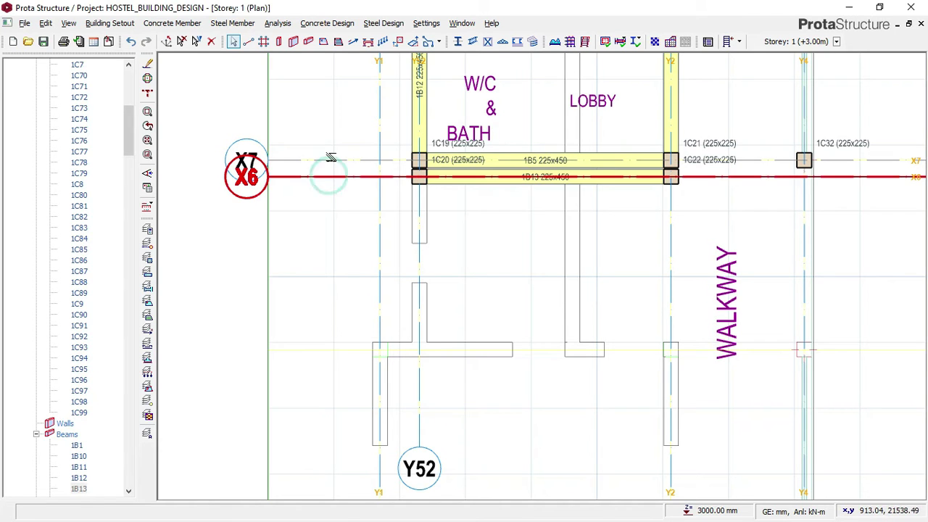
right_click(370, 146)
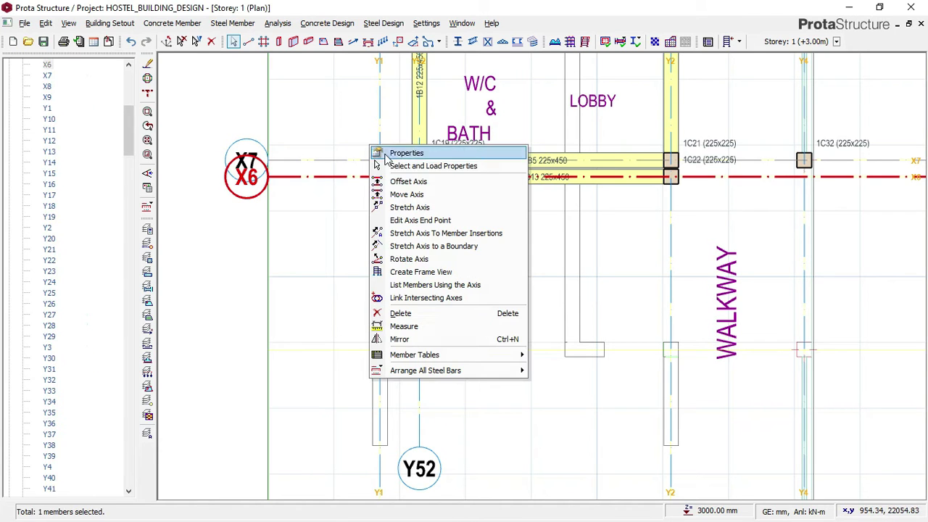
left_click(412, 182)
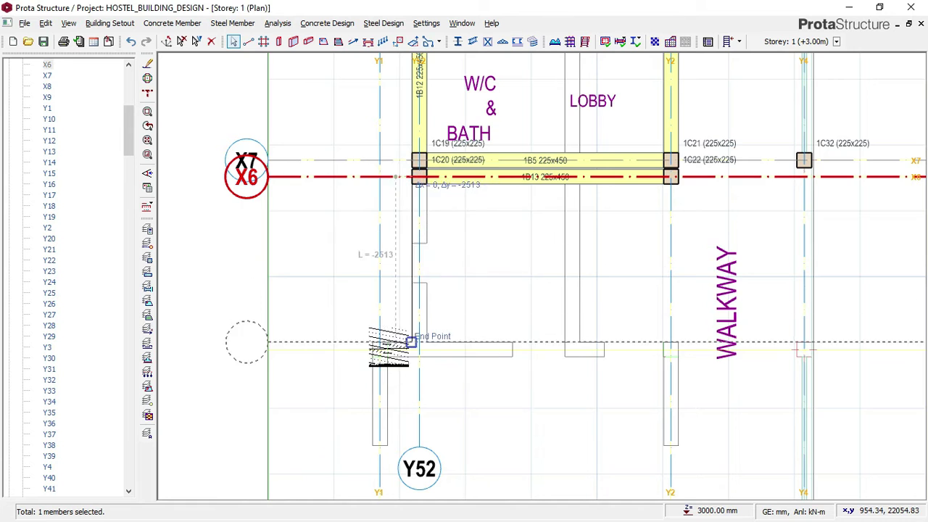
scroll(383, 341, "up", 2)
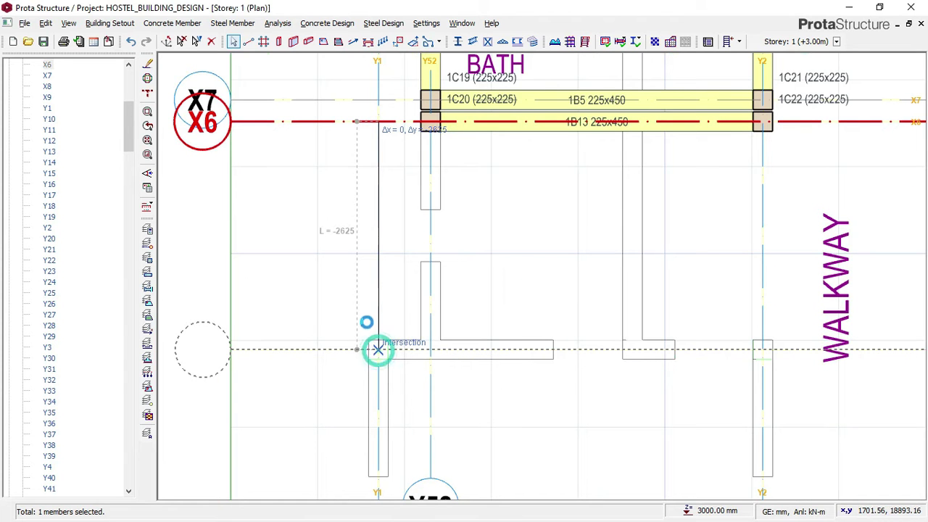
left_click(365, 268)
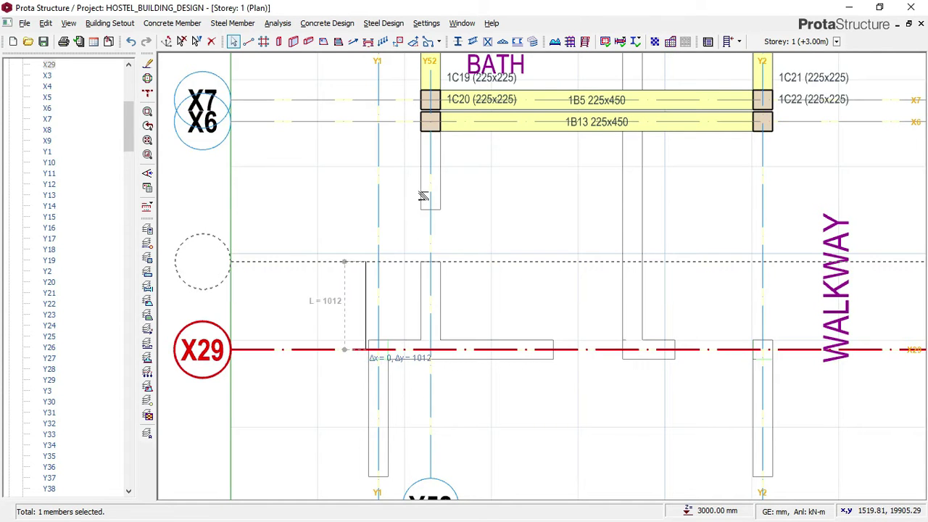
Step: Insert 225x225 mm columns where axis X29 meets Y1 and Y2, reusing the properties of column 1C20
left_click(459, 100)
right_click(476, 104)
left_click(515, 112)
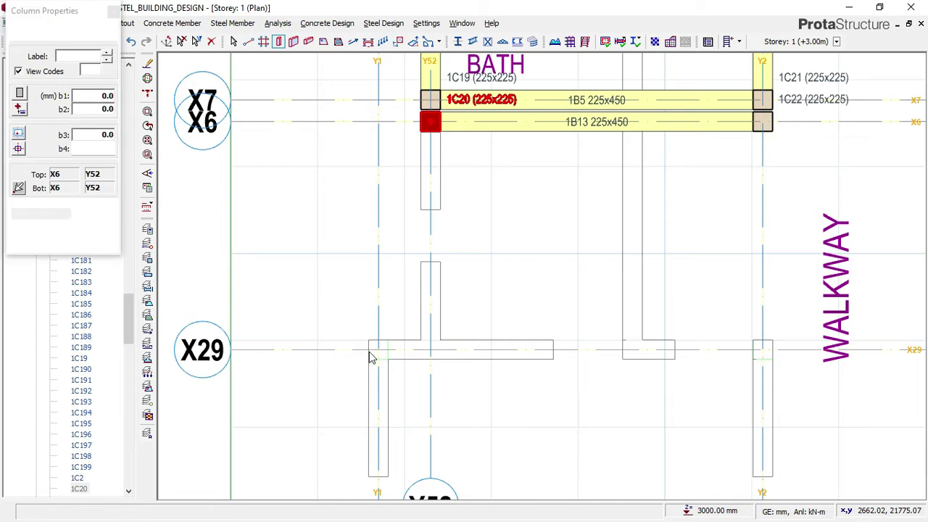
left_click(761, 351)
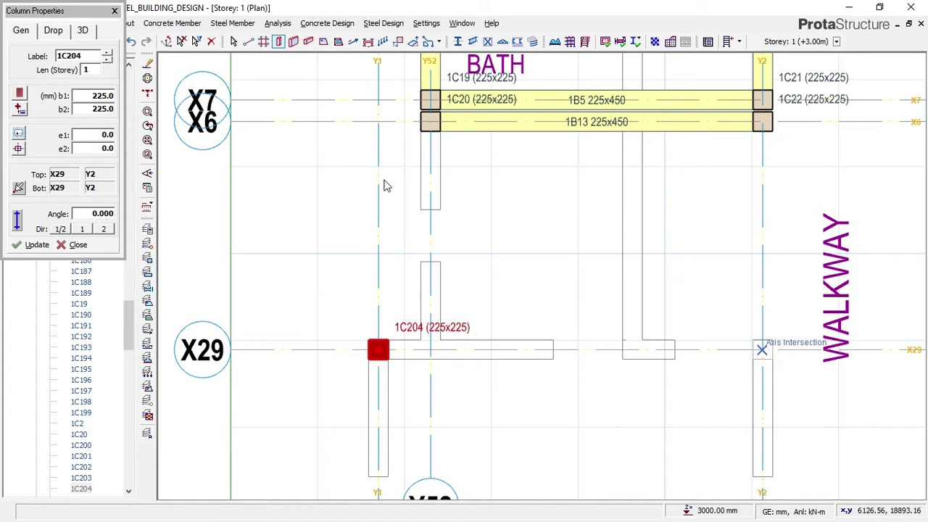
scroll(419, 176, "down", 2)
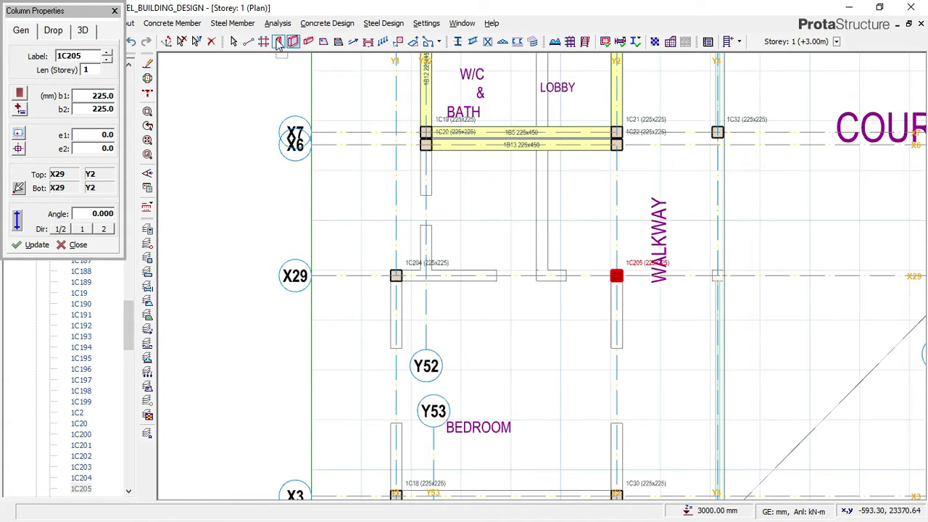
left_click(283, 43)
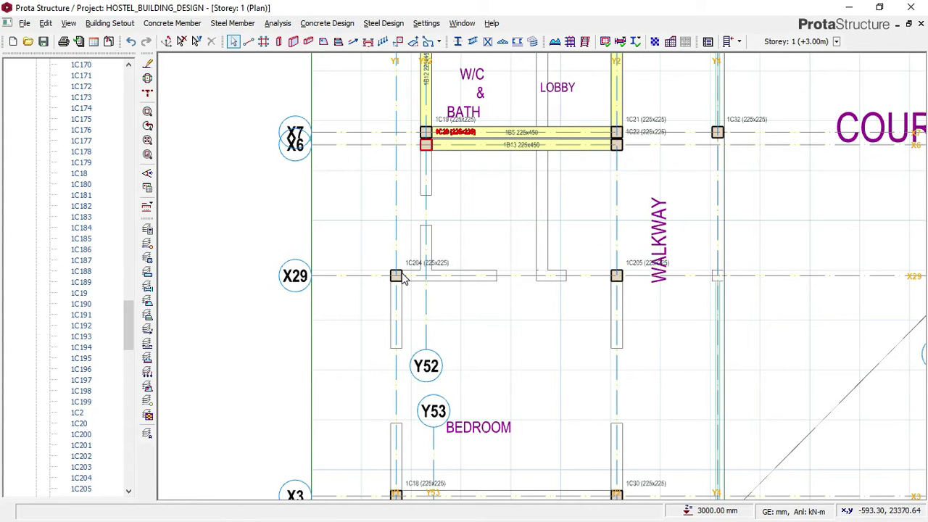
Step: Insert a 225x450 mm beam along axis X29 between the columns on Y1 and Y2
key("b")
scroll(396, 277, "up", 2)
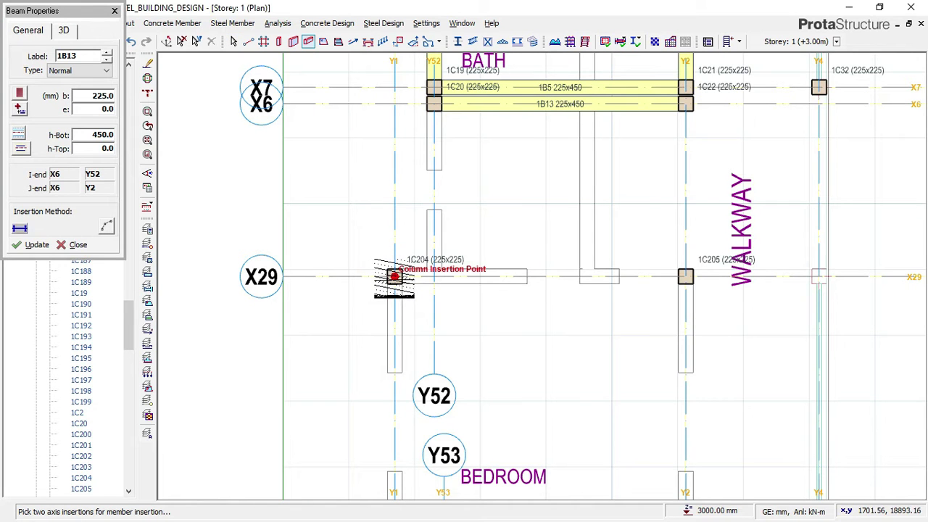
left_click(394, 276)
left_click(683, 276)
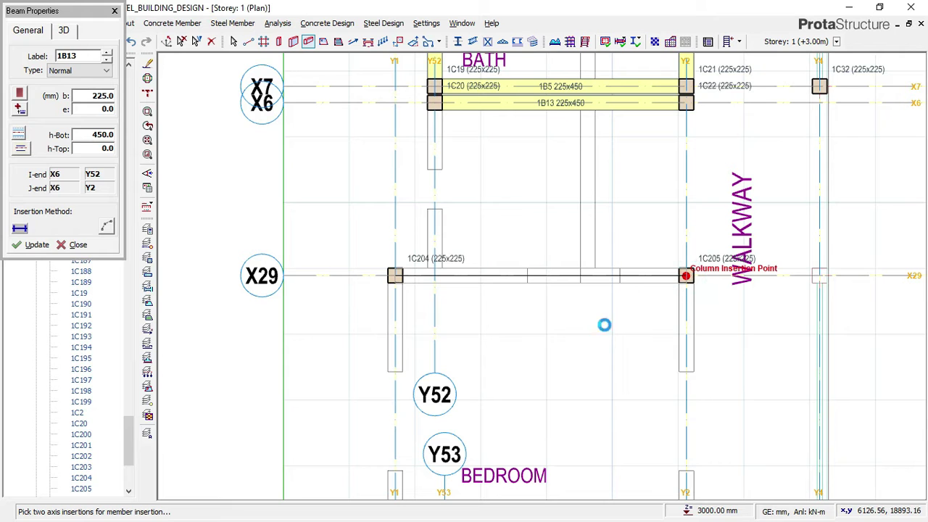
Step: Insert a 225x450 mm beam along axis Y52 between axes X6 and X29
scroll(536, 299, "down", 2)
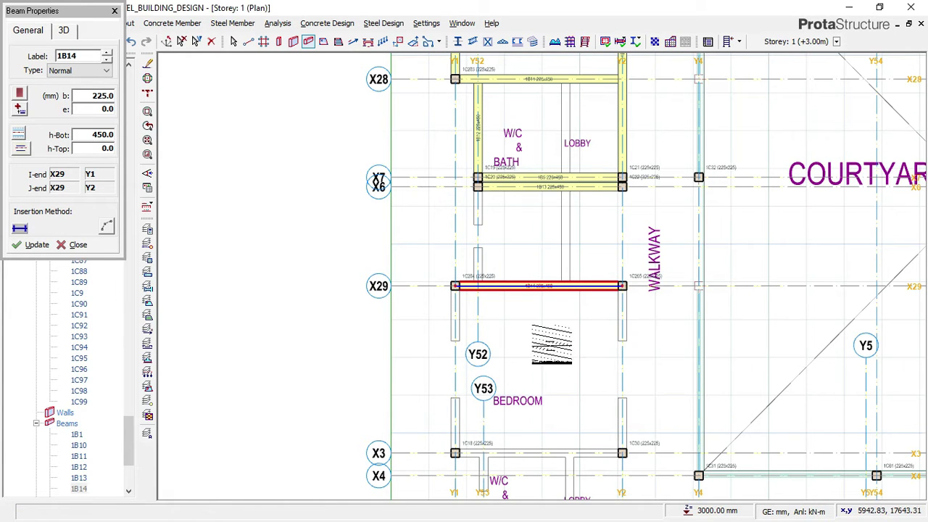
scroll(482, 187, "up", 1)
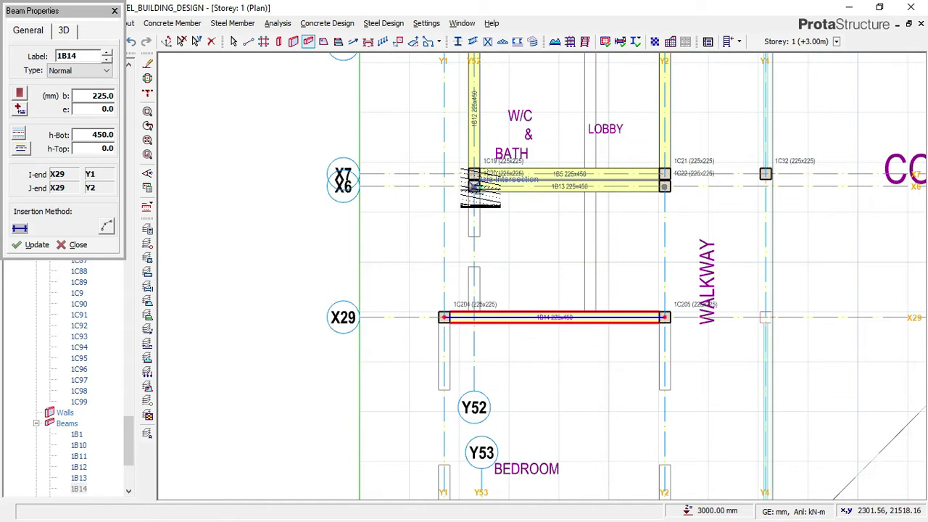
left_click(473, 187)
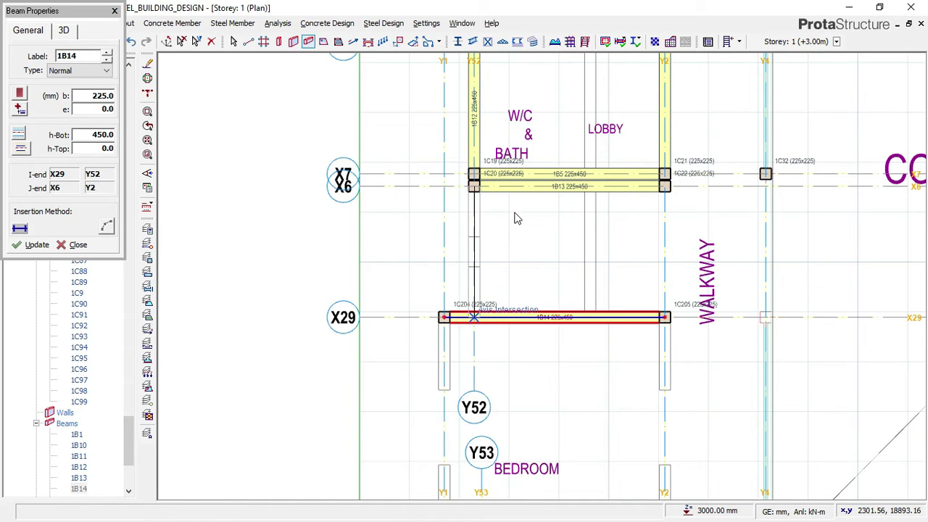
left_click(510, 260)
scroll(509, 261, "down", 2)
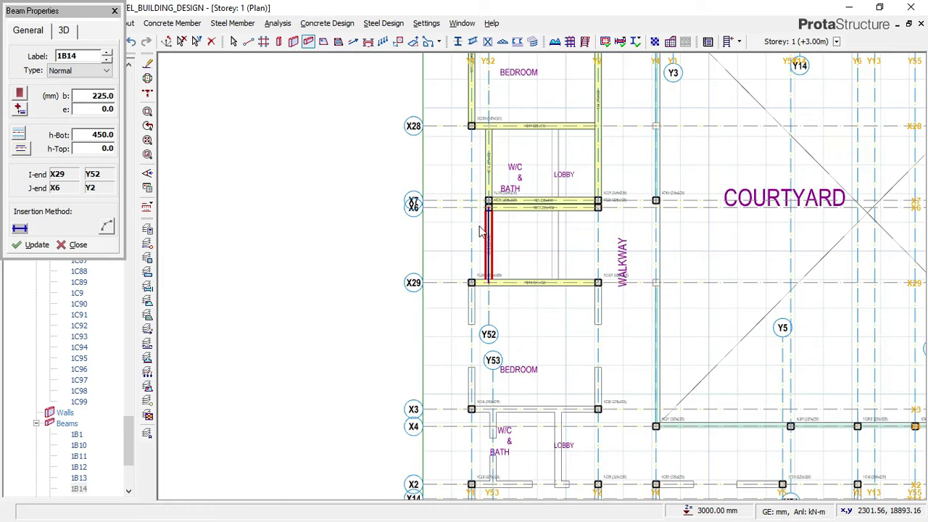
Step: Insert 225x450 mm beams around the bedroom along Y1 and Y2 from X29 to X3, and along X3 from Y1 to Y2
middle_click_drag(509, 260, 509, 137)
scroll(449, 196, "up", 1)
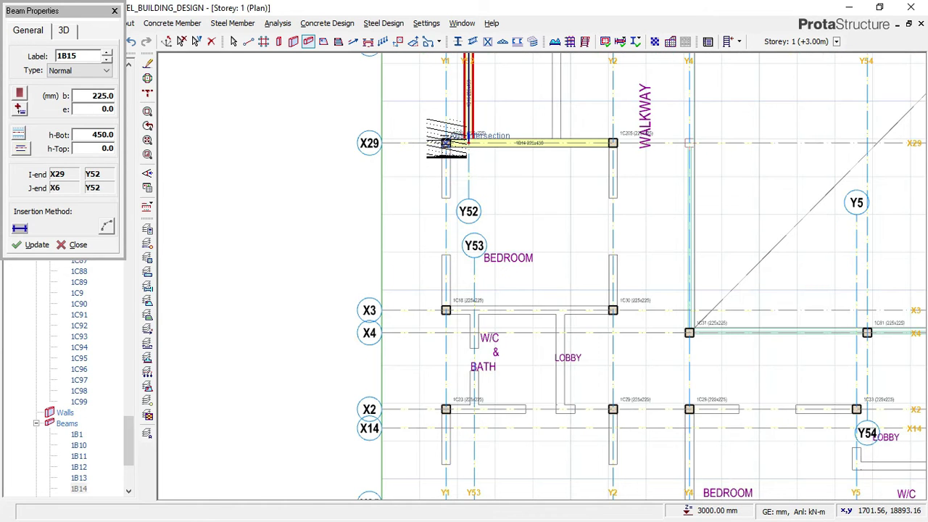
left_click(446, 142)
scroll(459, 252, "up", 1)
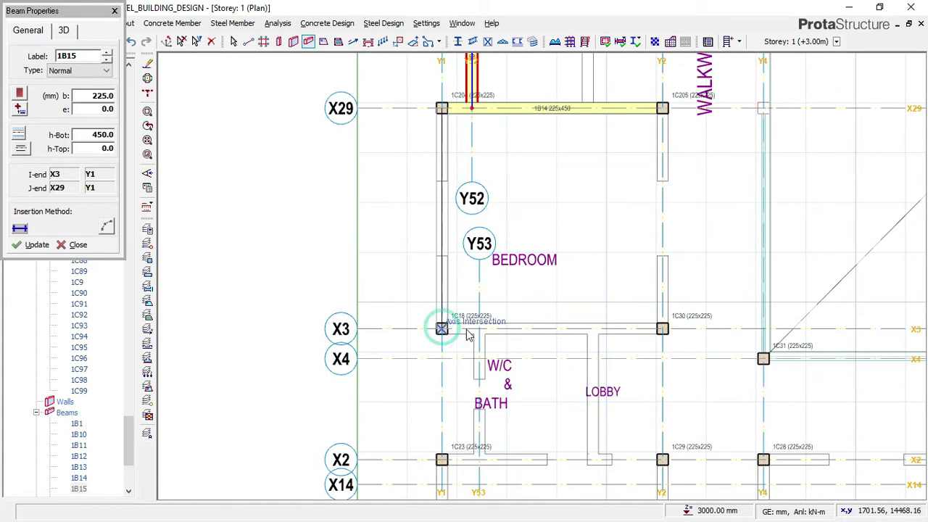
left_click(657, 339)
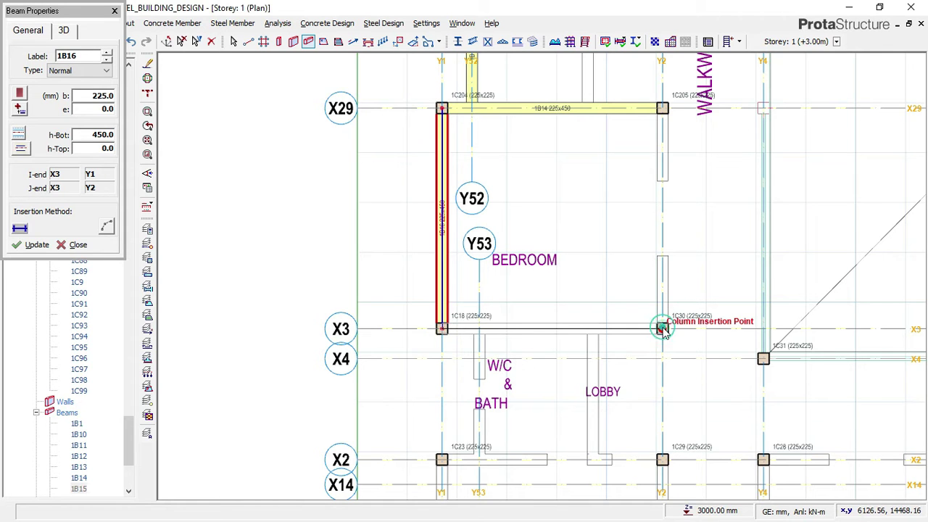
left_click(665, 110)
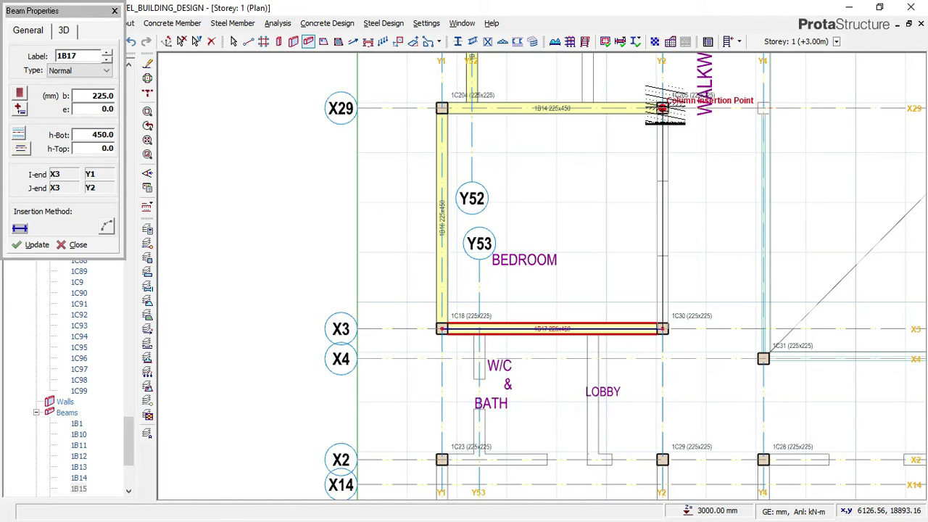
Step: Insert a 225x450 mm beam along axis Y2 between axes X6 and X29
scroll(495, 213, "down", 2)
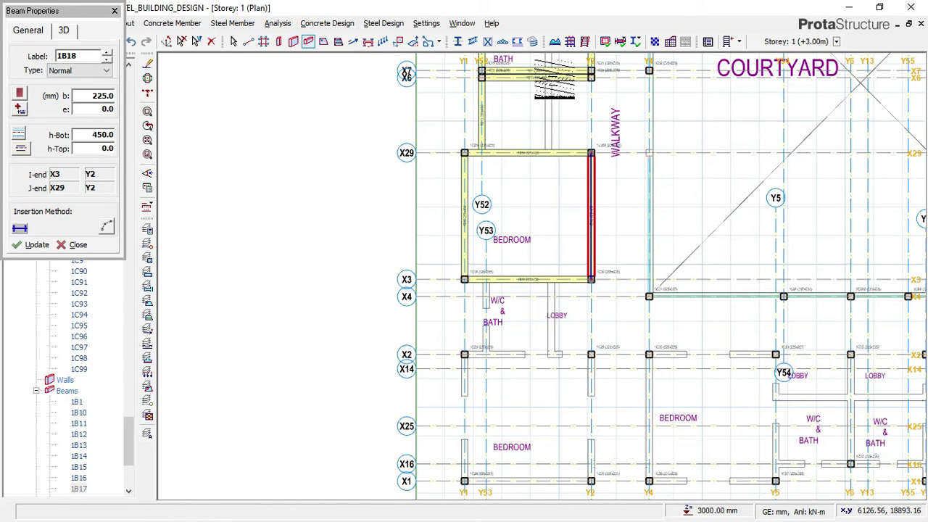
scroll(554, 79, "up", 2)
scroll(556, 194, "down", 2)
scroll(616, 127, "up", 2)
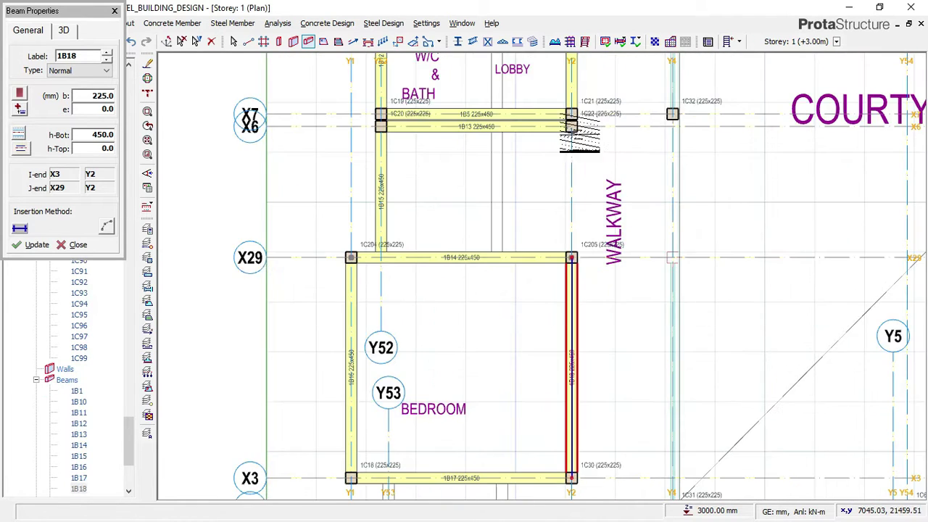
left_click(572, 126)
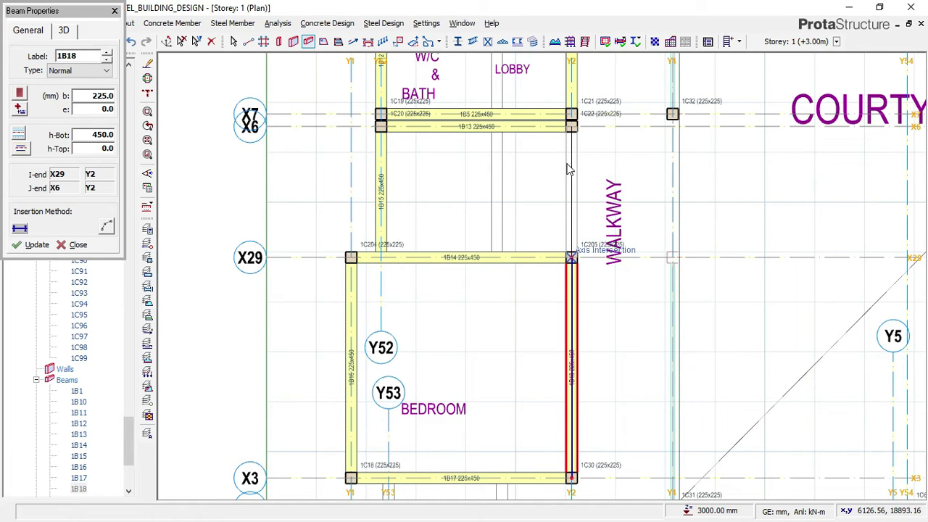
left_click(571, 255)
Step: Insert 225x450 mm beams along X2 from Y1 to Y2, and along Y2 and Y53 between X2 and X3
scroll(567, 138, "down", 5)
key("Escape")
scroll(527, 290, "up", 3)
left_click(457, 290)
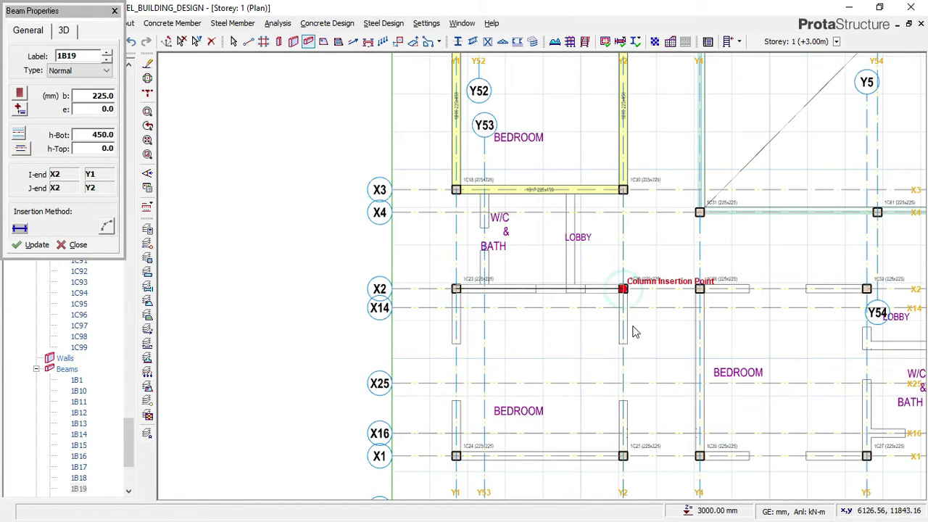
left_click(623, 288)
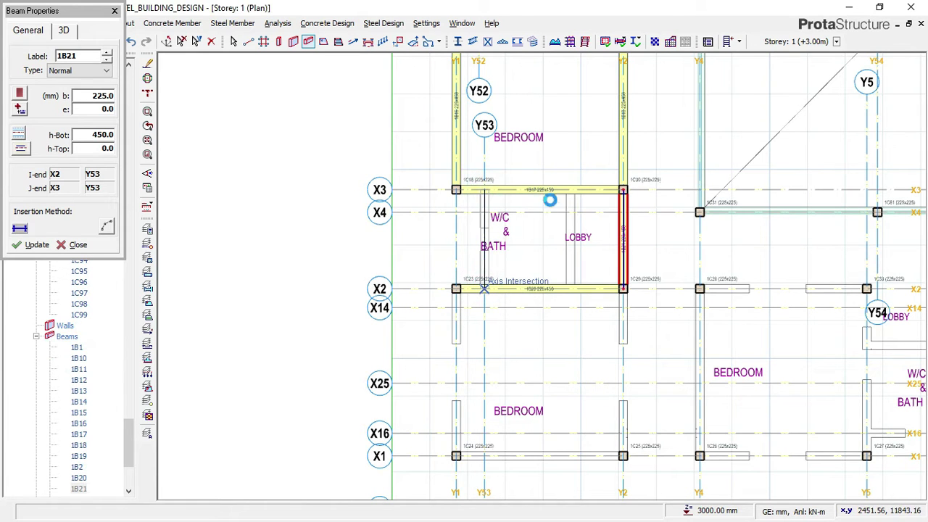
Step: Insert 225x450 mm beams around the corner bedroom along Y1 and Y2 between X2 and X1, and along X1 from Y1 to Y2
scroll(550, 200, "down", 2)
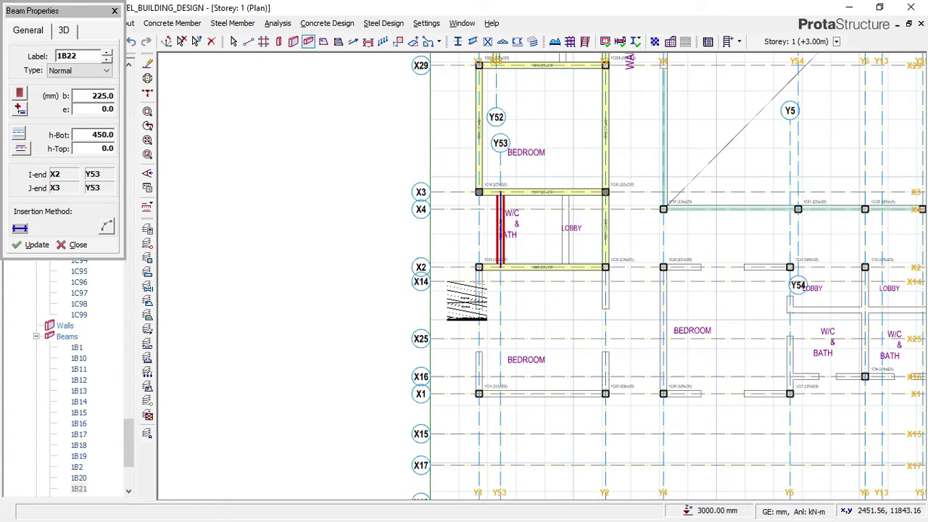
scroll(478, 391, "up", 1)
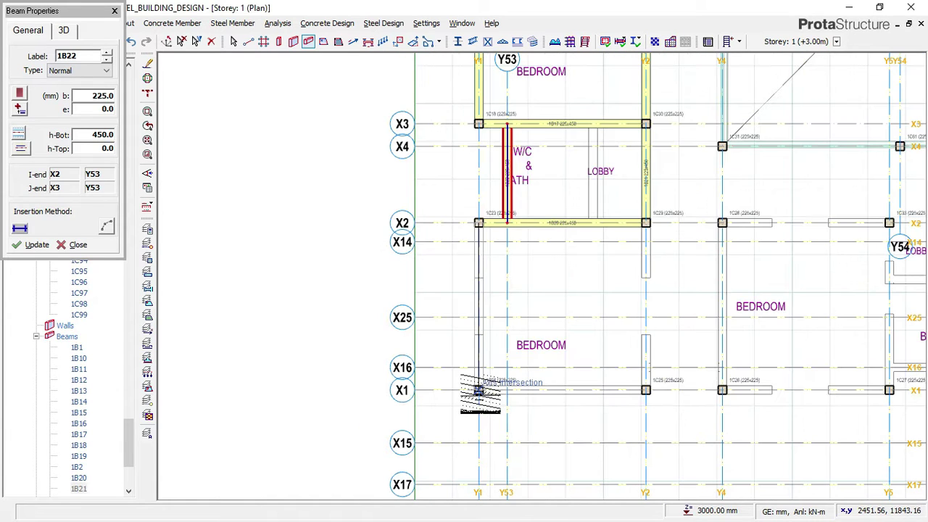
left_click(478, 390)
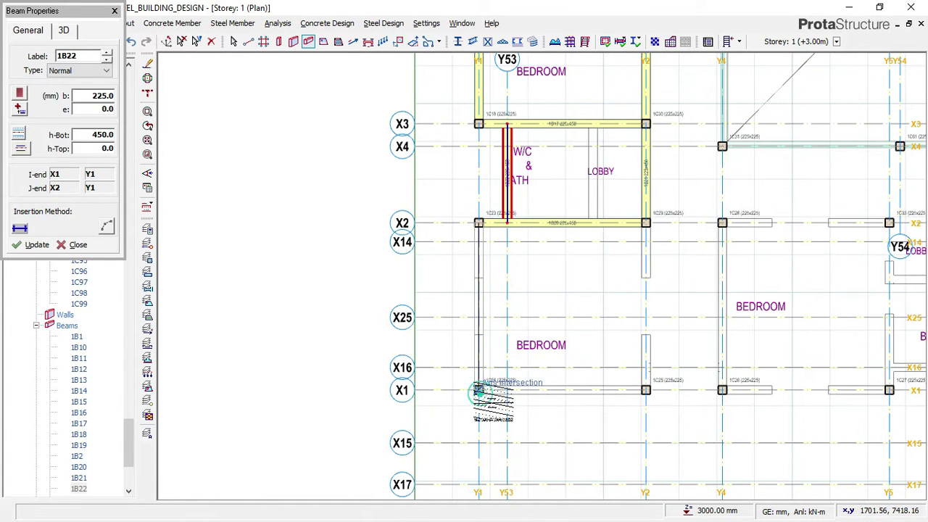
left_click(645, 390)
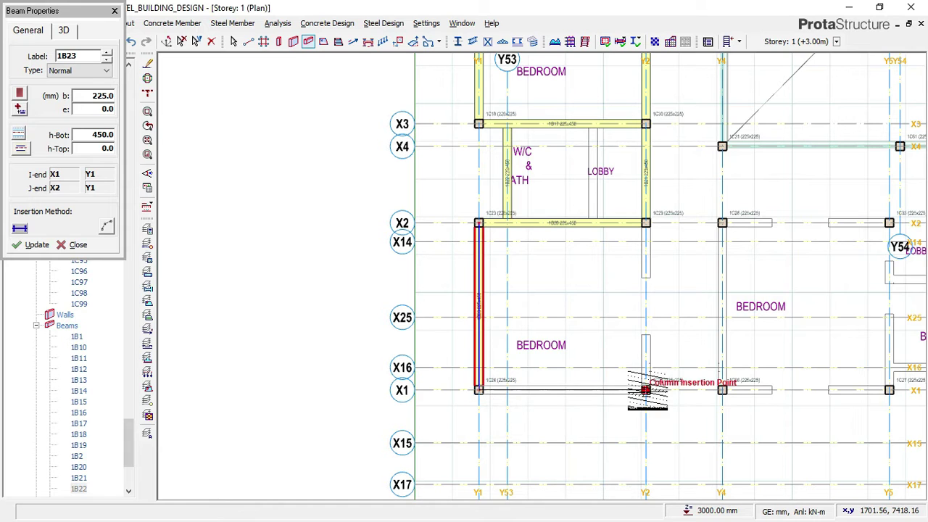
left_click(647, 224)
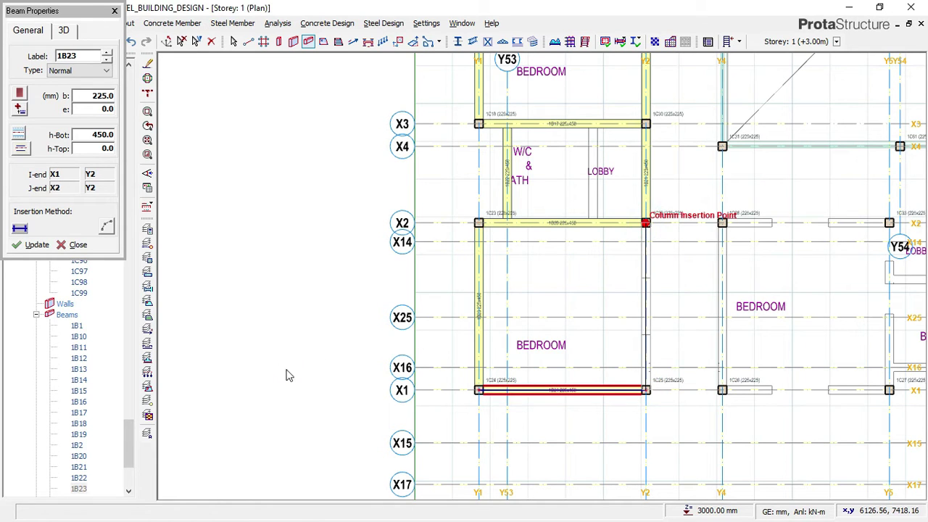
Step: Insert 225x450 mm beams along axis X2 from Y2 to Y8
scroll(289, 344, "down", 4)
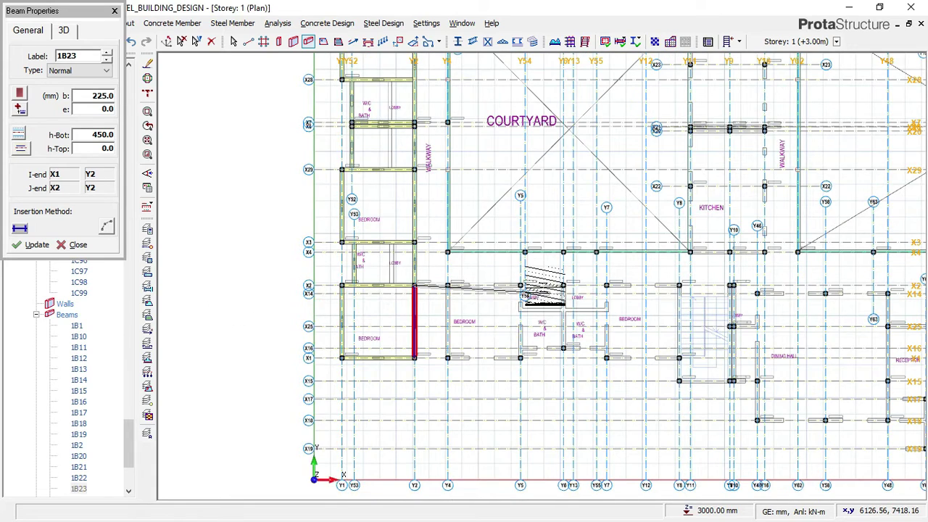
scroll(541, 281, "up", 1)
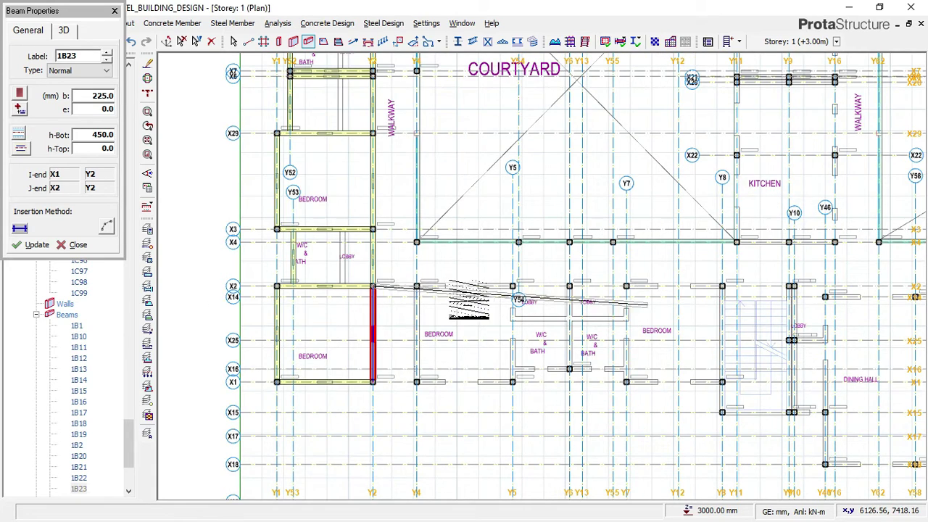
scroll(416, 293, "up", 1)
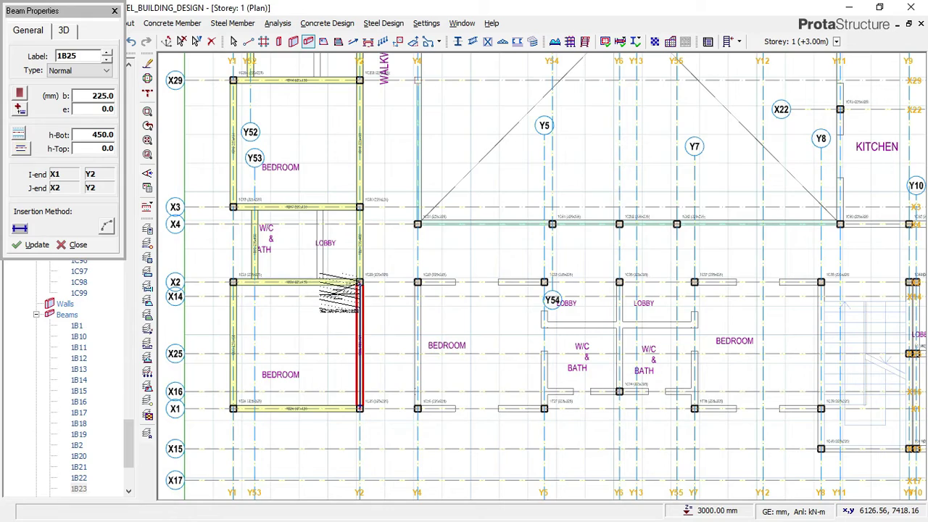
scroll(347, 290, "down", 1)
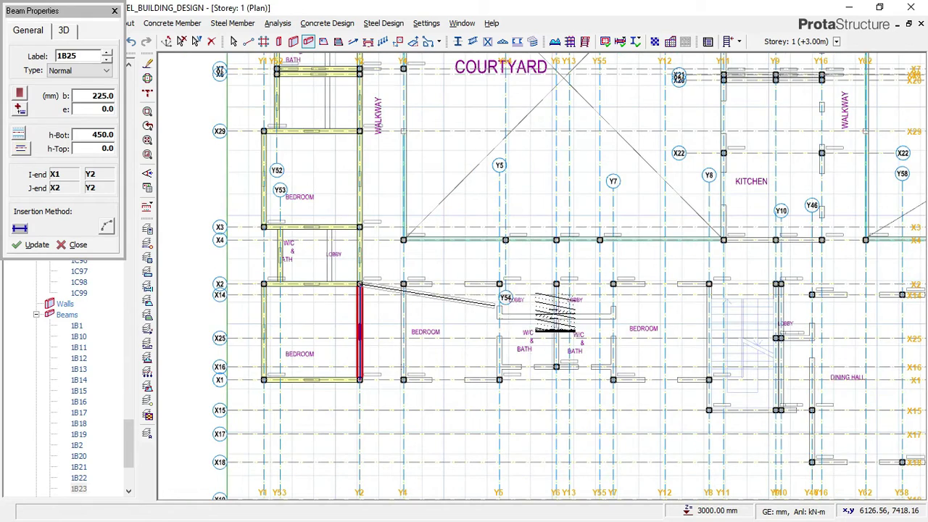
scroll(499, 310, "up", 1)
scroll(655, 290, "up", 3)
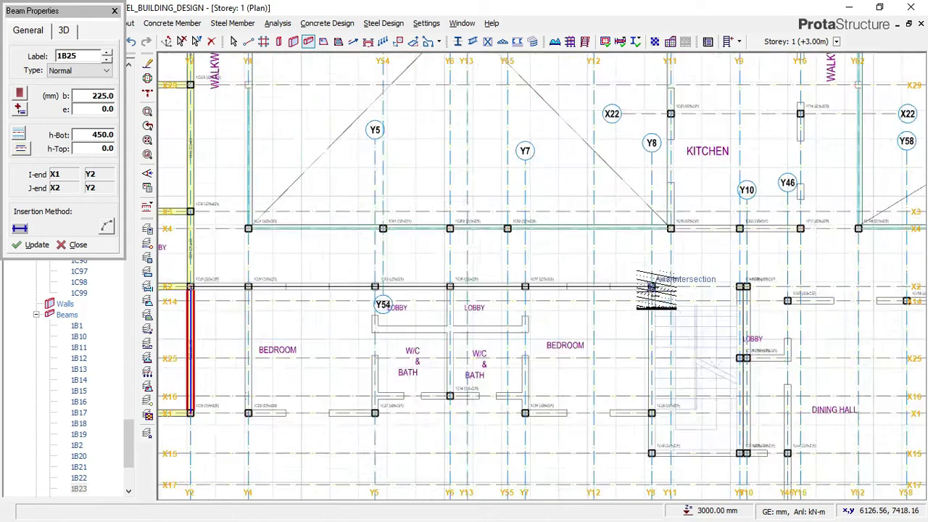
scroll(647, 283, "up", 1)
left_click(647, 283)
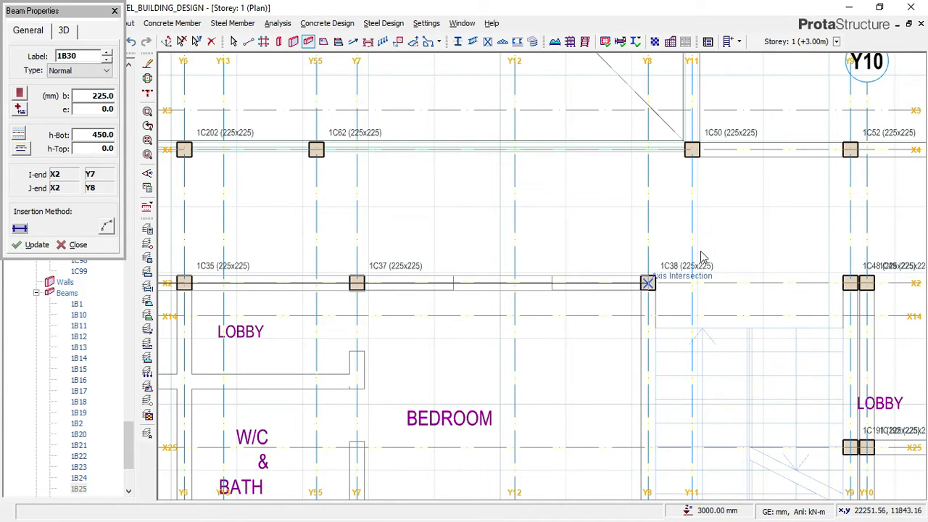
scroll(688, 248, "down", 4)
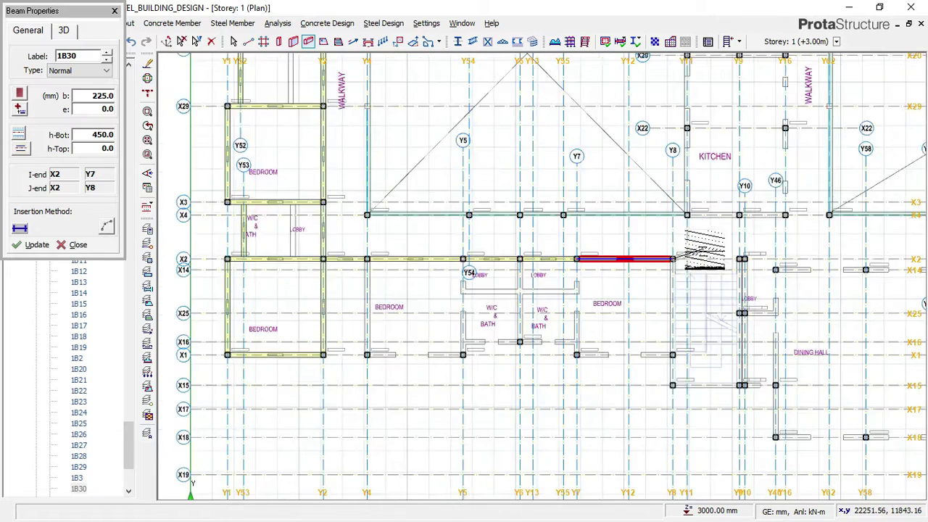
Step: Insert 225x450 mm beams along X1 from Y2 to Y5, and along Y5 from X1 to X2
scroll(703, 250, "down", 1)
scroll(449, 322, "up", 1)
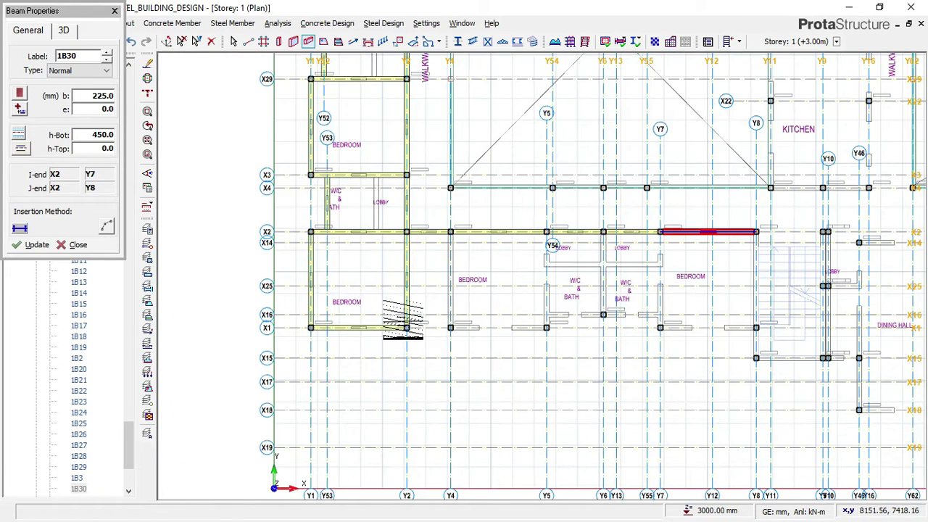
left_click(406, 327)
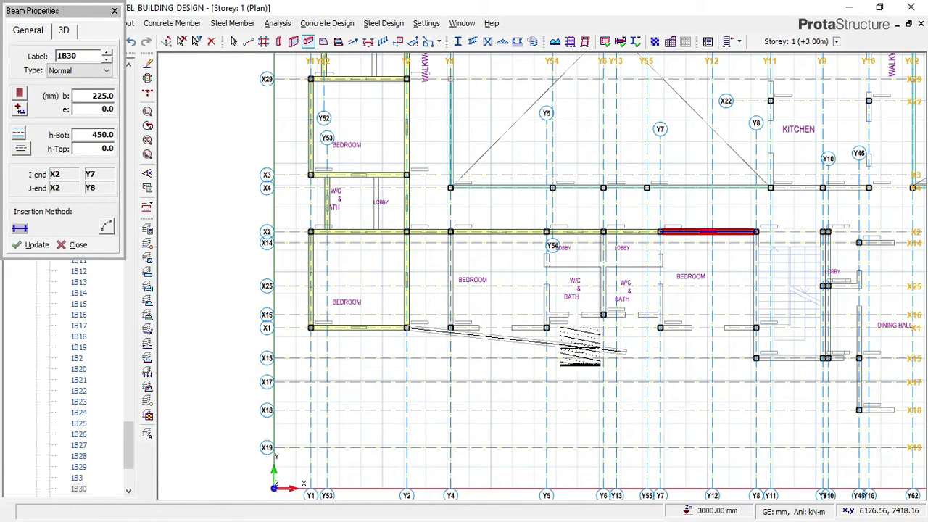
scroll(543, 326, "up", 3)
left_click(540, 319)
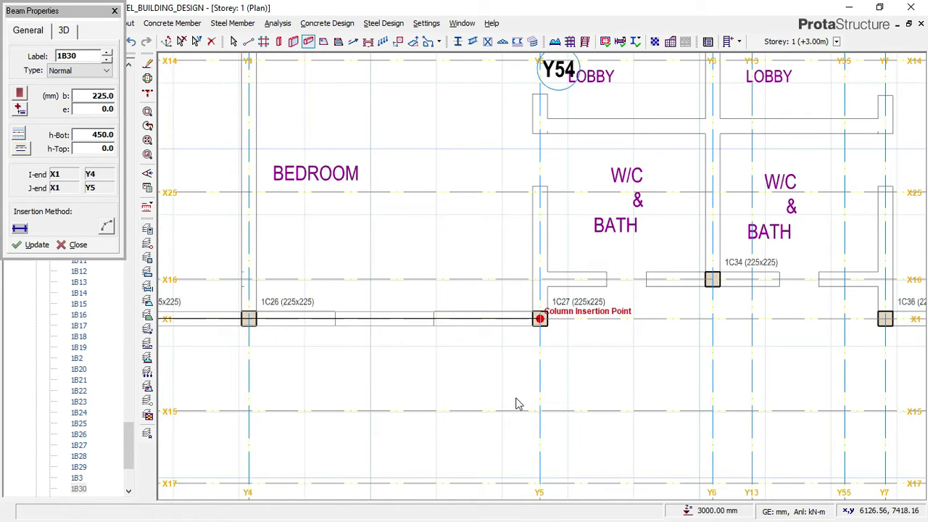
scroll(542, 362, "down", 4)
scroll(548, 162, "up", 5)
left_click(537, 176)
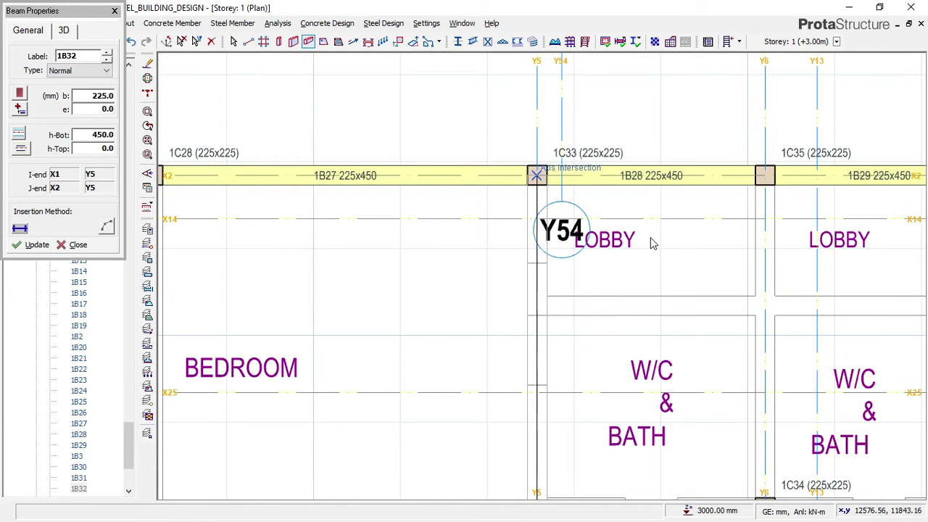
Step: Insert 225x450 mm beams along axis Y4 from X1 through X2 to X4
scroll(650, 243, "down", 3)
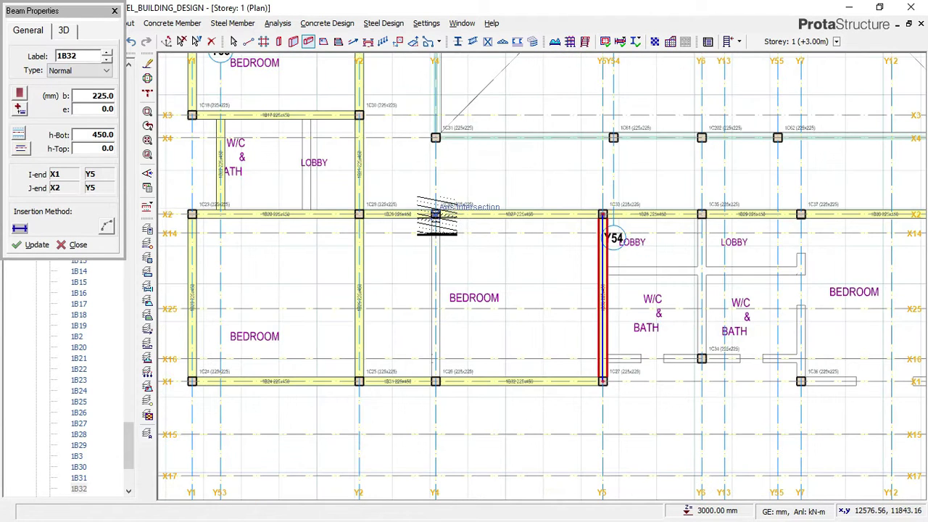
left_click(435, 381)
scroll(435, 138, "up", 1)
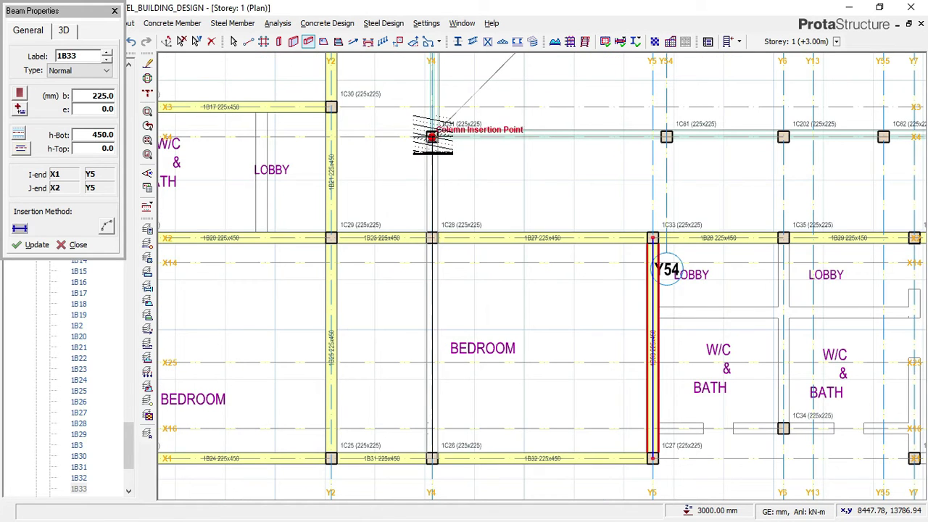
left_click(432, 136)
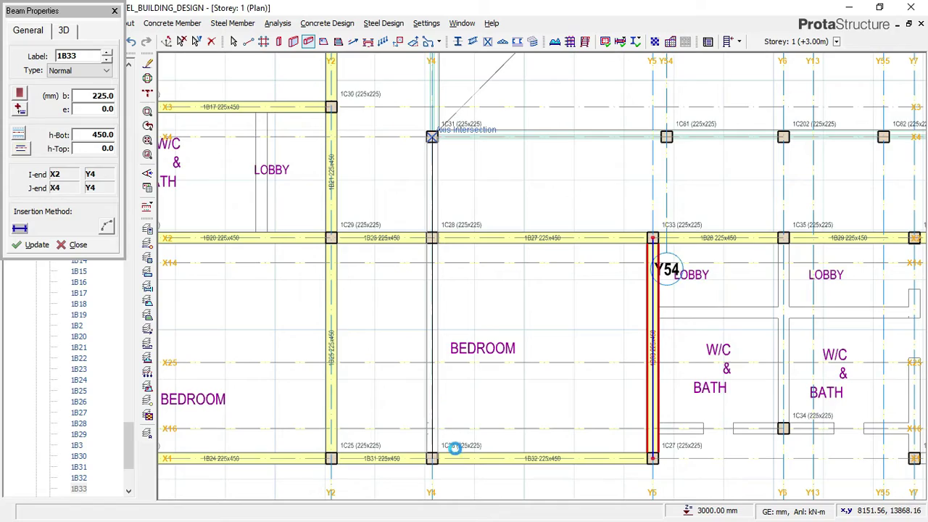
Step: Insert 225x450 mm beams along axis X16 from Y5 to Y6 and from Y6 to Y7
scroll(442, 384, "down", 4)
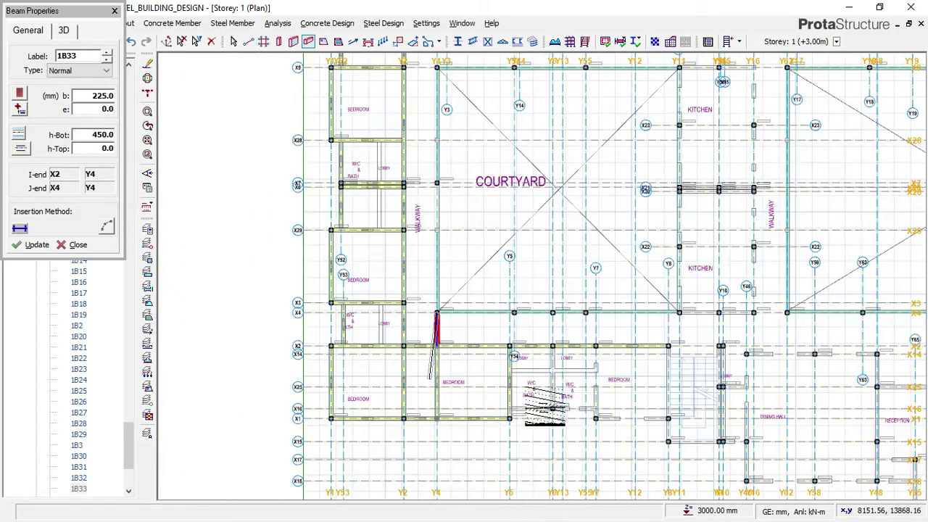
scroll(547, 408, "up", 4)
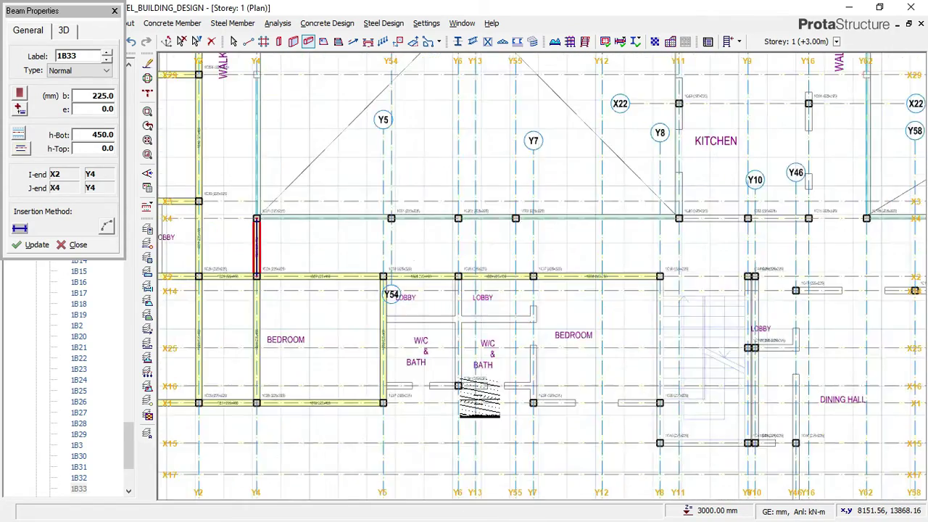
left_click(425, 376)
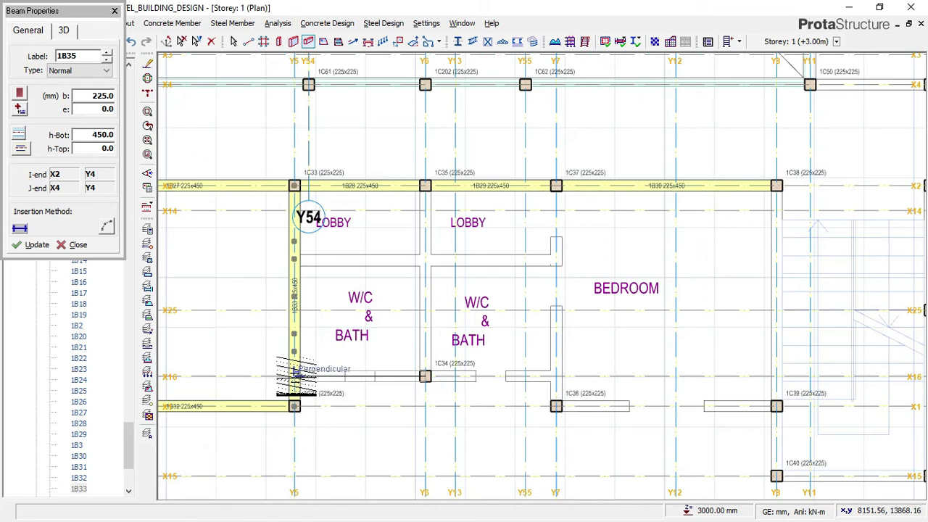
left_click(293, 376)
left_click(425, 375)
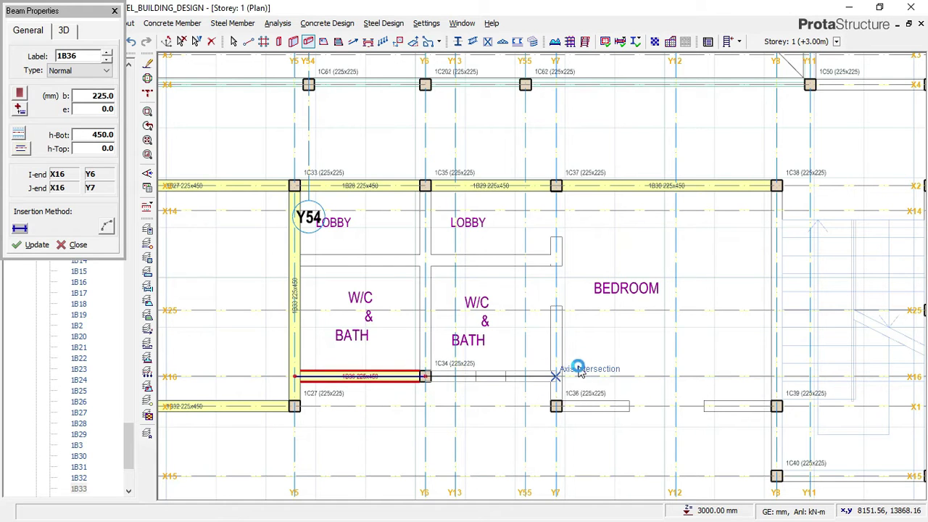
left_click(555, 376)
Step: Mark the X16 beam between Y6 and Y7 as Both Ends Supported instead of a cantilever
right_click(577, 262)
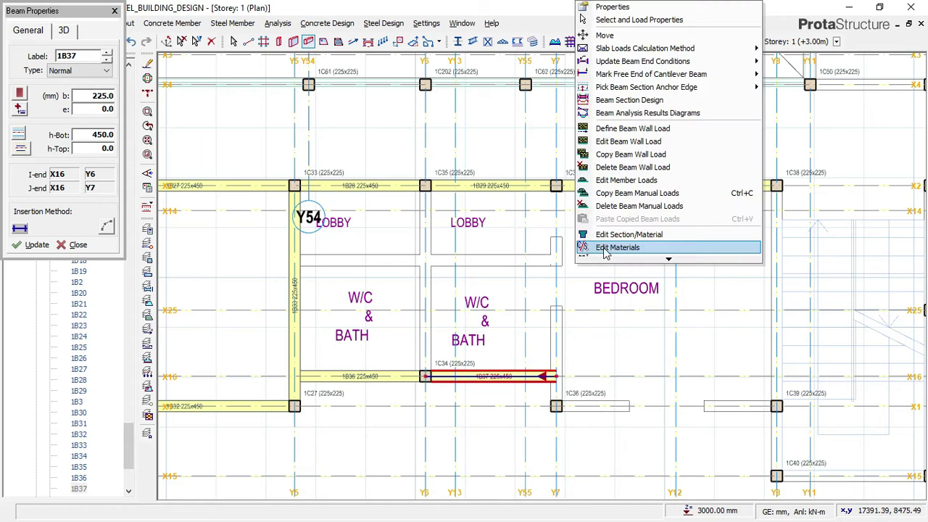
mouse_move(663, 75)
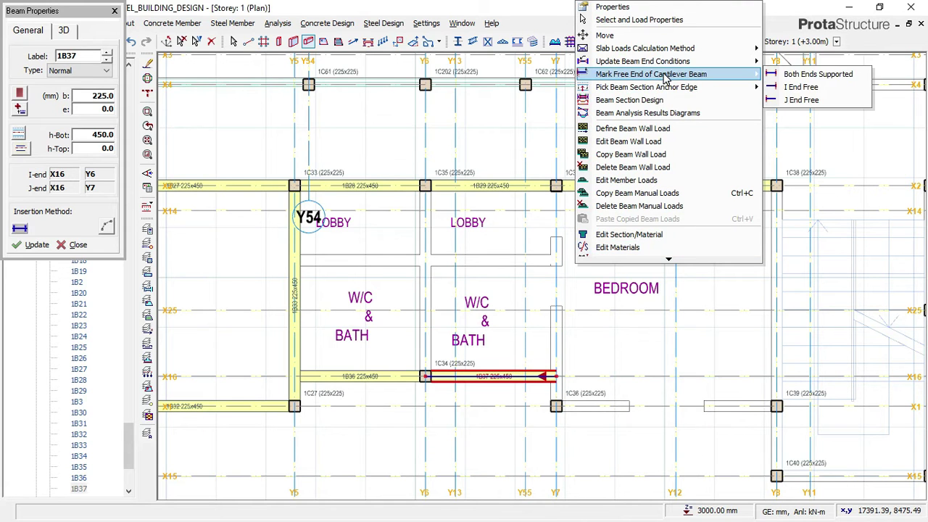
left_click(804, 74)
Step: Insert 225x450 mm beams along Y7 from X1 to X2, and along Y6 from X2 to X16
left_click(555, 405)
left_click(555, 185)
left_click(562, 311)
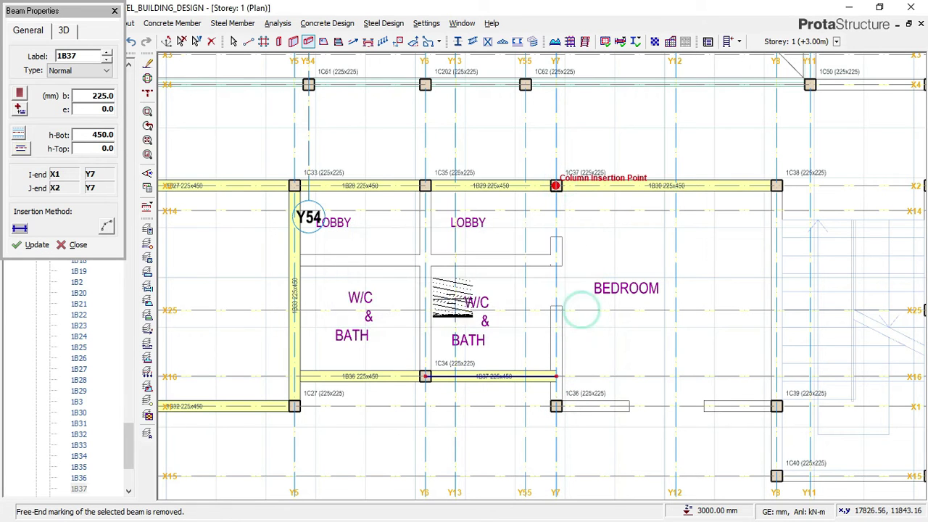
left_click(426, 186)
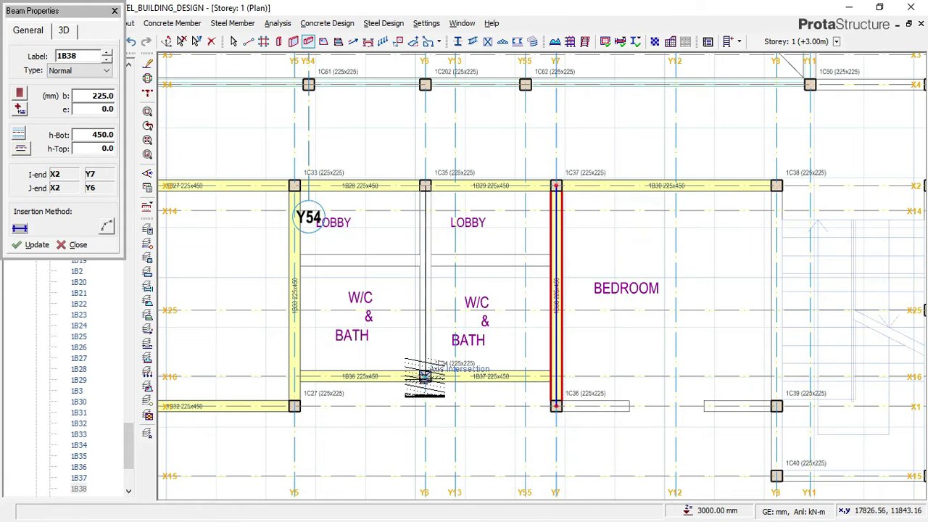
left_click(419, 278)
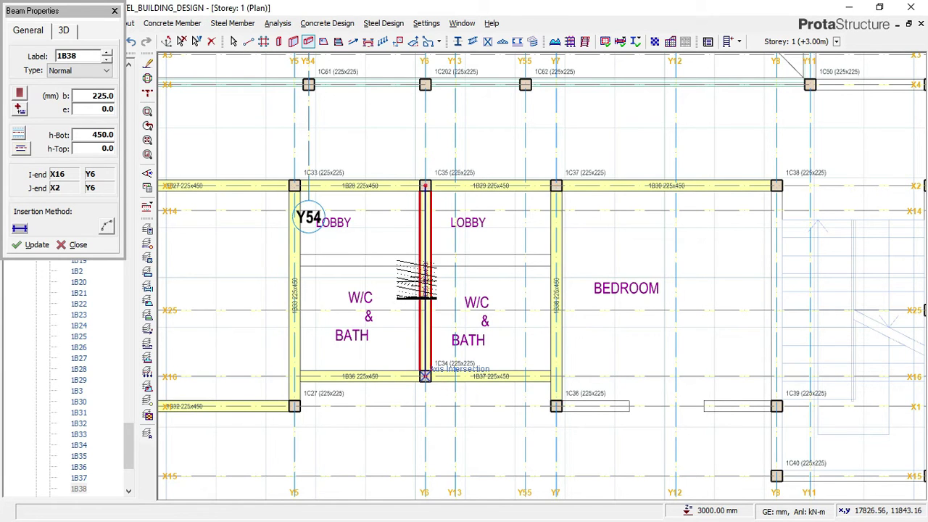
Step: Insert 225x450 mm beams along Y8 from X2 to X15, and along X15 from Y8 to Y9 below the staircase
scroll(426, 276, "down", 3)
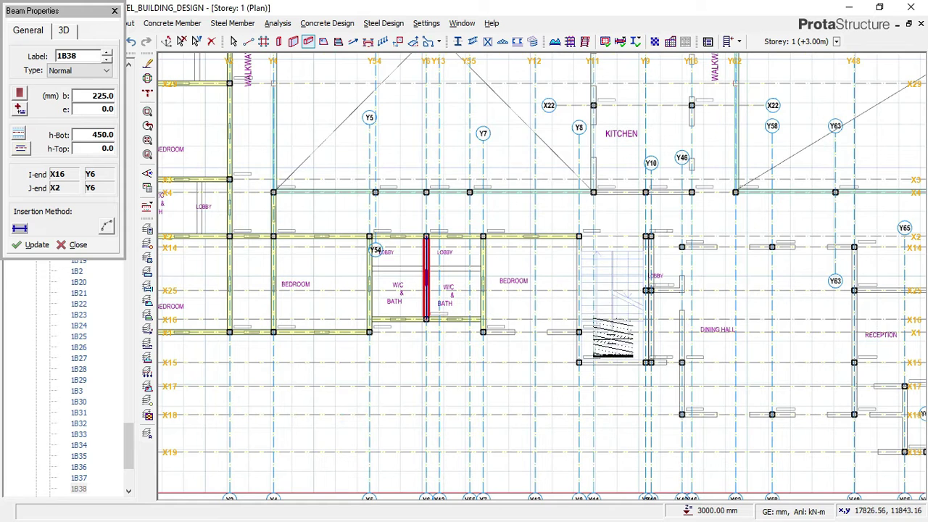
scroll(612, 335, "up", 2)
left_click(554, 161)
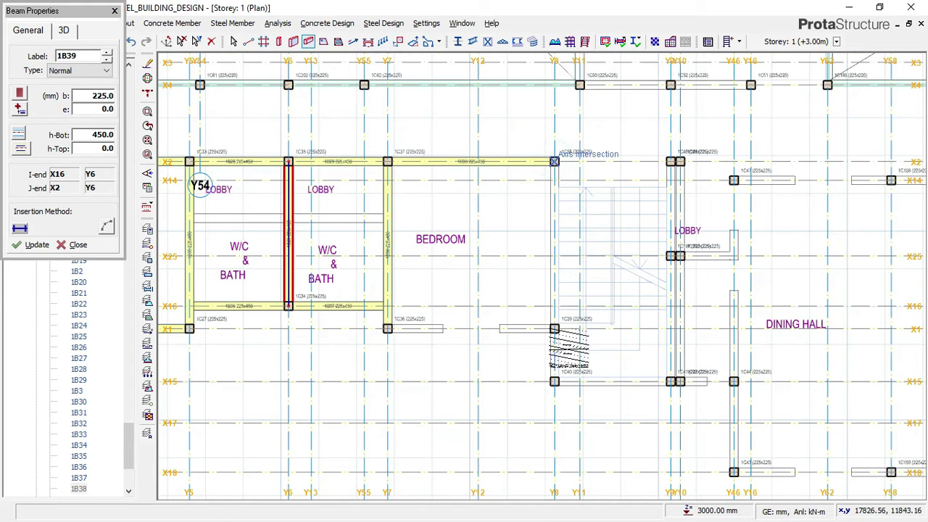
left_click(671, 391)
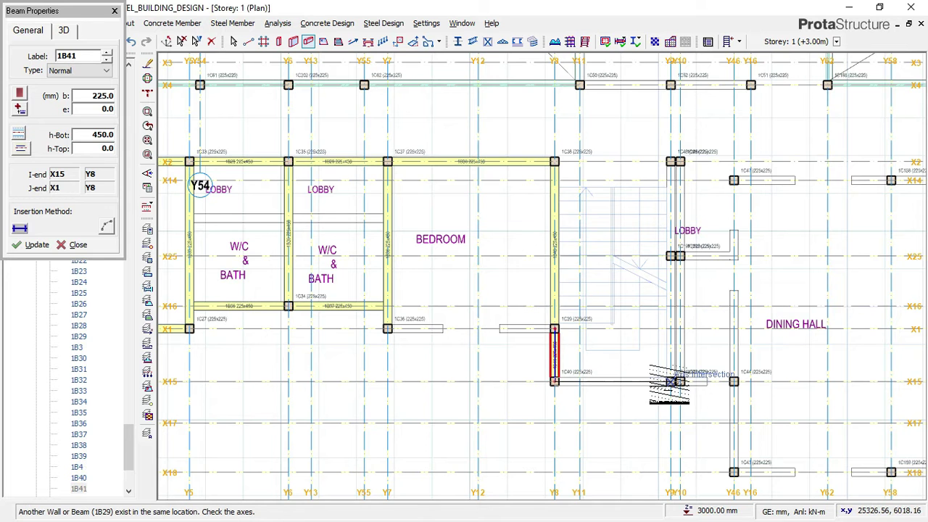
Step: Insert 225x450 mm beams beside the staircase along axis Y9 from X15 through X25 to X2
scroll(670, 381, "up", 1)
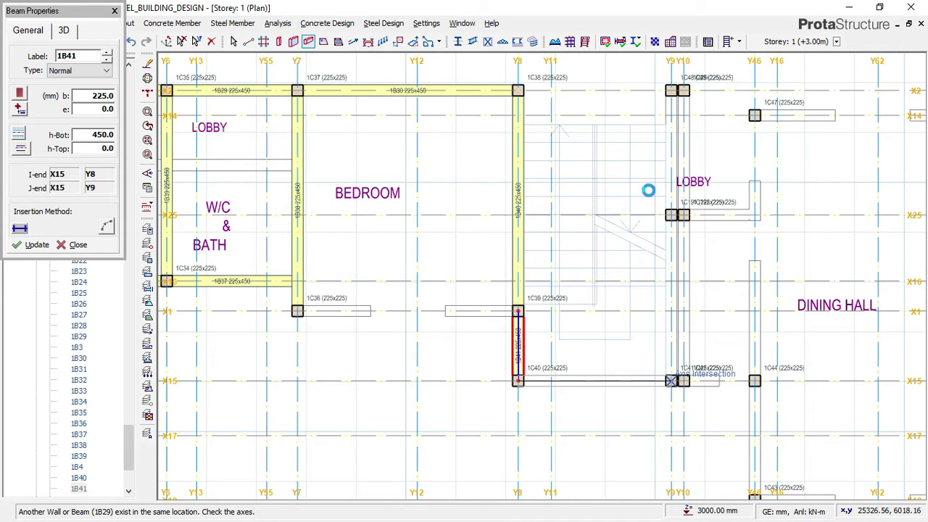
left_click(670, 93)
scroll(670, 92, "down", 1)
scroll(670, 93, "up", 2)
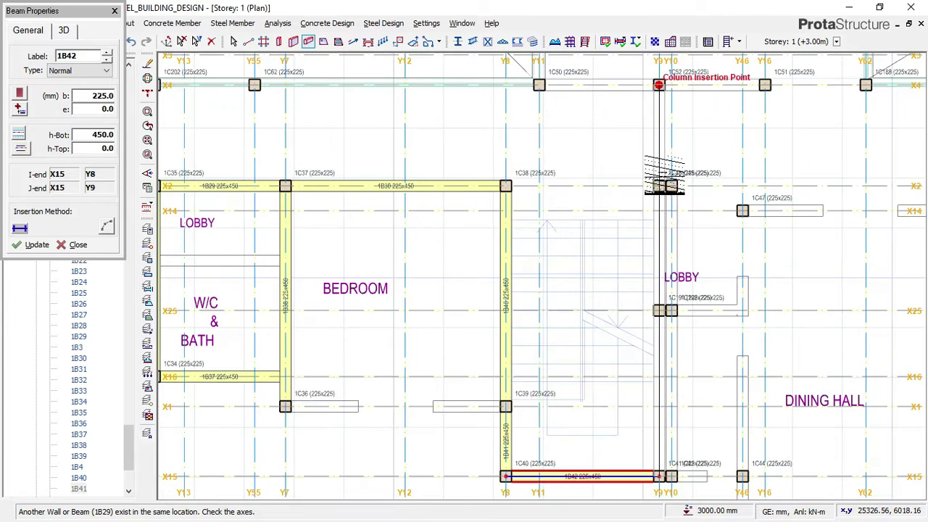
left_click(657, 189)
scroll(674, 192, "down", 2)
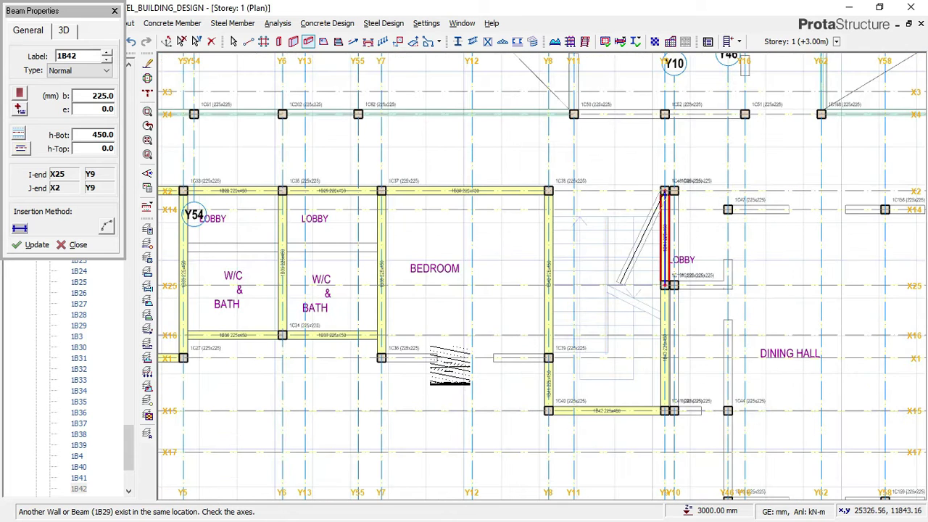
Step: Insert a 225x450 mm beam along axis X1 between Y7 and Y8, closing the bedroom
scroll(386, 360, "up", 1)
left_click(377, 355)
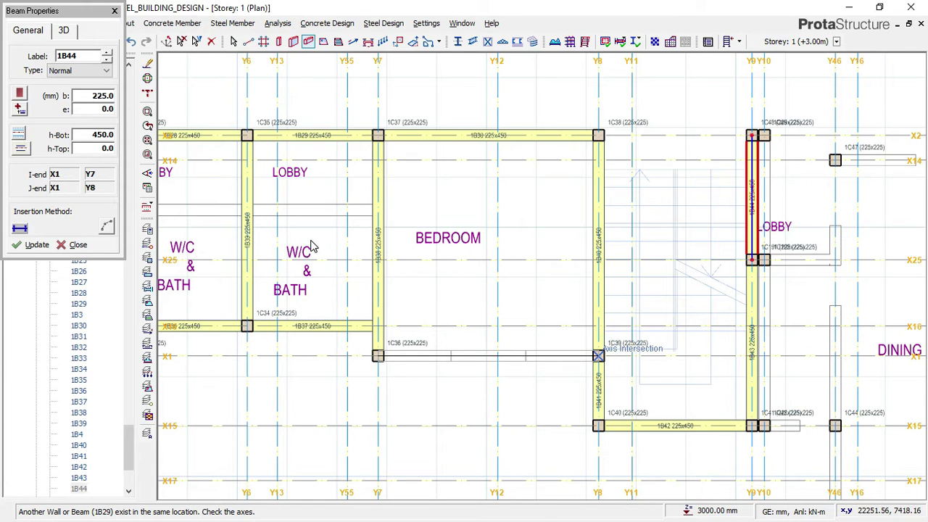
scroll(312, 241, "down", 1)
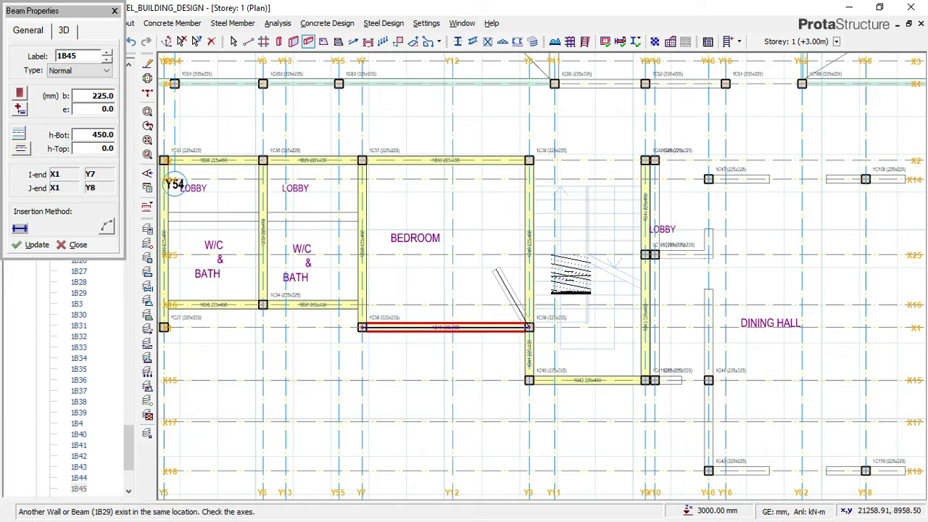
Step: Insert 225x450 mm beams along X15 from Y10 to Y46, and along Y46 from X15 to X18 by the dining hall
scroll(685, 387, "up", 1)
scroll(718, 395, "up", 1)
left_click(623, 377)
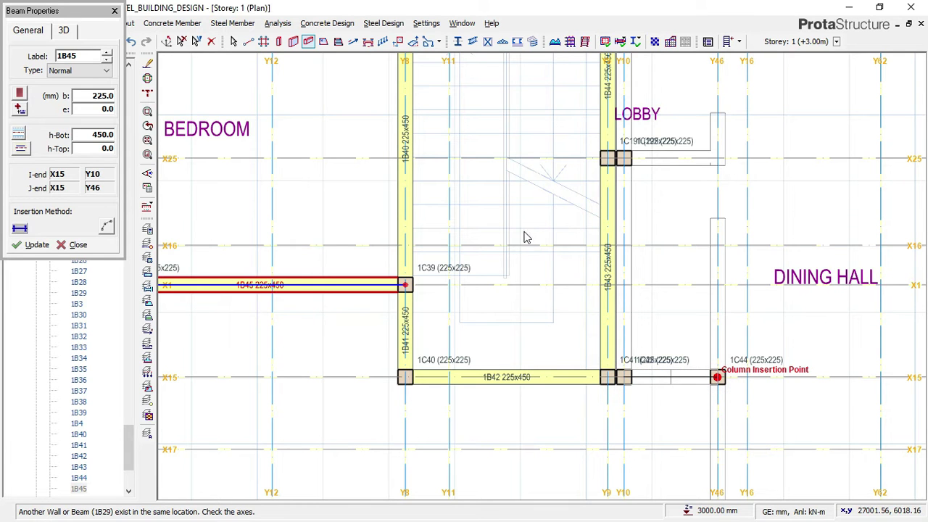
scroll(716, 377, "down", 1)
scroll(673, 341, "down", 1)
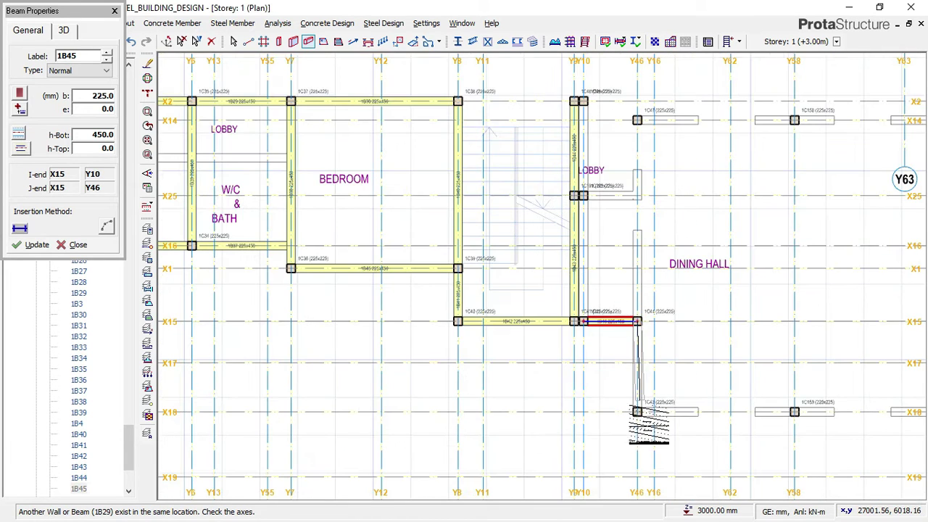
scroll(636, 412, "up", 1)
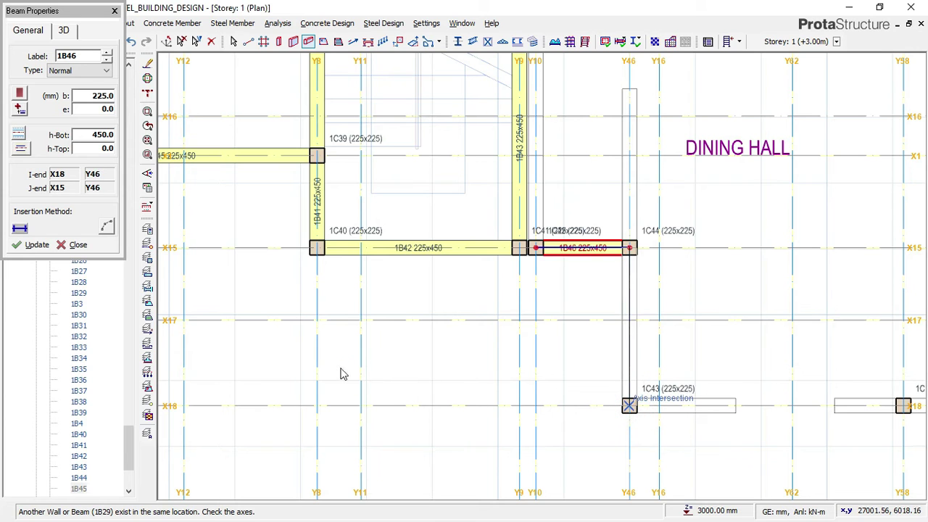
left_click(527, 401)
scroll(384, 371, "down", 1)
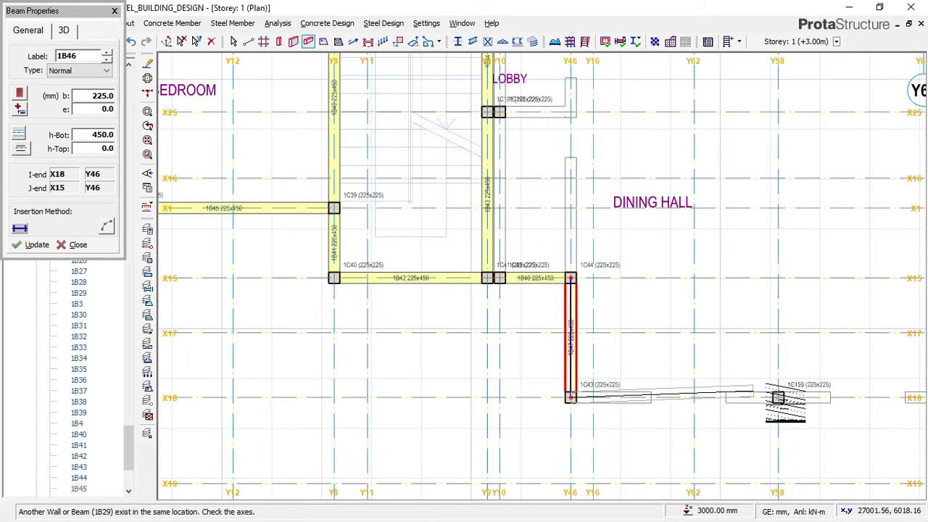
Step: Insert 225x450 mm beams along axis X18 from Y46 through Y58 to Y48 below the dining hall
left_click(778, 397)
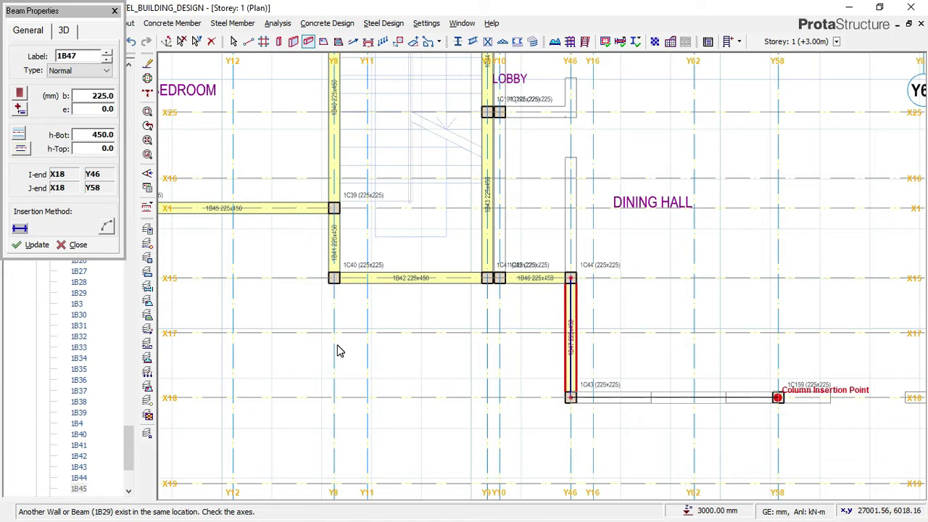
scroll(290, 341, "down", 3)
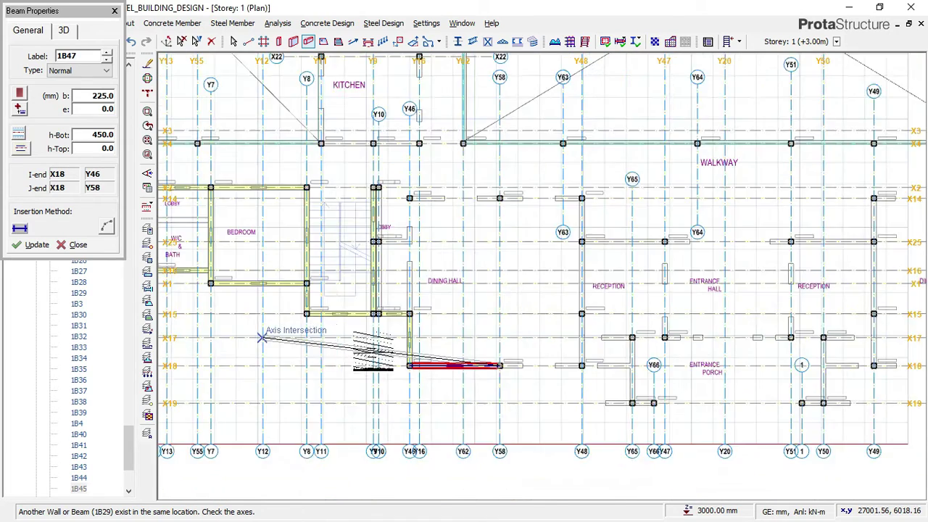
left_click(500, 358)
scroll(500, 358, "up", 3)
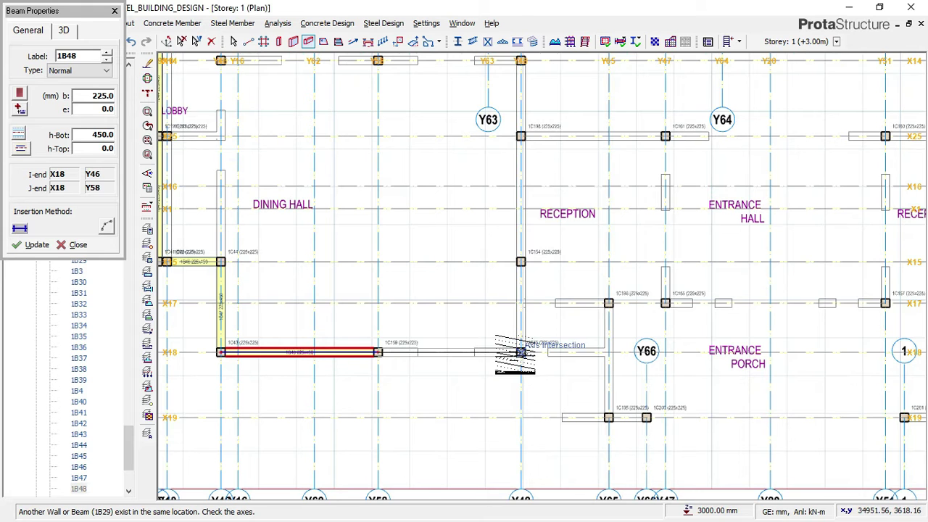
scroll(521, 352, "up", 3)
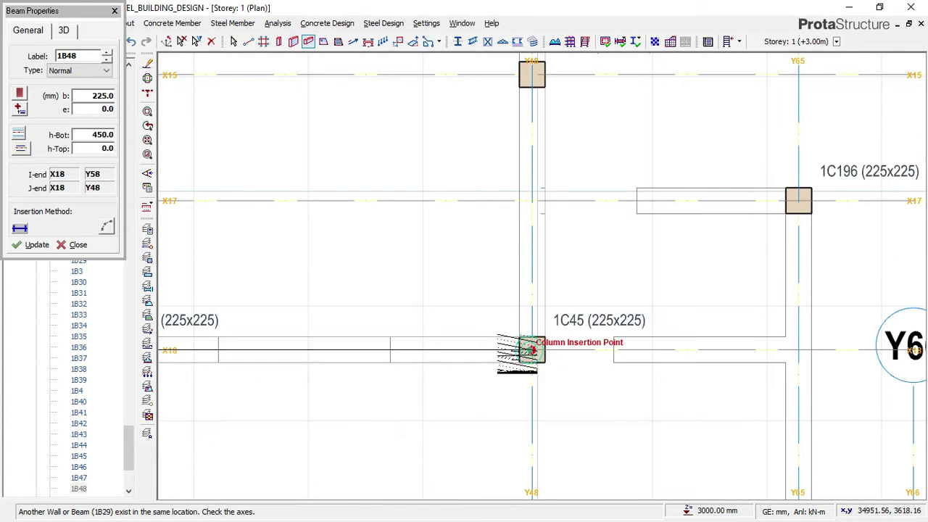
scroll(465, 335, "down", 3)
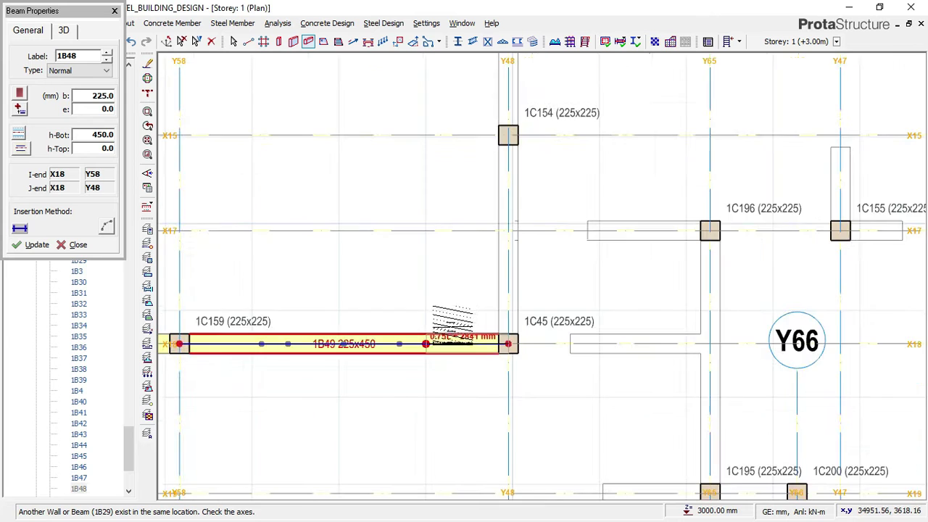
Step: Insert 225x450 mm beams around the entrance porch along Y65, X19, Y50 and X17
left_click(565, 283)
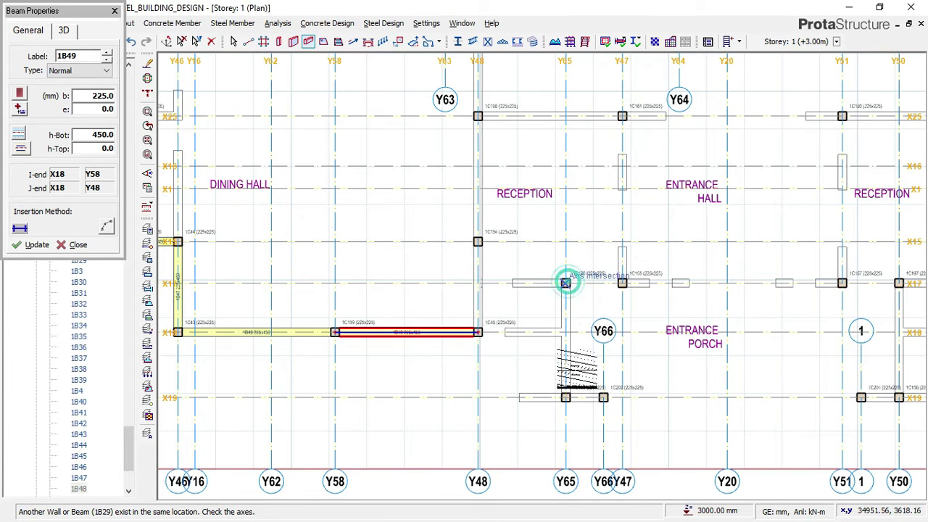
left_click(565, 397)
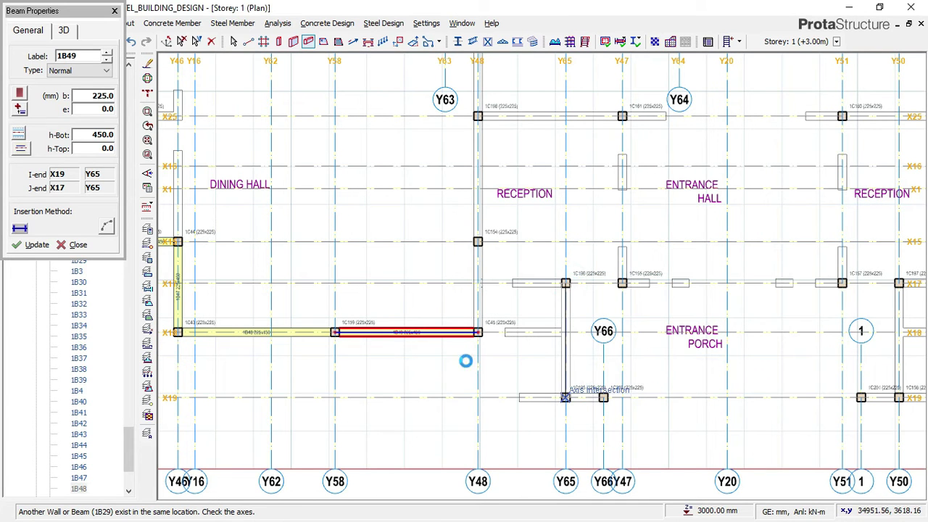
scroll(786, 388, "down", 1)
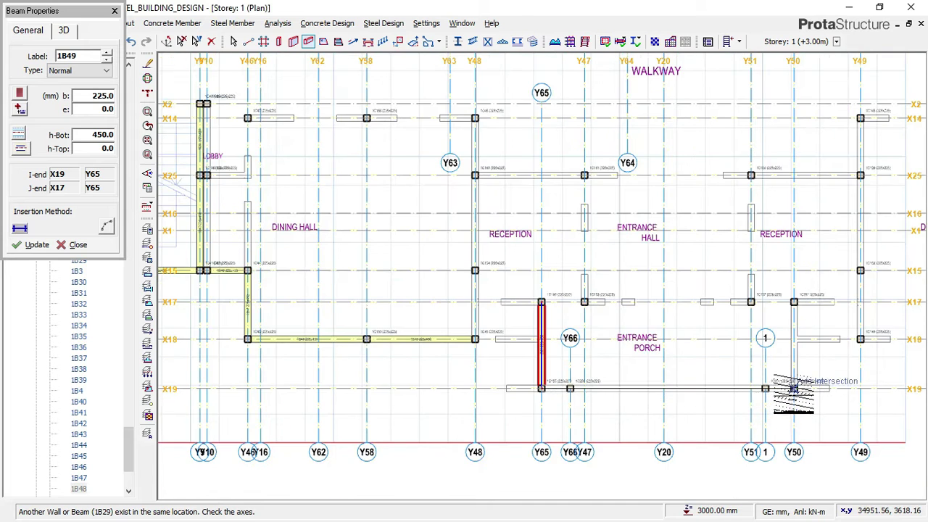
scroll(795, 385, "up", 1)
left_click(796, 386)
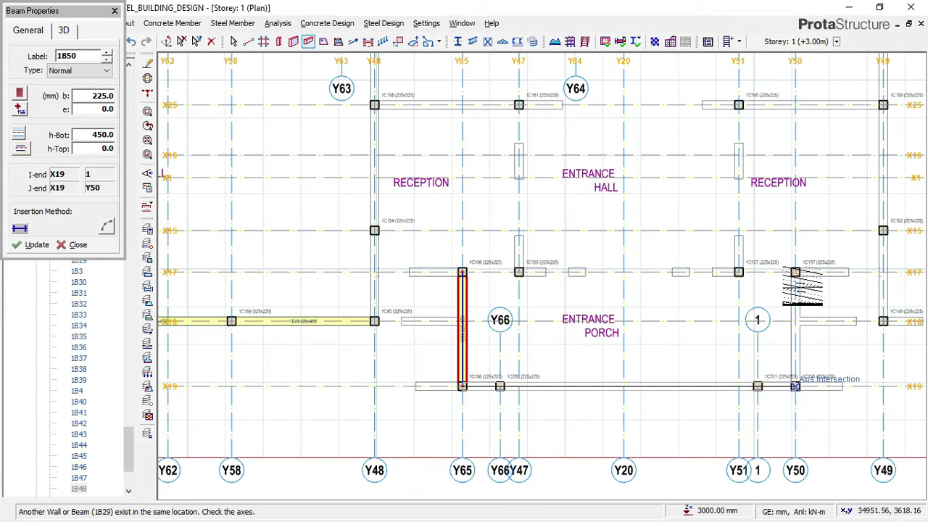
left_click(796, 275)
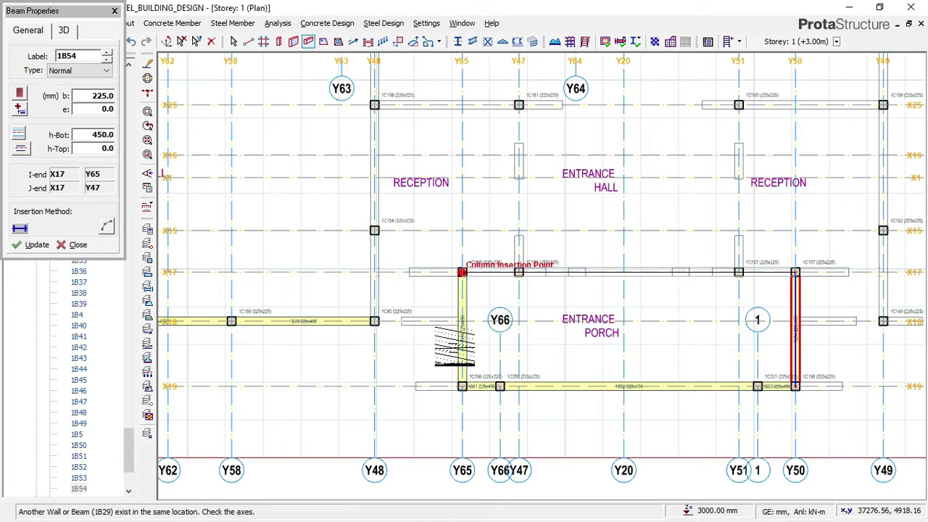
left_click(464, 354)
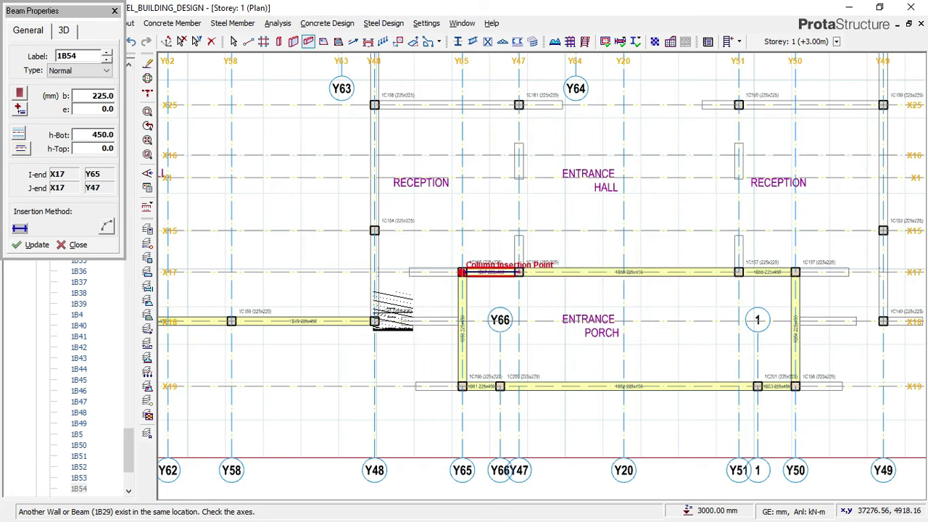
Step: Insert a 225x450 mm beam along axis X18 from Y48 to Y65, joining the porch side beam
scroll(376, 321, "down", 1)
scroll(376, 322, "up", 2)
left_click(414, 351)
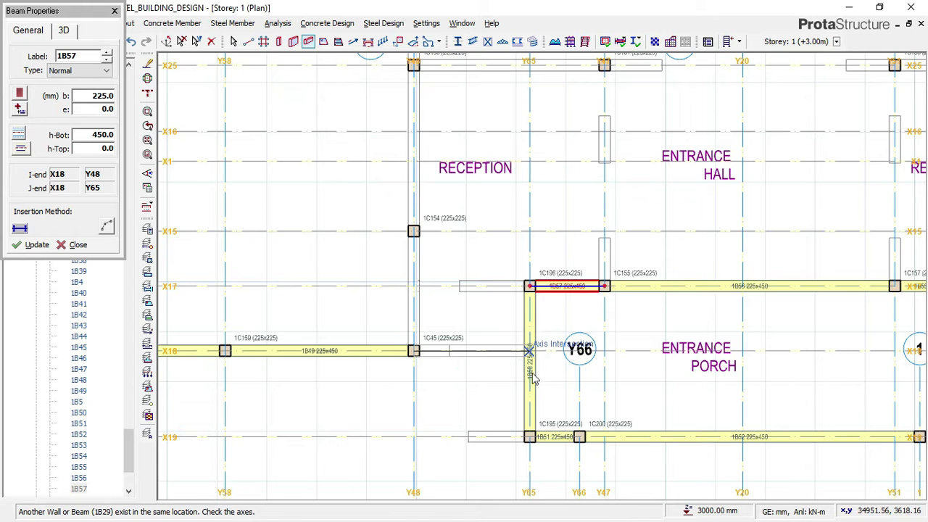
left_click(508, 424)
scroll(511, 420, "down", 2)
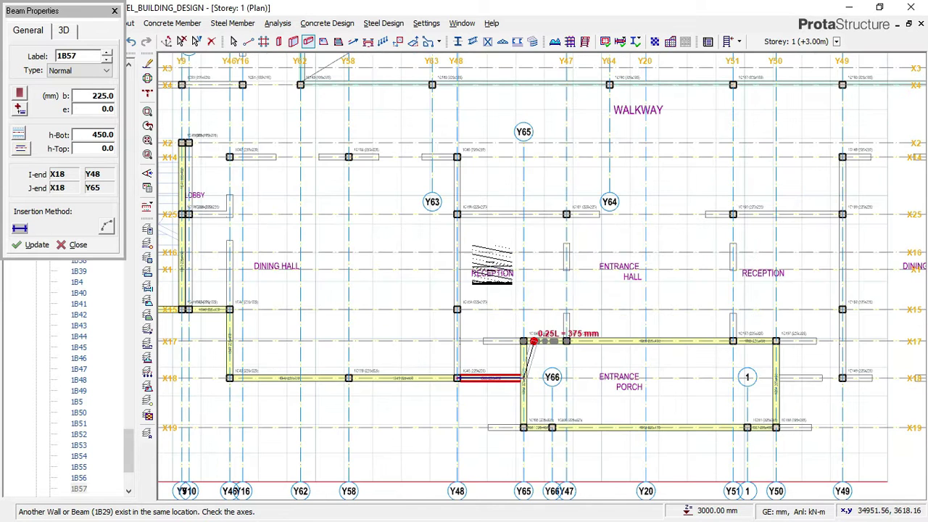
Step: Insert 225x450 mm beams along axis Y48 from X14 to X18 between the dining hall and reception
scroll(456, 157, "up", 1)
left_click(457, 157)
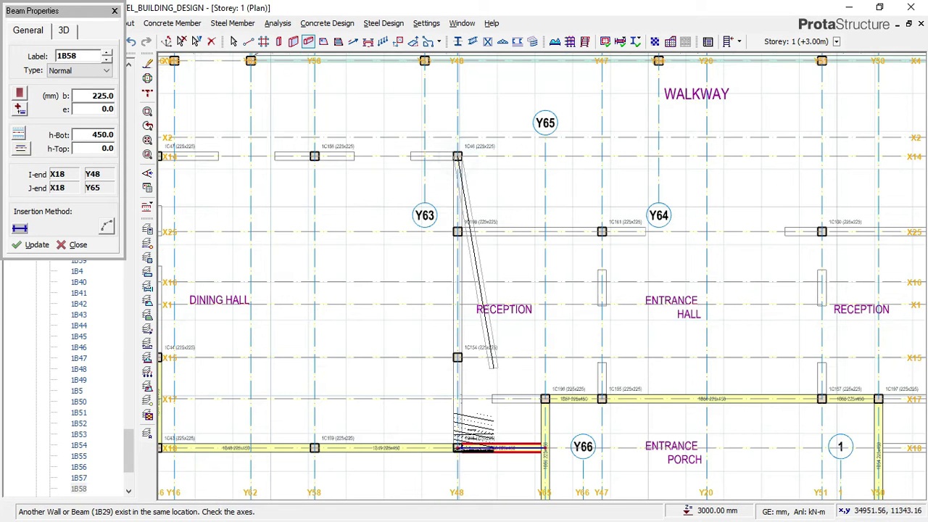
left_click(457, 448)
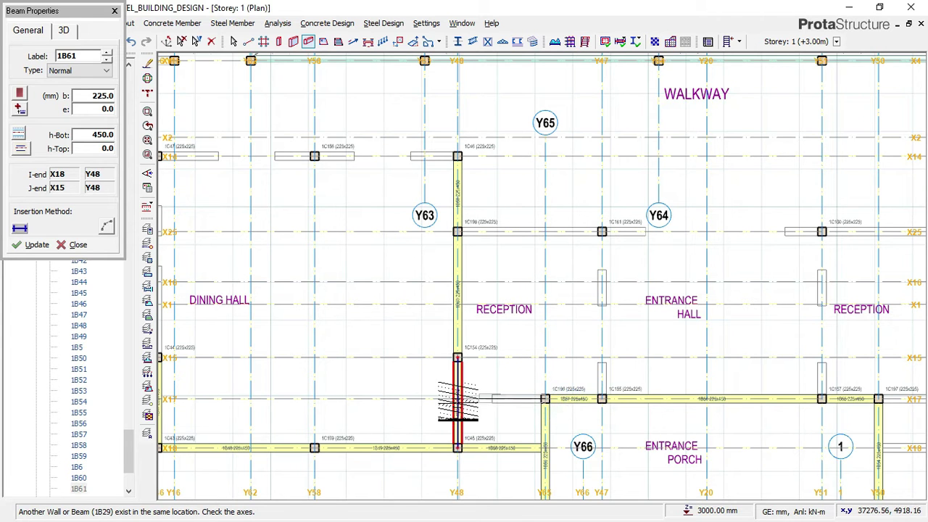
Step: Insert a 225x450 mm beam along axis X17 from Y65 to Y48 below the reception
scroll(457, 399, "up", 1)
scroll(457, 398, "up", 1)
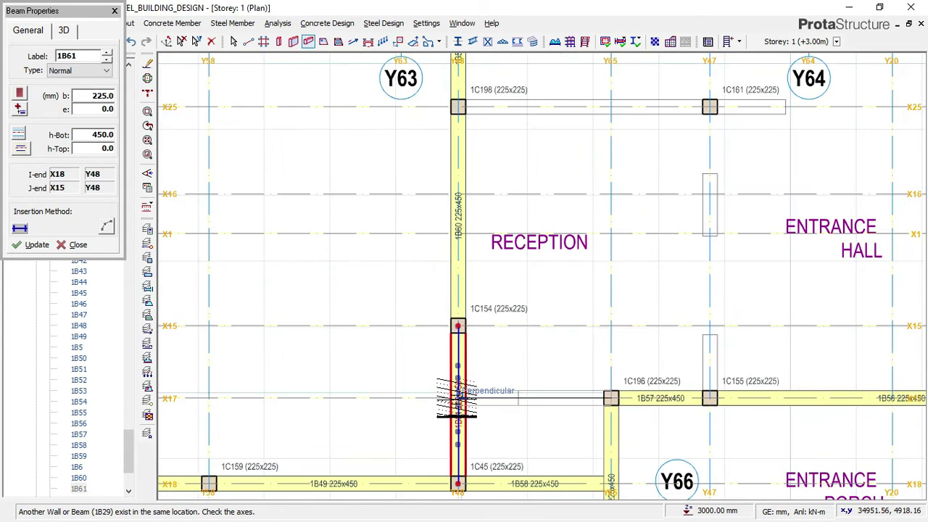
scroll(458, 399, "up", 1)
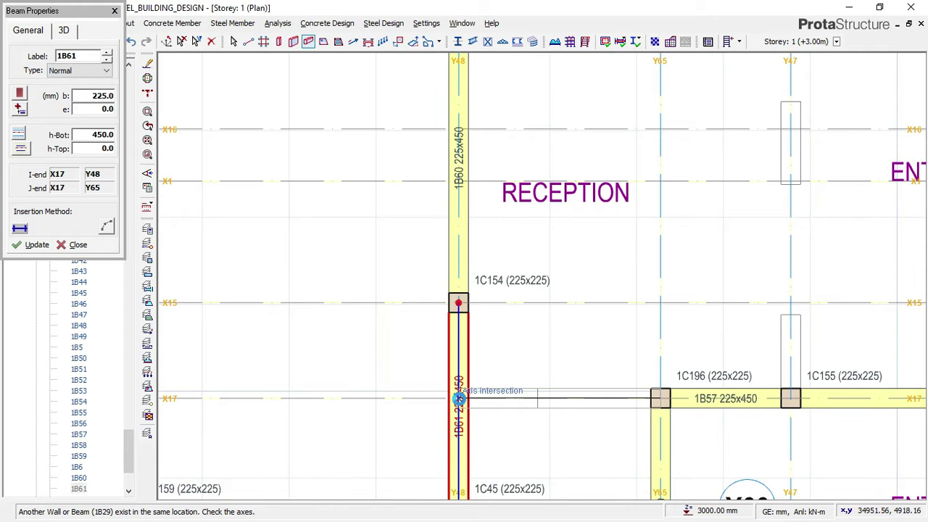
scroll(508, 358, "down", 1)
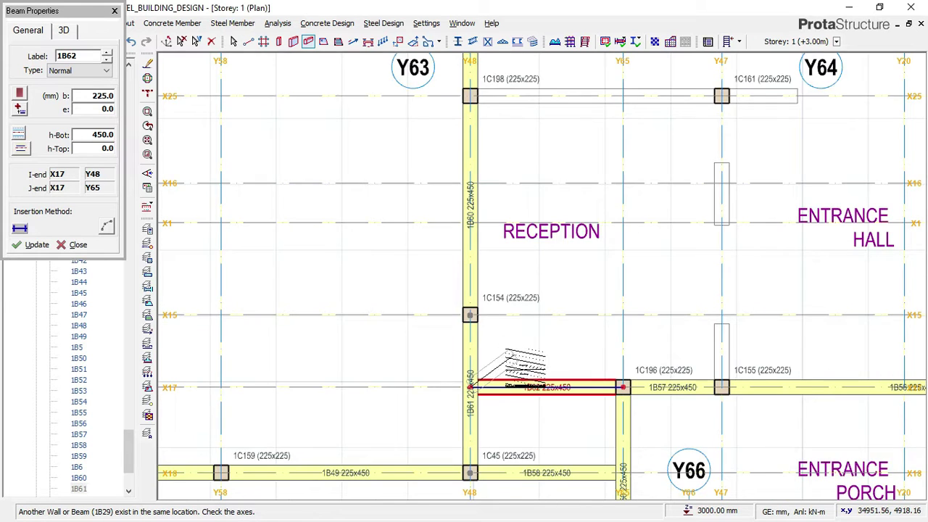
scroll(507, 359, "down", 2)
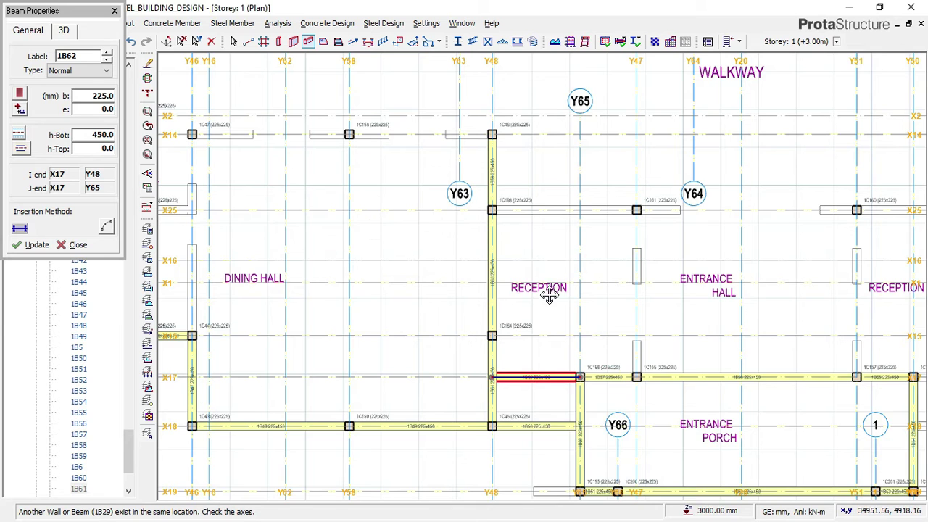
Step: Insert 225x450 mm beams along X14 from Y48 through Y58 to Y46, and along Y46 from X14 to X15 beside the dining hall
middle_click_drag(549, 296, 610, 318)
scroll(689, 212, "up", 1)
left_click(689, 212)
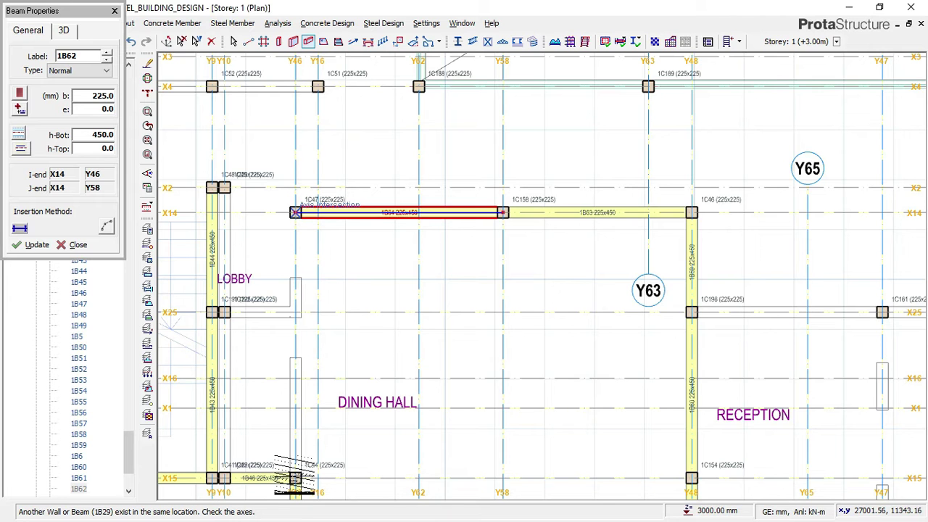
scroll(294, 479, "down", 2)
scroll(305, 411, "up", 1)
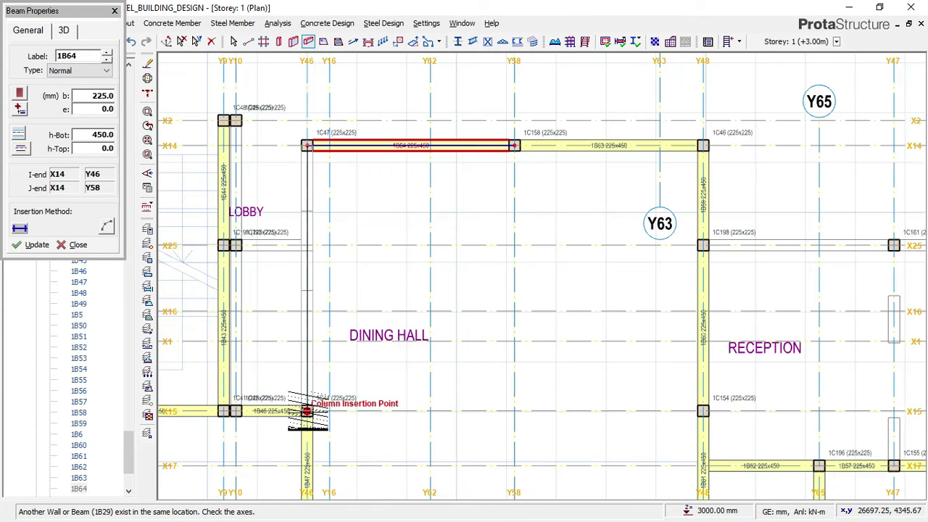
left_click(307, 411)
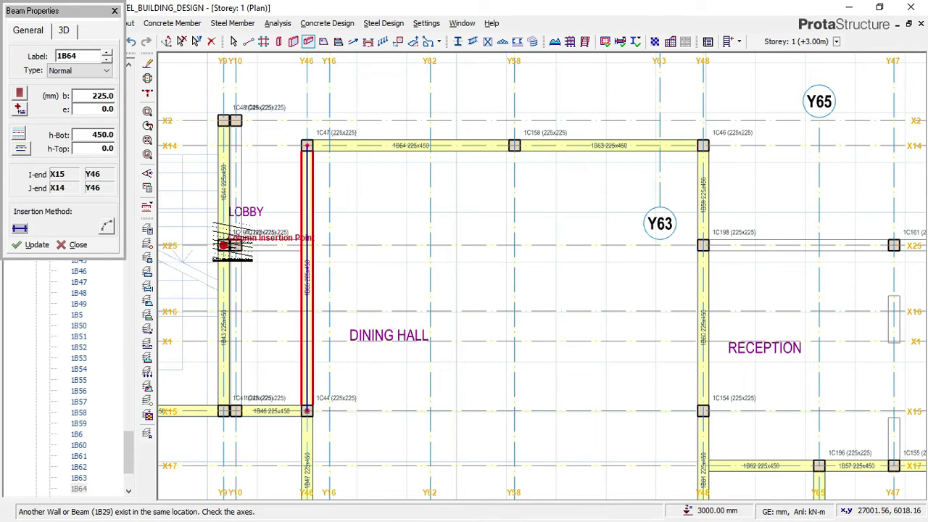
Step: Insert 225x450 mm lobby beams along X25 from Y10 to Y46, and along Y10 from X15 through X25 to X2
scroll(238, 247, "up", 1)
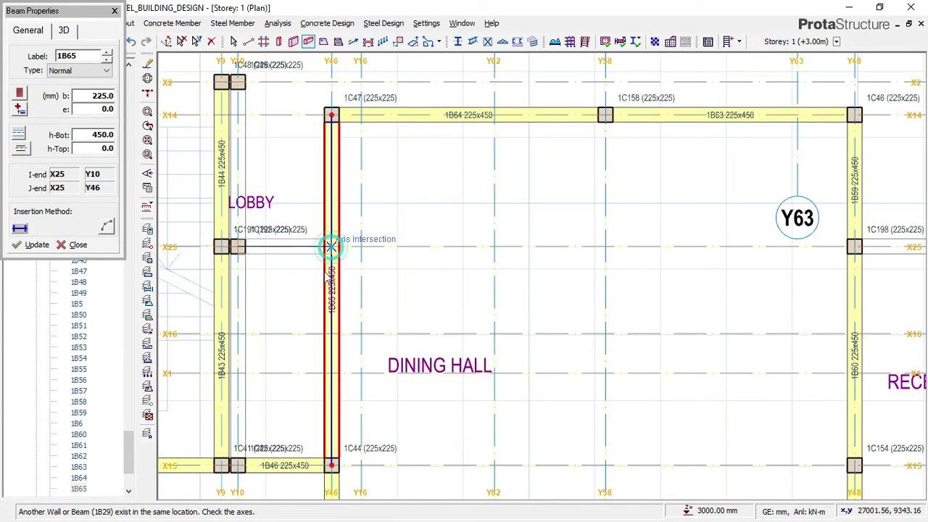
left_click(240, 465)
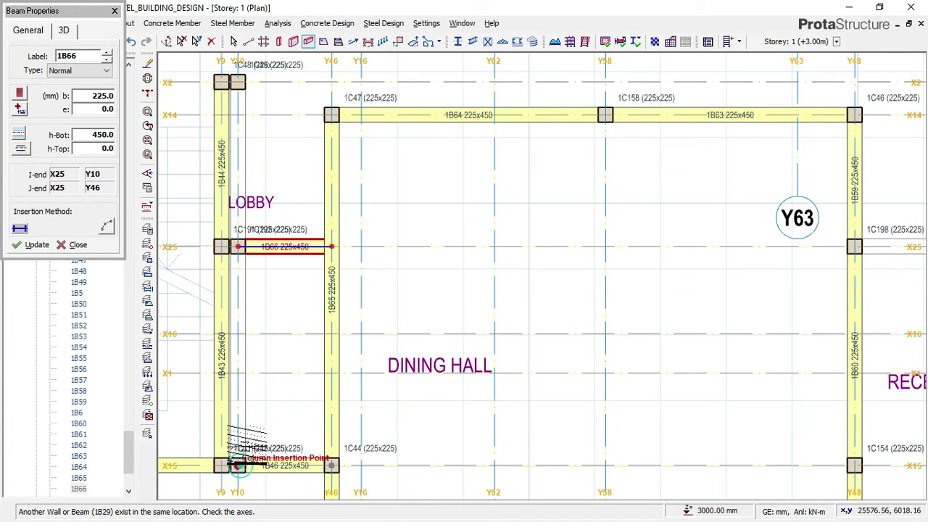
scroll(312, 254, "up", 2)
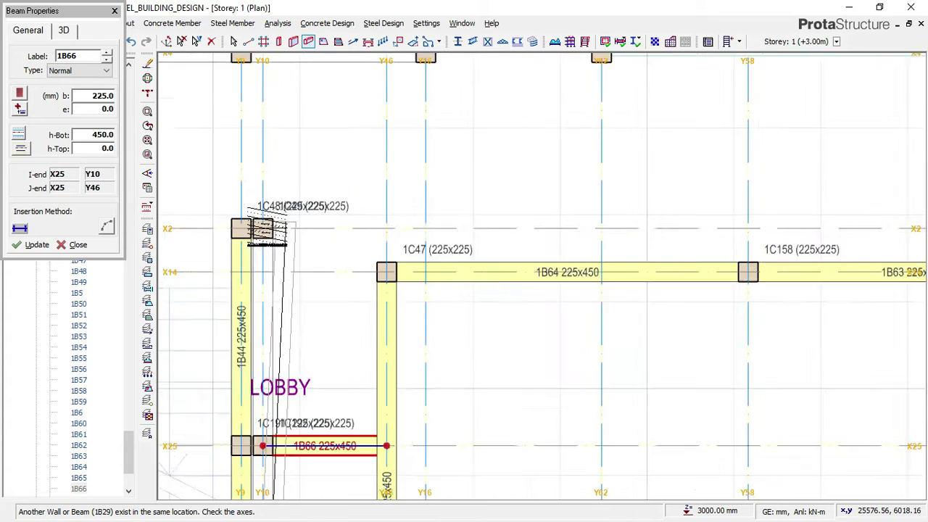
scroll(264, 230, "up", 1)
left_click(256, 231)
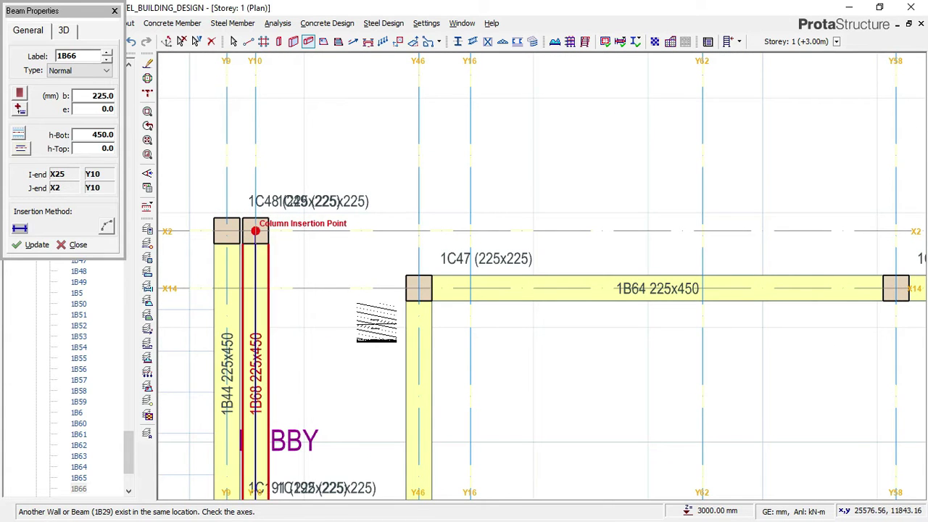
Step: Insert 225x450 mm beams along X2 from Y8 to Y9 above the staircase, and along X14 from Y46 to Y10 at the lobby
scroll(373, 326, "down", 1)
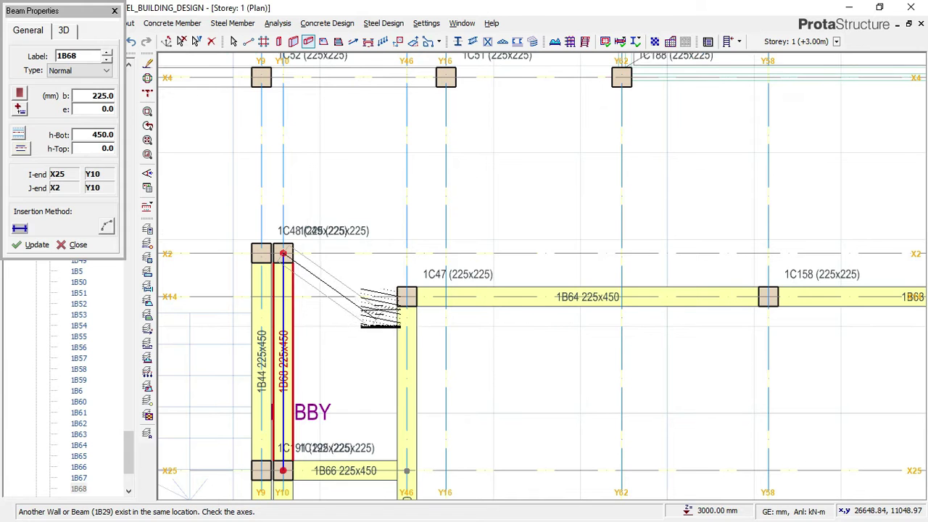
scroll(400, 265, "down", 1)
scroll(439, 223, "down", 2)
middle_click_drag(427, 229, 500, 280)
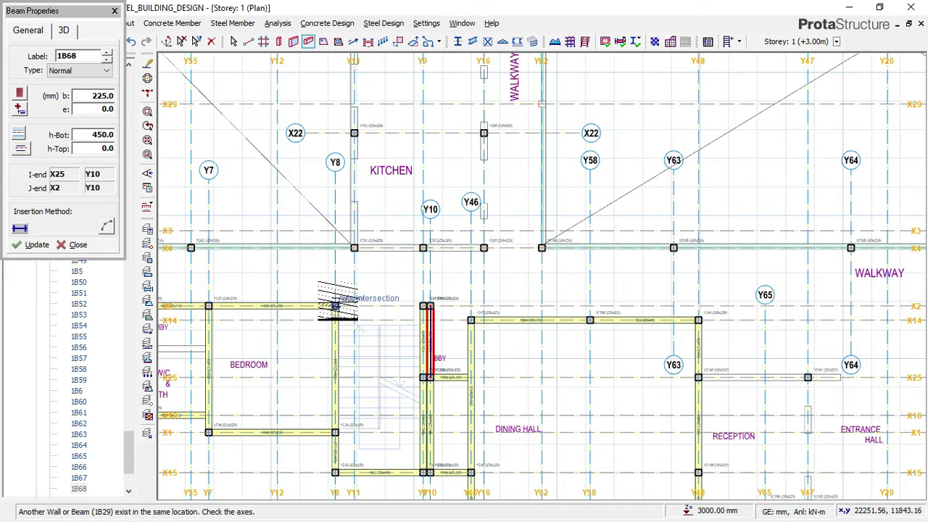
scroll(333, 306, "up", 2)
left_click(328, 307)
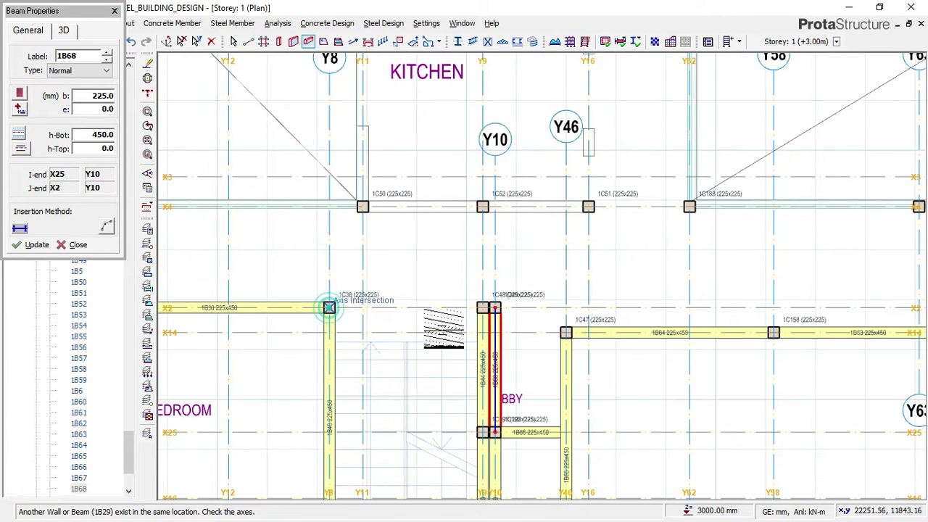
scroll(494, 307, "up", 1)
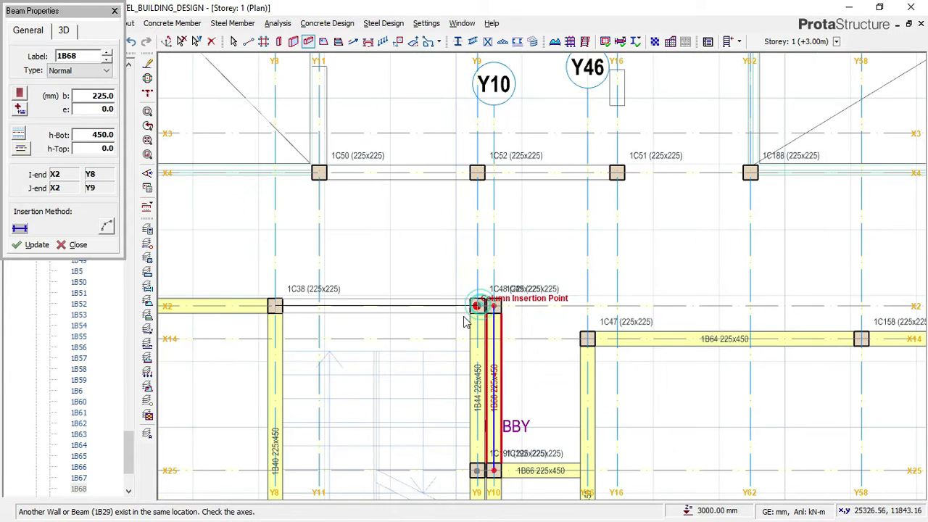
left_click(419, 327)
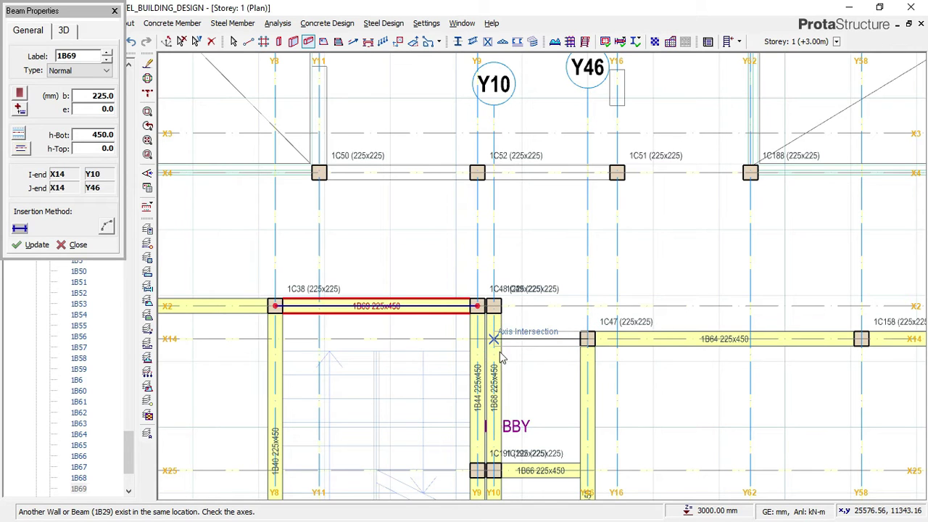
left_click(505, 319)
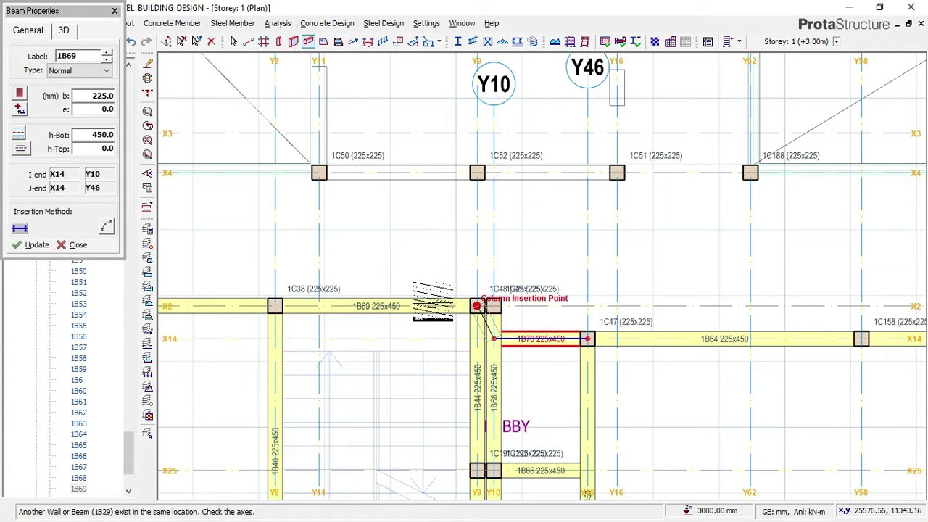
scroll(489, 300, "down", 3)
scroll(499, 257, "down", 3)
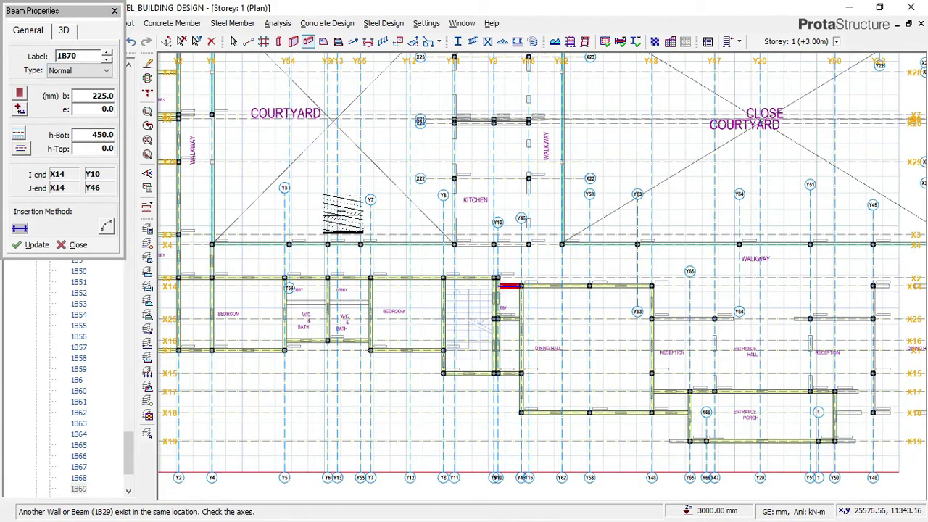
scroll(464, 360, "up", 3)
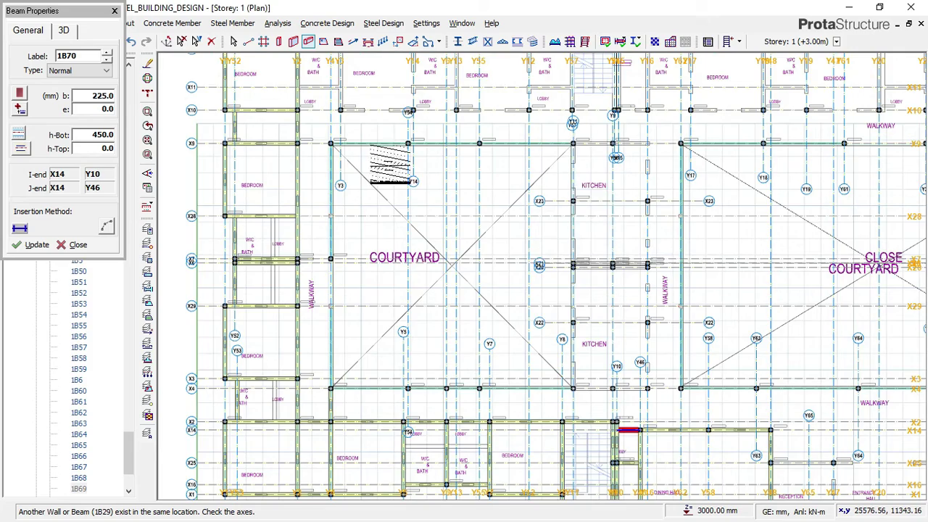
scroll(332, 190, "down", 3)
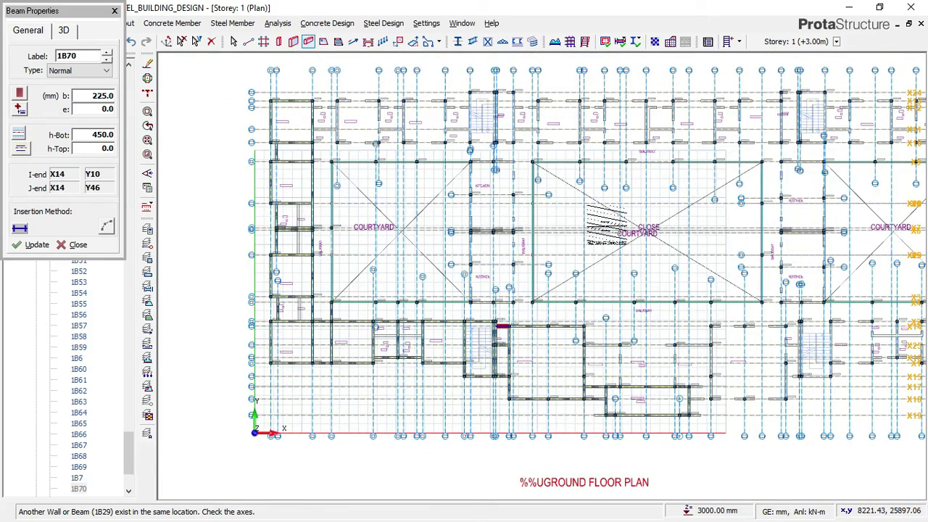
Step: Insert 225x450 mm beams along Y3 from X13 to X10, and along X12 from Y2 to Y3 above the W/C and bath
middle_click_drag(700, 215, 610, 221)
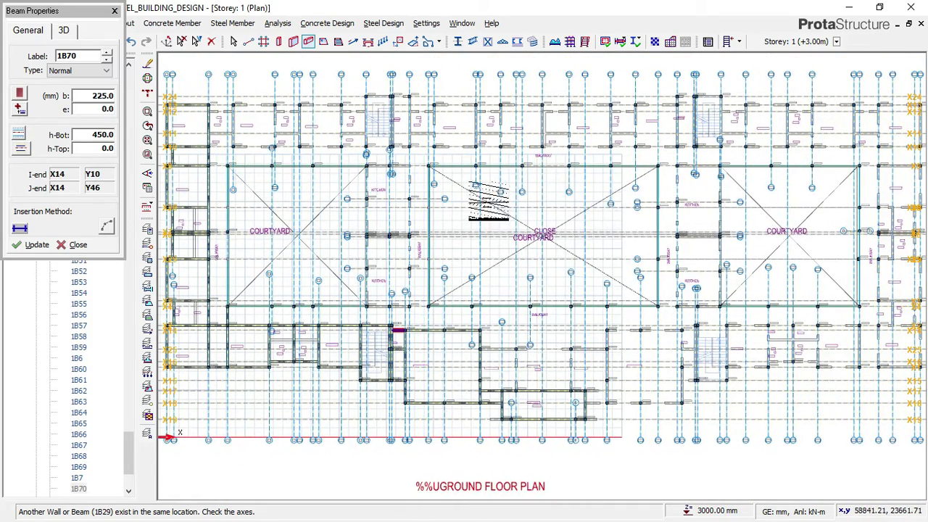
middle_click_drag(258, 127, 360, 168)
scroll(361, 167, "up", 5)
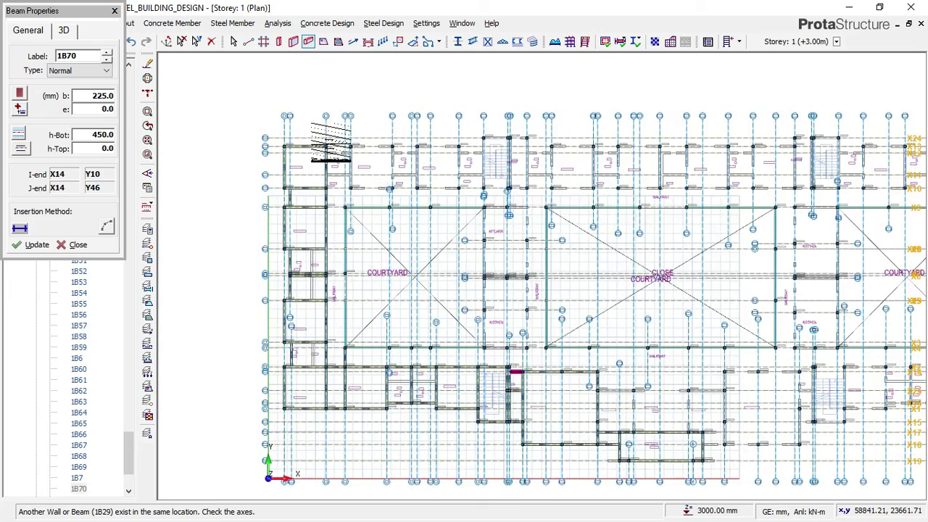
left_click(383, 153)
left_click(383, 373)
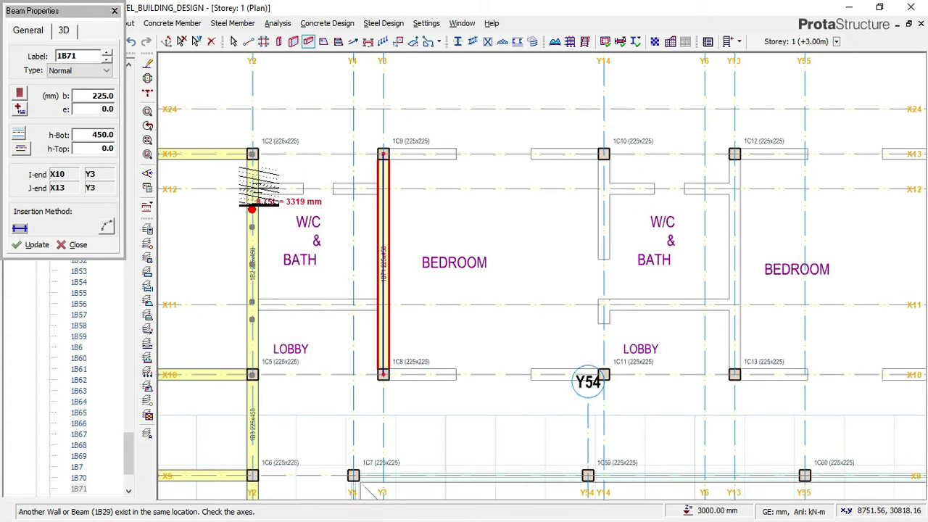
left_click(252, 189)
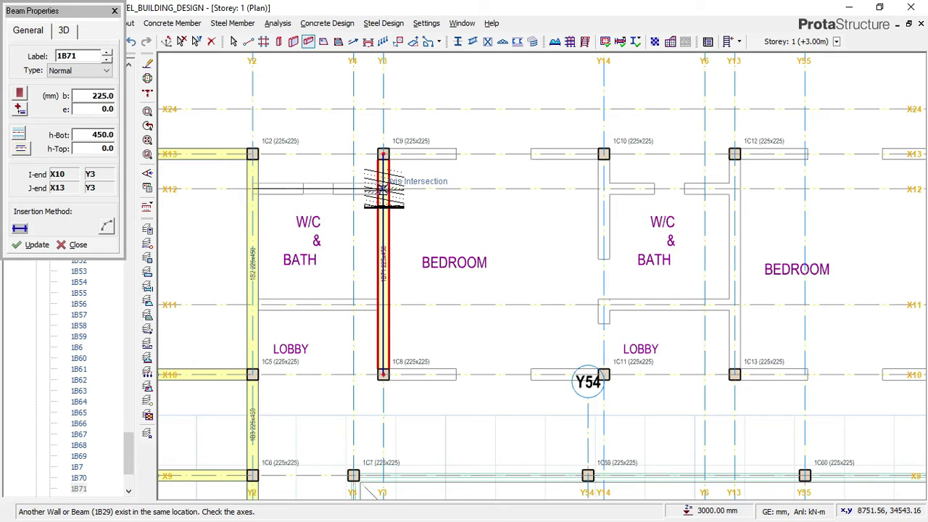
left_click(415, 201)
Step: Insert 225x450 mm bedroom beams along X13 from Y3 to Y14, and along Y14 from X13 to X10
left_click(383, 154)
left_click(603, 153)
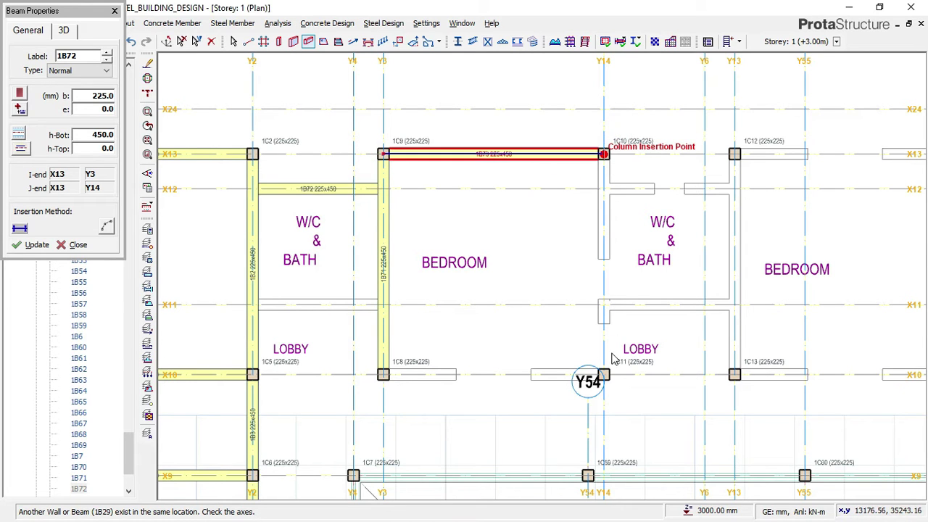
scroll(609, 305, "down", 1)
scroll(608, 305, "up", 1)
scroll(592, 317, "up", 2)
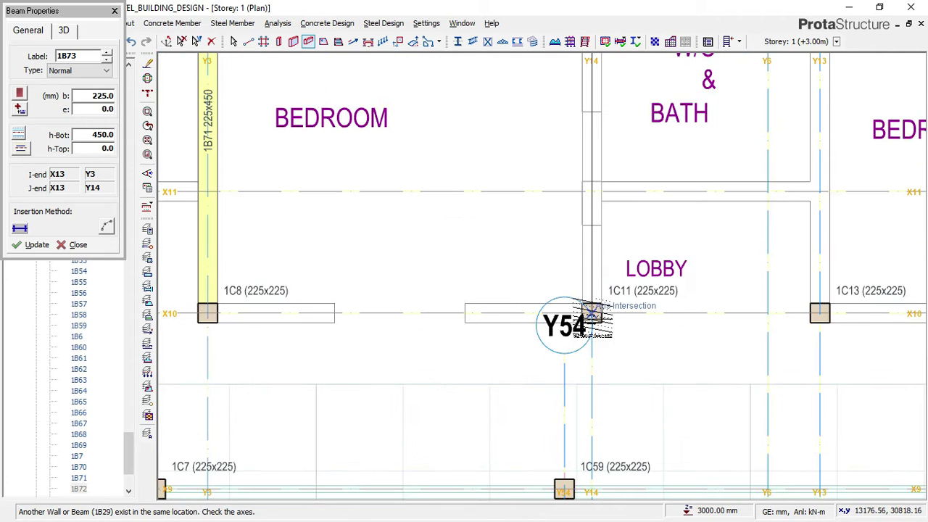
left_click(591, 311)
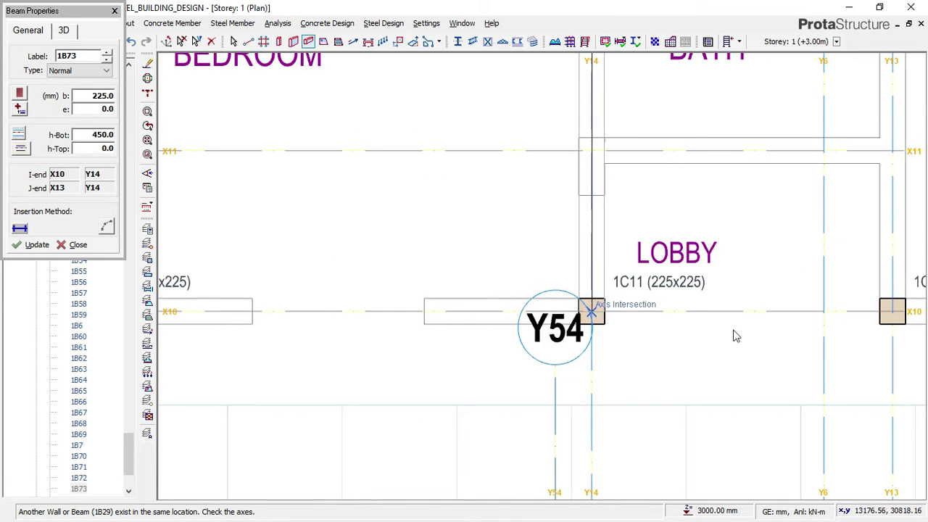
Step: Insert 225x450 mm beams along X10 from Y14 to Y3 below the bedroom, and from Y2 to Y3 below the lobby
scroll(690, 322, "down", 3)
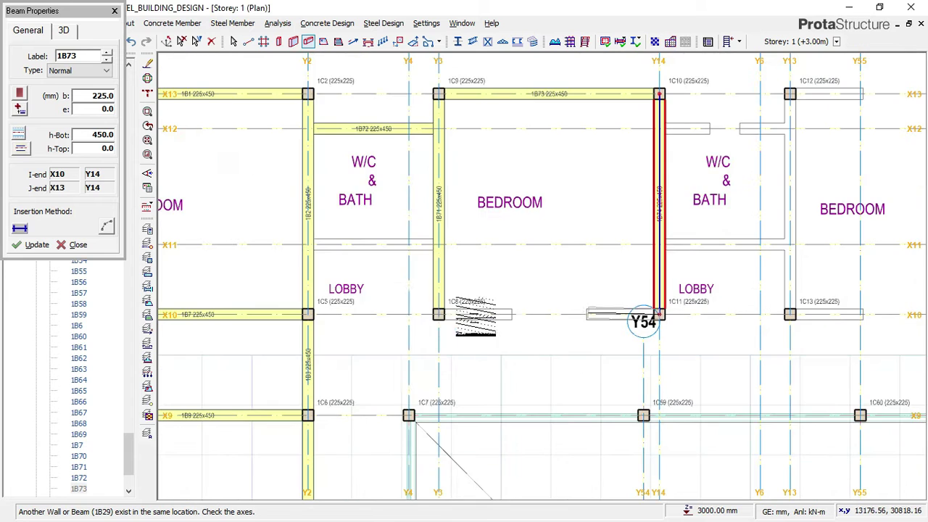
scroll(434, 313, "up", 1)
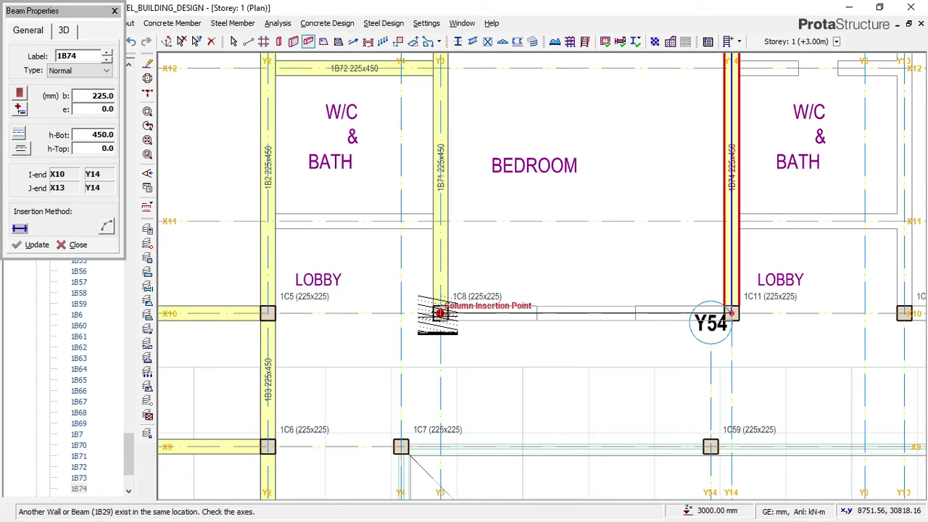
left_click(485, 257)
scroll(500, 253, "down", 2)
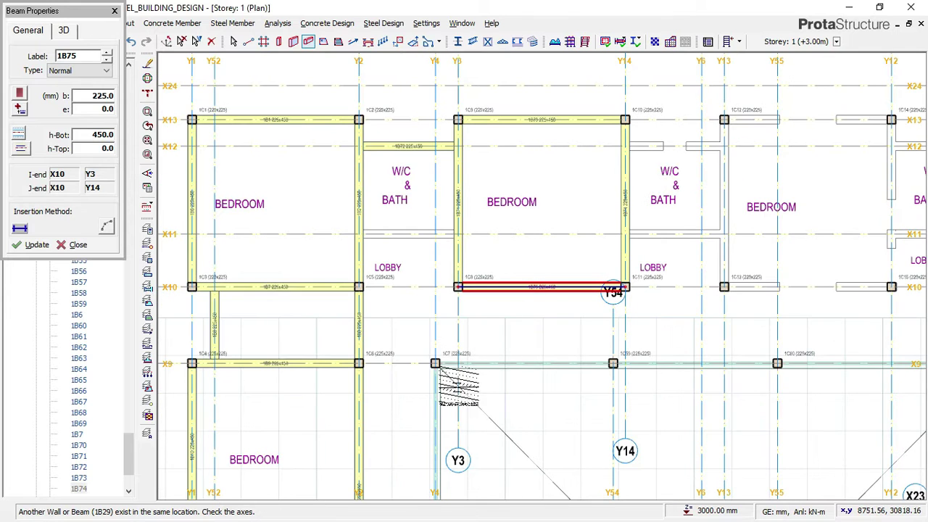
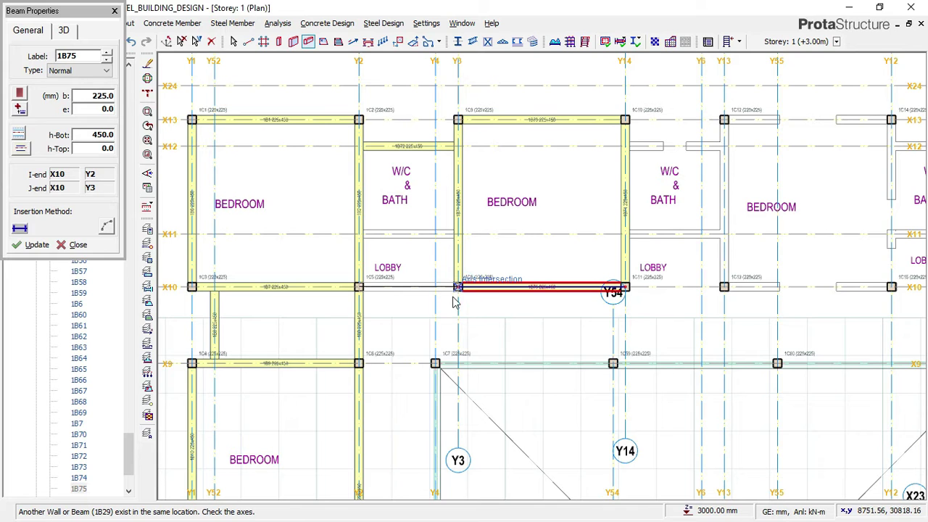
left_click(458, 288)
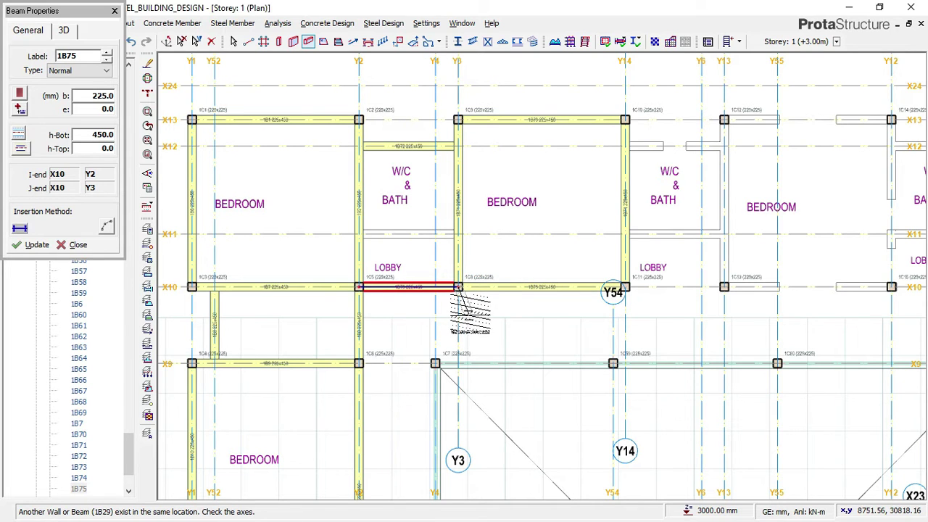
Step: Insert a 225x450 mm beam along X9 from Y4 to Y54 at the courtyard's upper edge
scroll(435, 290, "down", 1)
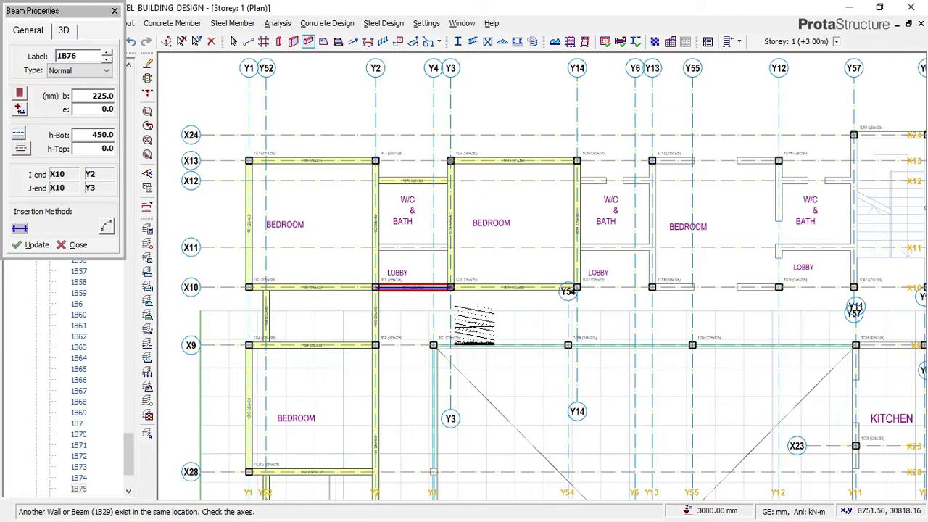
middle_click_drag(456, 365, 439, 244)
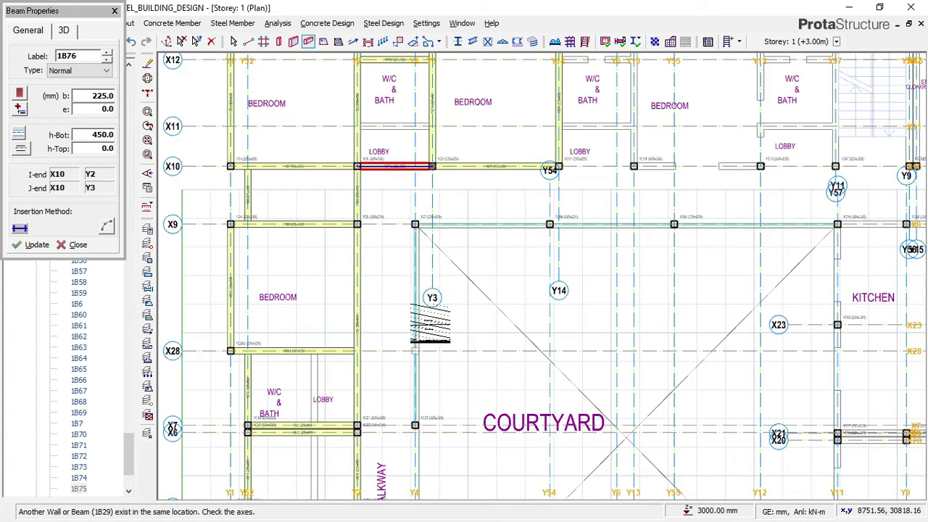
scroll(415, 236, "up", 2)
scroll(415, 218, "up", 2)
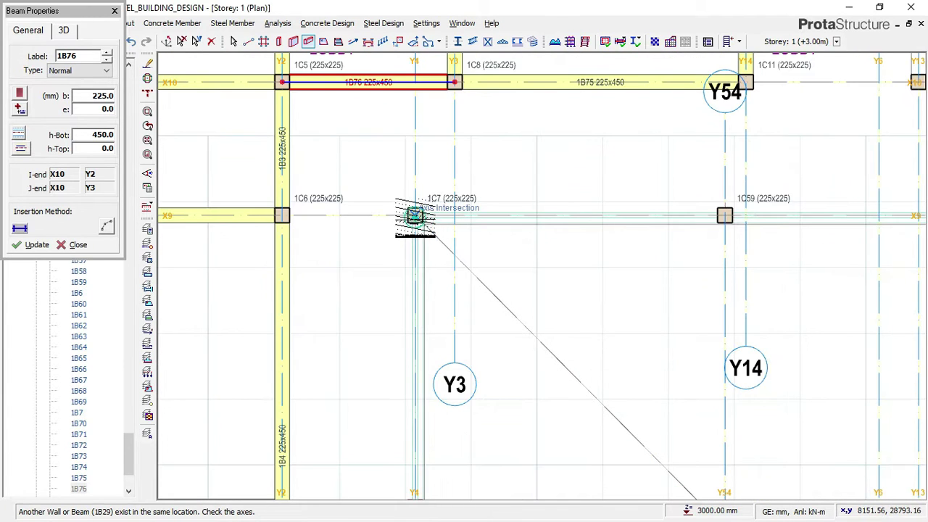
scroll(415, 217, "down", 3)
left_click(410, 182)
scroll(420, 279, "up", 1)
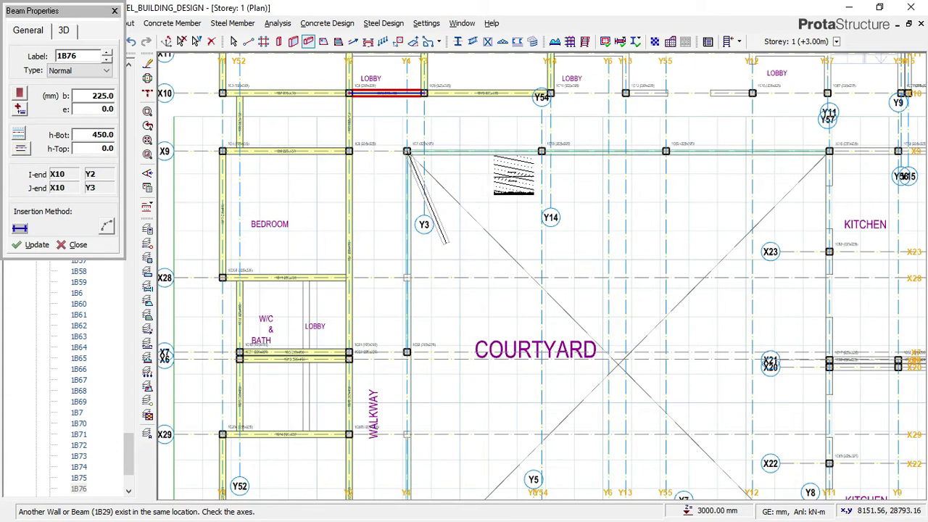
scroll(528, 149, "up", 3)
left_click(564, 154)
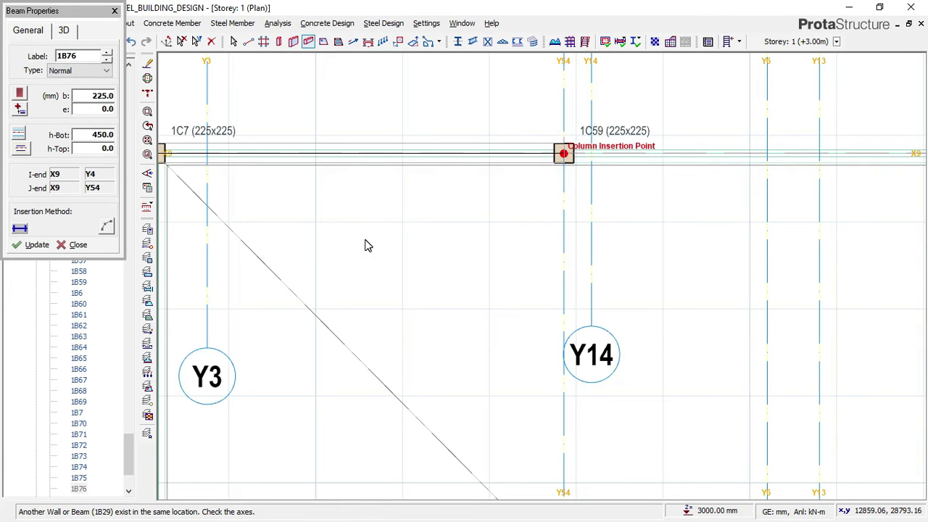
Step: Continue the 225x450 mm courtyard beams along X9 from Y54 through Y55 to Y11
scroll(365, 245, "down", 4)
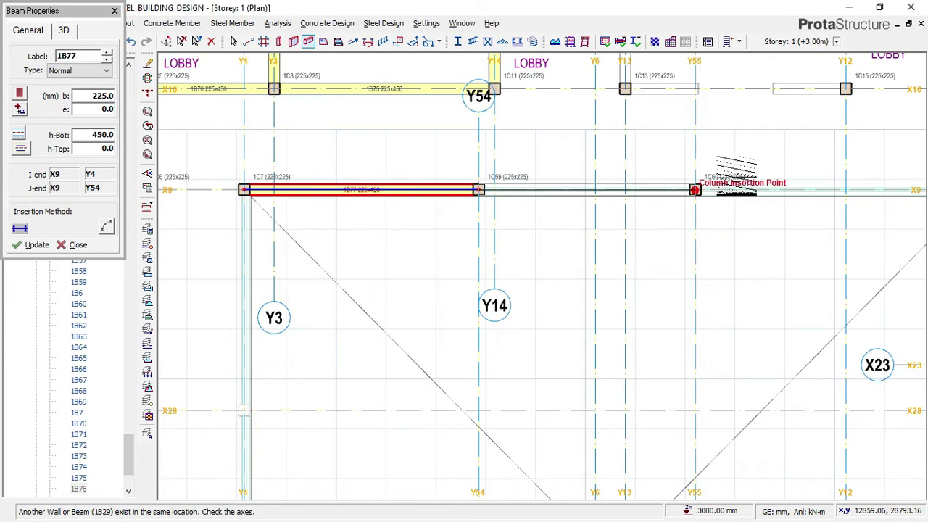
scroll(694, 190, "up", 3)
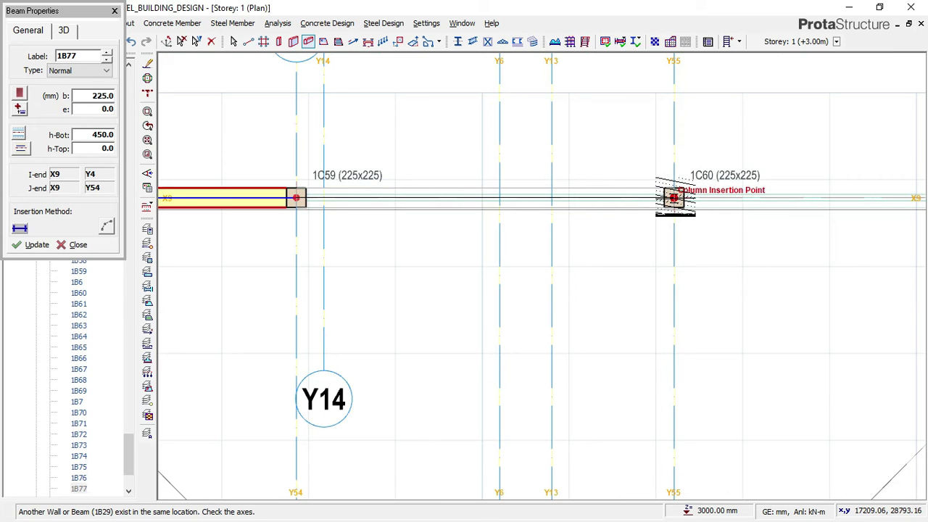
left_click(306, 241)
scroll(310, 238, "down", 4)
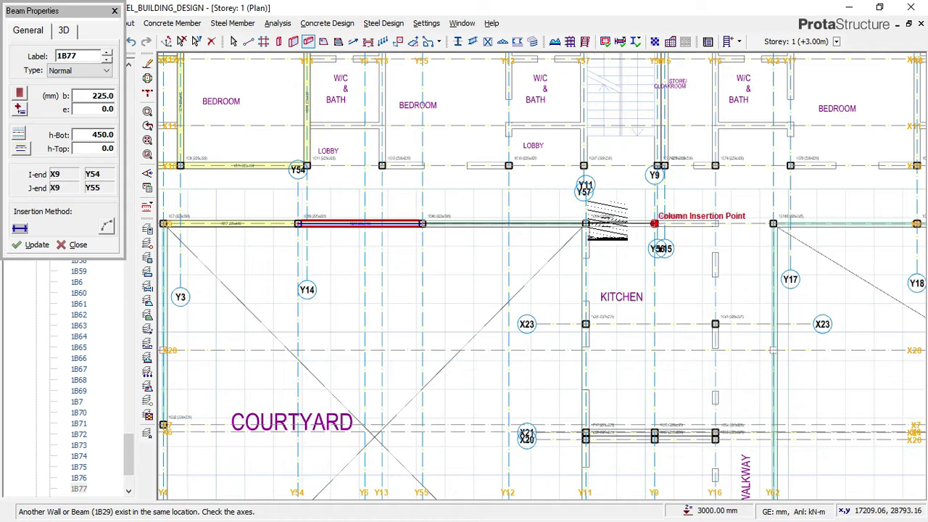
left_click(586, 223)
scroll(590, 221, "up", 3)
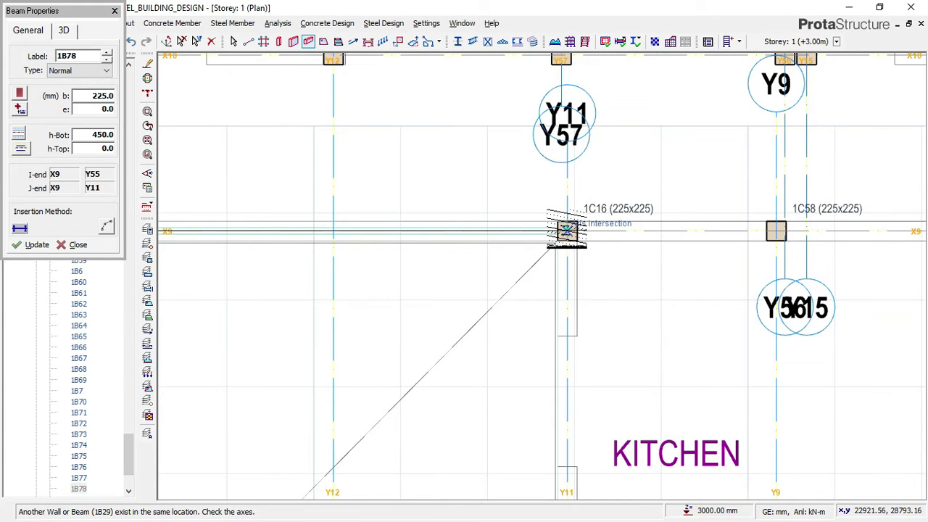
left_click(468, 236)
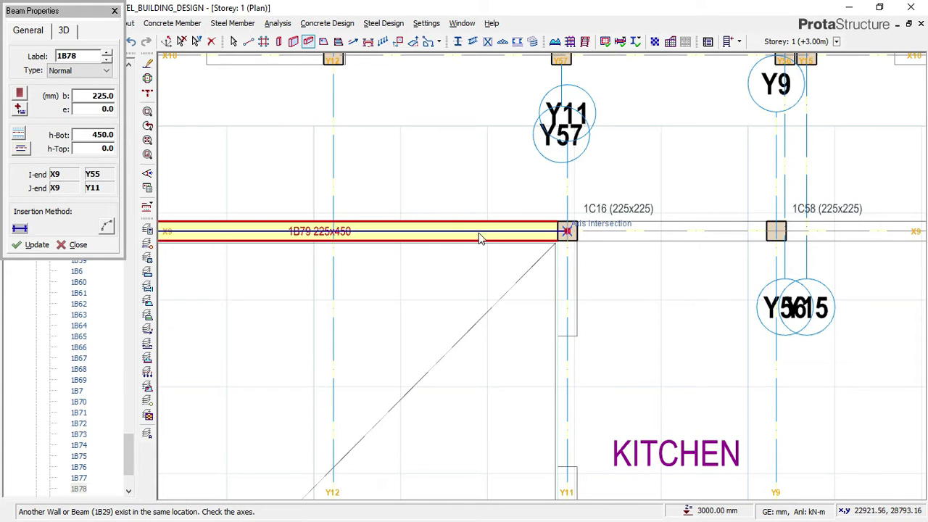
Step: Insert 225x450 mm beams along X9 from Y11 through Y9 to Y62 above the kitchen, and end beam insertion
scroll(475, 233, "down", 1)
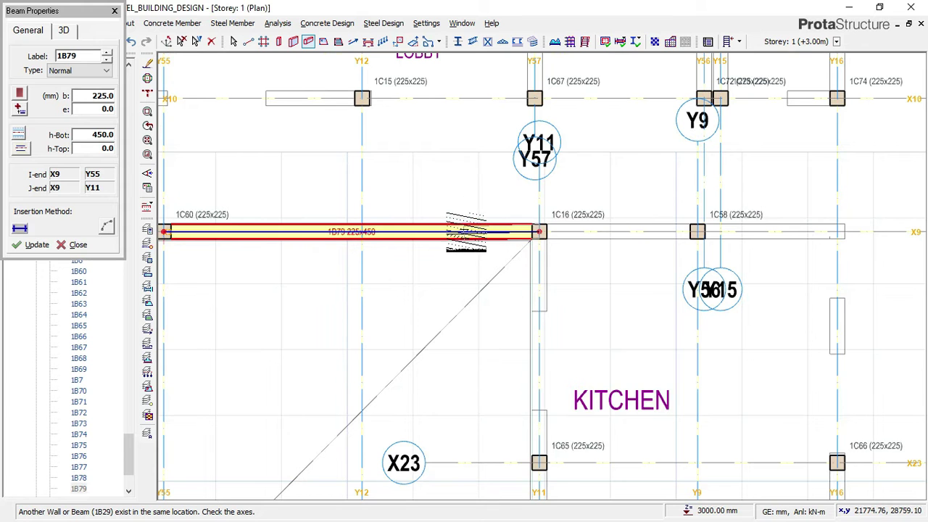
scroll(477, 233, "down", 2)
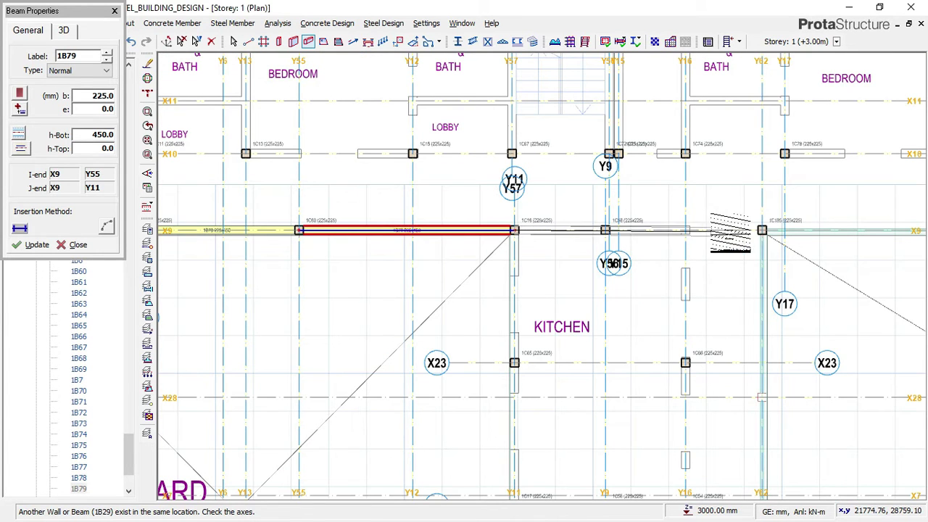
scroll(761, 230, "up", 1)
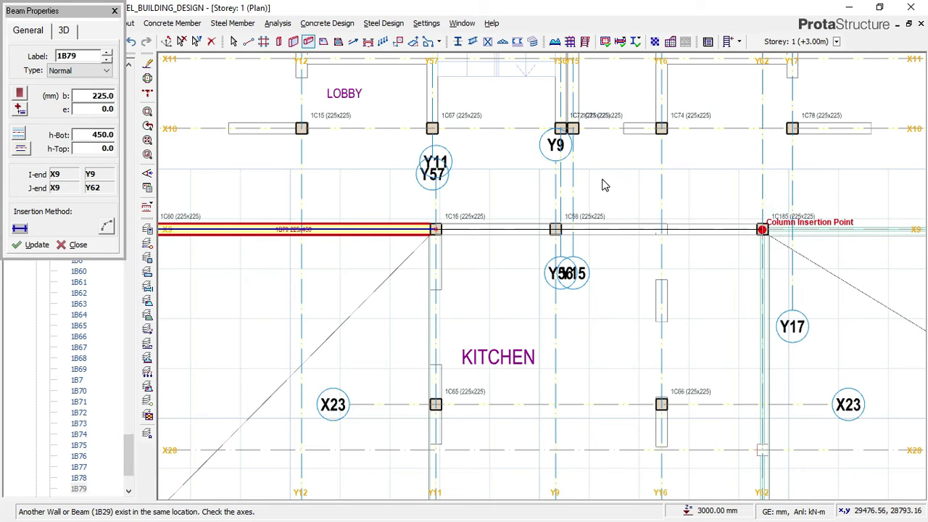
scroll(580, 189, "down", 3)
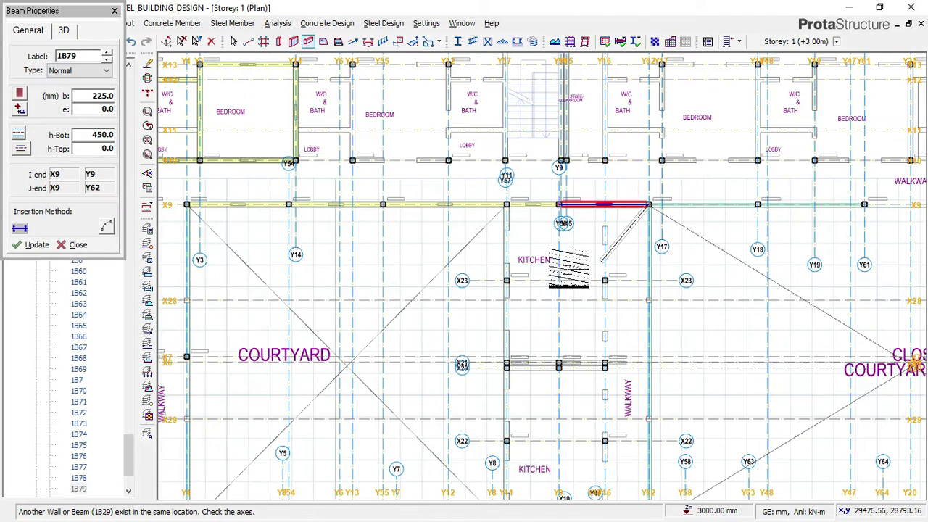
scroll(586, 200, "down", 1)
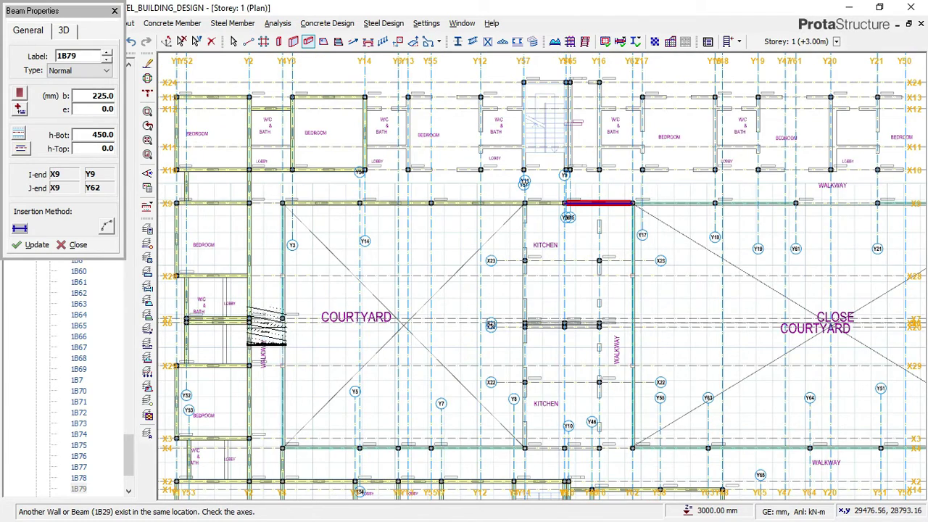
scroll(266, 290, "up", 2)
scroll(285, 267, "up", 2)
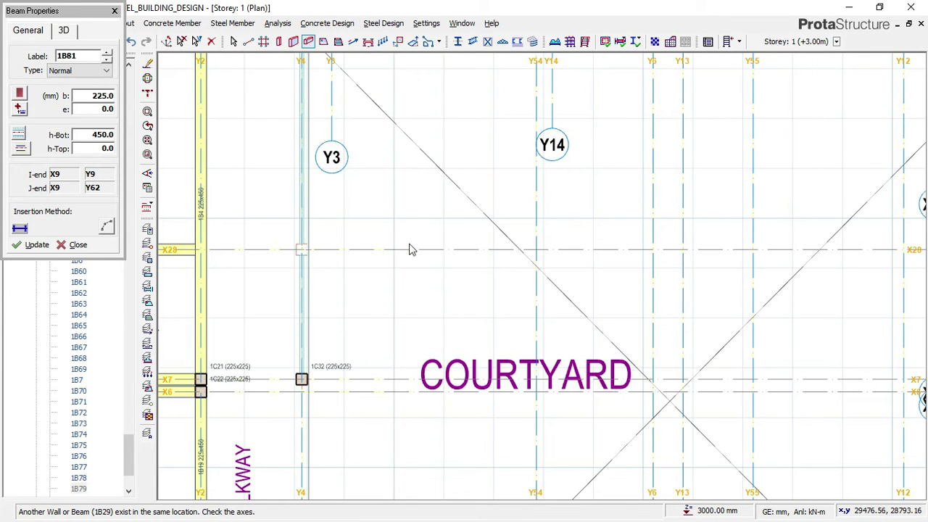
key("Escape")
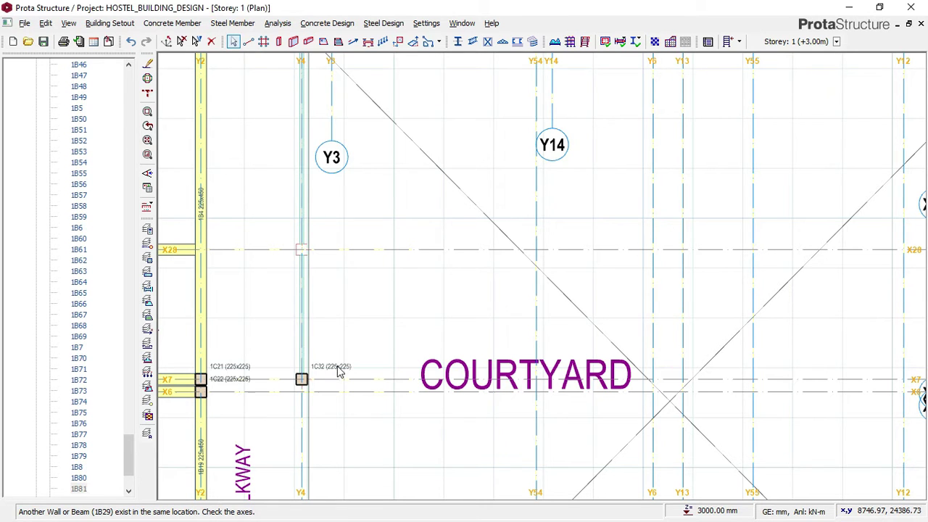
Step: Insert a 225x225 mm column at the X28/Y4 intersection, using the properties of the walkway column at X7/Y4
scroll(337, 371, "down", 1)
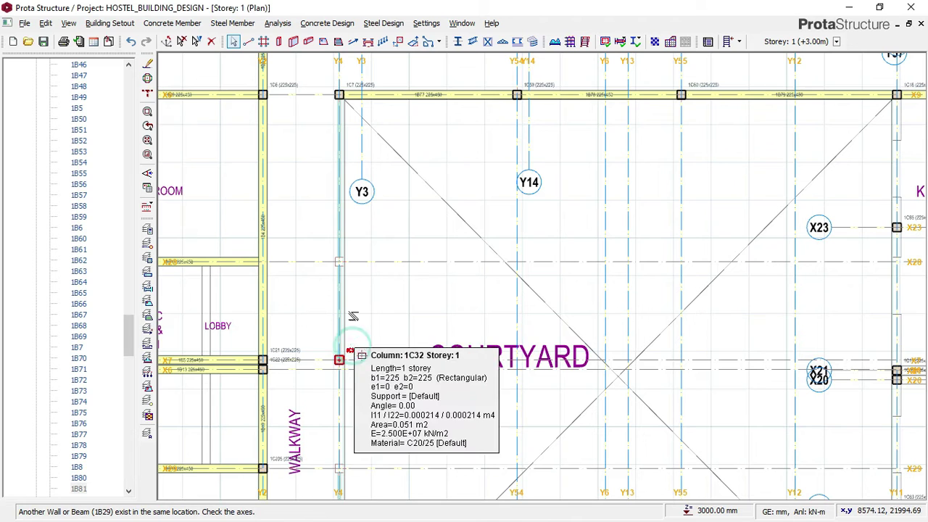
left_click(338, 359)
right_click(409, 221)
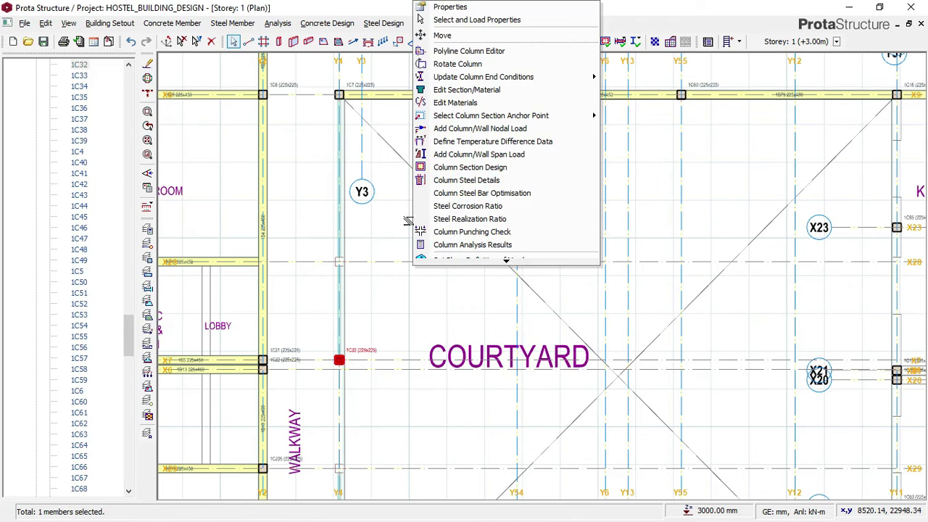
left_click(446, 7)
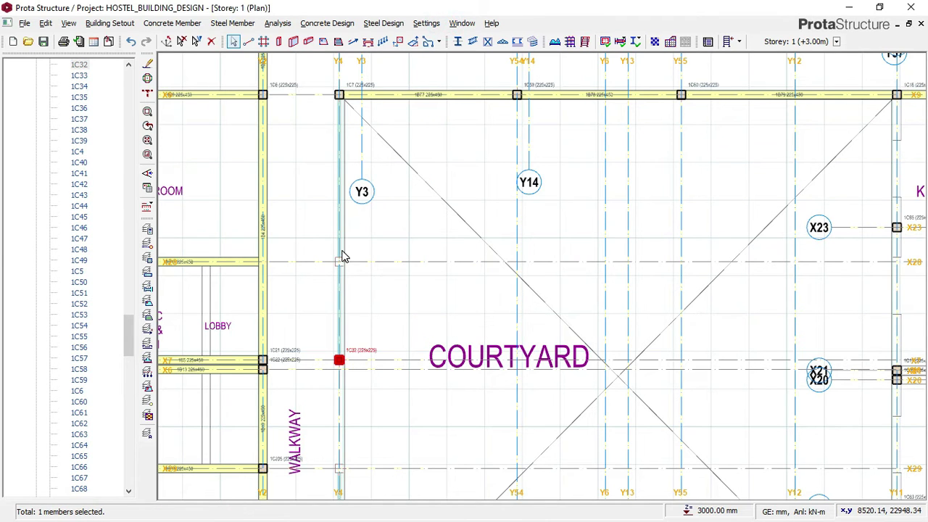
scroll(344, 257, "up", 4)
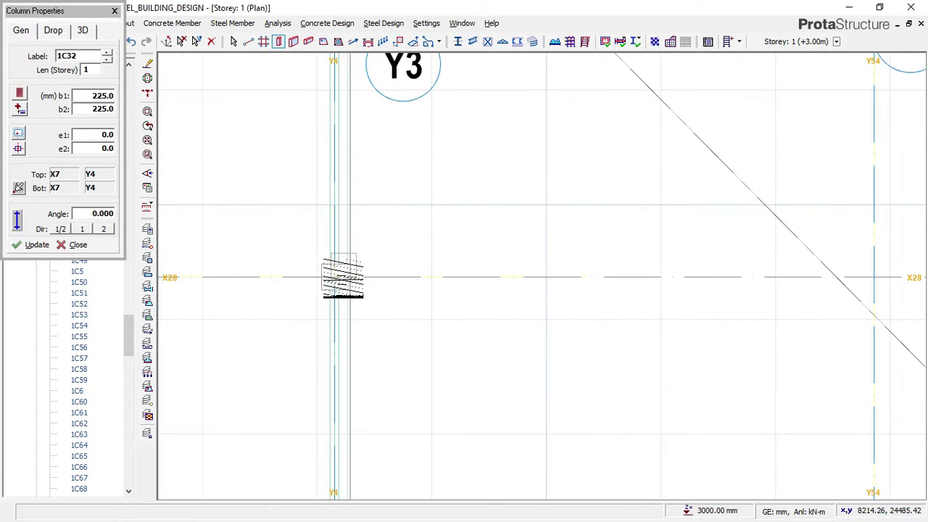
left_click(265, 260)
scroll(265, 257, "down", 6)
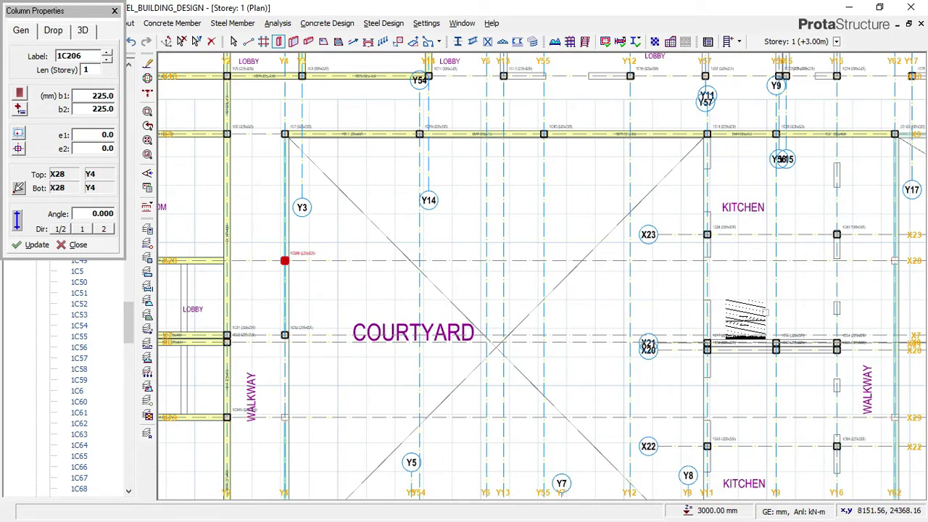
middle_click_drag(683, 315, 565, 269)
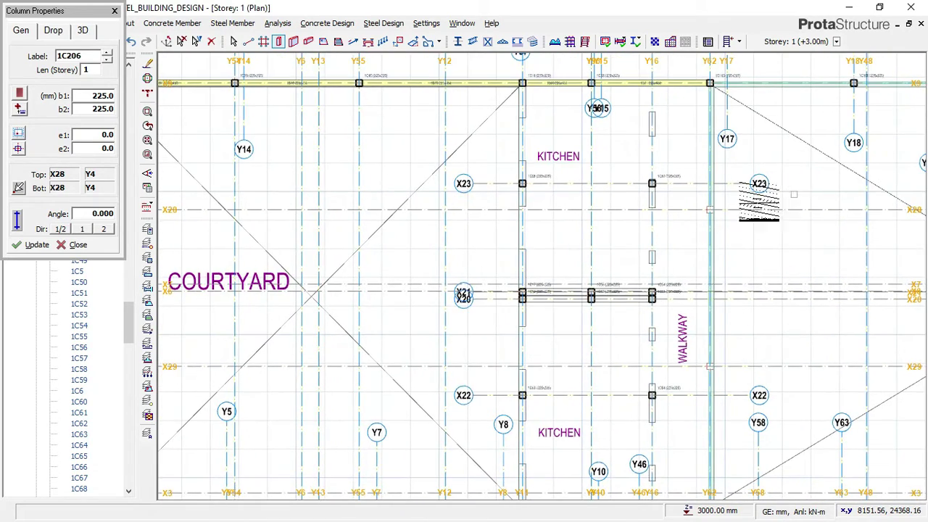
Step: Insert a 225x225 mm column at the X28/Y62 intersection beside the walkway, and end column insertion
scroll(792, 200, "up", 5)
scroll(636, 225, "up", 1)
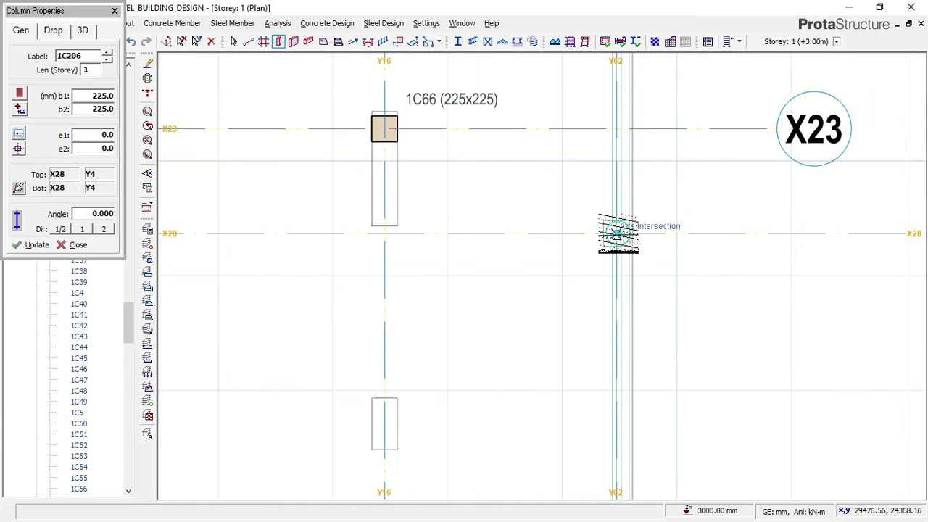
left_click(709, 242)
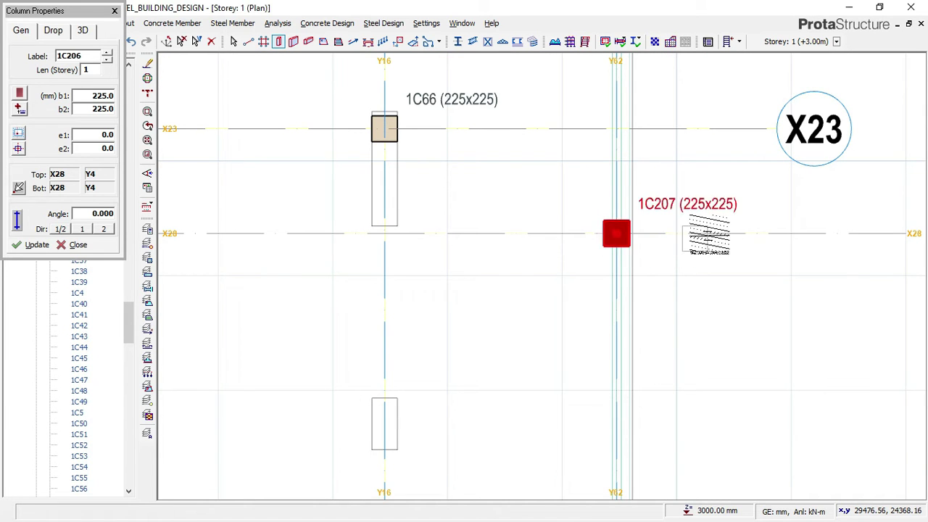
scroll(718, 239, "down", 5)
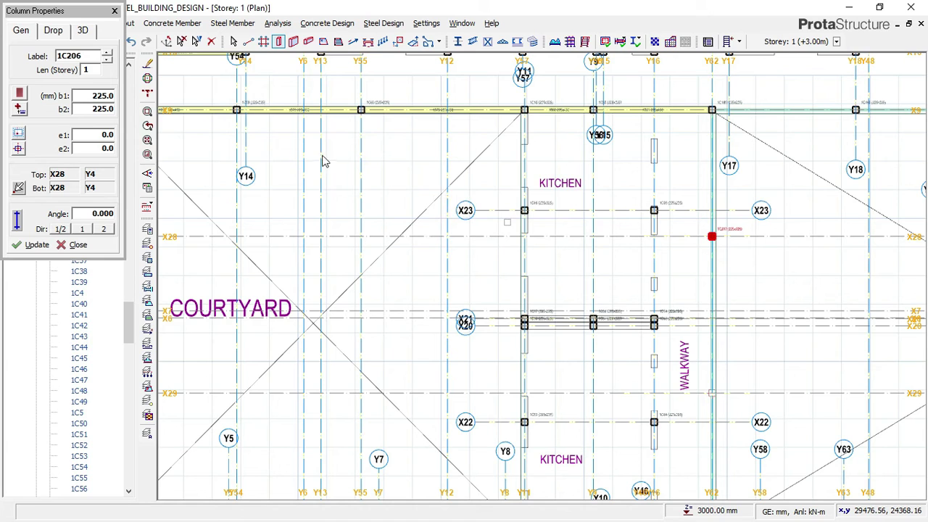
key("Escape")
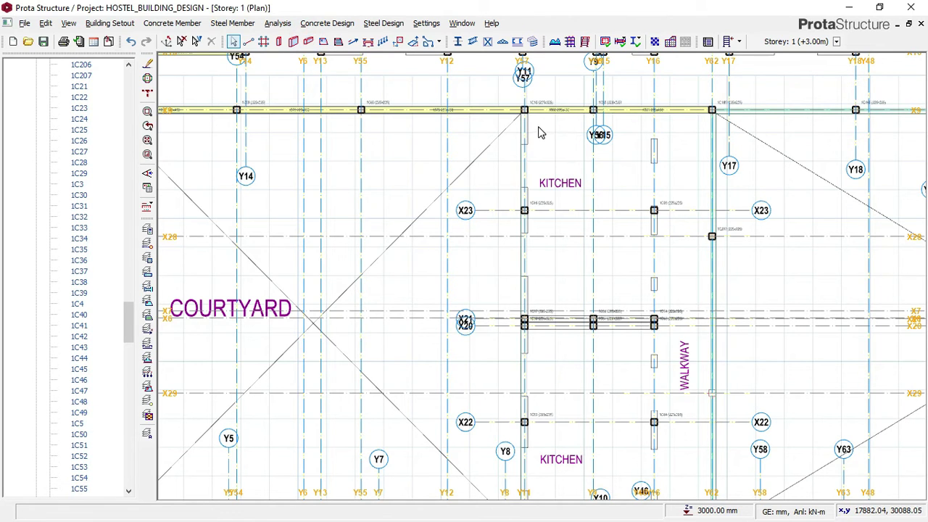
Step: Insert 225x450 mm beams along Y11 from X9 through X23 to X21 on the upper kitchen's courtyard side
key("b")
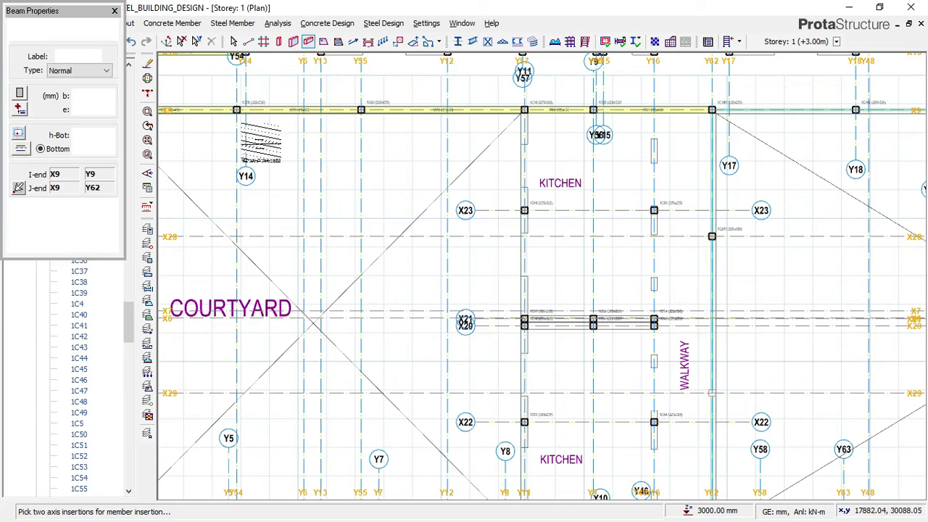
scroll(534, 116, "up", 3)
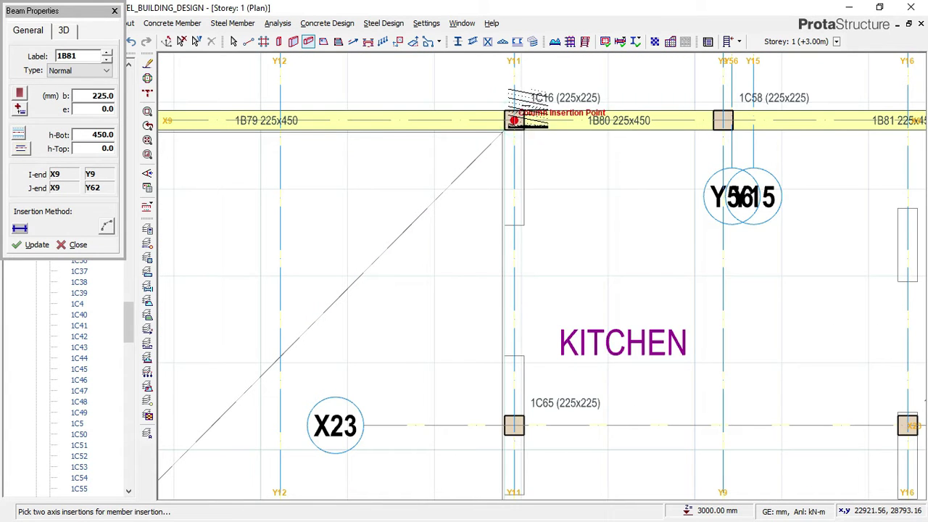
scroll(515, 119, "down", 2)
scroll(523, 124, "down", 2)
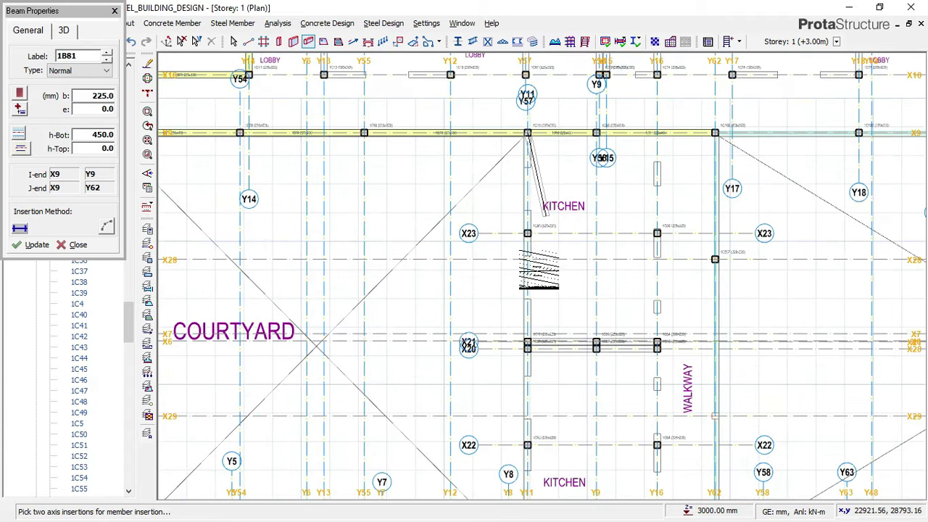
scroll(525, 341, "up", 3)
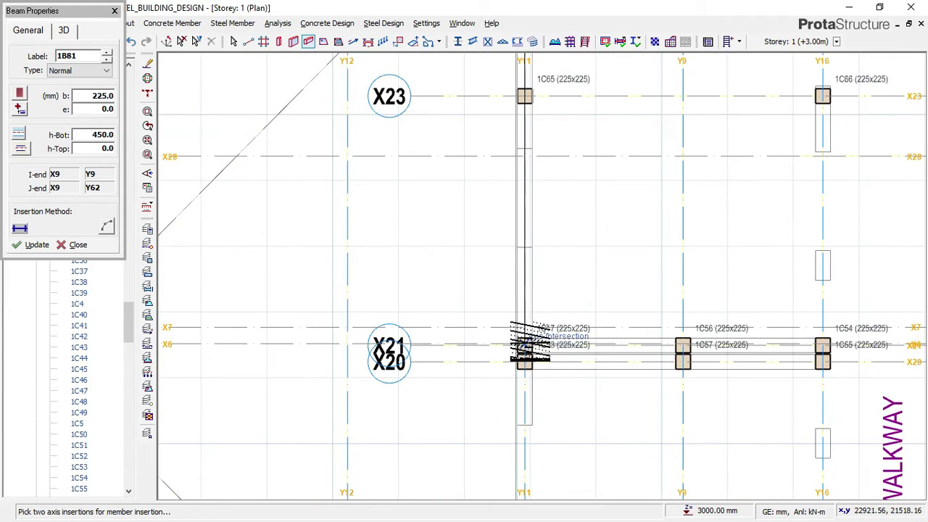
scroll(524, 346, "up", 1)
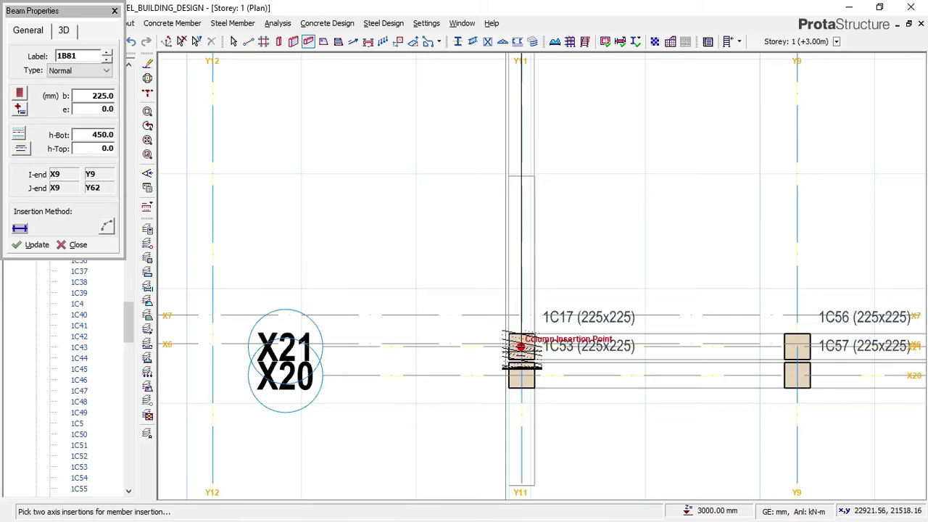
scroll(522, 346, "up", 1)
scroll(520, 345, "up", 1)
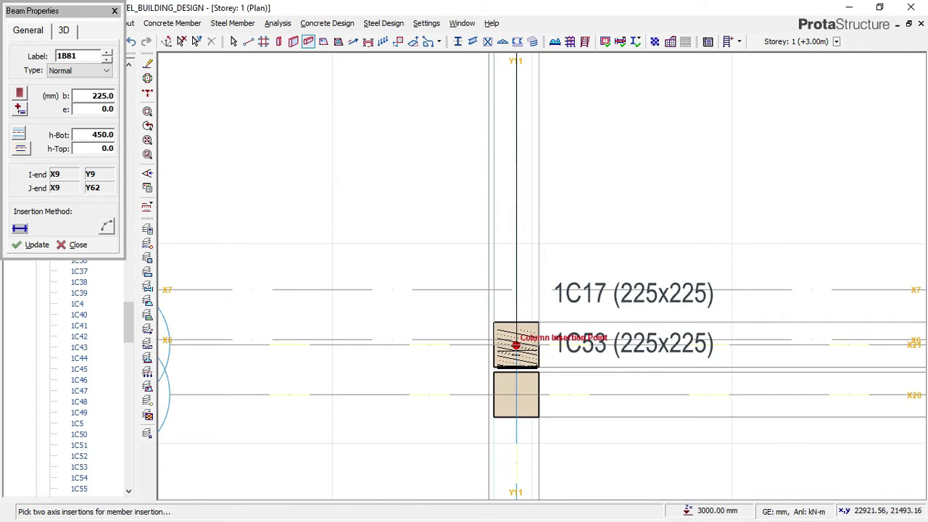
left_click(456, 335)
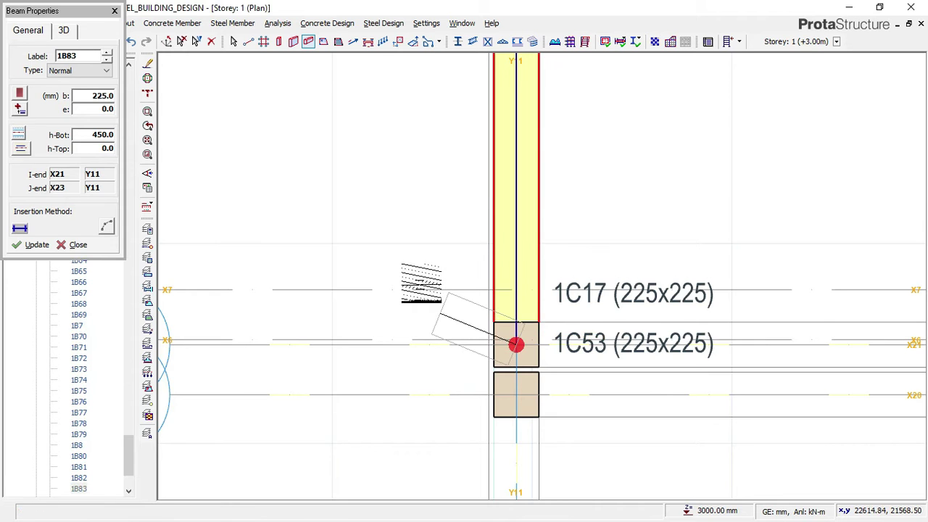
Step: Insert 225x450 mm beams along X21 from Y11 through Y9 to Y16 at the upper kitchen's lower edge
scroll(434, 297, "down", 2)
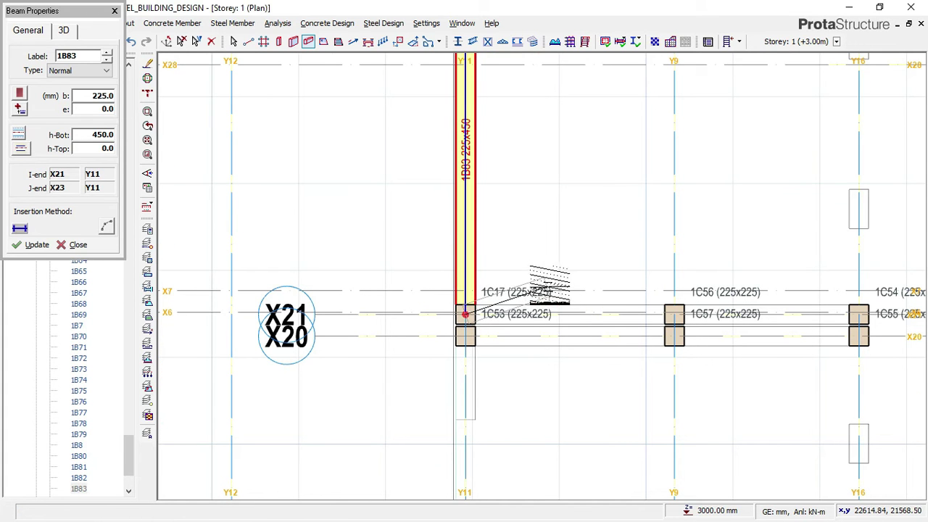
left_click(465, 314)
scroll(464, 313, "down", 2)
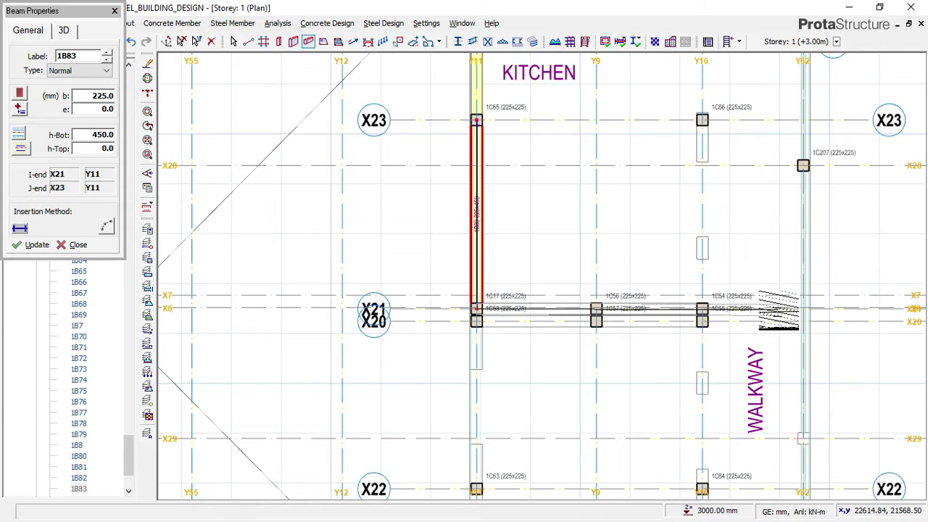
scroll(692, 311, "up", 2)
scroll(689, 310, "up", 1)
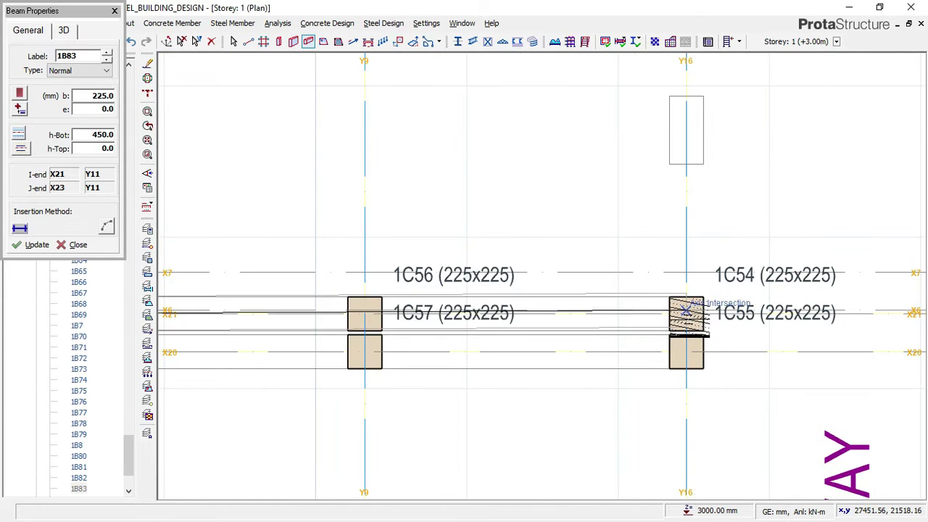
scroll(685, 310, "up", 1)
scroll(685, 311, "up", 1)
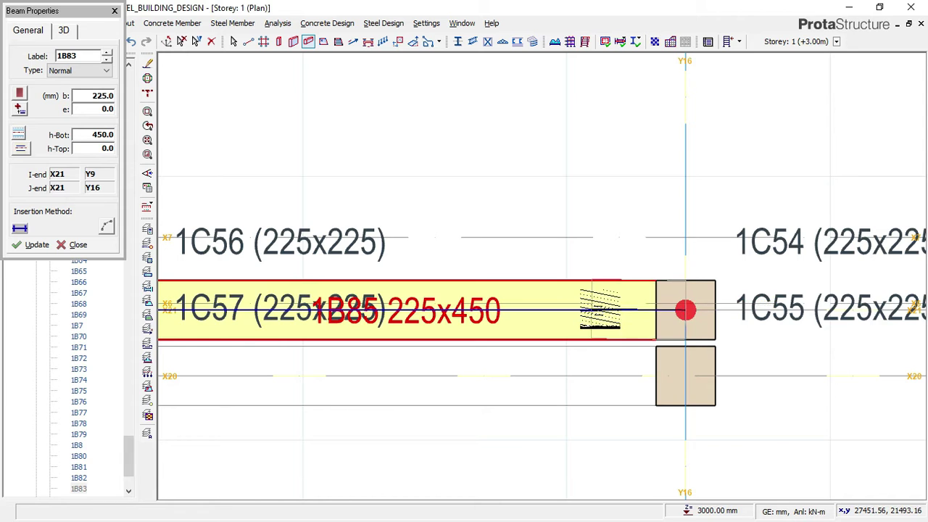
Step: Insert 225x450 mm beams along X20 from Y11 through Y9 to Y16 at the lower kitchen's upper edge
scroll(659, 317, "down", 4)
scroll(663, 319, "down", 2)
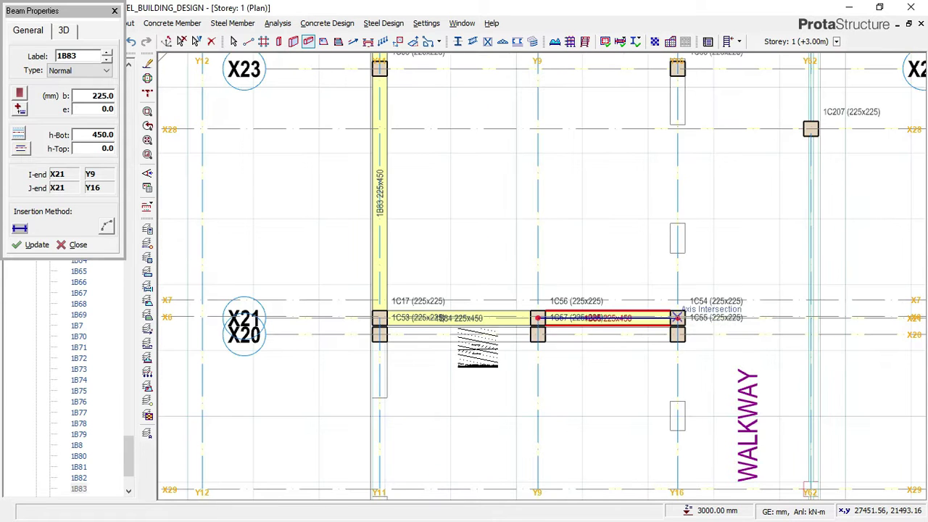
scroll(378, 334, "up", 2)
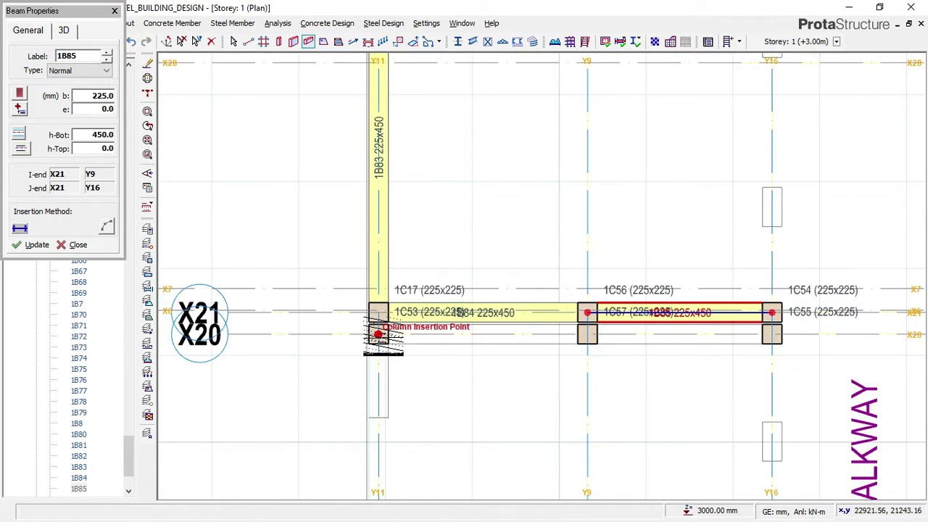
scroll(377, 333, "up", 1)
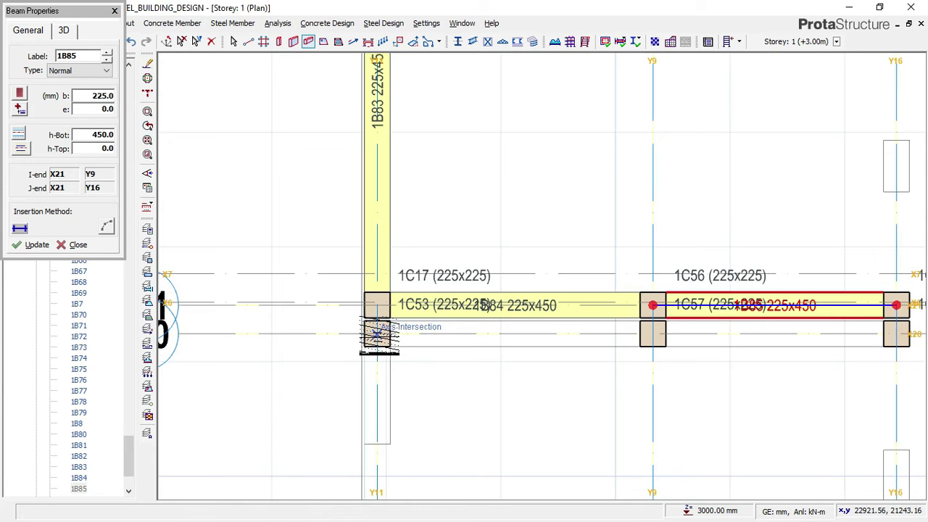
scroll(761, 351, "down", 2)
scroll(761, 352, "up", 1)
scroll(754, 351, "up", 1)
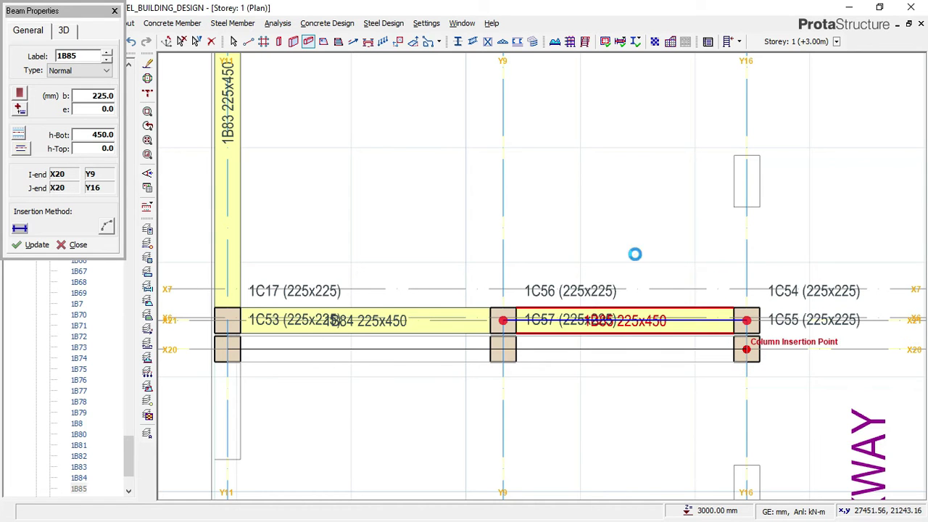
Step: Insert 225x450 mm beams along Y16 from X20 through X22 to X4 on the lower kitchen's walkway side
scroll(569, 183, "down", 2)
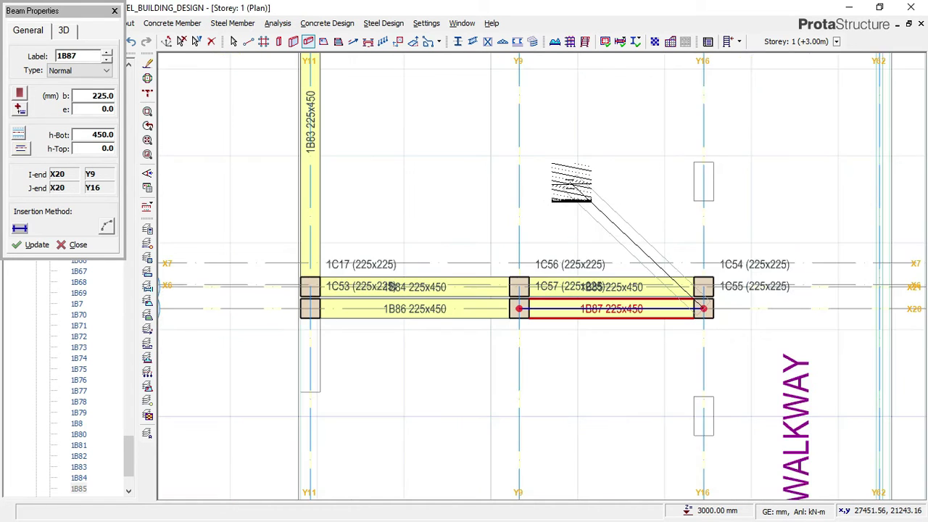
scroll(676, 218, "down", 2)
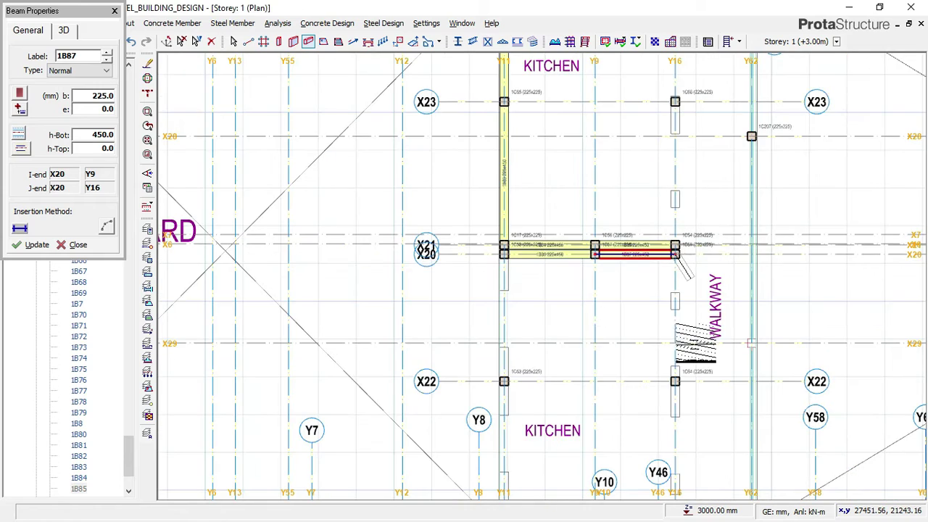
scroll(658, 186, "down", 1)
scroll(658, 187, "down", 1)
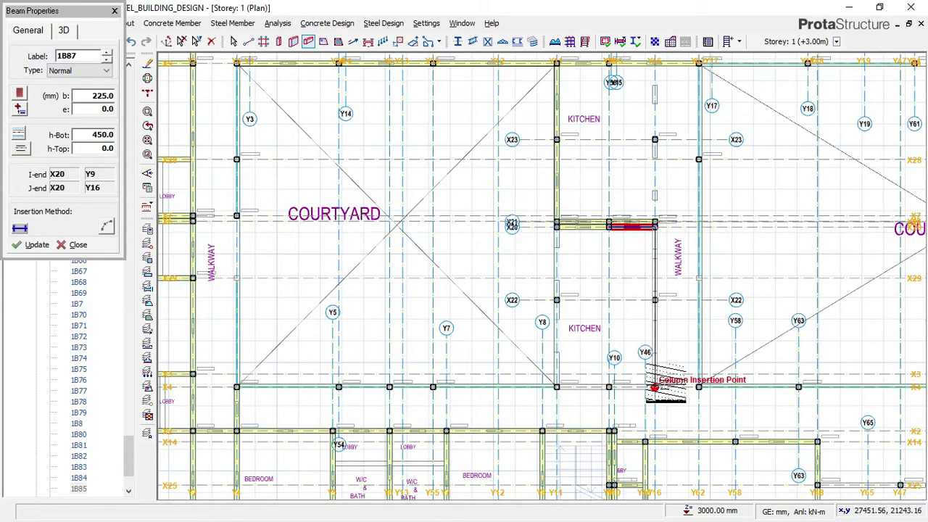
scroll(652, 384, "up", 2)
scroll(648, 389, "up", 1)
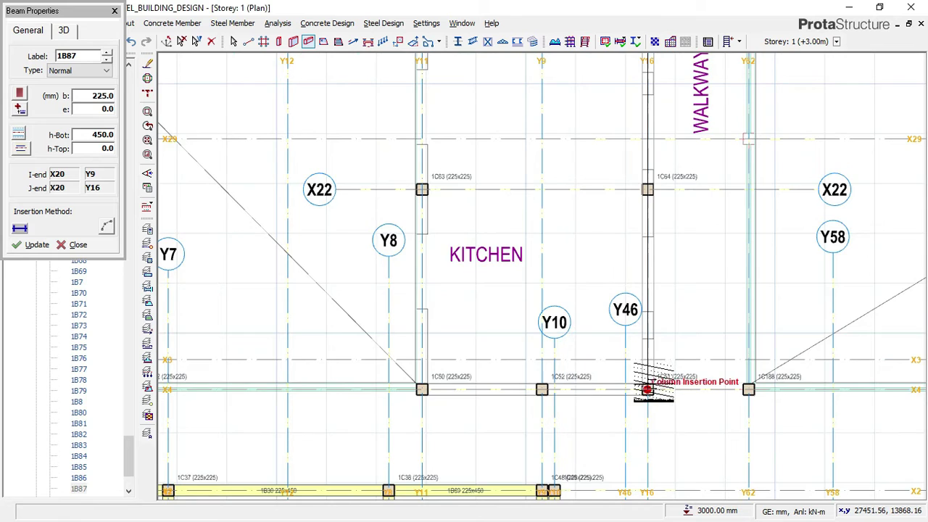
scroll(646, 390, "up", 1)
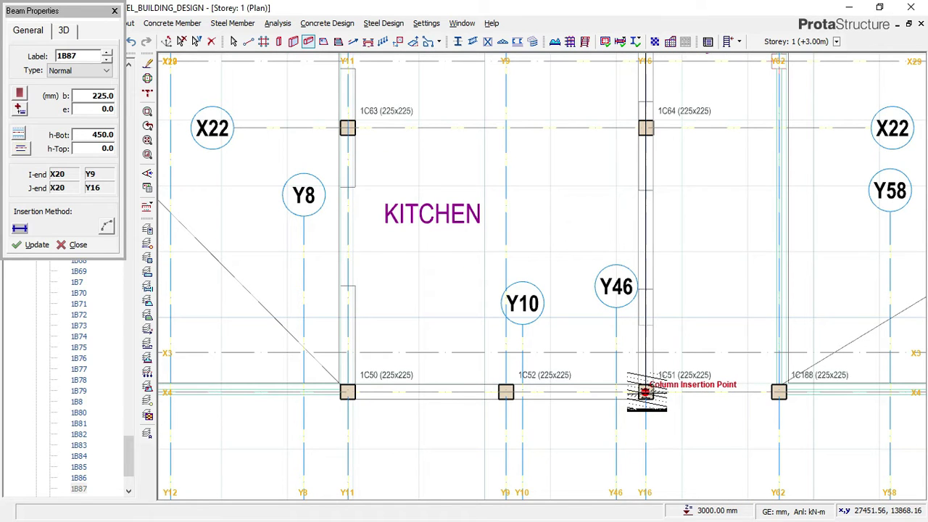
left_click(647, 392)
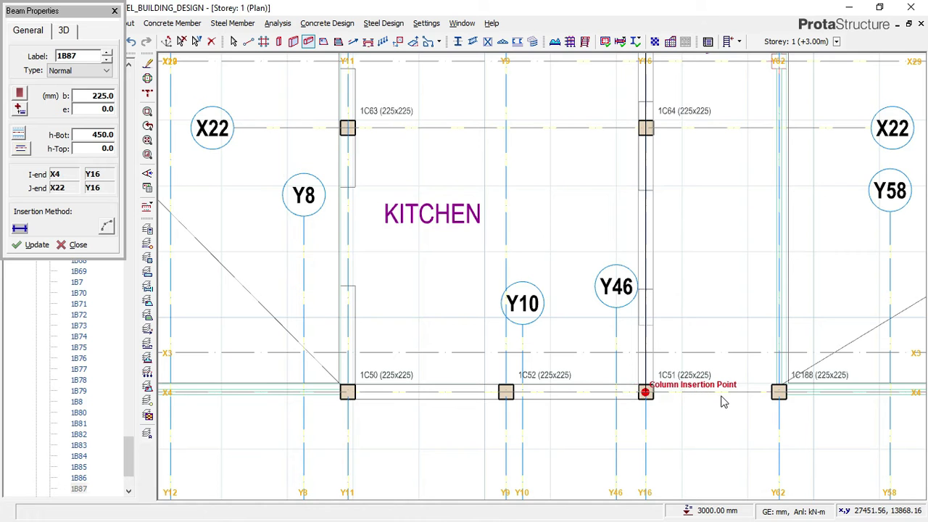
Step: Begin a 225x450 mm beam along Y11 at the X20 column on the lower kitchen's courtyard side
scroll(699, 373, "down", 3)
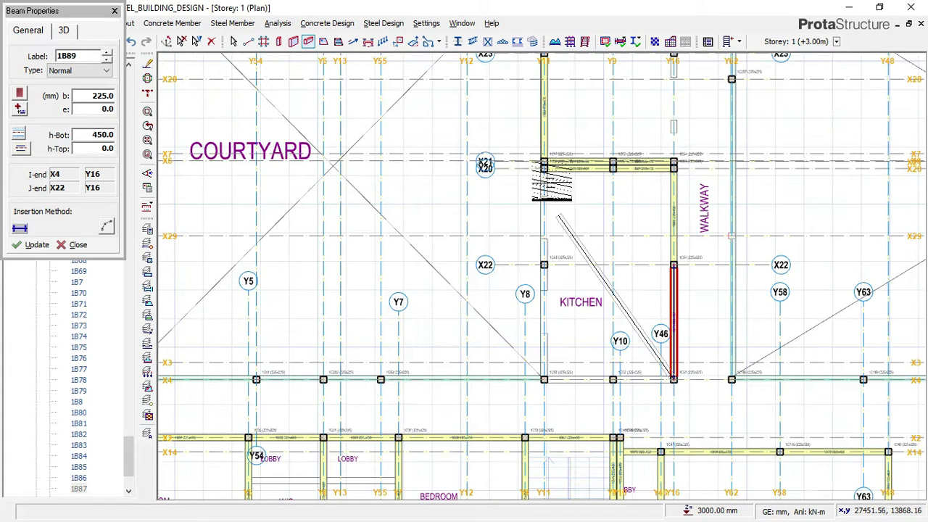
scroll(543, 168, "up", 2)
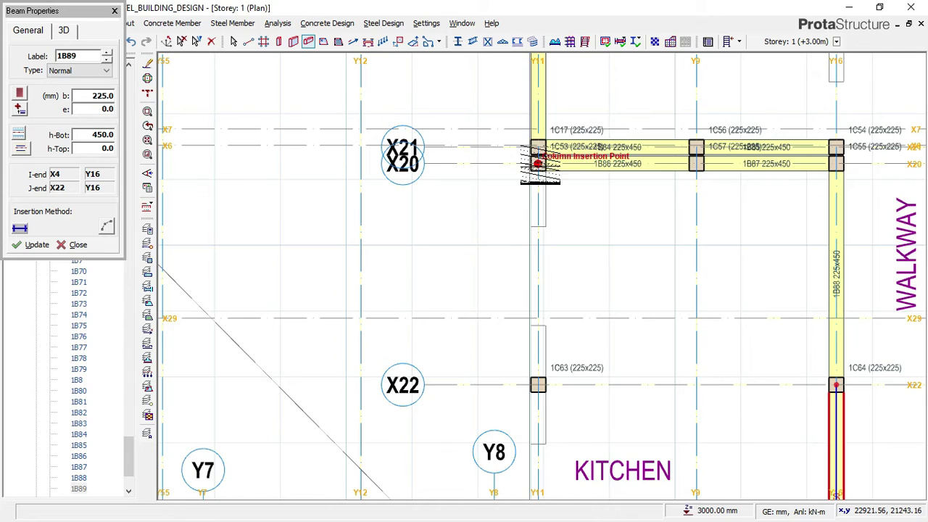
Step: Insert 225x450 beams along axis Y11 from X20 to X4 and along axis X4 between Y16 and Y11 around the kitchen
scroll(522, 120, "down", 3)
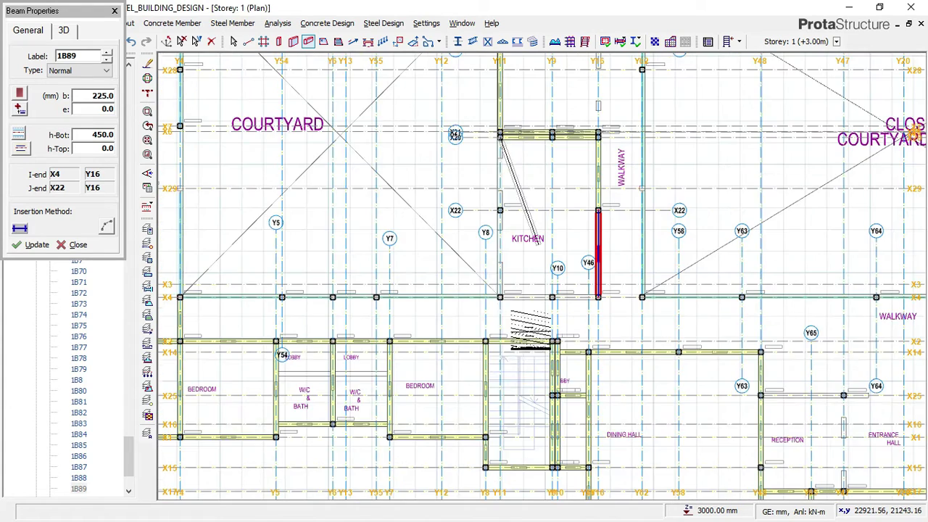
scroll(500, 337, "up", 3)
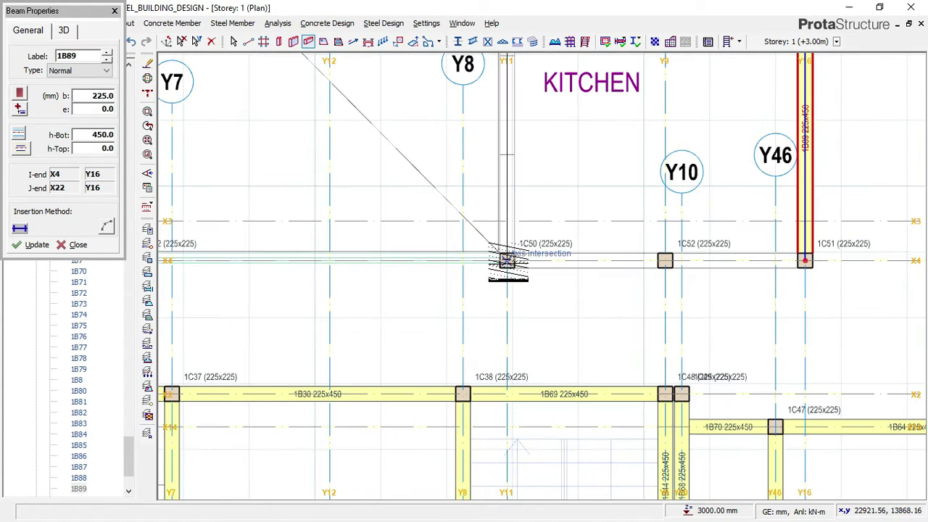
left_click(508, 261)
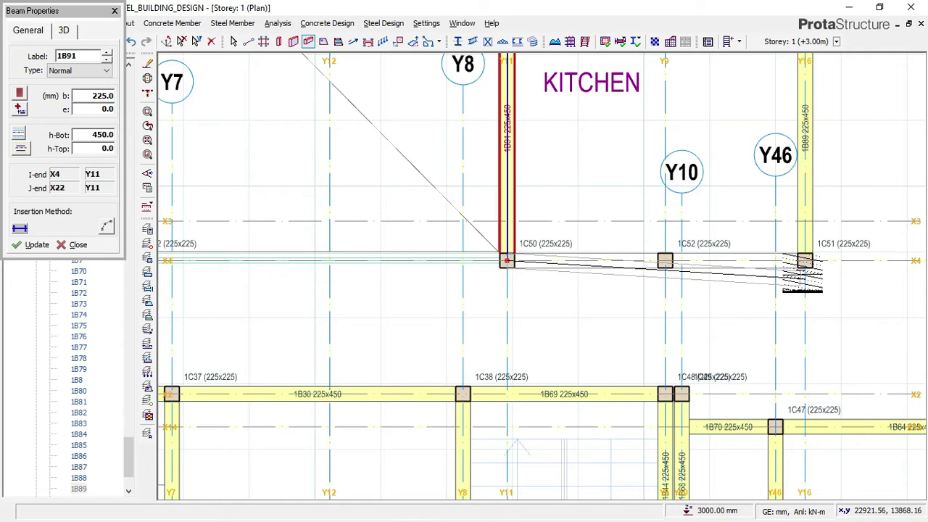
left_click(805, 260)
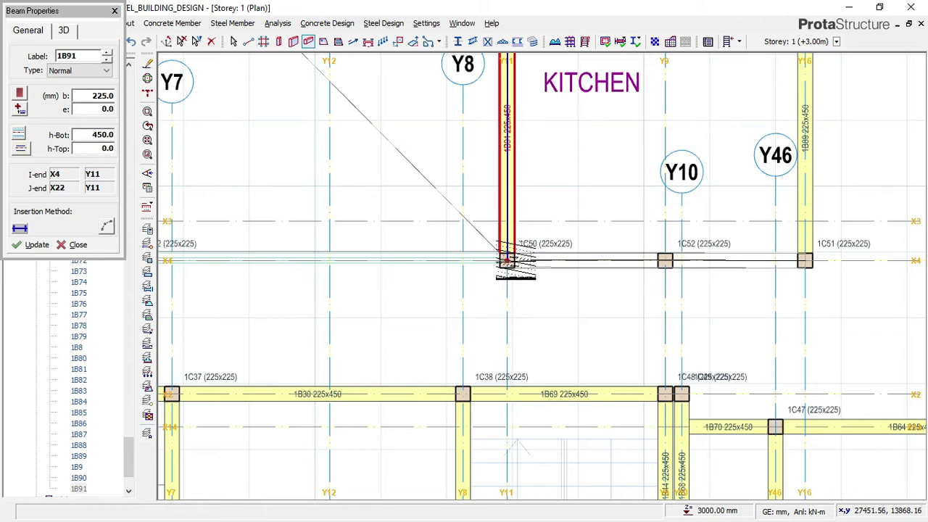
left_click(506, 259)
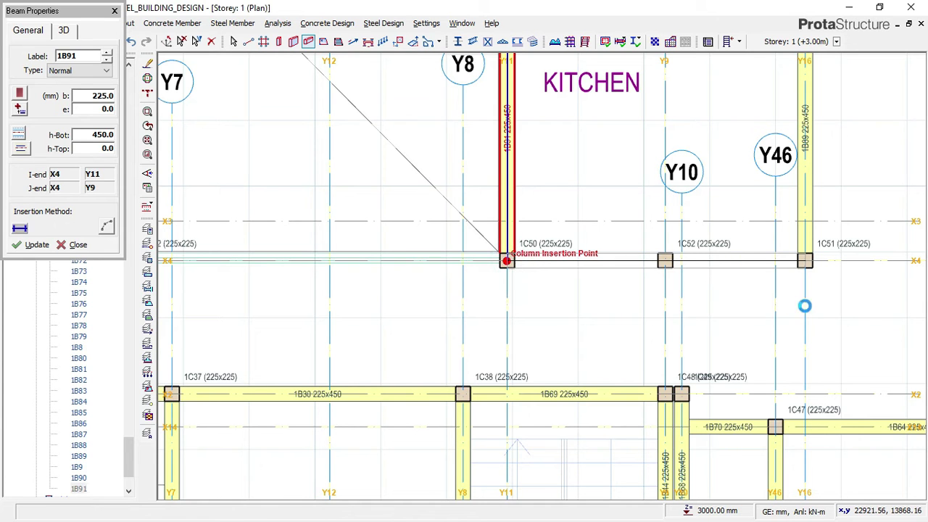
Step: Insert 225x450 beams along axis X4 from Y11 to Y55 and on to Y4 beside the courtyard
scroll(789, 321, "down", 3)
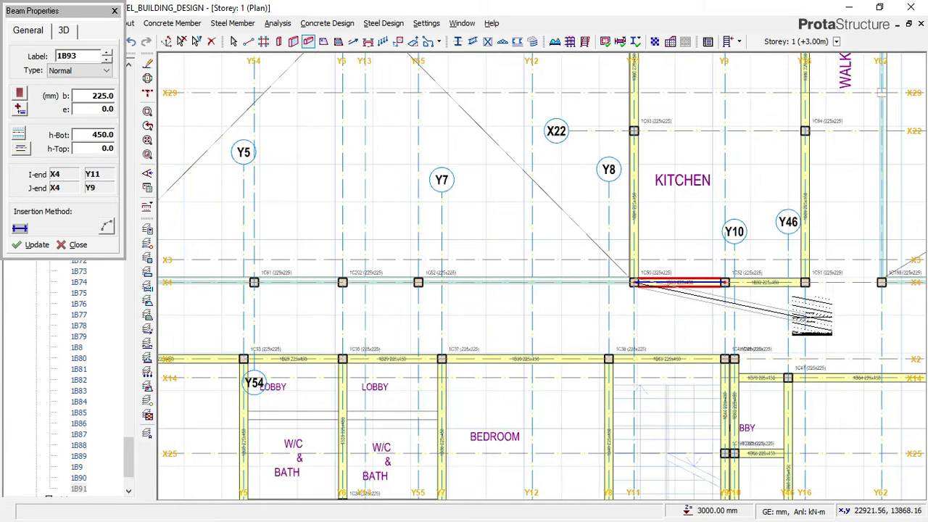
scroll(418, 283, "up", 1)
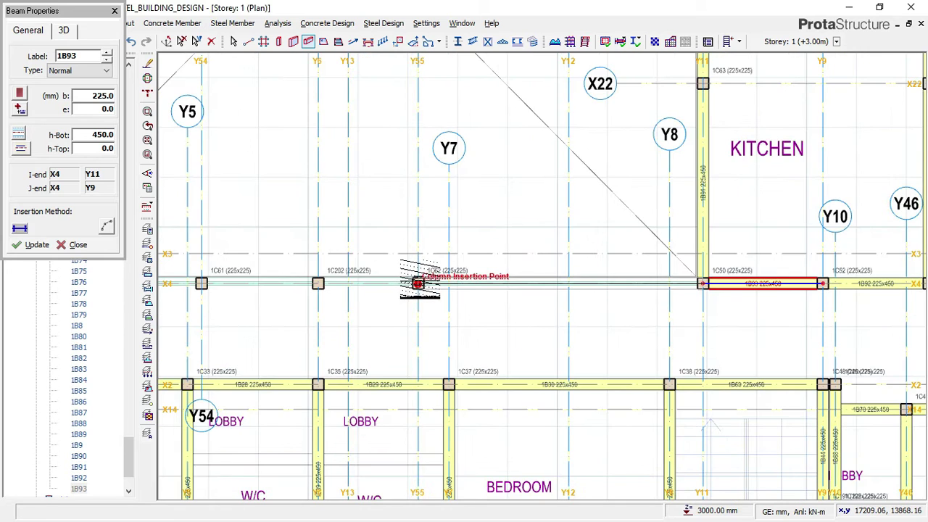
scroll(417, 284, "up", 1)
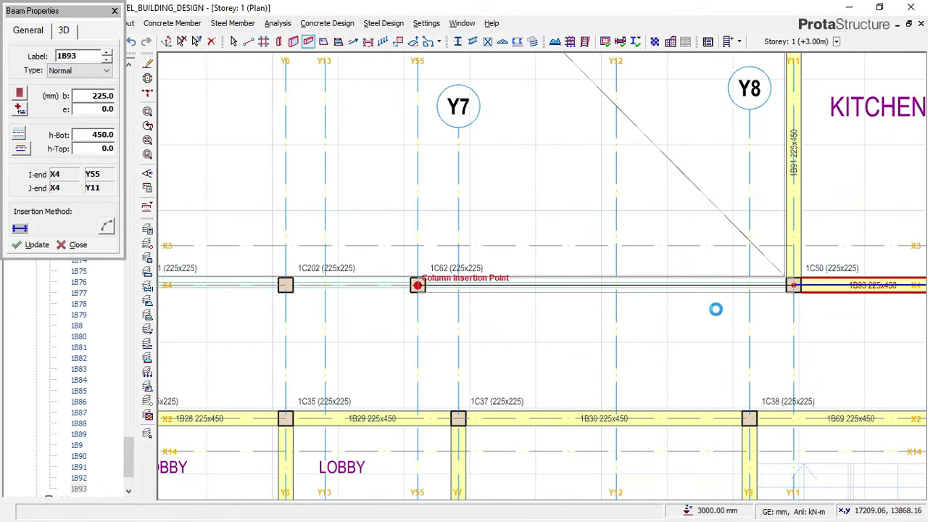
left_click(797, 312)
scroll(797, 305, "down", 2)
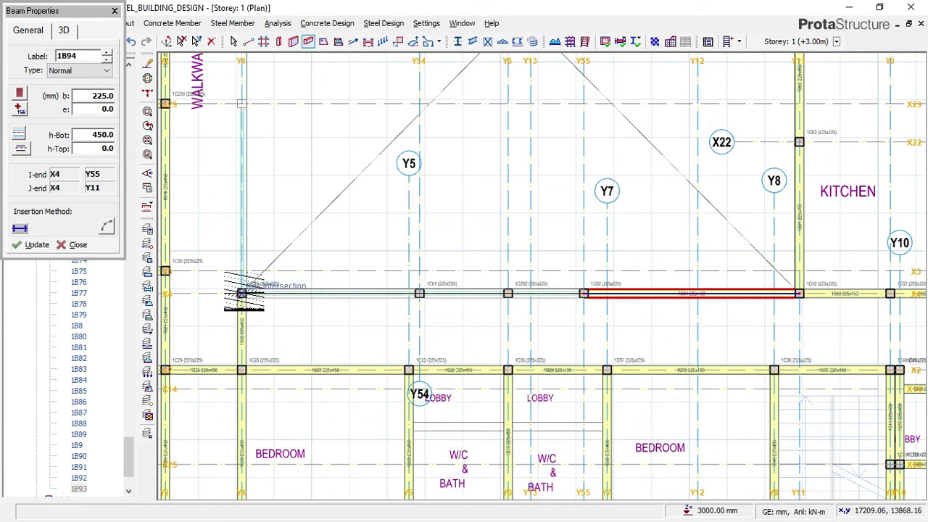
scroll(244, 293, "up", 1)
left_click(242, 294)
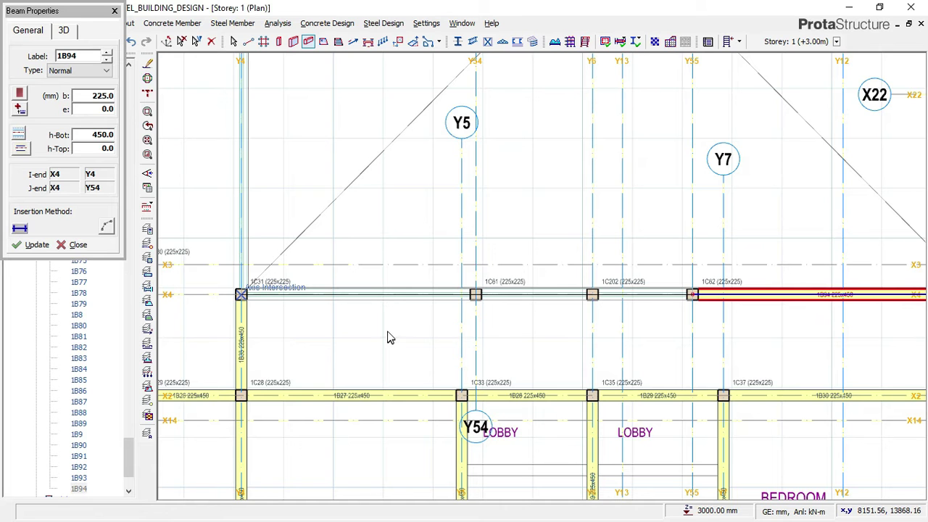
Step: Place a 225x225 column at the intersection of axes X29 and Y4
scroll(391, 311, "down", 2)
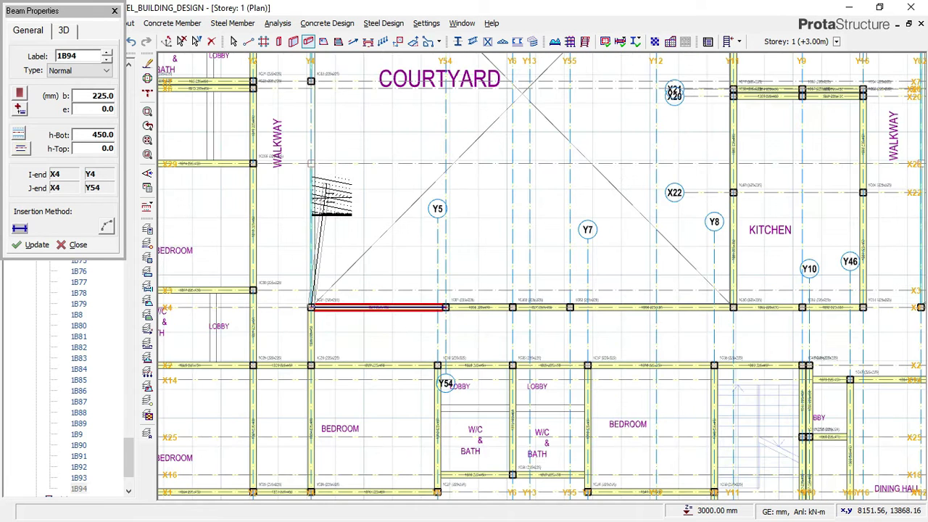
middle_click_drag(329, 192, 348, 260)
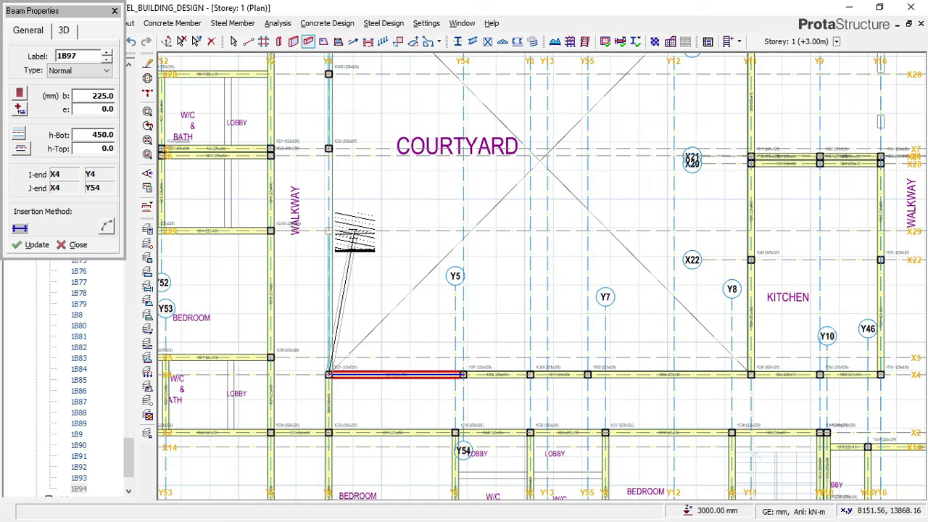
scroll(354, 232, "up", 5)
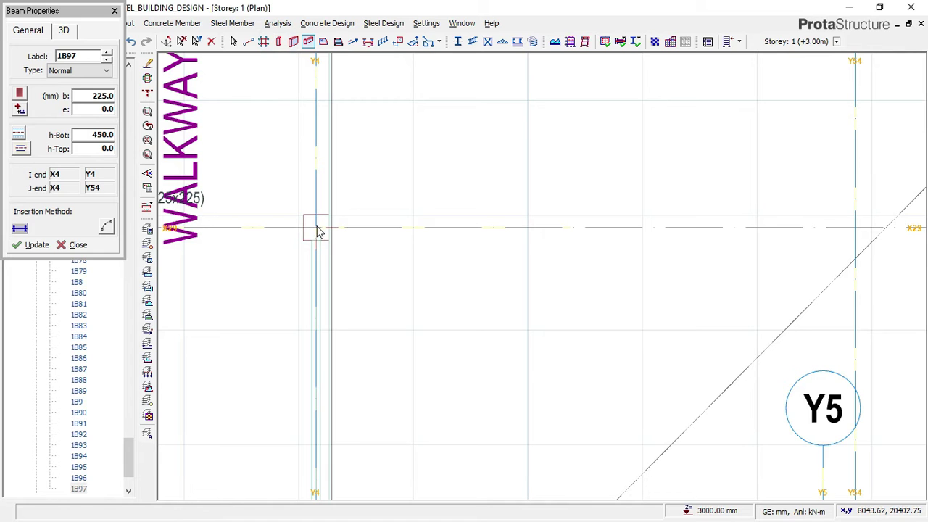
key("c")
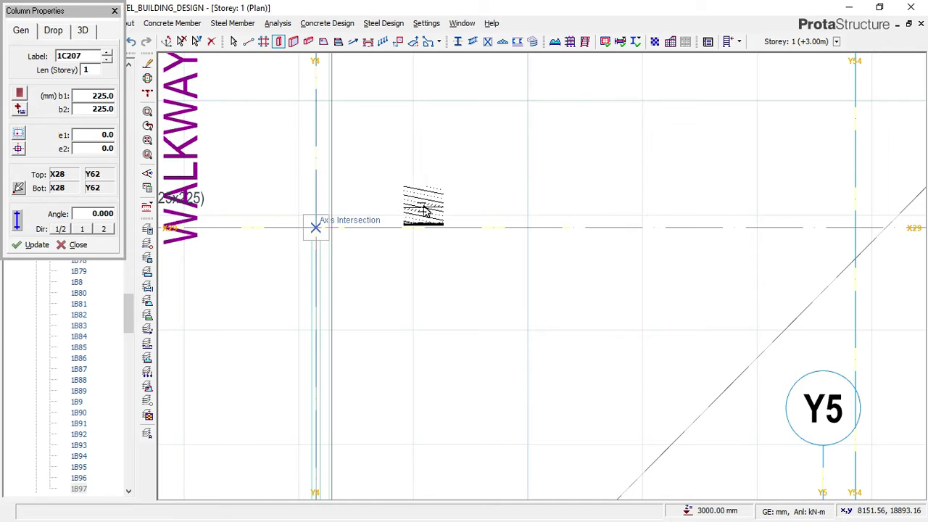
left_click(424, 210)
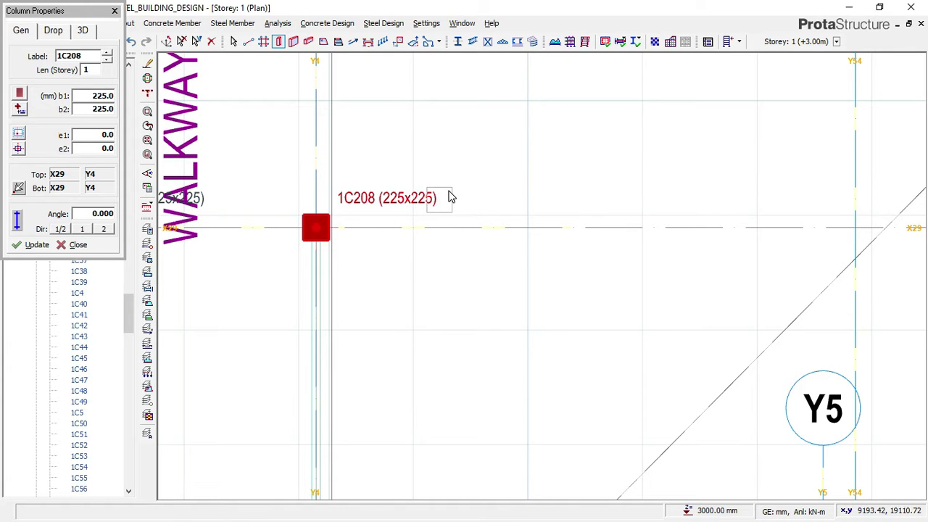
key("Escape")
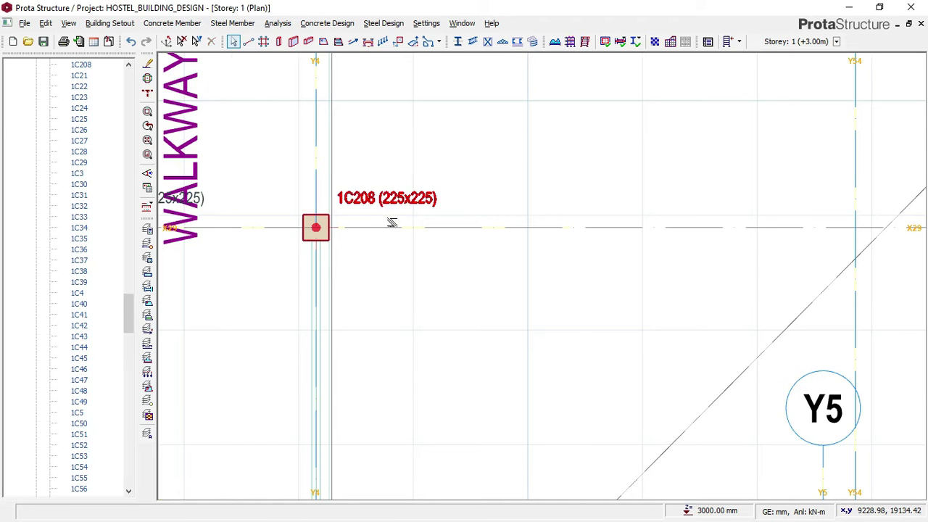
Step: Insert 225x450 beams along axis Y4 from X4 to X9 between the walkway and the courtyard
scroll(389, 225, "down", 3)
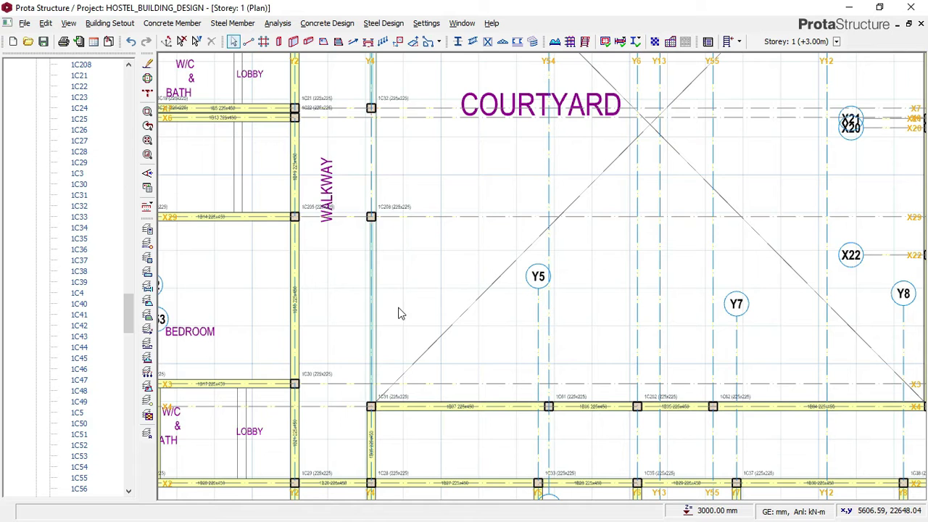
key("b")
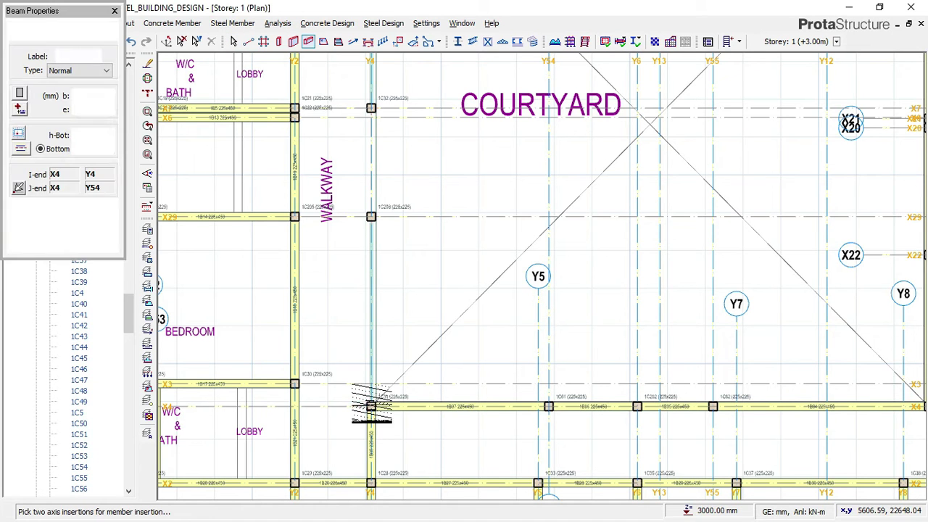
scroll(370, 408, "up", 2)
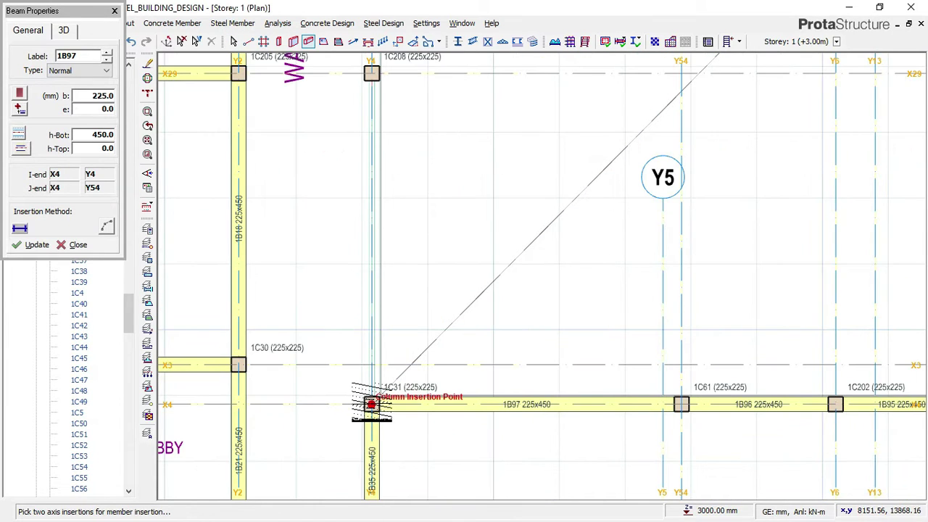
scroll(372, 402, "down", 2)
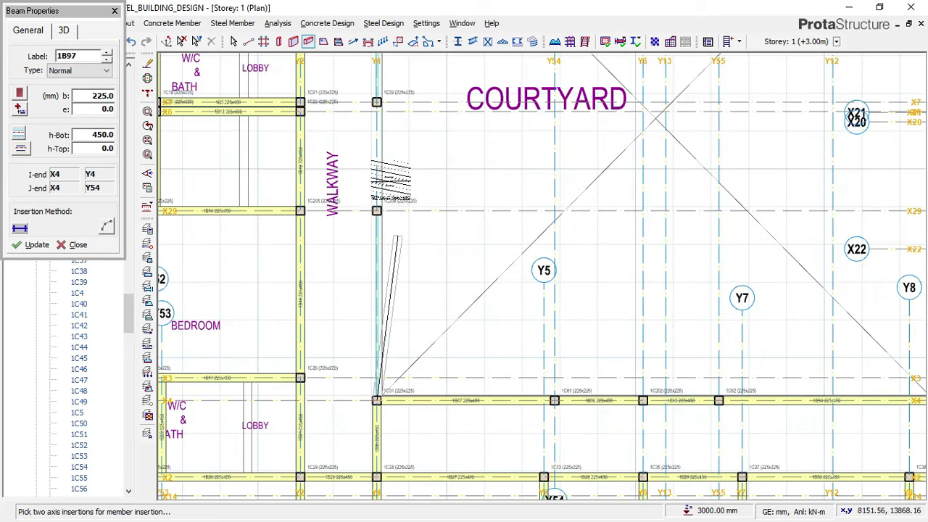
middle_click_drag(424, 197, 444, 369)
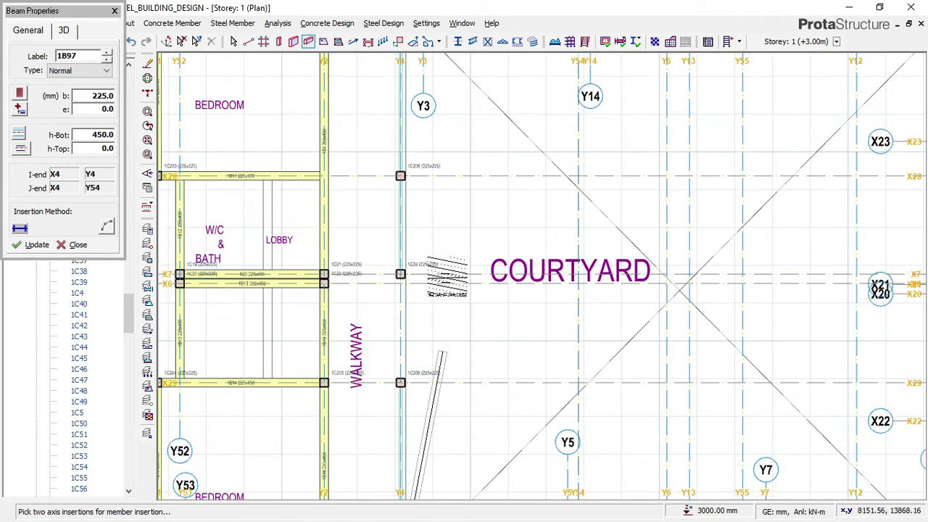
middle_click_drag(449, 229, 457, 468)
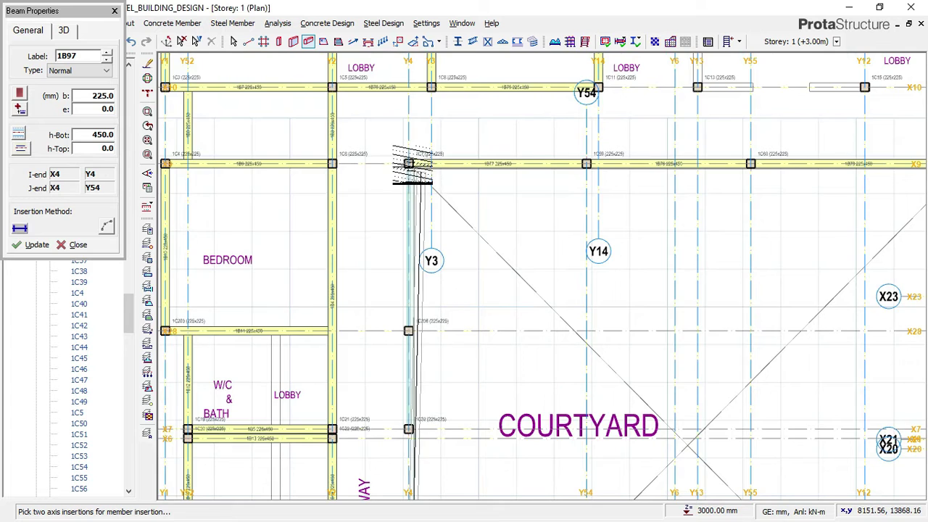
scroll(409, 164, "up", 2)
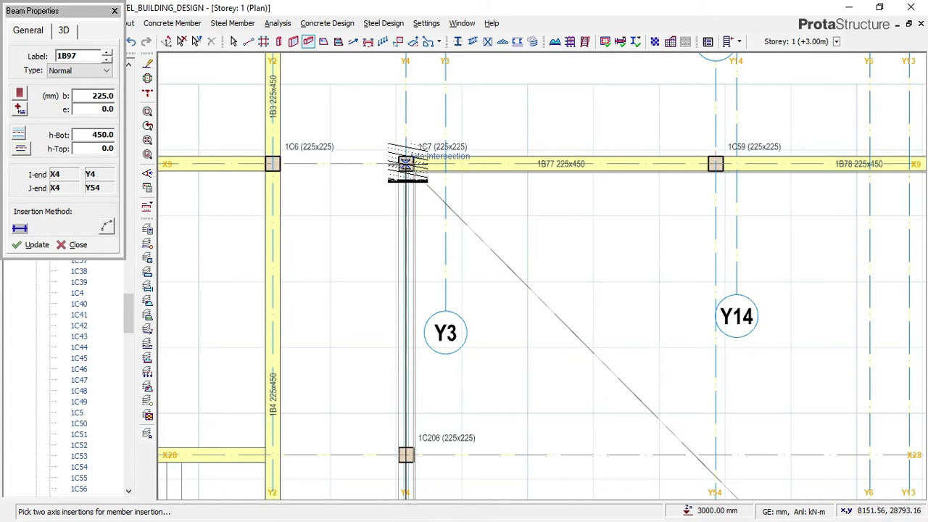
left_click(406, 164)
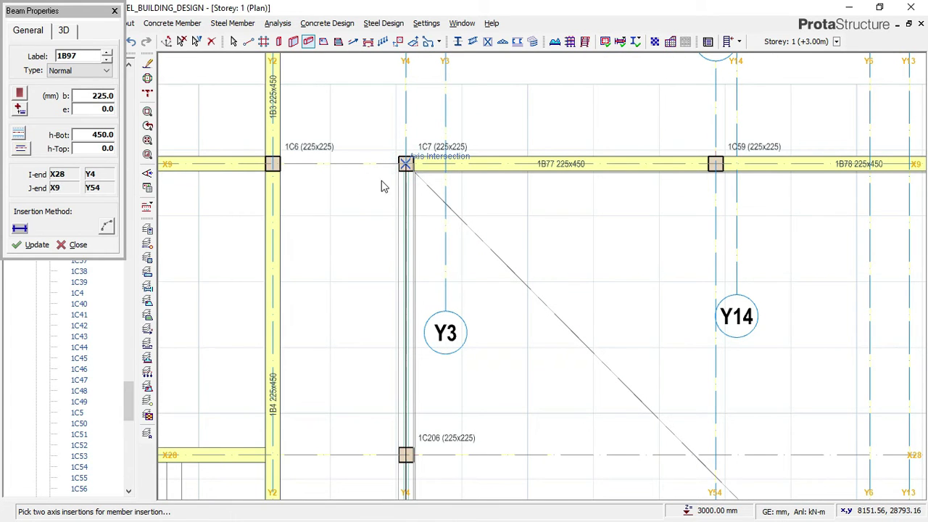
left_click(428, 180)
Step: Insert a 225x450 beam along axis X9 between Y4 and Y2
scroll(471, 178, "down", 2)
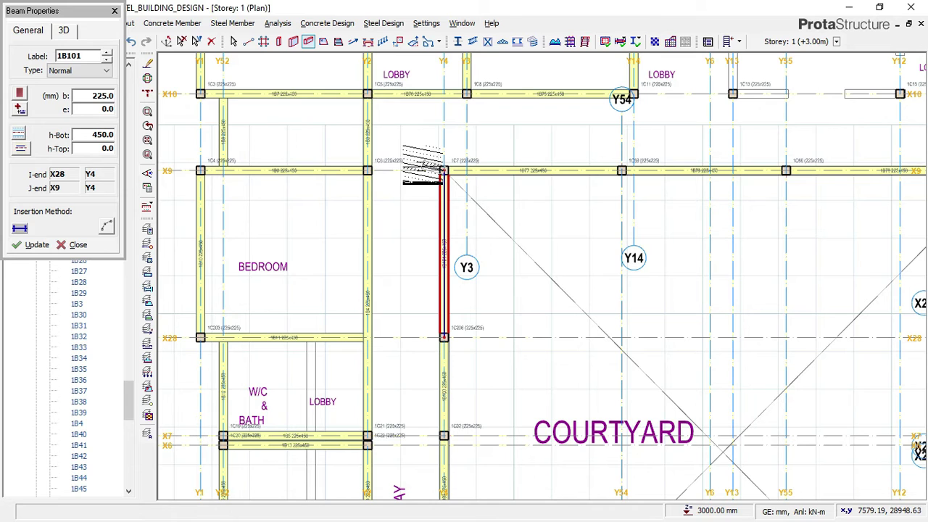
scroll(369, 171, "up", 2)
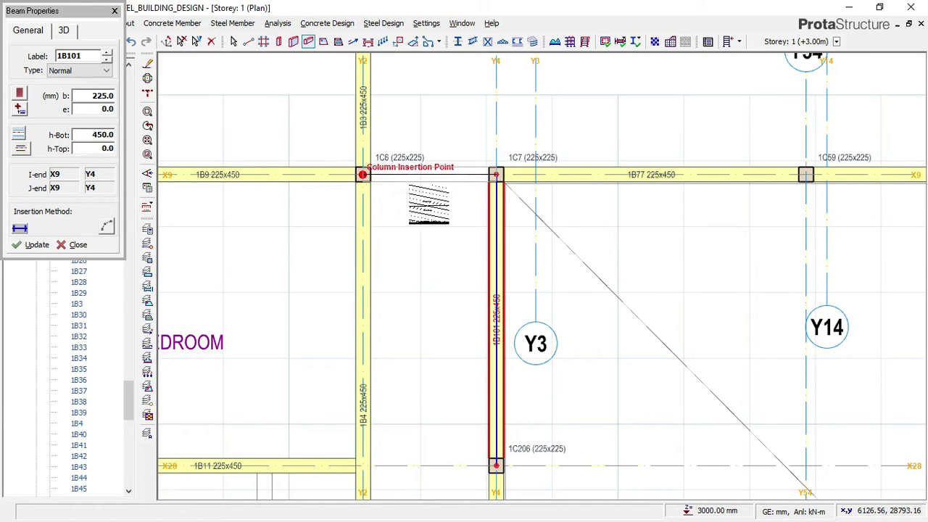
left_click(417, 223)
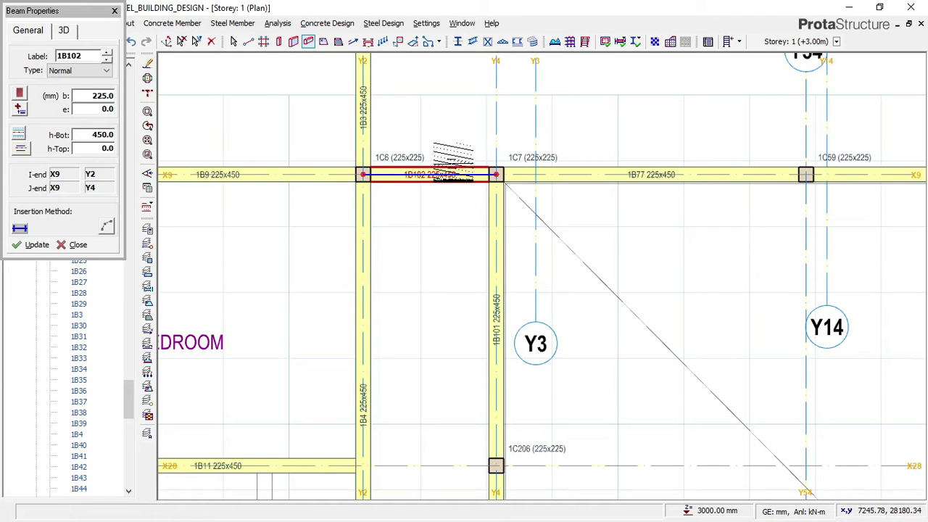
Step: Insert a 225x450 beam across the walkway along axis X7 from Y2 to Y4
scroll(457, 163, "down", 2)
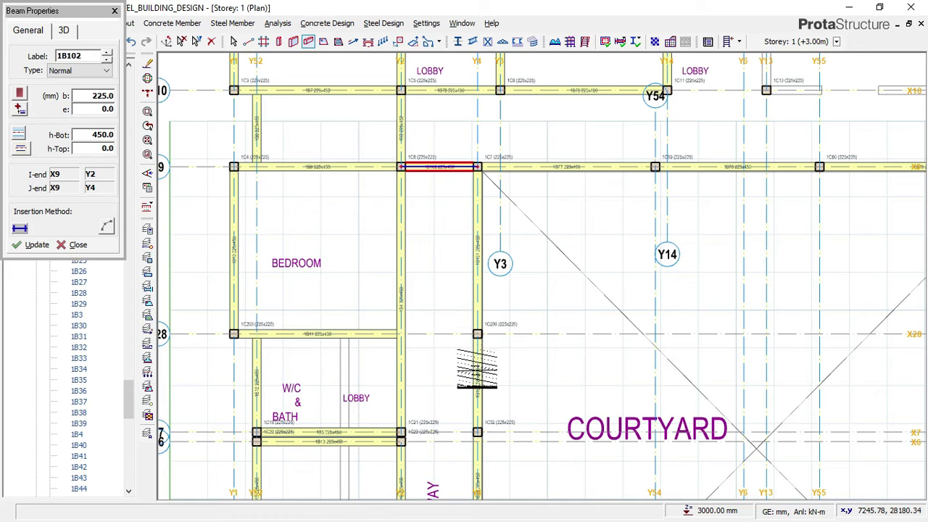
middle_click_drag(497, 352, 456, 254)
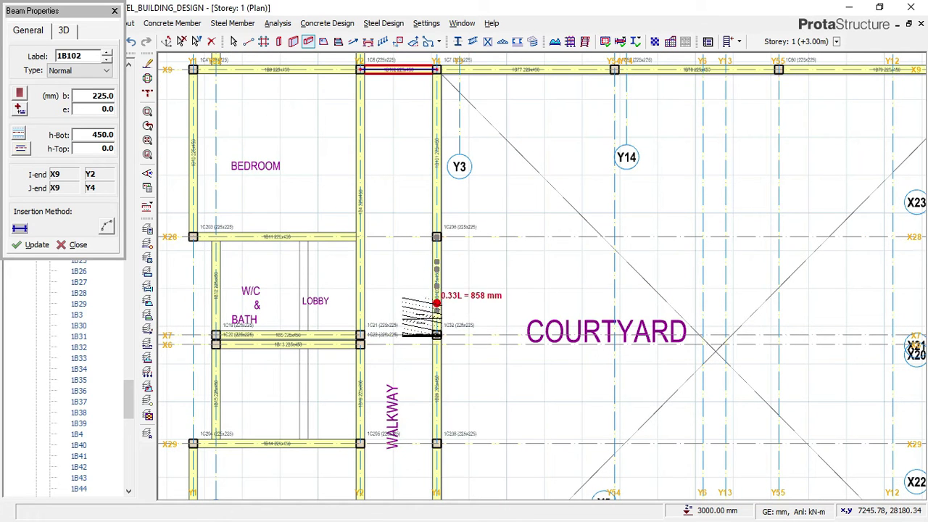
scroll(360, 334, "up", 2)
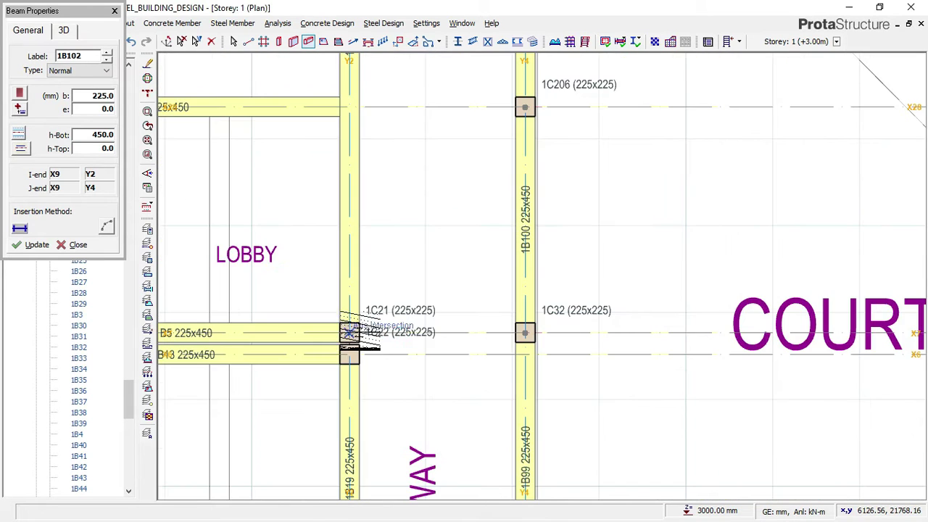
left_click(349, 332)
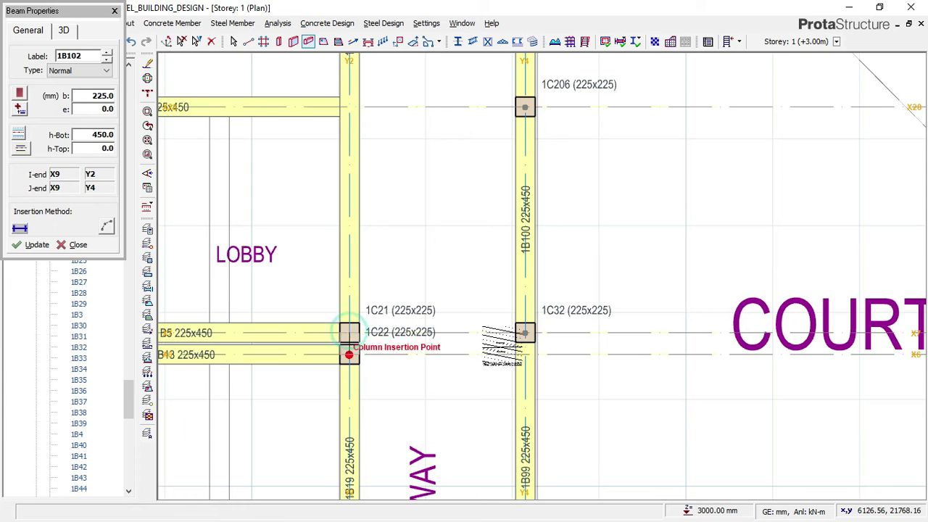
left_click(524, 332)
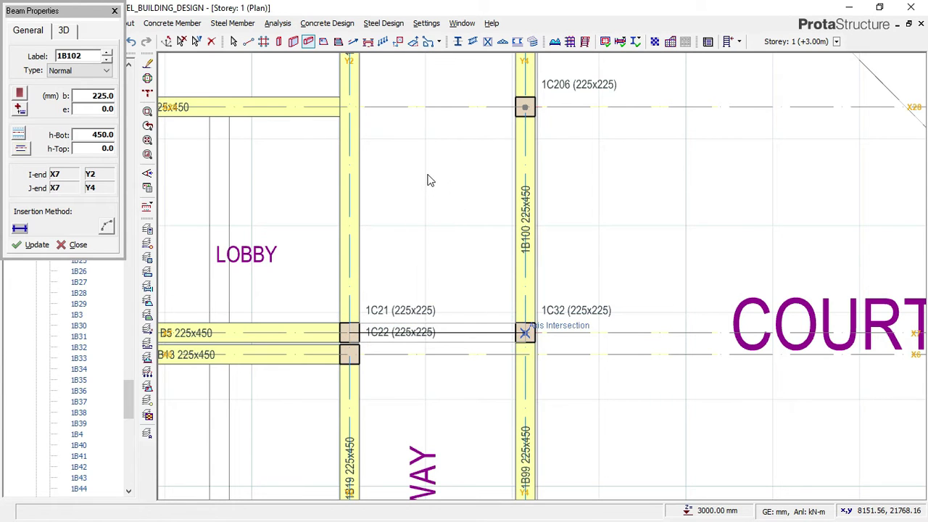
Step: Undo the beam inserted across the walkway along axis X7 between Y2 and Y4
scroll(428, 180, "down", 1)
scroll(428, 180, "down", 1)
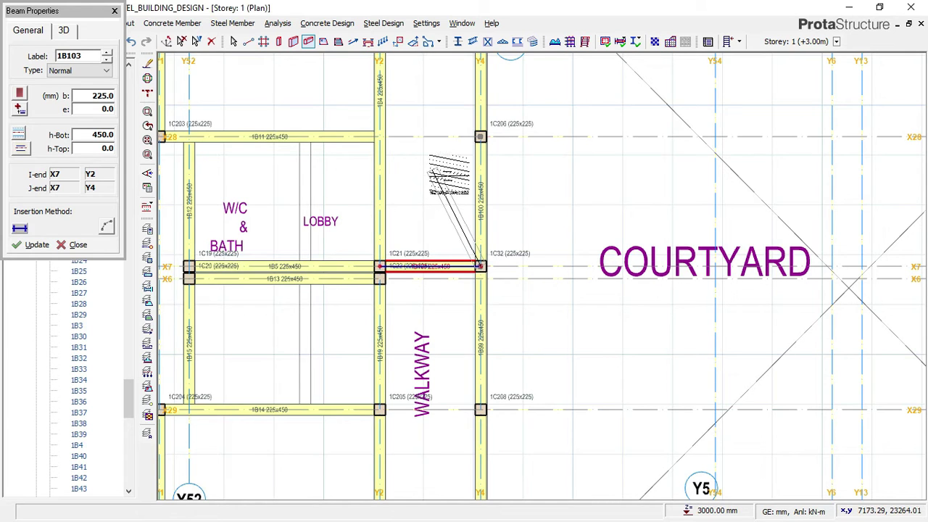
scroll(431, 167, "down", 1)
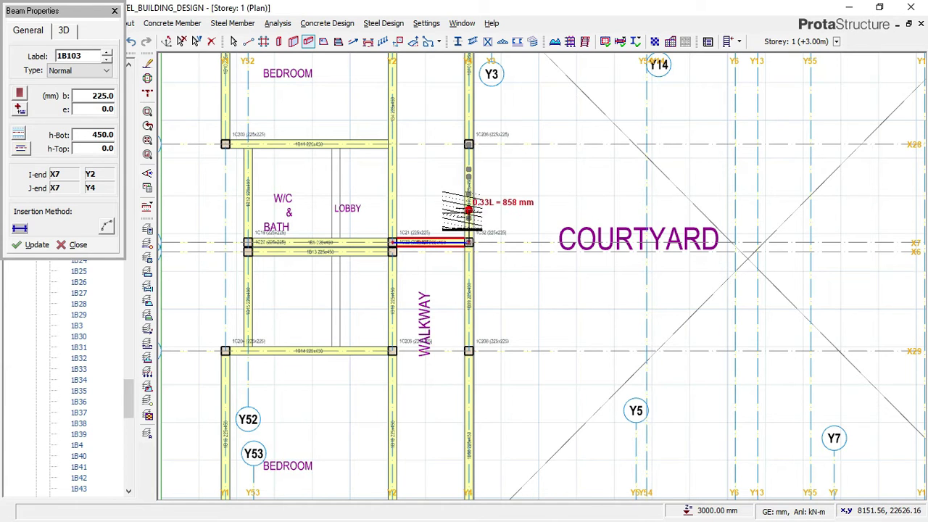
left_click(468, 209)
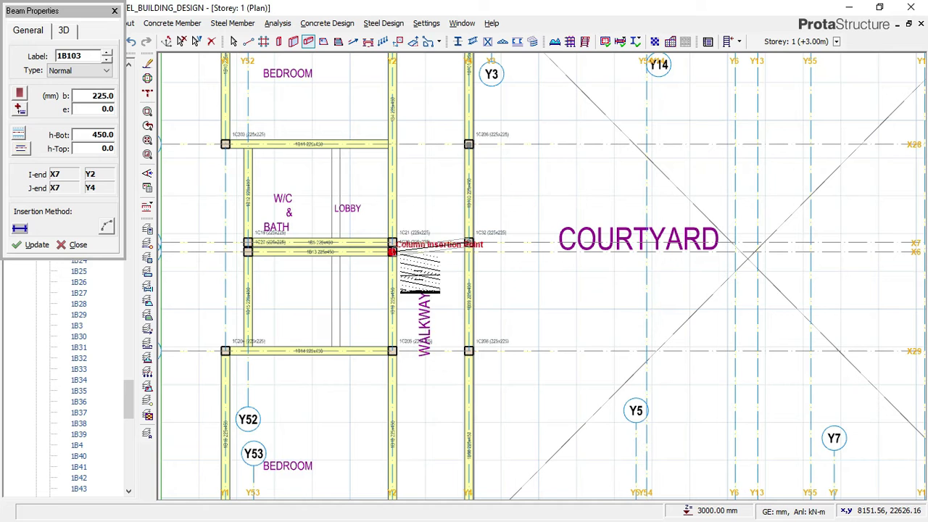
Step: Insert a 225x450 beam across the walkway along axis X29 from Y2 to Y4
scroll(395, 352, "up", 1)
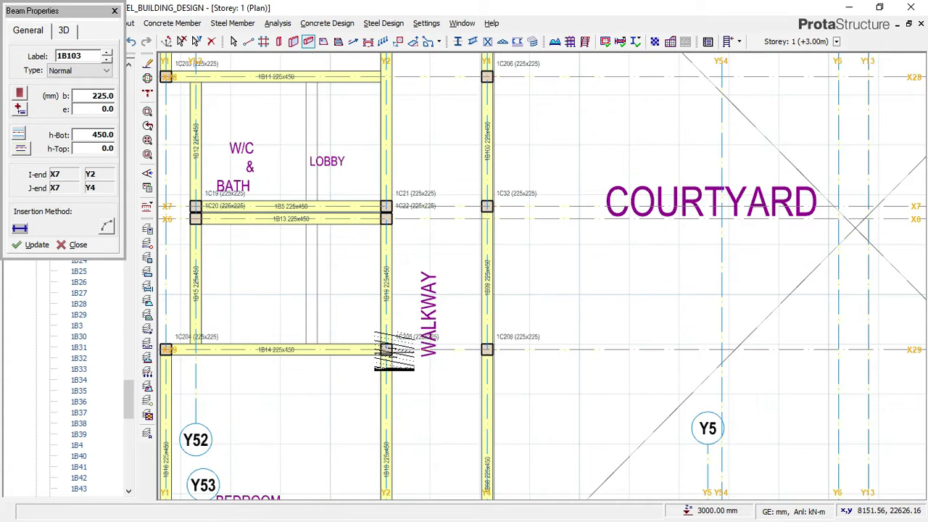
left_click(386, 350)
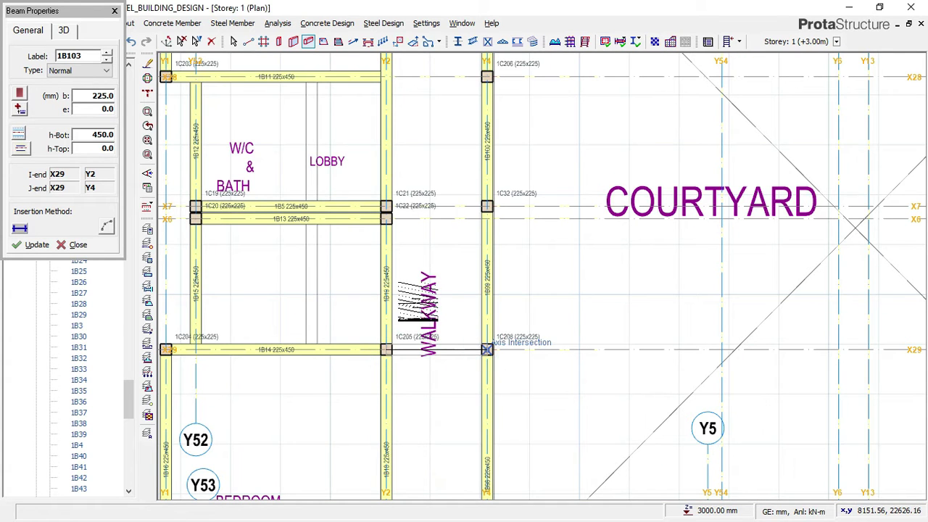
left_click(470, 241)
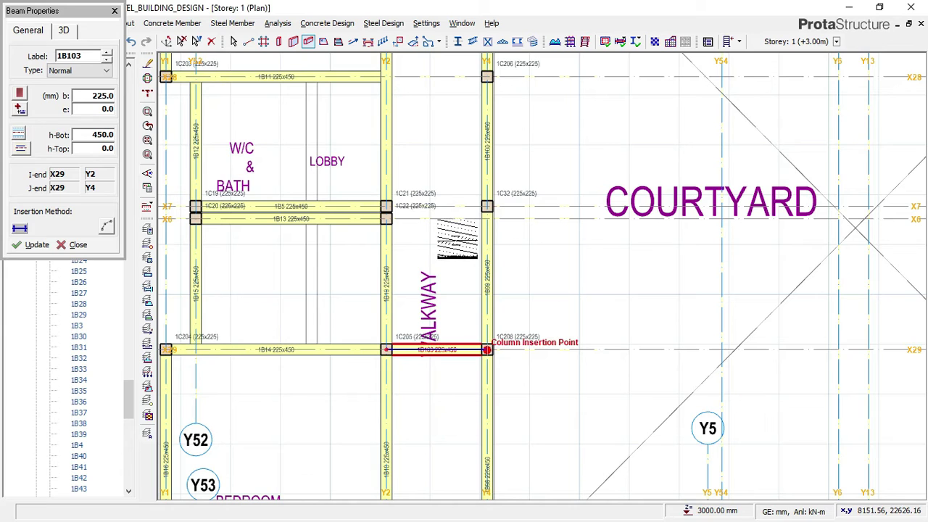
Step: Insert a 225x450 beam along axis X4 between Y4 and Y2, continuing the courtyard edge beam across the walkway
scroll(467, 239, "down", 2)
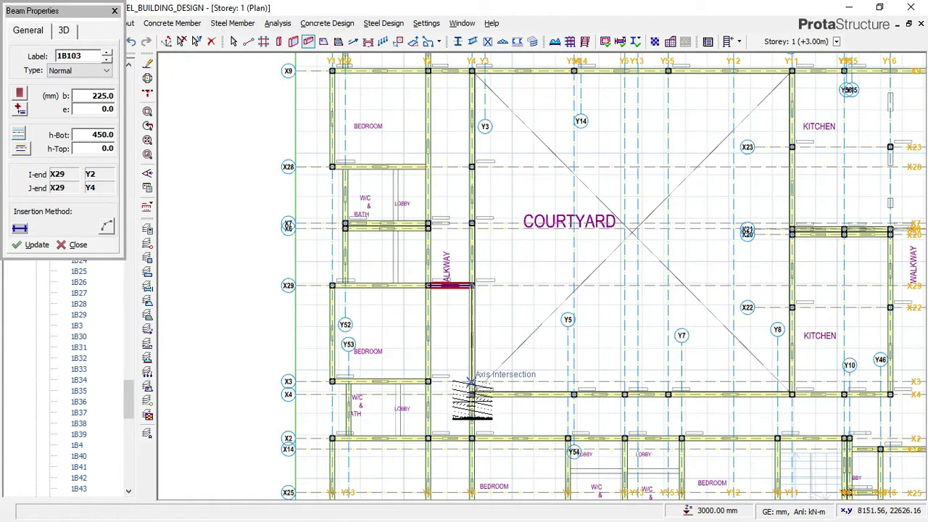
scroll(472, 383, "up", 3)
left_click(474, 383)
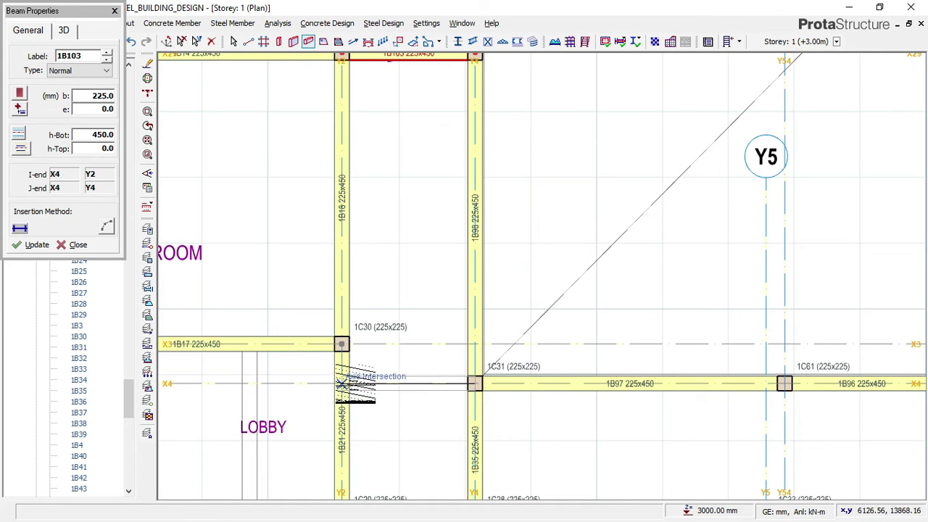
left_click(401, 384)
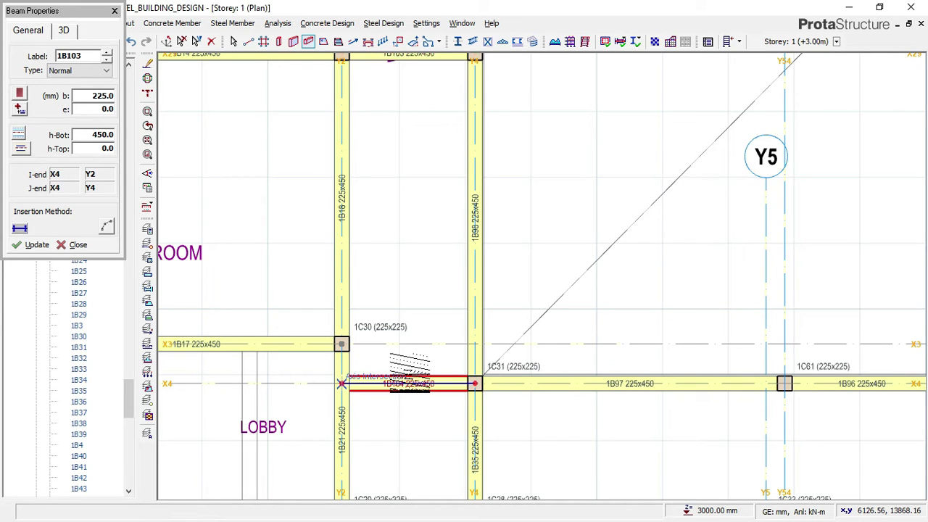
Step: Insert a 225x450 beam across the walkway along axis X28 from Y2 to Y4
scroll(401, 384, "down", 2)
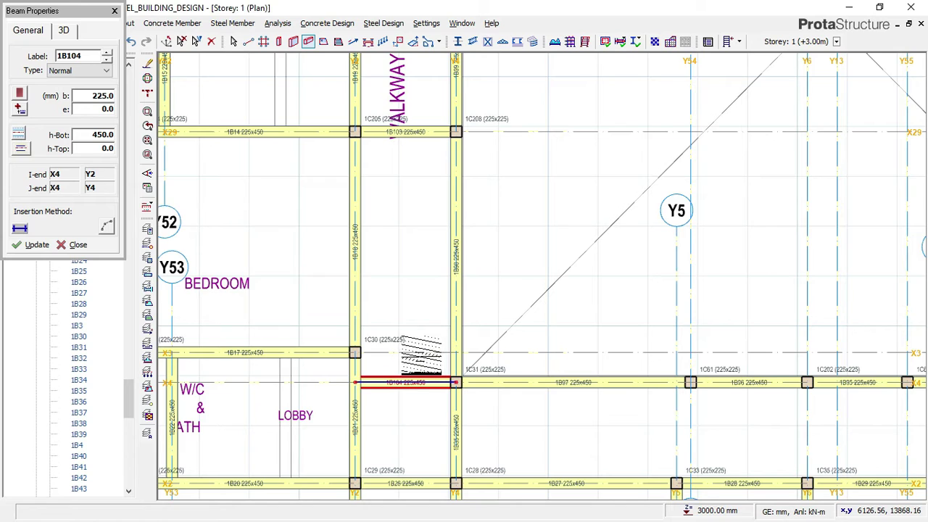
scroll(408, 371, "down", 3)
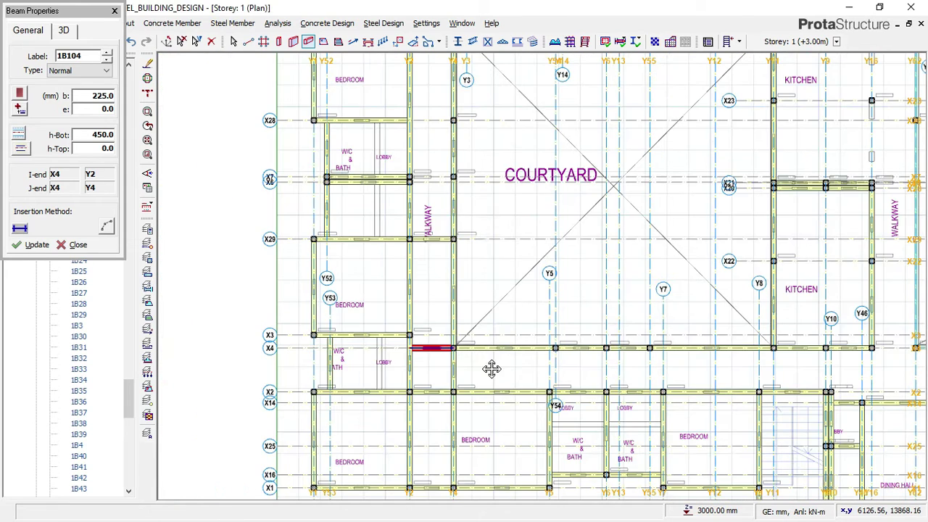
middle_click_drag(491, 363, 480, 495)
scroll(406, 250, "up", 3)
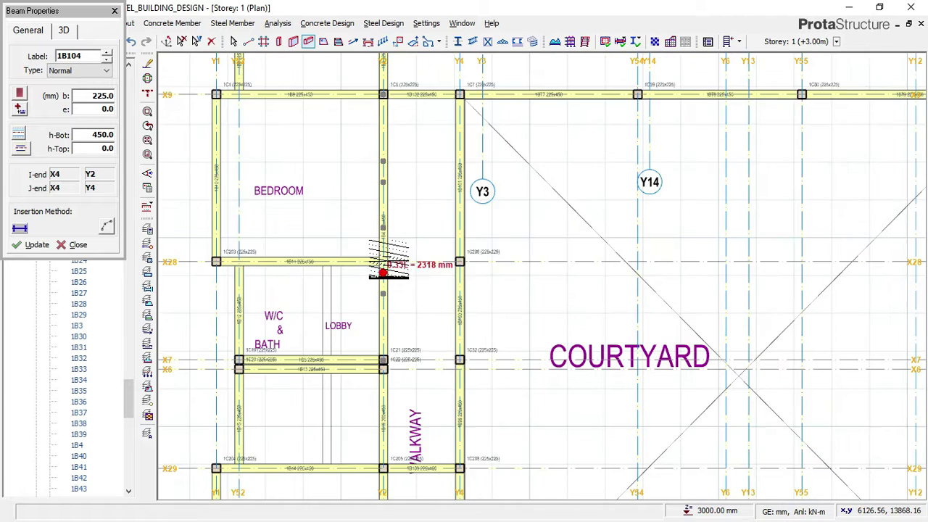
left_click(381, 261)
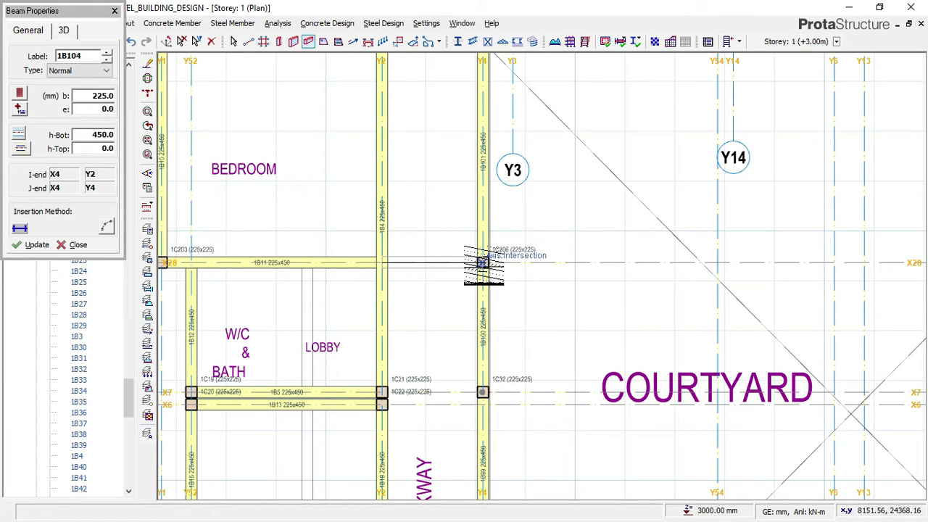
left_click(410, 279)
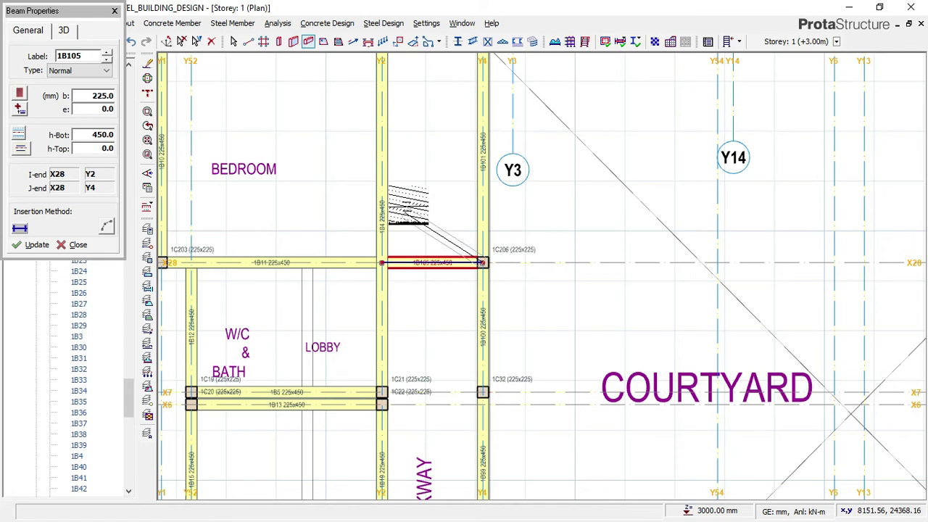
Step: Insert two 225x450 beams across the walkway from Y2 to Y4, one along axis X7 and one along axis X6
scroll(417, 211, "down", 3)
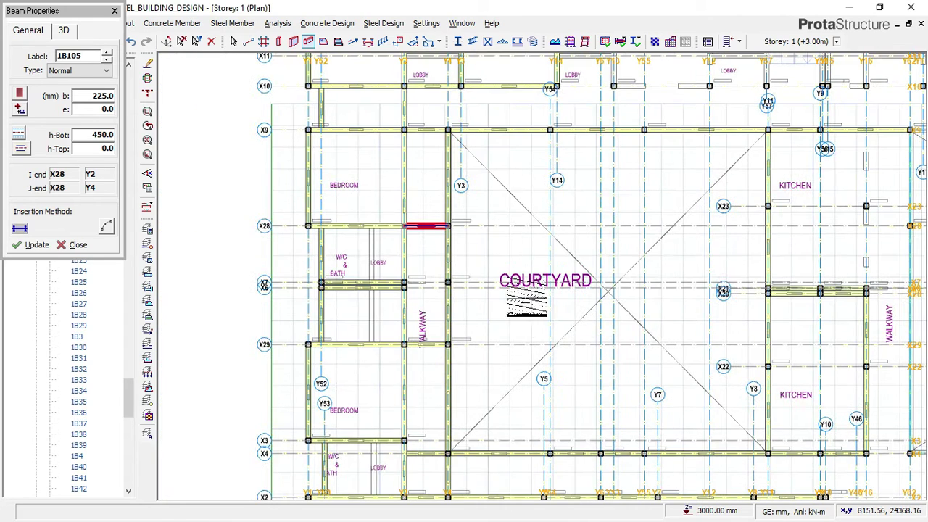
scroll(421, 271, "up", 4)
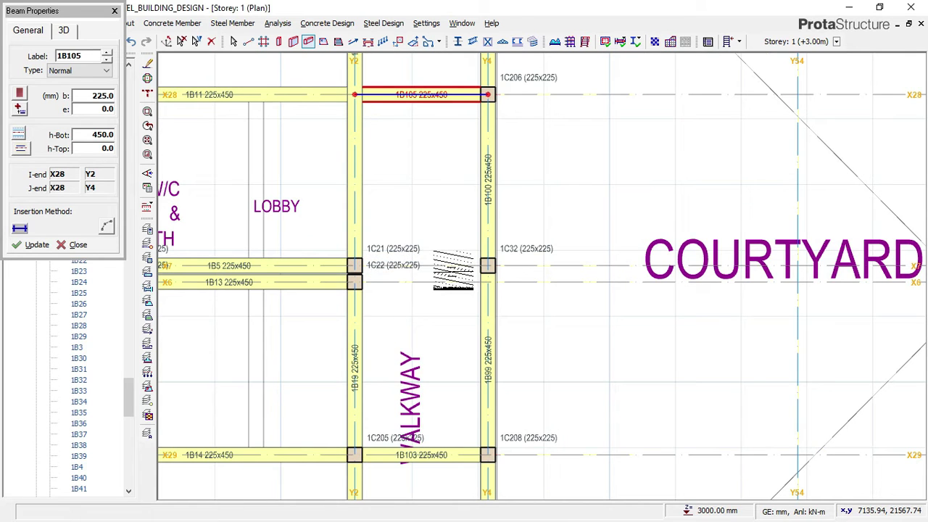
scroll(453, 272, "up", 1)
scroll(362, 265, "up", 1)
left_click(311, 266)
left_click(542, 266)
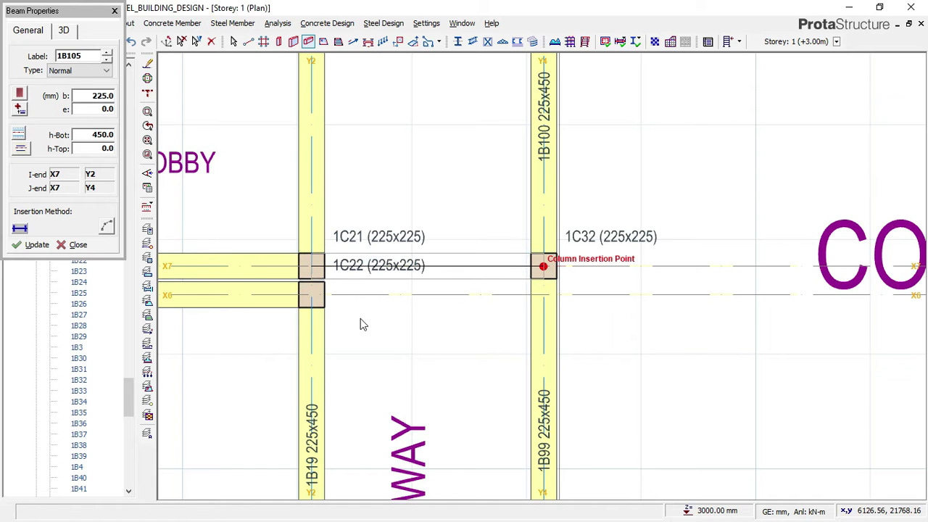
left_click(312, 297)
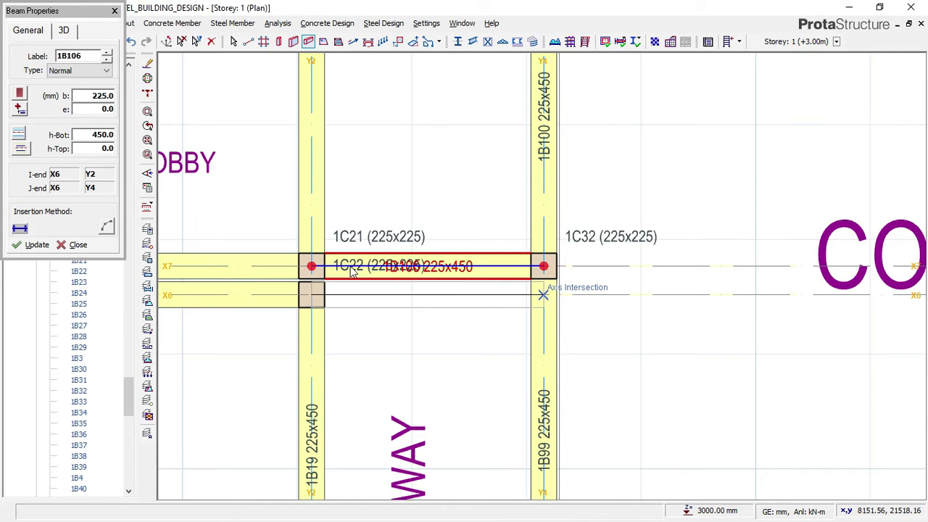
left_click(543, 294)
Step: Insert a 225x450 beam along axis Y5 from X2 to X4, between the bedroom block and the courtyard
scroll(398, 279, "down", 3)
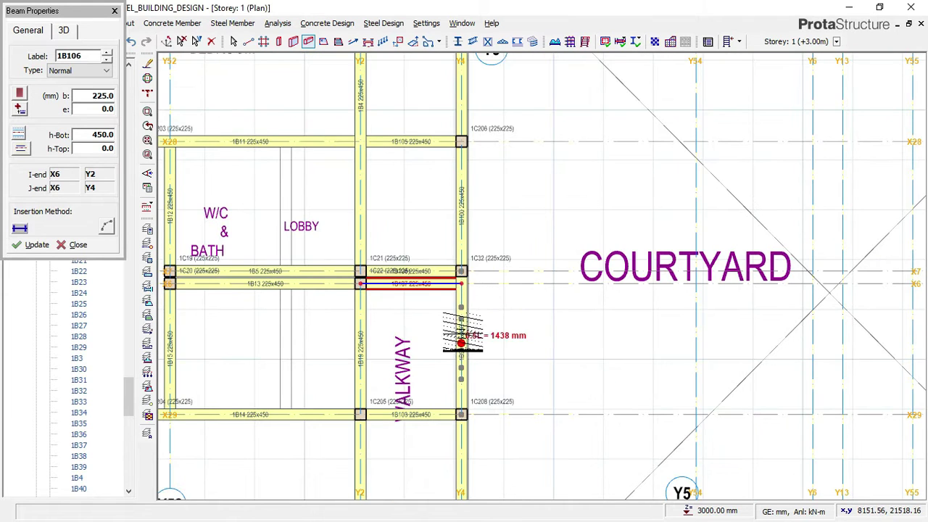
scroll(459, 334, "down", 1)
scroll(439, 217, "down", 2)
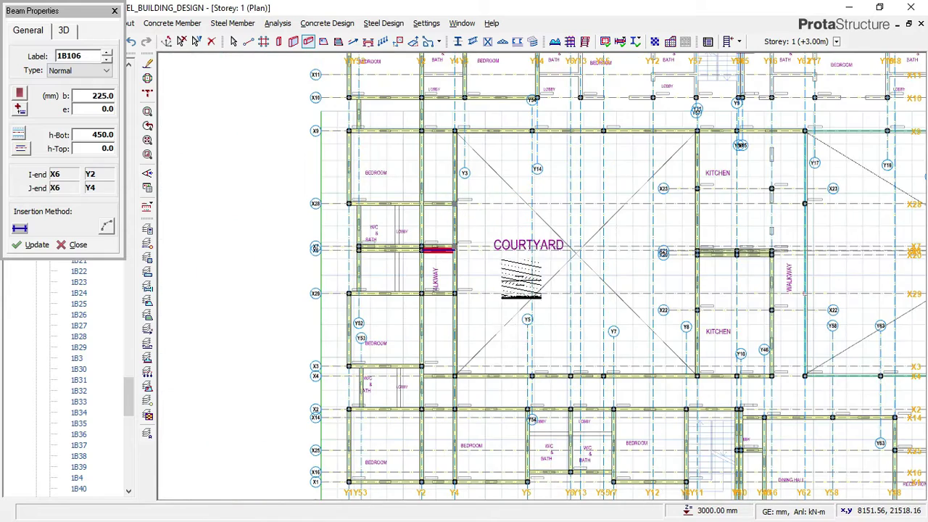
scroll(563, 391, "up", 1)
scroll(540, 409, "up", 2)
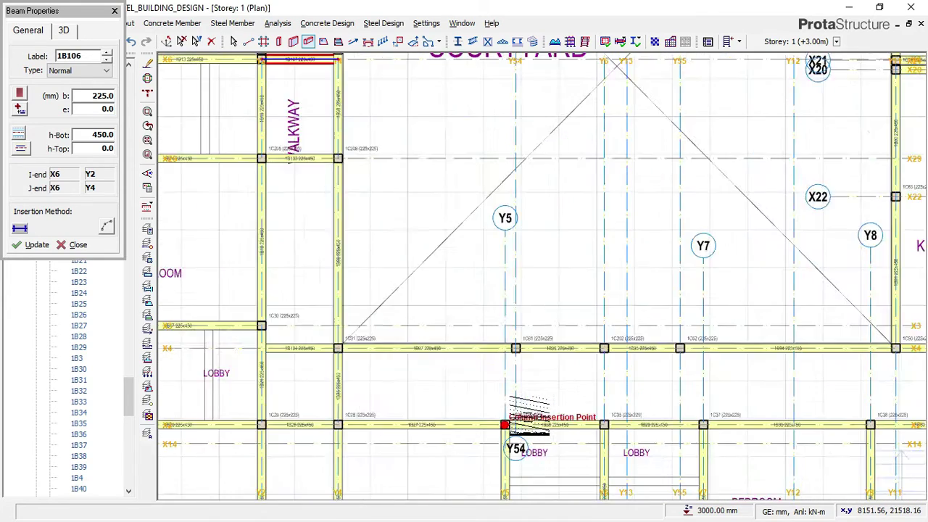
scroll(529, 415, "up", 1)
left_click(505, 424)
left_click(486, 299)
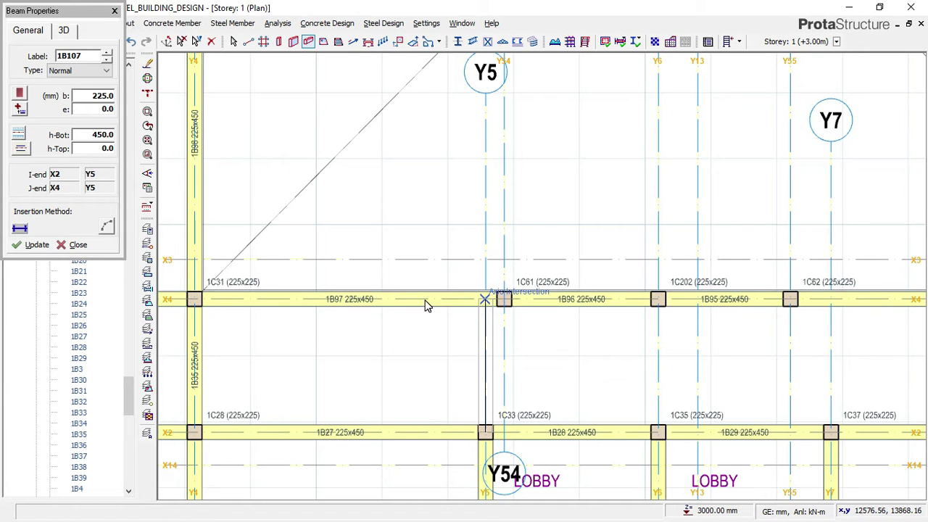
Step: Insert 225x450 beams along axes Y7 and Y8, each spanning from X2 to X4
scroll(507, 305, "down", 1)
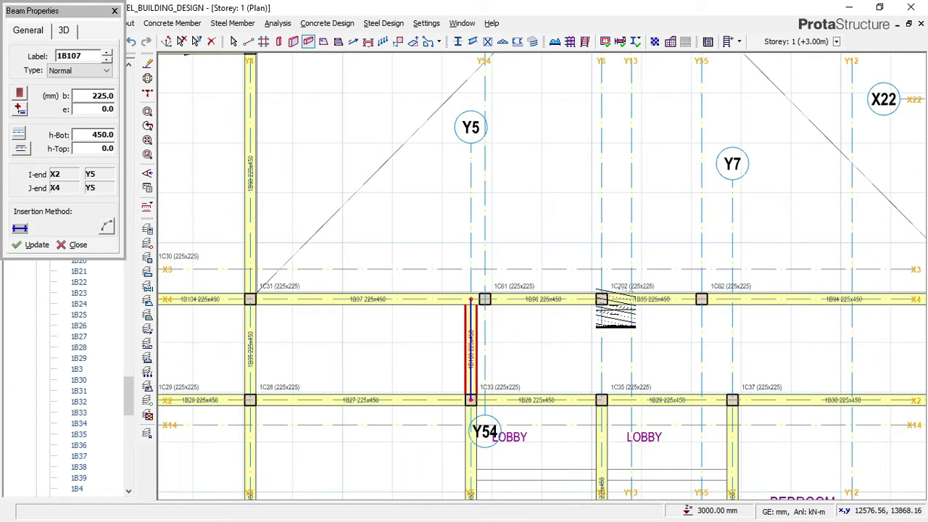
scroll(595, 312, "down", 1)
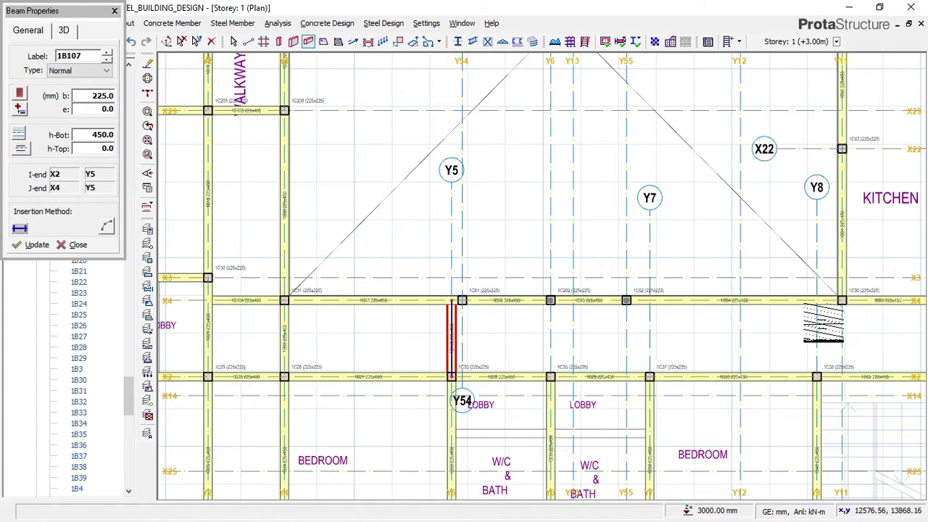
middle_click_drag(701, 305, 516, 270)
left_click(464, 341)
scroll(463, 265, "up", 1)
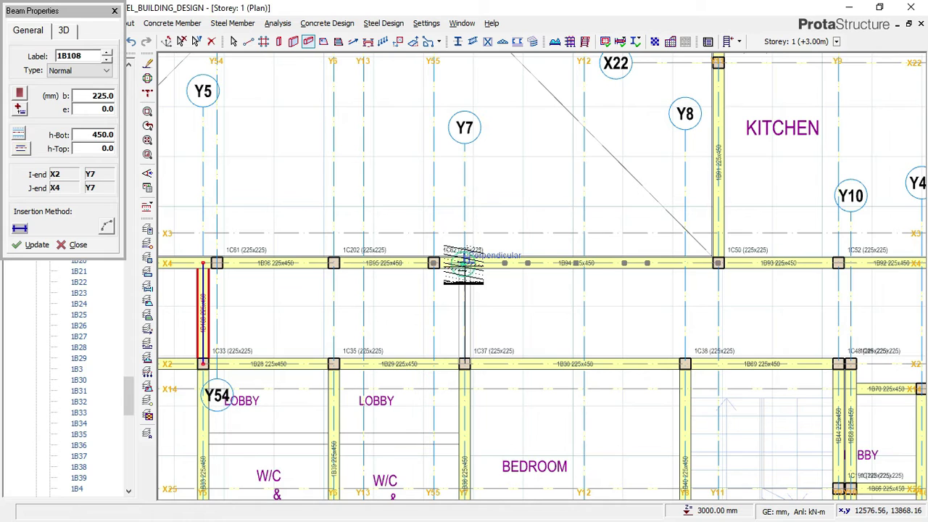
left_click(529, 366)
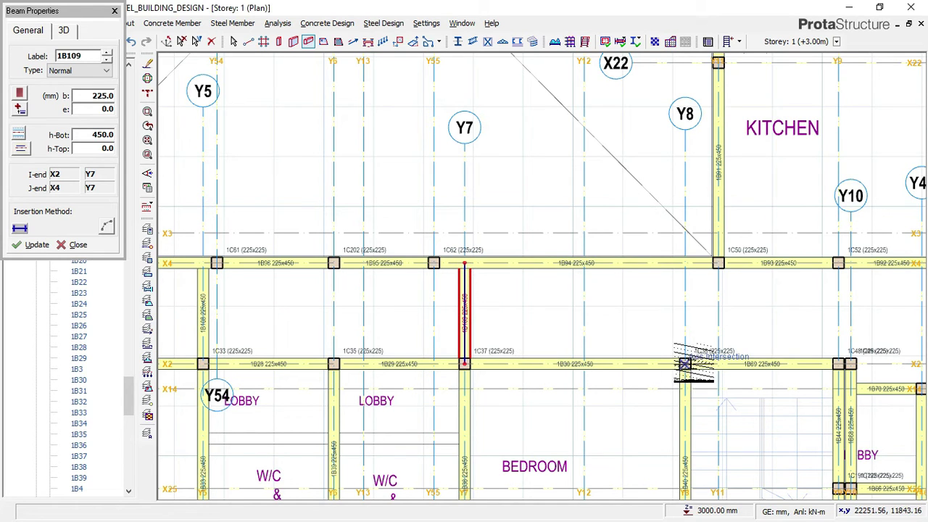
left_click(684, 362)
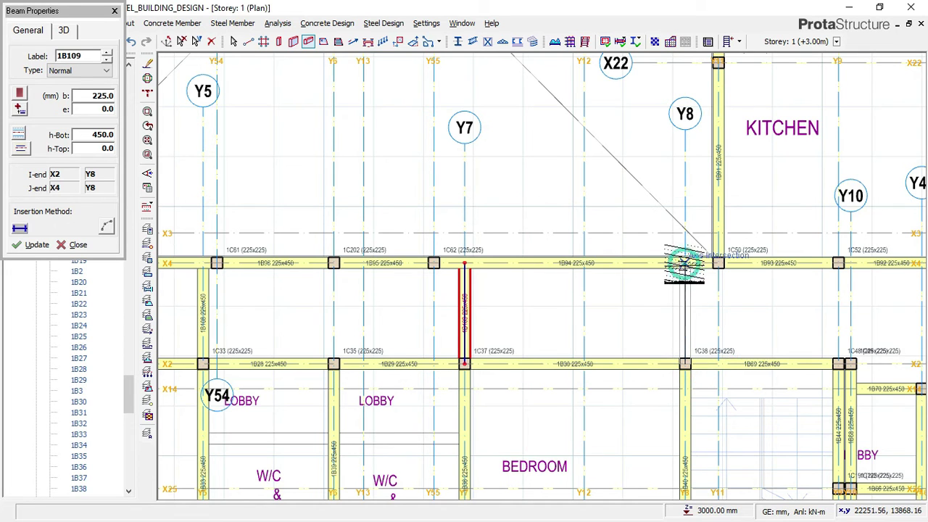
left_click(684, 262)
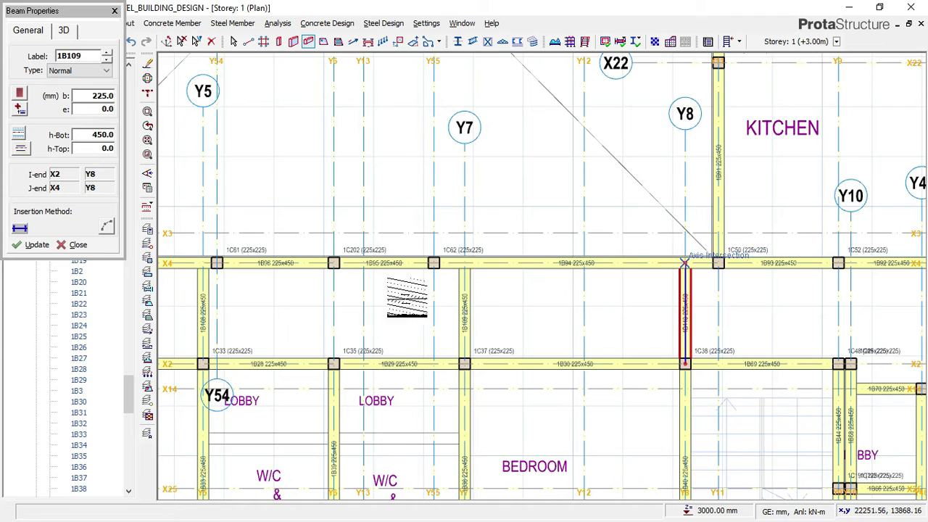
Step: Insert 225x450 beams along axes Y9 and Y10 below the kitchen, each spanning from X2 to X4
scroll(392, 290, "down", 2)
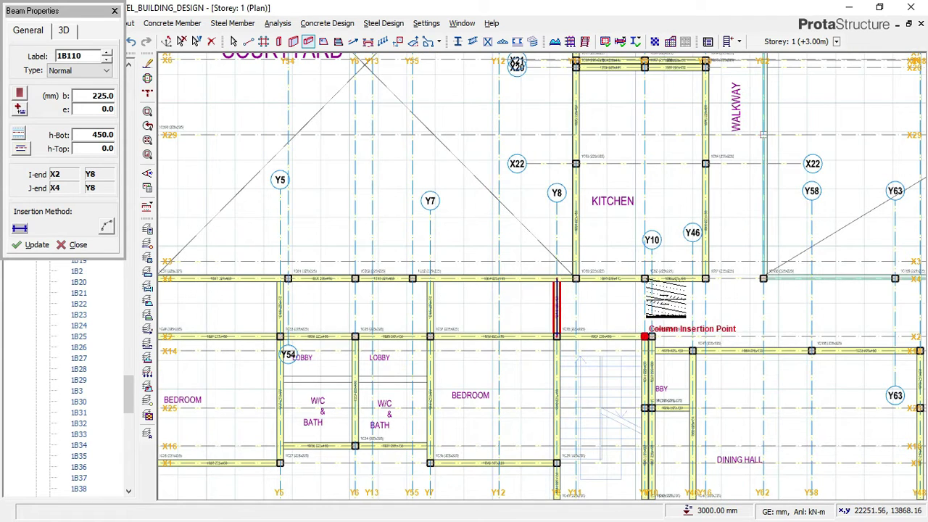
scroll(663, 297, "up", 2)
scroll(627, 366, "up", 1)
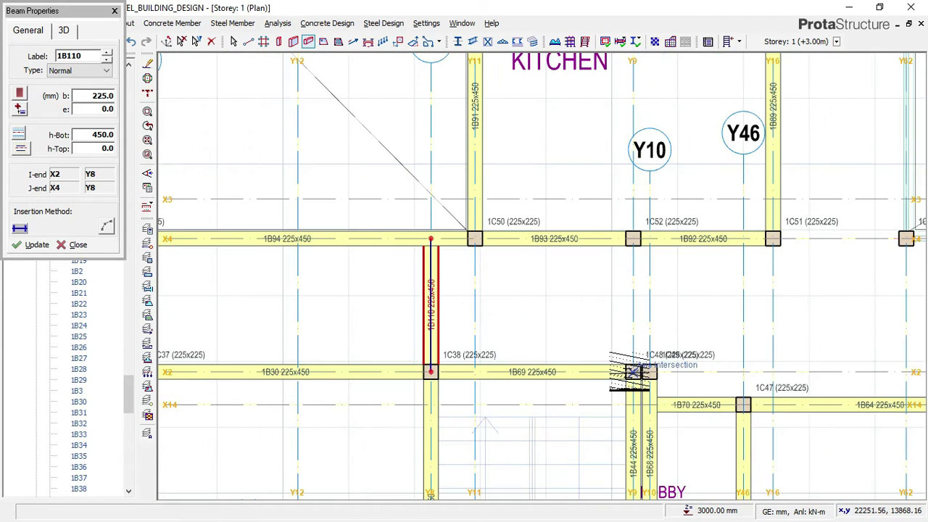
left_click(633, 372)
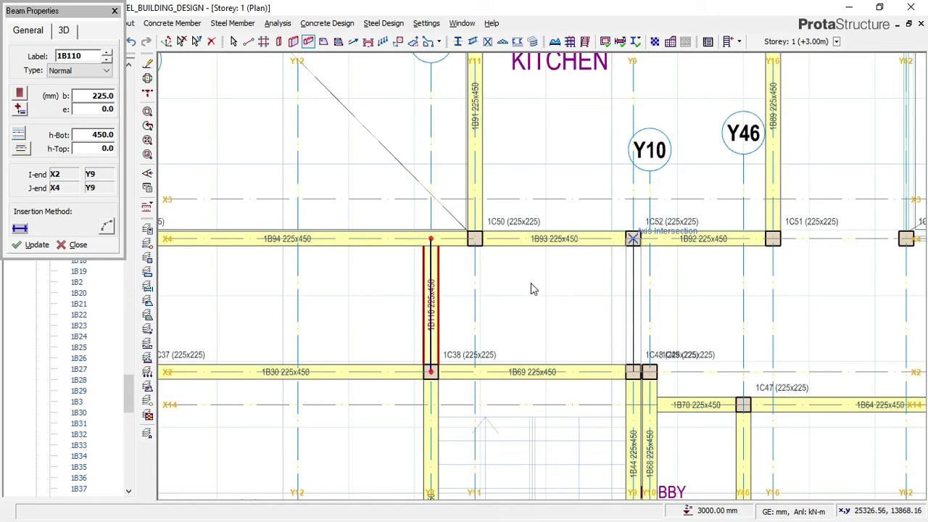
left_click(570, 290)
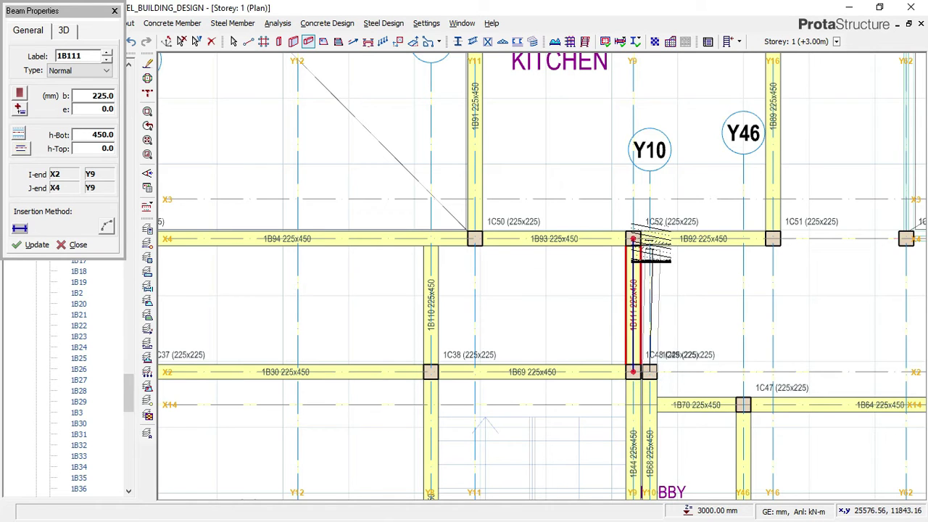
scroll(650, 239, "up", 1)
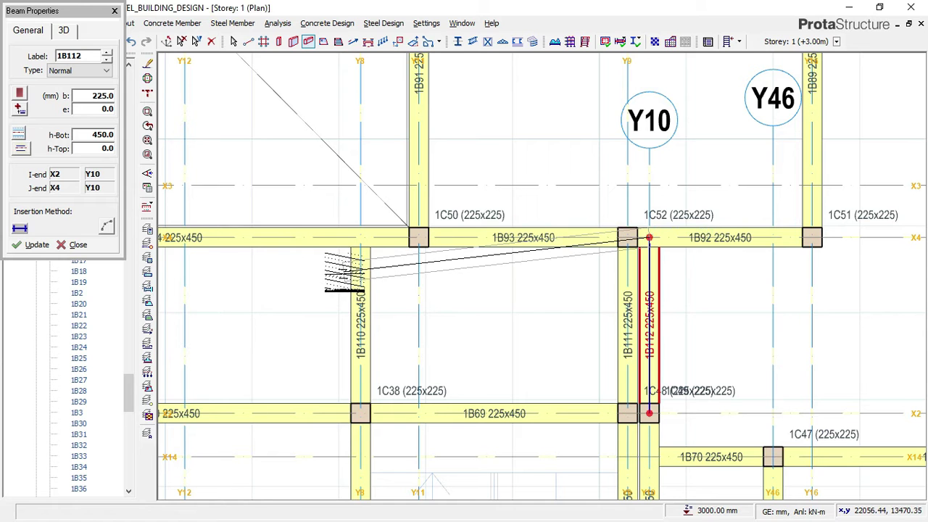
Step: Insert a 225x450 beam along axis X4 from Y16 to Y62, across the walkway beside the kitchen
scroll(361, 274, "down", 2)
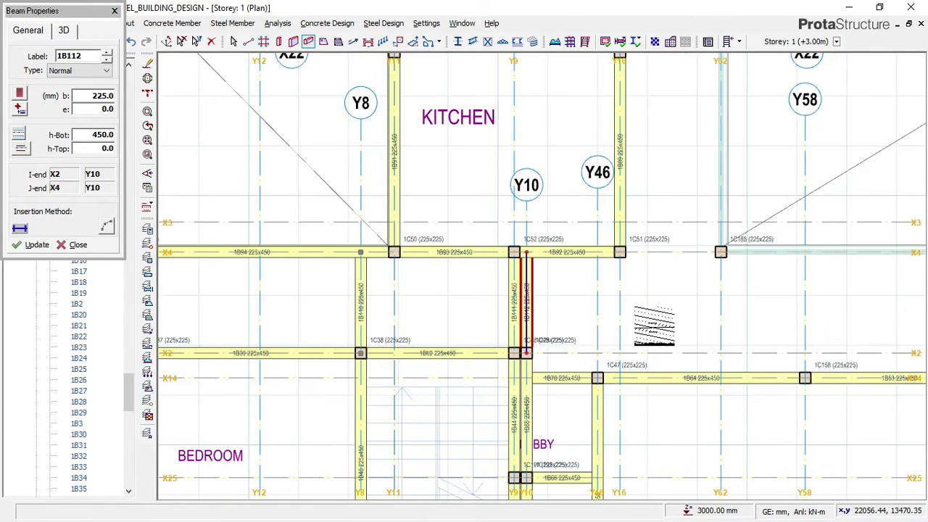
middle_click_drag(677, 286, 554, 354)
middle_click_drag(610, 330, 501, 317)
scroll(385, 307, "up", 1)
left_click(387, 307)
left_click(518, 307)
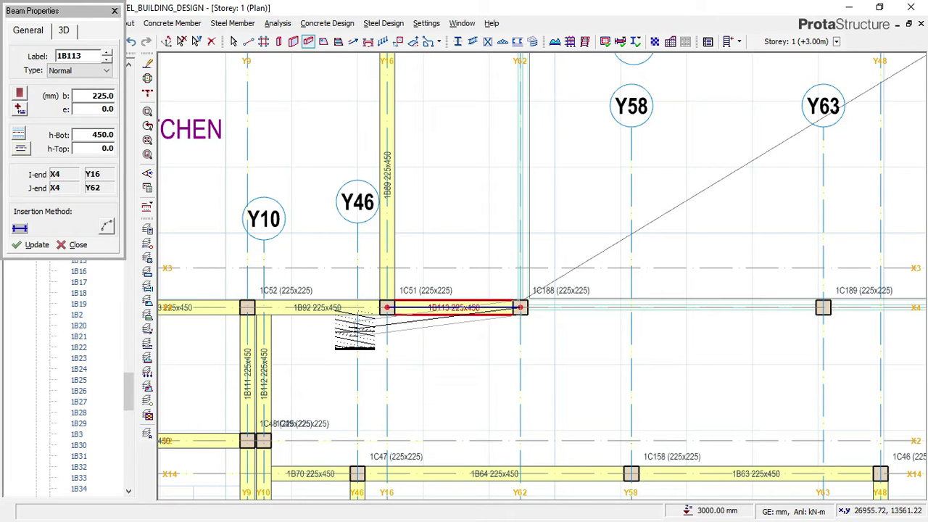
Step: Insert 225x450 beams along axis X4 from Y62 to Y63 and from Y63 to Y64, below the courtyard
scroll(500, 323, "down", 2)
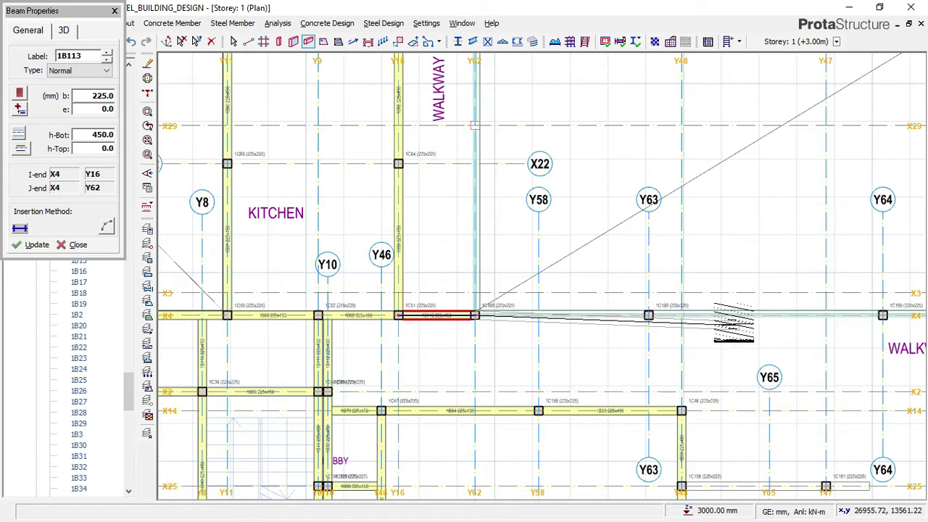
scroll(642, 314, "up", 2)
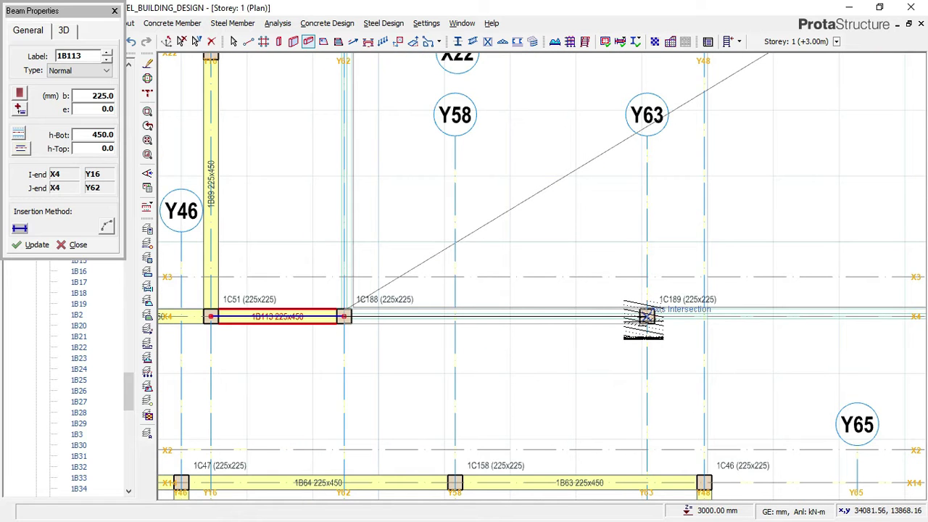
left_click(646, 316)
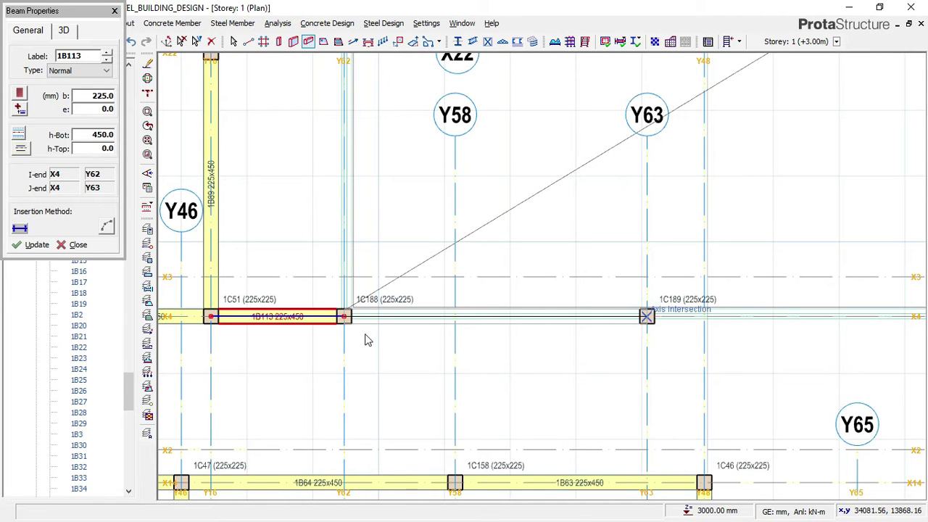
scroll(379, 335, "down", 2)
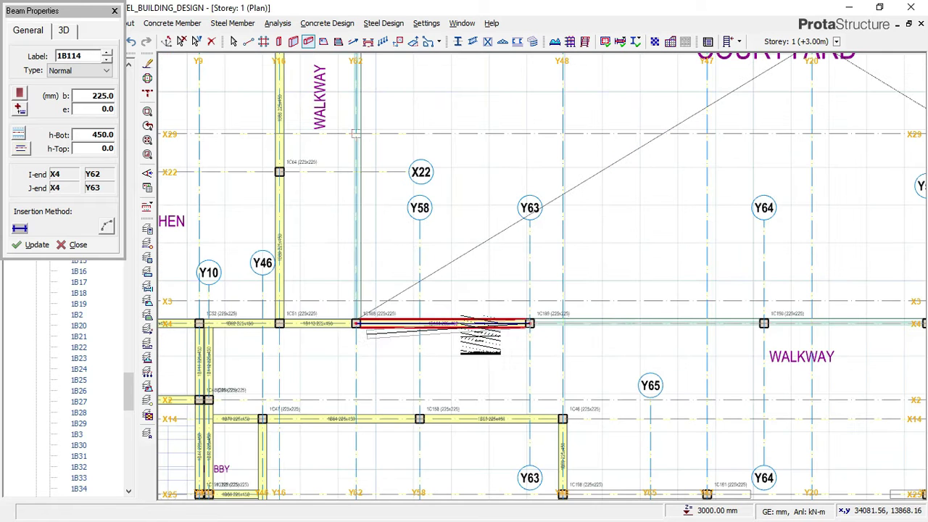
scroll(765, 322, "up", 1)
left_click(765, 322)
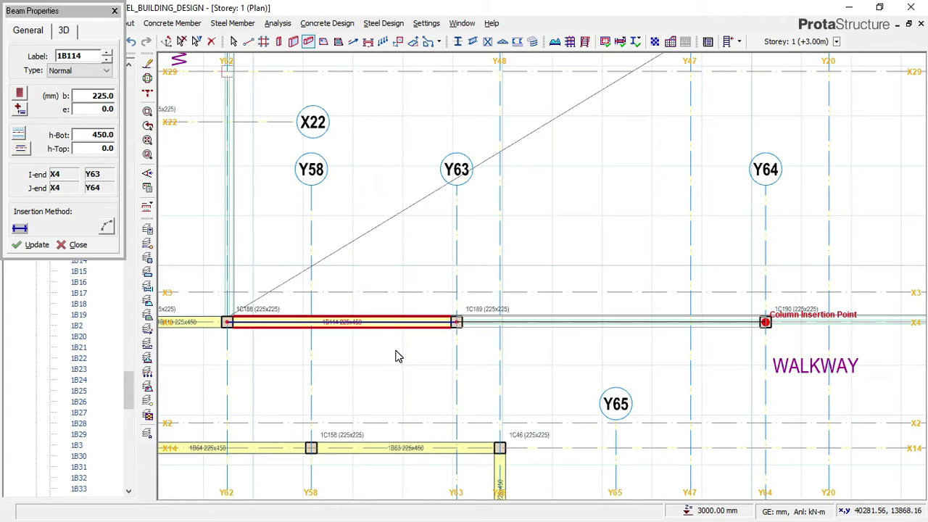
Step: Continue the 225x450 beams along axis X4 from Y64 to Y36, up to the courtyard corner column
scroll(754, 337, "down", 3)
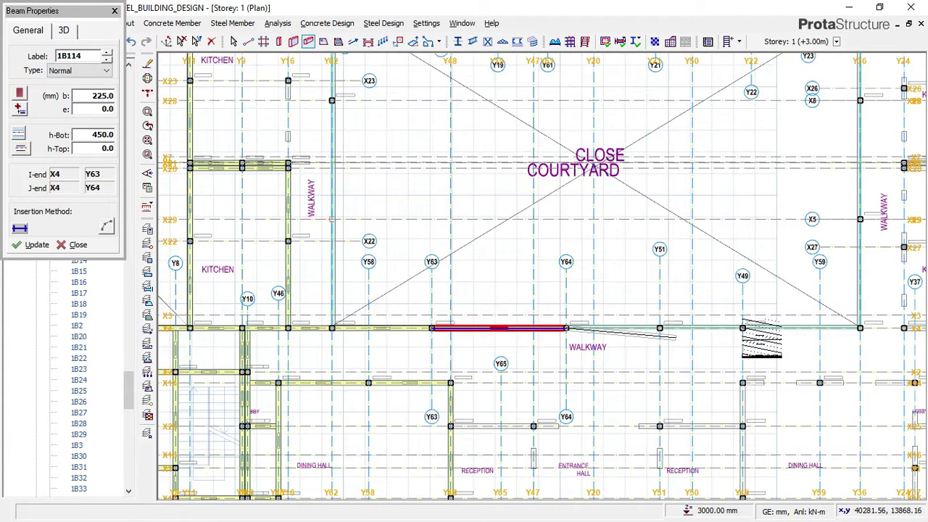
scroll(858, 328, "up", 3)
left_click(853, 318)
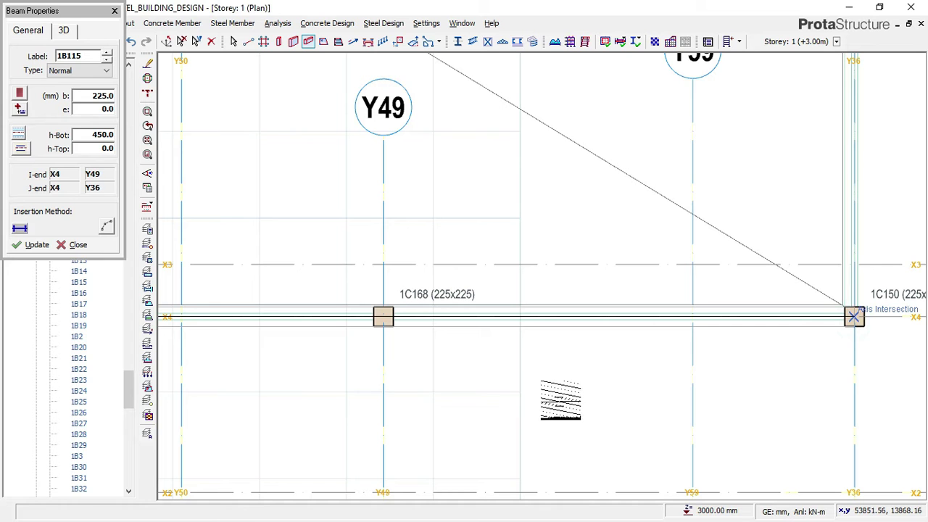
Step: Insert 225x450 beams along axis Y36 from X4 to X9, between the courtyard and the walkway
scroll(571, 405, "down", 2)
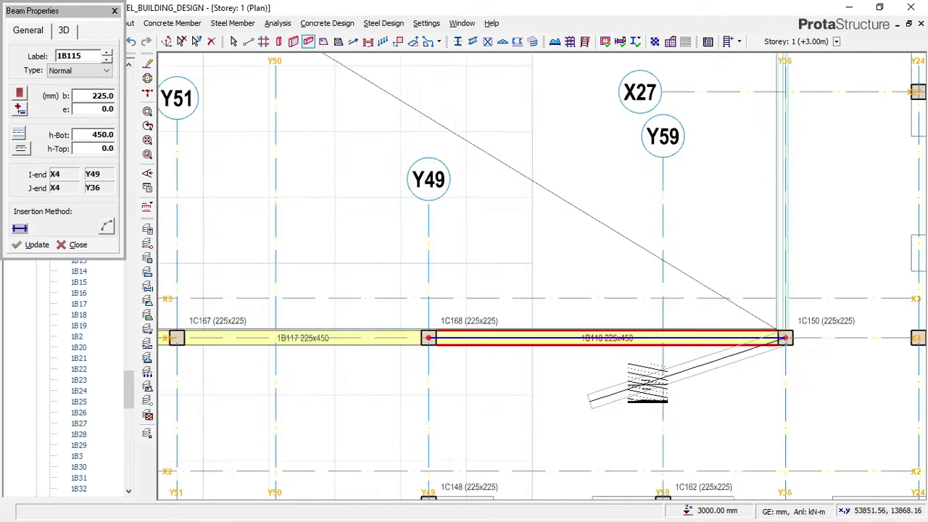
middle_click_drag(760, 250, 710, 395)
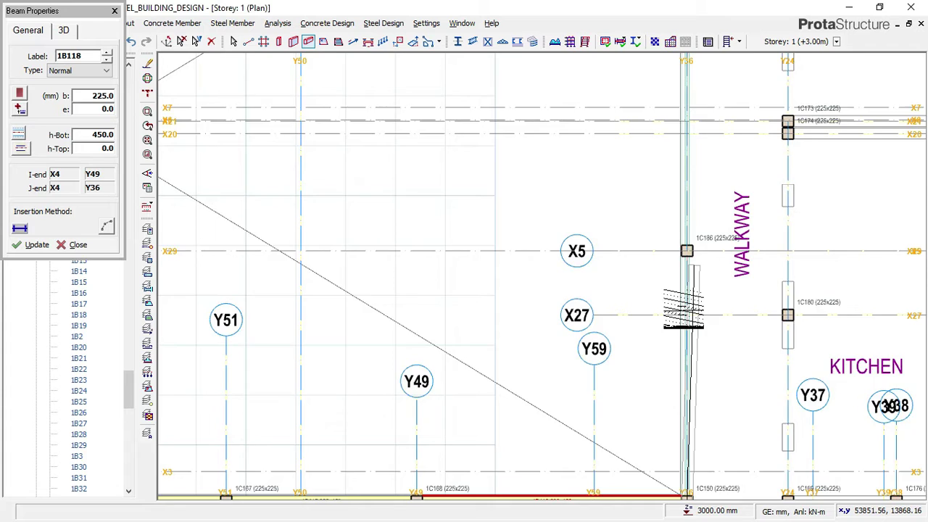
scroll(683, 307, "down", 3)
middle_click_drag(699, 206, 699, 352)
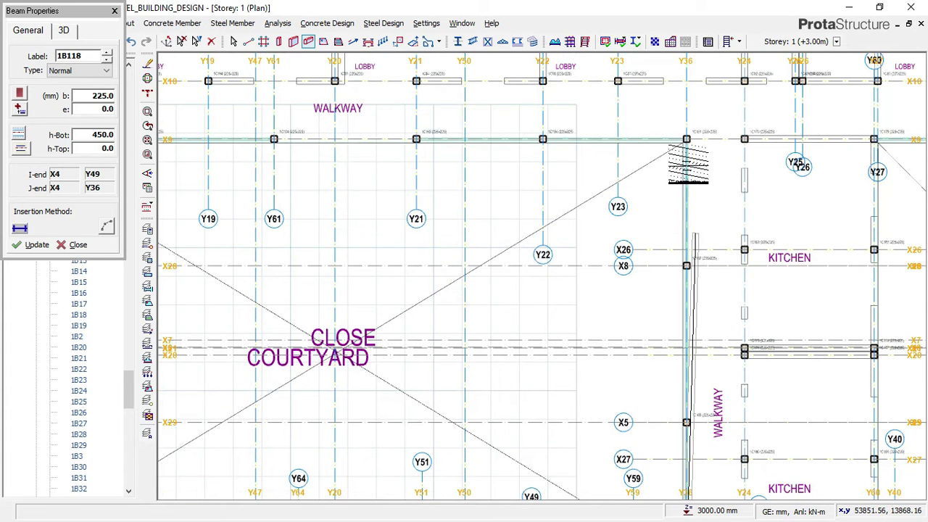
scroll(685, 138, "up", 2)
left_click(684, 146)
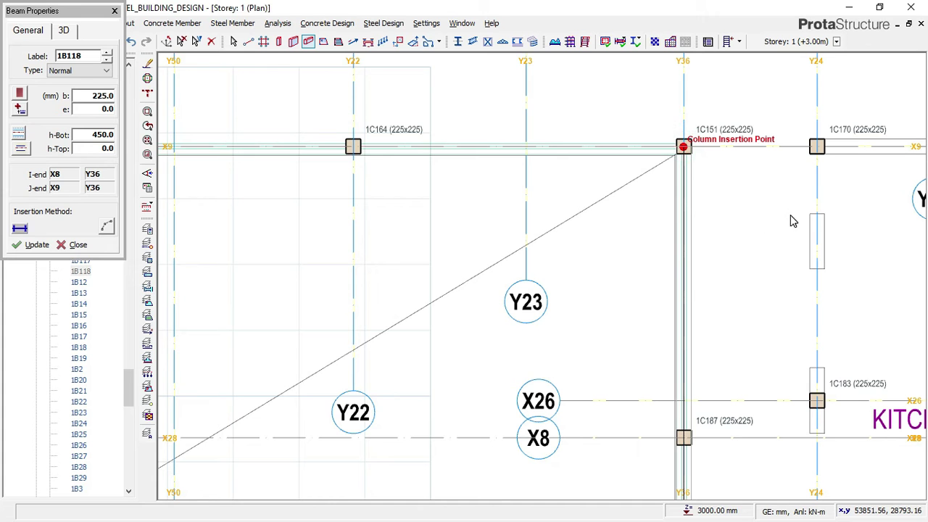
Step: Insert 225x450 beams along axis X9 from Y36 to Y62, between the courtyard and the bedroom-side walkway
scroll(768, 232, "down", 2)
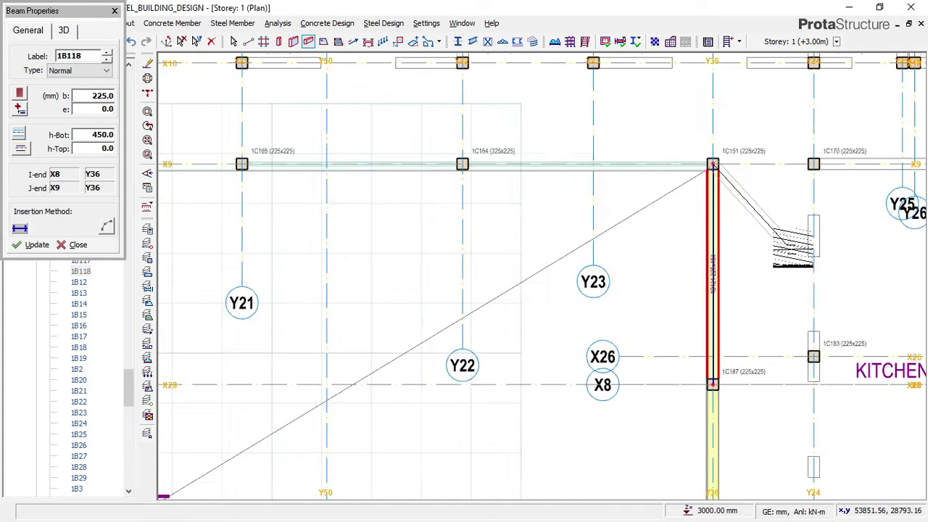
middle_click_drag(491, 213, 563, 208)
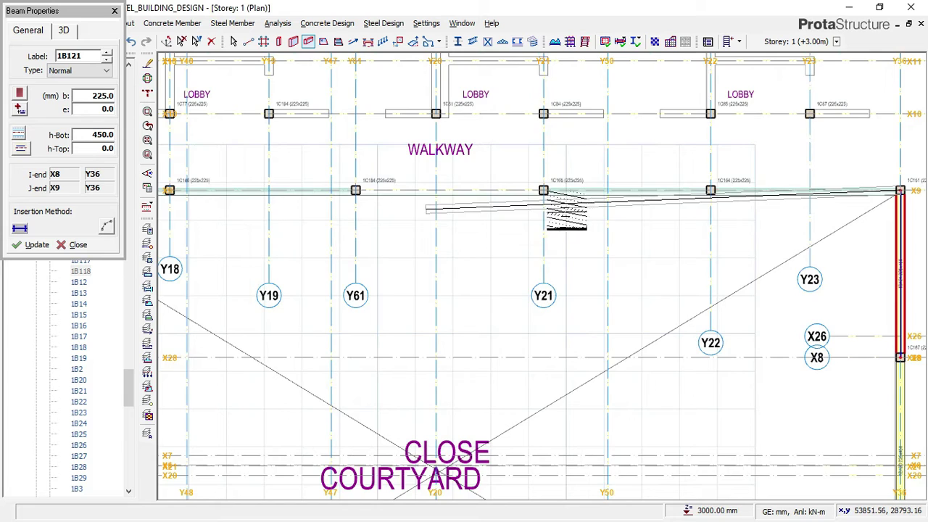
scroll(497, 211, "down", 1)
middle_click_drag(417, 230, 493, 232)
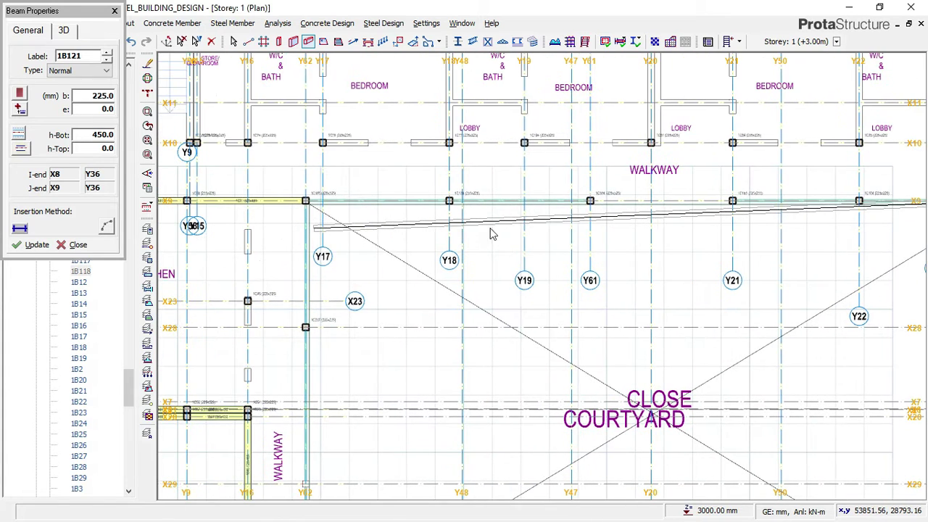
scroll(309, 202, "up", 2)
scroll(305, 206, "up", 2)
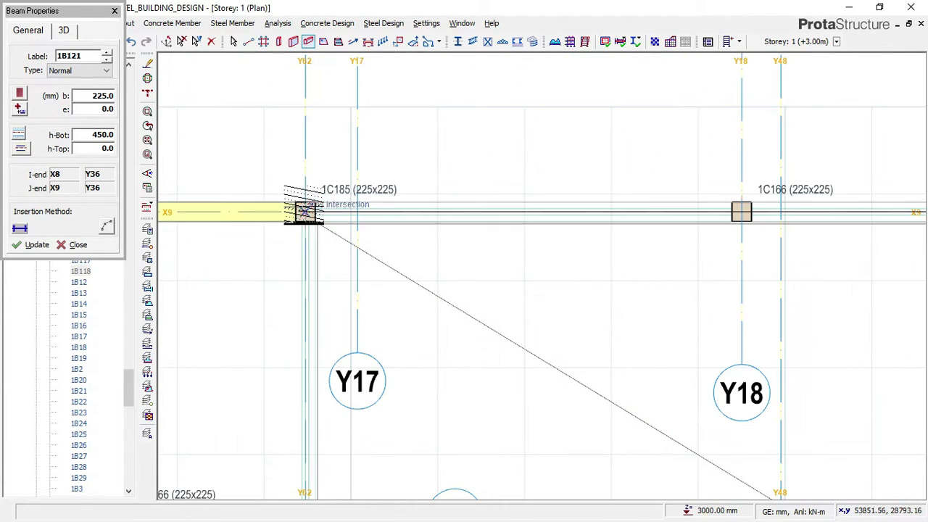
left_click(305, 211)
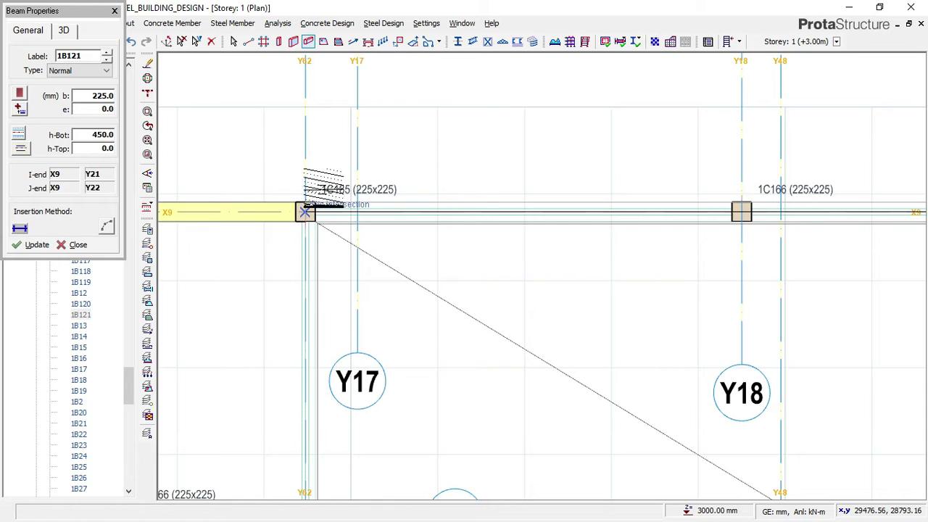
left_click(354, 164)
Step: Insert a 225x450 beam along axis Y62 between X9 and X28, on the kitchen side of the courtyard
scroll(355, 164, "down", 2)
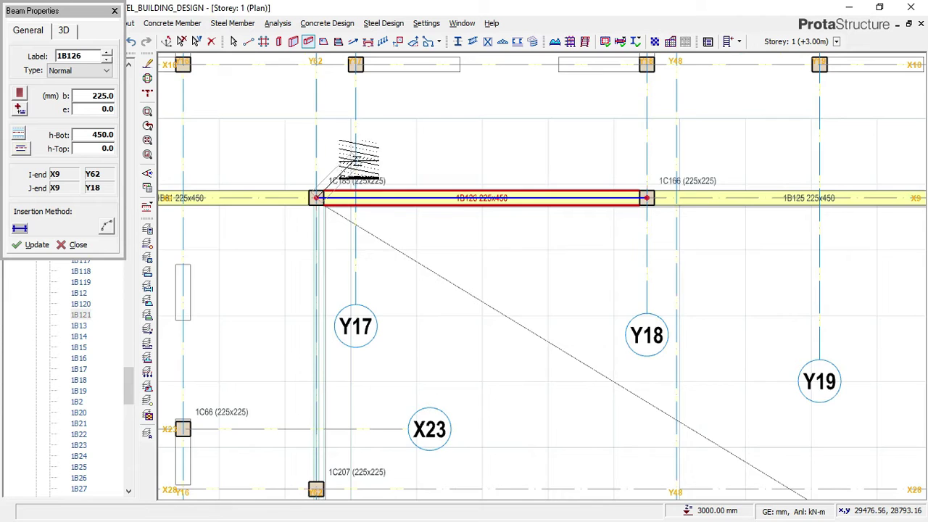
scroll(341, 304, "down", 1)
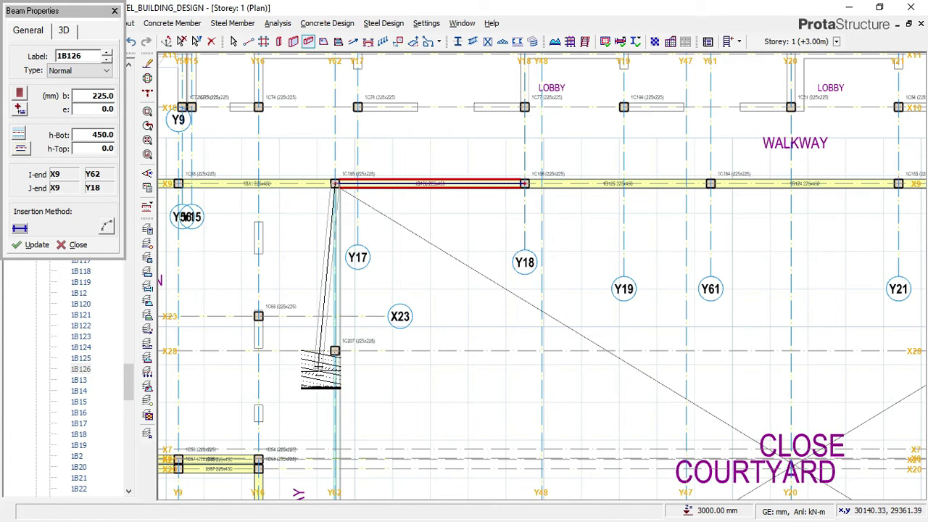
scroll(341, 337, "up", 2)
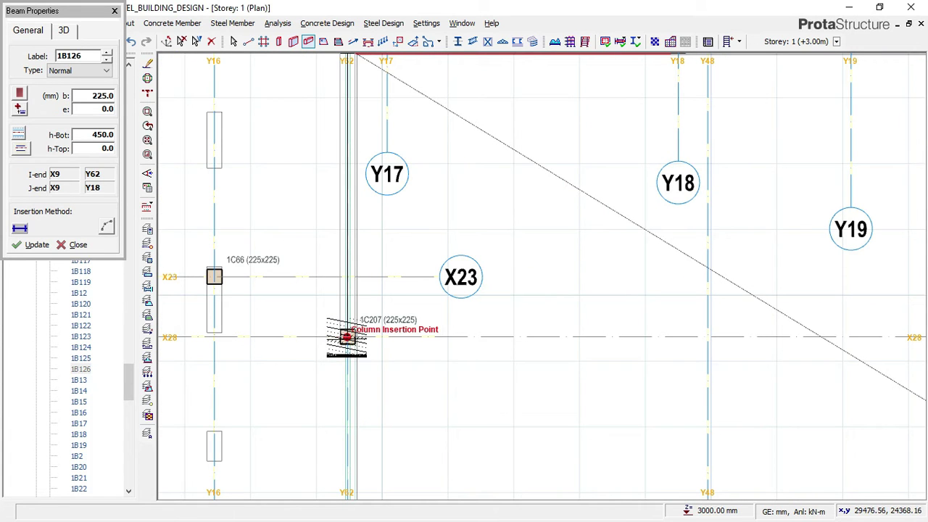
left_click(360, 206)
scroll(360, 206, "down", 3)
scroll(359, 203, "down", 1)
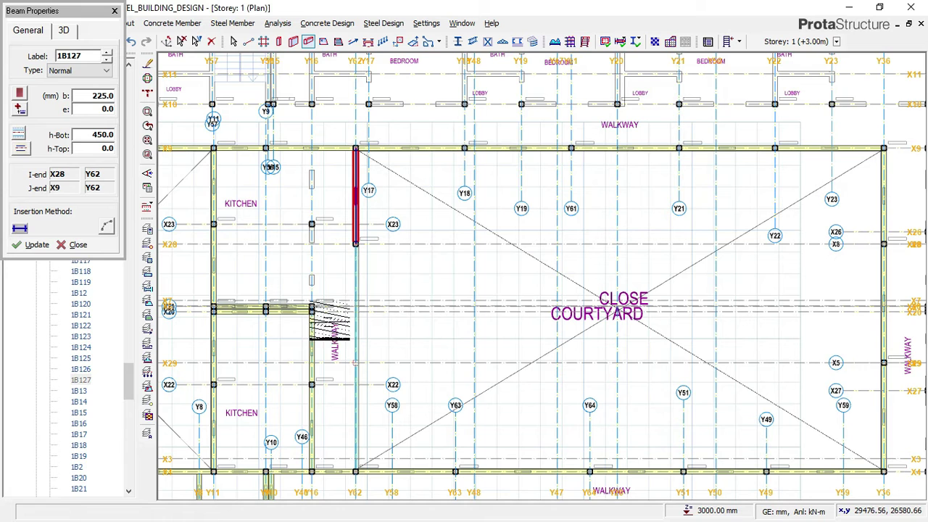
scroll(308, 153, "up", 2)
left_click(316, 145)
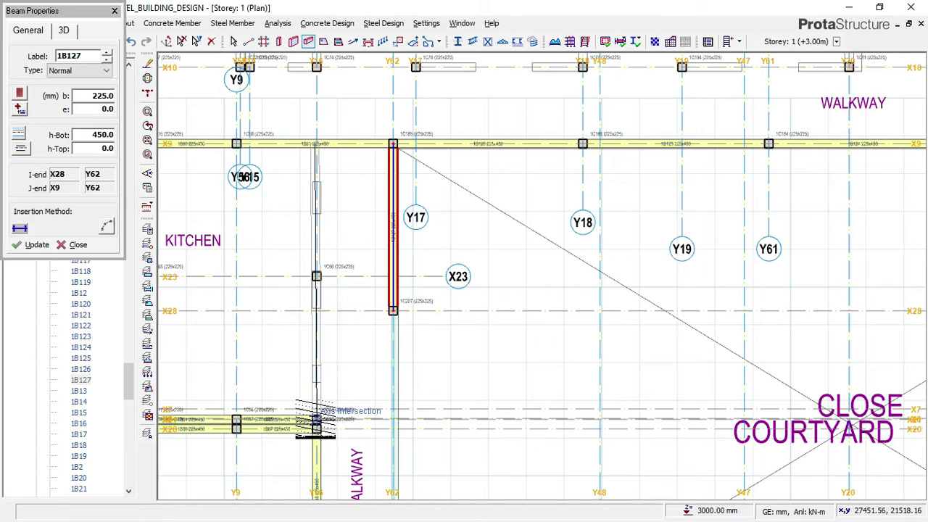
scroll(316, 418, "up", 2)
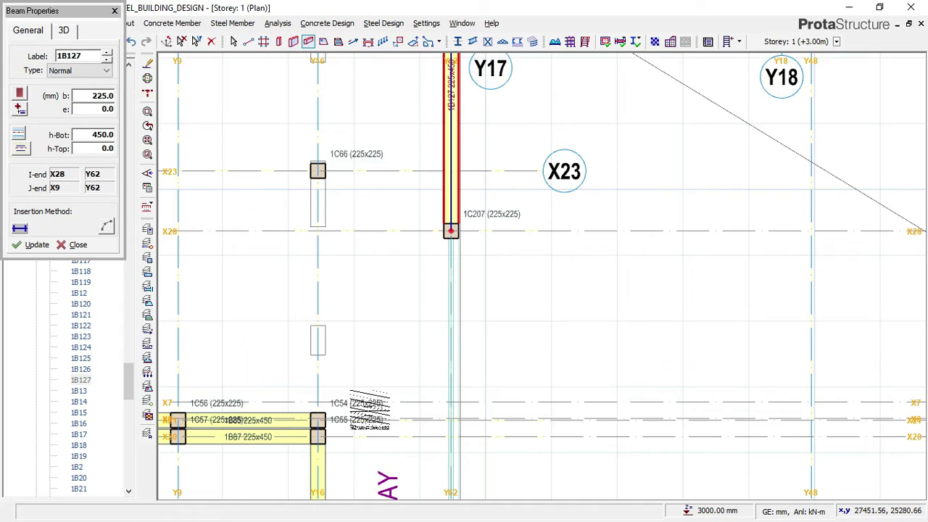
scroll(369, 369, "down", 2)
middle_click_drag(339, 132, 353, 196)
scroll(351, 205, "up", 3)
scroll(372, 185, "down", 2)
scroll(411, 170, "down", 2)
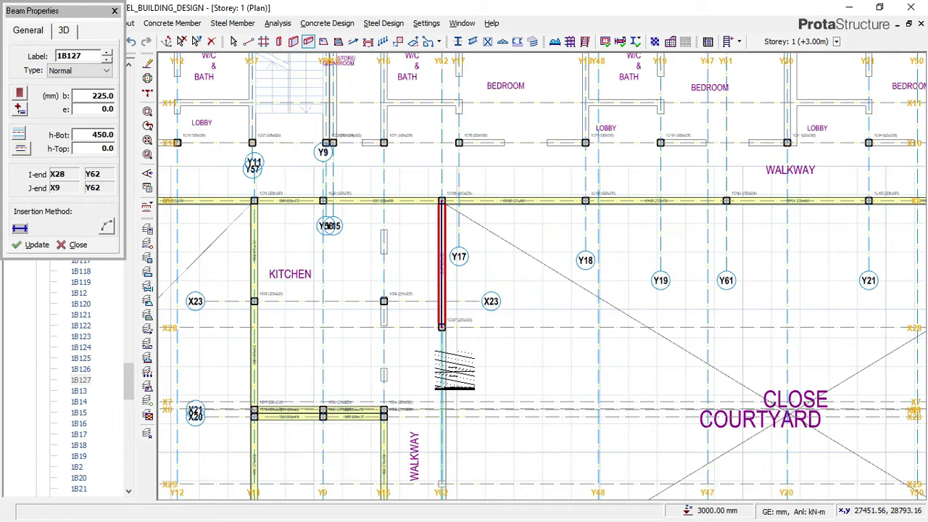
Step: Insert a 225x450 beam along axis Y16 from X21 to X23, on the walkway side of the kitchen
middle_click_drag(420, 242, 388, 112)
middle_click_drag(347, 239, 372, 311)
scroll(373, 311, "up", 4)
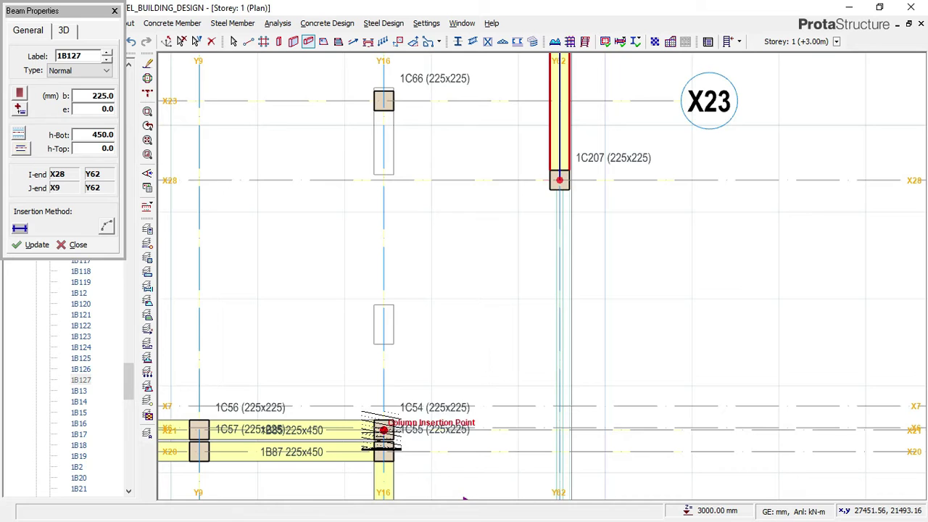
scroll(397, 308, "down", 1)
left_click(388, 150)
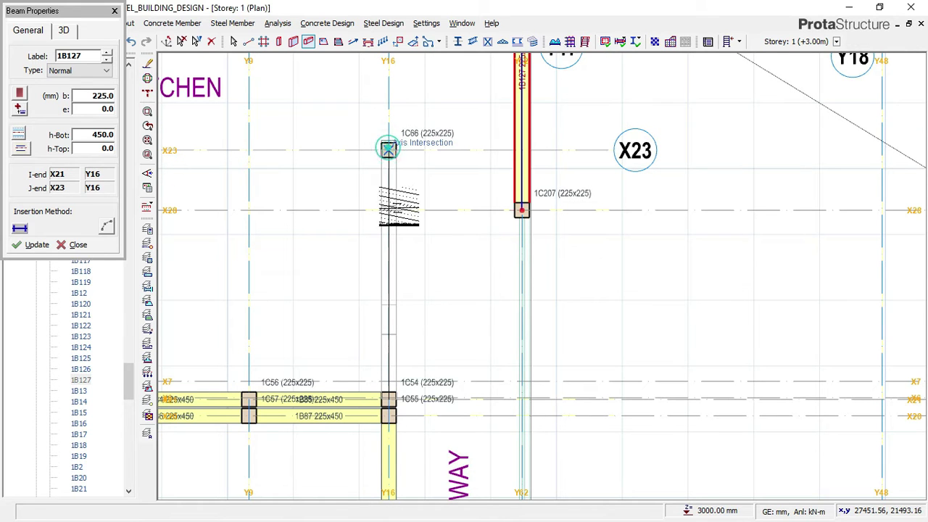
left_click(412, 146)
Step: Extend the kitchen's walkway-side beam line on axis Y16 with a 225x450 beam from X23 to X9
scroll(417, 130, "down", 1)
middle_click_drag(418, 112, 418, 259)
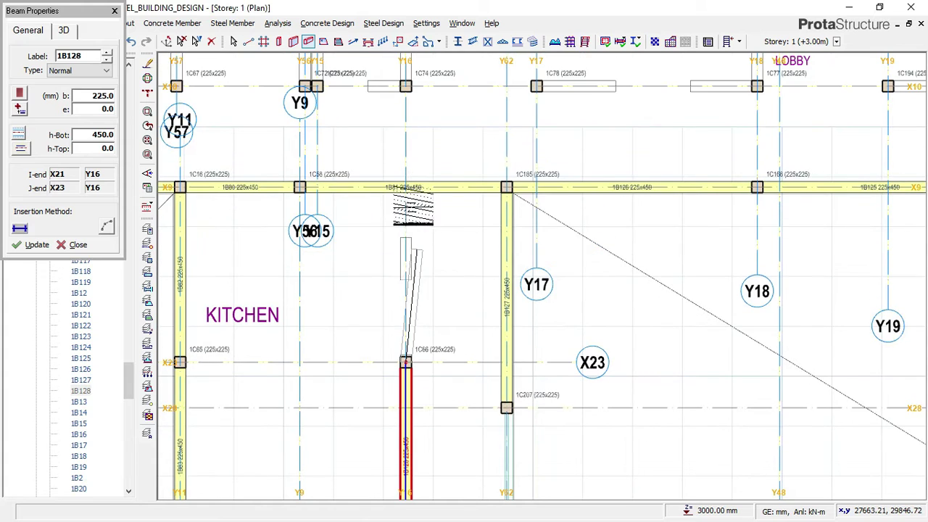
scroll(405, 188, "up", 1)
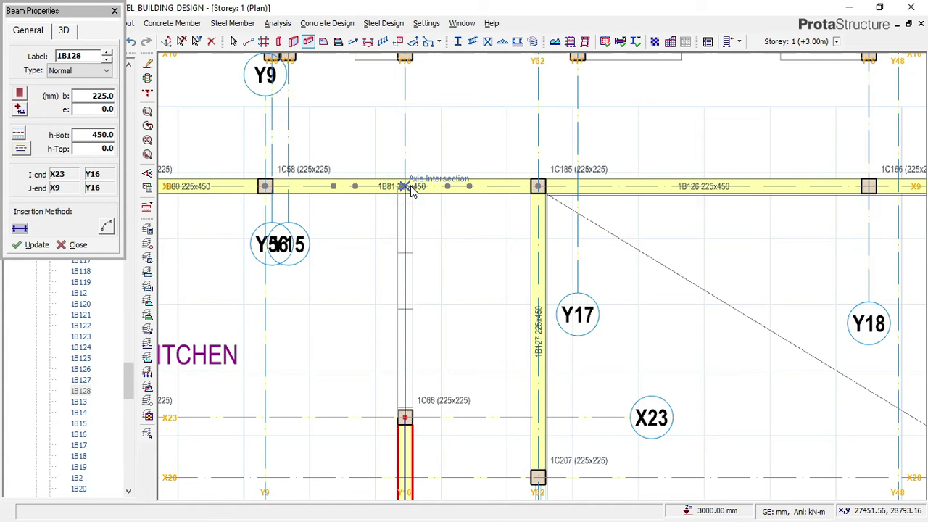
left_click(432, 183)
Step: Insert a 225x450 beam across the kitchen along axis X23 from Y11 to Y16
scroll(429, 178, "down", 2)
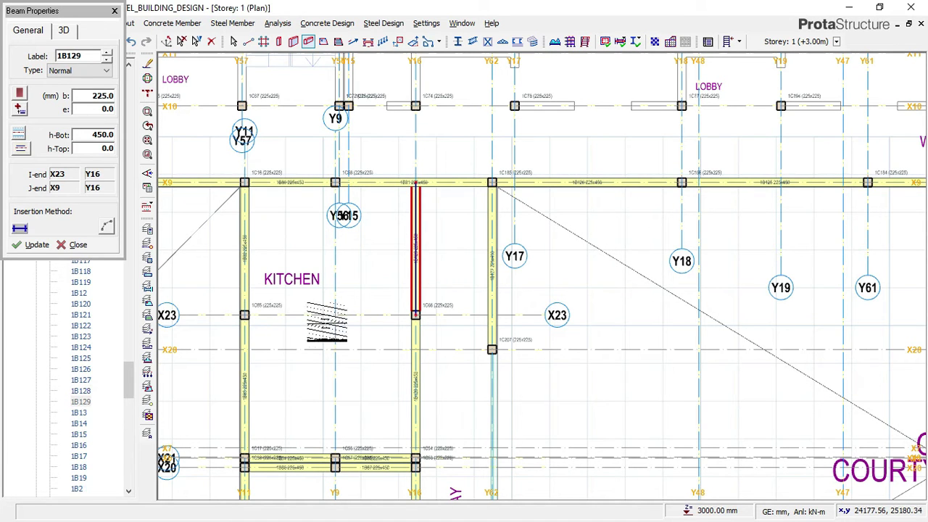
scroll(414, 266, "down", 2)
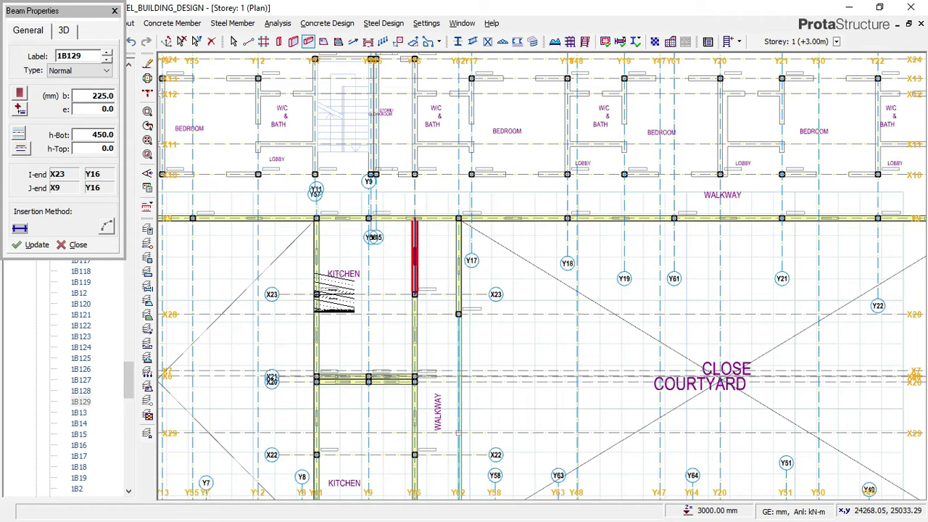
scroll(322, 293, "up", 3)
left_click(295, 292)
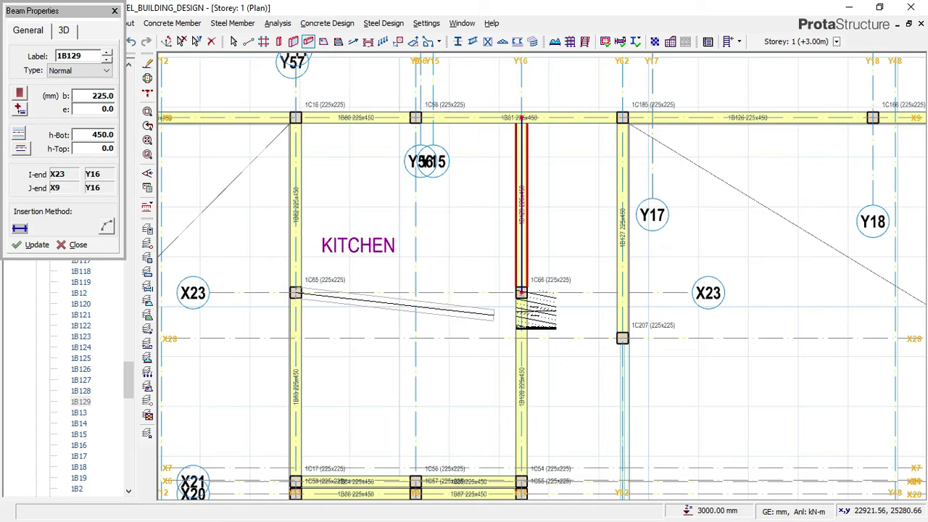
left_click(466, 244)
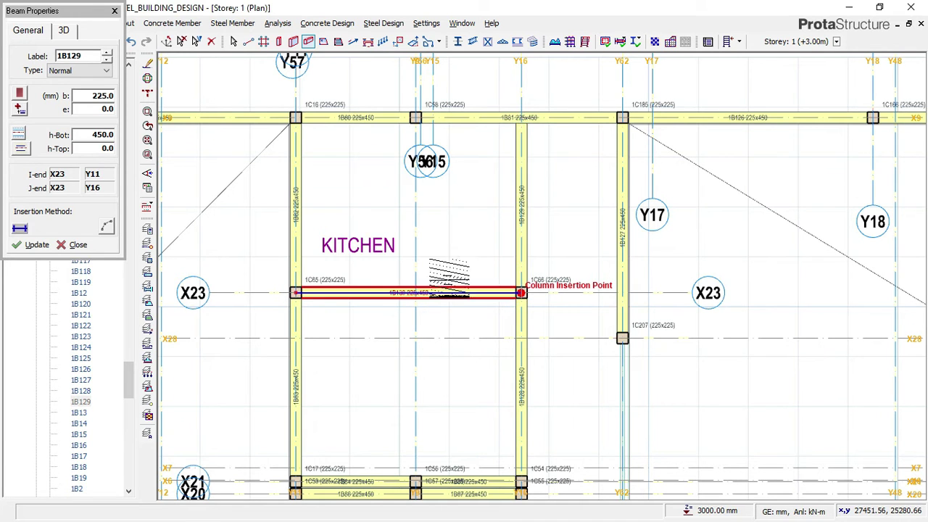
Step: Insert a 225x225 column at the intersection of axes X29 and Y62, reusing the properties of the column at X22/Y16
scroll(467, 254, "down", 2)
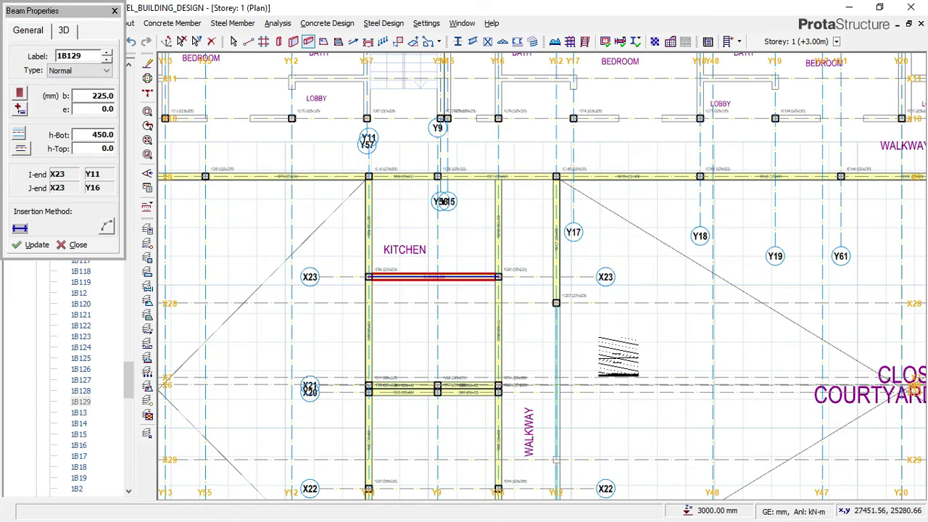
middle_click_drag(583, 333, 475, 260)
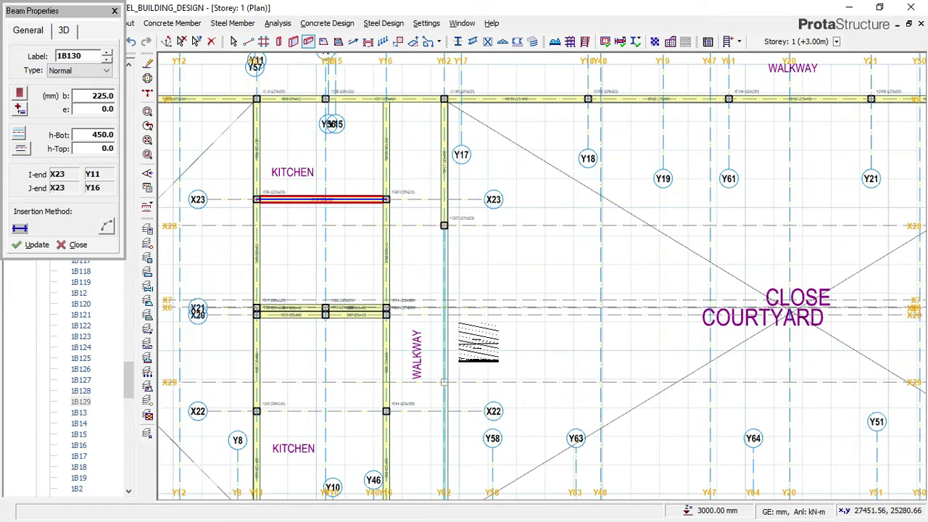
mouse_move(461, 332)
middle_mouse_down()
mouse_move(479, 384)
mouse_move(463, 338)
mouse_move(507, 312)
middle_mouse_up()
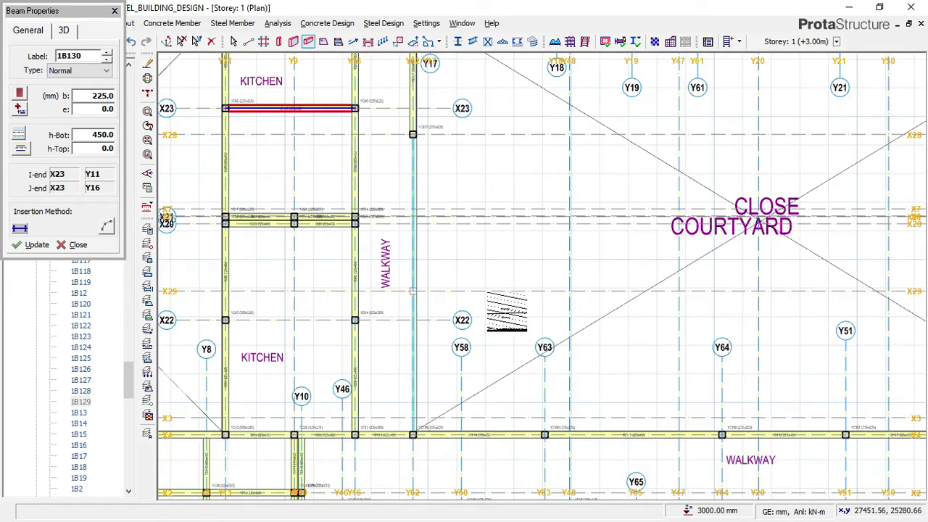
middle_click_drag(501, 350, 503, 399)
scroll(414, 331, "up", 2)
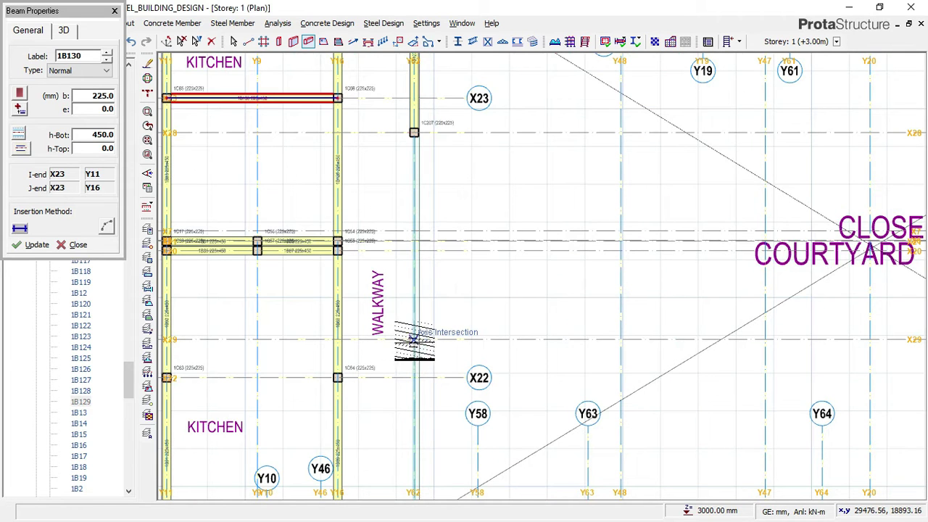
scroll(413, 338, "up", 3)
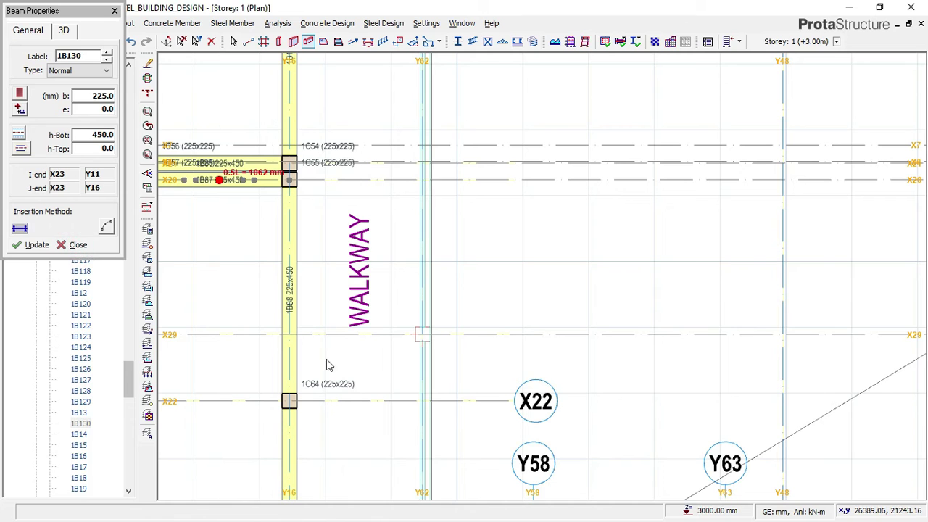
key("Escape")
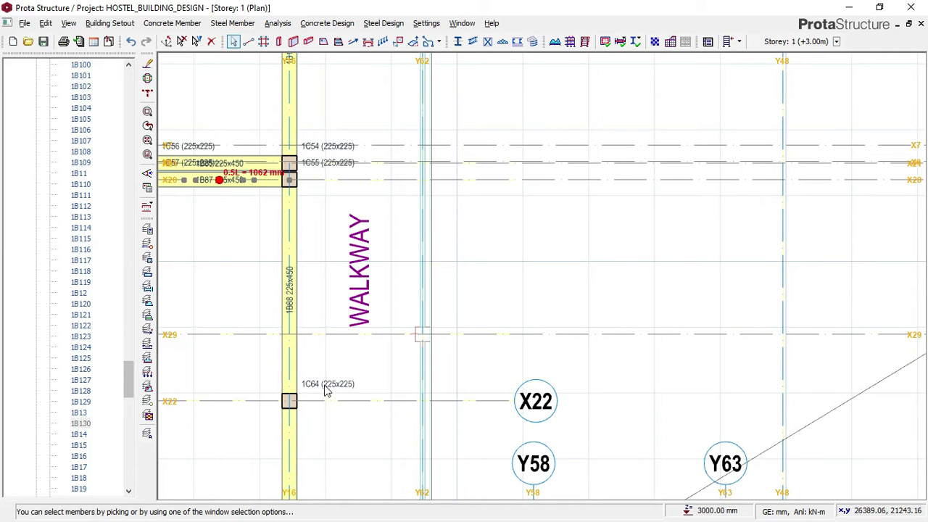
left_click(319, 382)
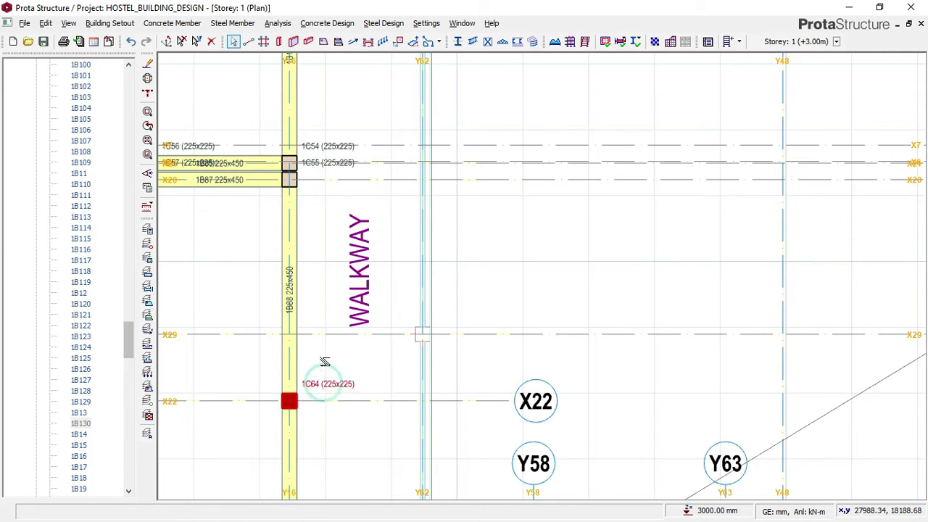
right_click(344, 345)
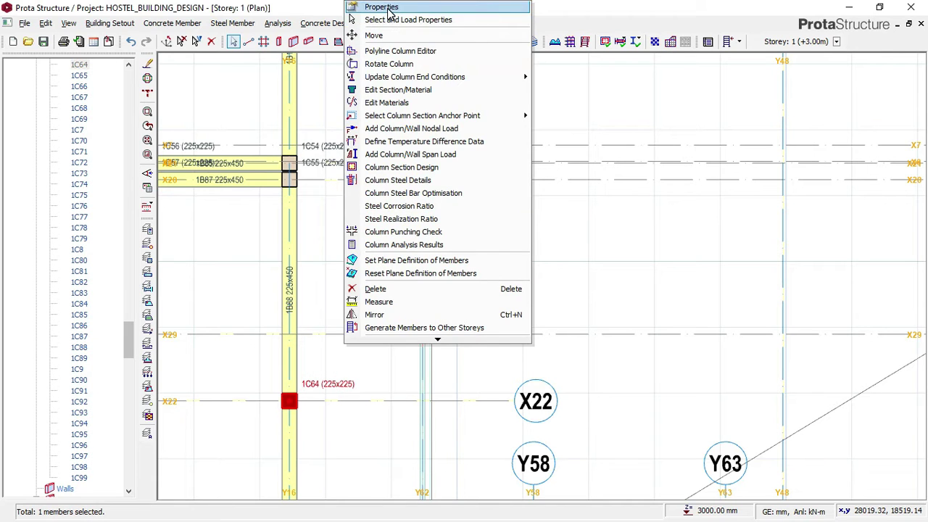
left_click(383, 7)
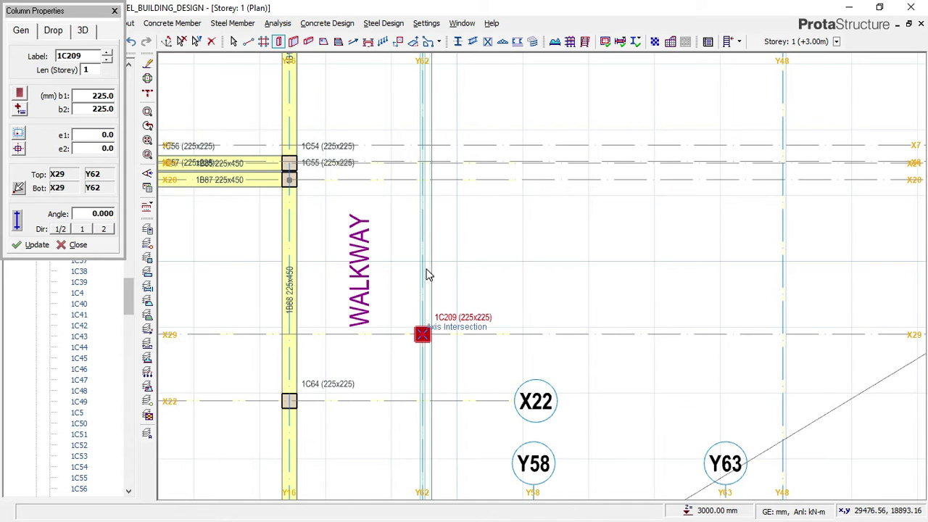
key("Escape")
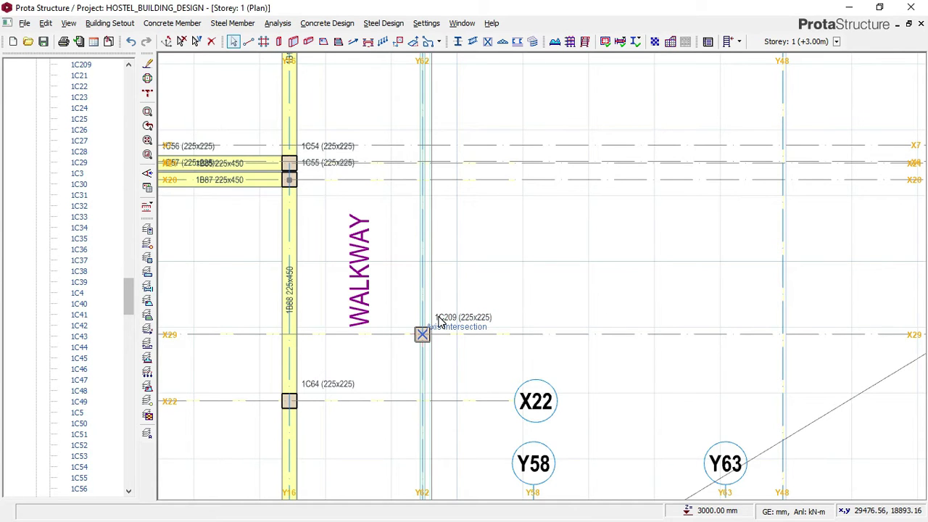
Step: Insert a 225x450 beam along axis Y62 between X28 and X29, using the properties of the beam on Y16 above X23
scroll(442, 311, "up", 1)
scroll(449, 311, "down", 3)
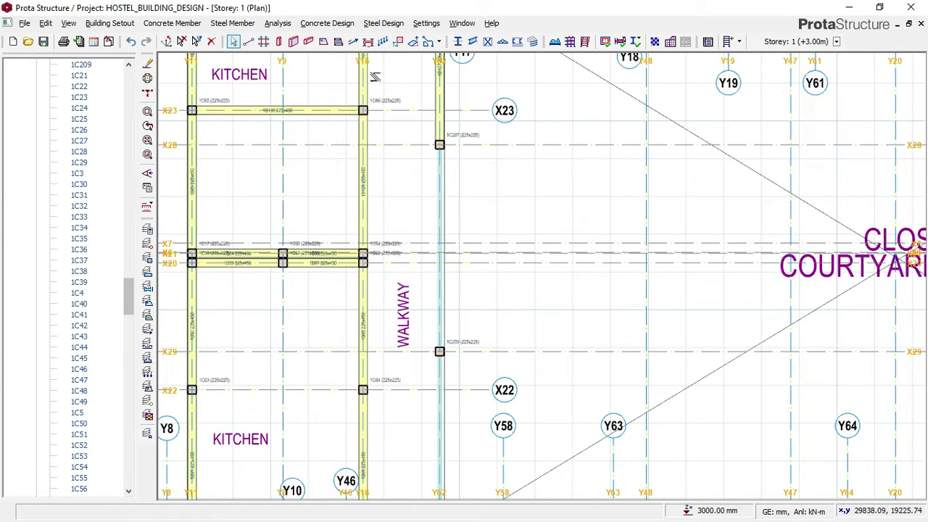
mouse_move(367, 73)
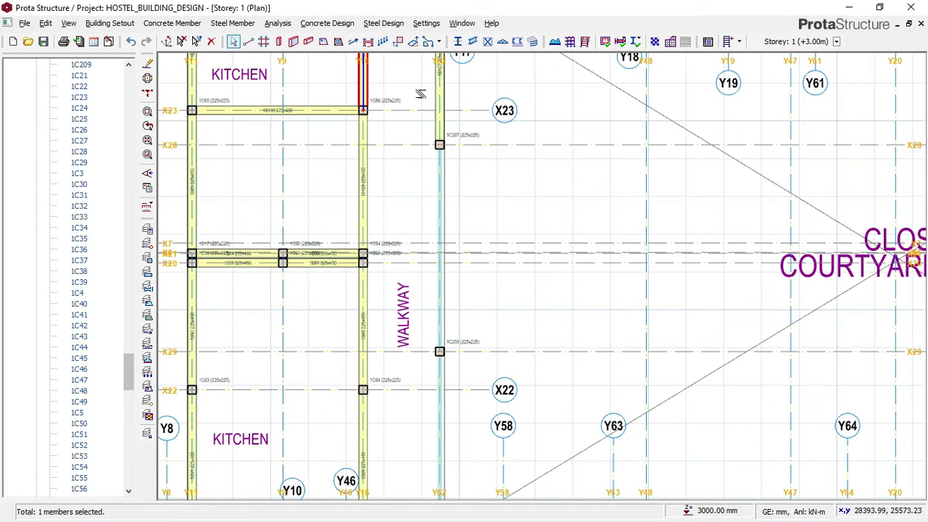
right_click(435, 101)
left_click(456, 109)
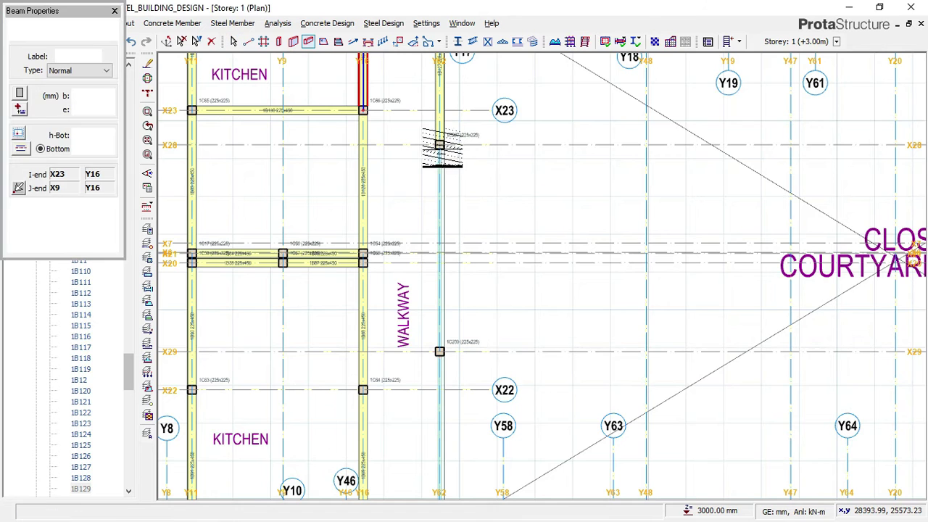
scroll(442, 149, "up", 1)
left_click(440, 143)
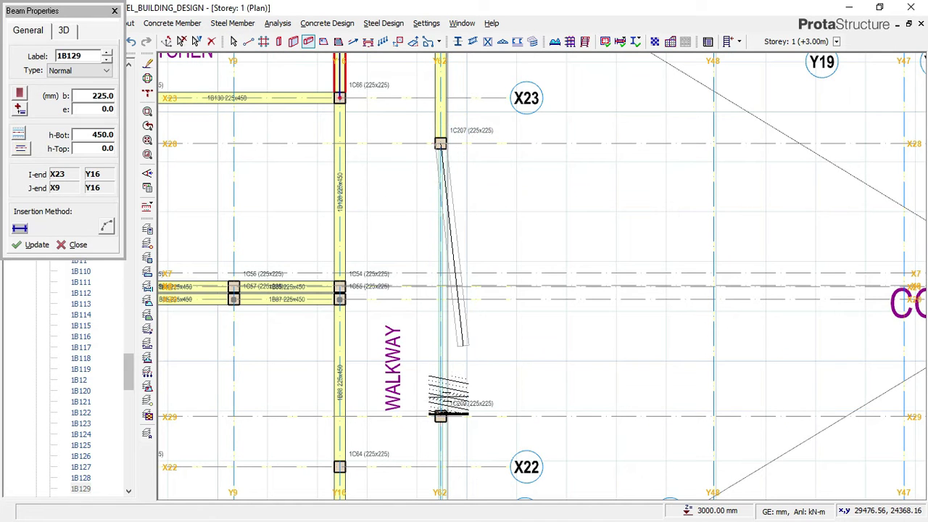
left_click(440, 416)
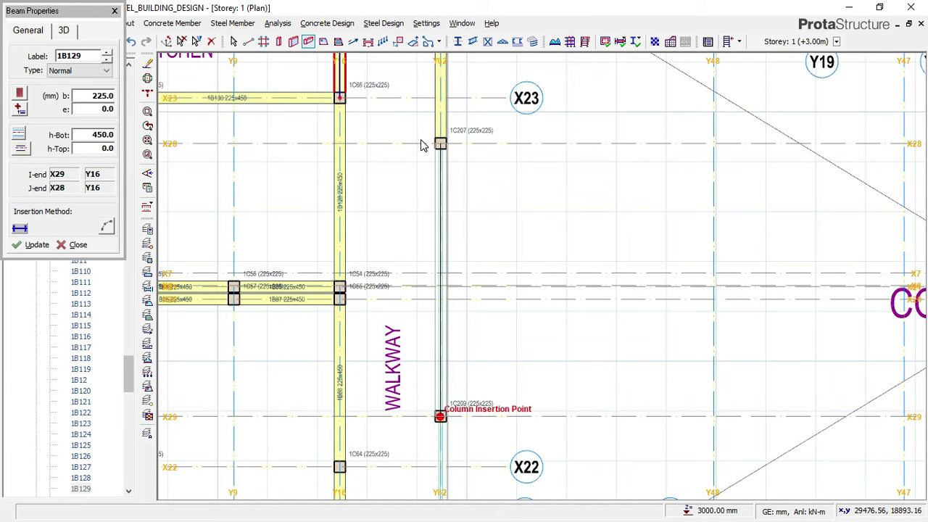
Step: Continue the courtyard-side beam line on axis Y62 with a 225x450 beam between X29 and X4
scroll(410, 199, "down", 3)
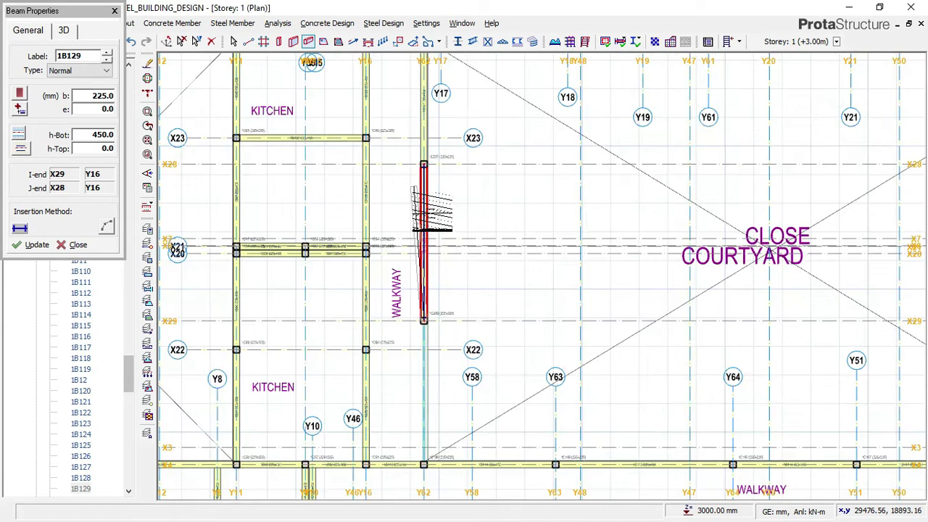
scroll(425, 399, "up", 3)
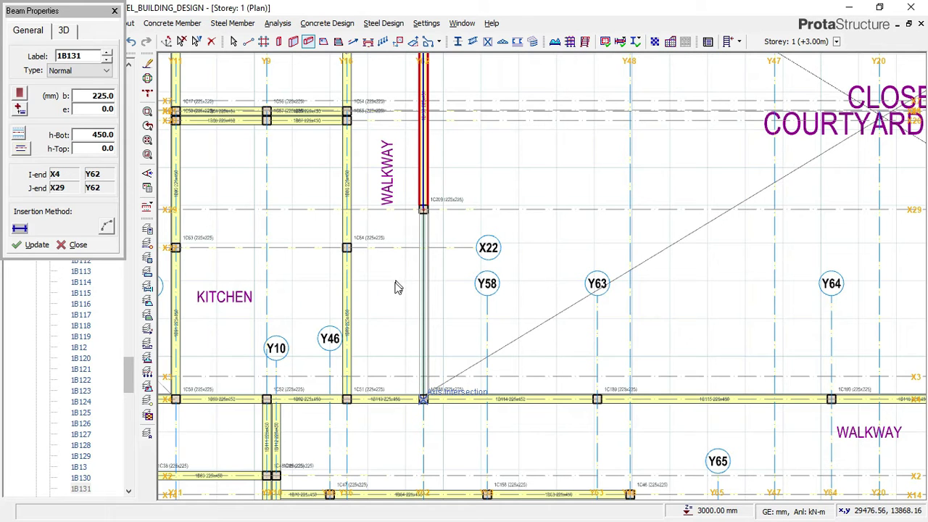
scroll(337, 294, "down", 3)
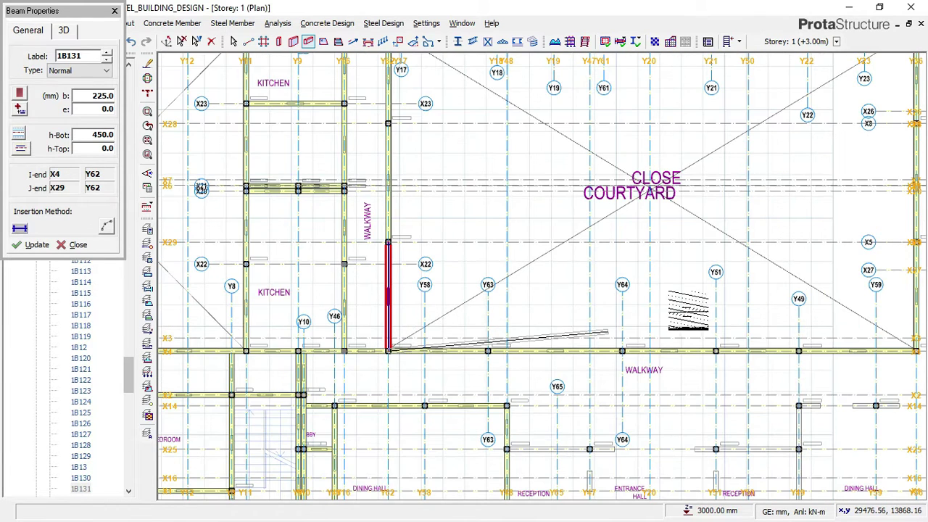
scroll(725, 283, "down", 2)
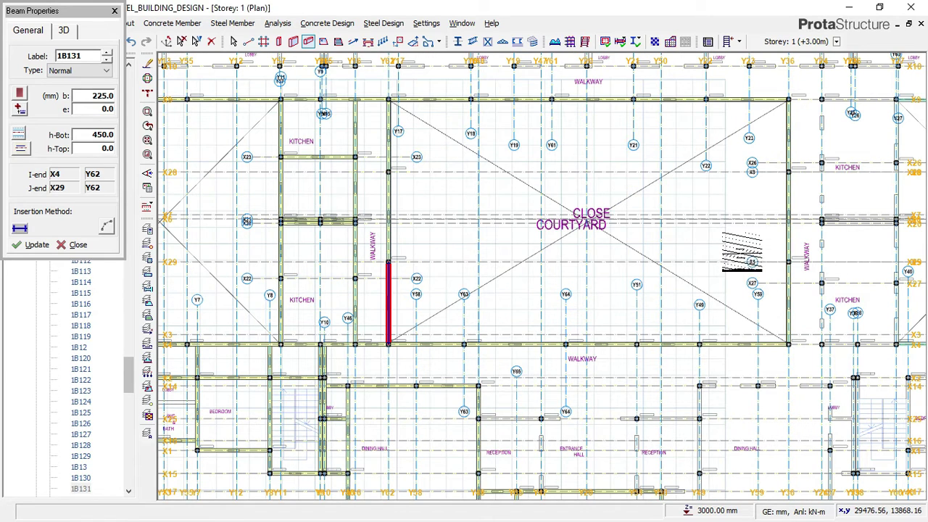
left_click(389, 172)
scroll(377, 156, "up", 2)
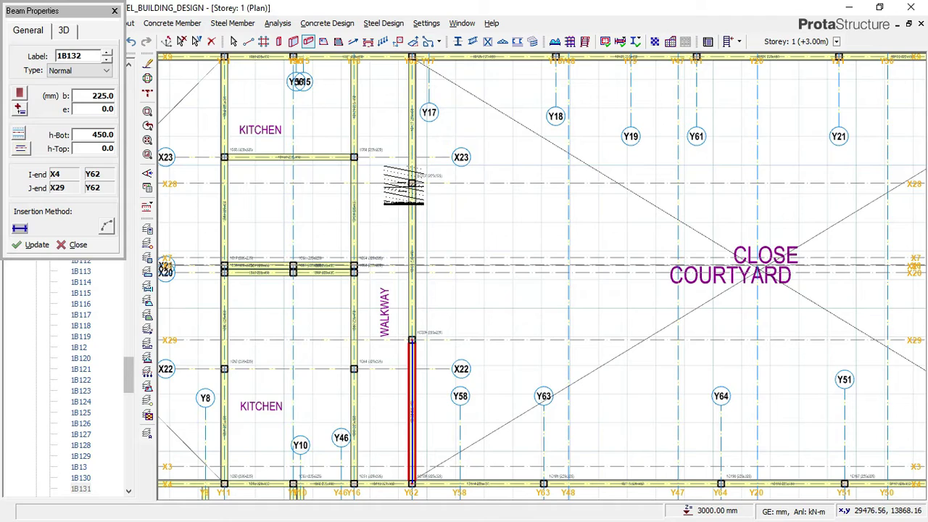
scroll(403, 187, "down", 3)
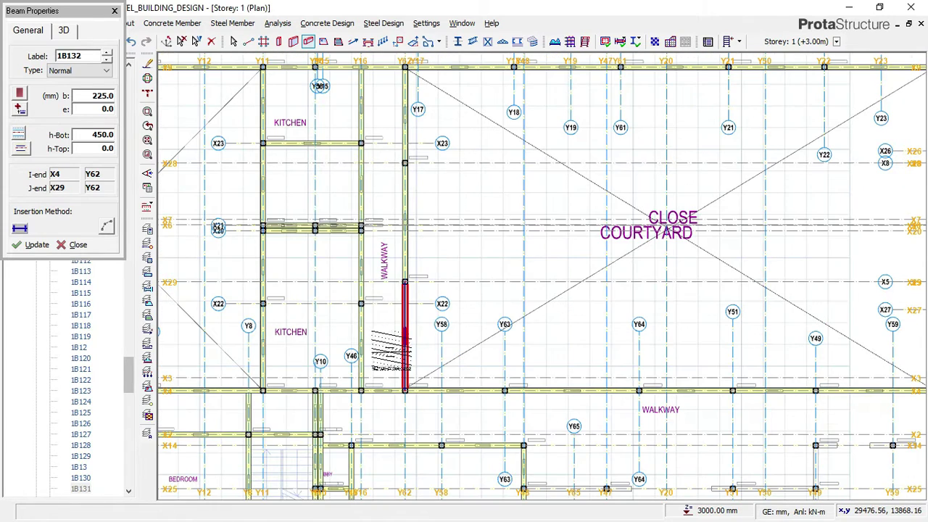
Step: Insert two 225x450 beams across the walkway from Y16 to Y62, one along axis X20 and one along axis X6
scroll(368, 218, "up", 3)
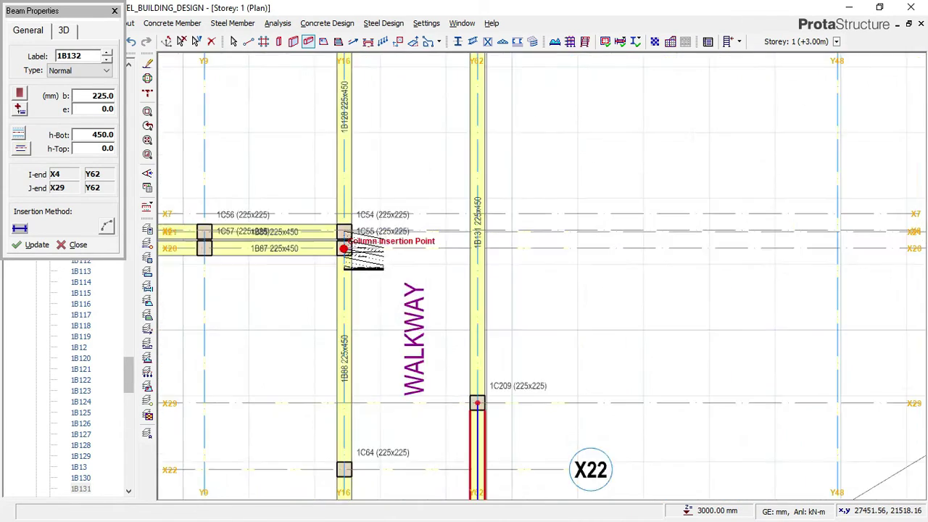
left_click(344, 249)
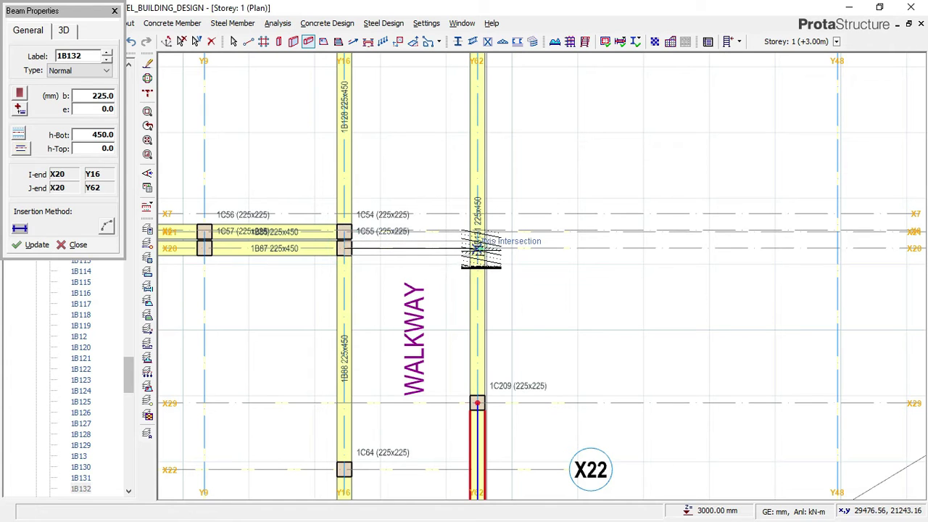
left_click(347, 233)
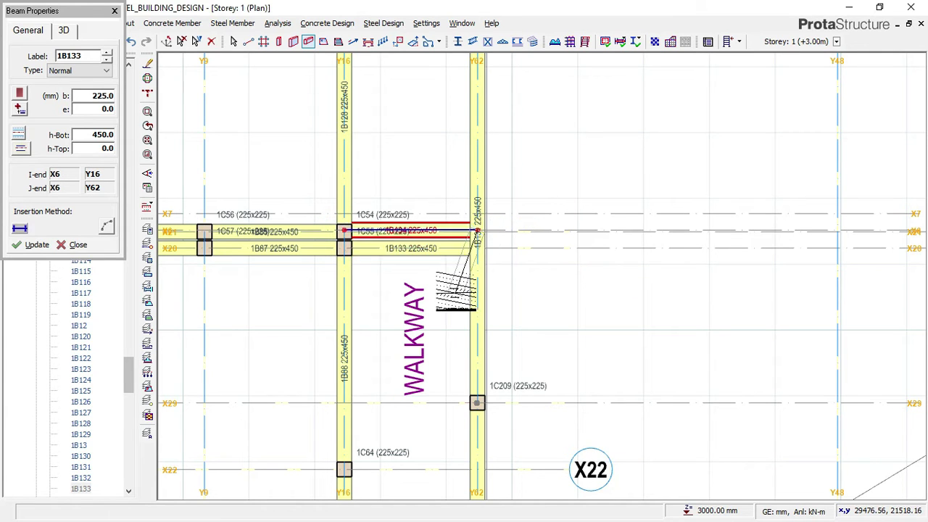
scroll(529, 183, "down", 2)
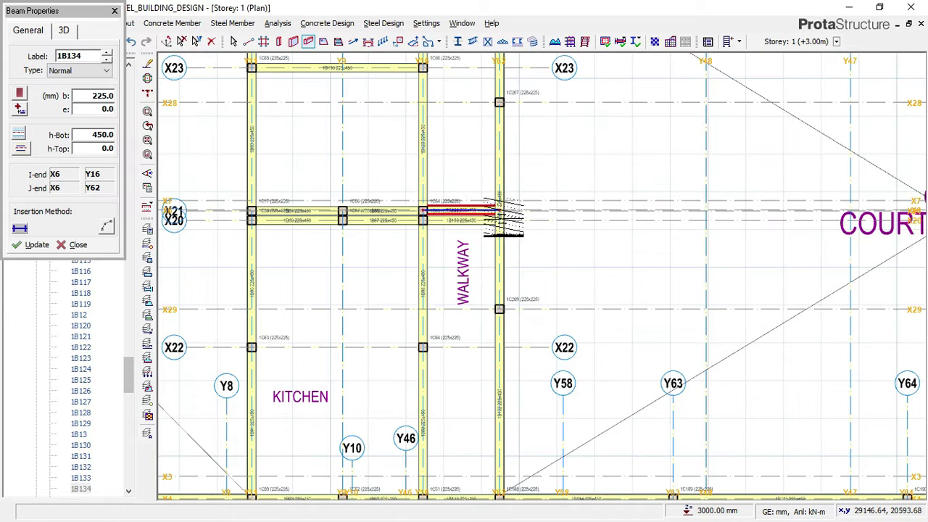
Step: Insert a 225x450 beam across the walkway along axis X22 from Y16 to Y62
scroll(422, 347, "up", 1)
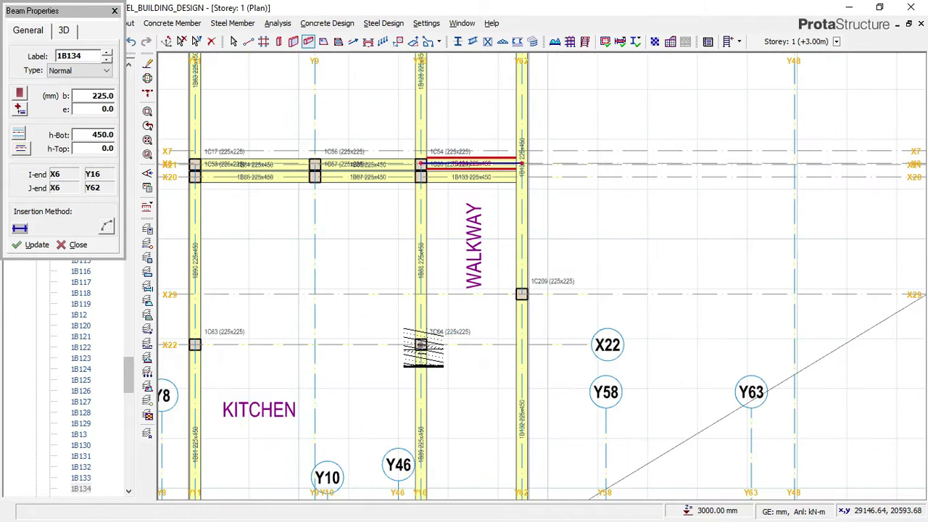
left_click(420, 345)
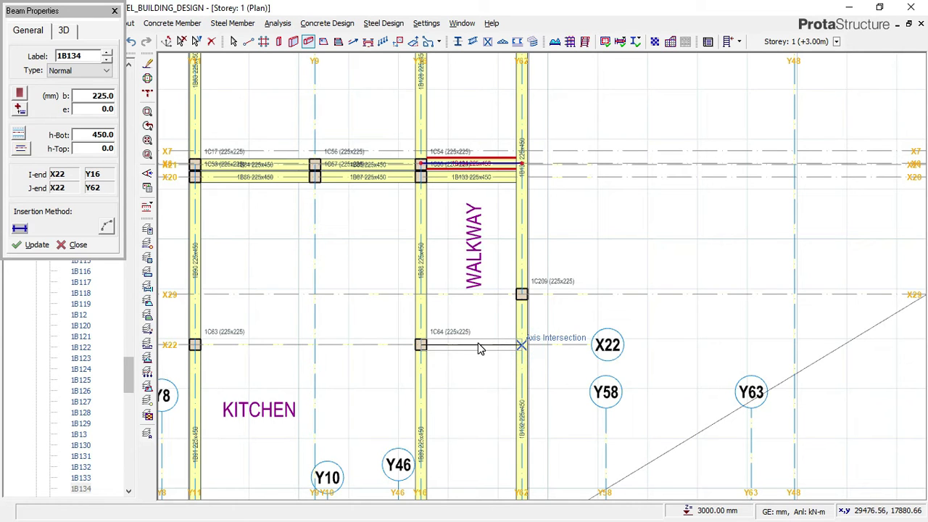
left_click(465, 321)
scroll(464, 321, "down", 3)
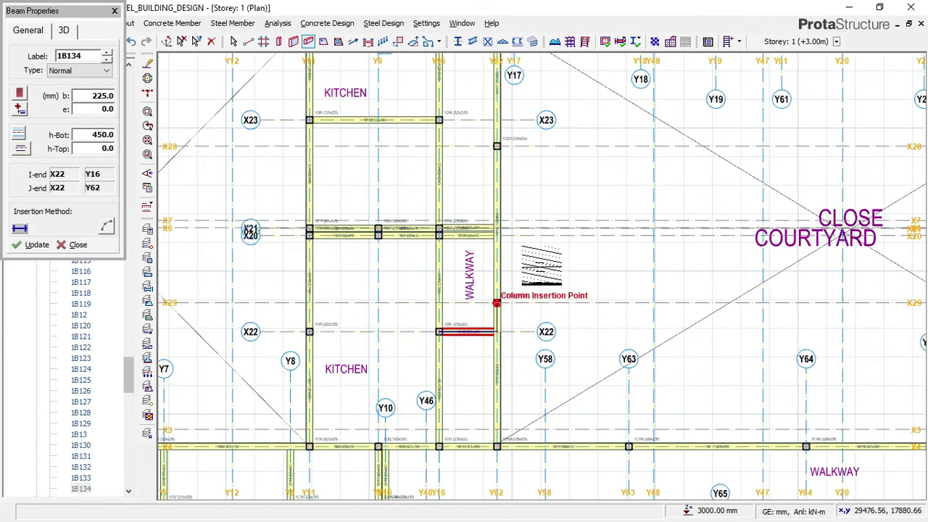
key("Escape")
Step: Insert a 225x450 beam across the walkway along axis X23 from Y16 to Y62
scroll(475, 75, "up", 2)
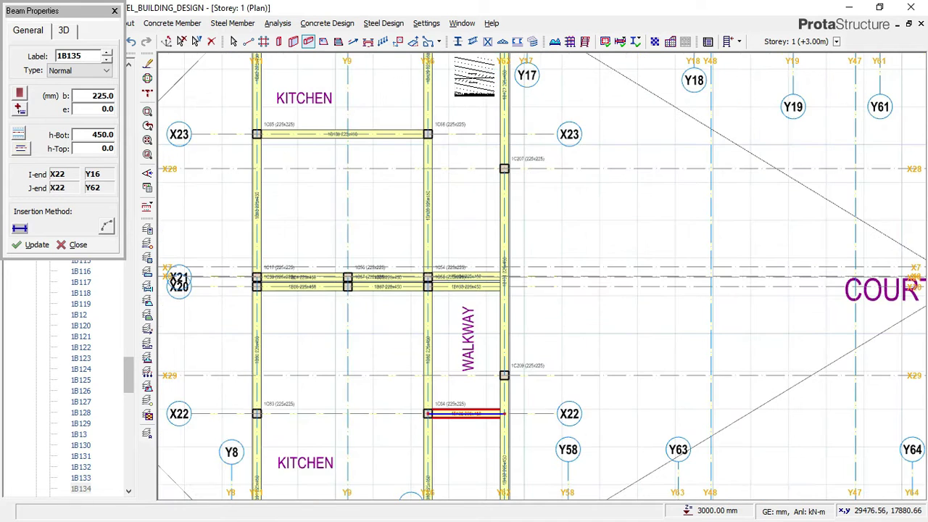
left_click(413, 152)
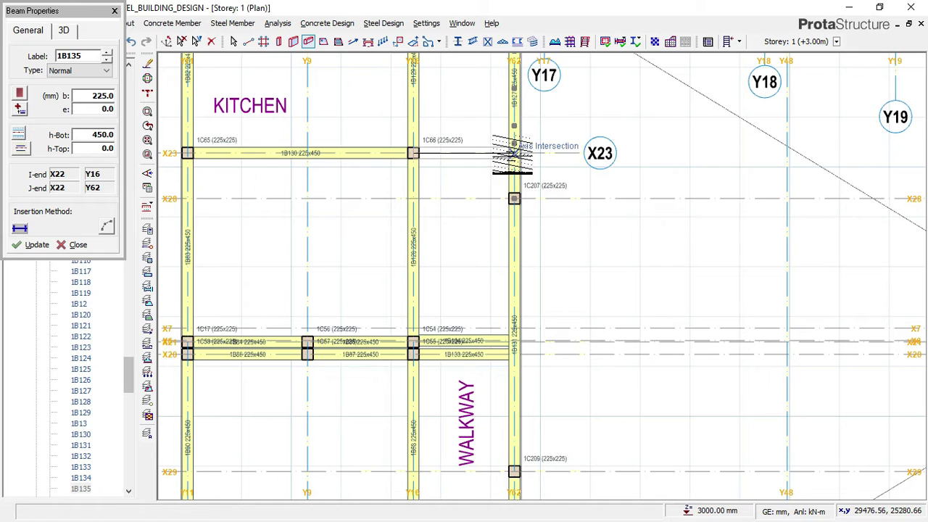
scroll(514, 152, "up", 2)
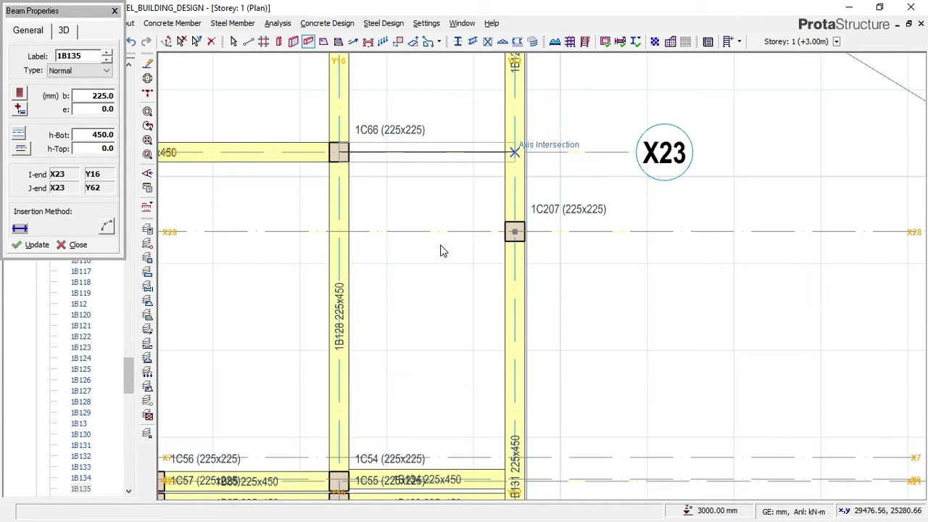
left_click(514, 152)
scroll(500, 167, "down", 2)
scroll(467, 208, "down", 1)
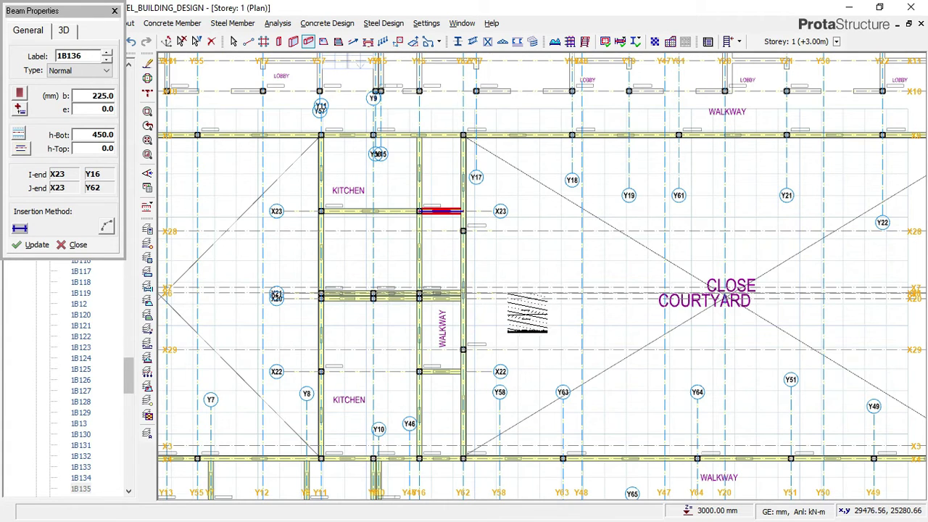
Step: Insert a 225x450 beam across the kitchen along axis X22 from Y11 to Y16
middle_click_drag(468, 253, 387, 180)
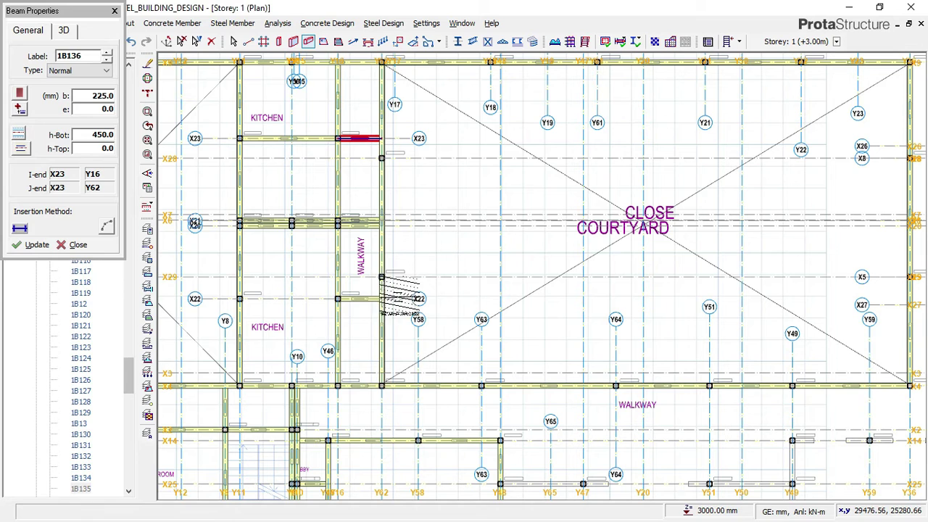
scroll(235, 297, "up", 4)
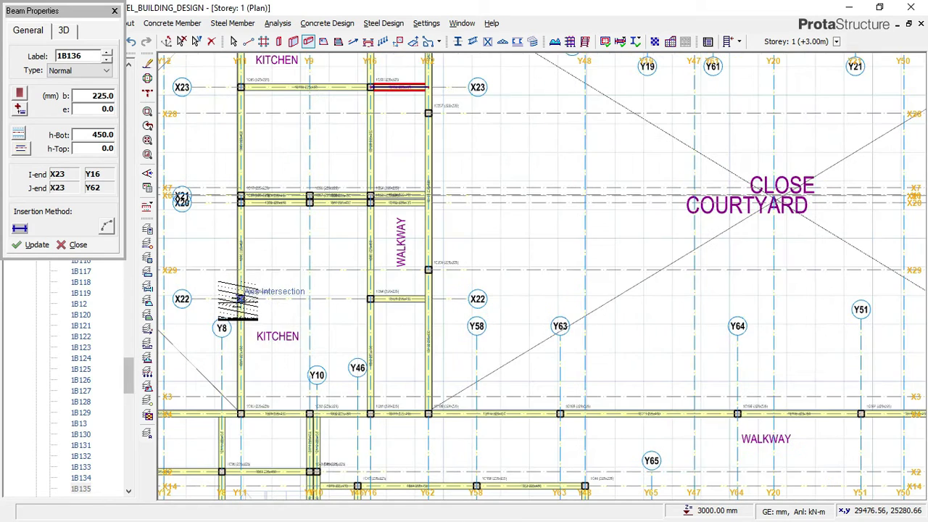
left_click(243, 297)
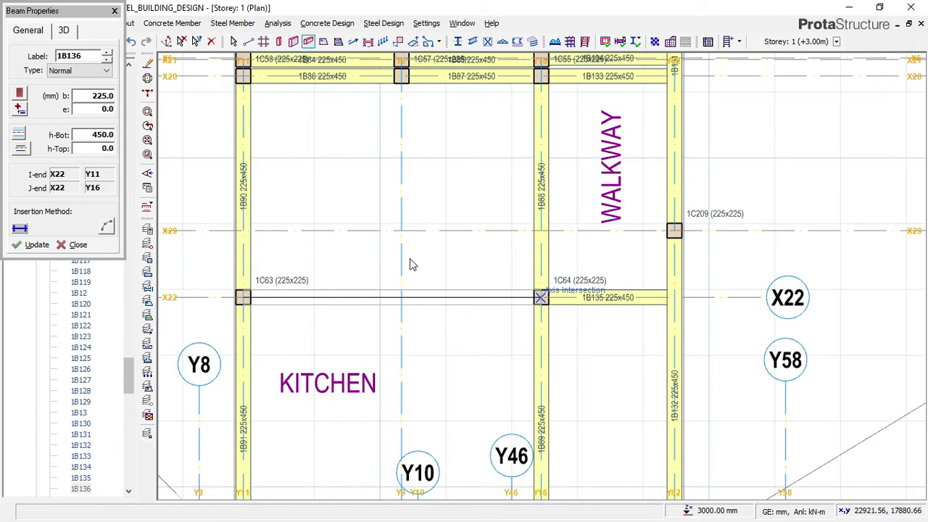
scroll(396, 269, "down", 1)
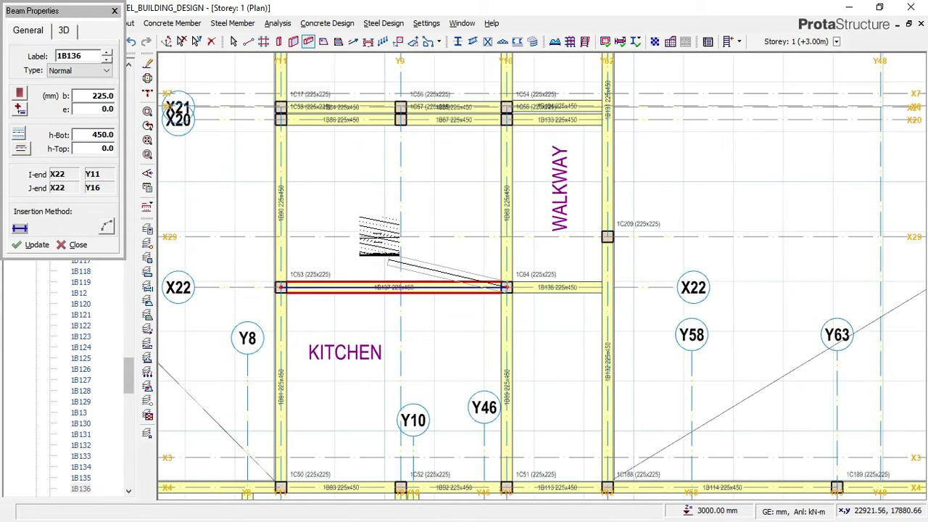
scroll(362, 247, "down", 1)
key("Escape")
Step: Insert a 225x450 beam across the walkway along axis Y48 from X14 to X4
scroll(332, 231, "down", 1)
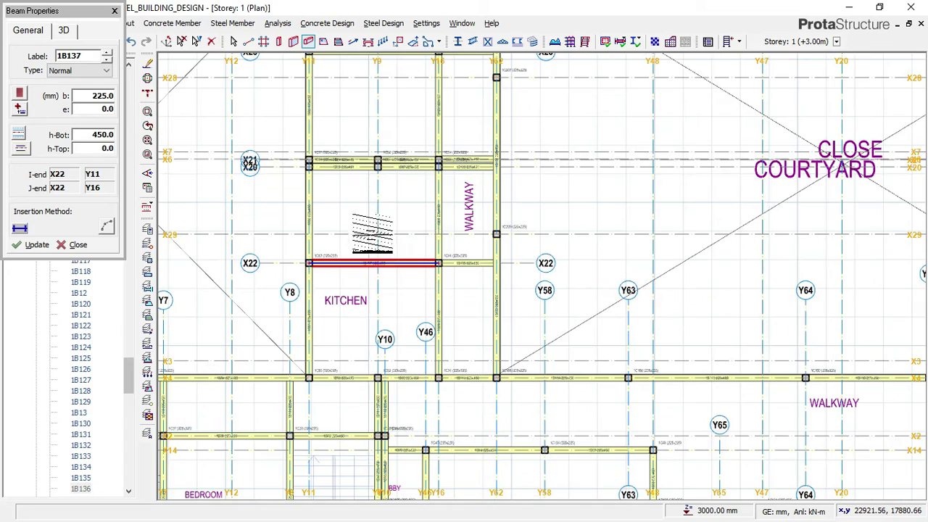
scroll(328, 266, "down", 1)
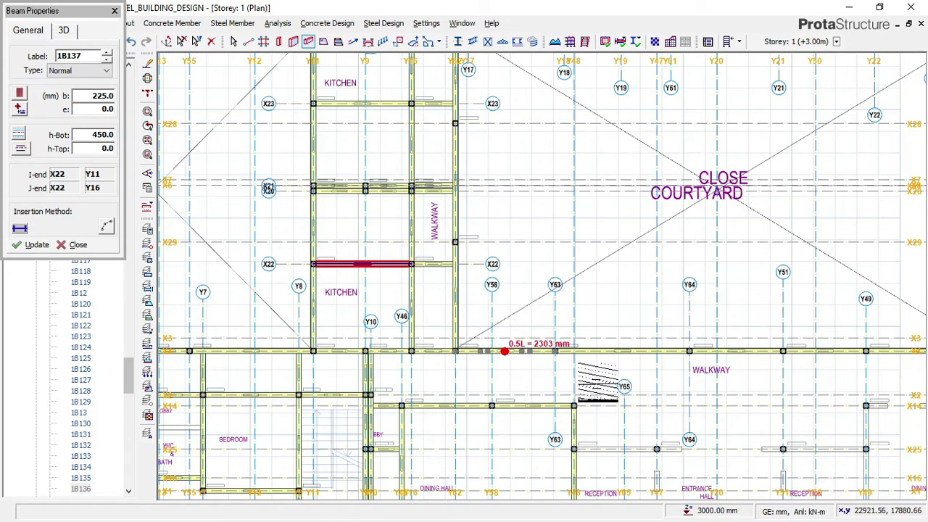
middle_click_drag(659, 326, 573, 271)
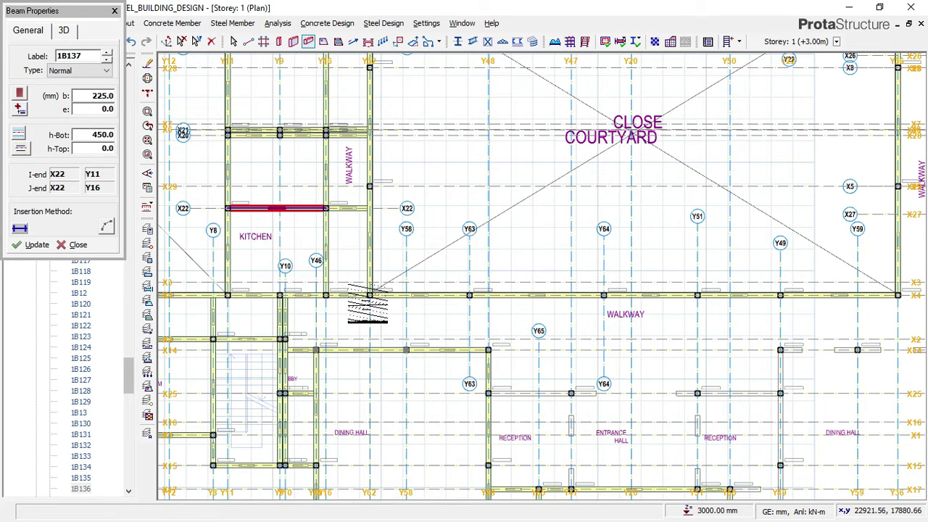
scroll(370, 296, "up", 3)
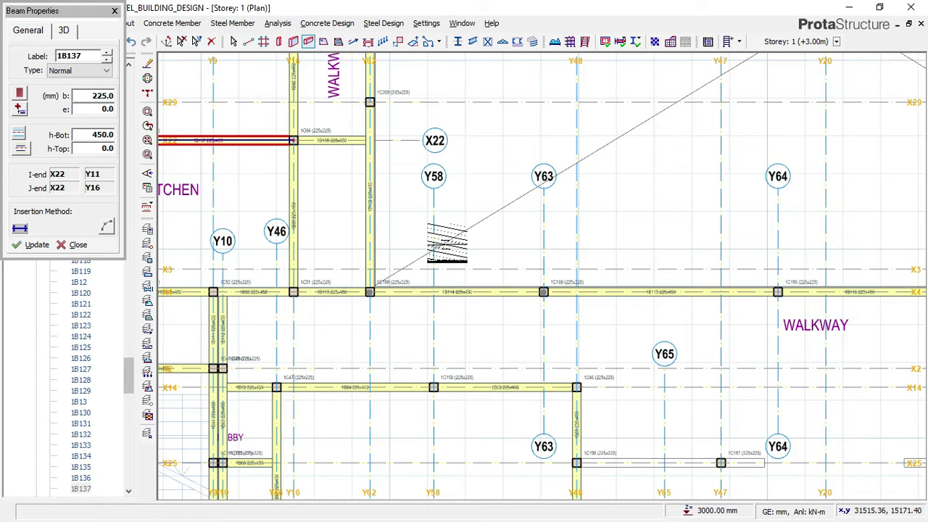
scroll(596, 378, "up", 2)
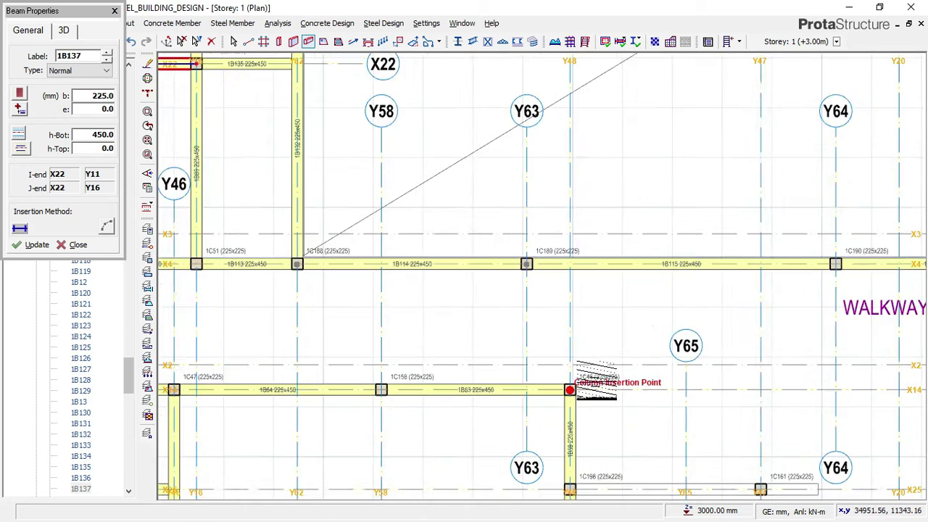
scroll(596, 378, "up", 1)
left_click(561, 392)
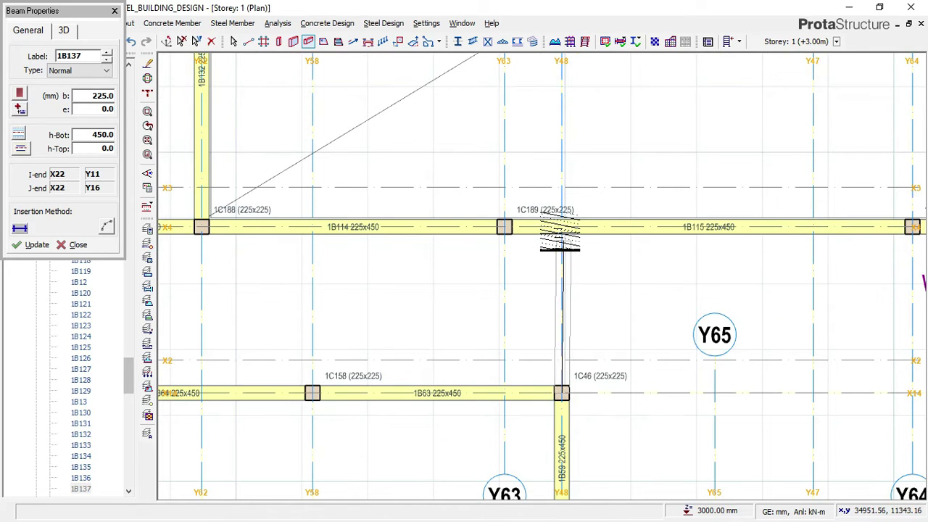
left_click(624, 276)
Step: Insert a 225x450 beam across the walkway along axis Y62 from X4 to X14
scroll(637, 277, "down", 2)
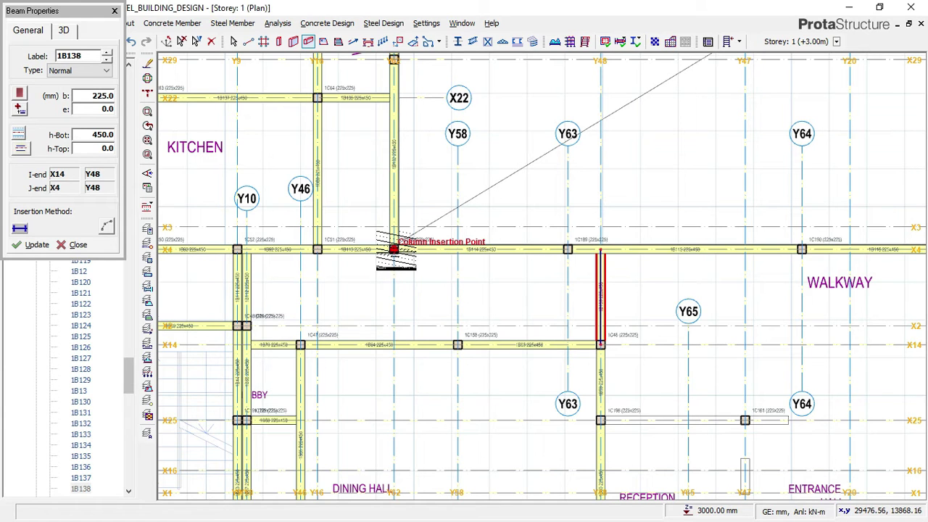
left_click(394, 248)
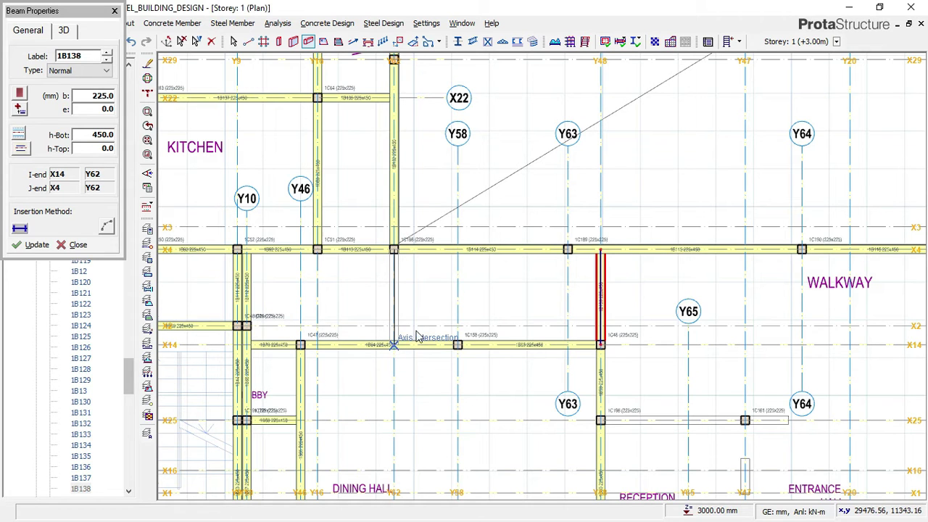
left_click(446, 303)
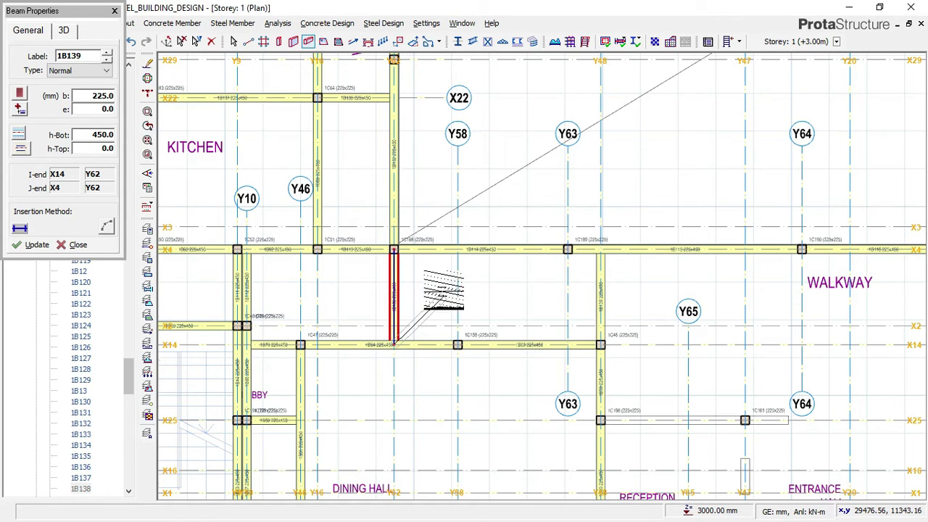
Step: Insert two 225x450 beams along axis X9 above the second kitchen, from Y36 to Y24 and from Y24 to Y60
scroll(341, 279, "down", 4)
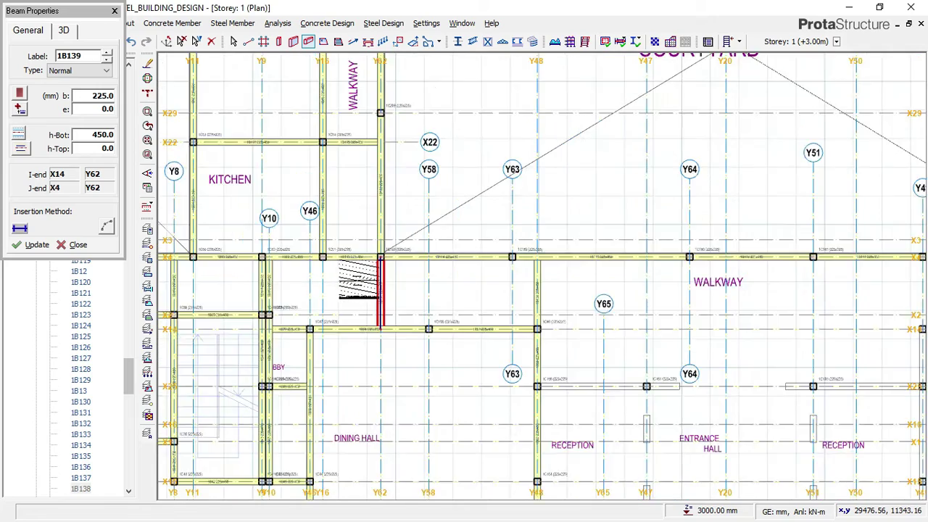
mouse_move(714, 317)
middle_mouse_down()
mouse_move(596, 309)
mouse_move(503, 268)
mouse_move(577, 276)
middle_mouse_up()
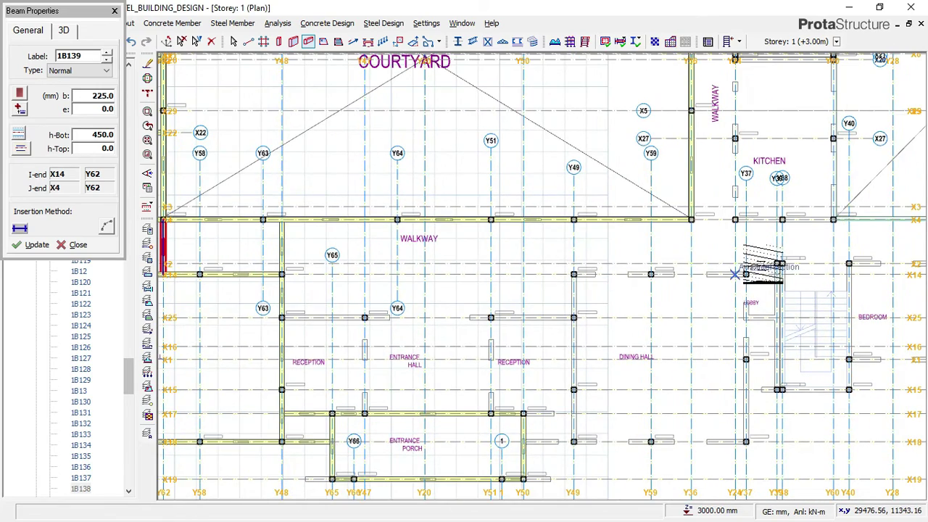
mouse_move(727, 237)
middle_mouse_down()
mouse_move(530, 234)
mouse_move(510, 266)
mouse_move(540, 383)
mouse_move(504, 500)
middle_mouse_up()
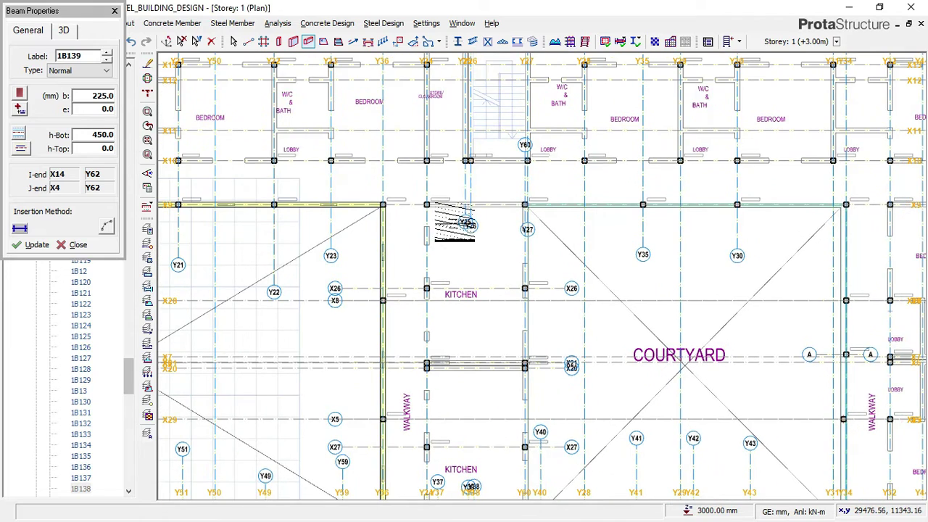
scroll(417, 200, "up", 4)
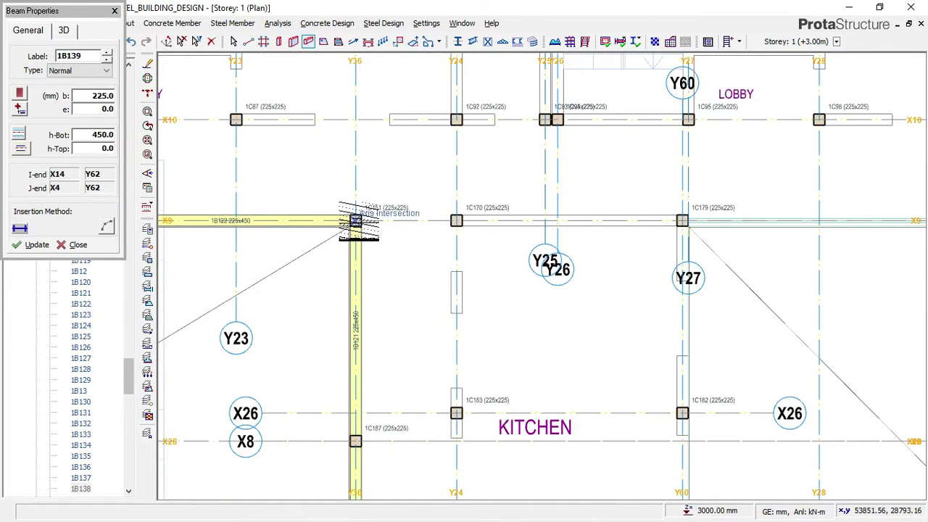
scroll(682, 220, "up", 1)
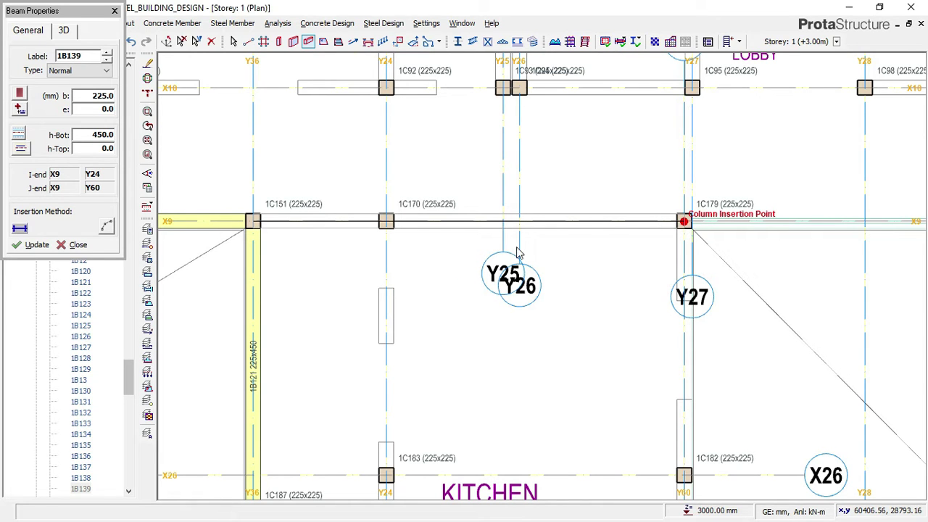
left_click(598, 222)
scroll(593, 214, "down", 3)
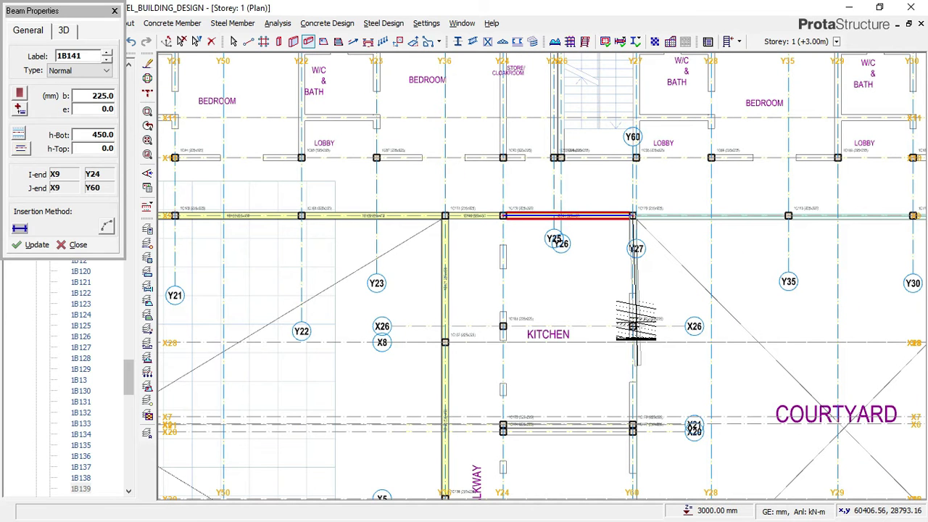
Step: Insert 225x450 beams along axis Y60 beside the kitchen, from X9 to X26 and from X26 to X21
scroll(630, 320, "up", 1)
scroll(631, 328, "up", 1)
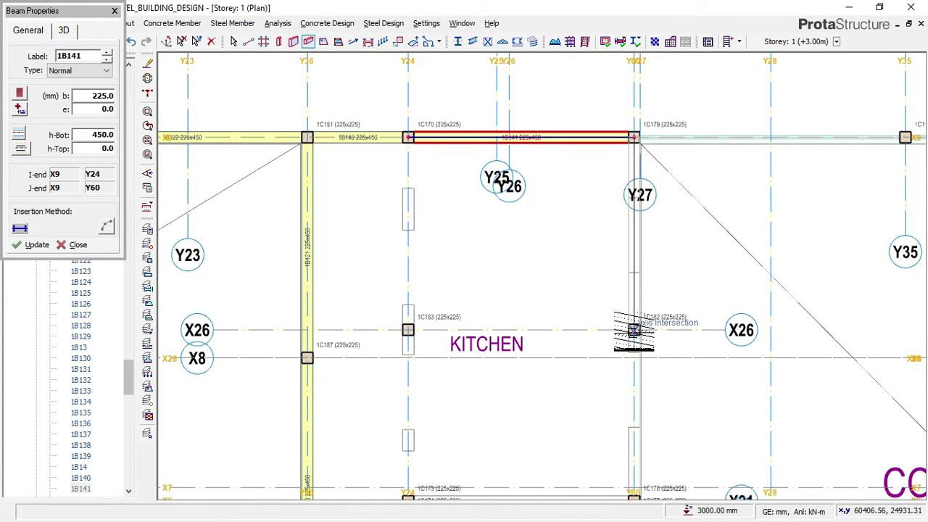
left_click(633, 330)
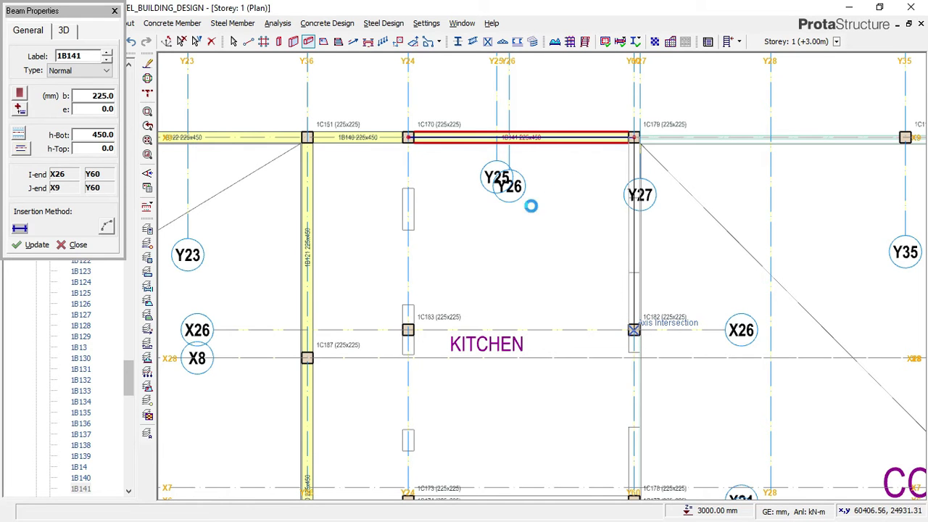
scroll(562, 260, "down", 1)
scroll(572, 276, "down", 1)
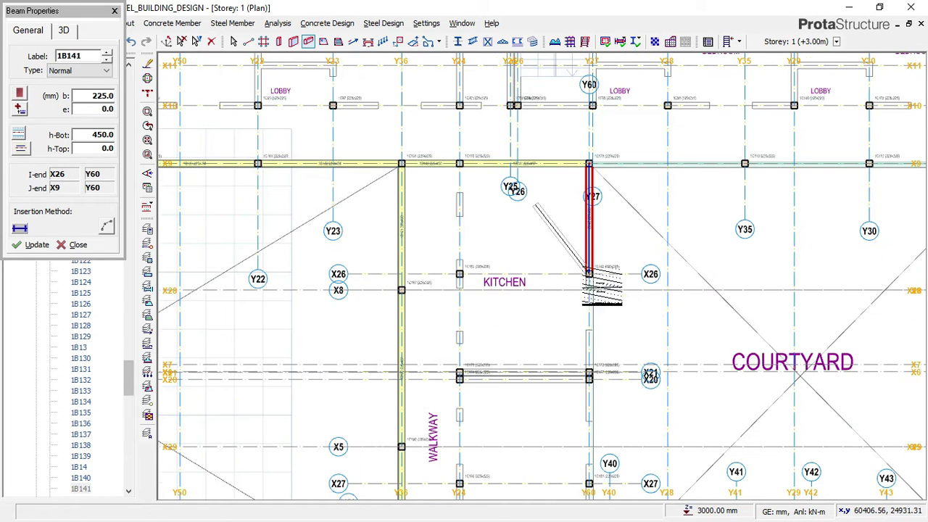
scroll(589, 375, "up", 3)
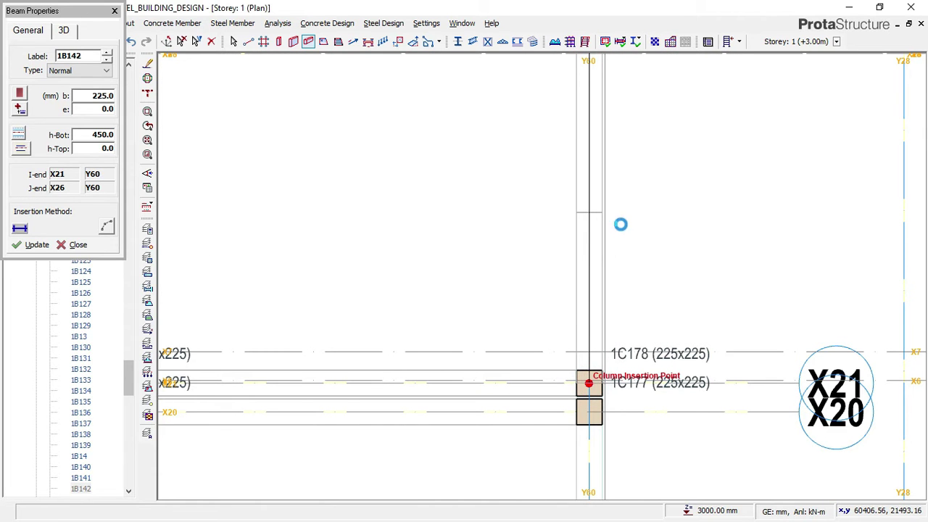
left_click(592, 383)
scroll(589, 391, "down", 1)
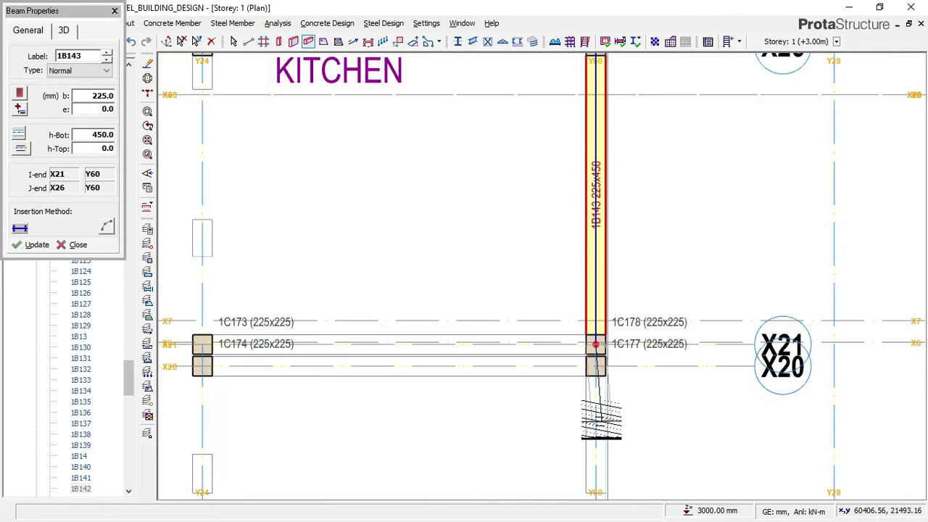
Step: Insert a 225x450 beam between the two kitchens along axis X20 from Y60 to Y24
scroll(596, 387, "up", 1)
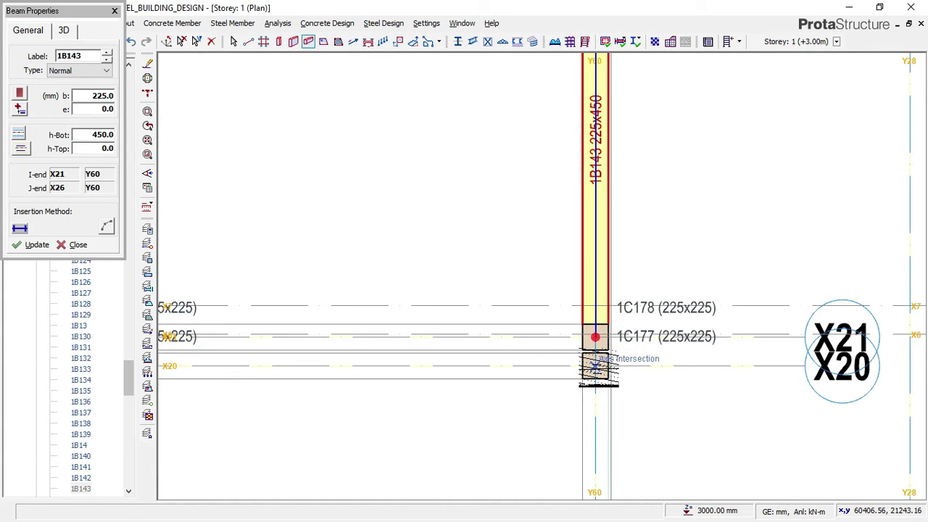
scroll(601, 369, "down", 1)
scroll(513, 357, "down", 1)
scroll(330, 354, "up", 1)
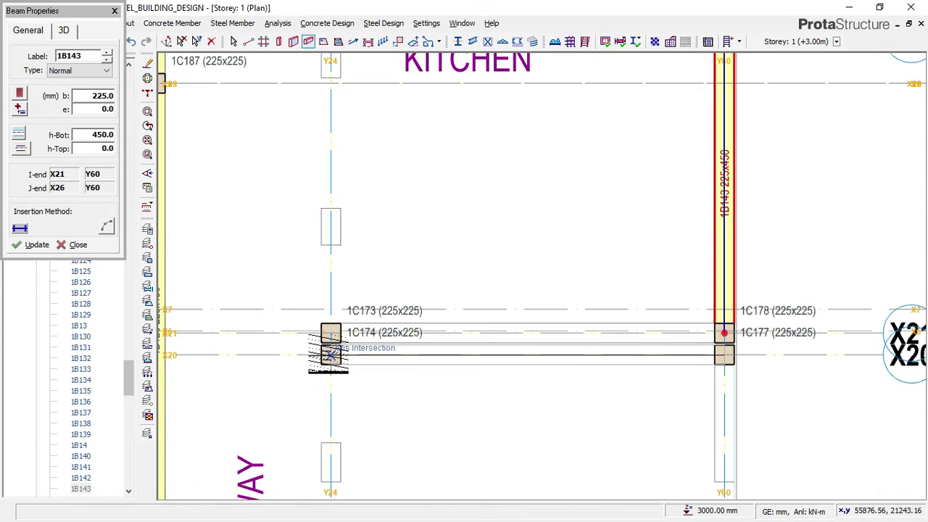
left_click(331, 355)
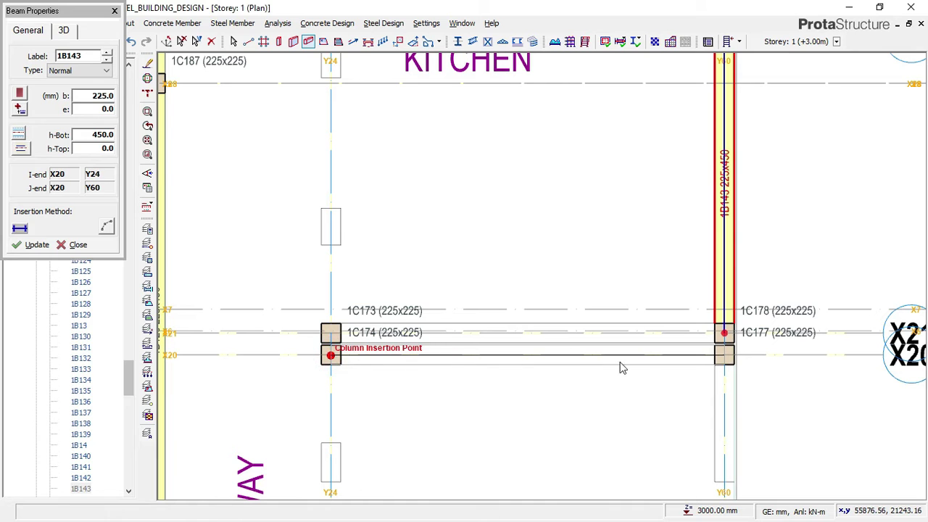
left_click(451, 295)
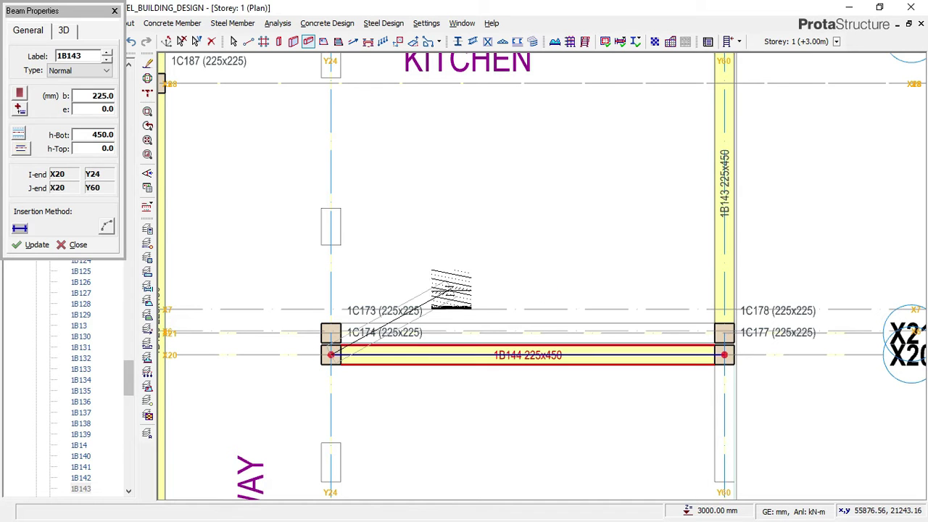
Step: Continue the beam line on axis Y60 with 225x450 beams from X20 to X27 and from X27 to X4
scroll(456, 202, "down", 1)
scroll(507, 201, "down", 1)
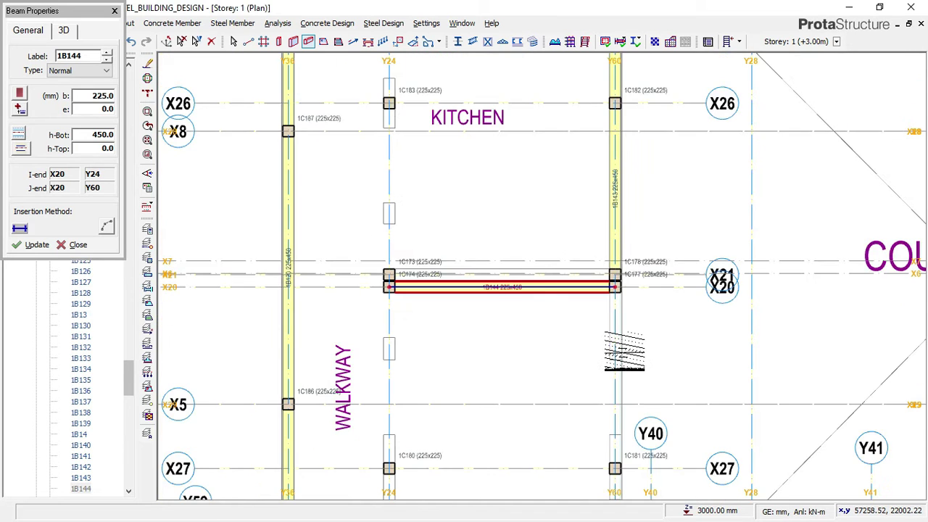
middle_click_drag(589, 299, 574, 250)
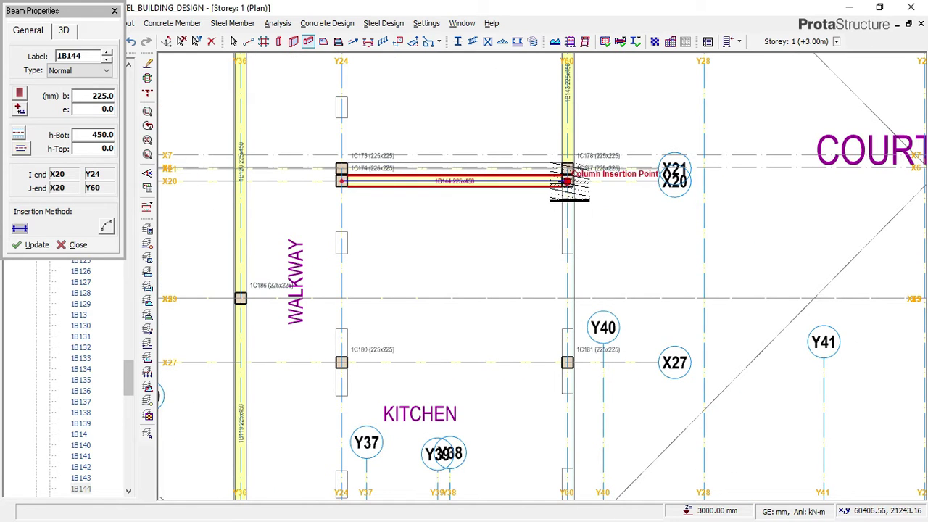
scroll(567, 181, "up", 1)
left_click(566, 180)
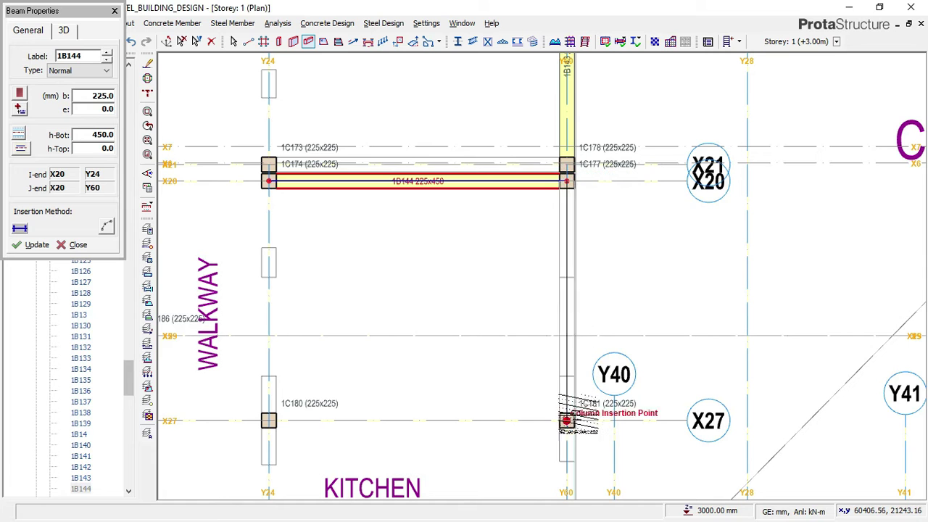
left_click(567, 419)
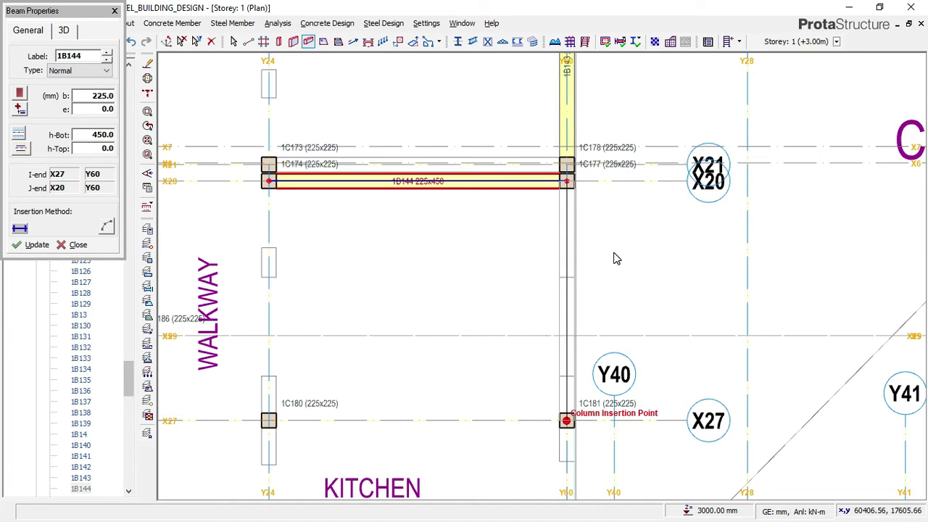
scroll(598, 222, "down", 5)
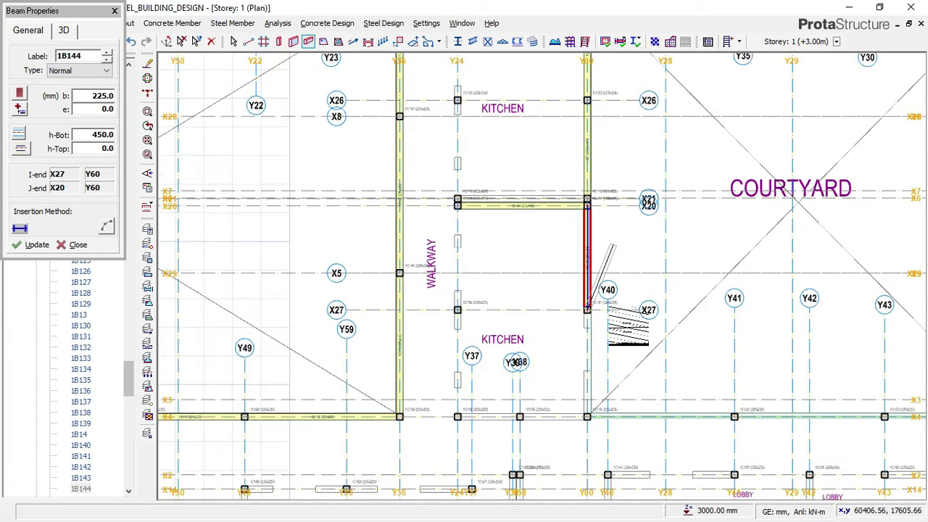
scroll(592, 373, "up", 5)
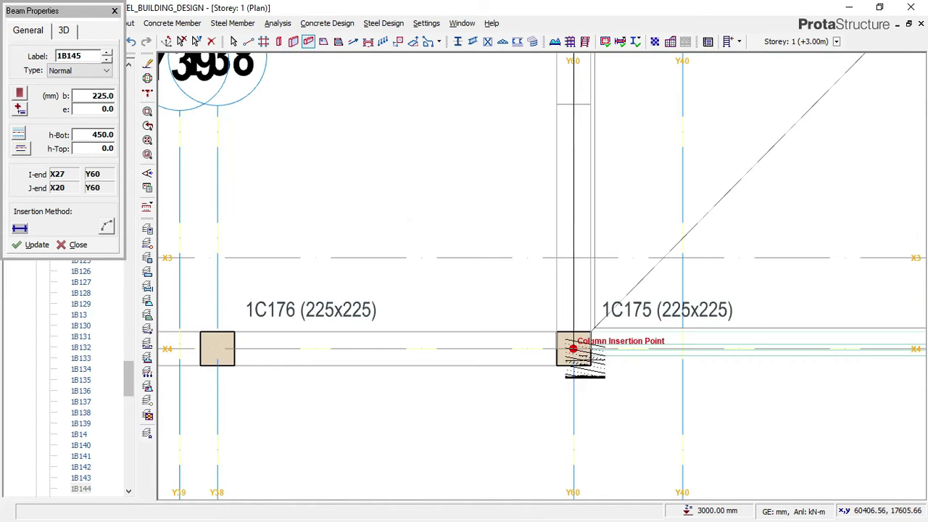
left_click(573, 348)
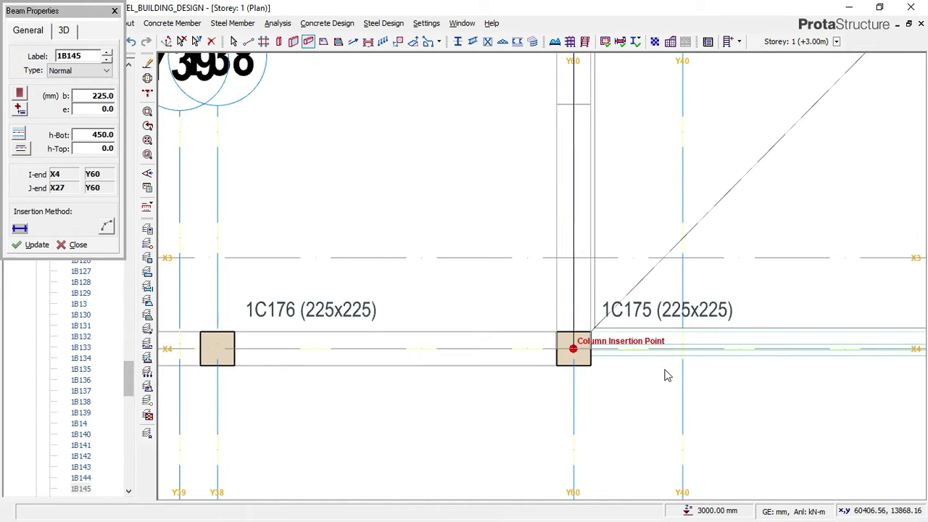
Step: Insert 225x450 beams along axis X4 below the kitchen, from Y60 to Y38 and from Y38 to Y24
scroll(240, 355, "down", 1)
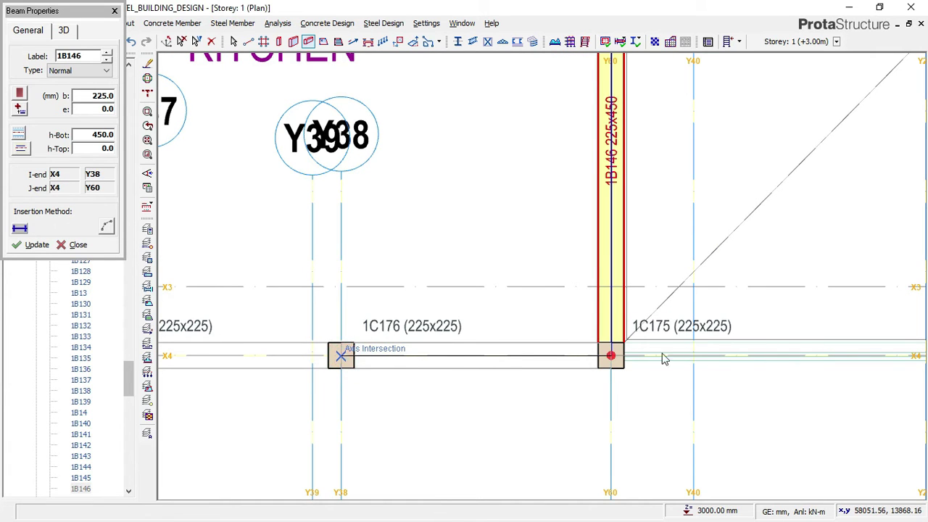
left_click(299, 360)
scroll(299, 361, "down", 1)
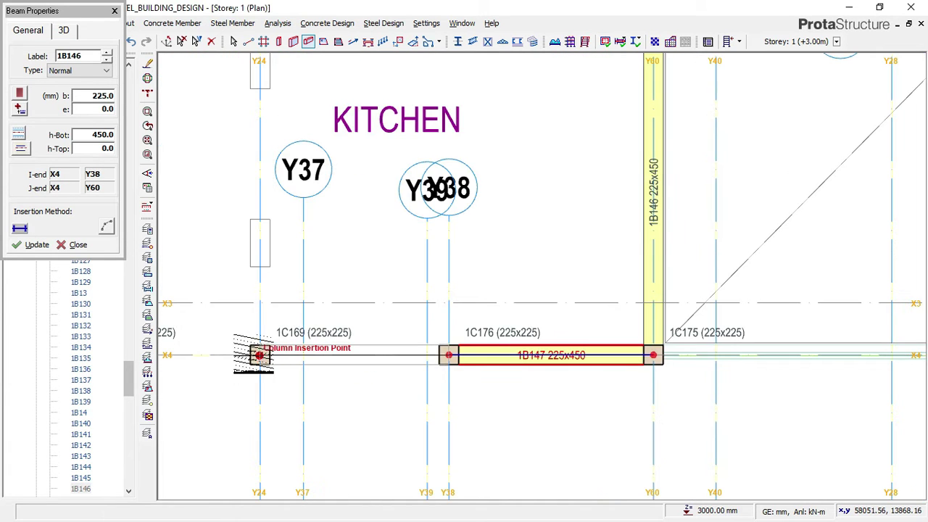
left_click(260, 355)
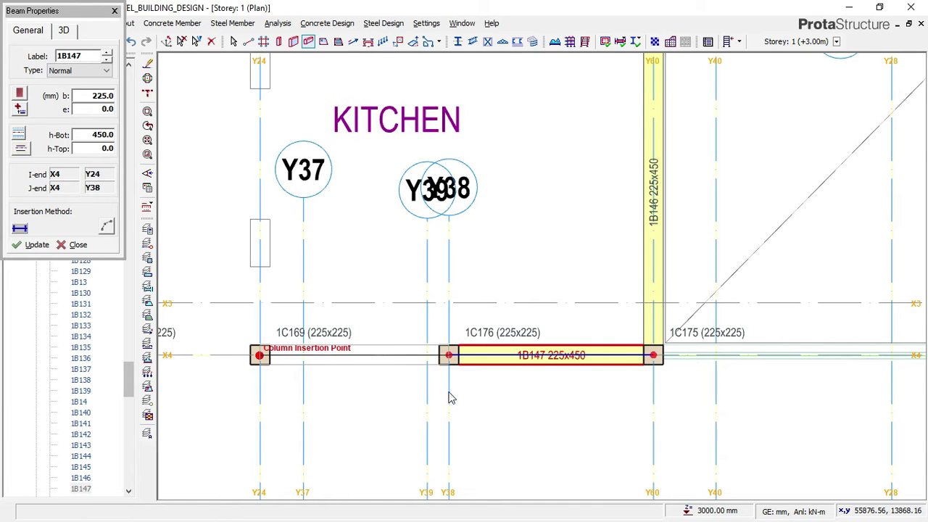
Step: Insert 225x450 beams around the lower kitchen, on axis Y24 from X4 to X27 and on axis X27 from Y24 to Y60
scroll(348, 255, "down", 1)
middle_click_drag(362, 207, 388, 347)
scroll(336, 279, "up", 2)
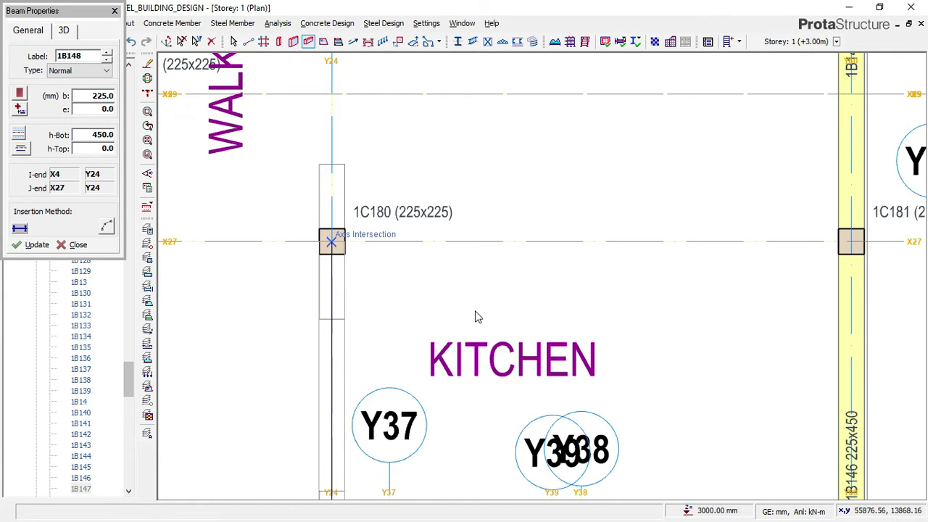
scroll(475, 317, "down", 1)
left_click(754, 258)
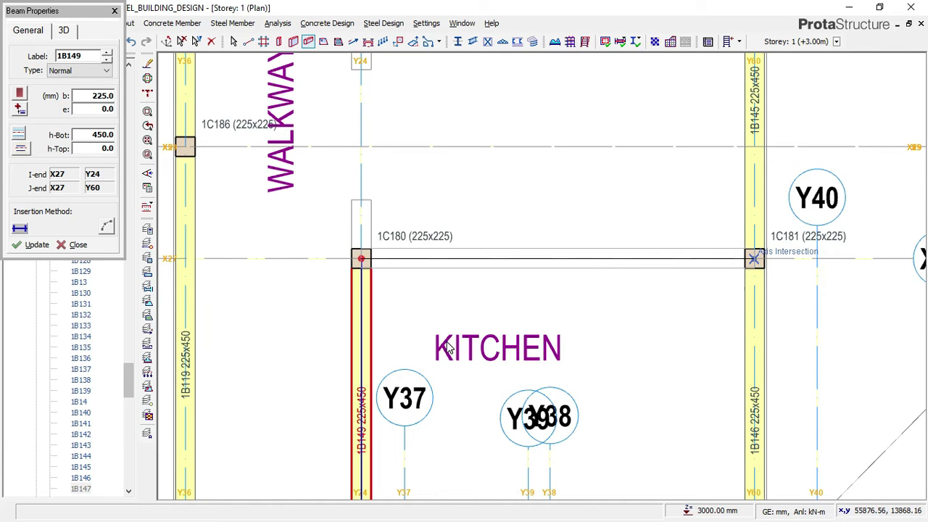
Step: Insert a 225x450 beam along axis Y24 beside the walkway from X27 to X20
scroll(449, 346, "down", 1)
scroll(479, 331, "down", 1)
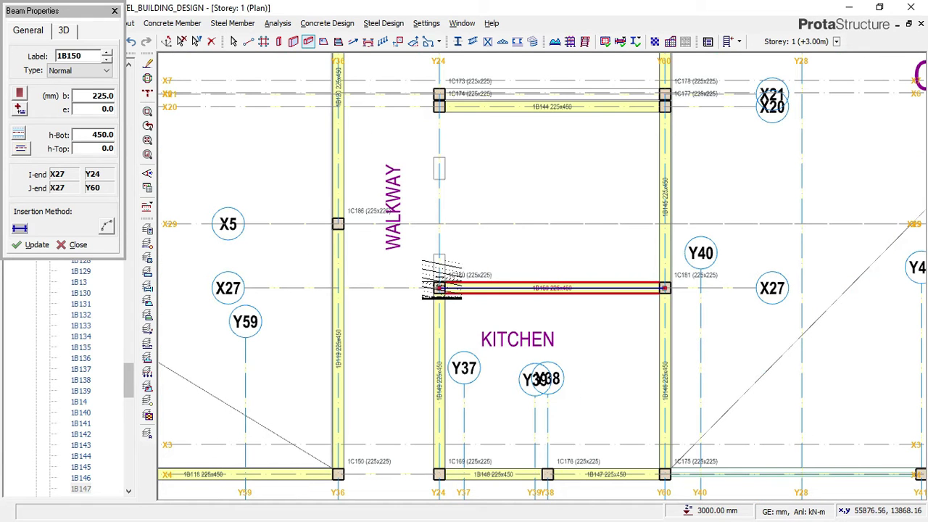
scroll(440, 104, "up", 1)
scroll(439, 106, "up", 1)
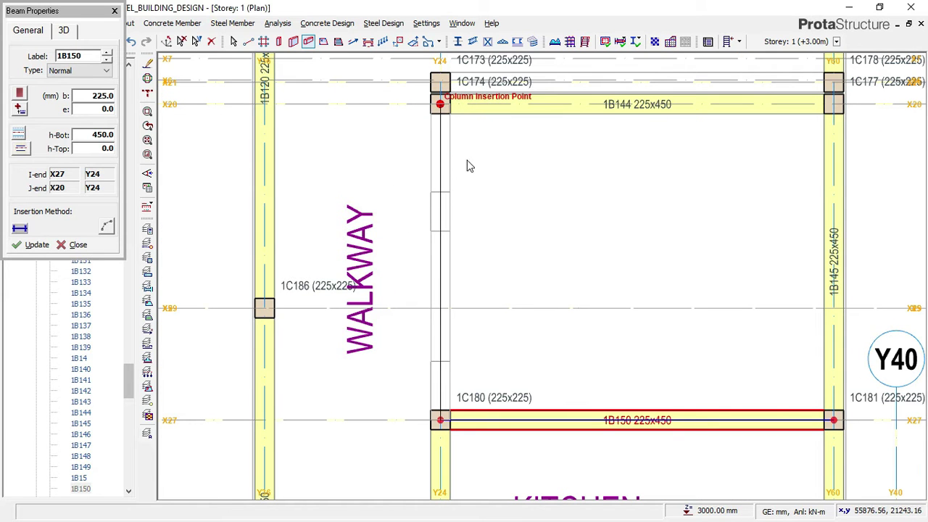
left_click(497, 234)
scroll(501, 213, "down", 2)
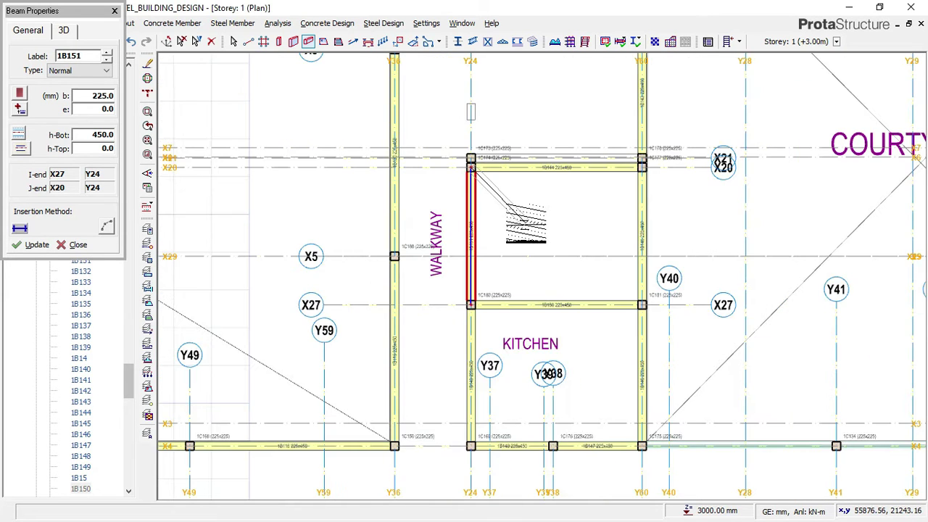
Step: Insert a 225x450 beam between the two kitchen blocks along axis X21 from Y60 to Y24
scroll(642, 166, "up", 3)
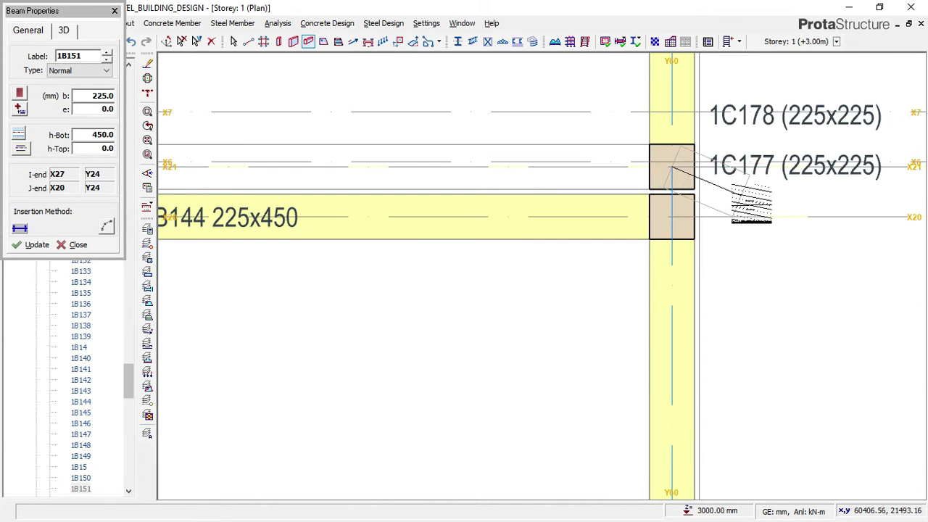
middle_click_drag(693, 203, 714, 210)
scroll(714, 210, "down", 1)
scroll(186, 181, "up", 2)
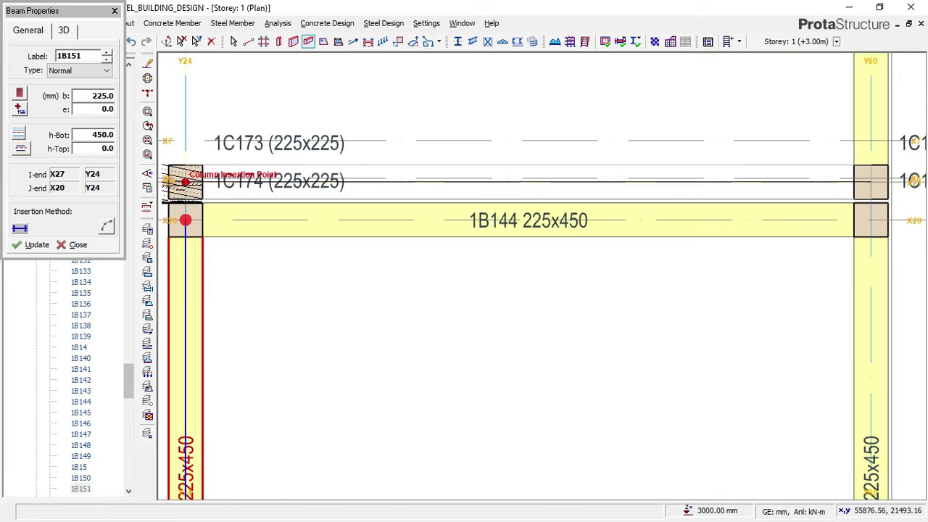
scroll(186, 181, "up", 1)
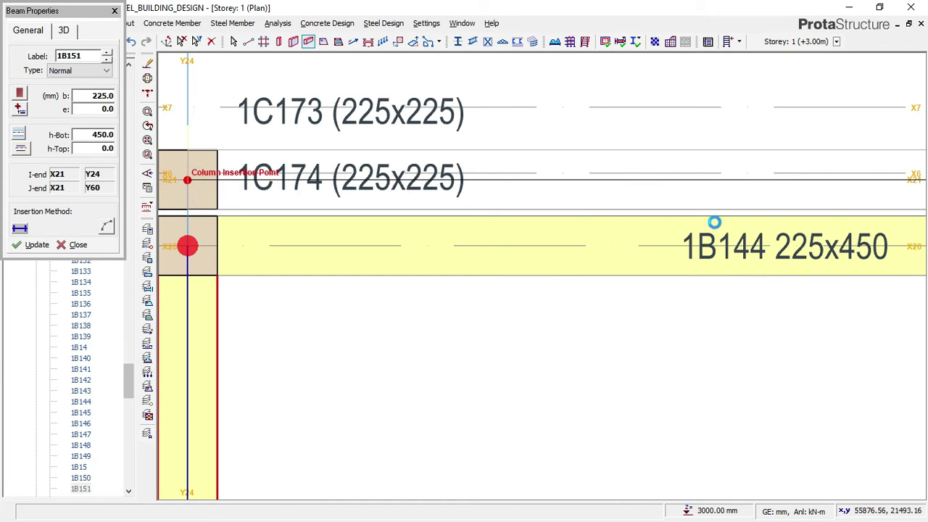
left_click(722, 230)
scroll(725, 232, "down", 4)
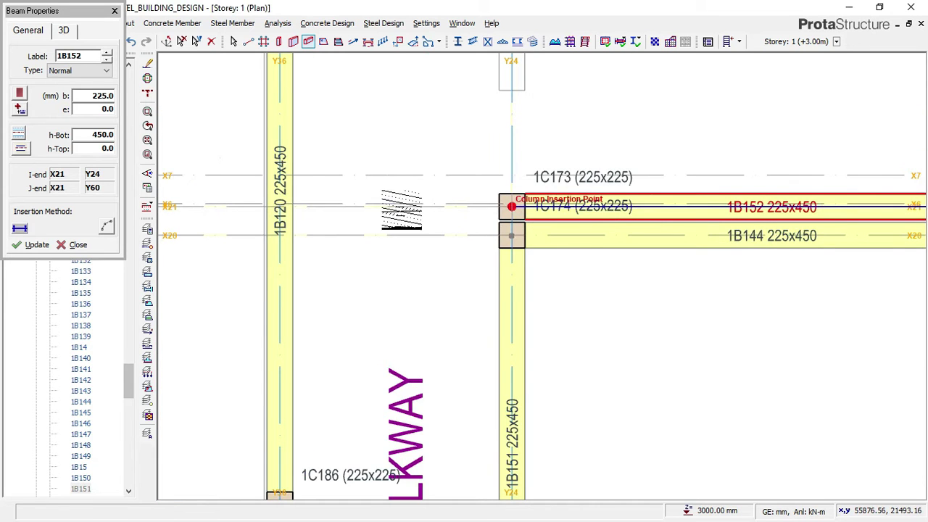
Step: Insert two 225x450 beams across the walkway between Y24 and Y36, one on axis X21 and one on axis X20
scroll(279, 207, "up", 3)
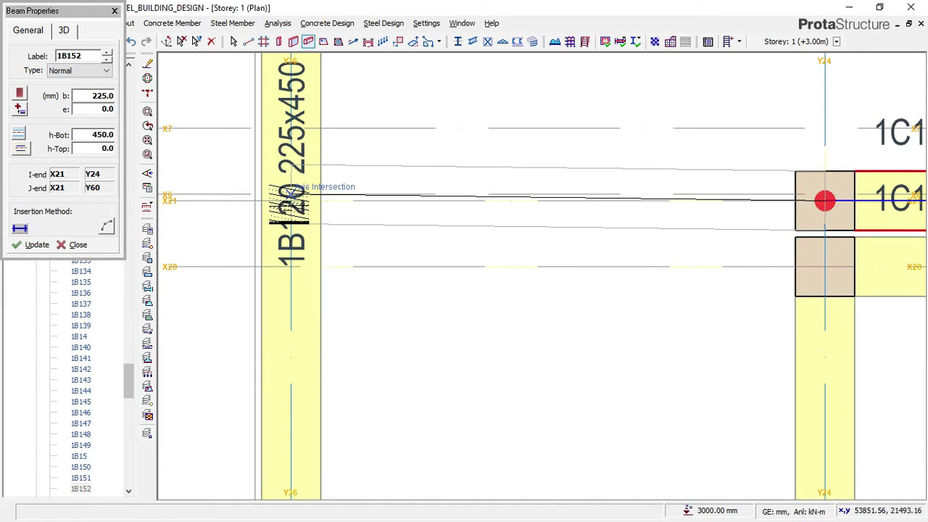
scroll(290, 195, "up", 2)
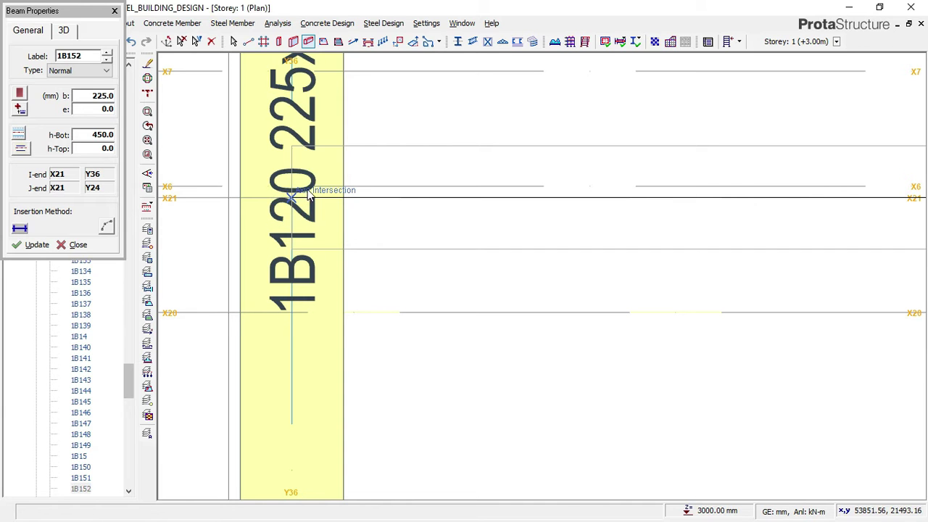
left_click(307, 194)
scroll(308, 194, "down", 2)
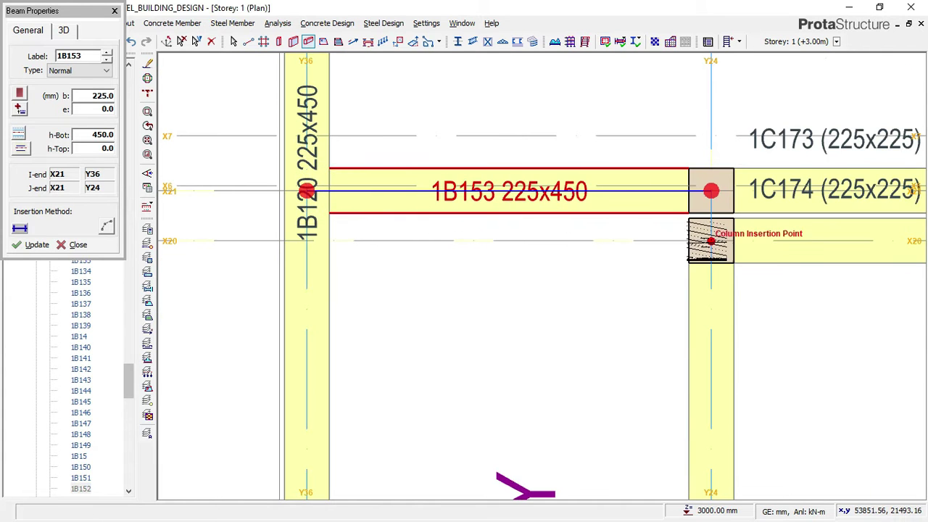
left_click(707, 239)
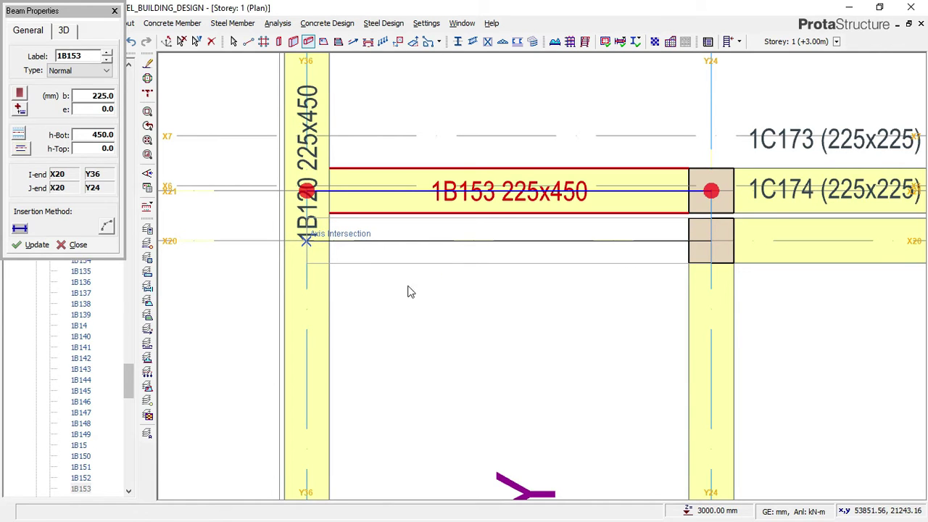
left_click(369, 286)
scroll(369, 286, "down", 3)
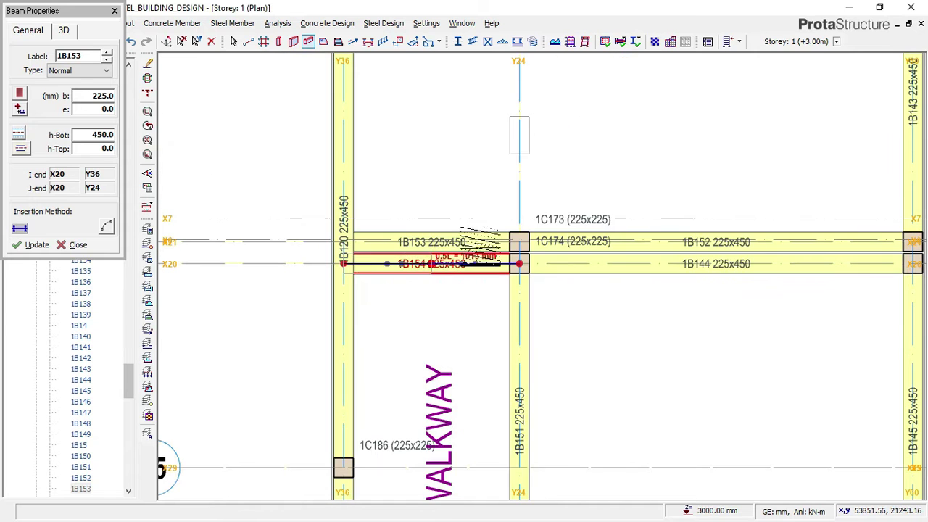
Step: Insert 225x450 beams along axis Y24 beside the upper kitchen, from X6 to X26 and from X26 to X9
scroll(551, 231, "down", 4)
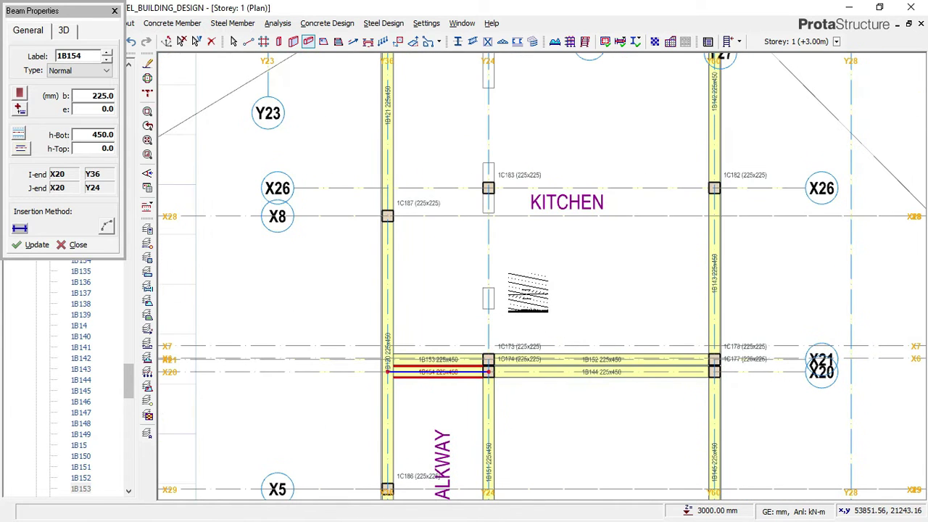
scroll(495, 354, "up", 3)
middle_click_drag(507, 210, 497, 362)
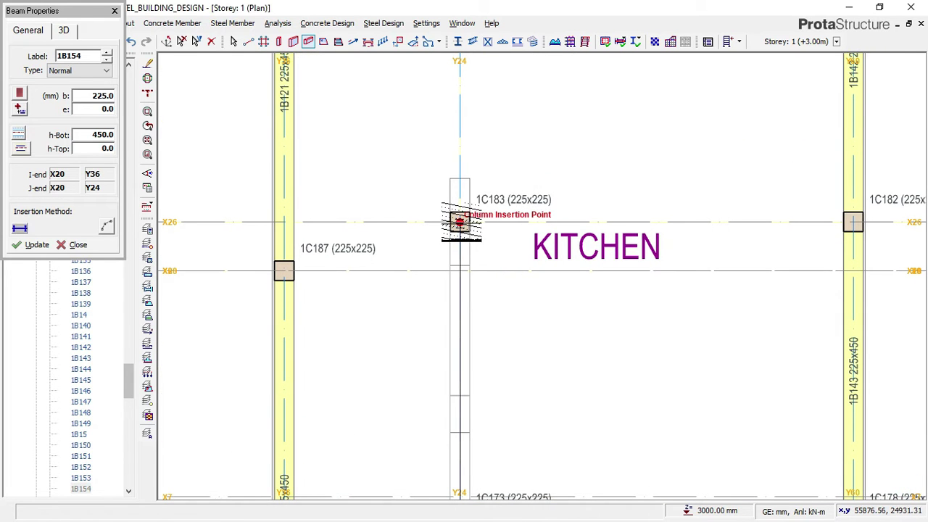
left_click(459, 222)
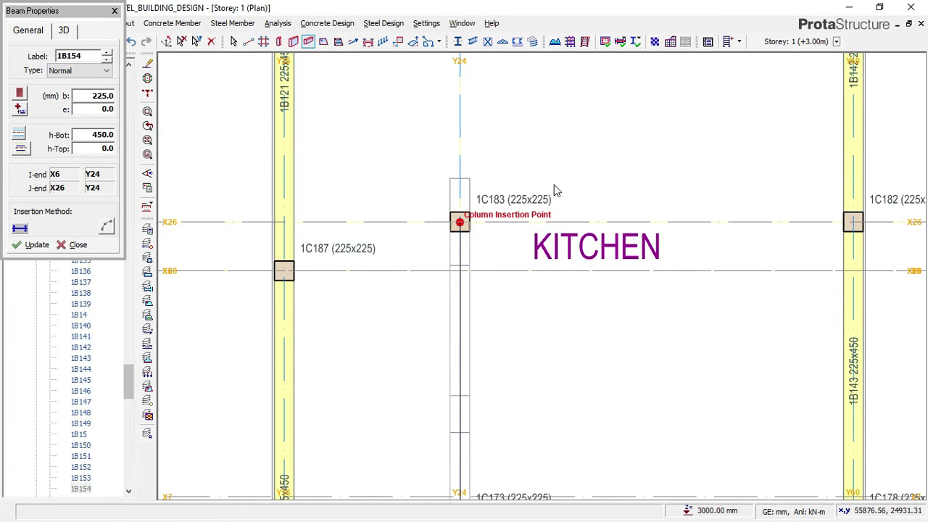
scroll(550, 168, "down", 2)
middle_click_drag(586, 202, 553, 399)
scroll(441, 190, "up", 2)
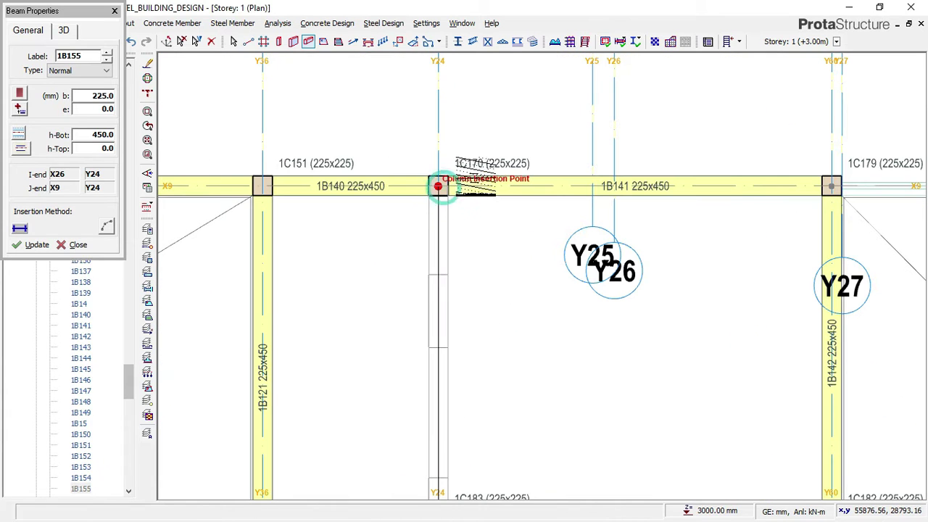
left_click(535, 227)
scroll(497, 244, "down", 2)
Step: Insert 225x450 beams on axis X8 from Y36 to Y24 and on axis X26 from Y24 to Y60
scroll(367, 404, "up", 2)
left_click(369, 402)
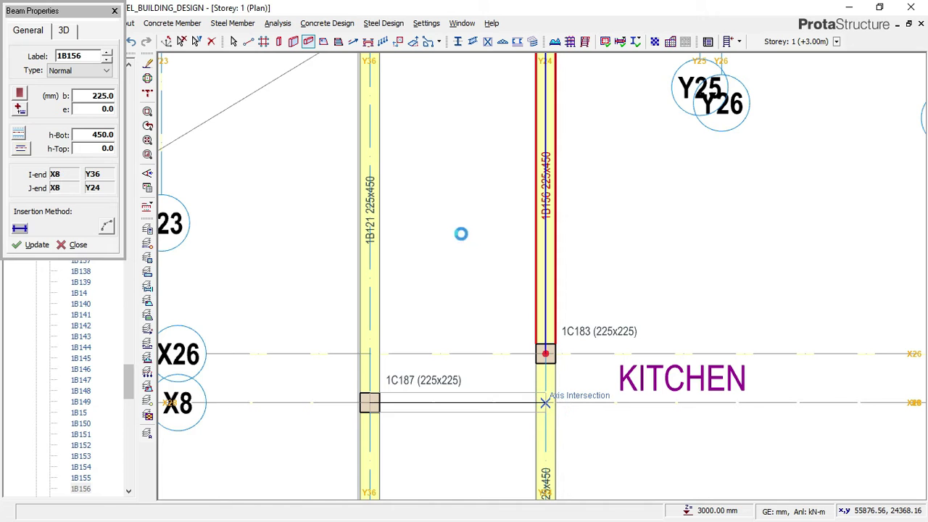
scroll(469, 198, "down", 5)
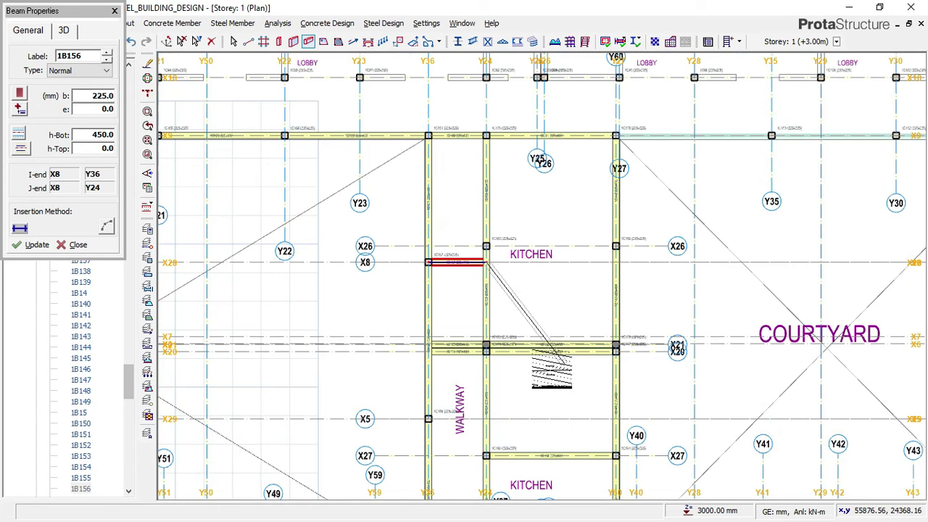
middle_click_drag(548, 350, 527, 372)
scroll(511, 301, "up", 2)
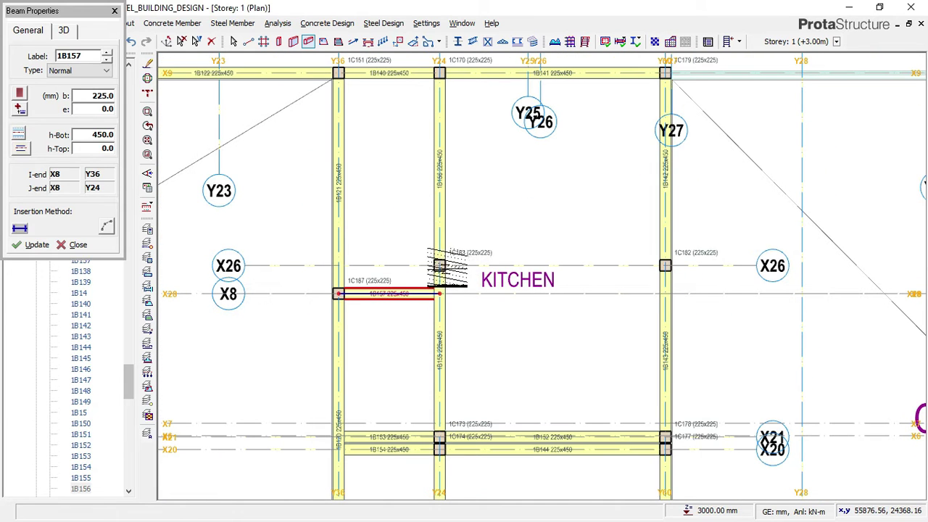
left_click(439, 266)
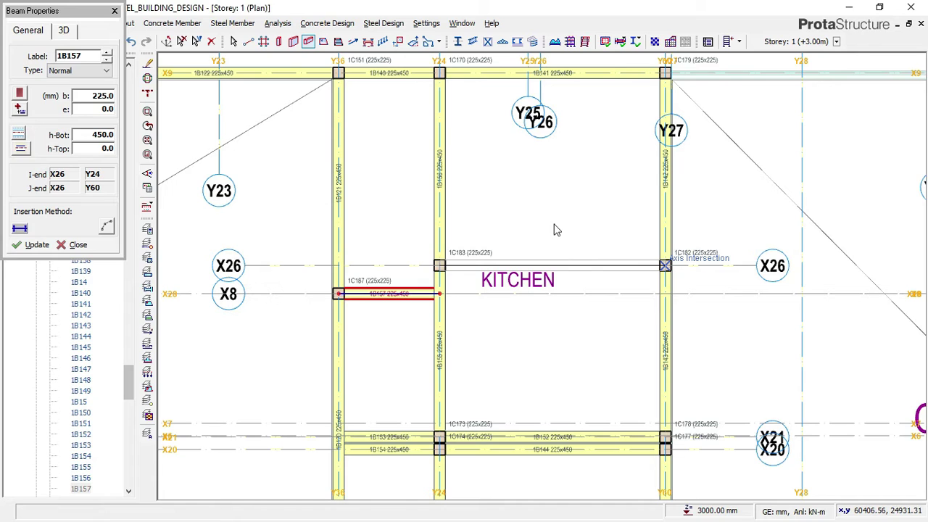
scroll(571, 208, "down", 5)
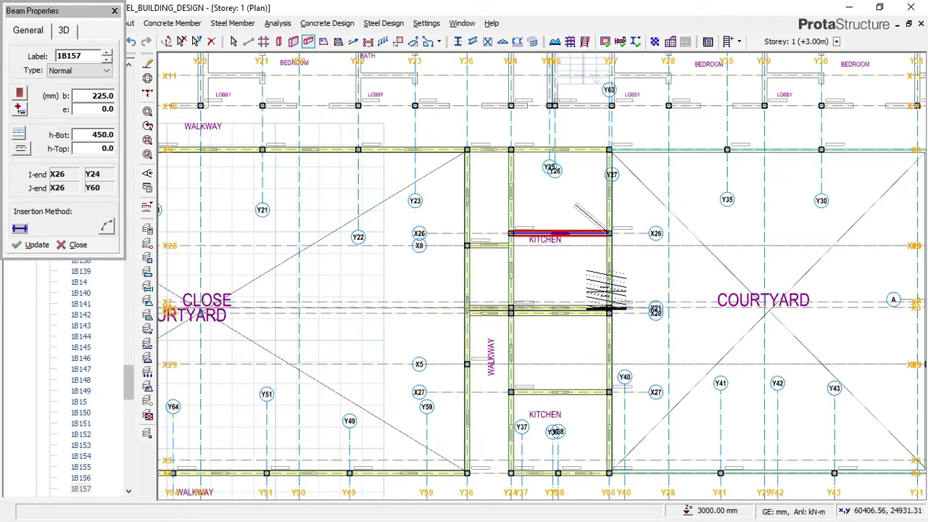
Step: Insert two 225x450 beams across the lower walkway between Y36 and Y24, on axes X4 and X27
scroll(529, 402, "up", 5)
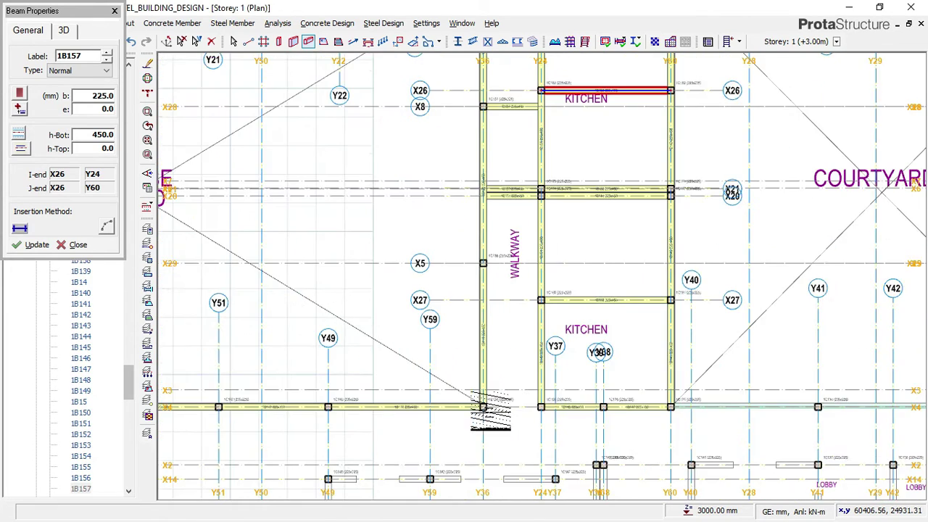
left_click(473, 405)
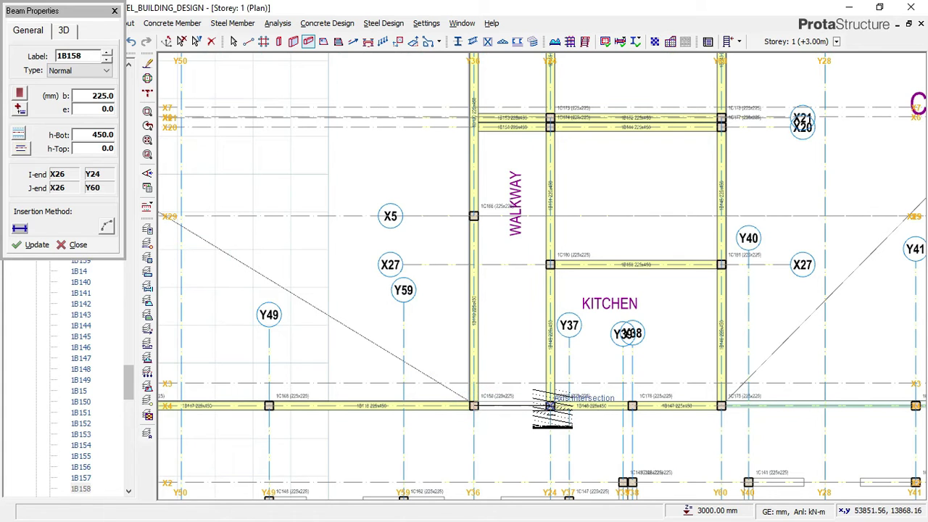
left_click(550, 405)
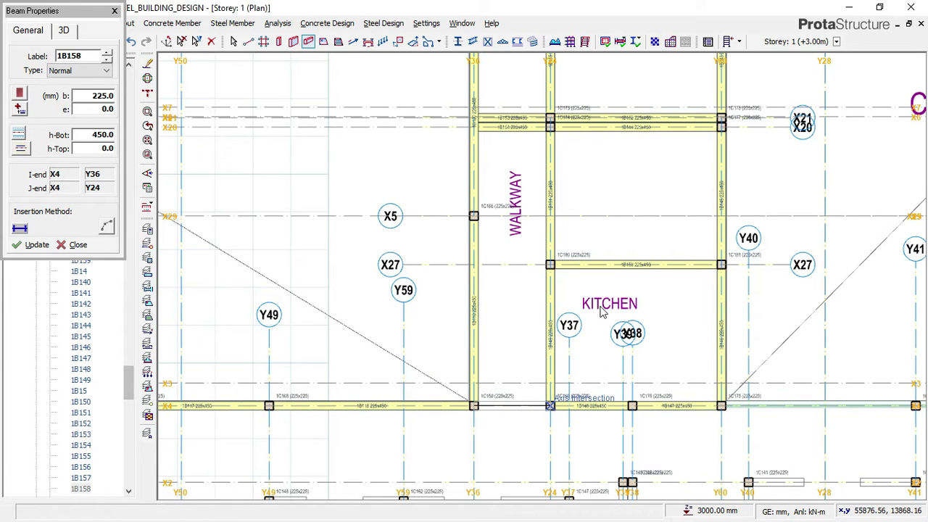
scroll(551, 264, "up", 1)
left_click(550, 265)
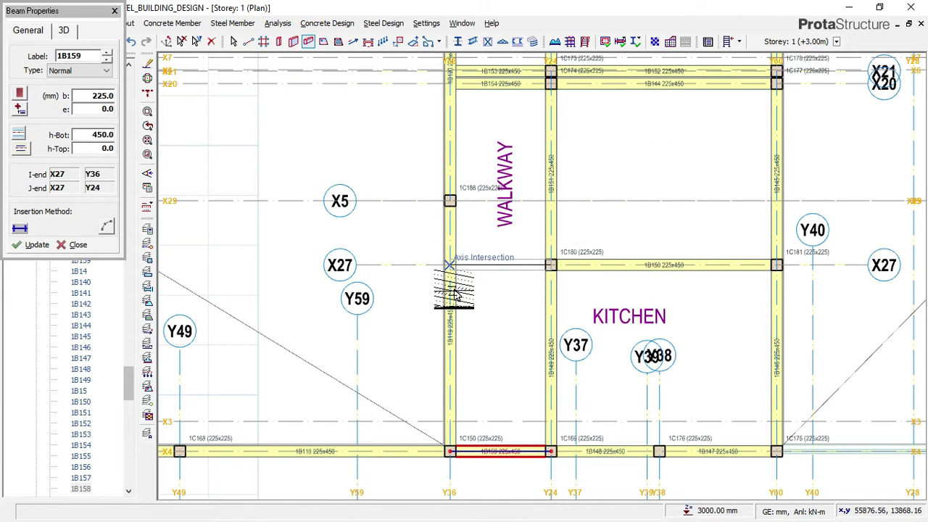
scroll(456, 283, "down", 3)
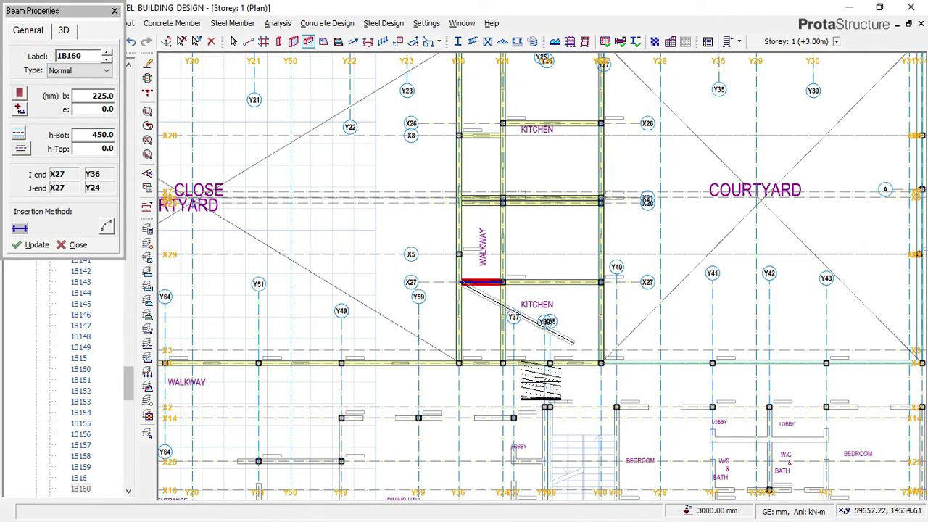
Step: End the beam insertion and save the project
scroll(582, 362, "down", 2)
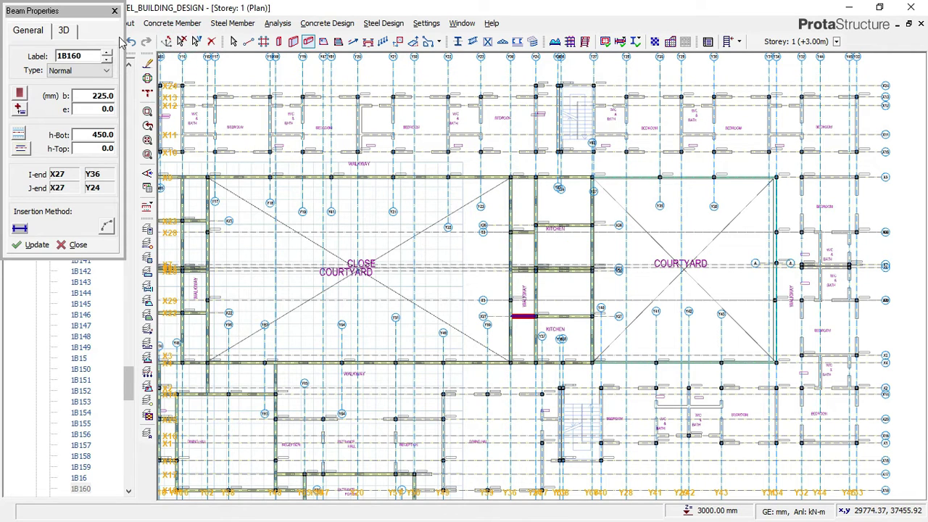
key("Escape")
left_click(42, 42)
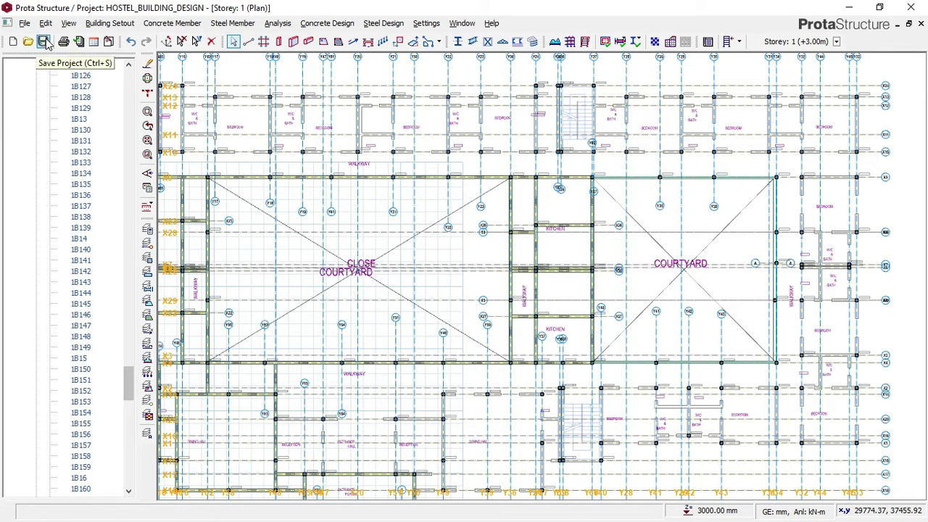
left_click(42, 41)
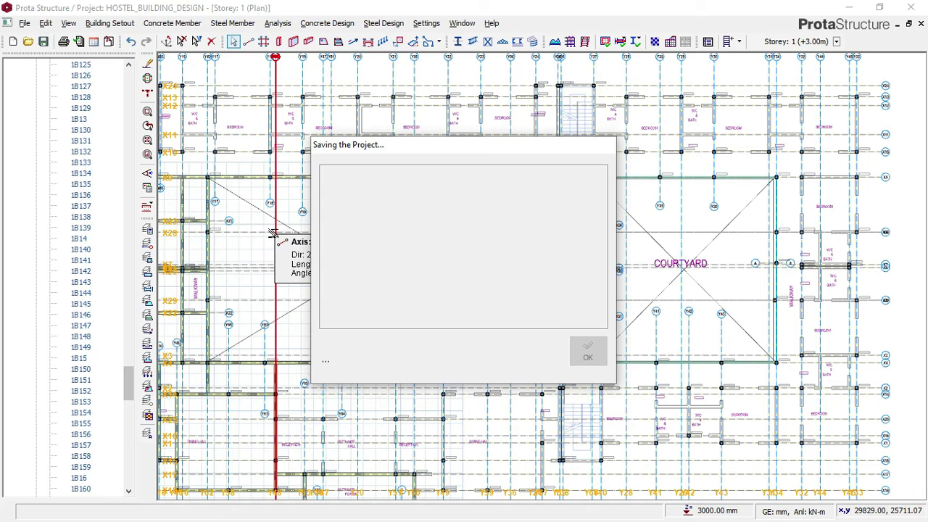
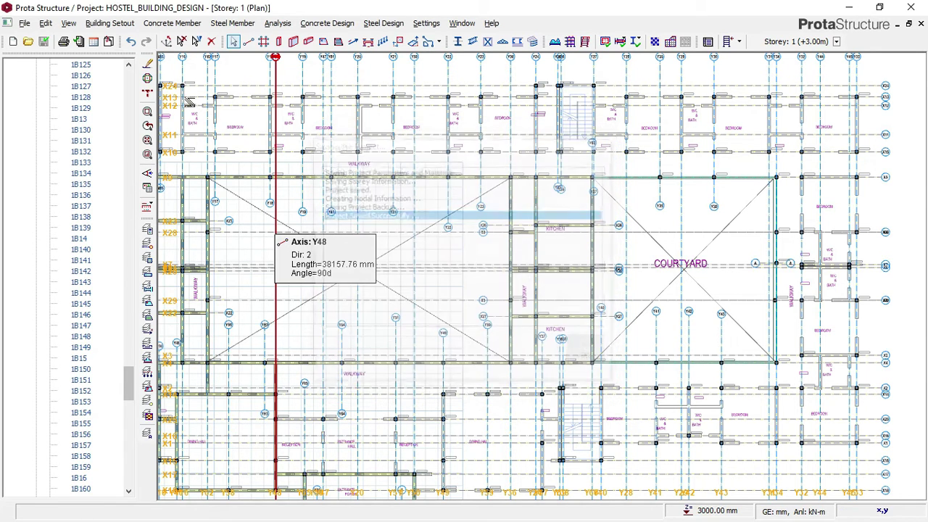
Step: Insert a 225x450 beam along axis X12 above the W/C and bath, from Y14 to Y13
scroll(333, 119, "up", 1)
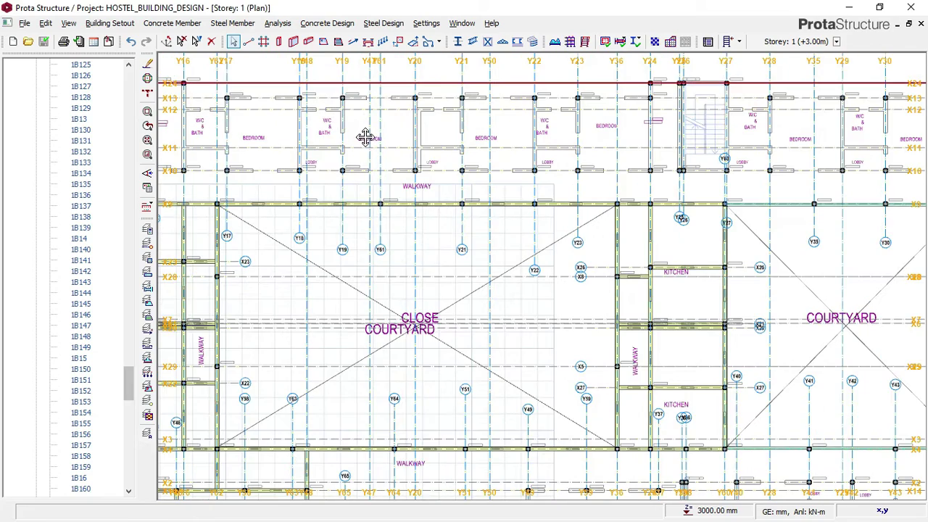
scroll(364, 137, "up", 1)
middle_click_drag(516, 155, 668, 181)
scroll(609, 185, "up", 1)
scroll(609, 185, "up", 2)
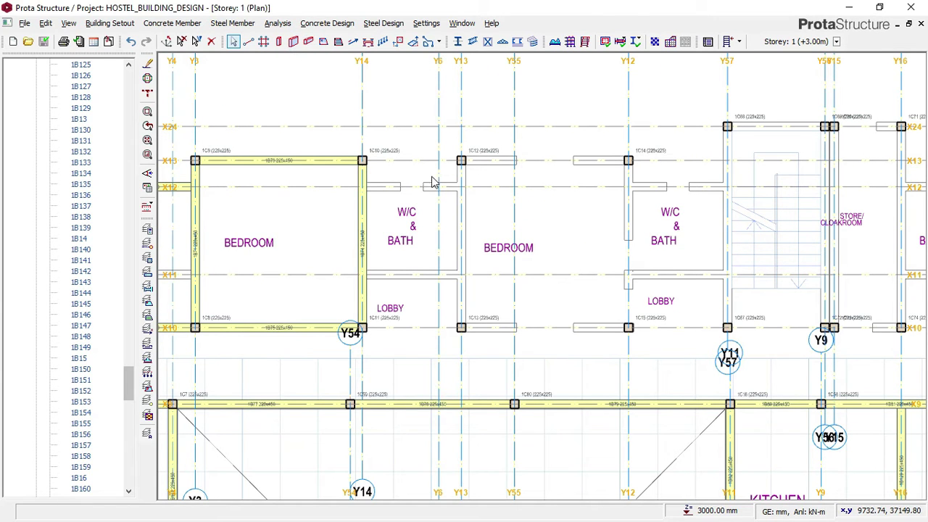
key("b")
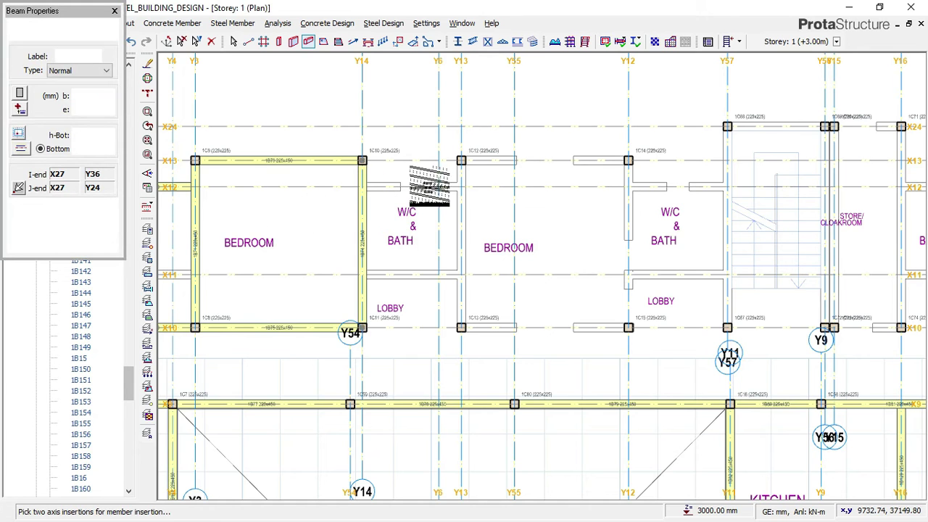
scroll(420, 190, "up", 1)
scroll(373, 193, "up", 1)
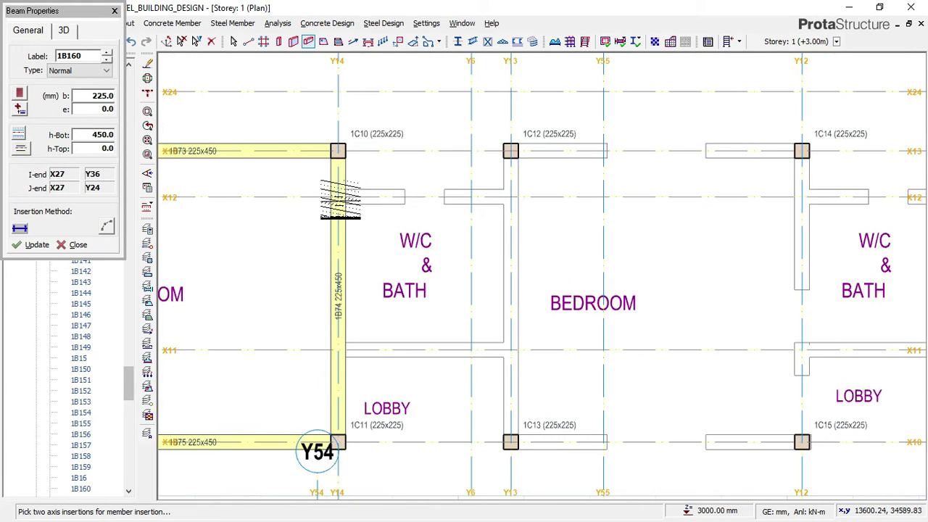
left_click(338, 197)
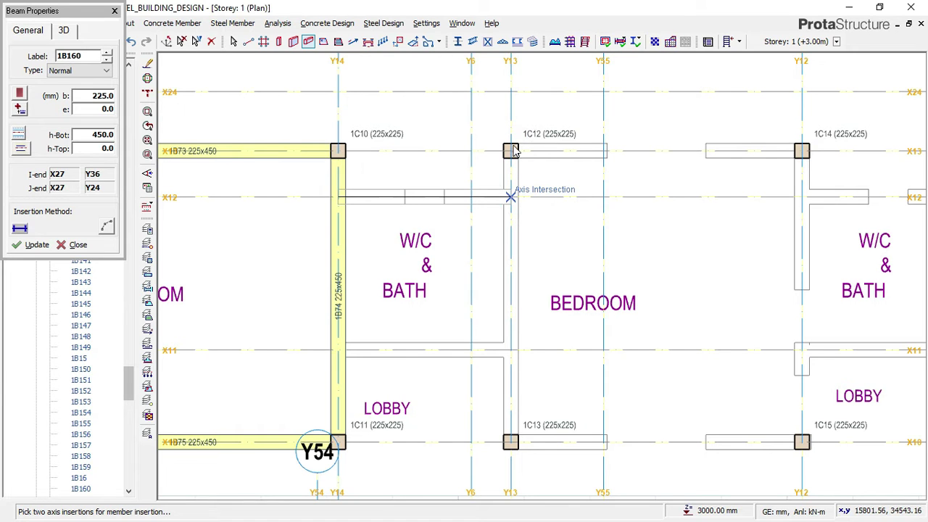
left_click(511, 196)
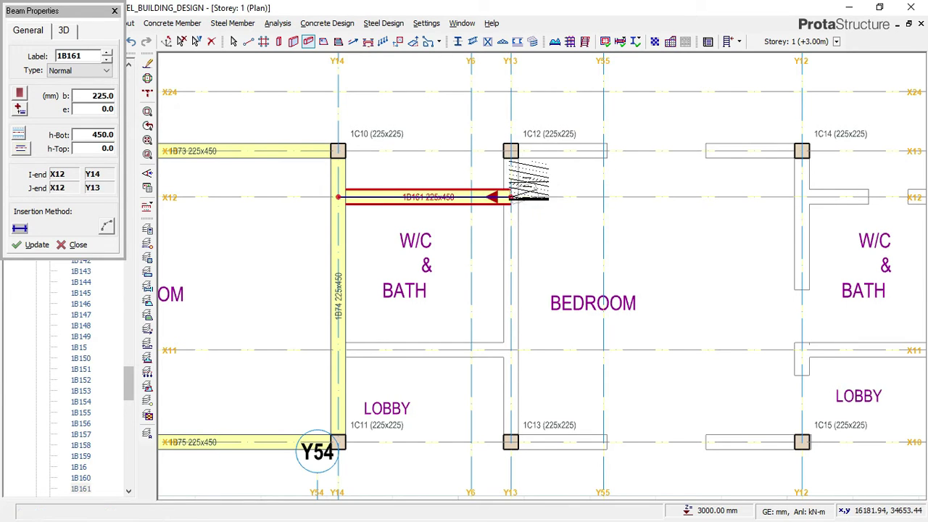
Step: Mark the new X12 beam between Y14 and Y13 as supported at both ends
right_click(487, 193)
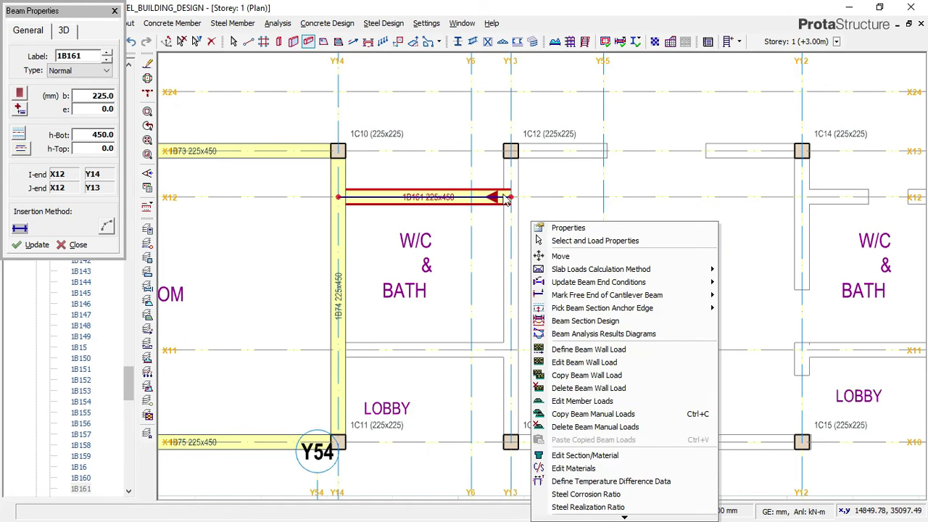
mouse_move(700, 295)
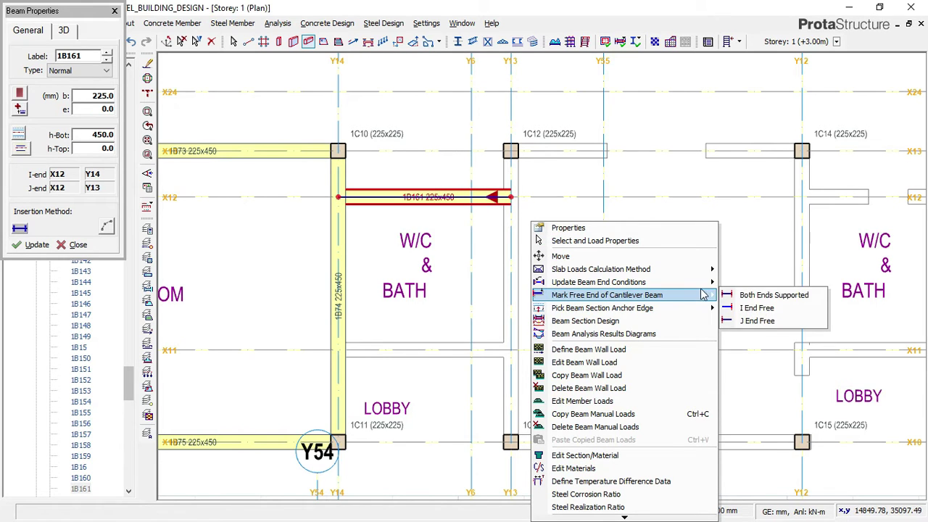
left_click(757, 296)
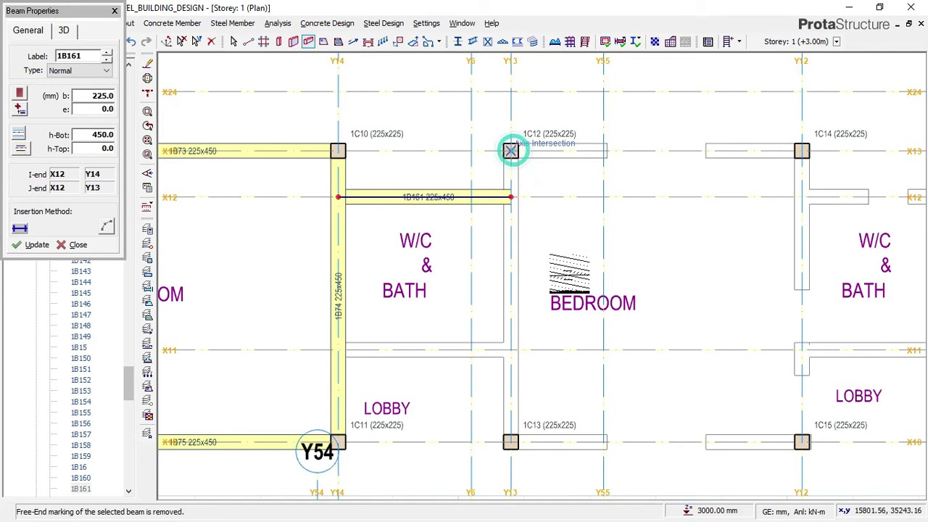
Step: Insert a 225x450 beam on axis Y13 from X13 down to X10, between the bath and the bedroom
scroll(516, 216, "down", 2)
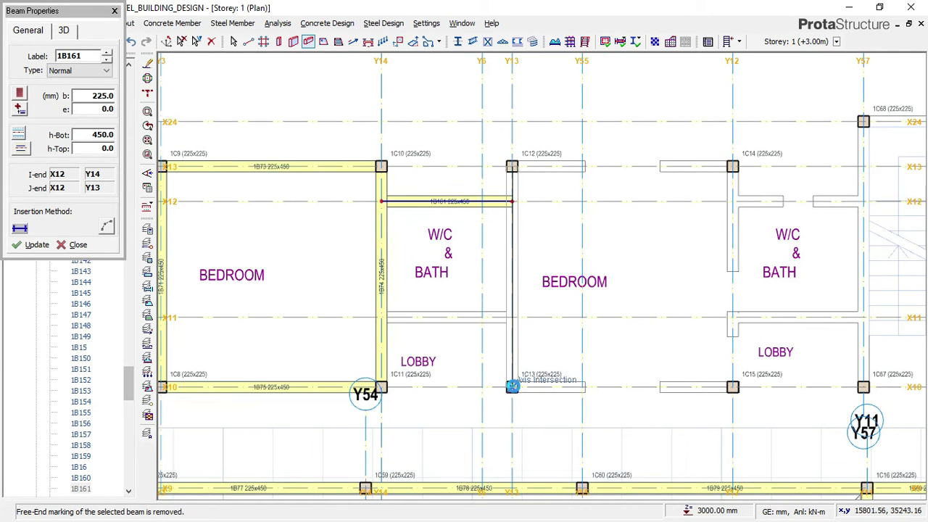
left_click(512, 387)
left_click(547, 317)
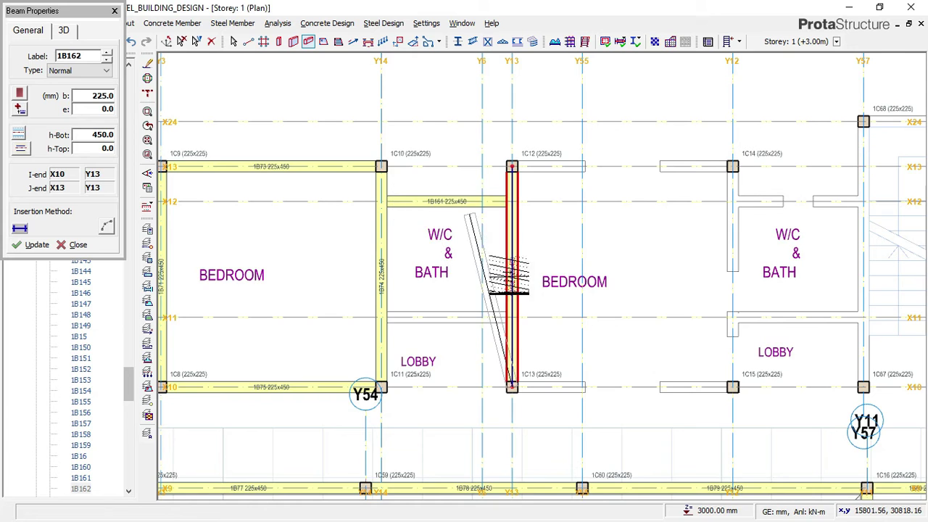
Step: Insert 225x450 beams along axis X10 from Y13 to Y57 and up axis Y57 to X24 beside the staircase
scroll(512, 326, "down", 3)
scroll(675, 353, "up", 3)
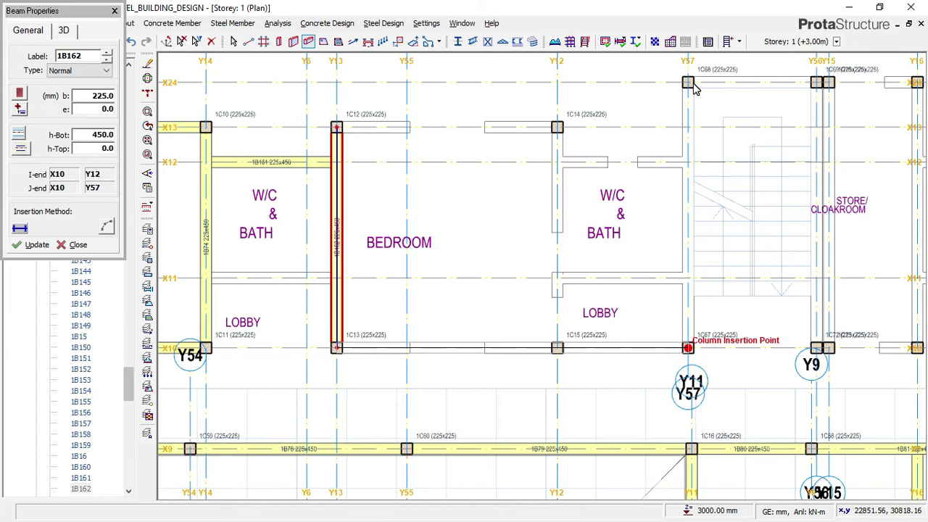
scroll(688, 82, "down", 2)
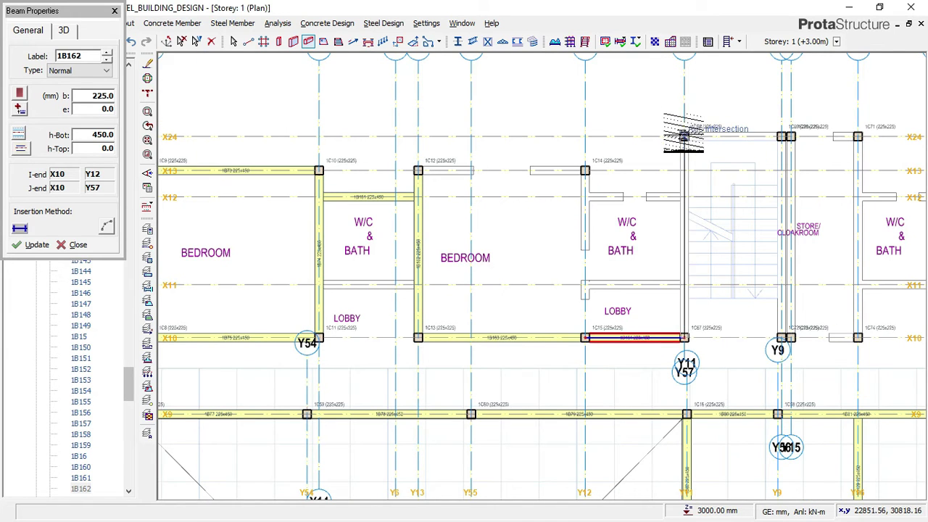
left_click(683, 135)
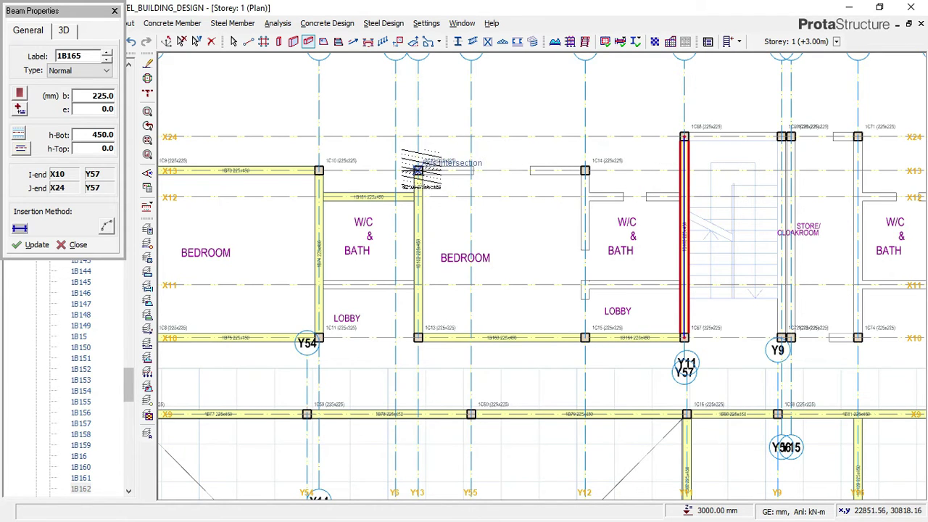
Step: Insert 225x450 beams along axis X13 from Y13 to Y12 and on axis Y12 from X13 to X10
left_click(418, 170)
left_click(584, 170)
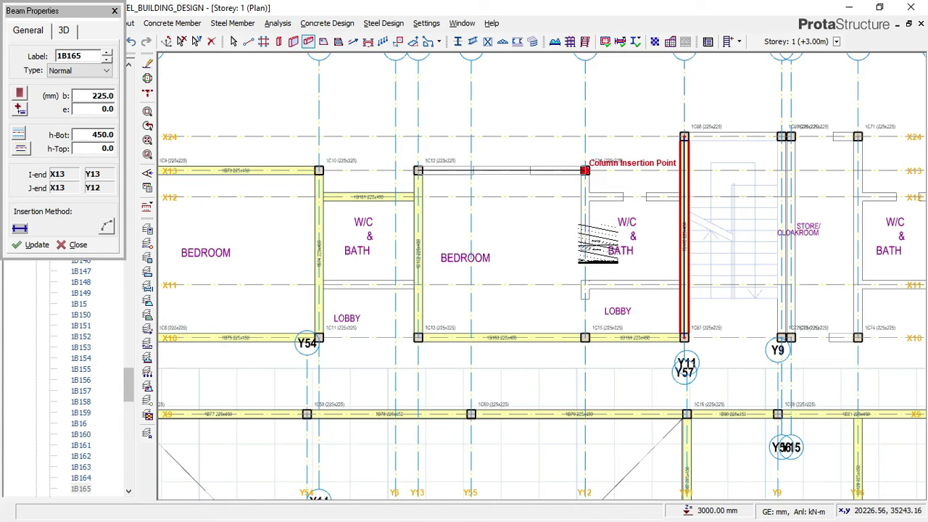
left_click(585, 338)
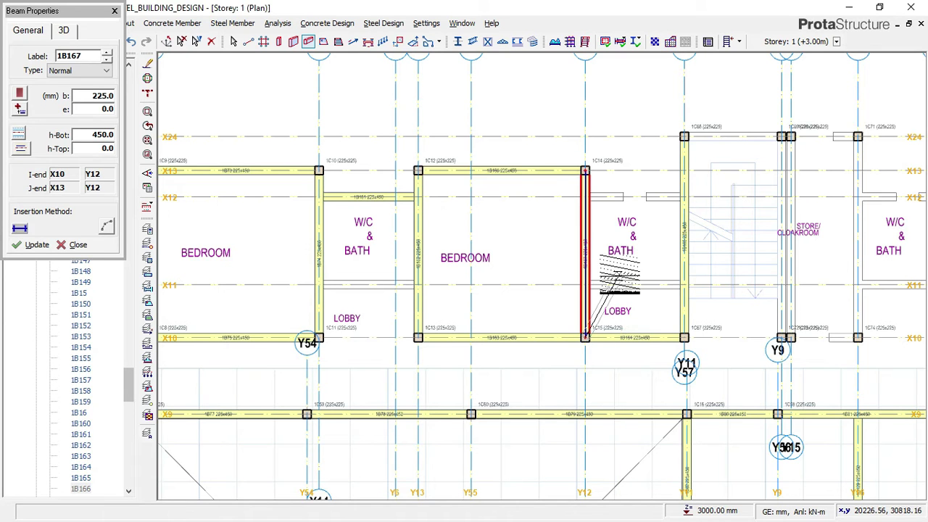
Step: Insert a 225x450 beam across the walkway on axis Y14, from X10 to X9
scroll(612, 226, "down", 2)
scroll(638, 224, "down", 1)
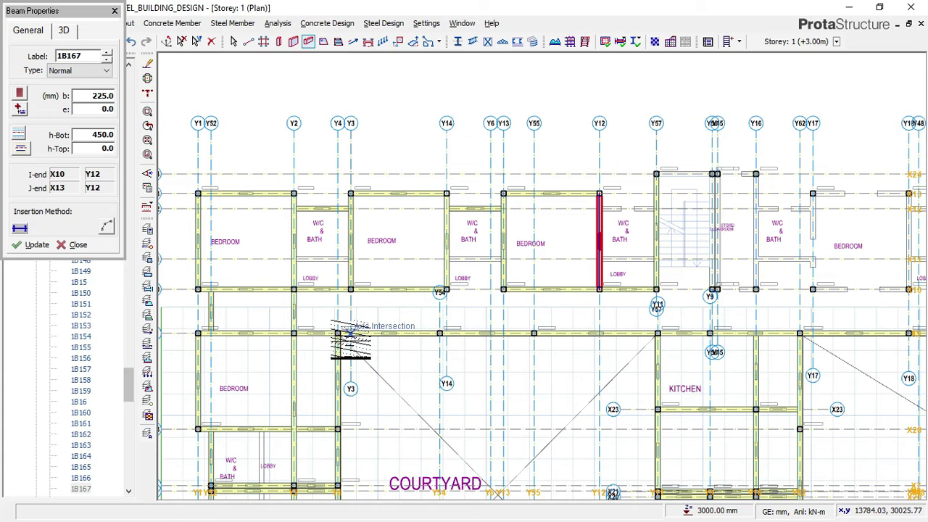
scroll(328, 319, "up", 1)
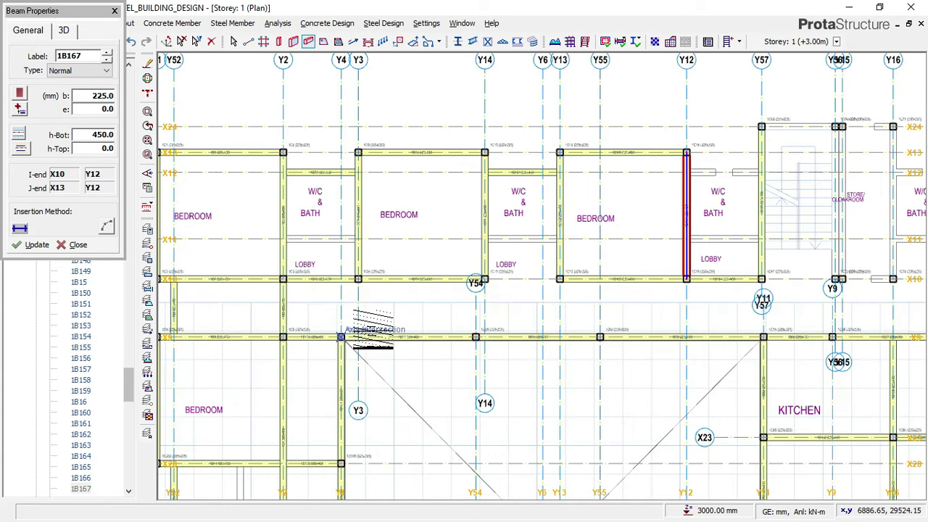
scroll(477, 281, "up", 2)
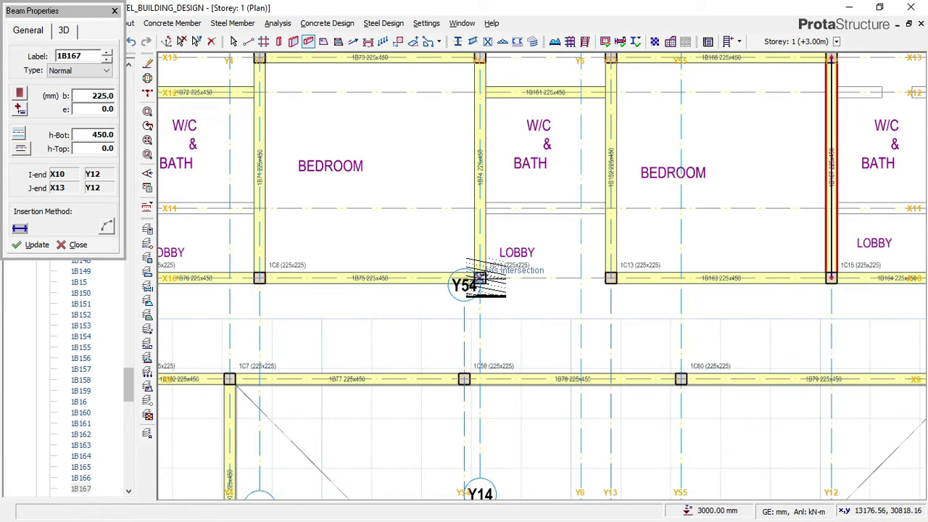
left_click(479, 279)
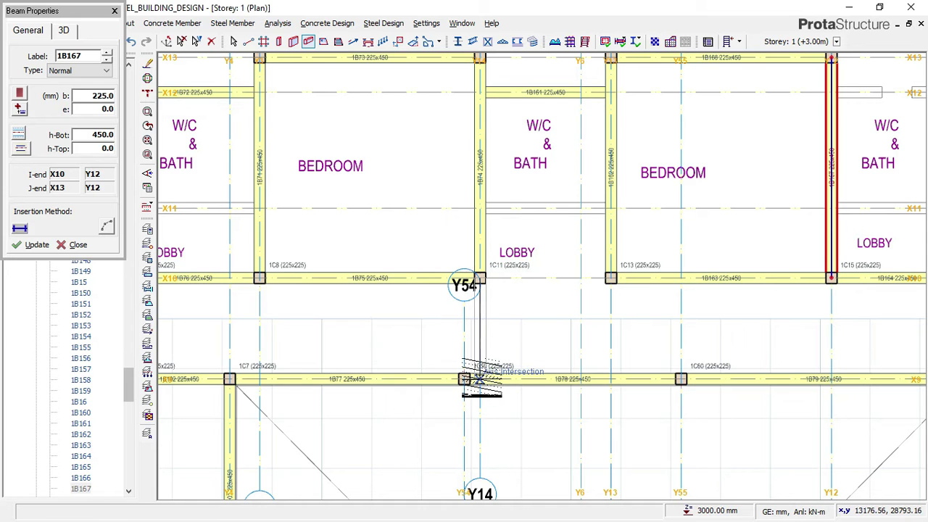
left_click(480, 378)
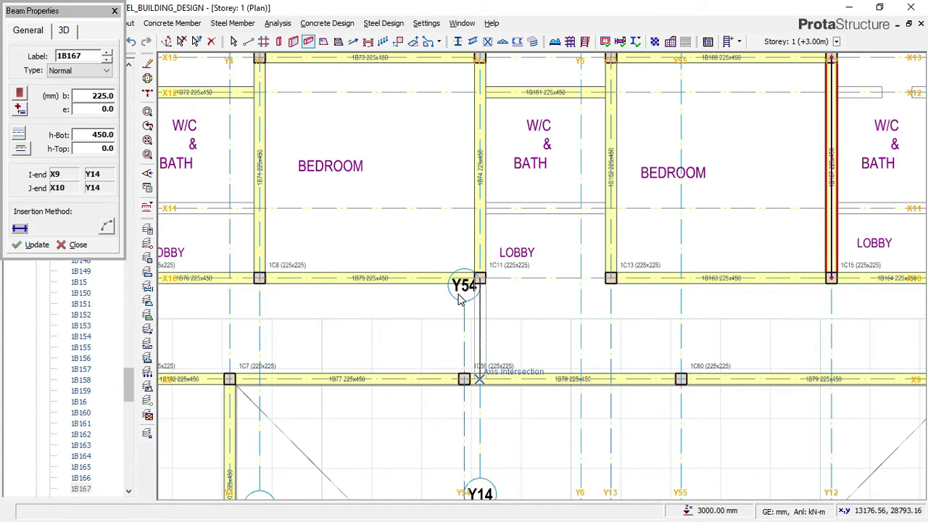
Step: Insert a 225x450 beam along axis X10 below the lobby, from Y14 to Y13
scroll(420, 323, "down", 1)
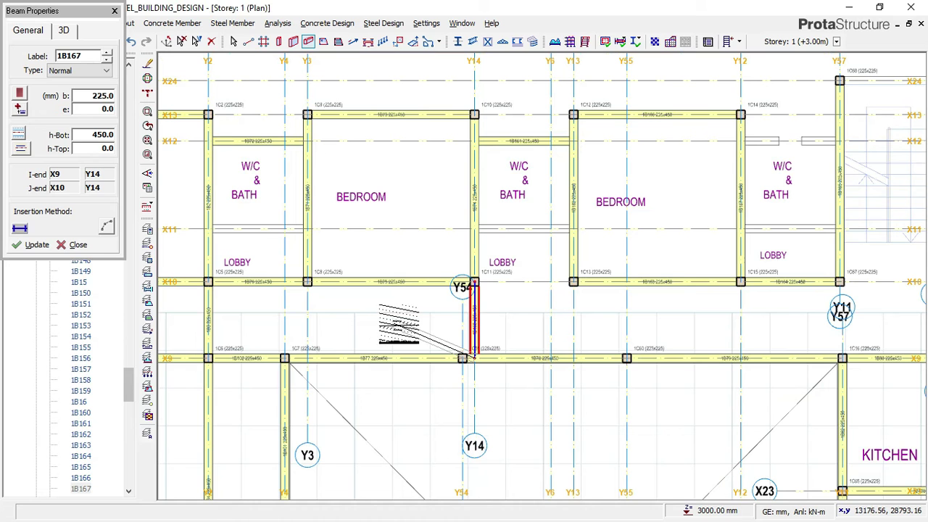
scroll(550, 281, "up", 1)
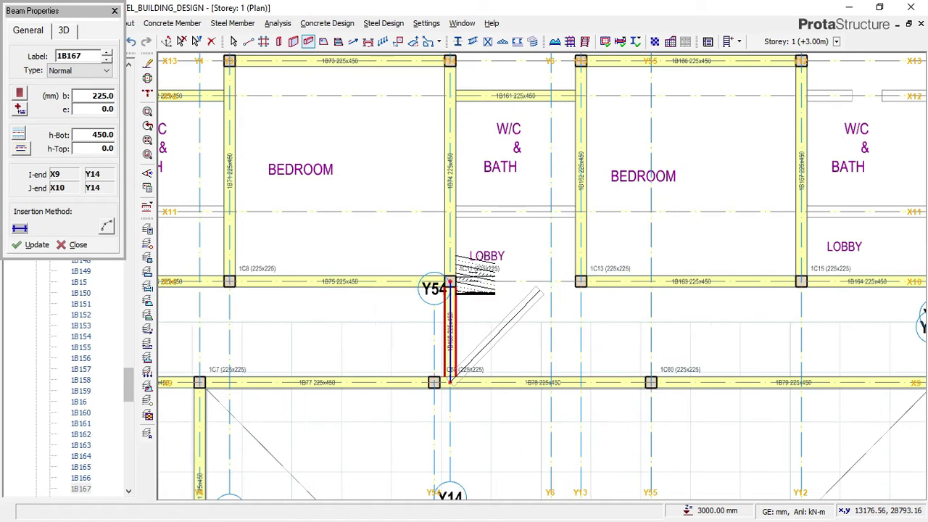
left_click(449, 283)
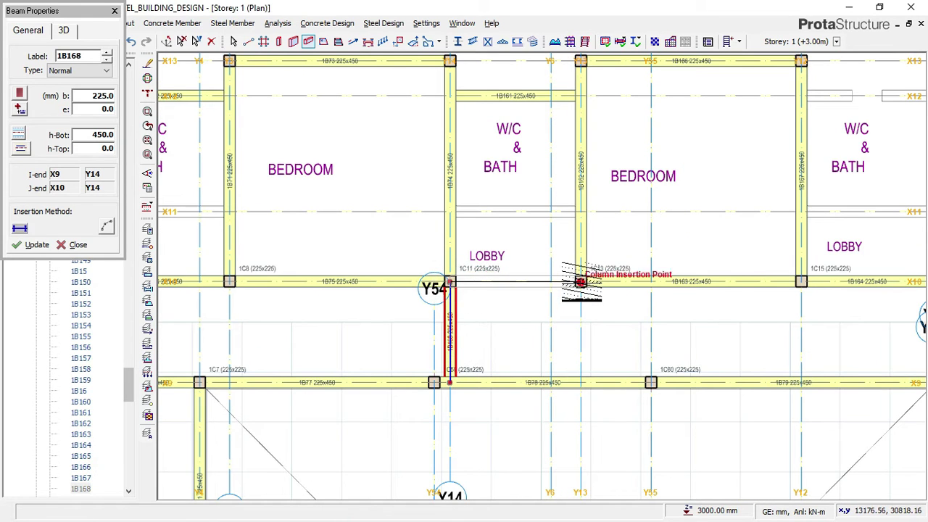
left_click(581, 281)
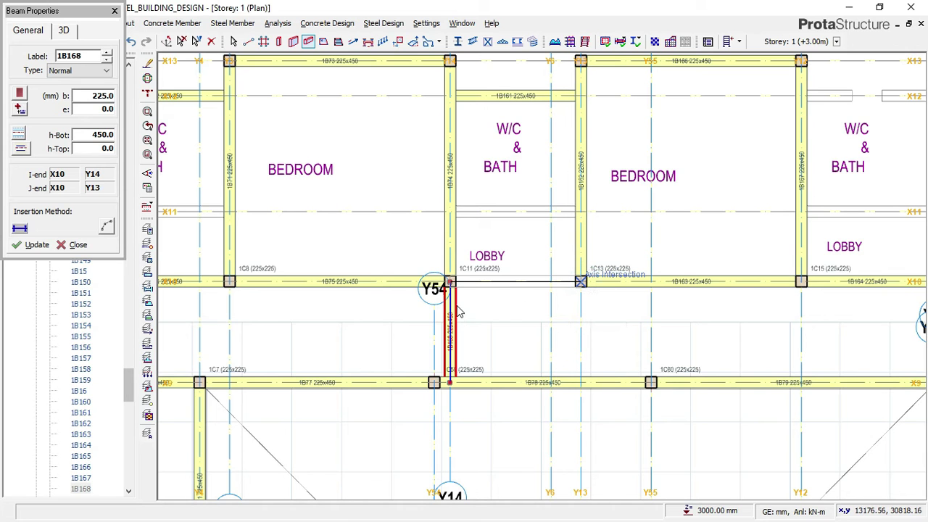
scroll(340, 281, "down", 3)
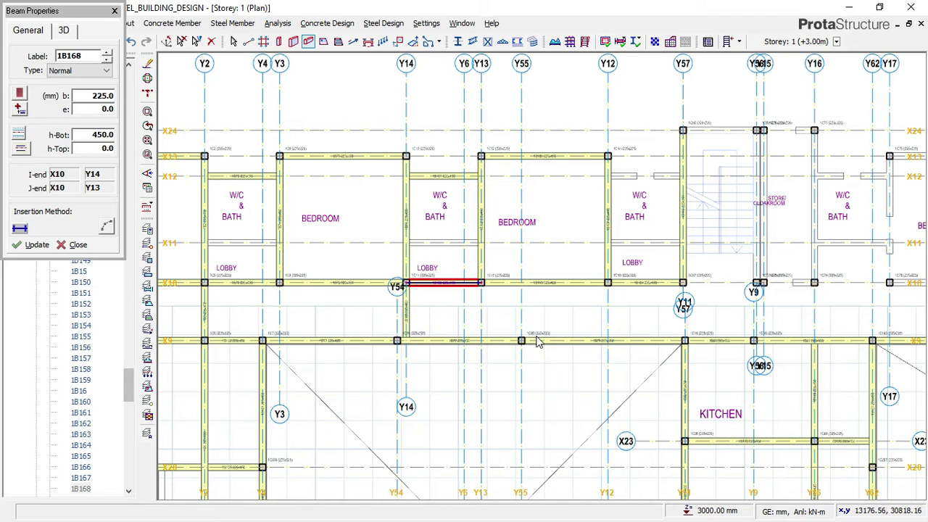
key("Escape")
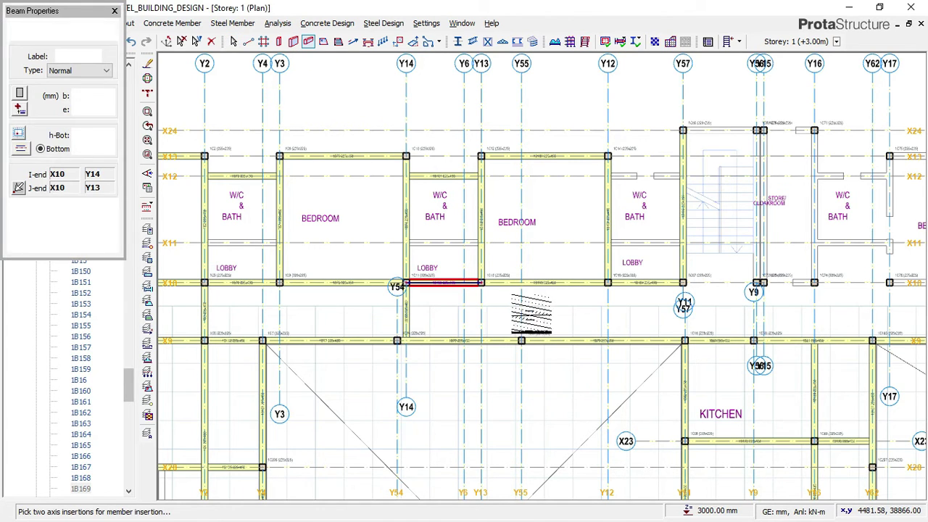
Step: Insert a 225x450 beam along axis X10 below the staircase, between Y57 and Y56
scroll(636, 314, "up", 1)
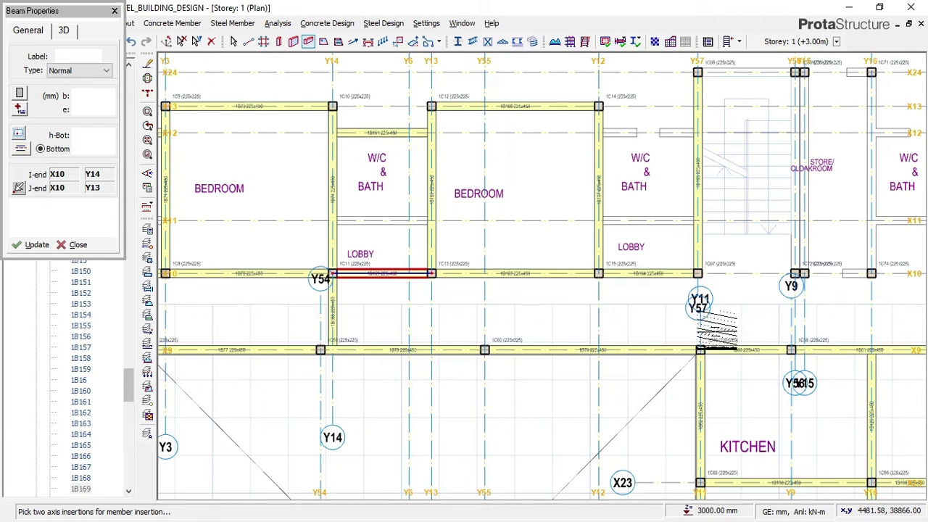
scroll(740, 304, "up", 1)
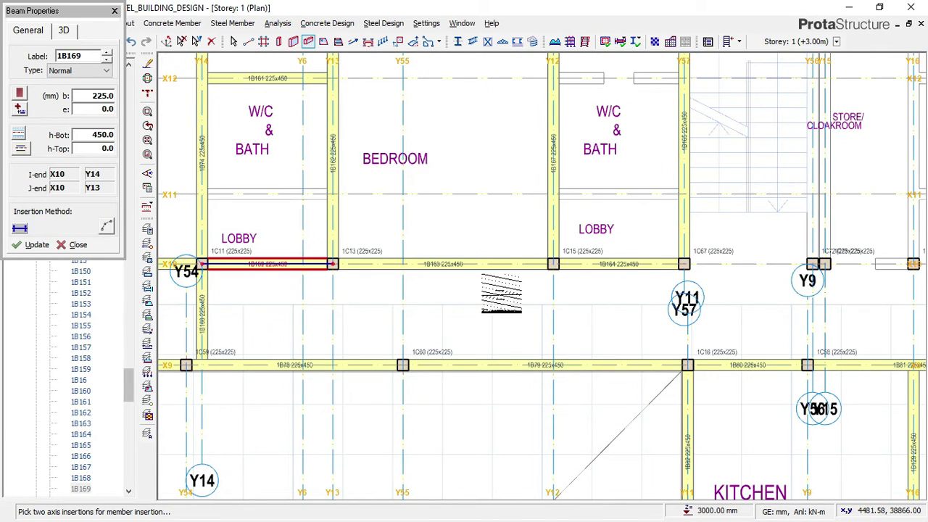
scroll(479, 298, "down", 1)
scroll(788, 272, "up", 2)
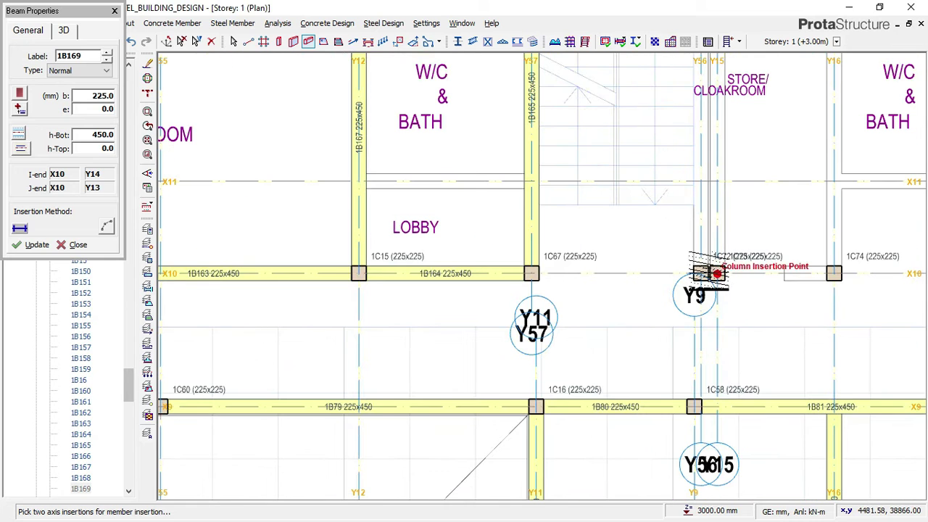
left_click(700, 272)
left_click(531, 273)
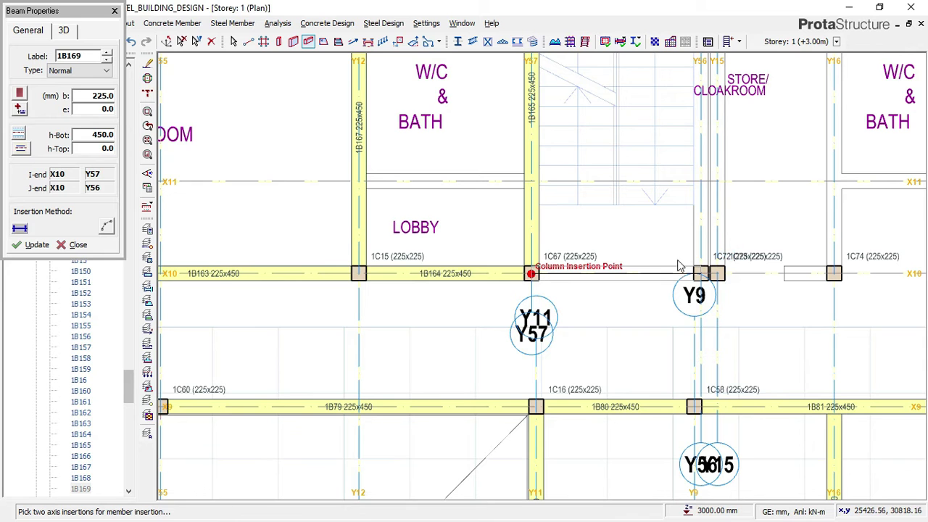
left_click(716, 259)
Step: Insert a 225x450 beam across the walkway on axis Y55, from X9 to X10, and end the beam chain
scroll(609, 282, "down", 2)
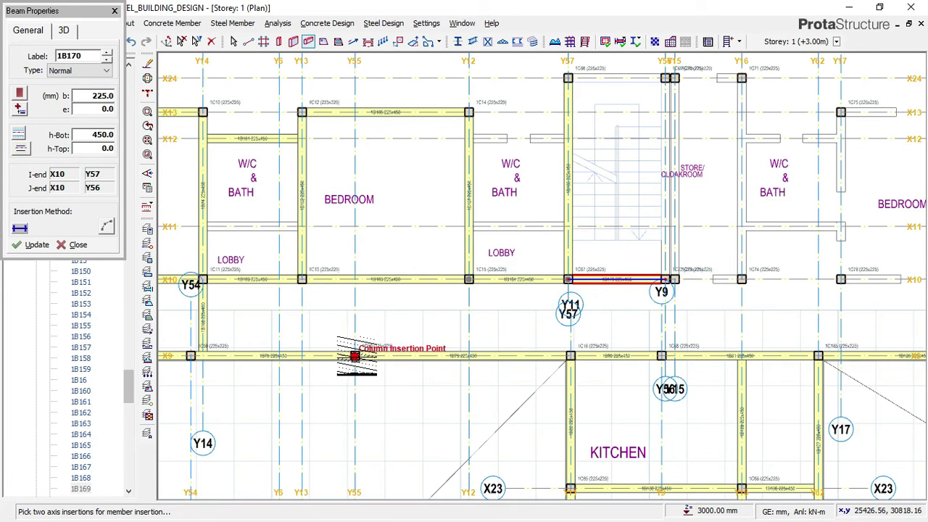
left_click(354, 355)
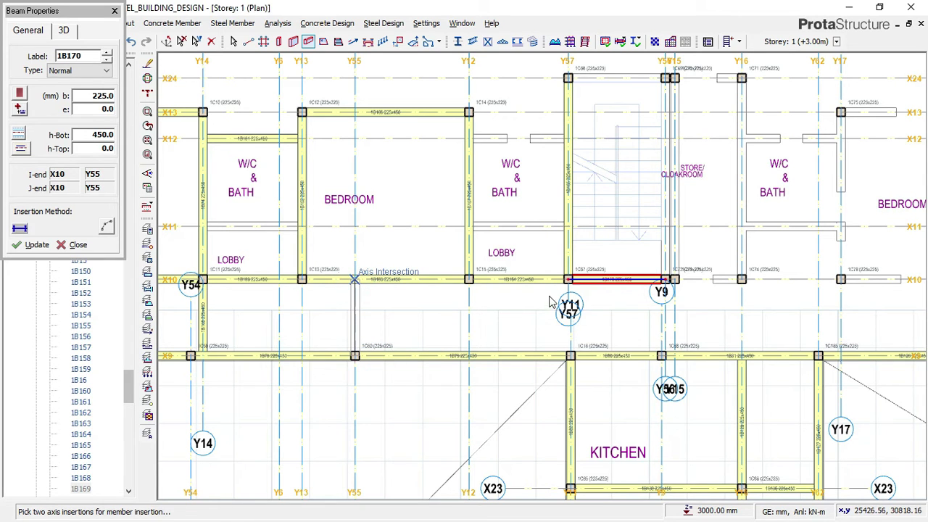
left_click(354, 279)
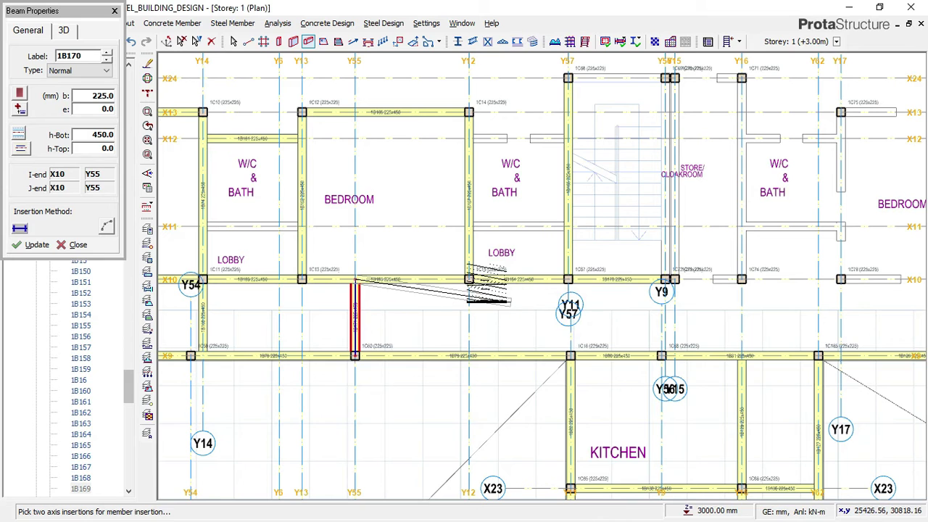
key("Escape")
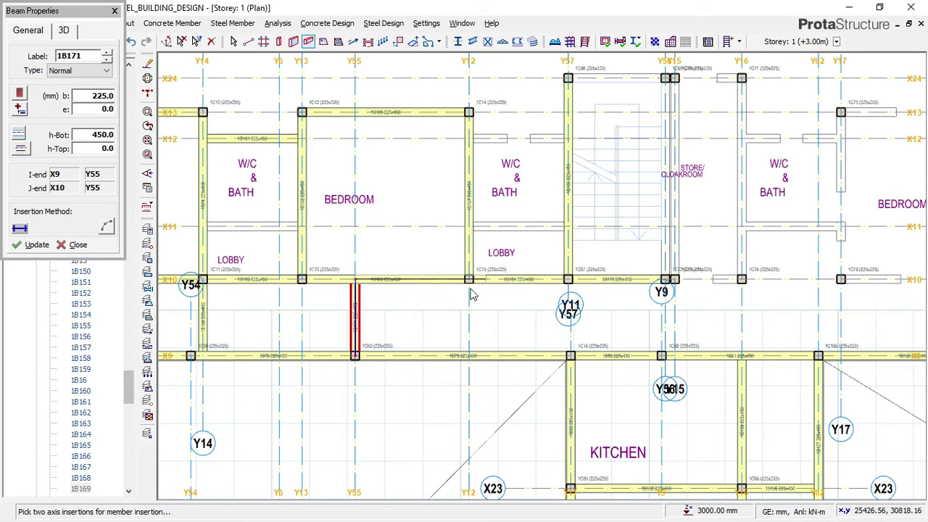
Step: Insert a 225x450 beam across the walkway on axis Y12, between X10 and X9
scroll(468, 282, "up", 1)
left_click(468, 279)
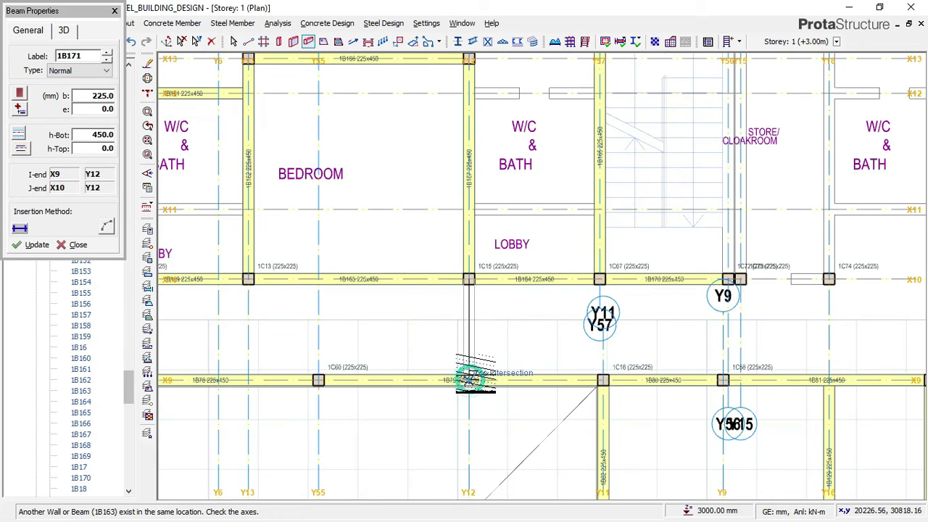
left_click(386, 288)
Step: Try to insert a 225x450 beam across the walkway on axis Y16, between X10 and X9
scroll(396, 261, "down", 1)
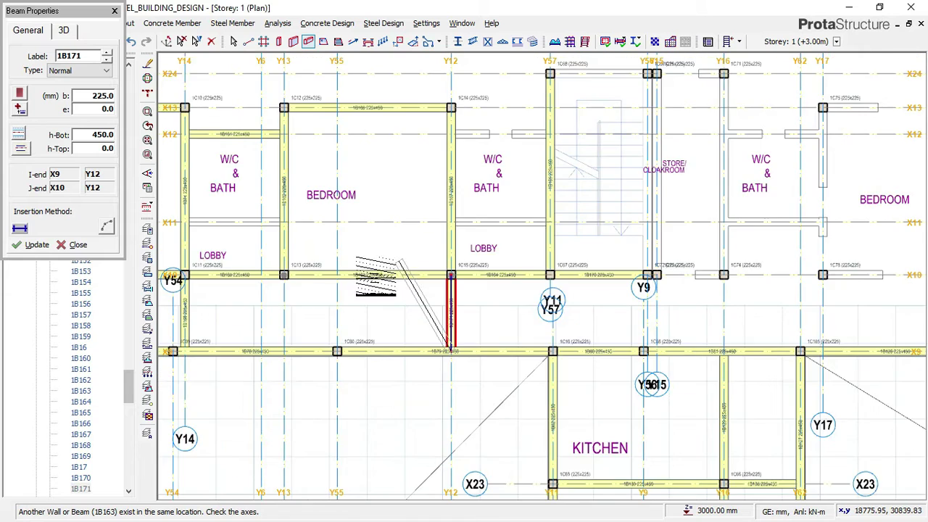
scroll(399, 260, "down", 1)
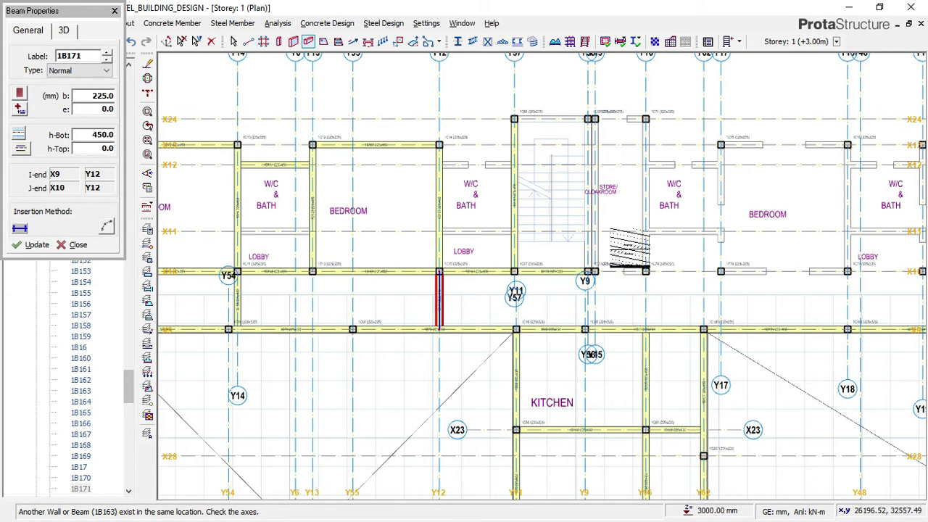
scroll(652, 288, "up", 1)
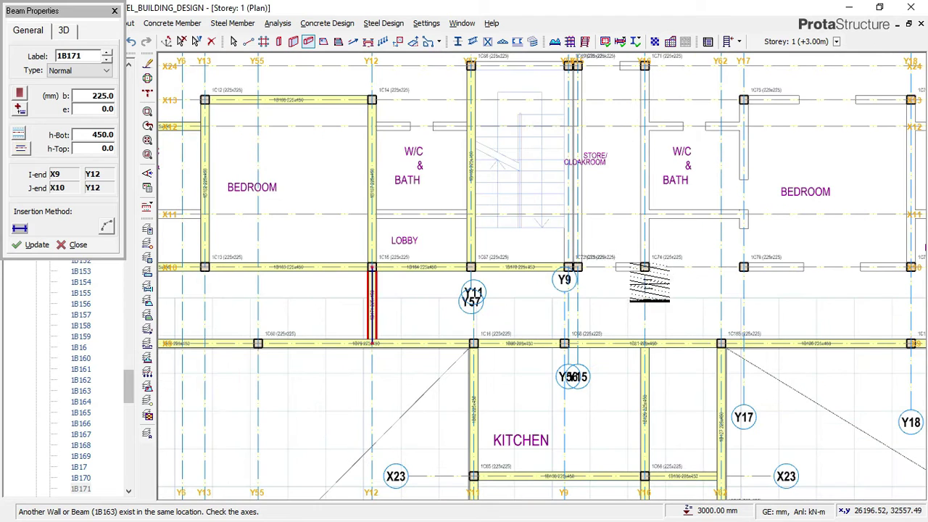
left_click(643, 268)
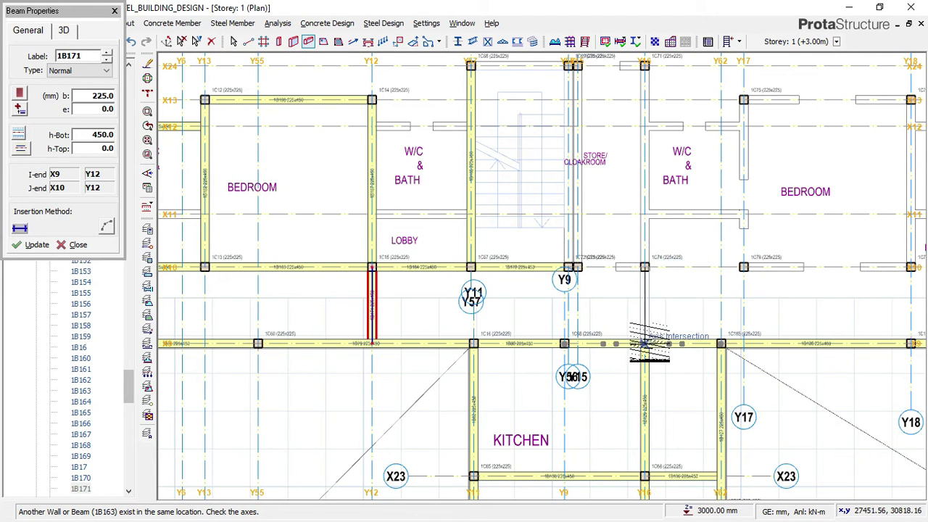
left_click(644, 341)
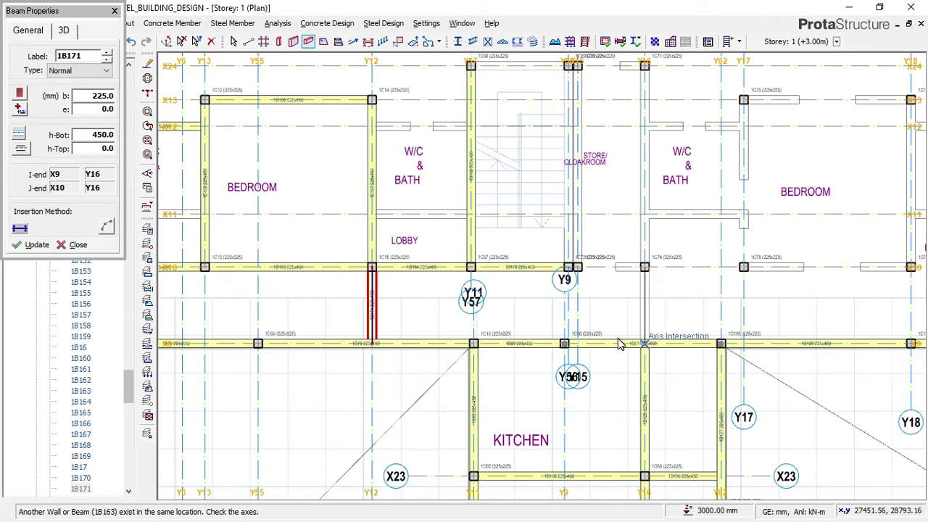
left_click(619, 338)
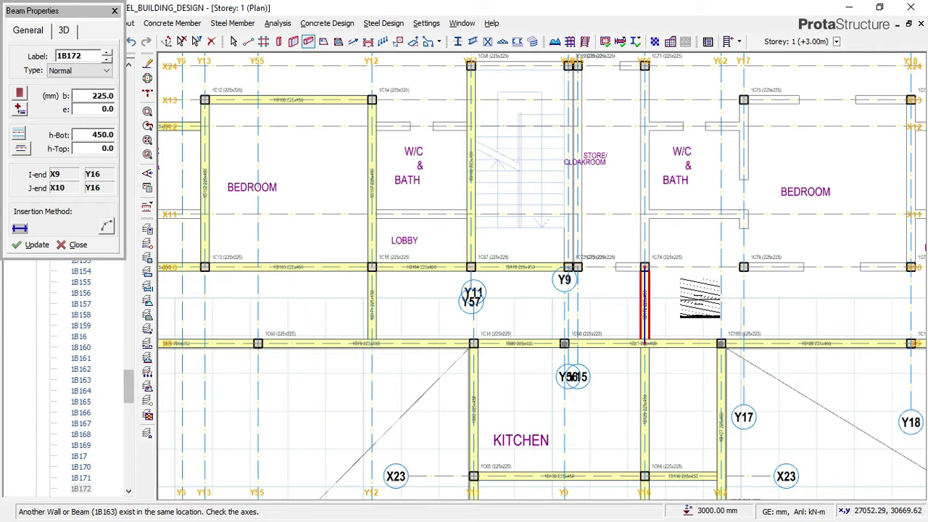
Step: Insert two 225x450 beams across the walkway on axes Y15 and Y56, each between X10 and X9
scroll(590, 275, "up", 1)
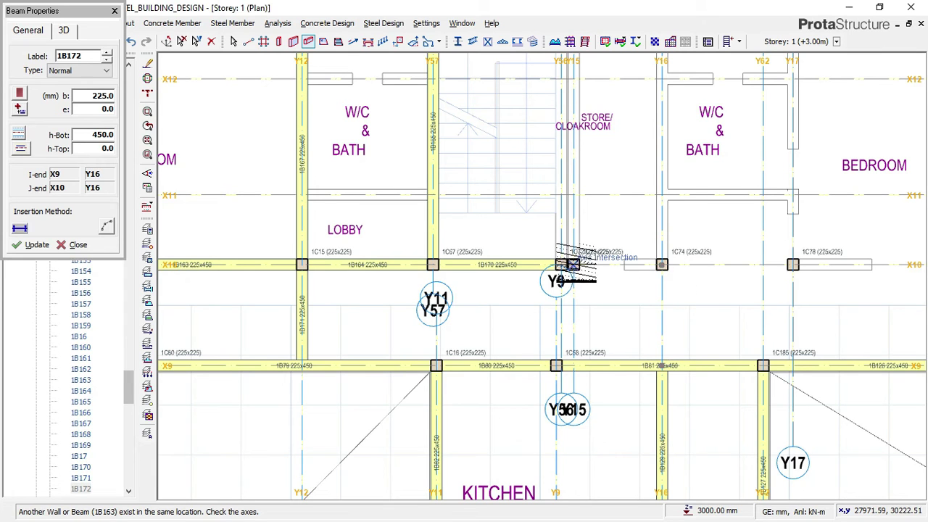
left_click(572, 264)
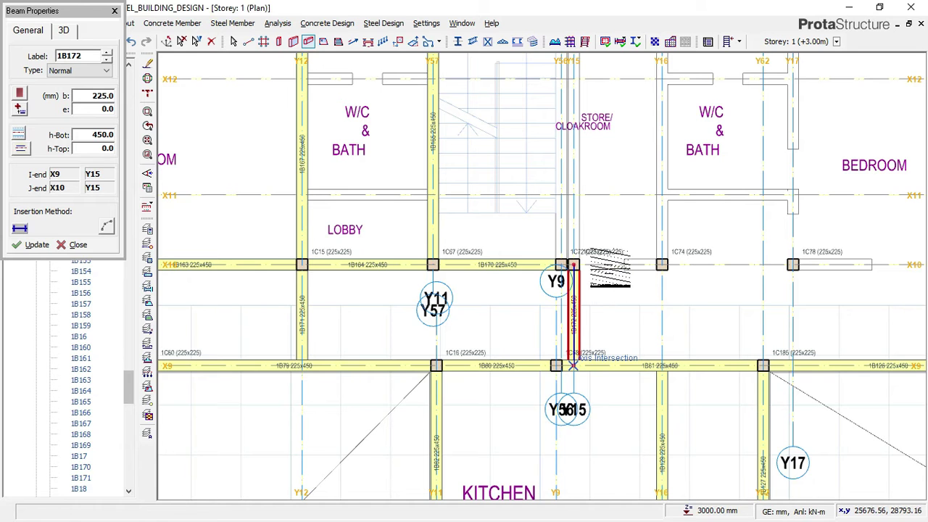
scroll(572, 262, "up", 1)
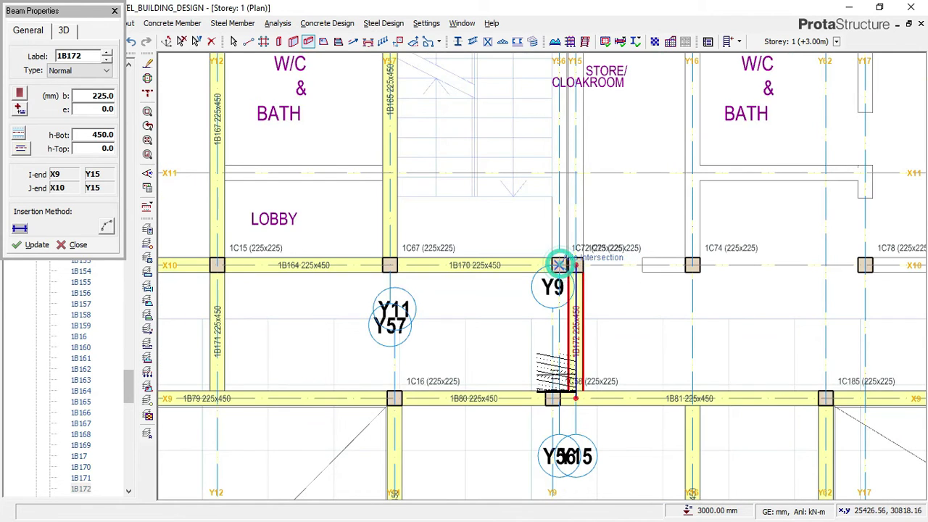
scroll(554, 398, "up", 1)
left_click(559, 405)
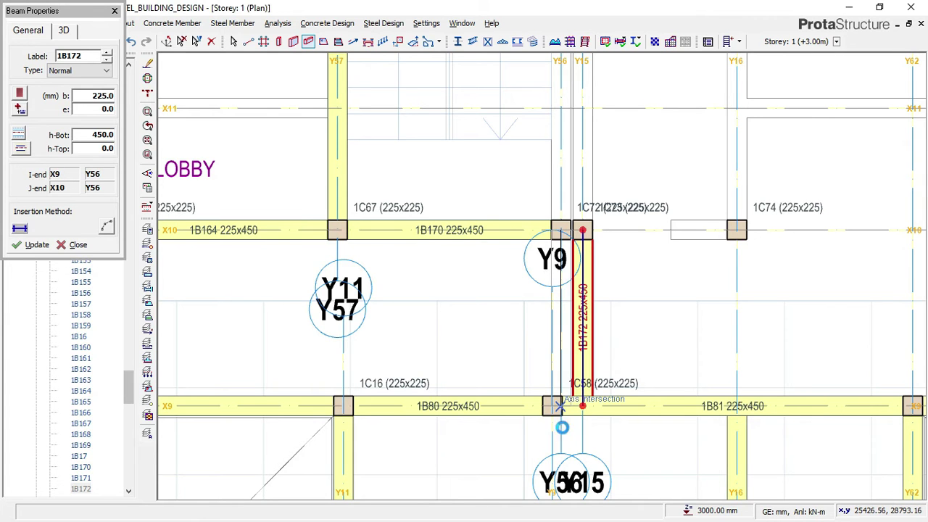
Step: Insert 225x450 beams around the staircase, on axis Y56 from X10 to X24 and on axis X24 from Y56 to Y57
scroll(562, 408, "down", 2)
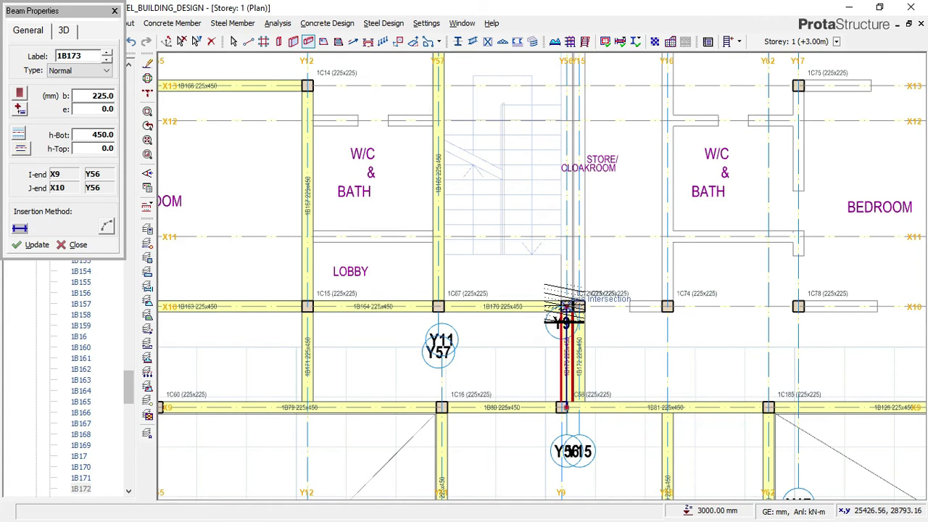
scroll(554, 214, "down", 2)
scroll(551, 87, "up", 2)
scroll(551, 217, "up", 2)
left_click(554, 232)
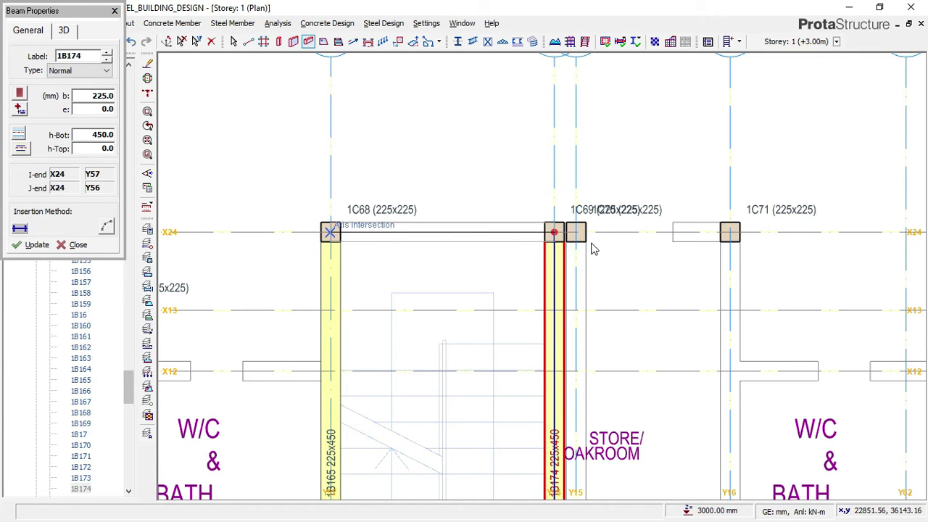
Step: Insert a 225x450 beam on axis Y15 beside the staircase, from X24 to X10
left_click(579, 237)
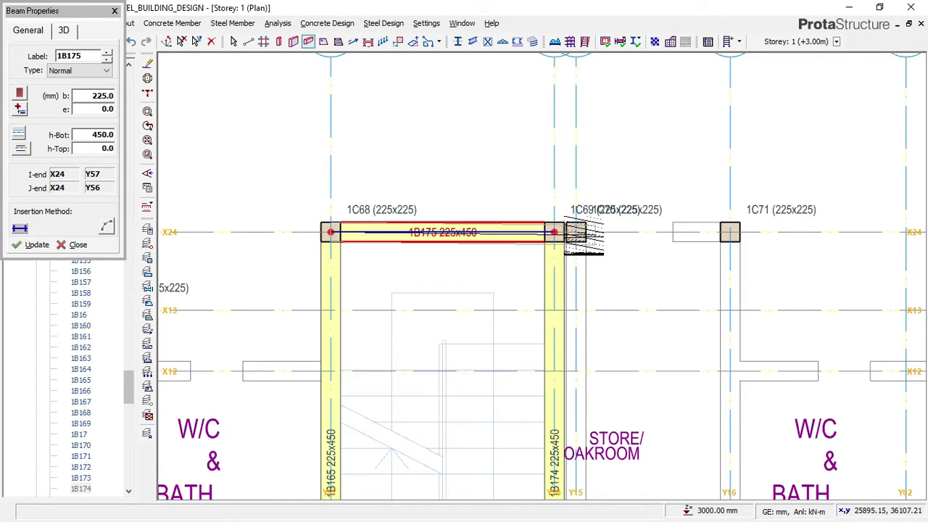
scroll(574, 233, "up", 2)
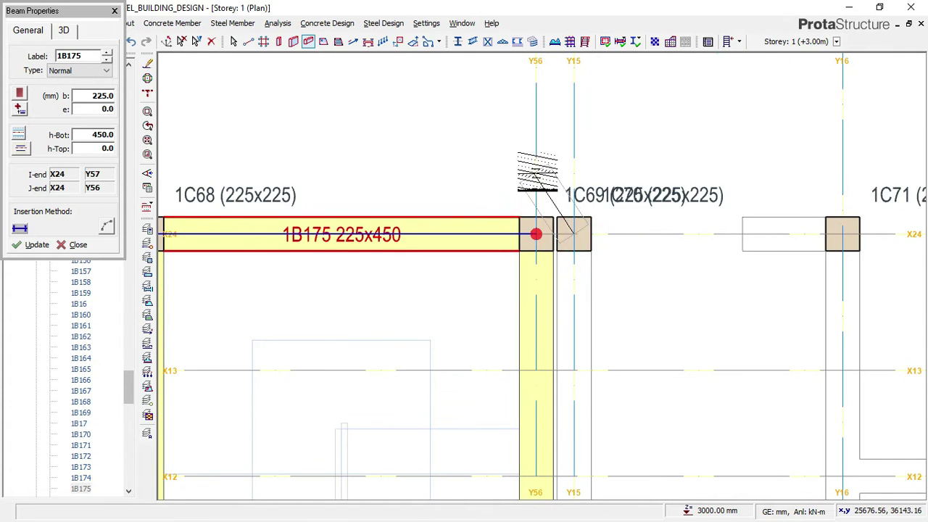
scroll(567, 177, "down", 3)
scroll(568, 182, "down", 2)
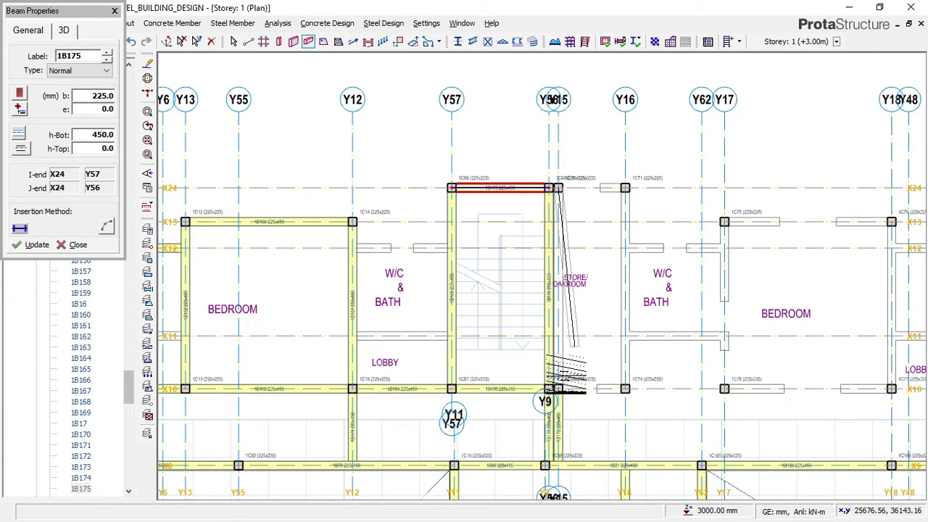
scroll(556, 392, "up", 2)
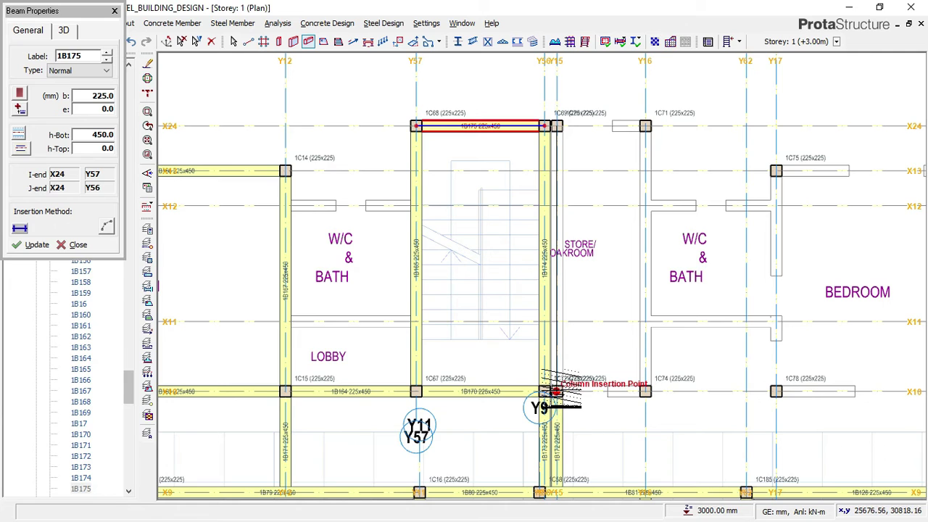
left_click(555, 391)
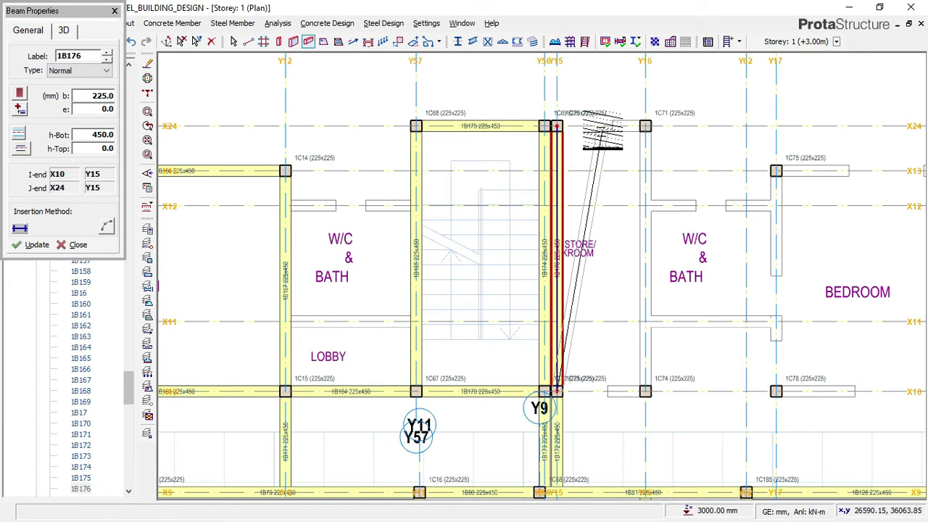
Step: Insert 225x450 beams around the store/cloakroom, on axis X24 from Y15 to Y16 and on axis Y16 from X24 to X10
scroll(621, 120, "up", 1)
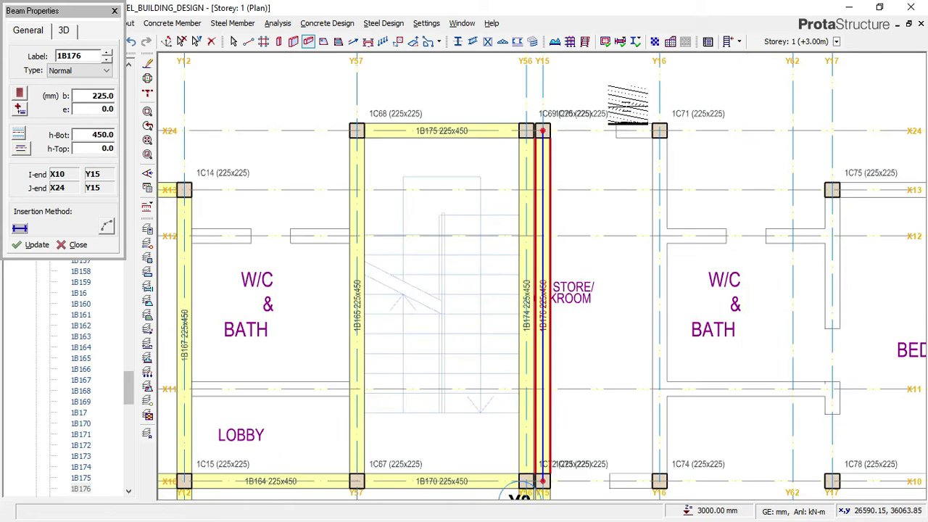
scroll(625, 108, "up", 1)
scroll(509, 139, "up", 1)
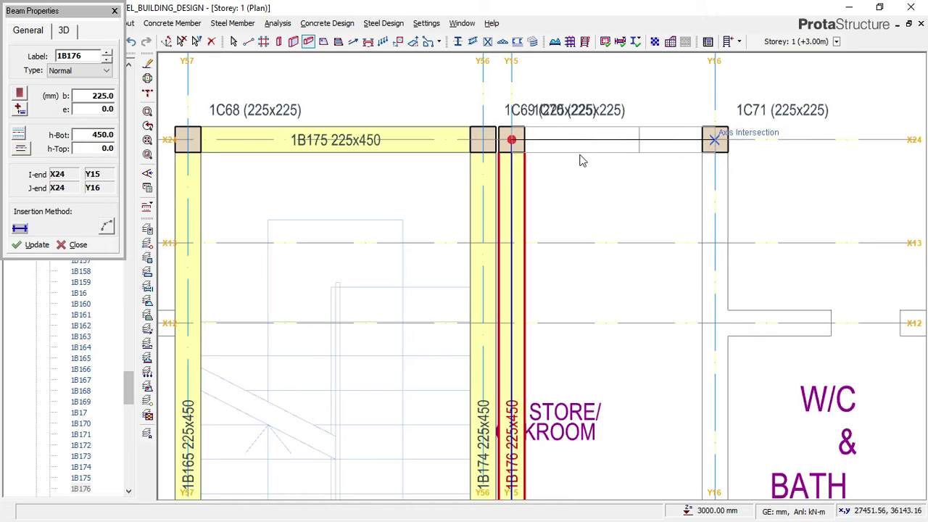
left_click(649, 141)
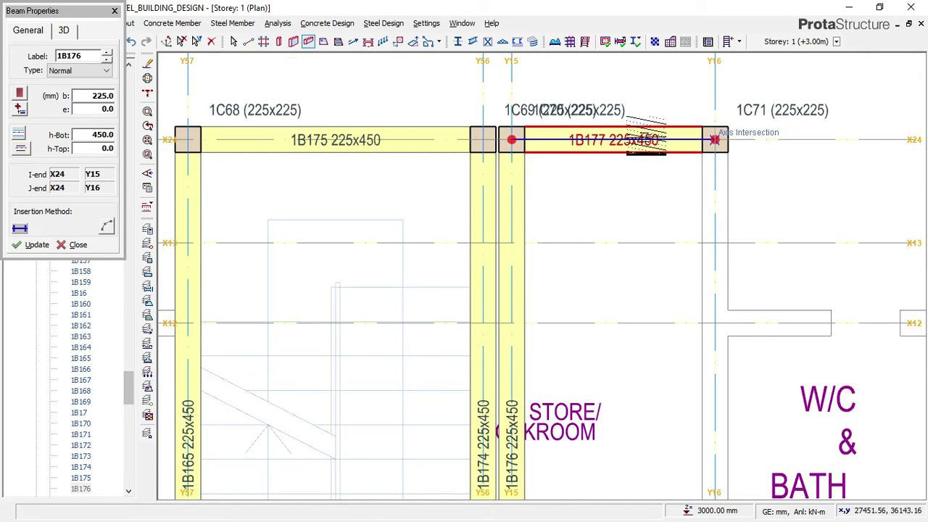
scroll(637, 140, "down", 1)
scroll(667, 139, "down", 3)
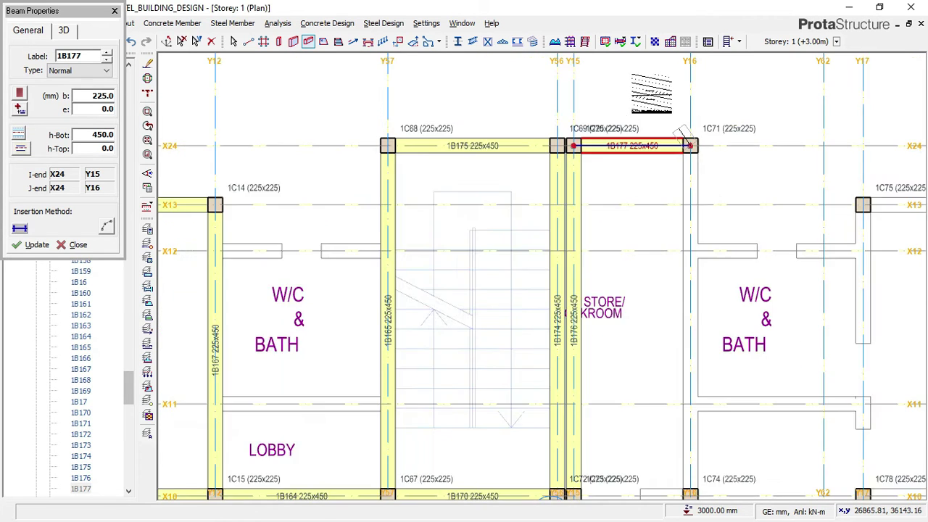
left_click(673, 333)
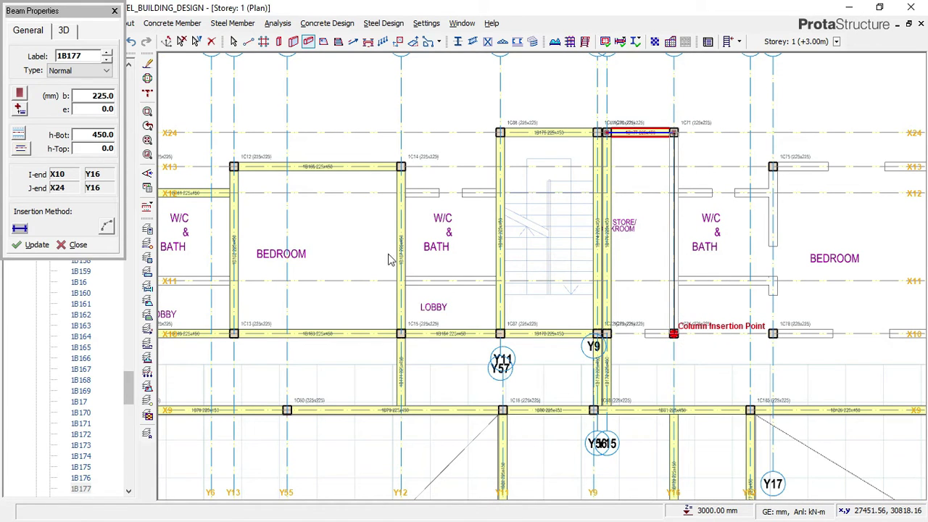
Step: Insert a continuous run of 225x450 beams along axis X10 above the walkway, from Y15 to Y25
scroll(290, 250, "down", 1)
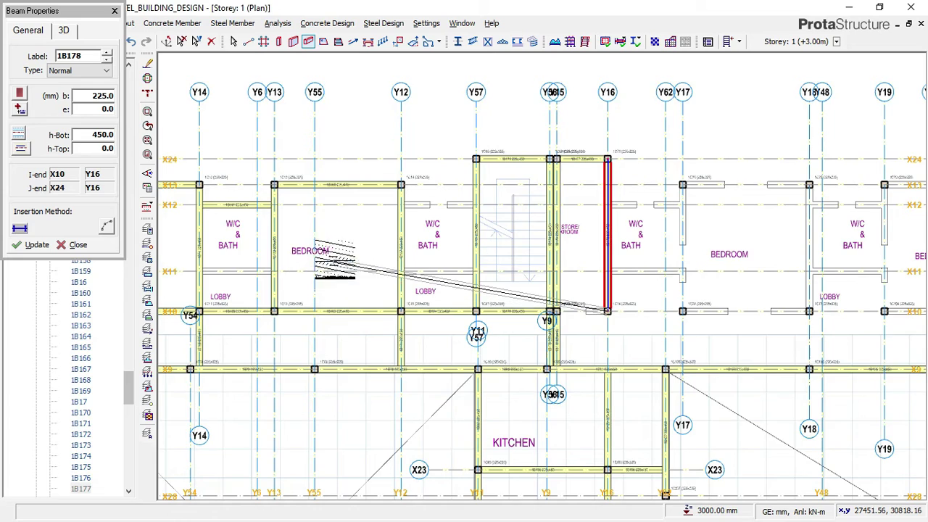
scroll(311, 247, "down", 1)
scroll(511, 300, "up", 2)
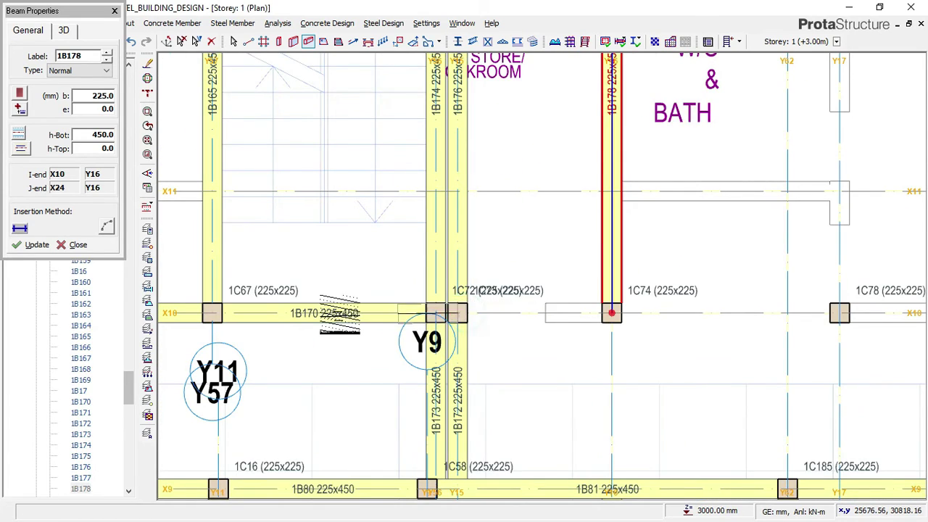
scroll(362, 323, "down", 1)
scroll(498, 331, "down", 1)
scroll(479, 319, "down", 1)
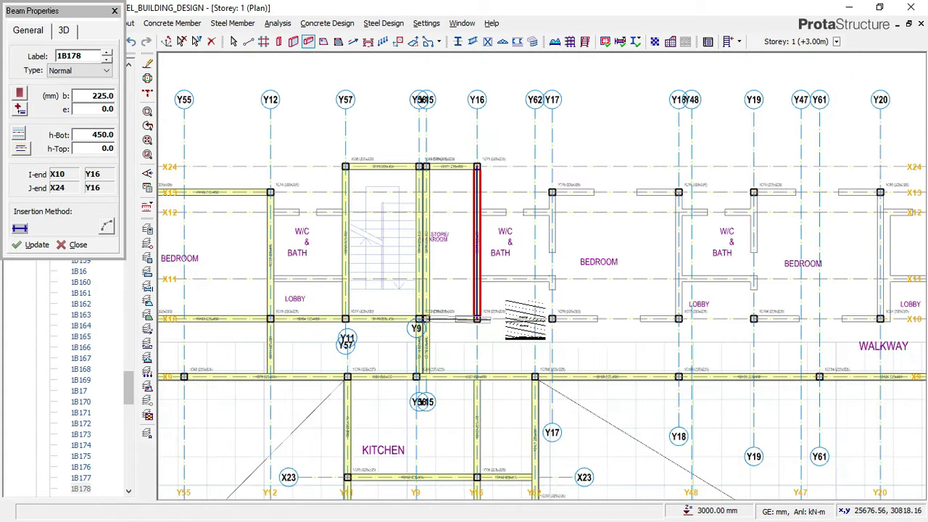
middle_click_drag(595, 336, 493, 336)
middle_click_drag(751, 347, 489, 332)
middle_click_drag(680, 337, 535, 337)
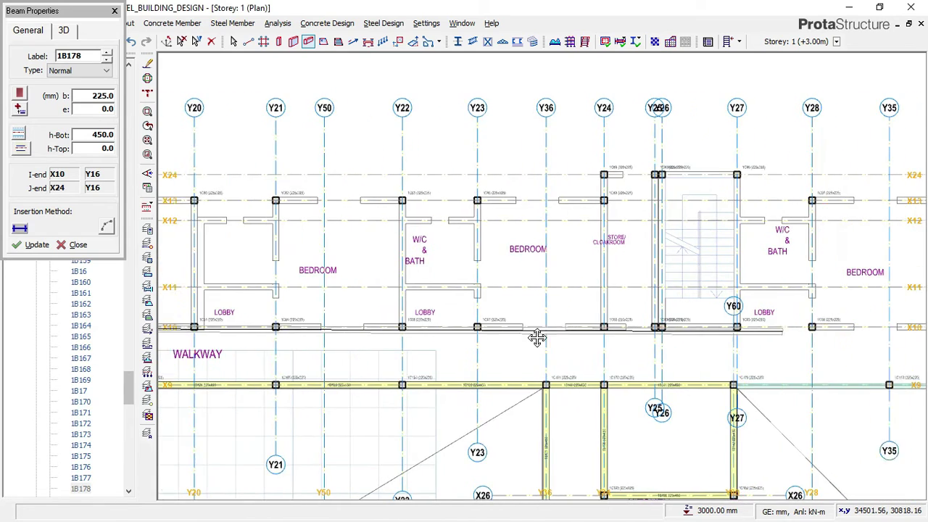
scroll(619, 332, "up", 2)
scroll(619, 332, "up", 1)
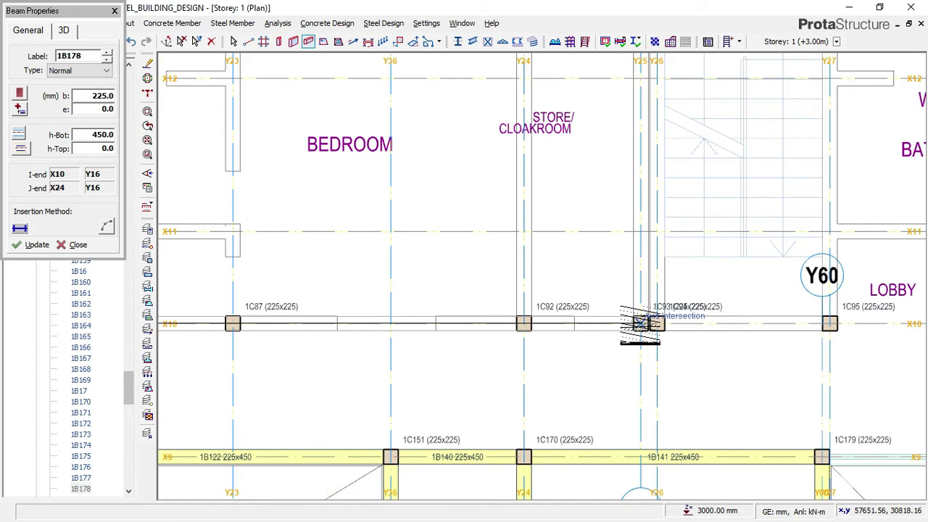
left_click(640, 323)
left_click(656, 324)
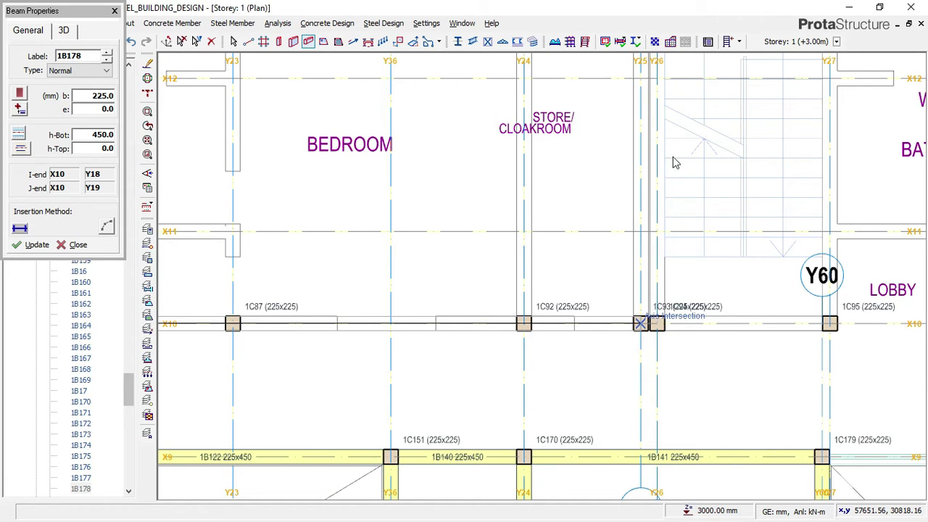
left_click(679, 230)
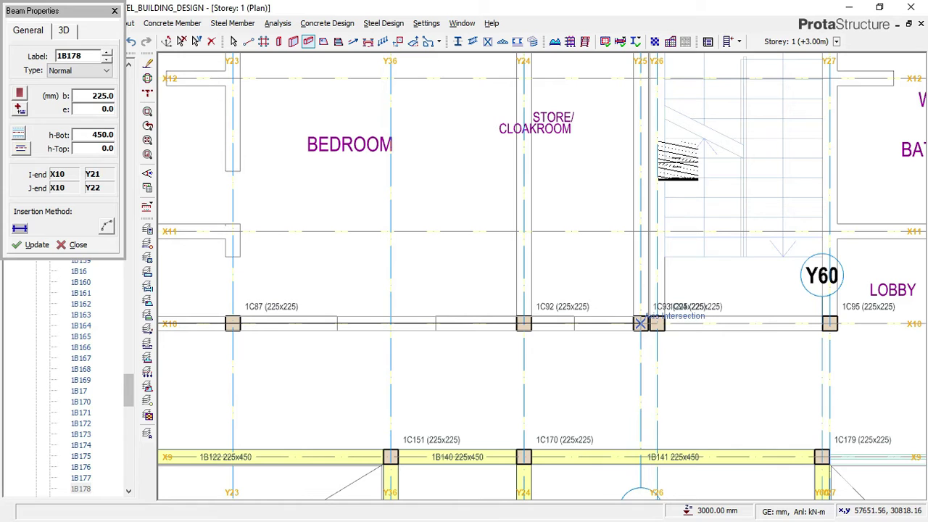
left_click(680, 286)
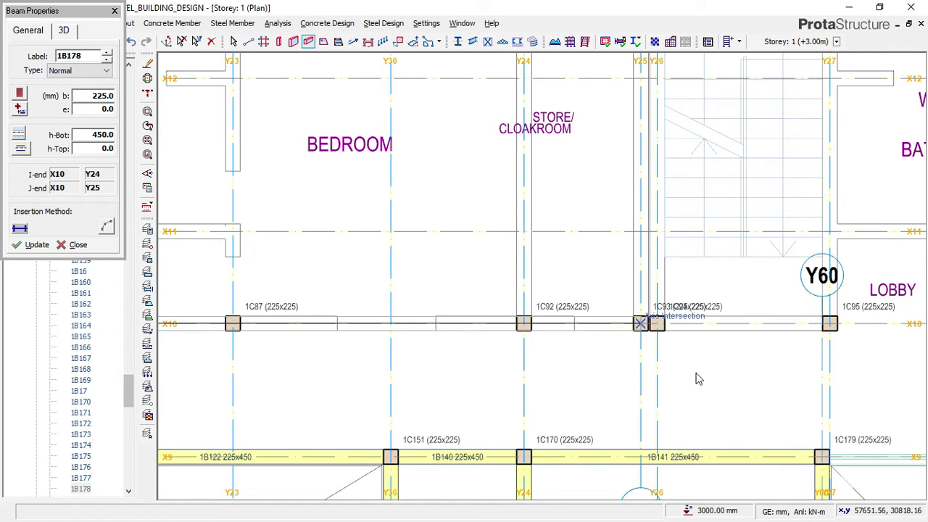
Step: Insert 225x450 beams around the second store/cloakroom, on axis Y25 from X10 to X24 and on axis X24 from Y25 to Y24
scroll(698, 379, "down", 2)
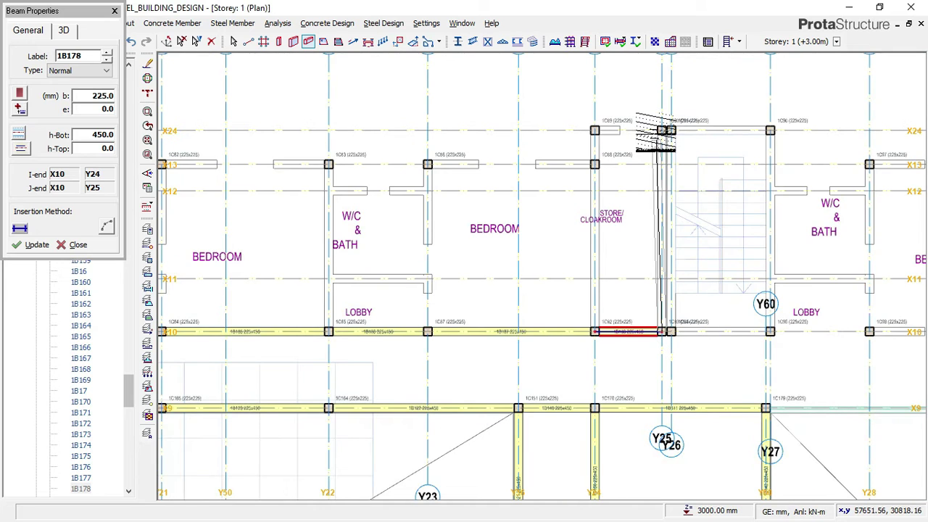
scroll(660, 130, "up", 2)
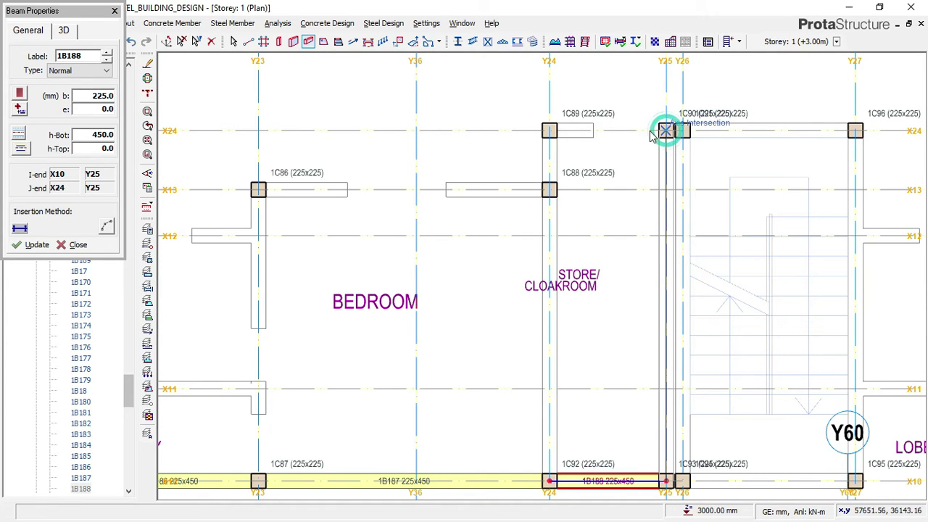
left_click(549, 131)
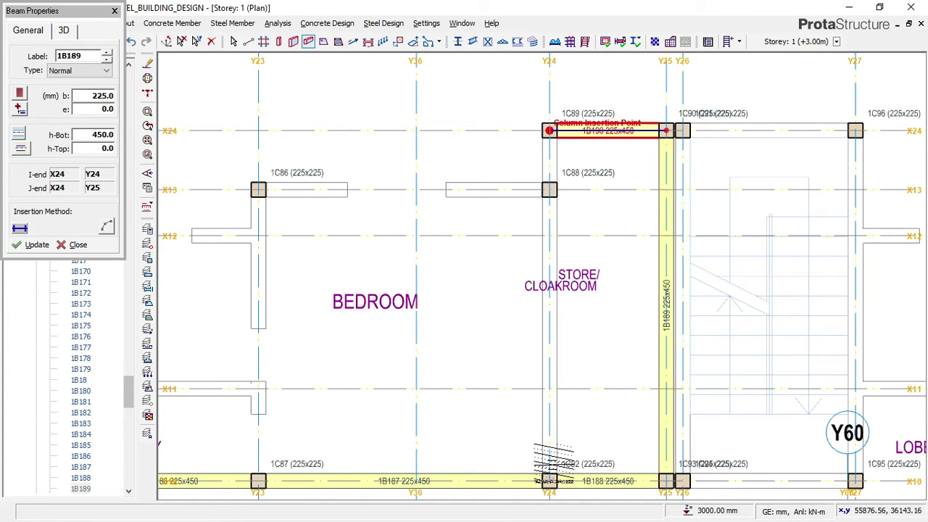
Step: Insert 225x450 beams along axis Y24 beside the store/cloakroom, from X24 through X13 to X10
scroll(552, 455, "down", 1)
scroll(552, 396, "up", 1)
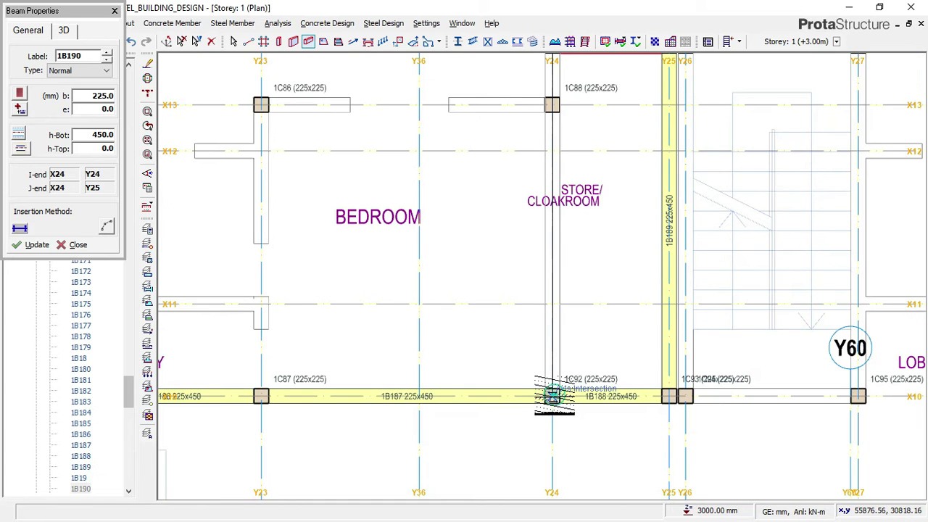
left_click(552, 396)
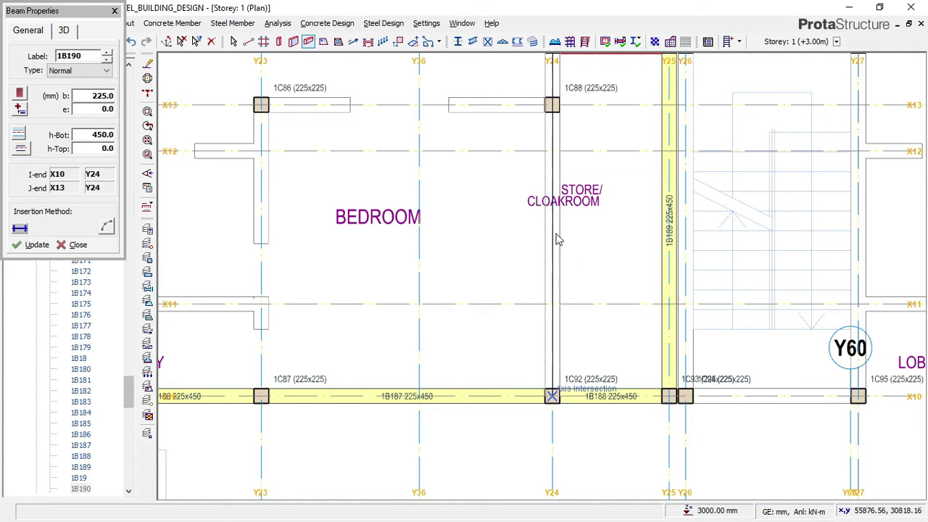
scroll(482, 145, "down", 1)
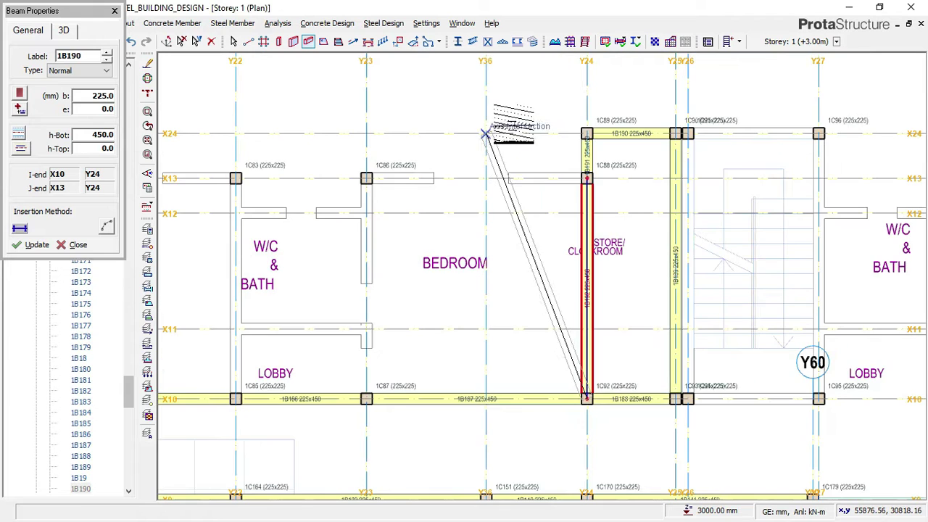
Step: Insert 225x450 beams around the bedroom beside the store/cloakroom, on axis X13 from Y24 to Y23 and on axis Y23 from X13 to X10
left_click(587, 177)
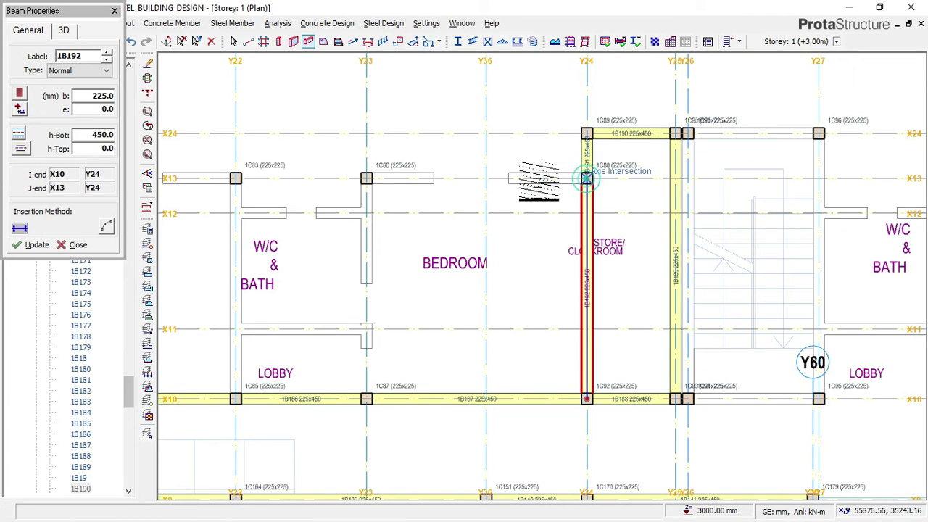
left_click(366, 179)
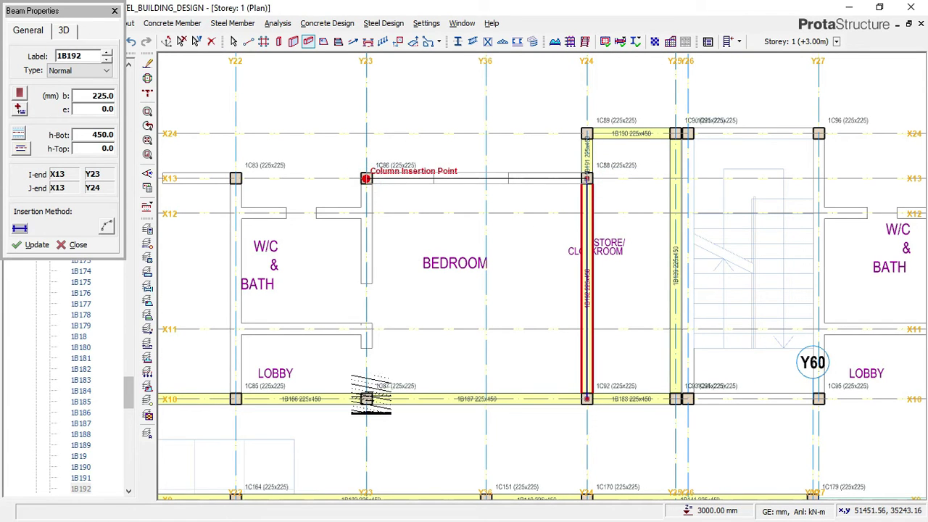
left_click(366, 398)
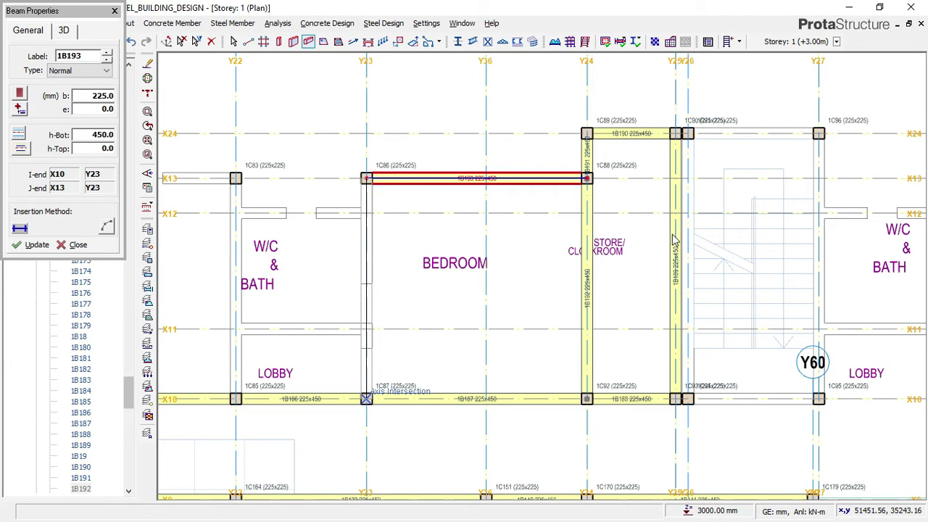
Step: Insert 225x450 beams around the adjacent W/C and bath, on axis Y22 from X13 to X10 and on axis X12 from Y22 to Y23
scroll(449, 254, "down", 2)
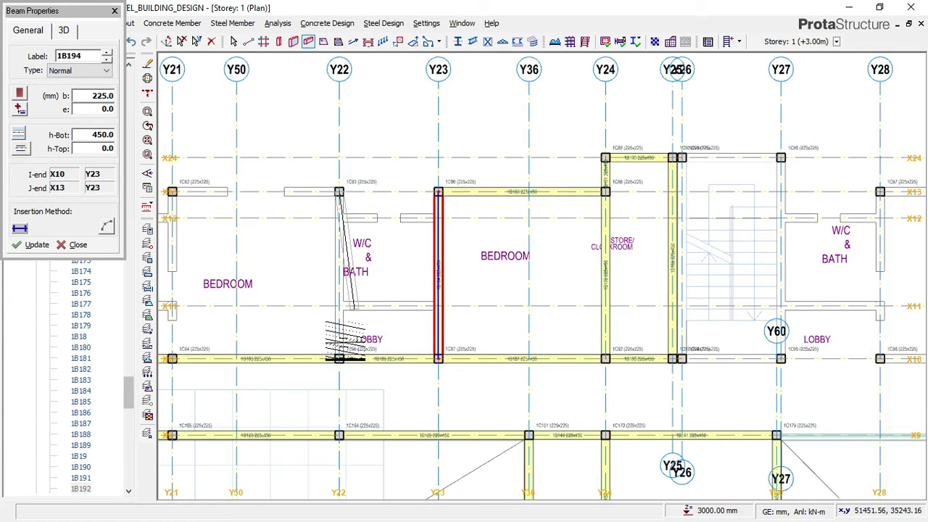
scroll(338, 358, "up", 2)
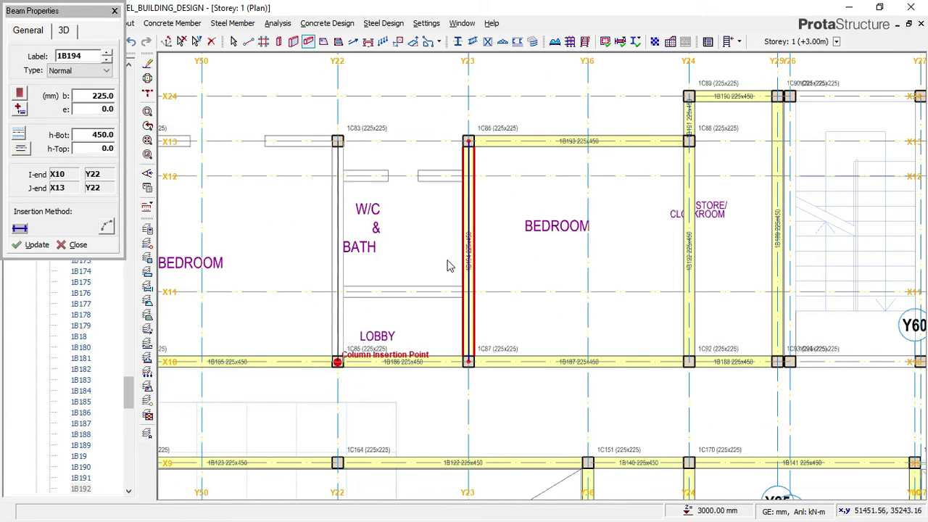
left_click(338, 178)
left_click(335, 179)
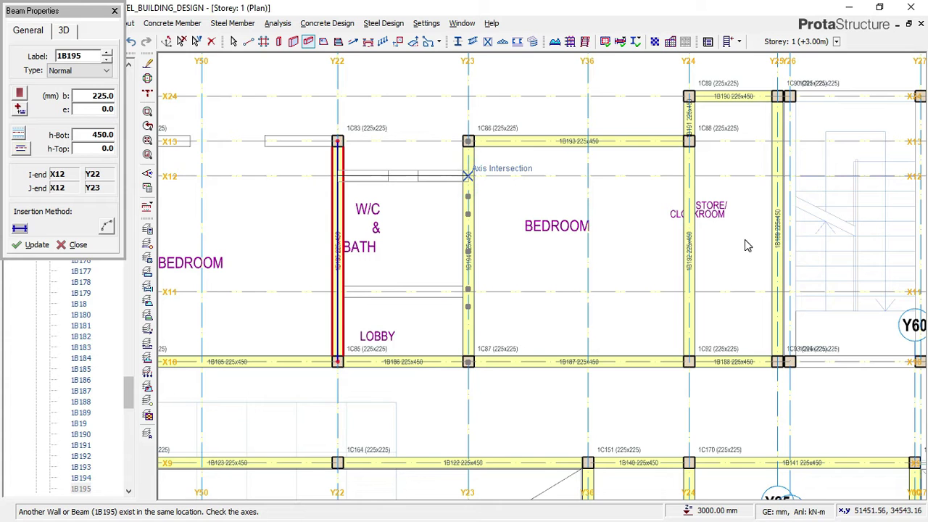
Step: Insert 225x450 beams around the next bedroom, on axis Y21 from X13 to X10 and on axis X13 from Y22 to Y21
scroll(549, 187, "down", 2)
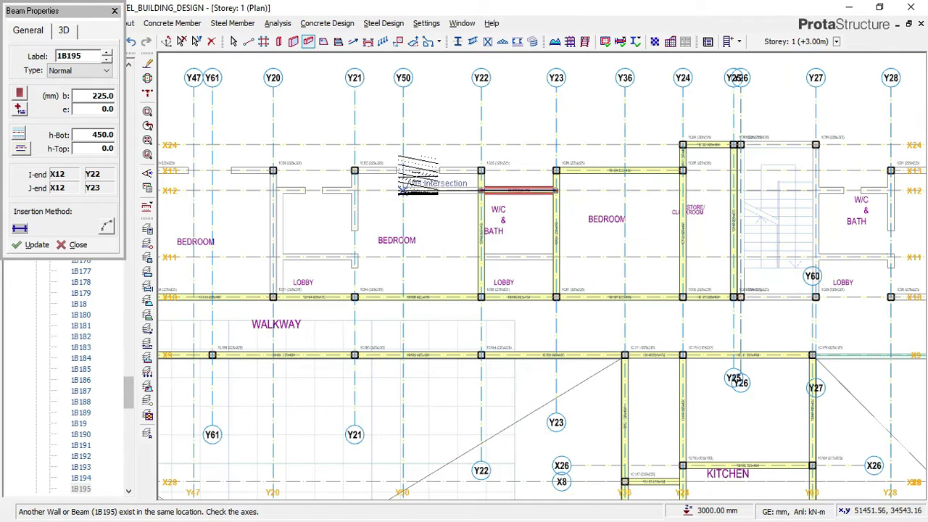
scroll(354, 171, "up", 1)
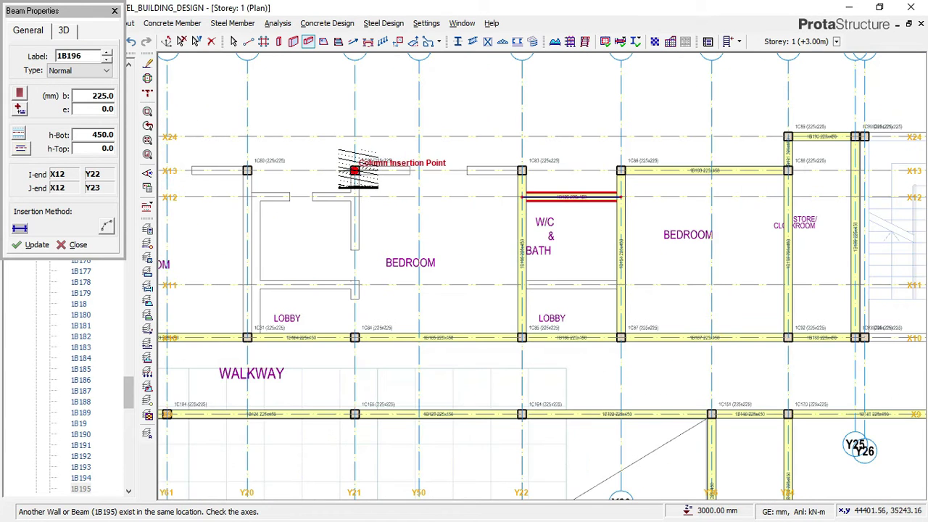
left_click(354, 171)
left_click(354, 337)
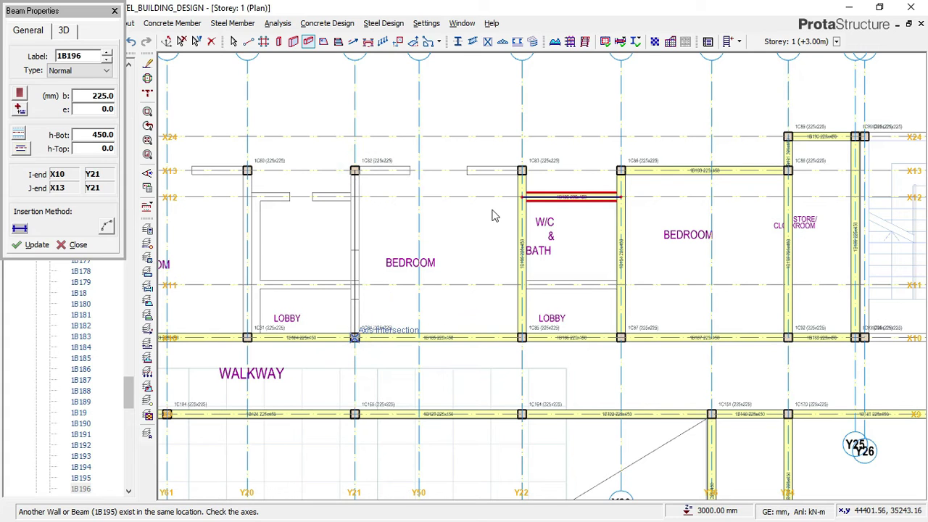
right_click(509, 176)
left_click(522, 171)
left_click(354, 171)
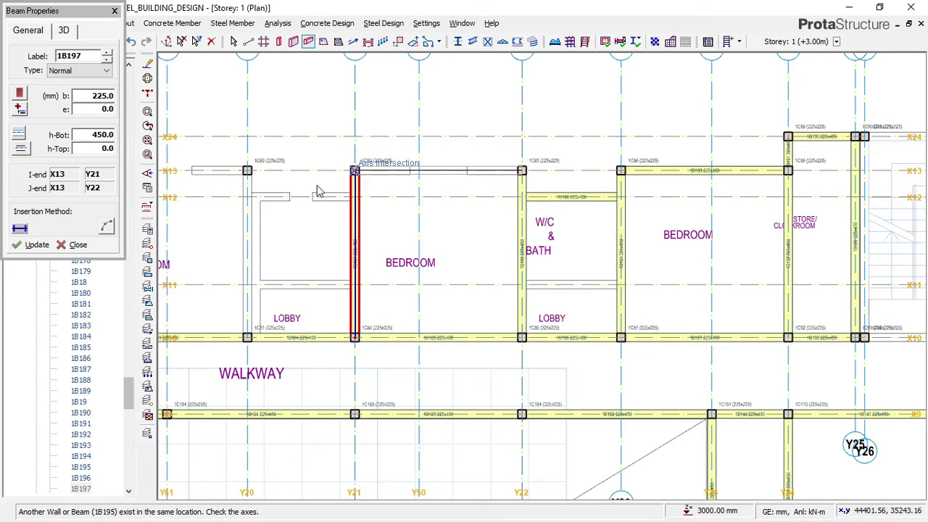
Step: Insert 225x450 beams on axis Y20 from X13 to X10 and on axis X12 from Y20 to Y21
scroll(247, 171, "down", 2)
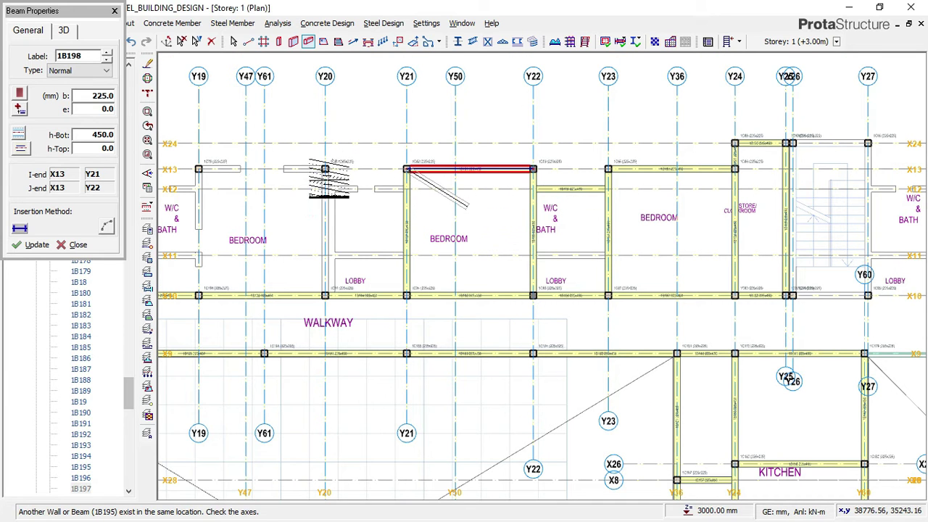
scroll(326, 295, "up", 3)
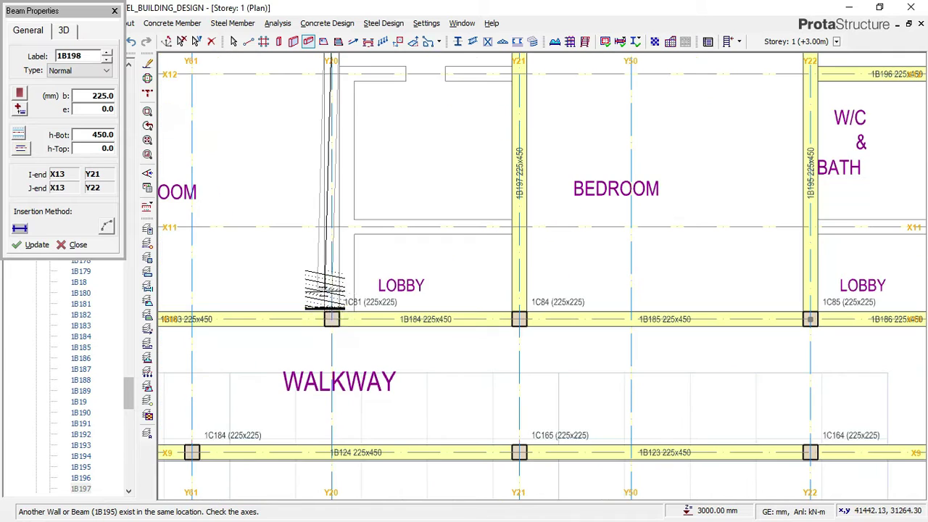
left_click(329, 318)
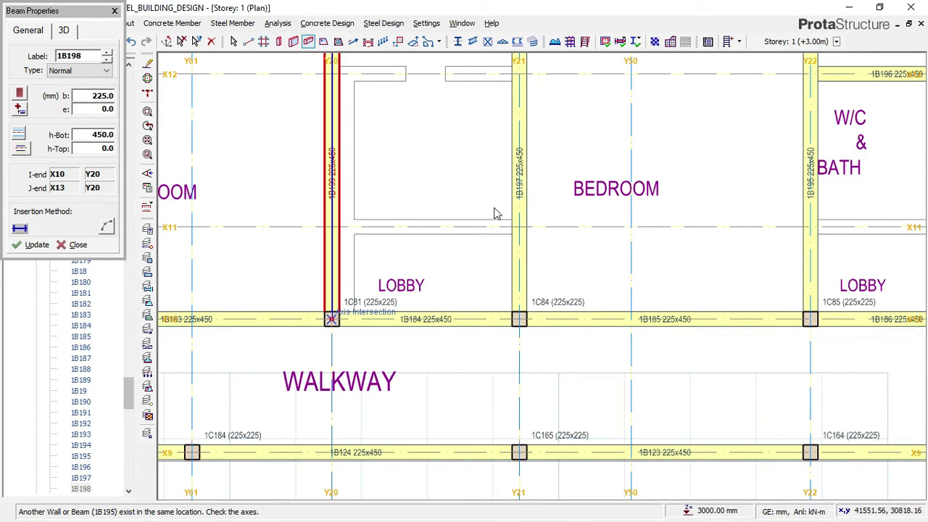
scroll(485, 217, "down", 1)
left_click(426, 147)
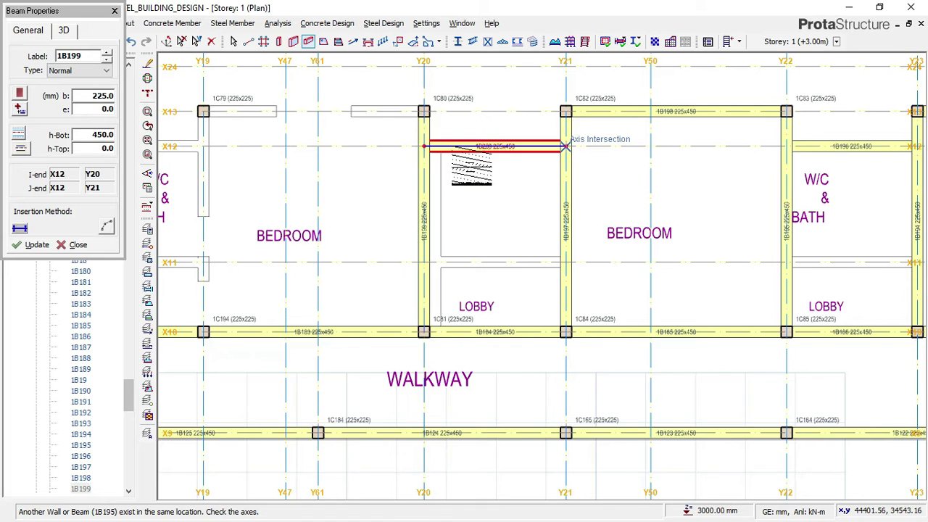
Step: Insert 225x450 beams around the bedroom between Y19 and Y20, on axis X13 from Y20 to Y19 and on axis Y19 from X13 to X10
scroll(486, 162, "down", 2)
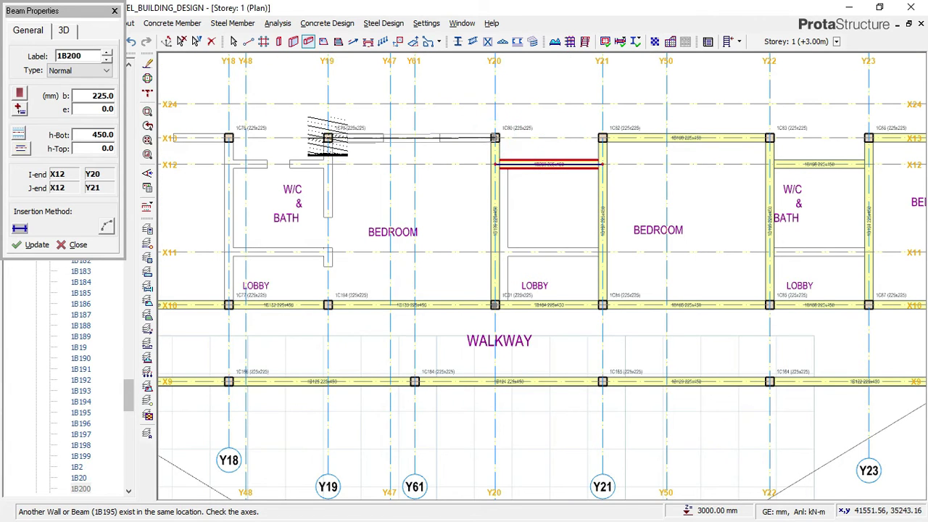
scroll(327, 137, "up", 2)
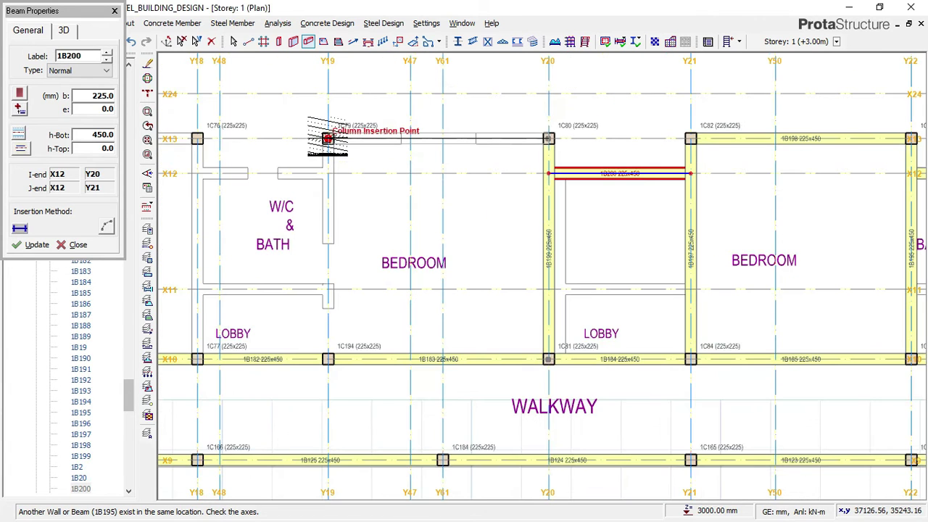
left_click(328, 360)
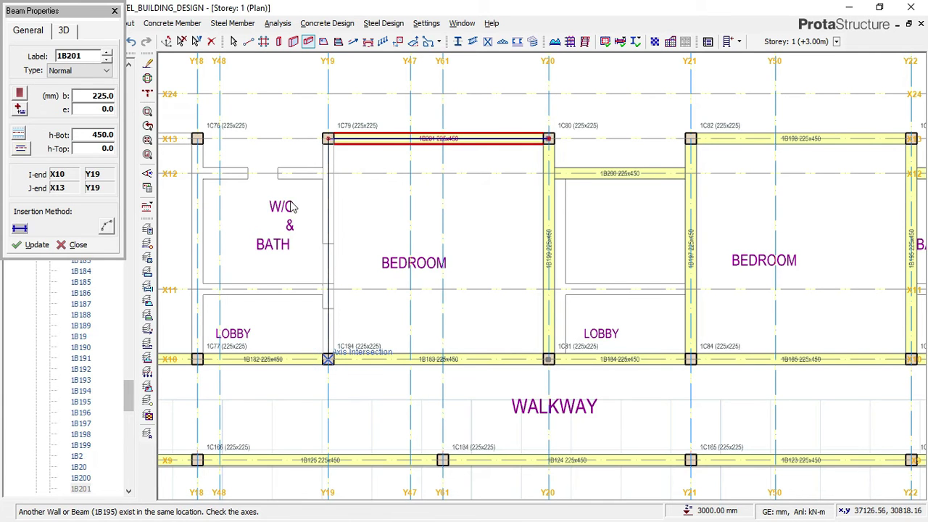
Step: Insert a 225x450 beam on axis X12 above the W/C and bath, between Y19 and Y18
left_click(243, 199)
scroll(249, 207, "down", 2)
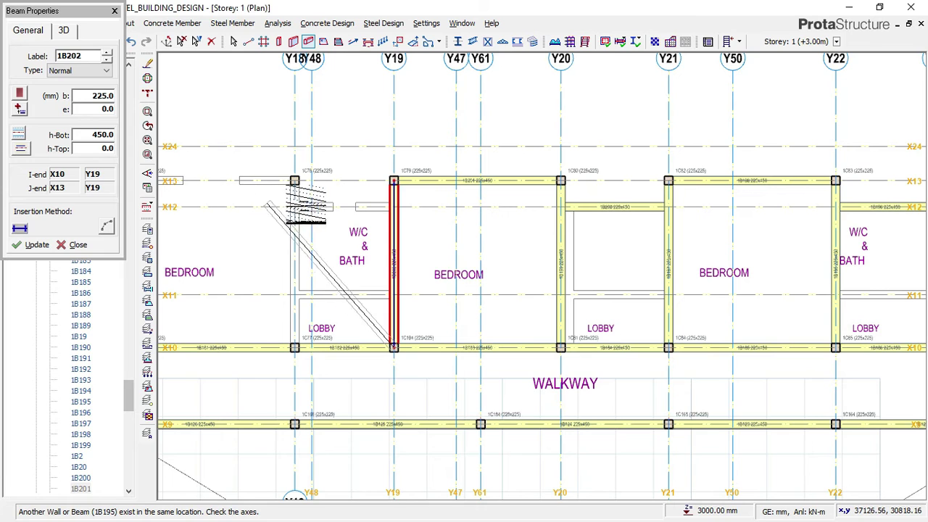
left_click(295, 207)
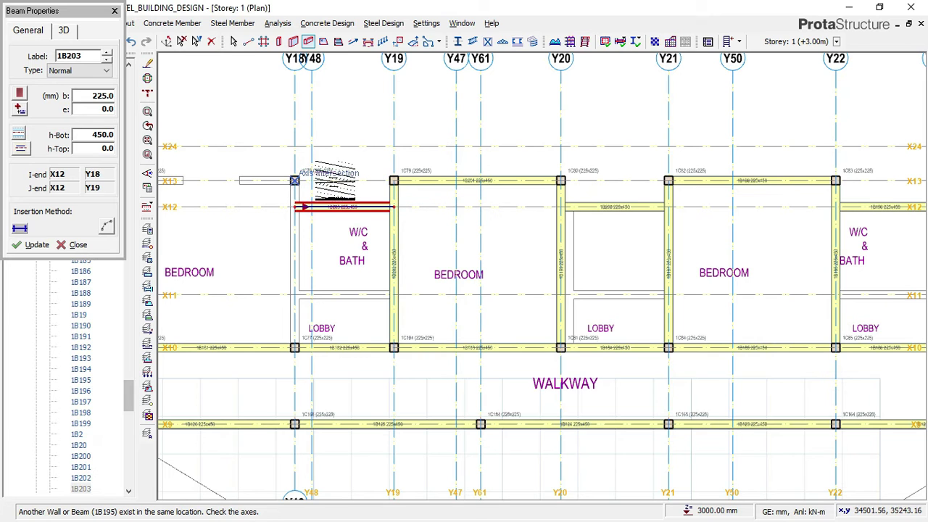
Step: Remove the free-end marking from the beam on axis X12 between Y18 and Y19
right_click(382, 221)
mouse_move(479, 283)
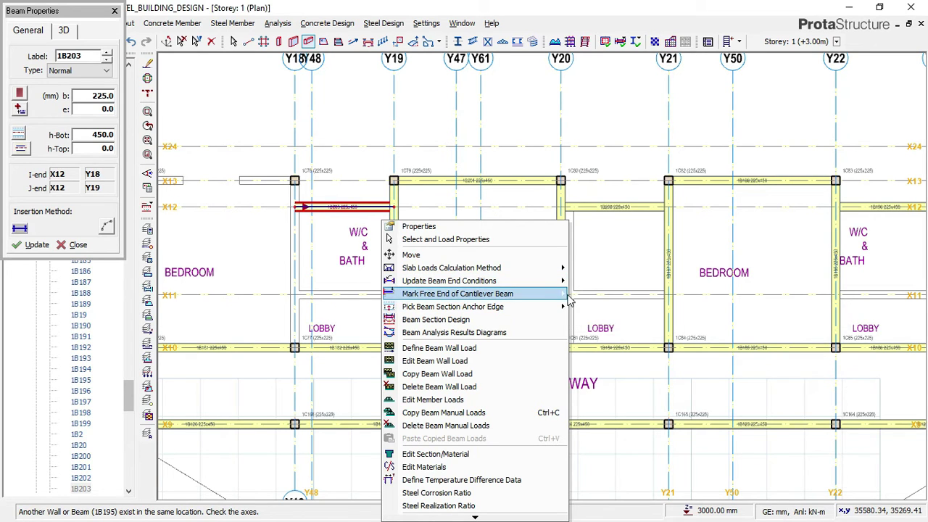
mouse_move(566, 300)
left_click(601, 293)
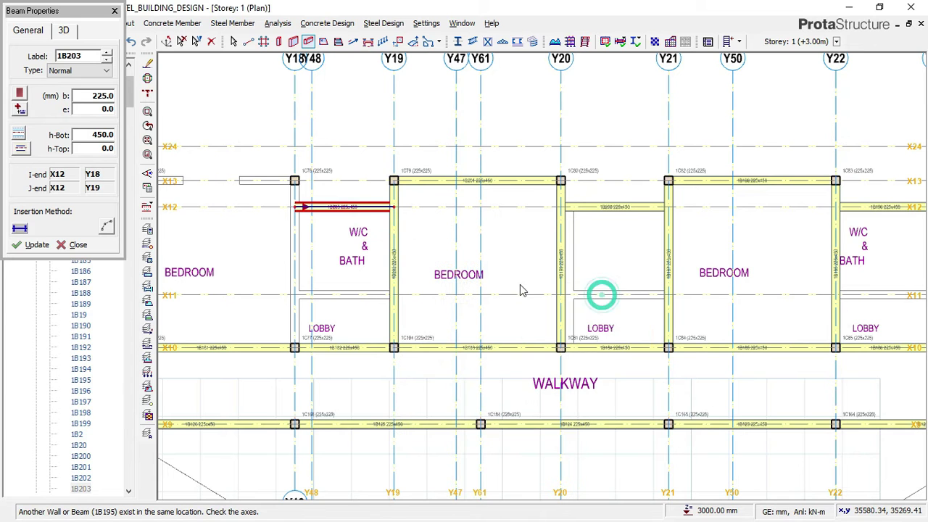
Step: Place a 225x450 beam along axis Y18 from X13 to X10 without splitting it at the crossing beam
scroll(295, 180, "up", 1)
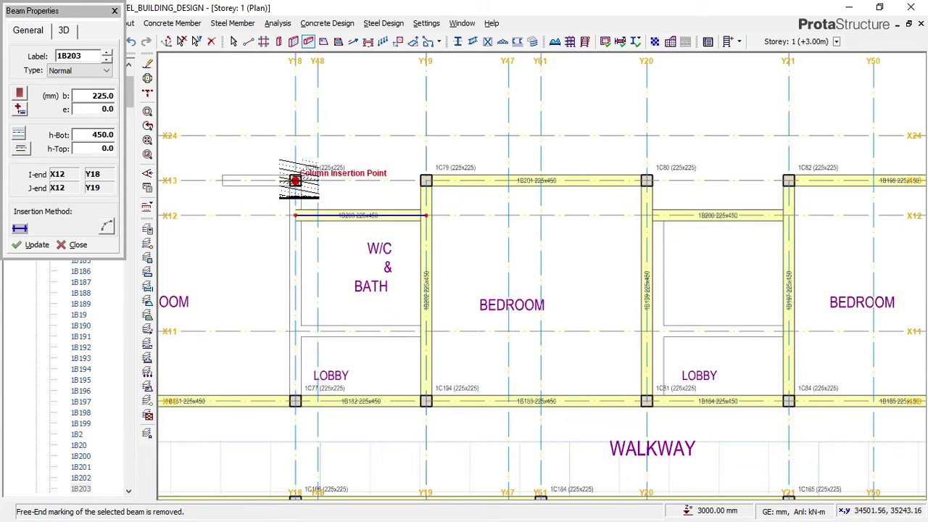
left_click(295, 180)
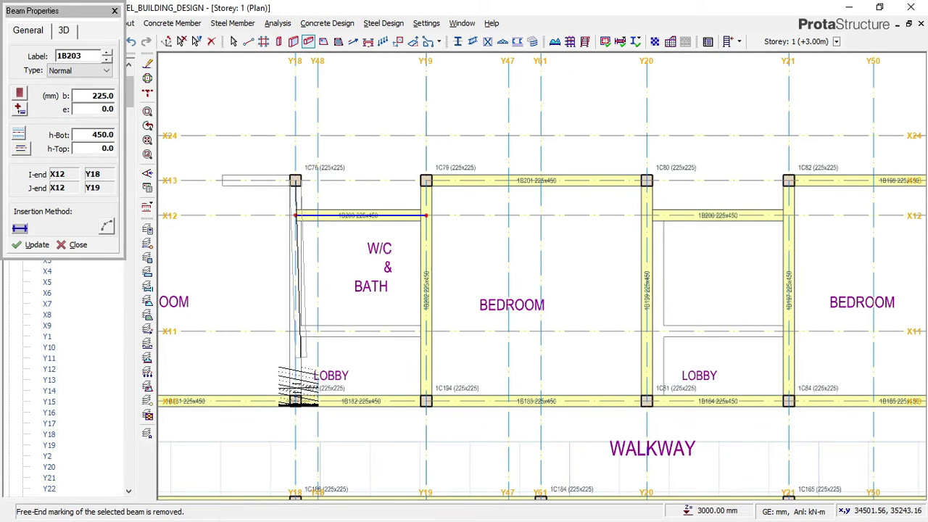
left_click(295, 401)
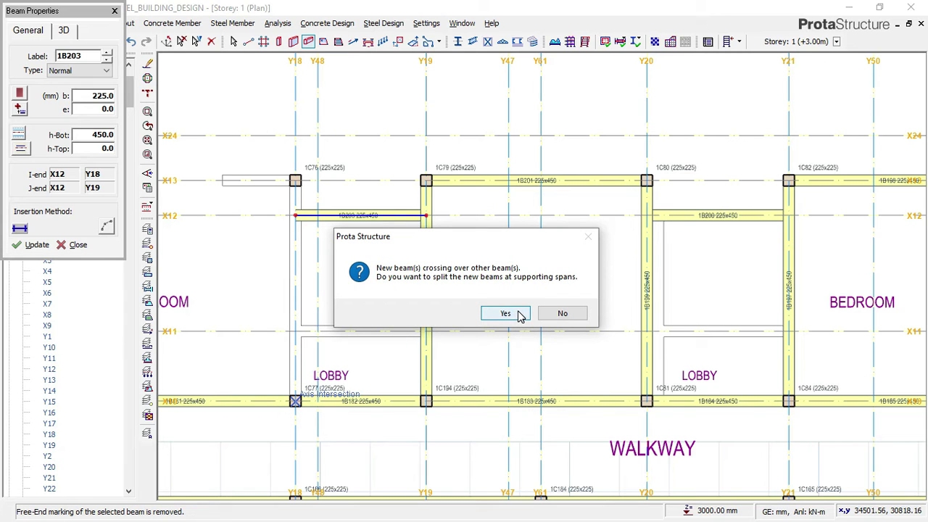
left_click(560, 313)
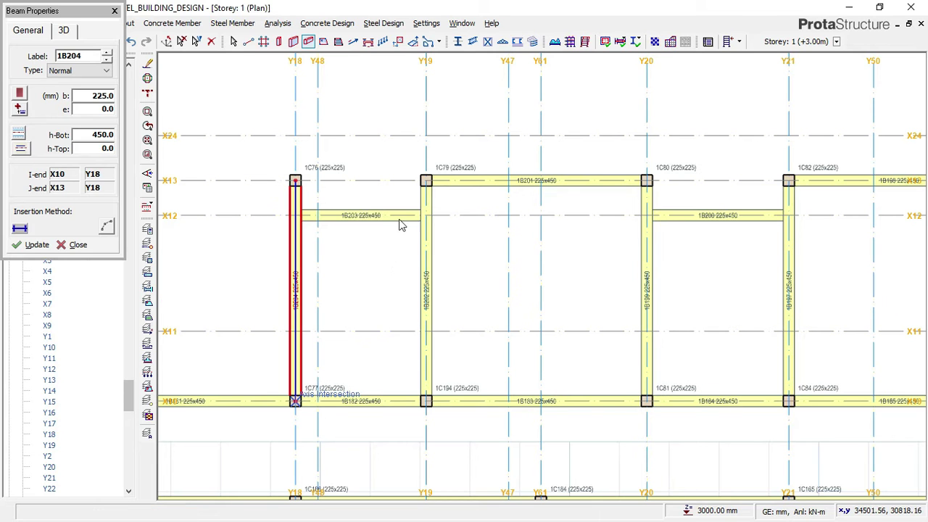
Step: Place bedroom beams along axis X13 from Y18 to Y17 and along axis Y17 from X13 to X10
scroll(344, 186, "down", 2)
middle_click_drag(356, 186, 568, 230)
left_click(590, 247)
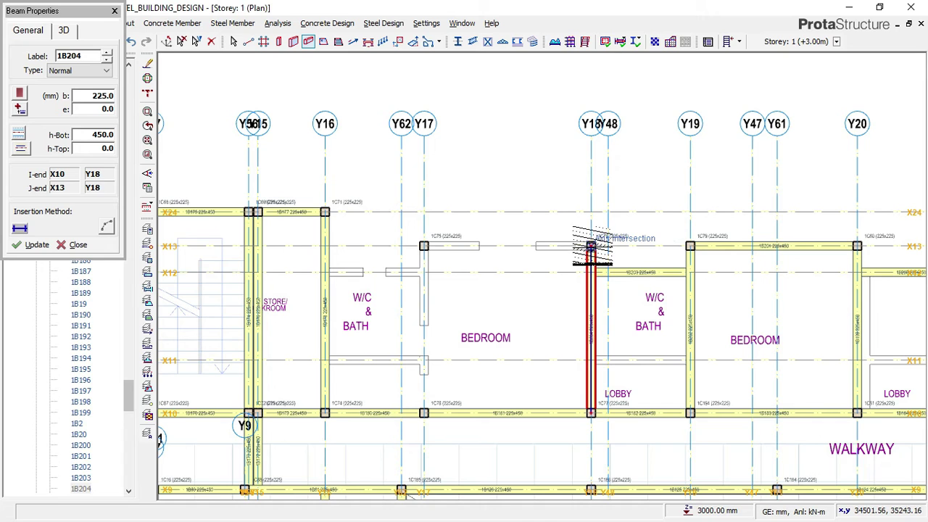
left_click(423, 246)
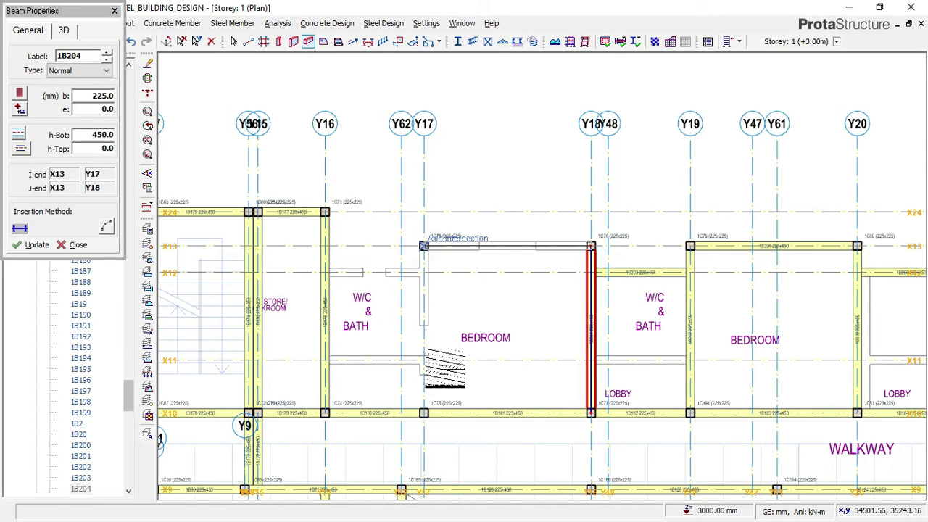
left_click(423, 413)
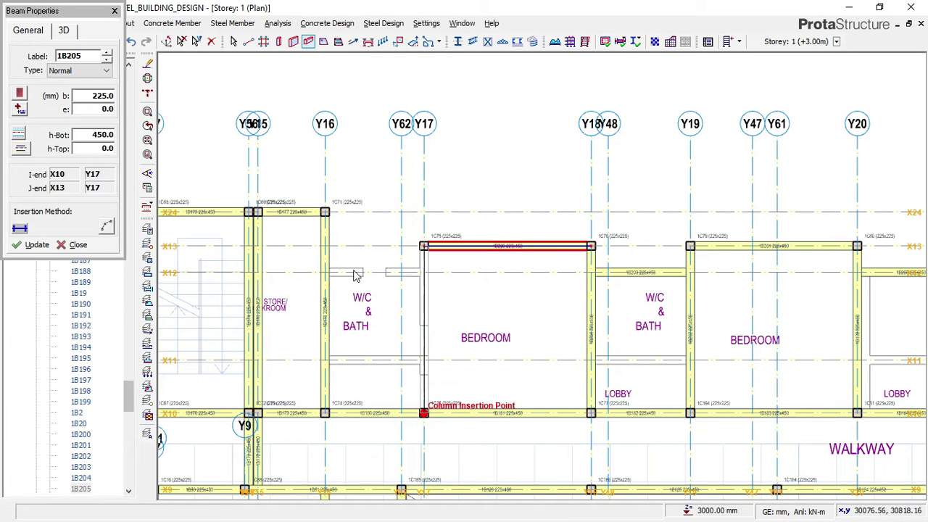
Step: Place a beam above the W/C and bath along axis X12 from Y16 to Y17
scroll(348, 269, "up", 1)
left_click(320, 274)
left_click(447, 273)
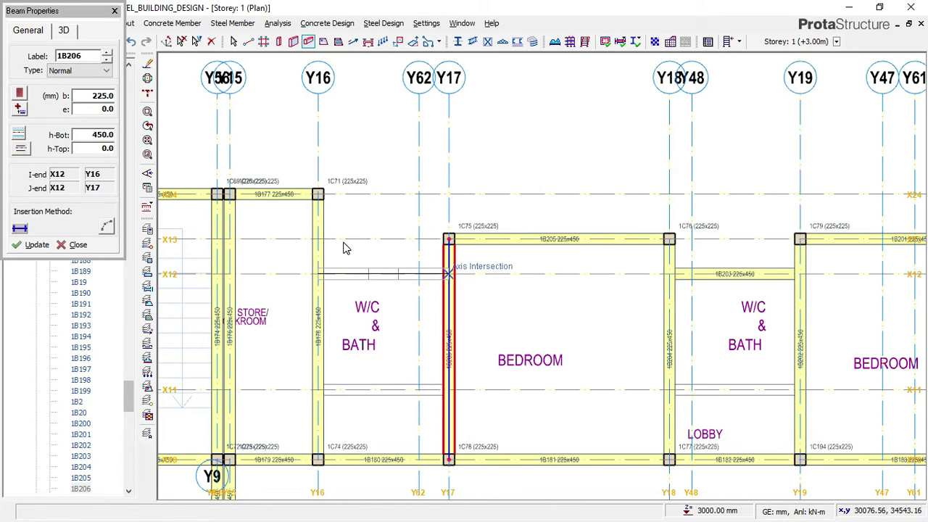
Step: Place walkway beams from X10 to X9 along axes Y17 and Y18
scroll(345, 248, "down", 2)
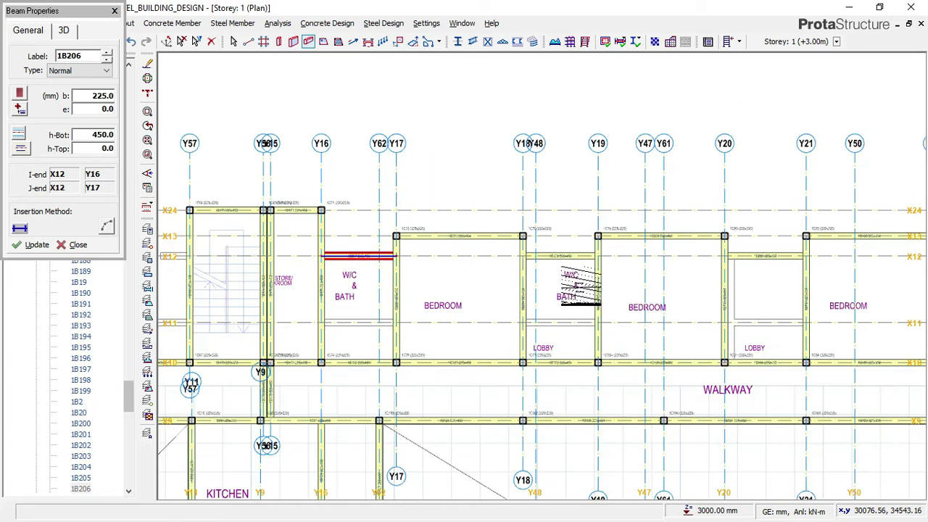
middle_click_drag(694, 290, 582, 273)
middle_click_drag(648, 277, 687, 242)
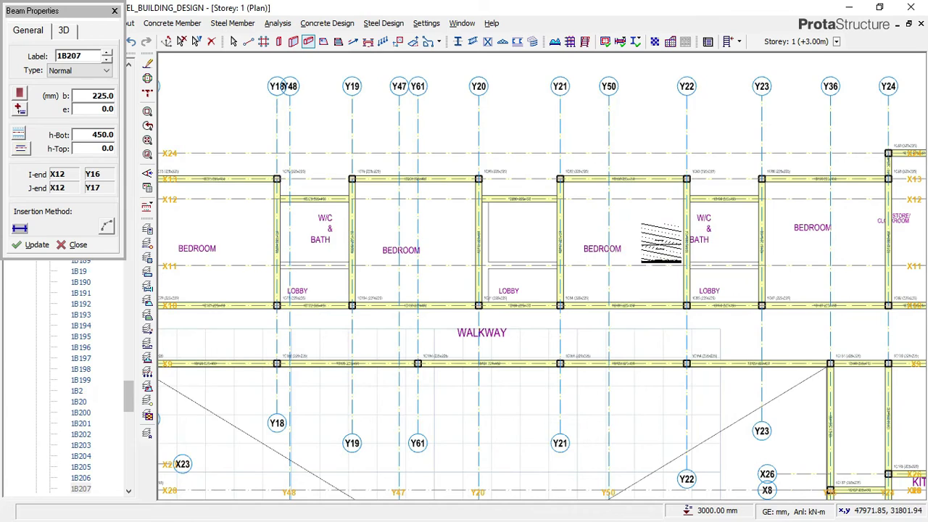
scroll(392, 257, "down", 1)
middle_click_drag(289, 231, 442, 266)
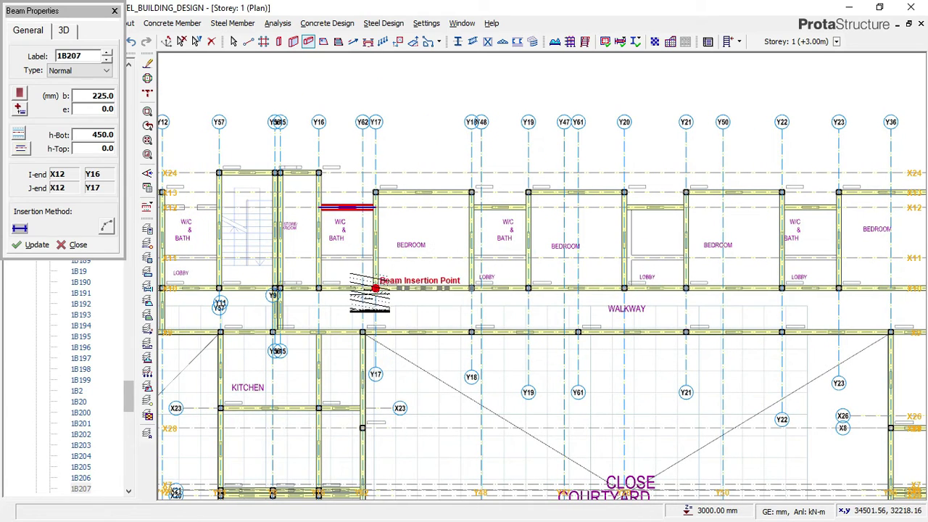
scroll(375, 288, "up", 3)
left_click(368, 263)
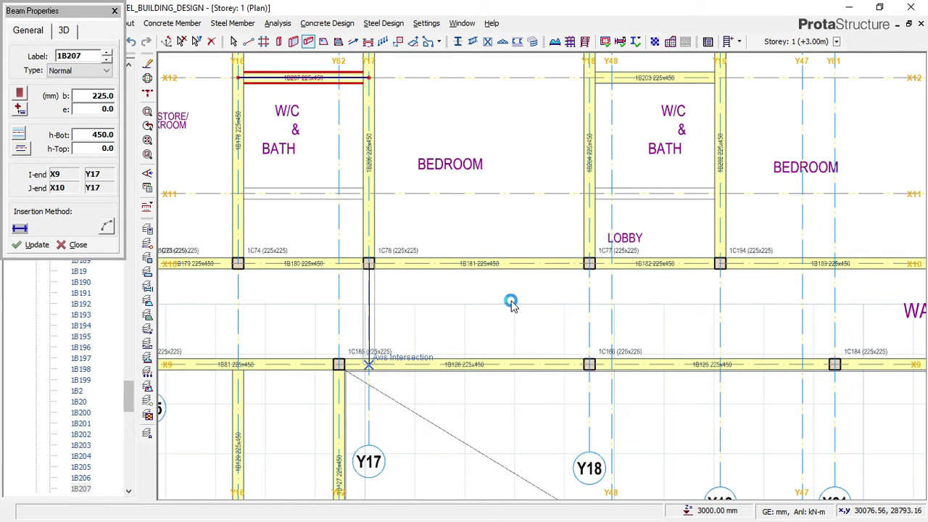
left_click(558, 308)
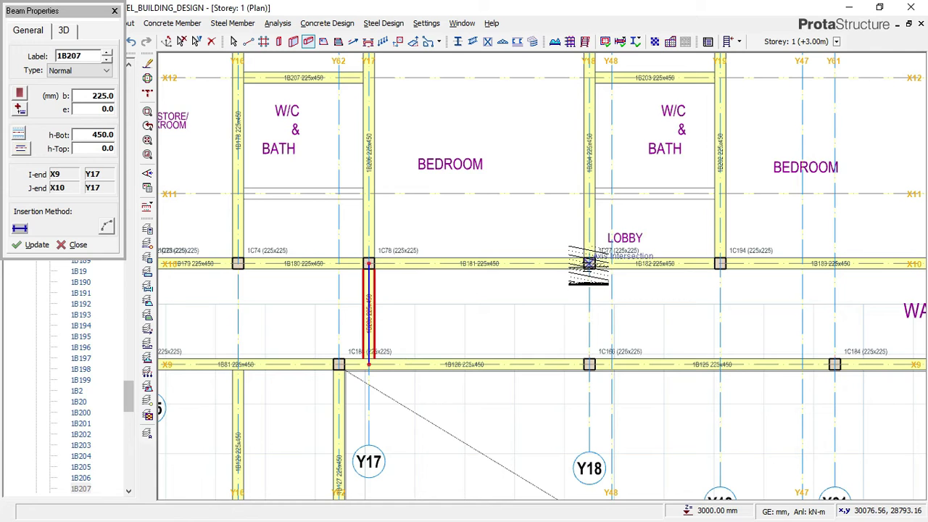
left_click(588, 263)
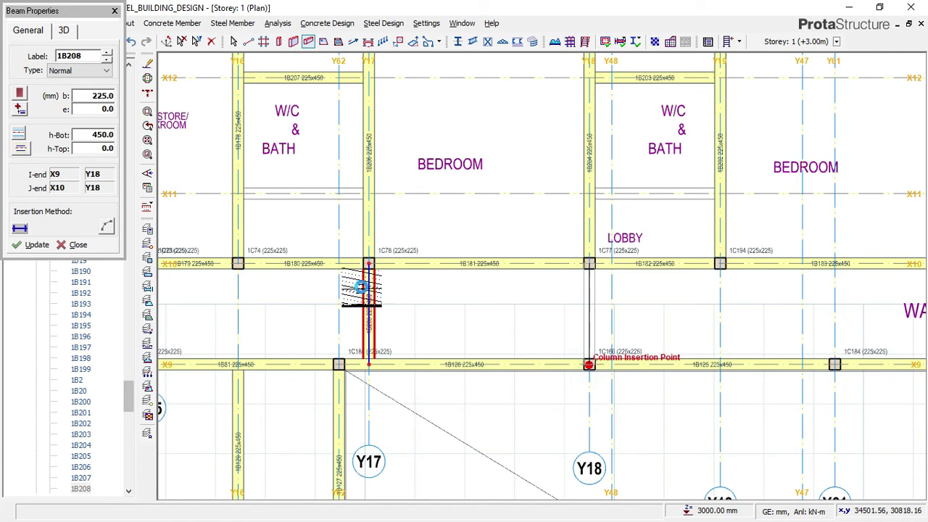
left_click(588, 364)
Step: Place walkway beams from X10 to X9 along axes Y20 and Y22
scroll(495, 265, "down", 4)
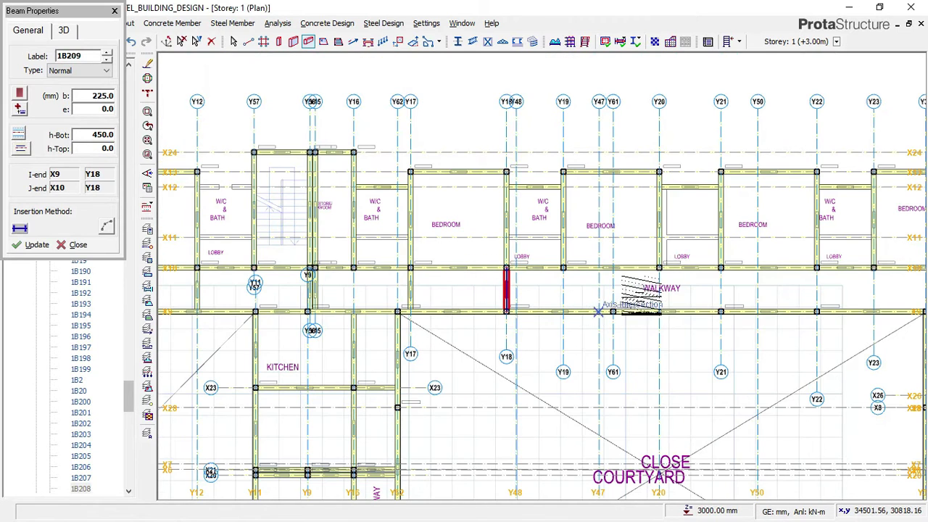
scroll(659, 268, "up", 3)
left_click(659, 255)
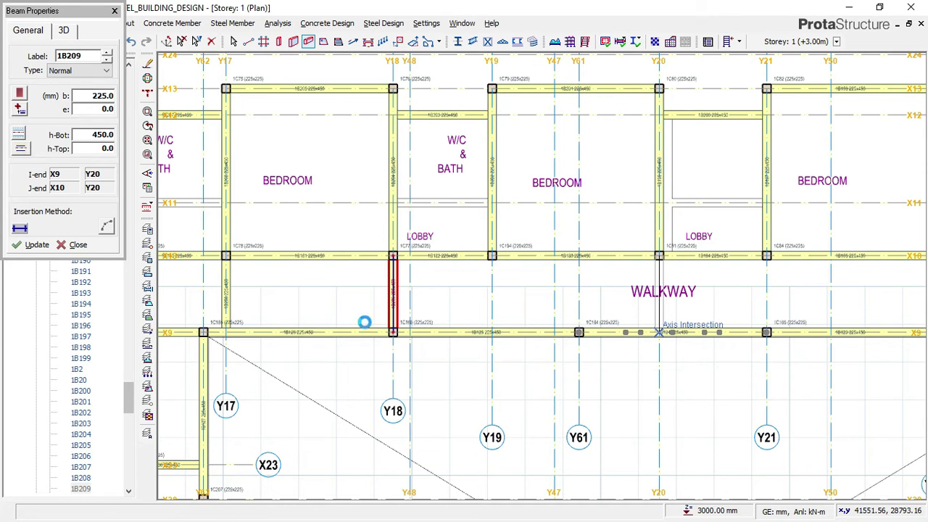
scroll(328, 327, "down", 2)
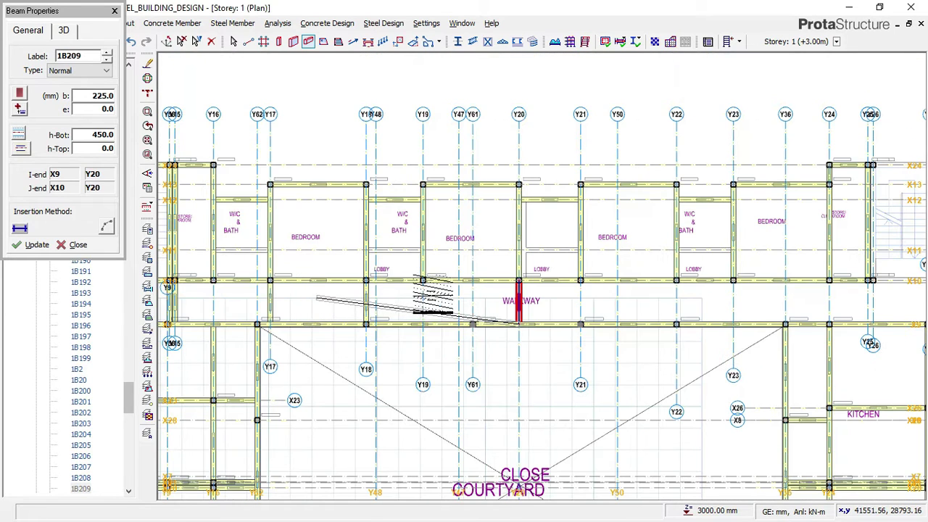
left_click(518, 323)
scroll(677, 294, "up", 2)
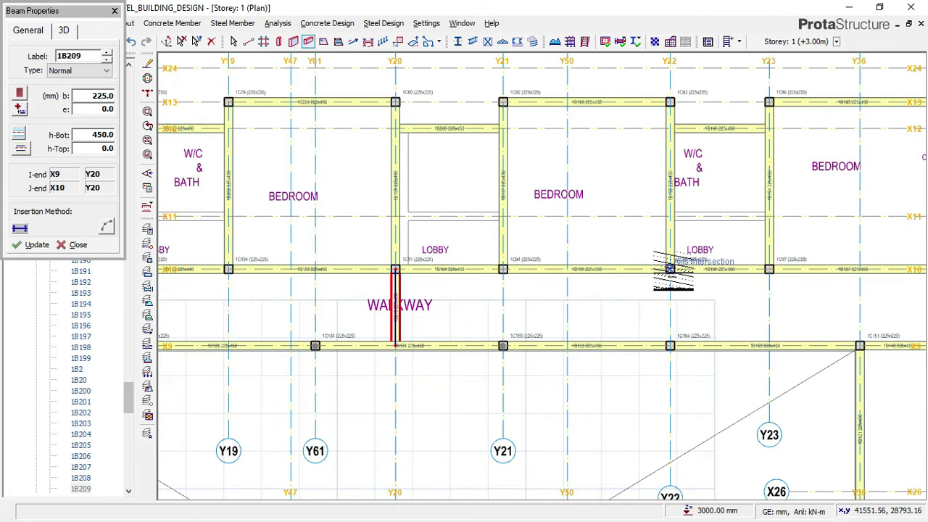
left_click(670, 345)
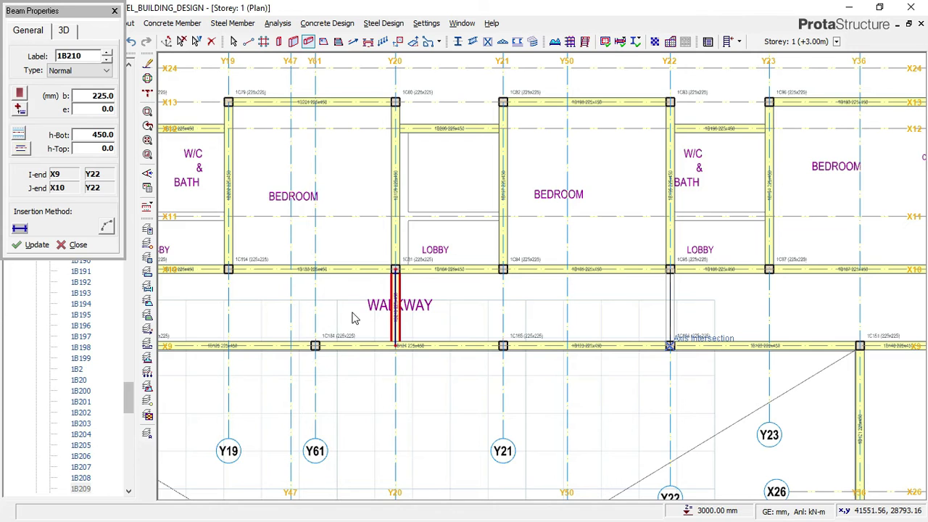
Step: Place a walkway beam along axis Y24 from X10 to X9
scroll(348, 315, "down", 1)
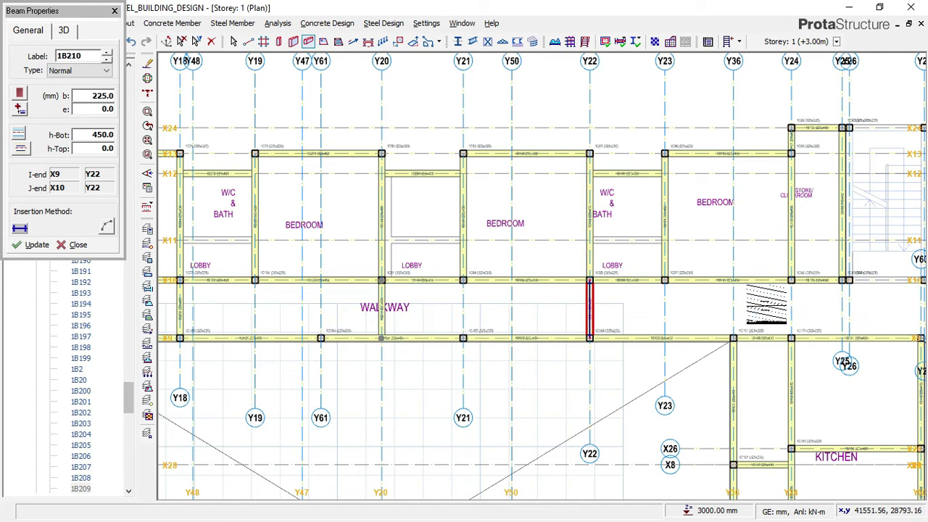
middle_click_drag(817, 307, 616, 306)
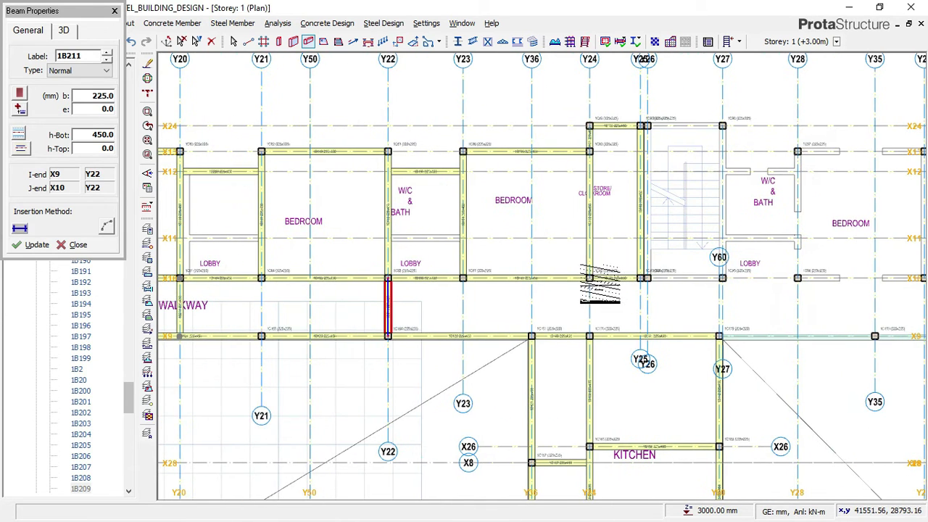
scroll(594, 281, "up", 1)
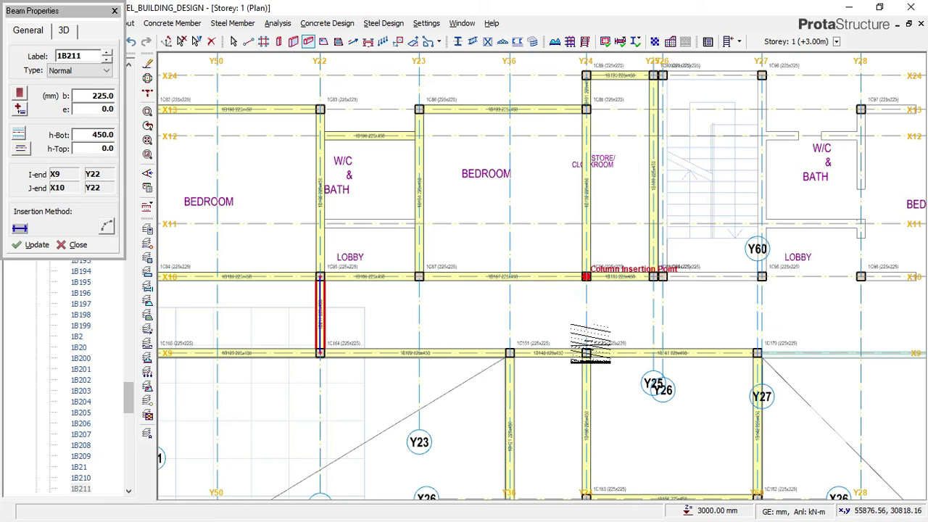
left_click(586, 352)
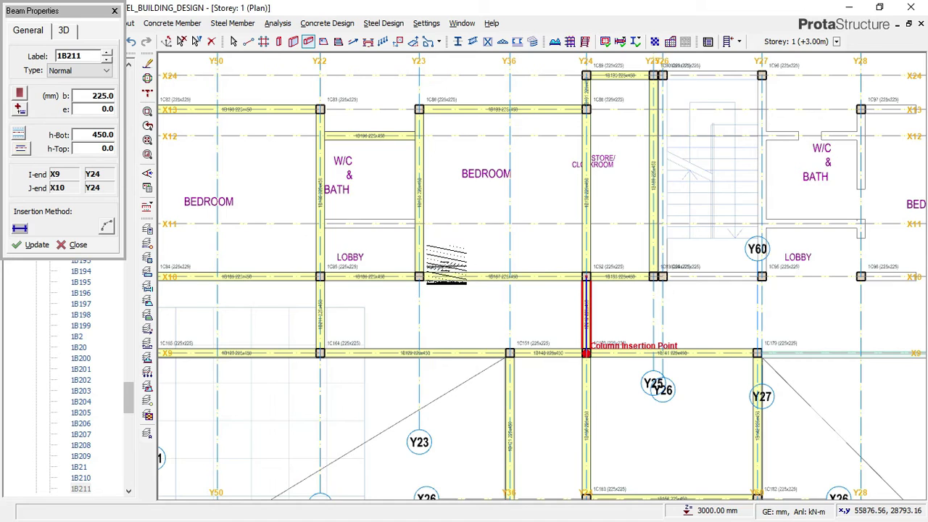
Step: Place a beam beside the staircase along axis Y26 from X24 to X10
scroll(451, 260, "down", 1)
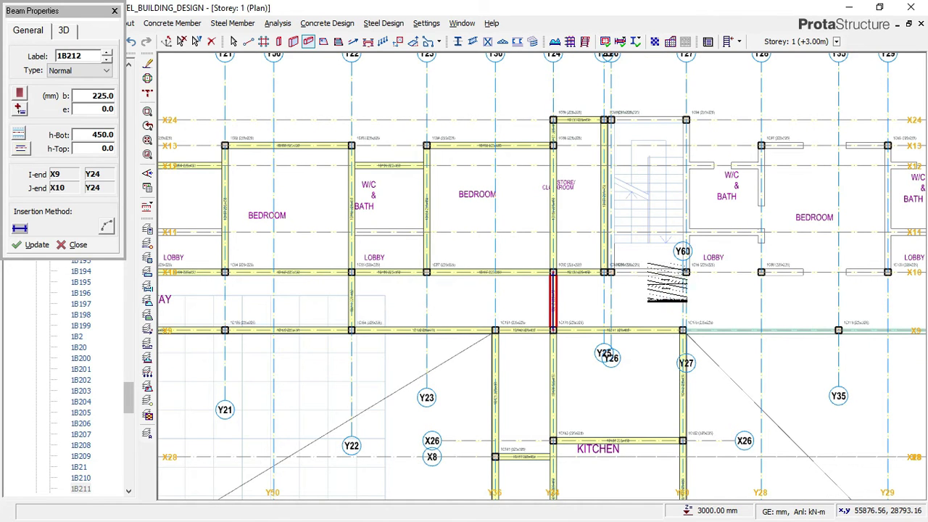
middle_click_drag(656, 213, 428, 250)
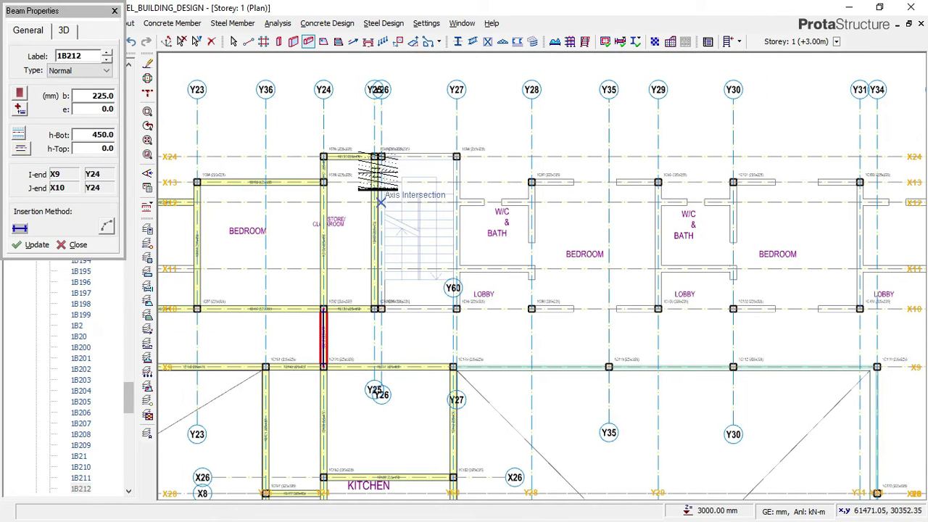
scroll(382, 161, "up", 2)
left_click(383, 146)
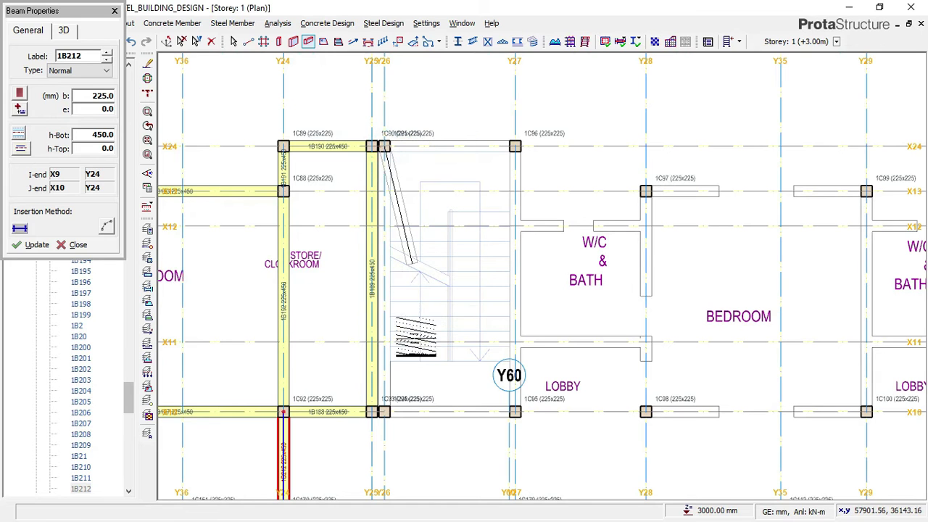
left_click(384, 412)
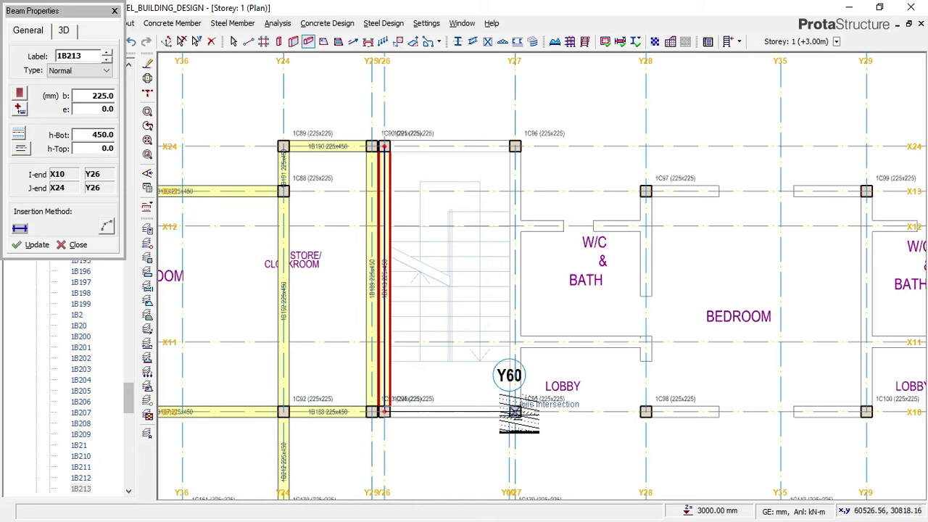
Step: Enclose the staircase with beams along X10 and X24 between Y26 and Y27 and along Y27 from X10 to X24, and end beam placement
left_click(515, 412)
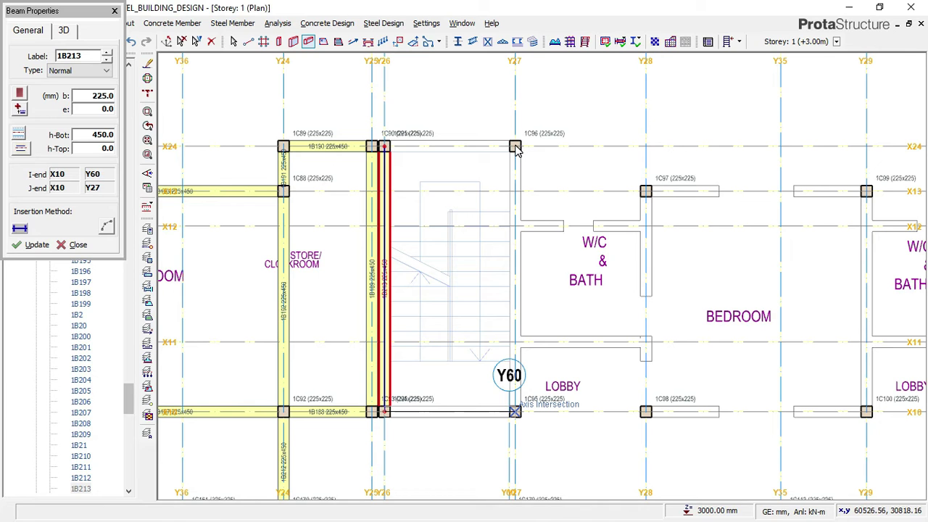
left_click(515, 148)
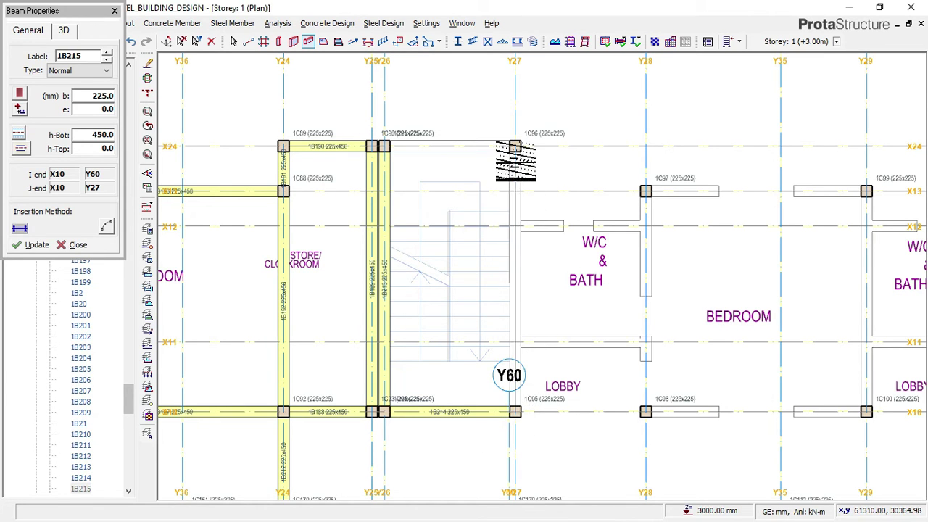
scroll(513, 152, "up", 1)
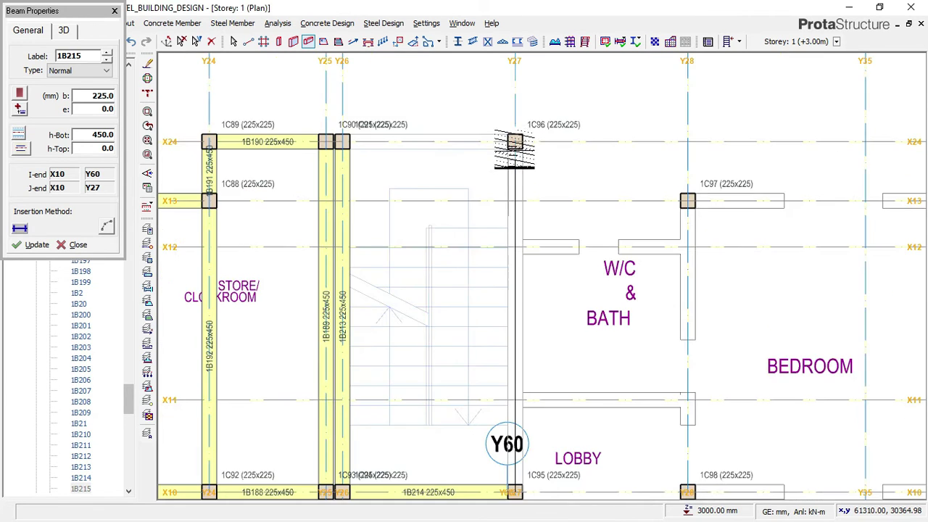
left_click(342, 142)
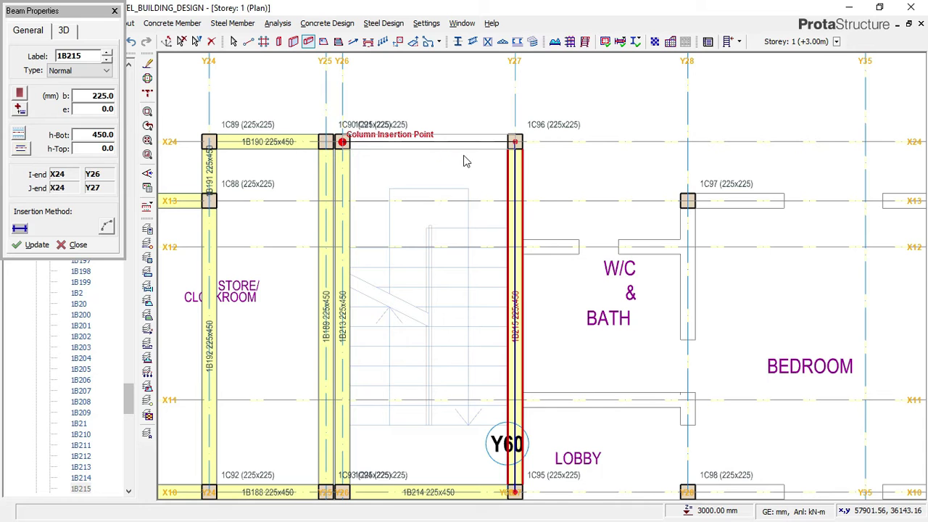
scroll(513, 143, "down", 3)
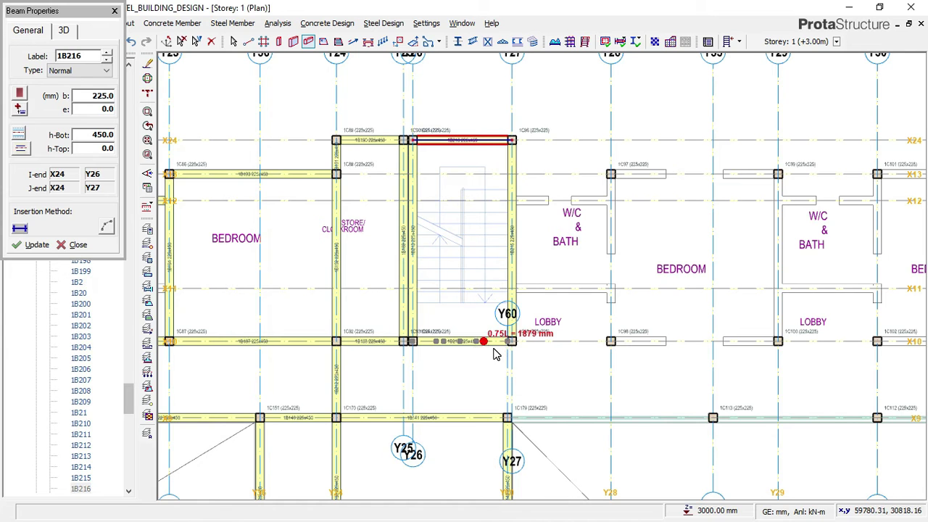
key("Escape")
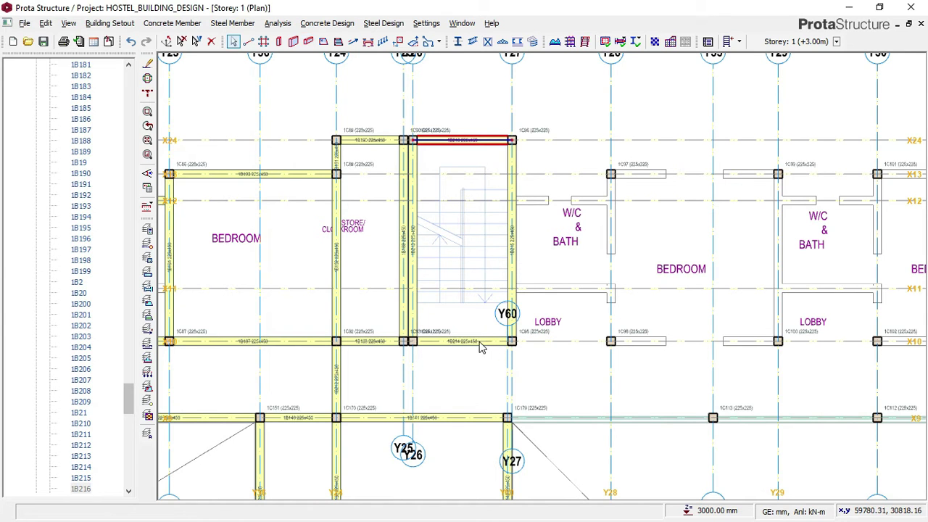
Step: Delete the staircase beam along axis X10 between Y26 and Y27
left_click(465, 342)
scroll(464, 344, "up", 1)
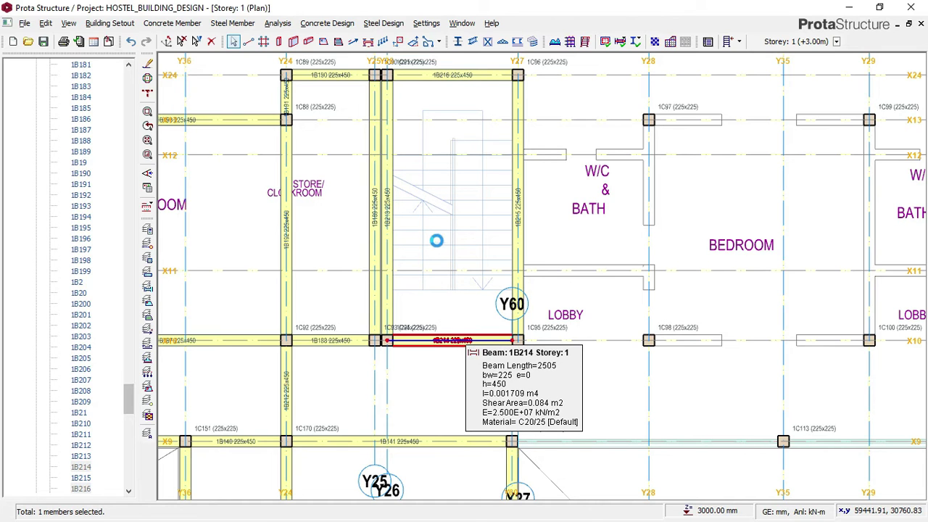
key("Delete")
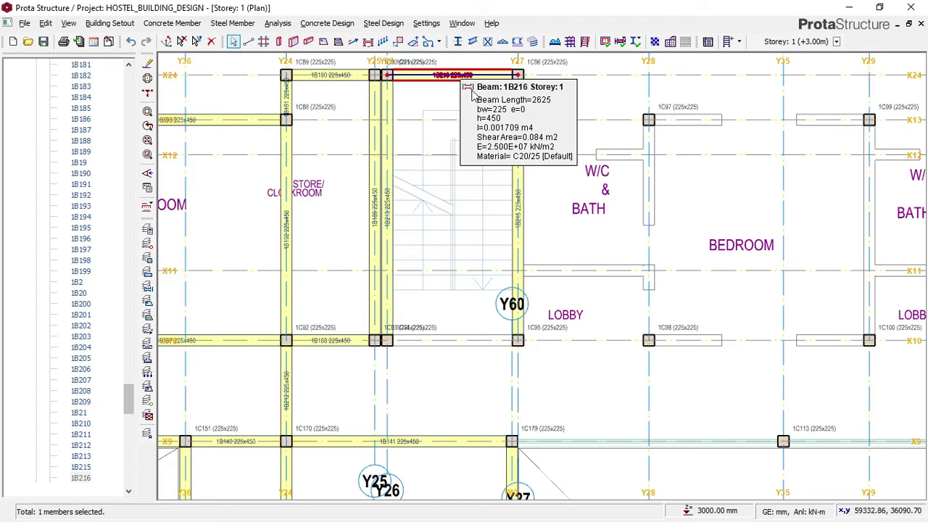
Step: Place a 225x450 beam along X10 from Y26 to Y27, loading the properties of the staircase beam on X24
right_click(471, 89)
left_click(490, 95)
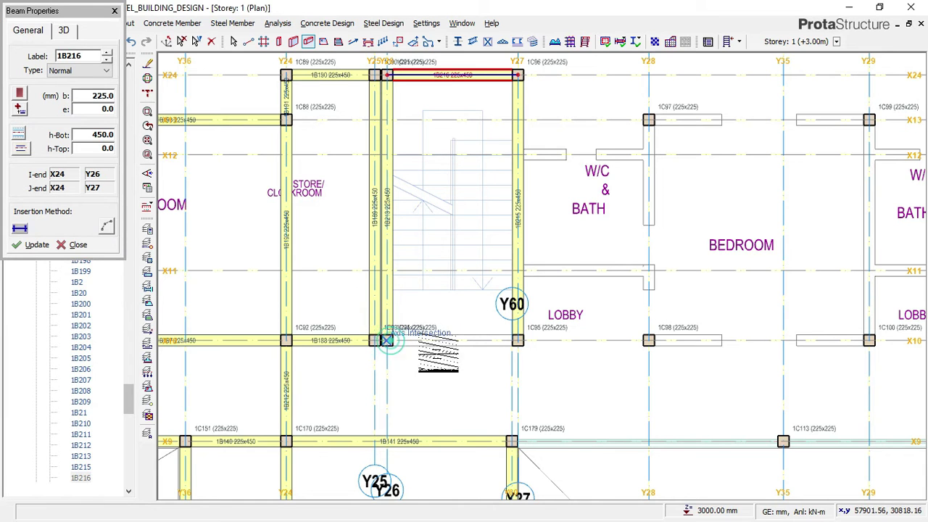
scroll(517, 339, "up", 2)
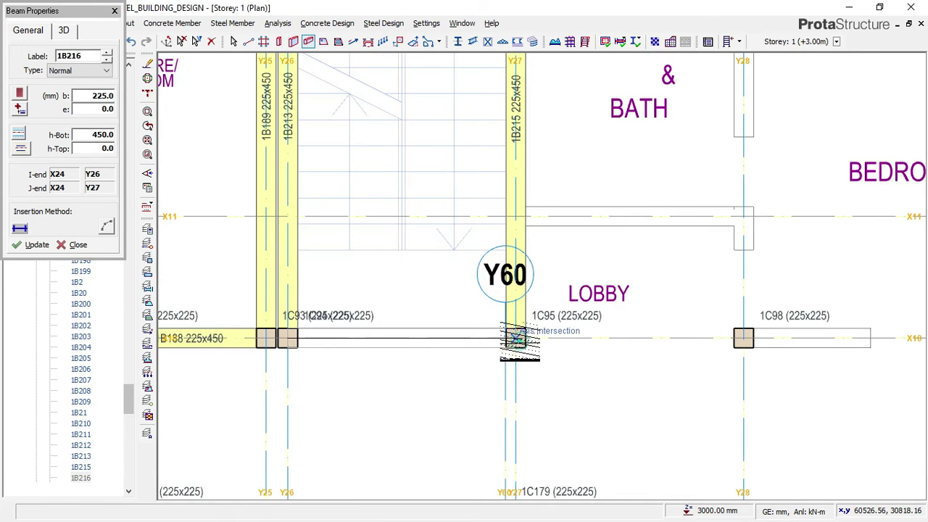
left_click(551, 334)
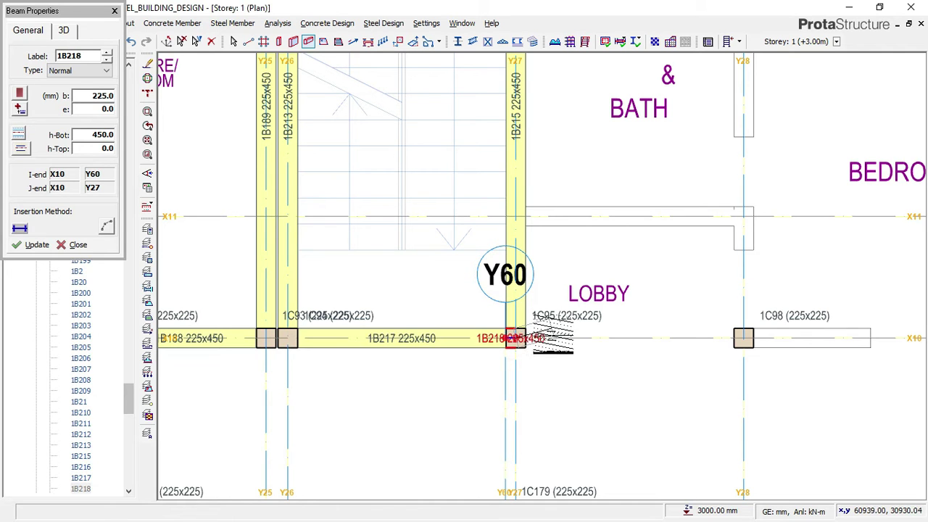
Step: End beam placement and delete the newly placed beams along X10 between Y26 and Y27
scroll(535, 332, "up", 1)
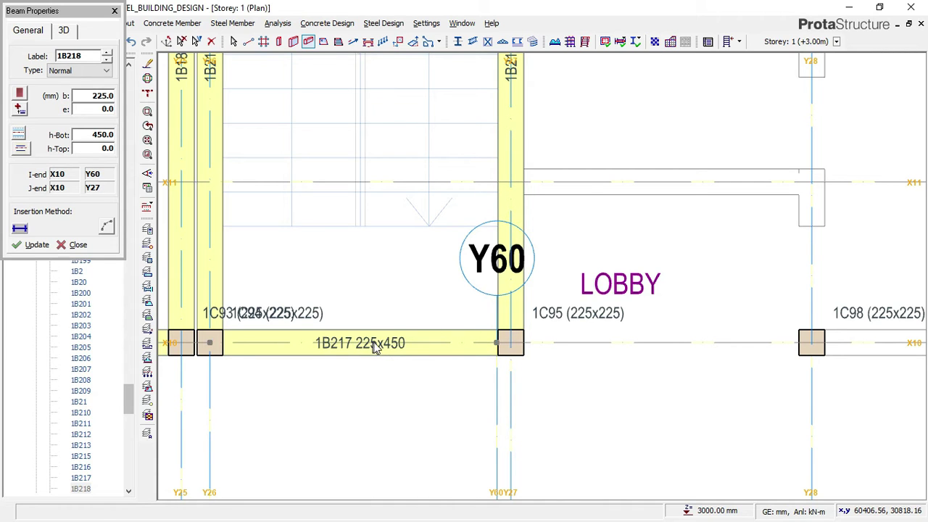
key("Escape")
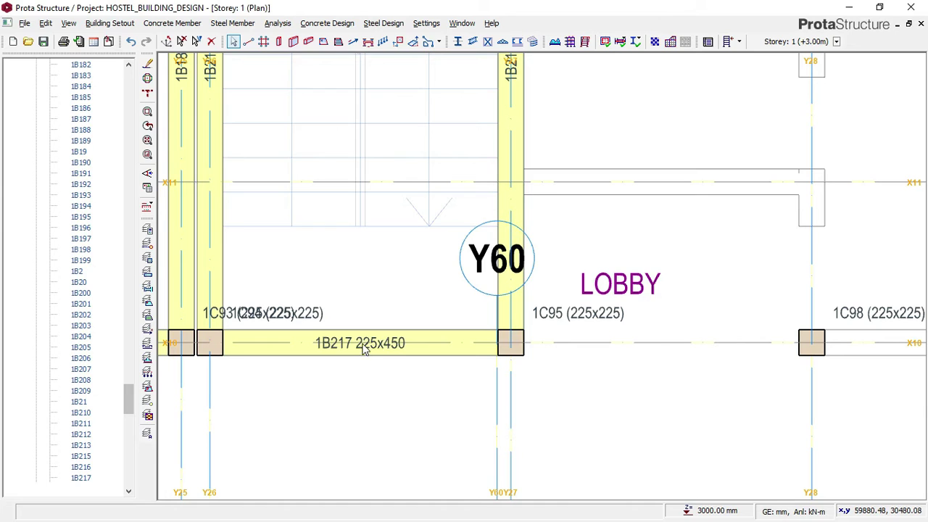
left_click(363, 344)
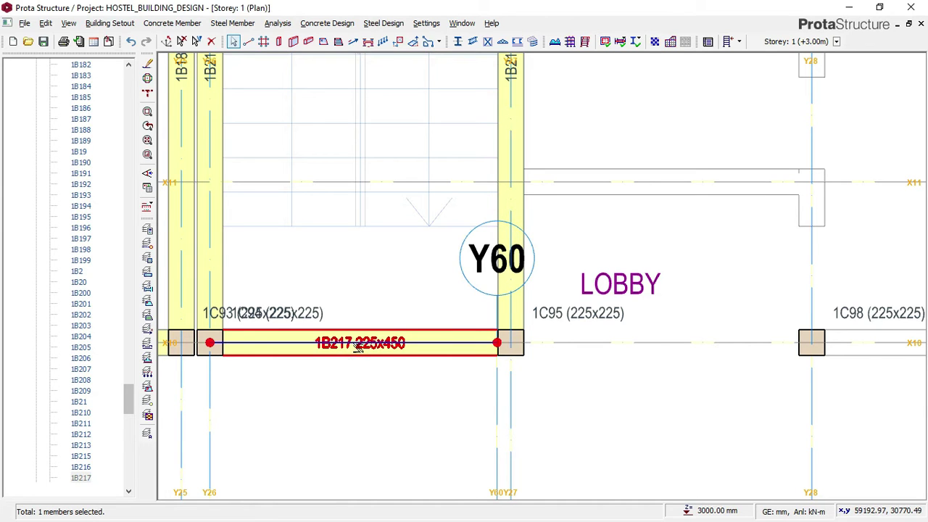
left_click(307, 43)
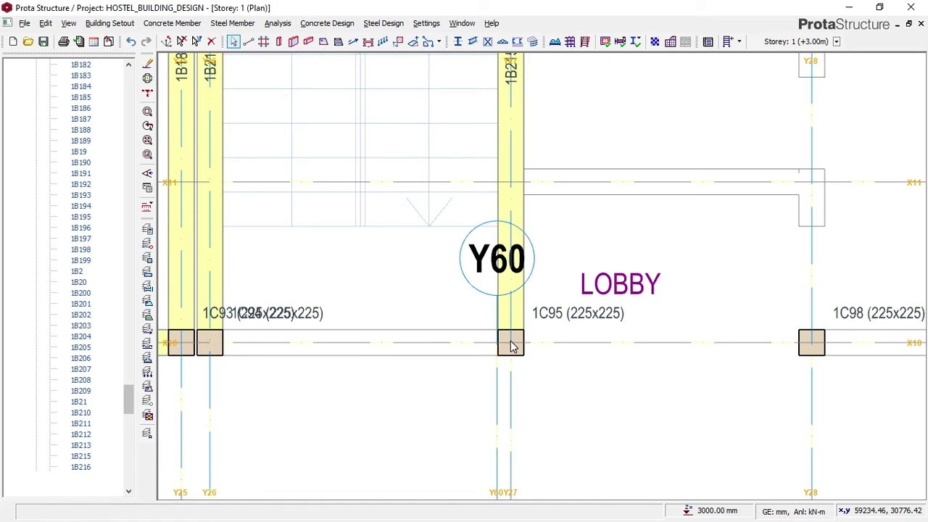
Step: Try placing the 225x450 staircase beam along X10 once more, between the columns at Y27 and Y26
key("b")
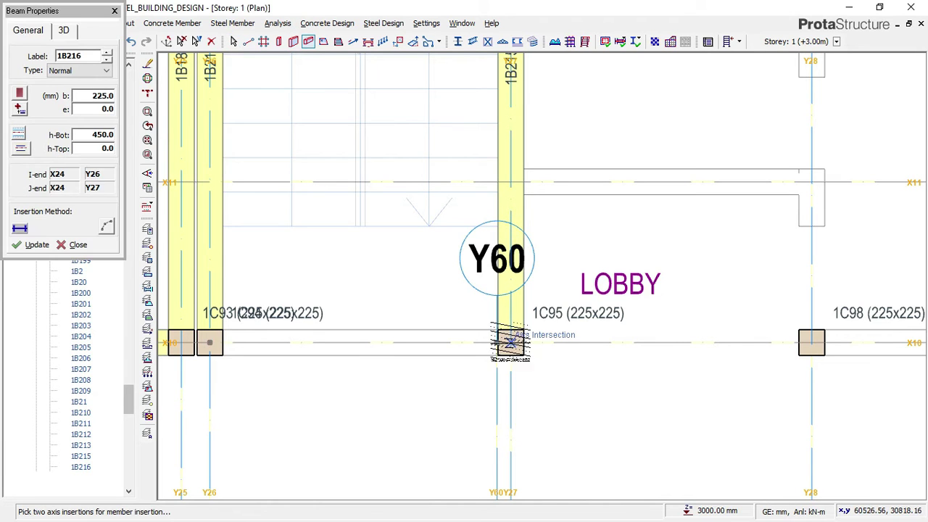
left_click(510, 342)
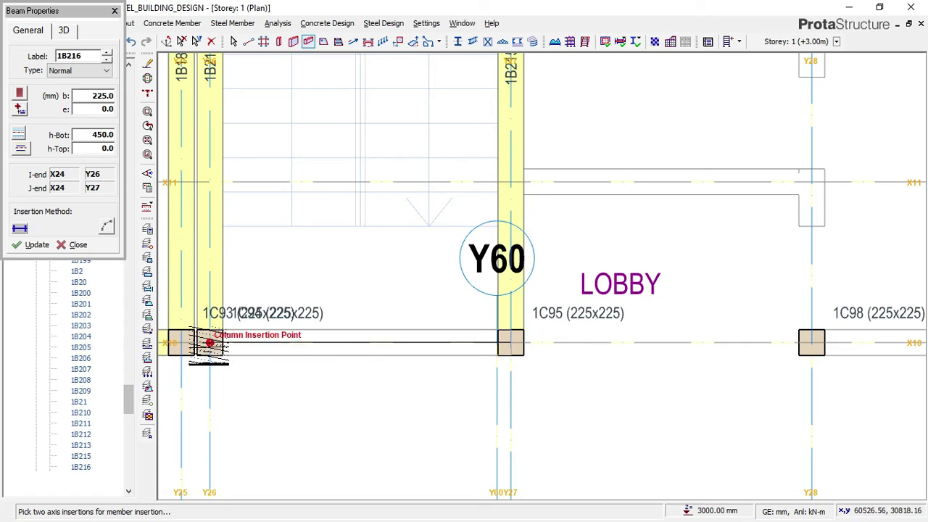
left_click(210, 342)
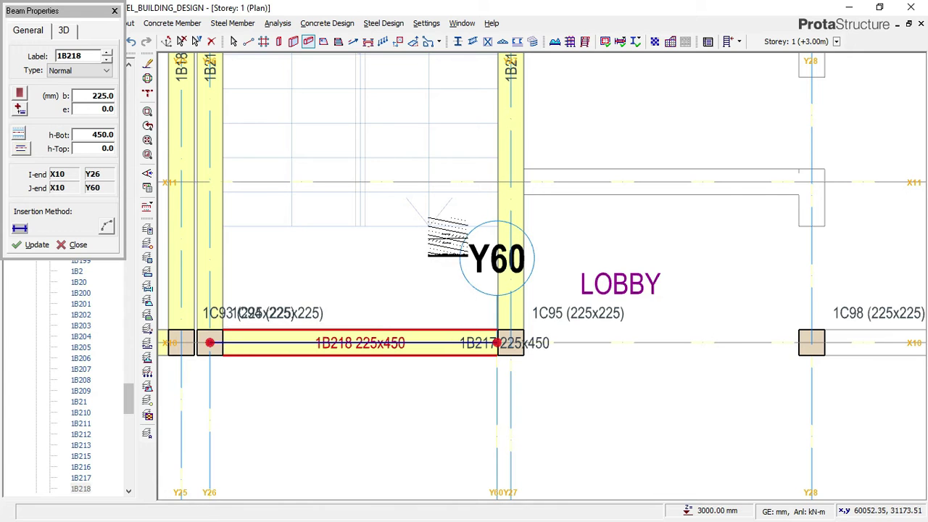
Step: Place 225x450 walkway beams along axes Y26 and Y25 between X10 and X9
scroll(496, 342, "down", 5)
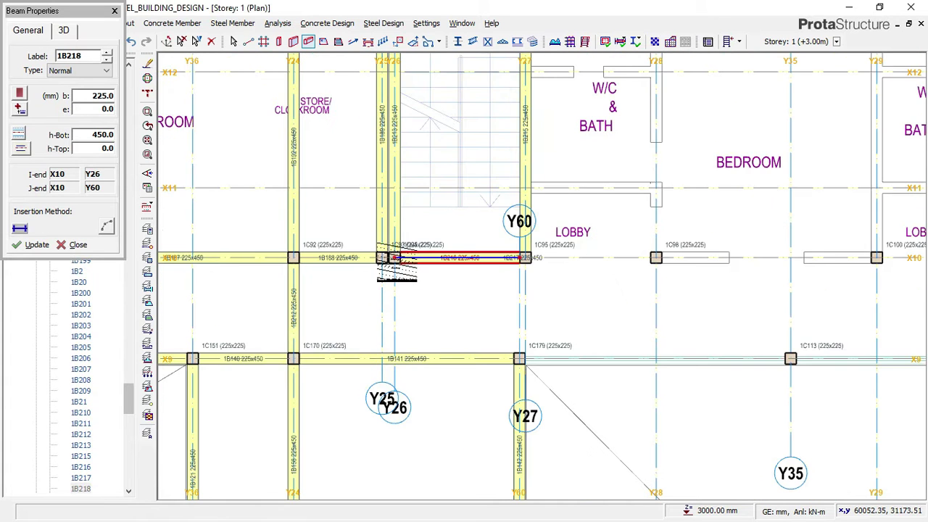
scroll(394, 258, "up", 1)
left_click(393, 257)
left_click(394, 388)
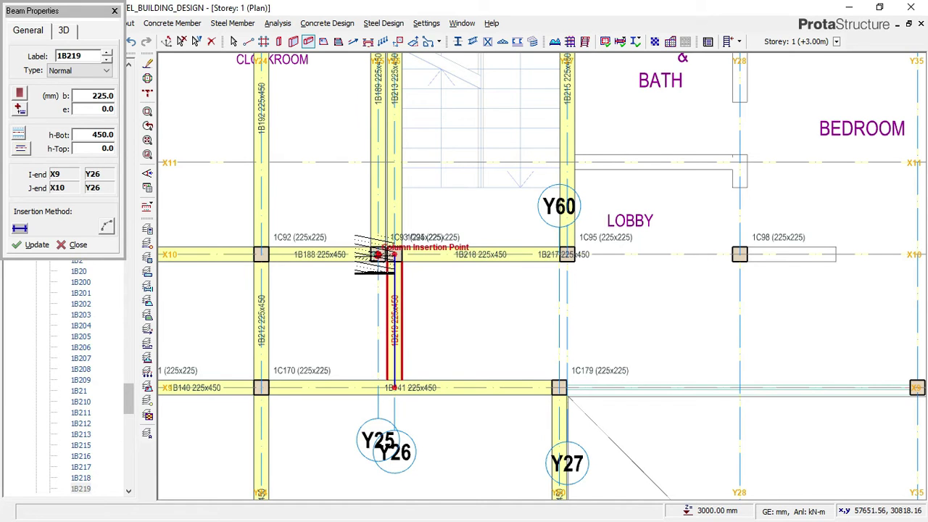
left_click(377, 388)
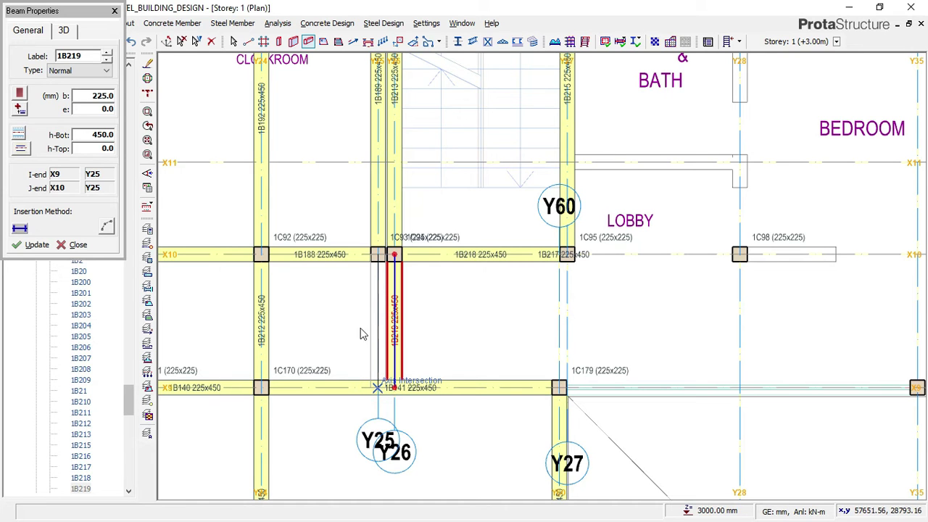
scroll(300, 312, "down", 2)
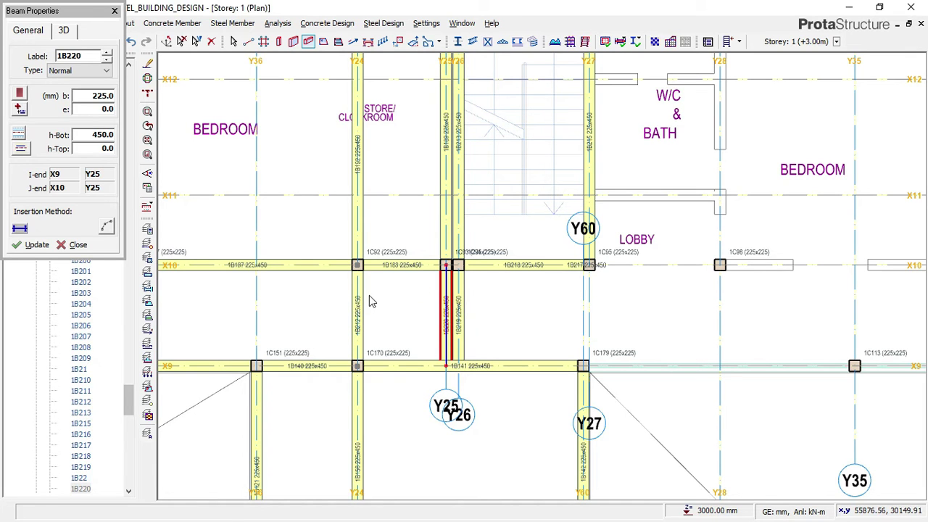
Step: End beam placement and delete the walkway beam along axis Y24 between X10 and X9
key("Escape")
left_click(364, 291)
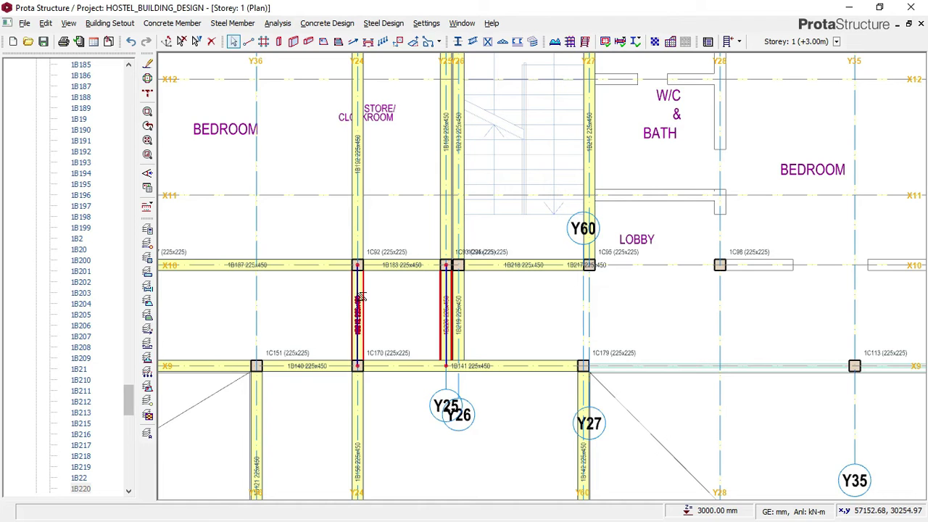
left_click(361, 295)
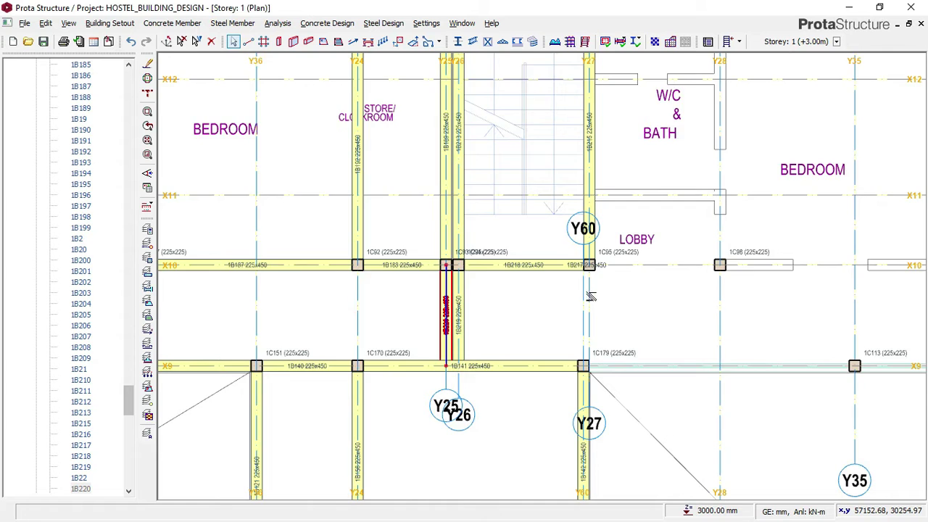
Step: Place a 225x450 walkway beam along axis Y36 from X9 to X10
scroll(573, 297, "down", 3)
scroll(449, 301, "up", 1)
scroll(435, 297, "up", 1)
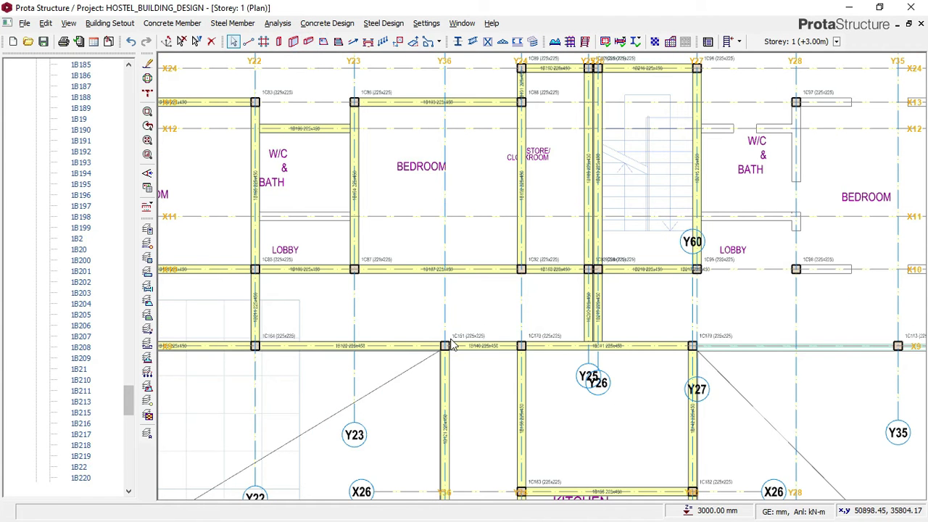
key("Return")
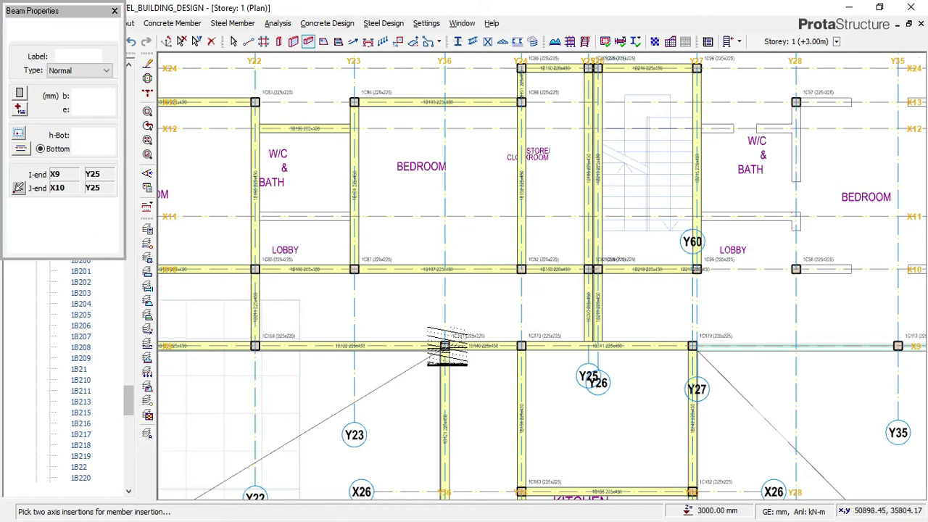
scroll(447, 346, "up", 1)
left_click(442, 347)
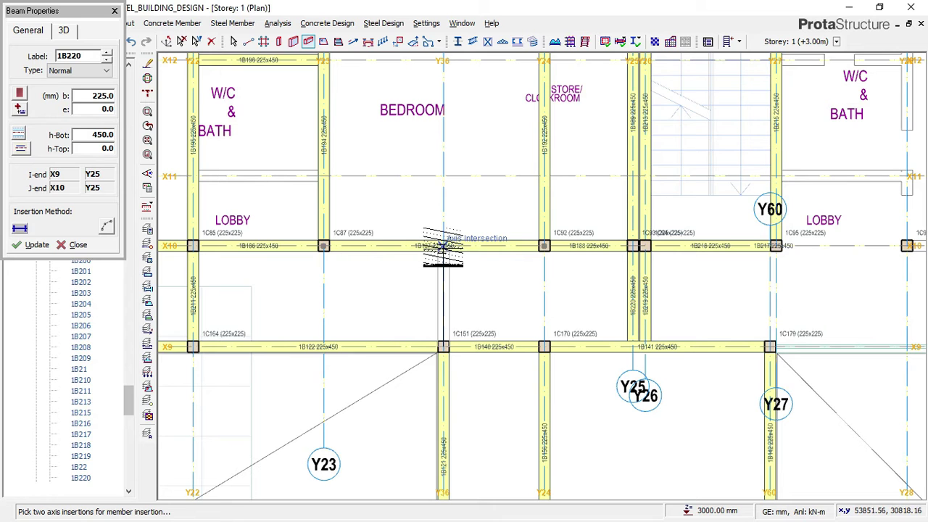
left_click(443, 247)
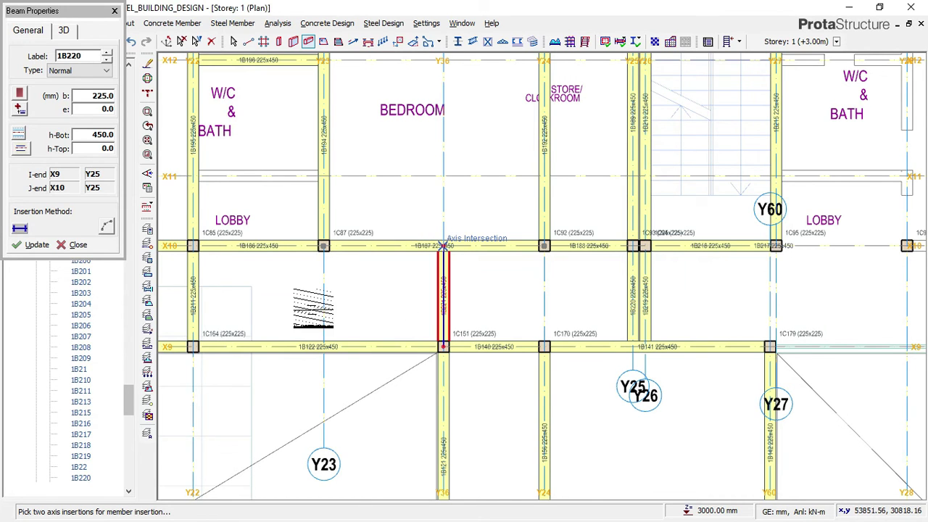
scroll(319, 312, "down", 3)
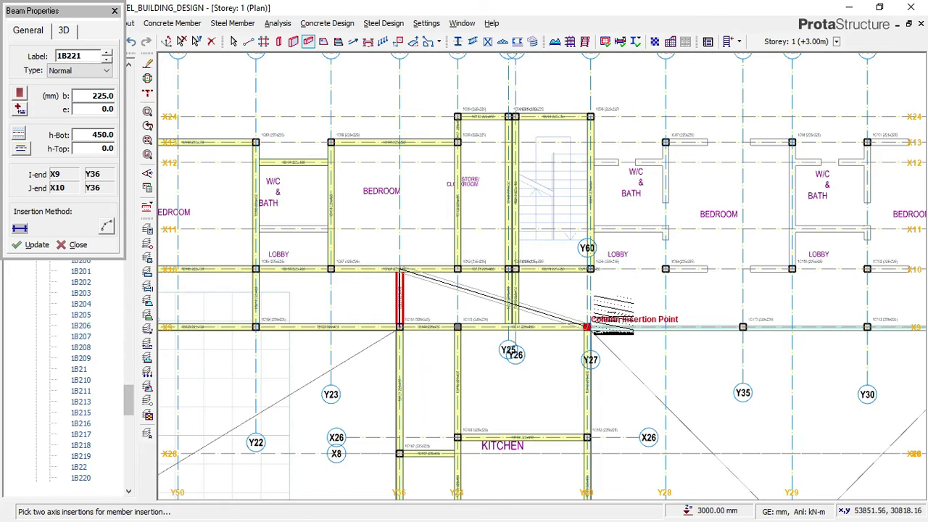
key("Escape")
Step: Delete the short beam between Y60 and Y27 and the beam between Y26 and Y60 along axis X10
scroll(595, 279, "up", 3)
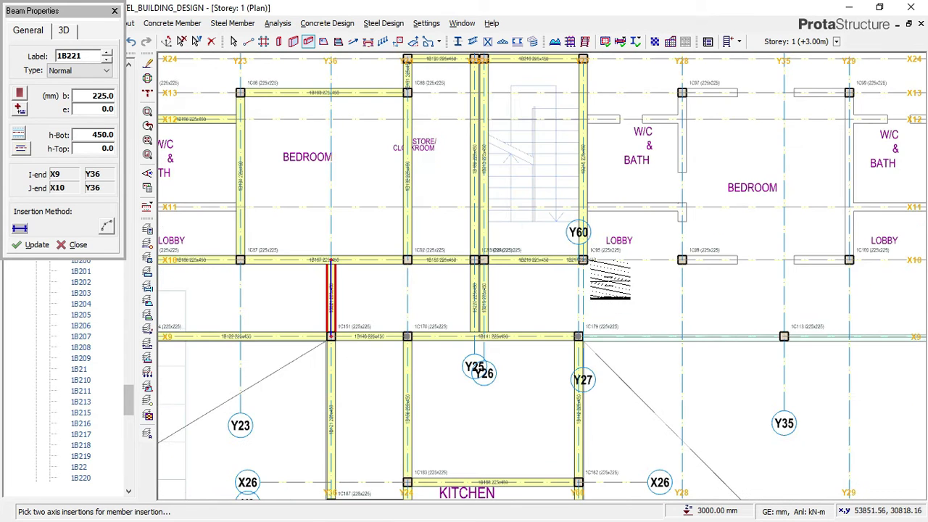
scroll(565, 253, "up", 1)
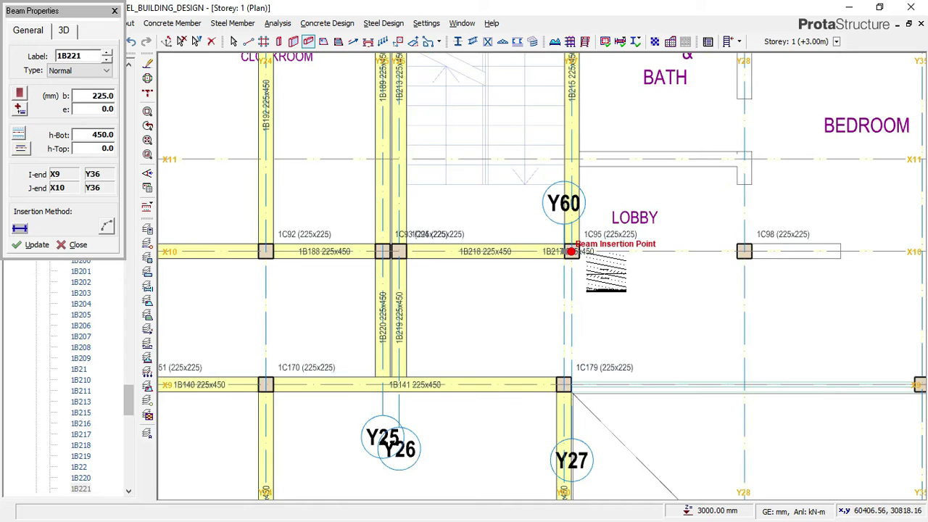
scroll(583, 262, "up", 1)
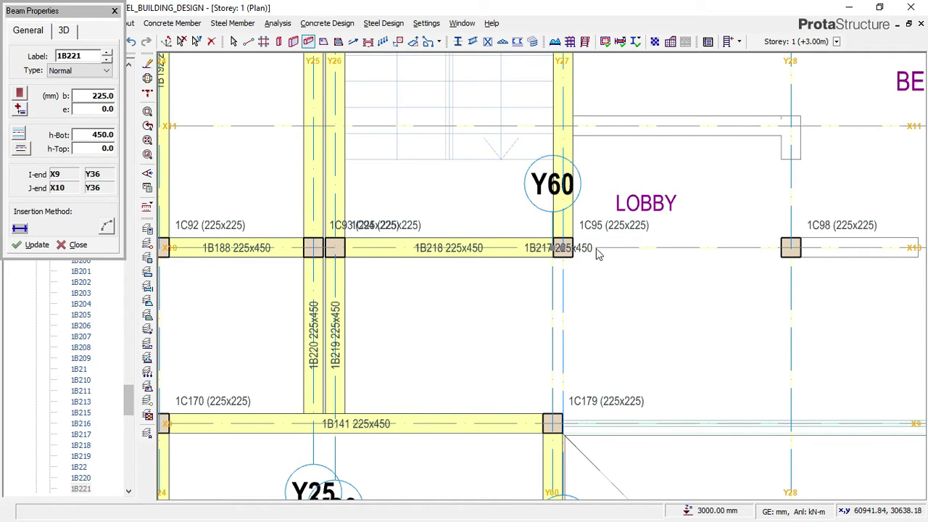
key("Escape")
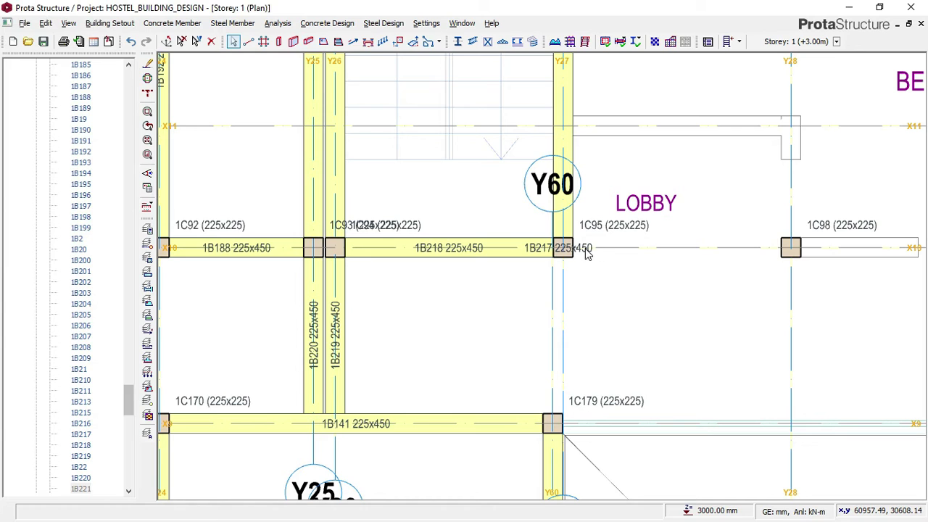
mouse_move(587, 249)
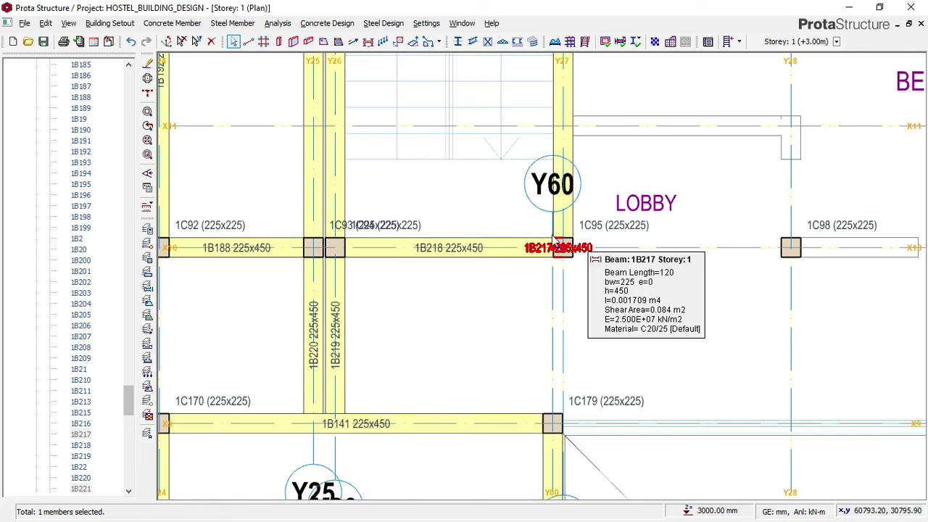
scroll(555, 243, "up", 1)
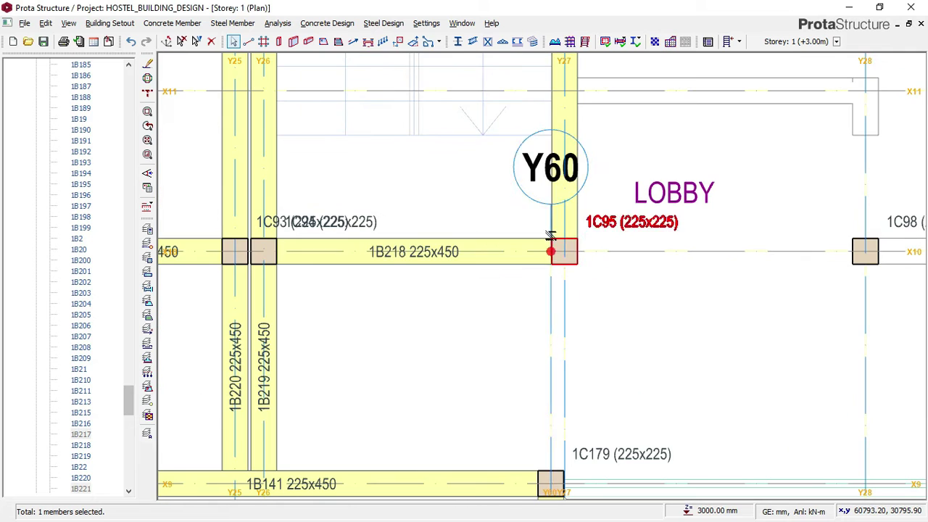
left_click(458, 247)
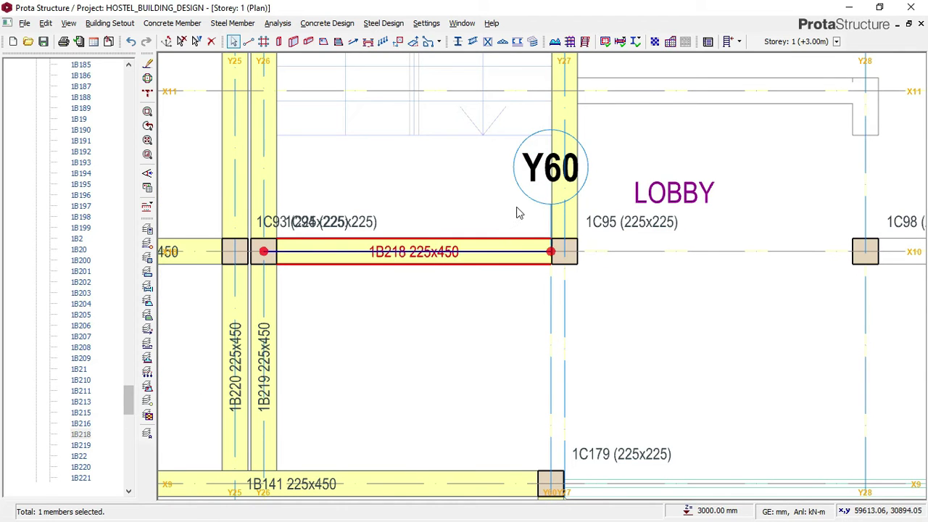
key("Delete")
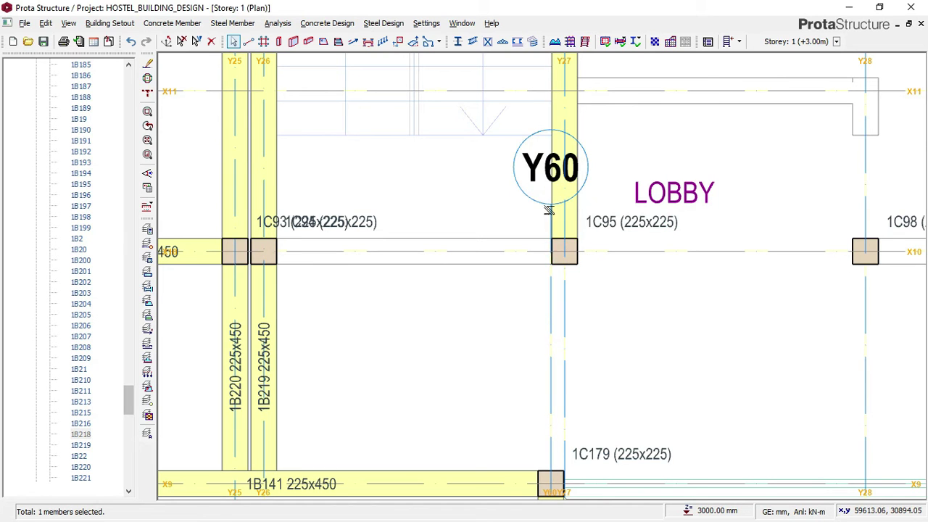
Step: Replace the column at X10/Y27 with a centred 225x225 column using the properties of the column at X10/Y28
left_click(595, 220)
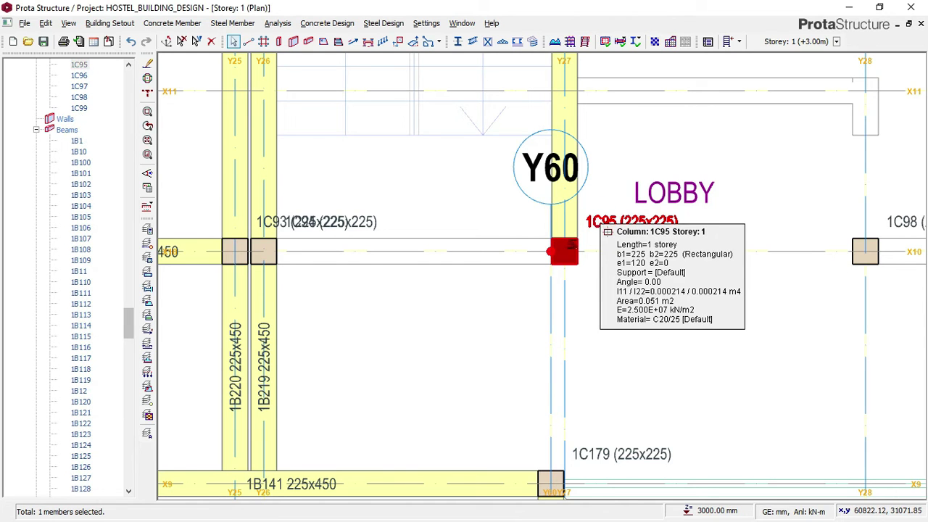
left_click(892, 221)
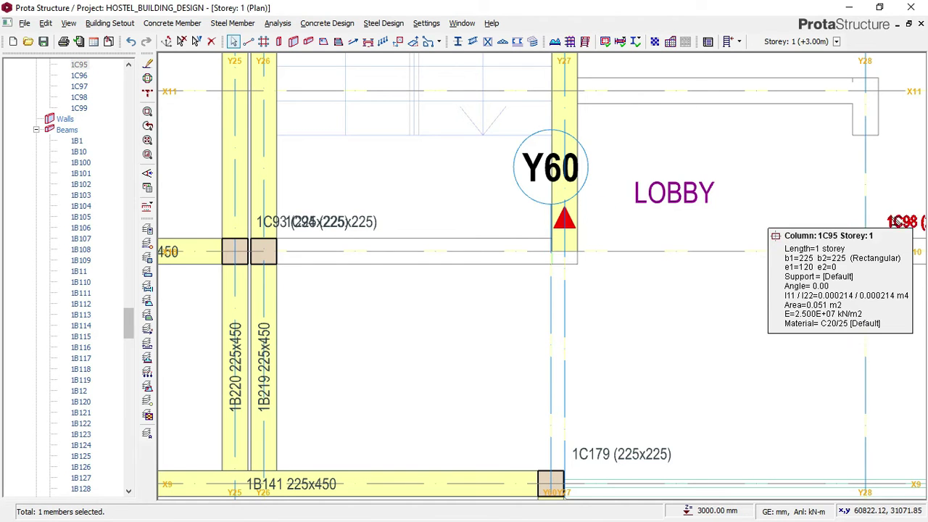
right_click(726, 207)
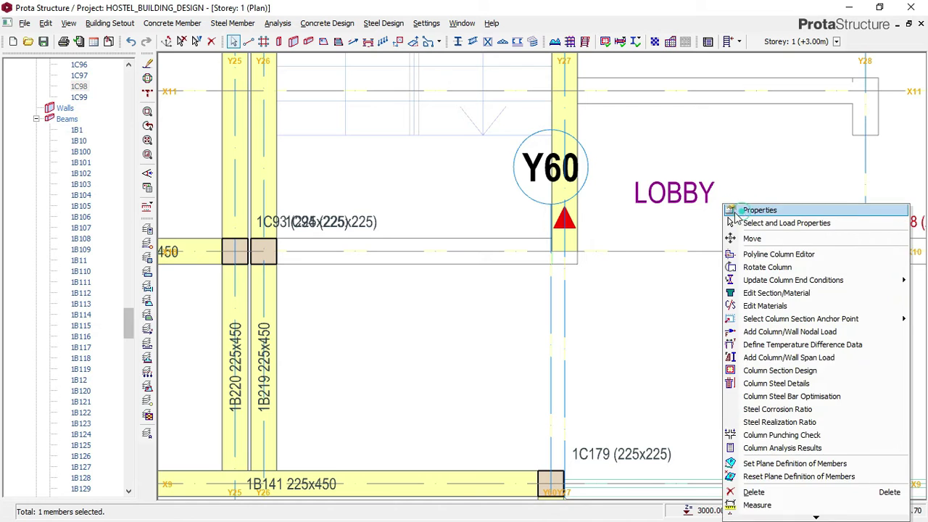
left_click(753, 210)
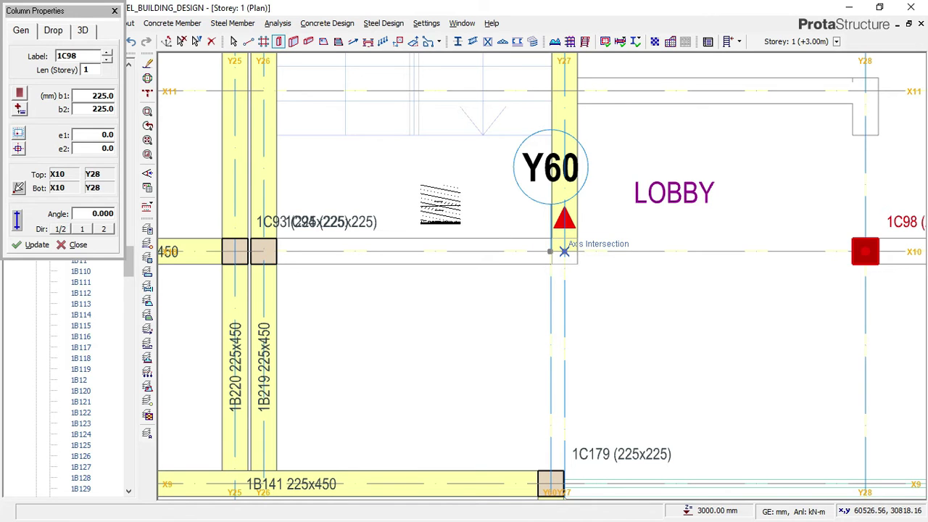
left_click(446, 212)
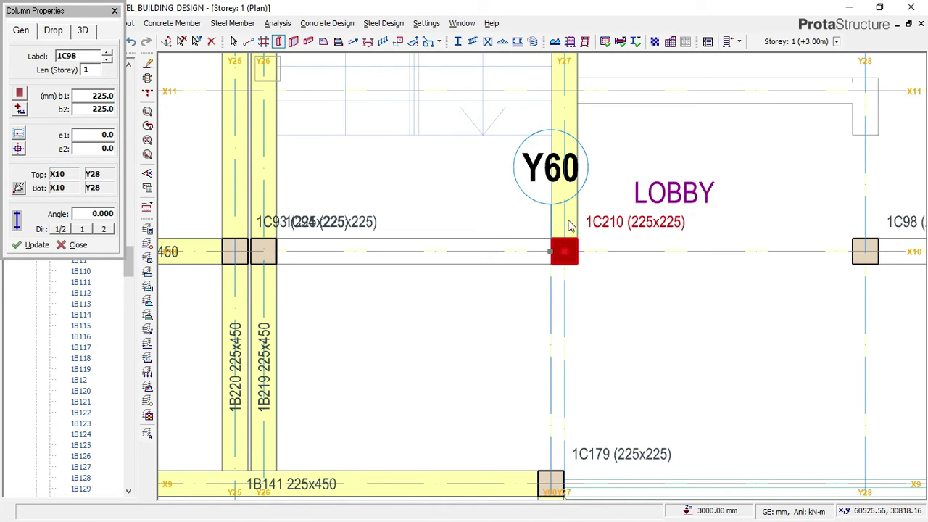
Step: Place a 225x450 beam along axis X10 between the columns at Y26 and Y27
left_click(309, 42)
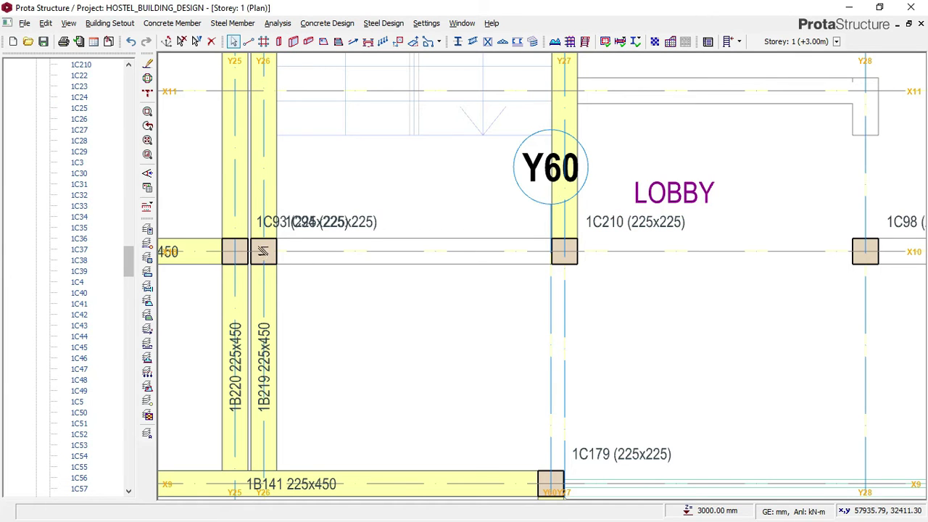
left_click(264, 254)
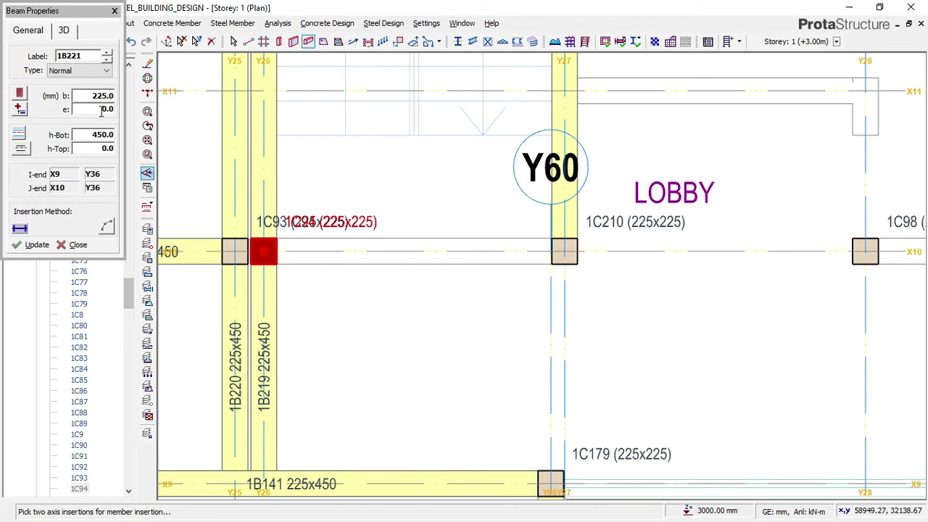
left_click(264, 251)
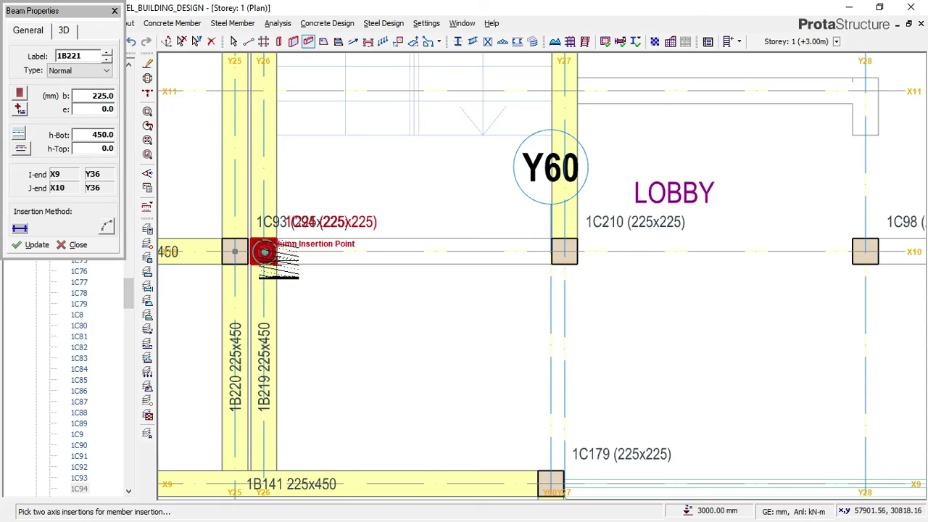
left_click(564, 251)
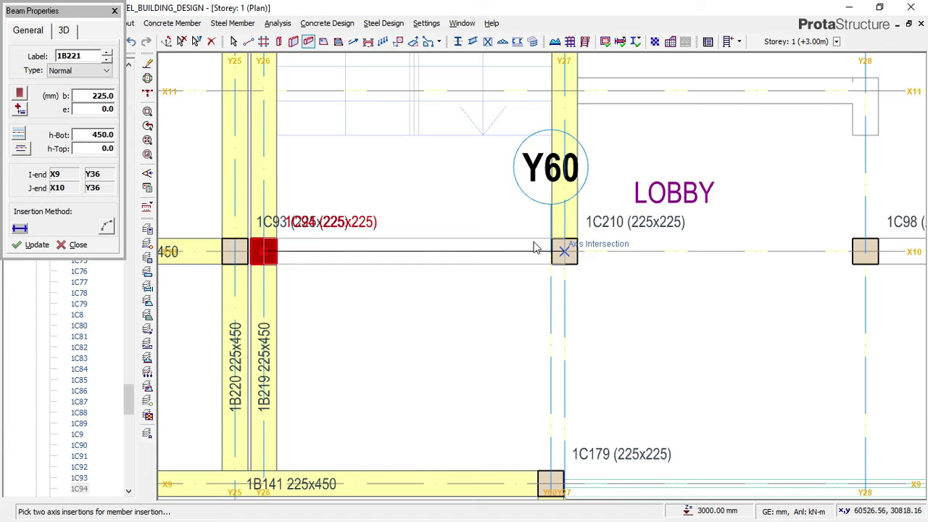
left_click(563, 252)
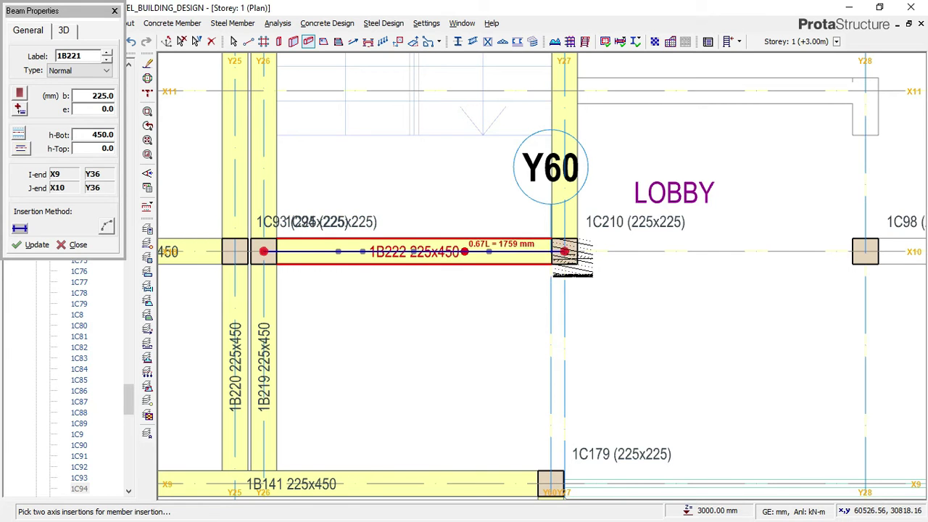
Step: Place 225x450 beams along axis X9 on the courtyard edge, from the column at Y60 to the column at Y34
scroll(550, 292, "down", 5)
mouse_move(550, 291)
middle_mouse_down()
mouse_move(601, 213)
mouse_move(544, 259)
mouse_move(572, 255)
middle_mouse_up()
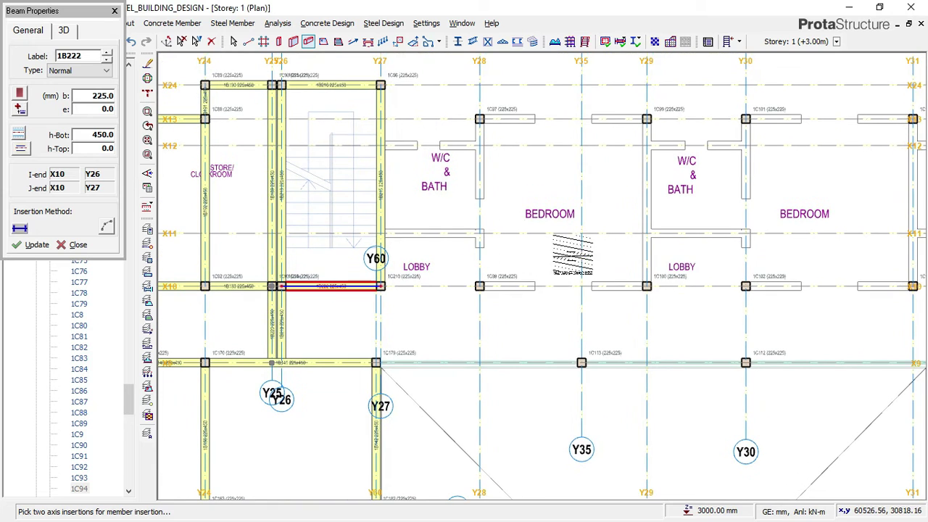
scroll(375, 364, "up", 1)
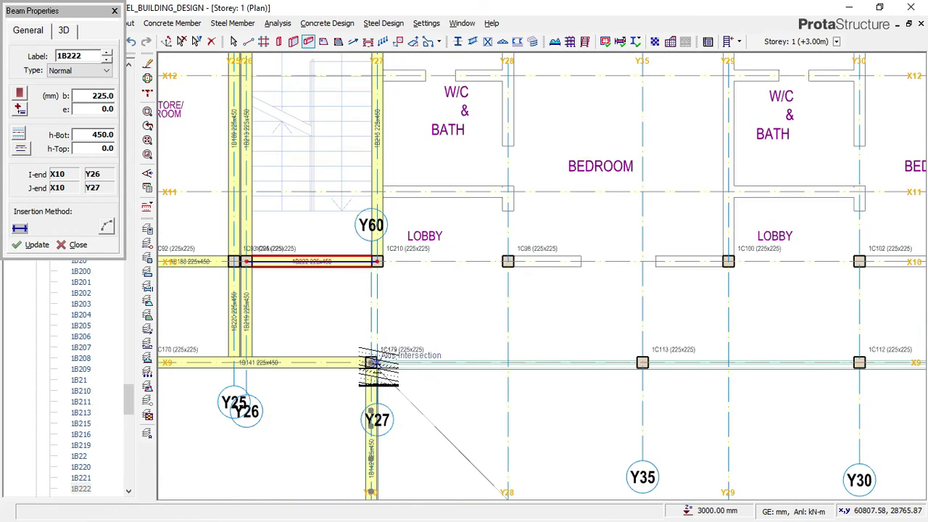
scroll(374, 364, "up", 1)
scroll(435, 319, "down", 2)
middle_click_drag(471, 306, 406, 330)
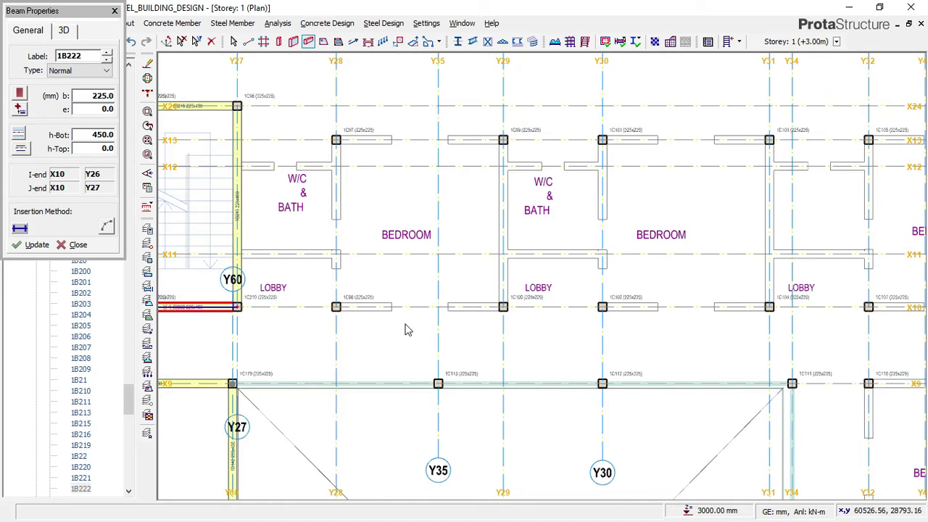
scroll(432, 362, "down", 1)
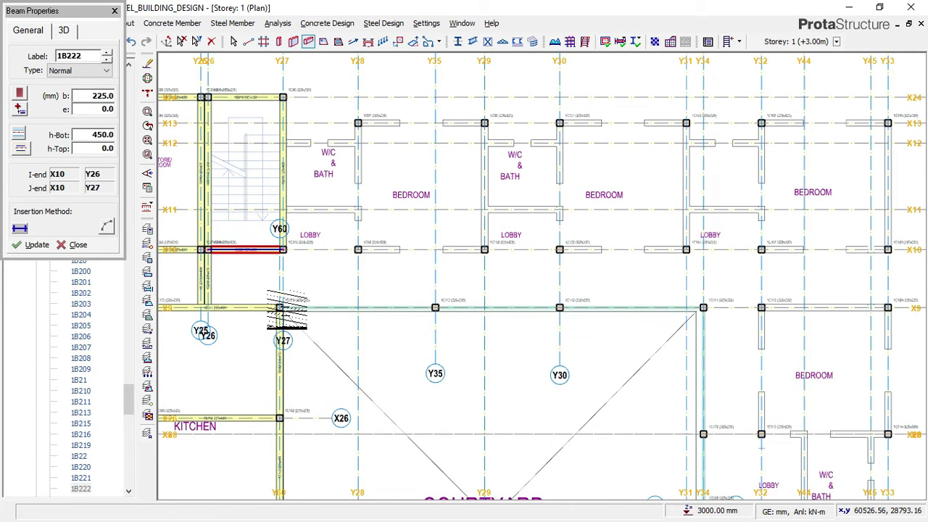
scroll(282, 308, "up", 3)
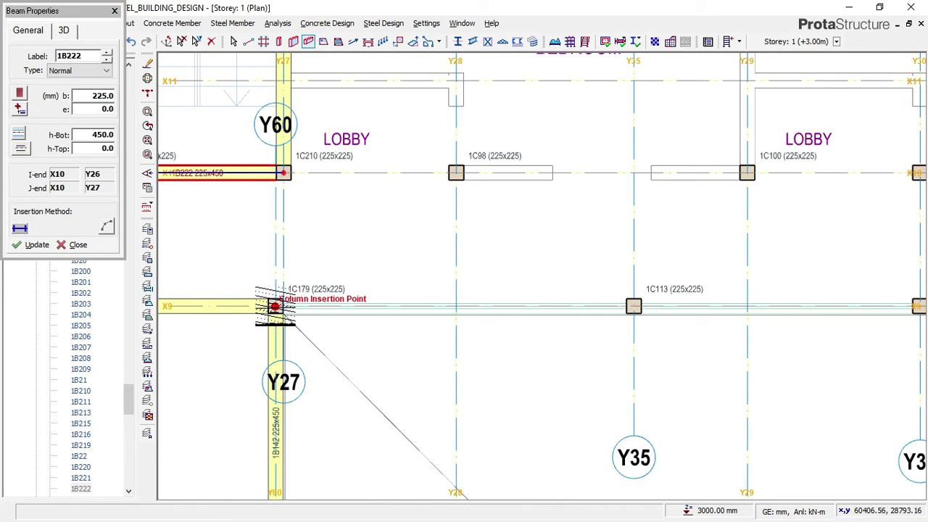
scroll(344, 261, "down", 2)
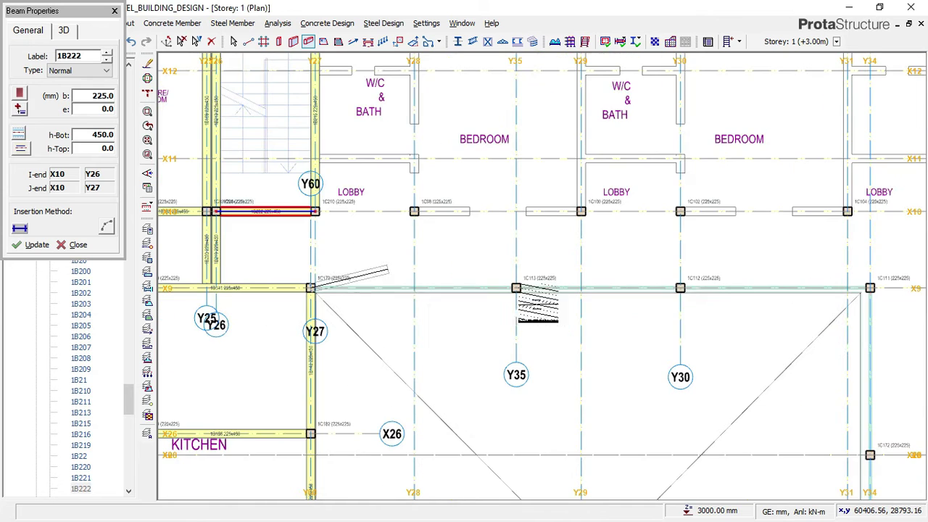
middle_click_drag(753, 304, 613, 312)
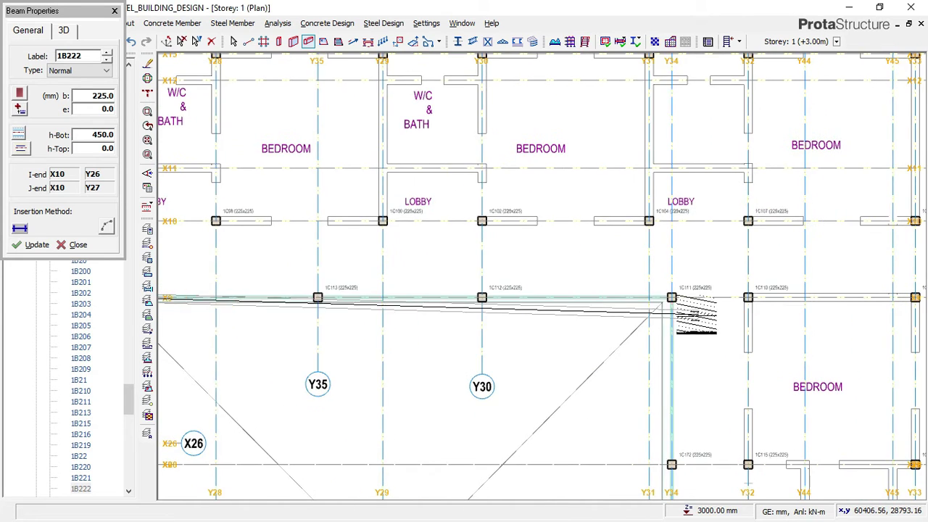
scroll(710, 311, "up", 1)
scroll(687, 305, "up", 1)
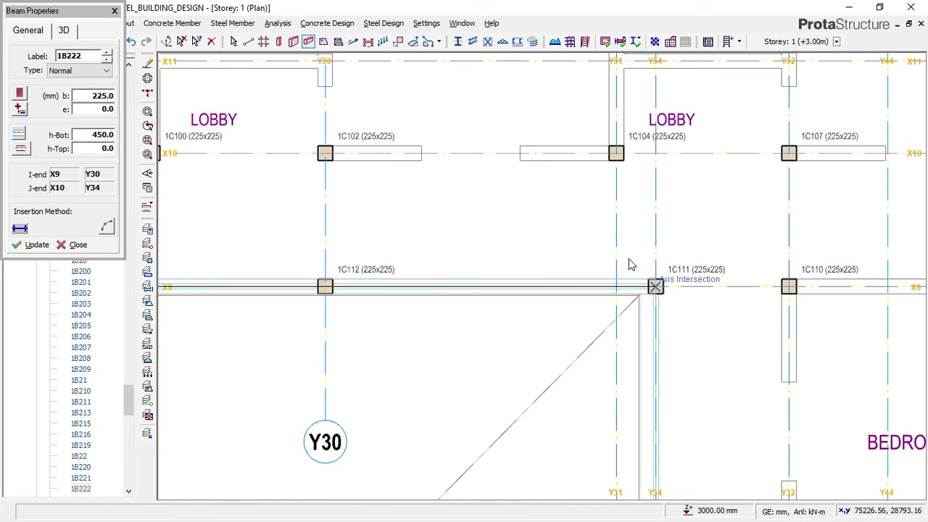
left_click(654, 231)
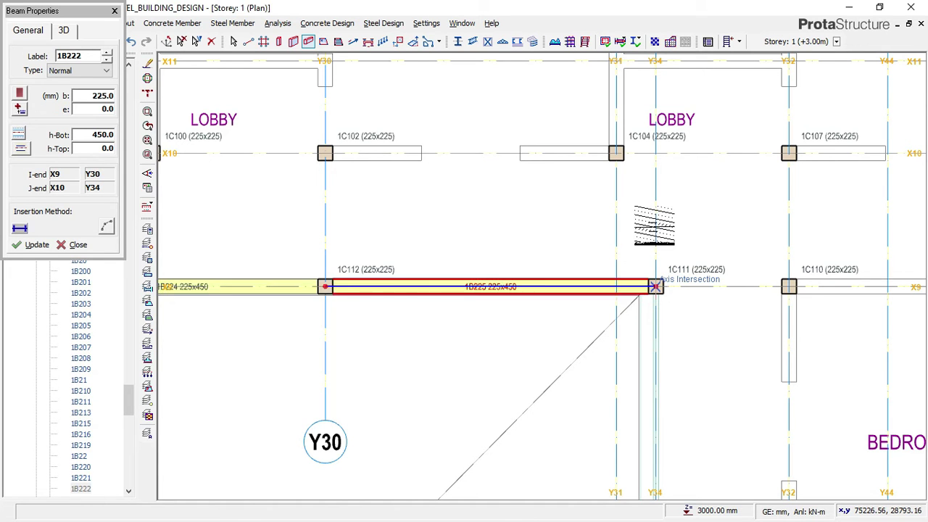
Step: Place 225x450 beams along axis Y34 beside the walkway from X9 to X4, and end beam placement
scroll(656, 232, "down", 4)
middle_click_drag(673, 369, 658, 242)
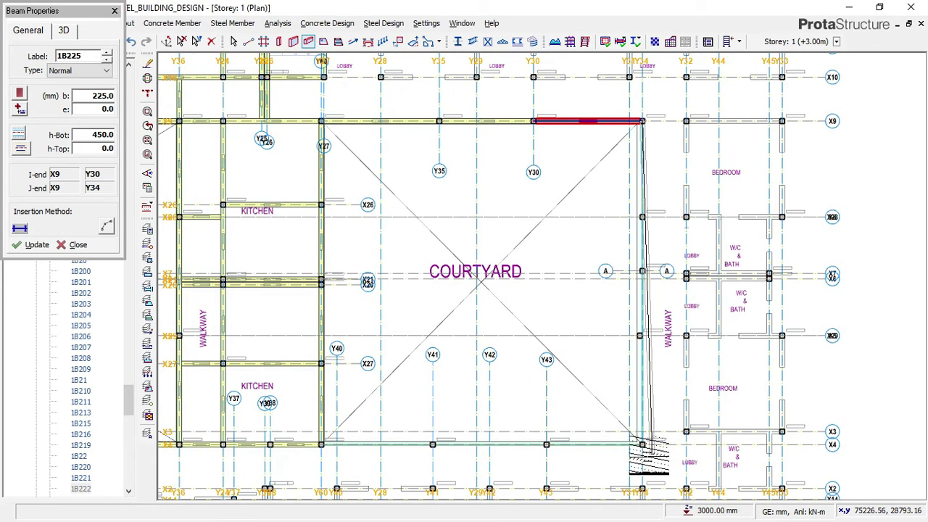
scroll(640, 442, "up", 2)
left_click(637, 438)
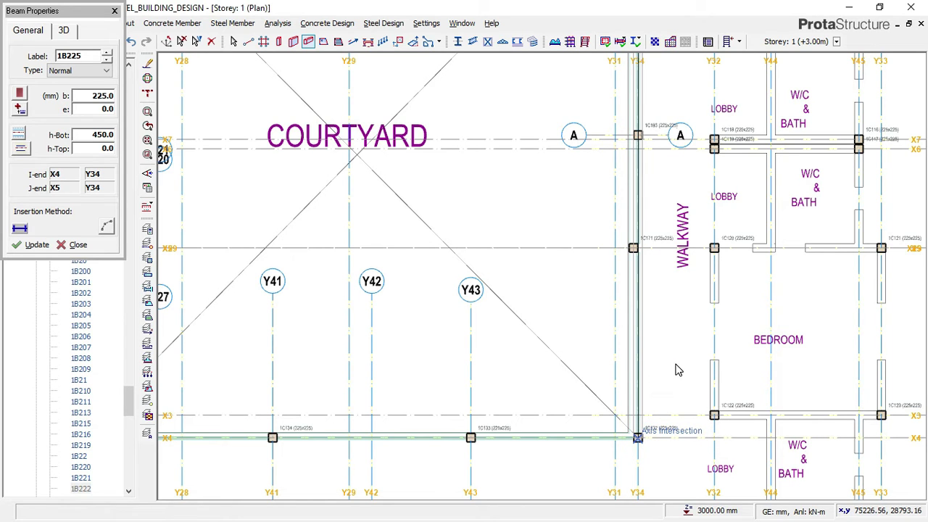
scroll(696, 420, "down", 1)
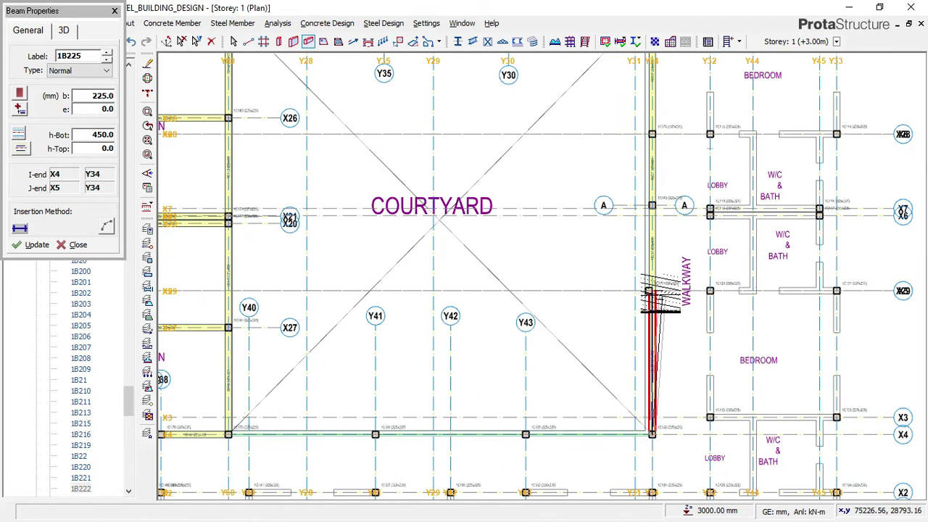
scroll(650, 289, "up", 2)
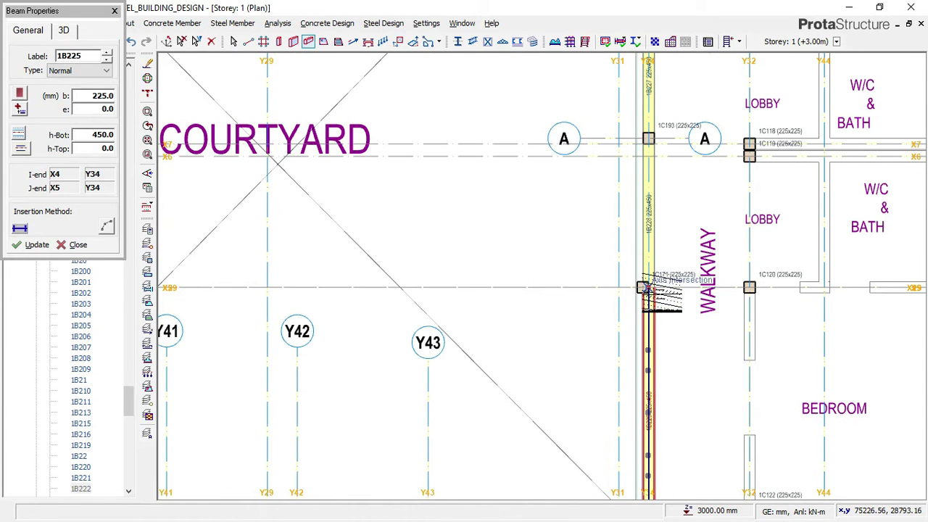
scroll(616, 261, "down", 1)
scroll(614, 424, "down", 1)
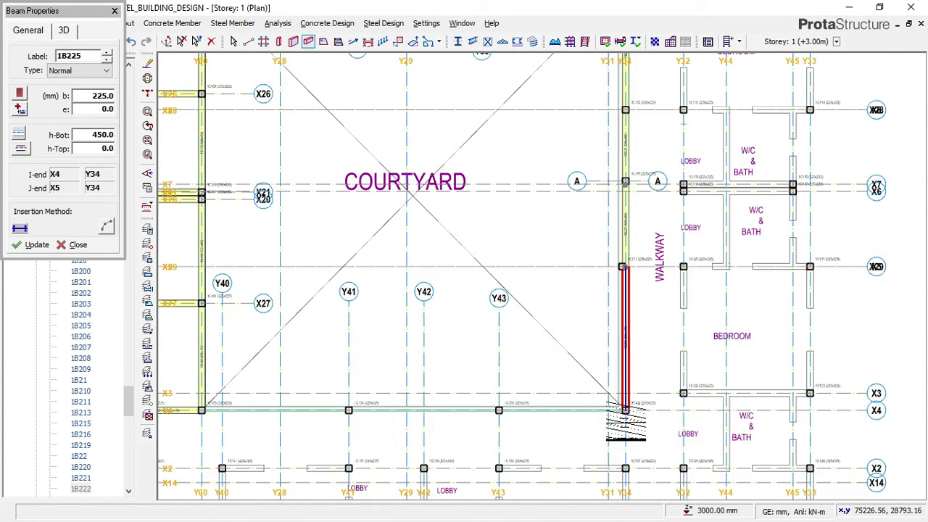
scroll(625, 407, "up", 1)
left_click(625, 407)
scroll(621, 219, "up", 3)
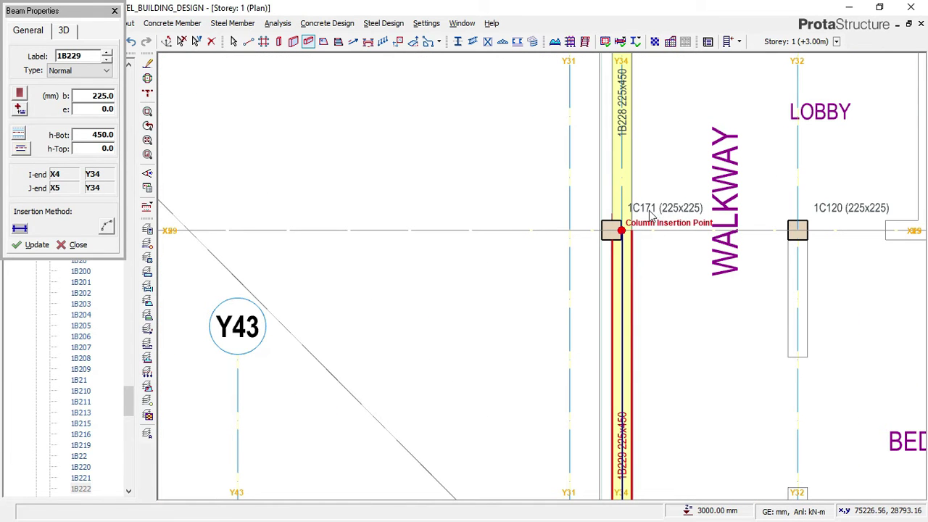
key("Escape")
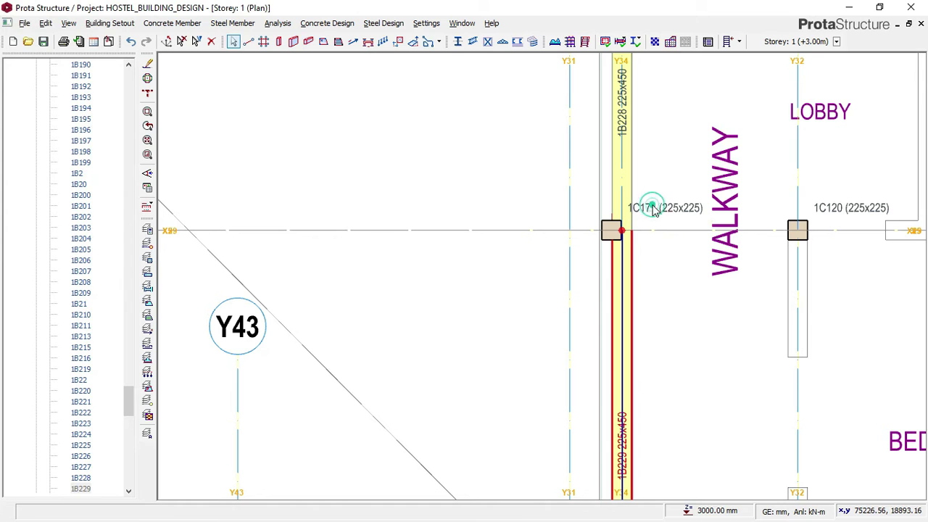
Step: Centre the walkway column at X5/Y34 on its axis intersection with eccentricities e1 and e2 of 0, and end column editing
left_click(656, 208)
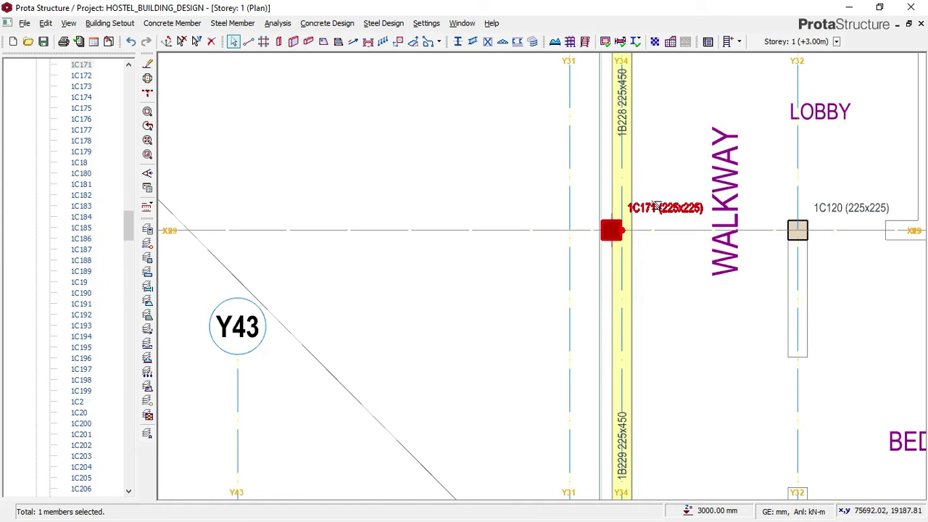
right_click(655, 164)
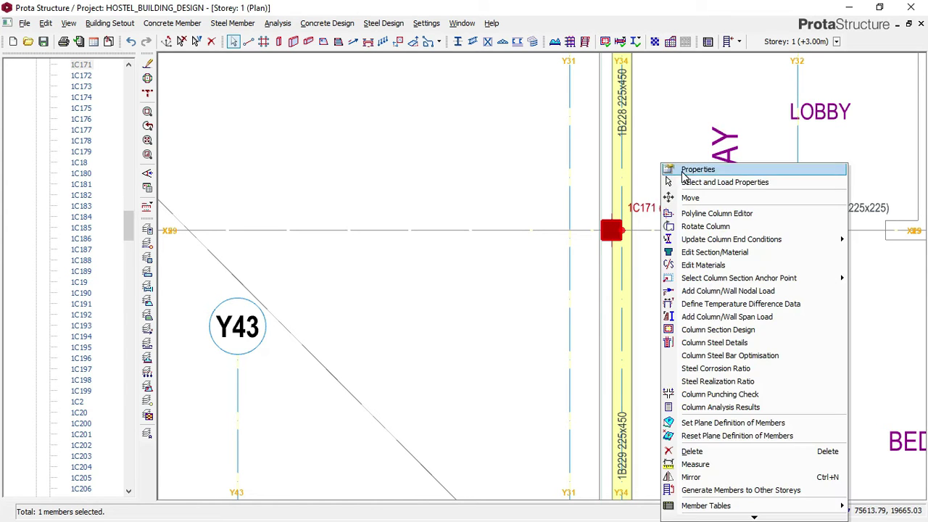
left_click(666, 169)
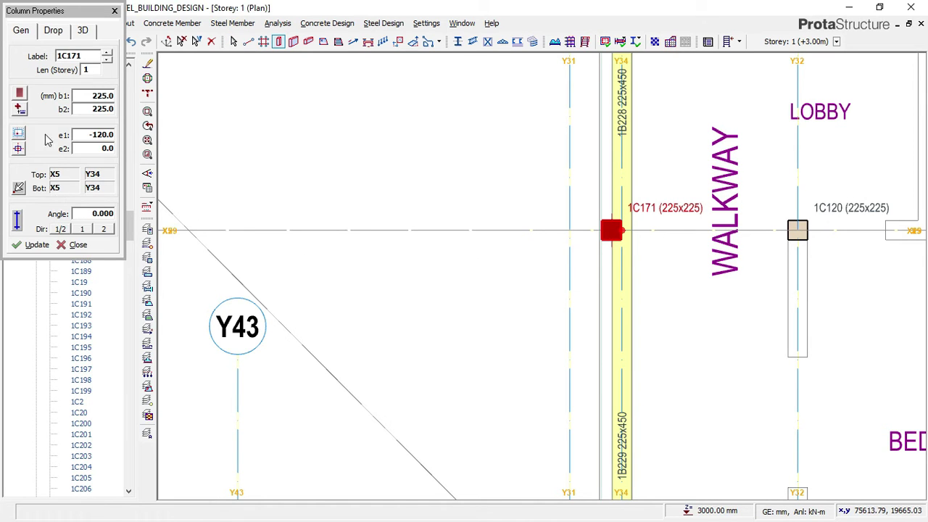
left_click(19, 150)
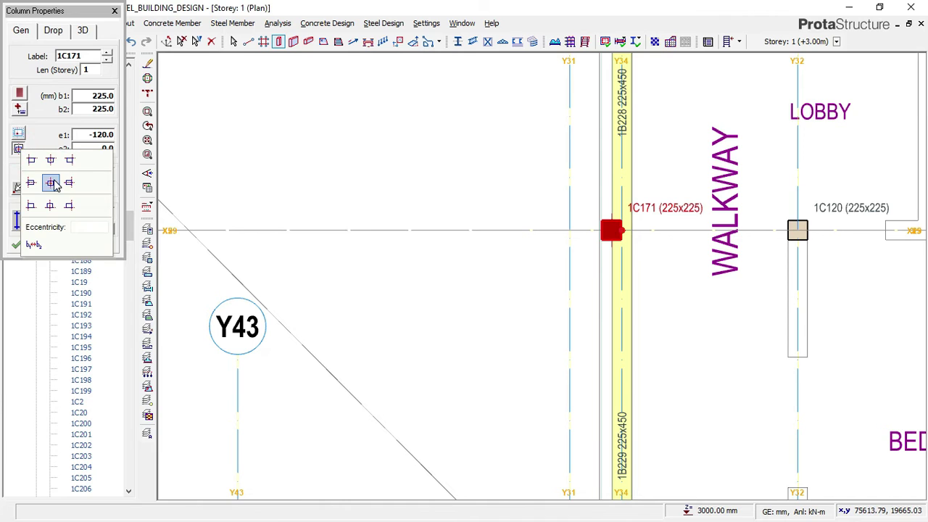
left_click(55, 181)
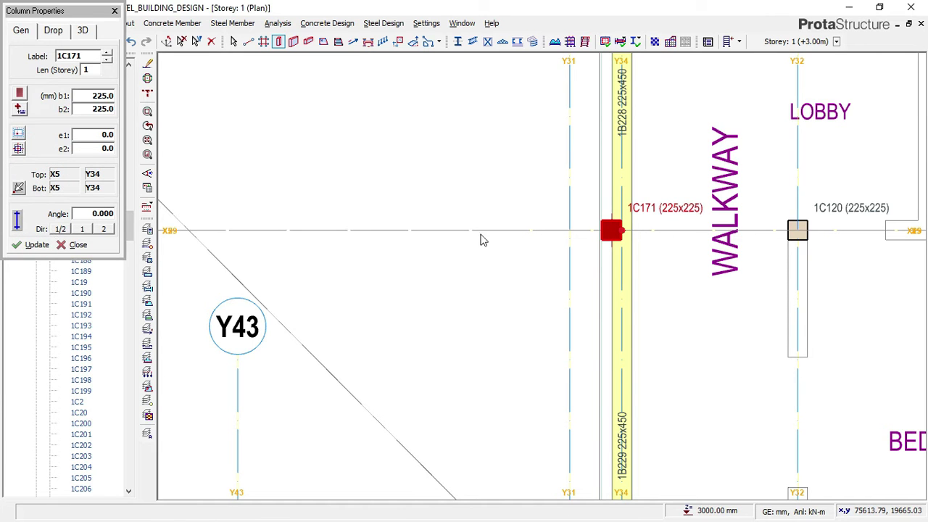
left_click(618, 231)
left_click(181, 42)
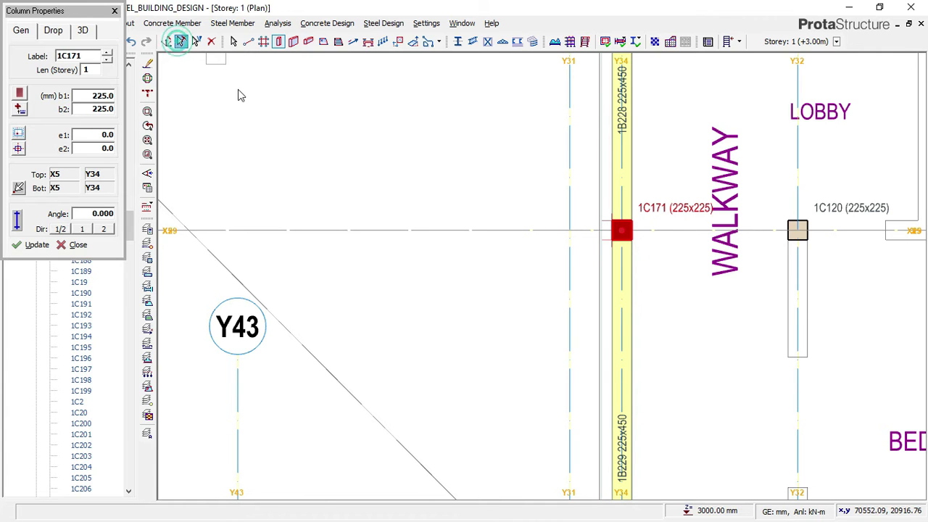
scroll(635, 246, "down", 3)
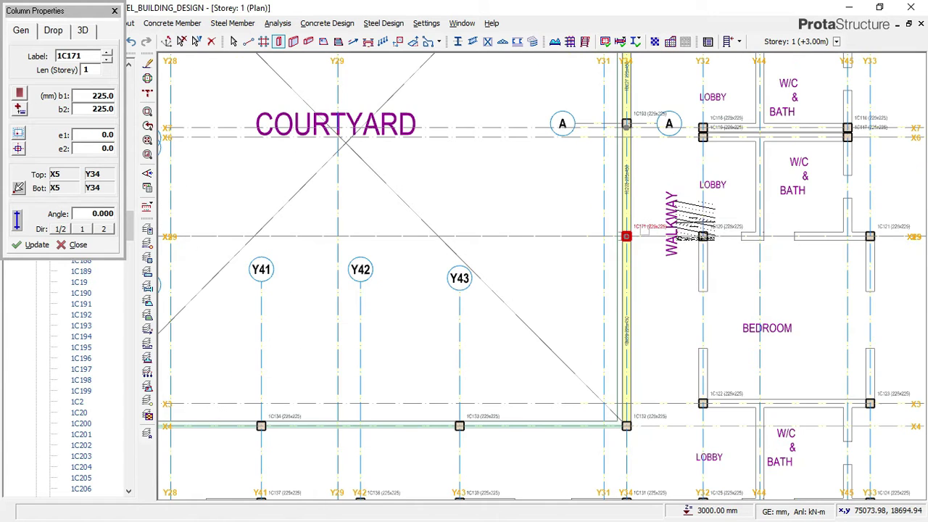
scroll(695, 243, "down", 1)
scroll(657, 149, "up", 3)
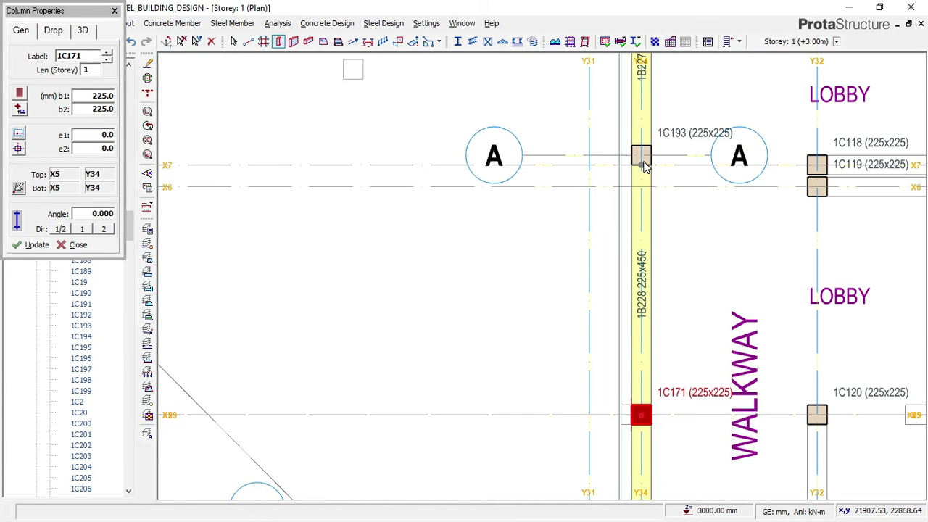
key("Escape")
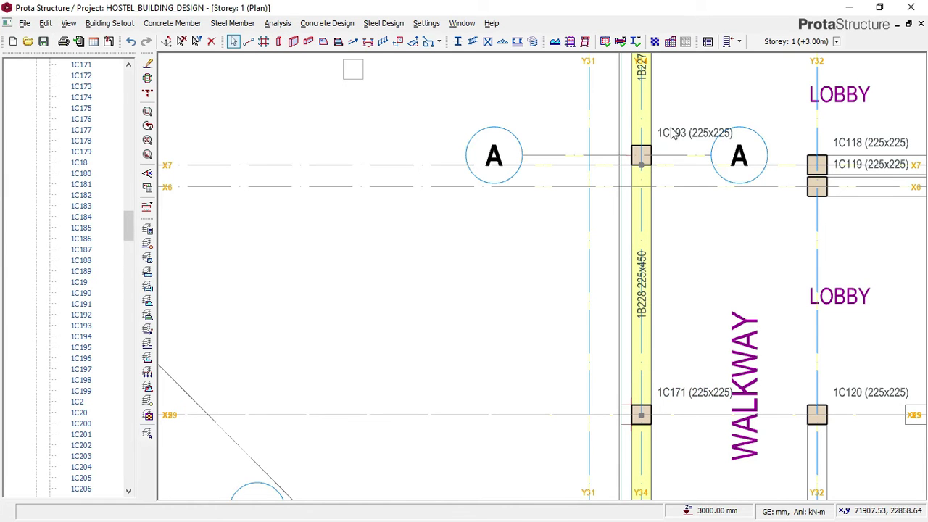
Step: Replace the walkway column on Y34 near X7 with a 225x225 column centred on the A/Y34 axis intersection, with e1 and e2 of 0
scroll(685, 126, "up", 1)
middle_click_drag(672, 123, 634, 198)
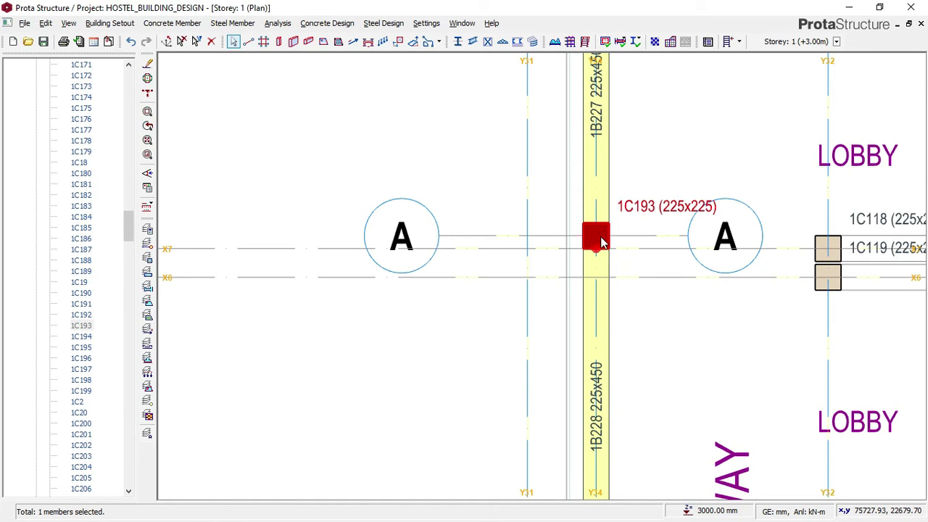
key("Delete")
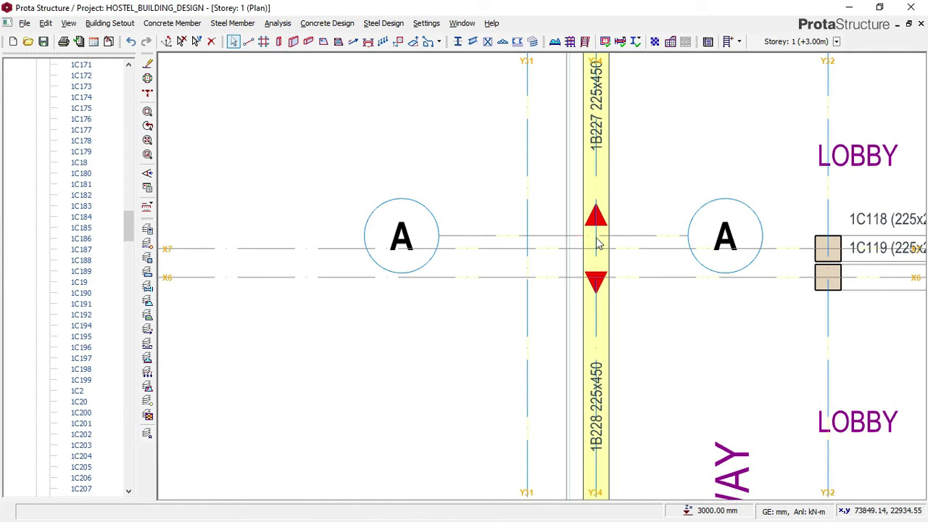
key("c")
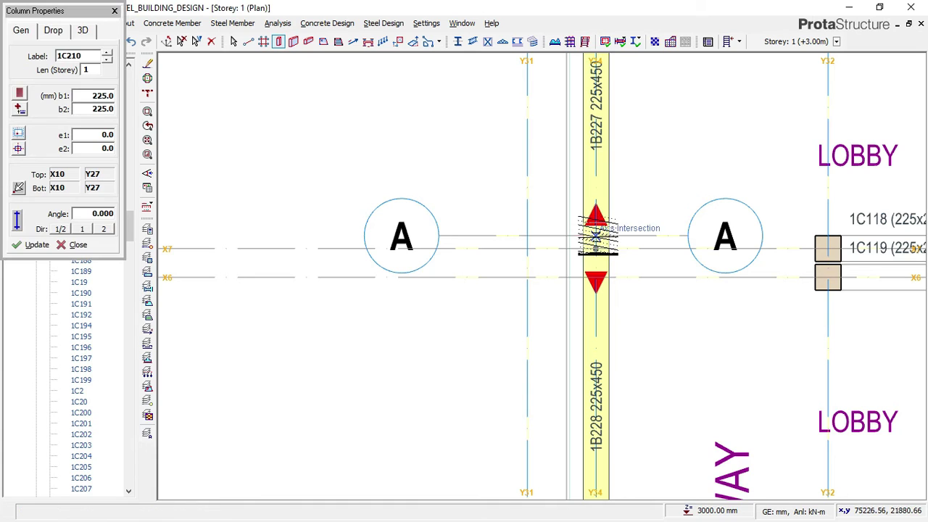
left_click(637, 224)
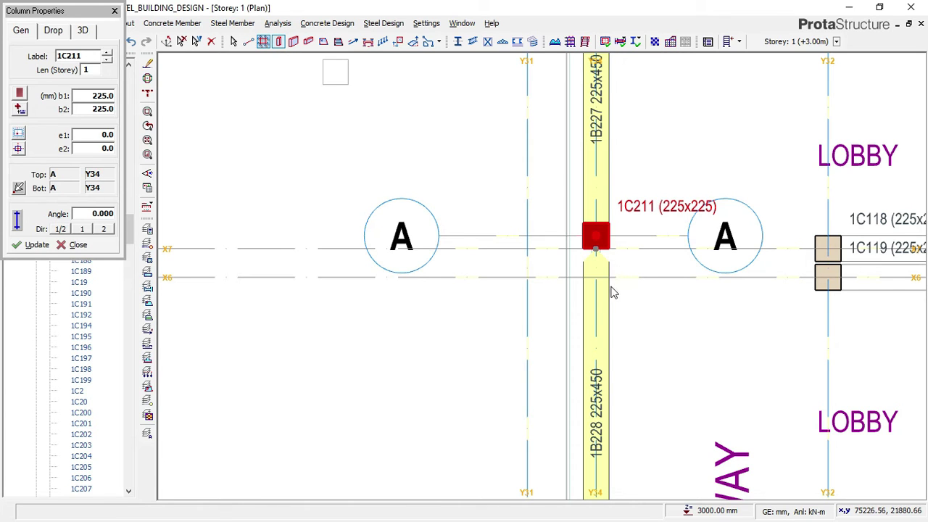
key("Escape")
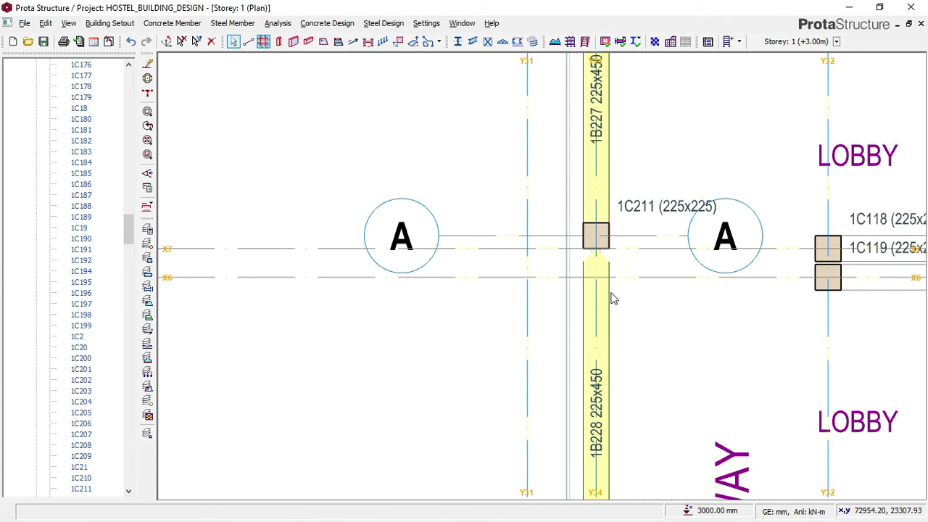
Step: Delete the two walkway beams on Y34 on either side of the column at axis A
left_click(608, 295)
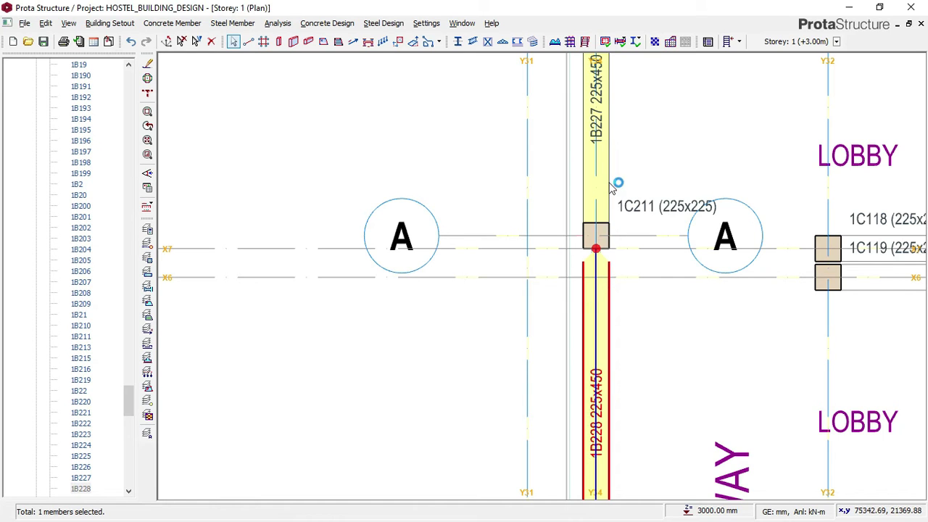
left_click(609, 159)
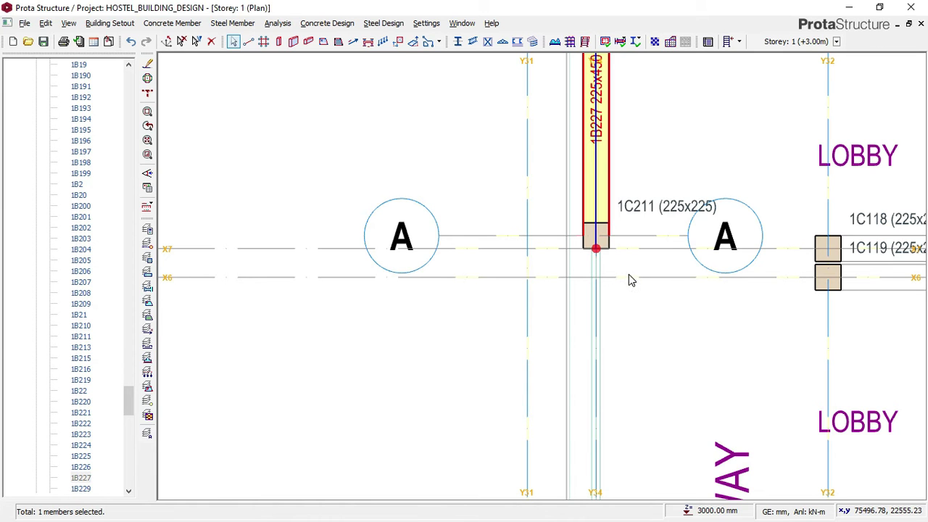
left_click(598, 244)
scroll(593, 251, "down", 2)
scroll(625, 227, "down", 3)
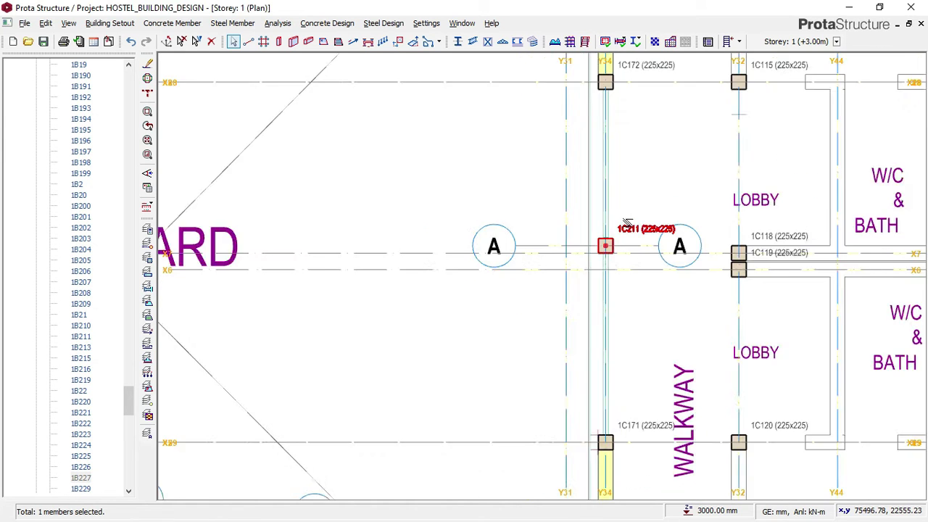
scroll(609, 161, "up", 3)
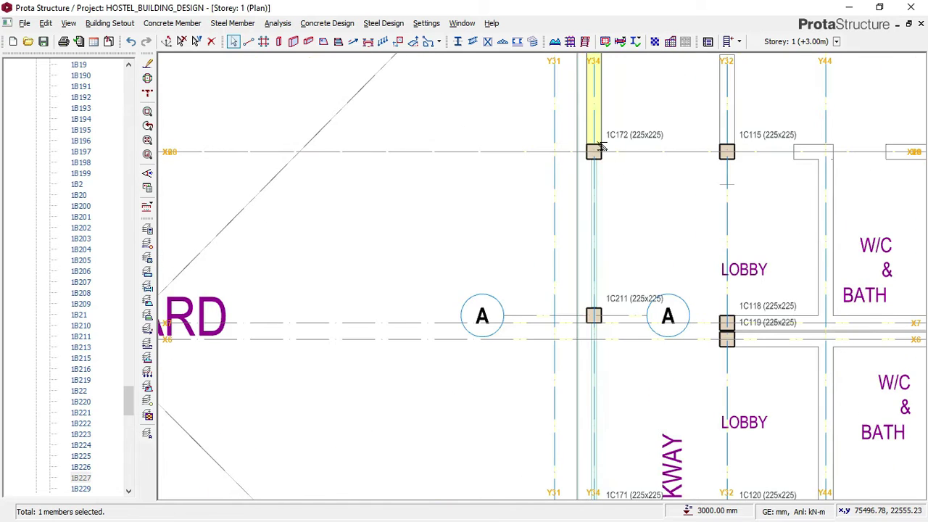
Step: Place 225x450 beams along axis Y34 from the column at X8 through the column at A to the column at X5
left_click(595, 151)
left_click(308, 41)
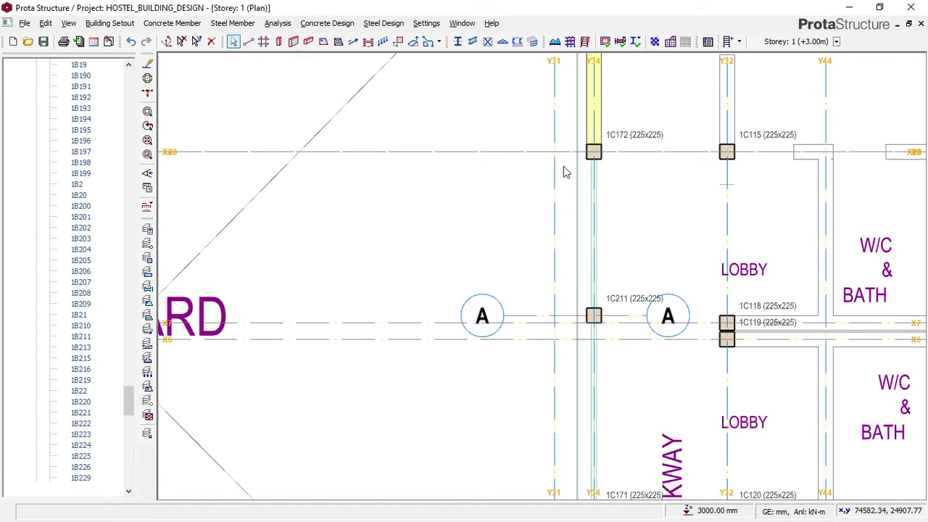
key("b")
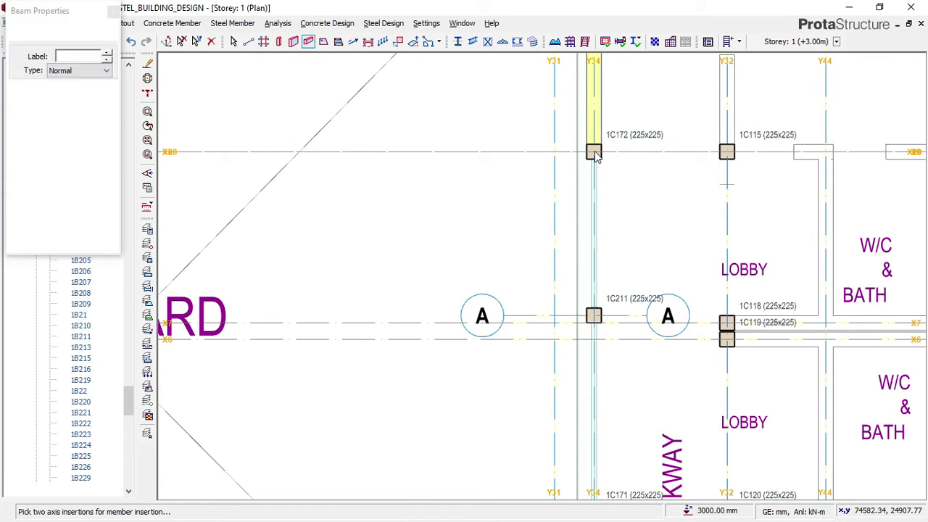
left_click(593, 152)
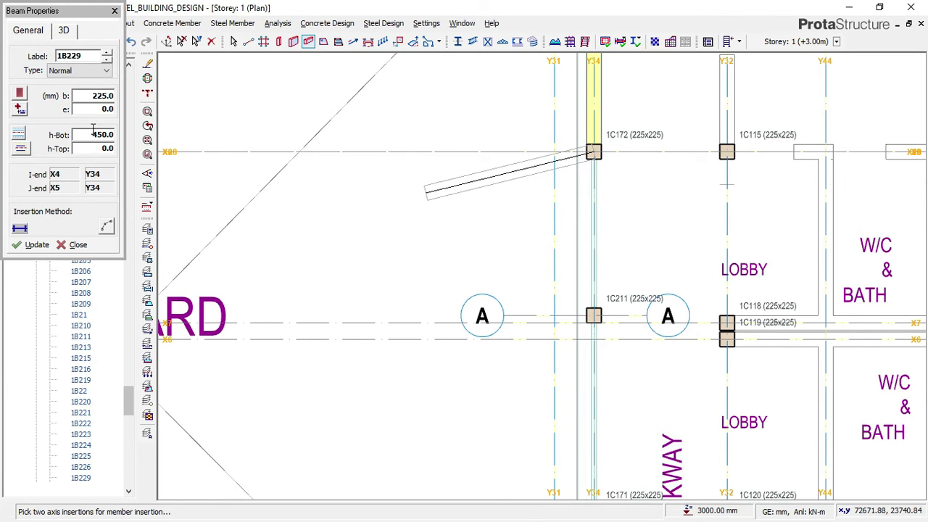
scroll(594, 218, "down", 3)
scroll(608, 346, "up", 3)
left_click(575, 360)
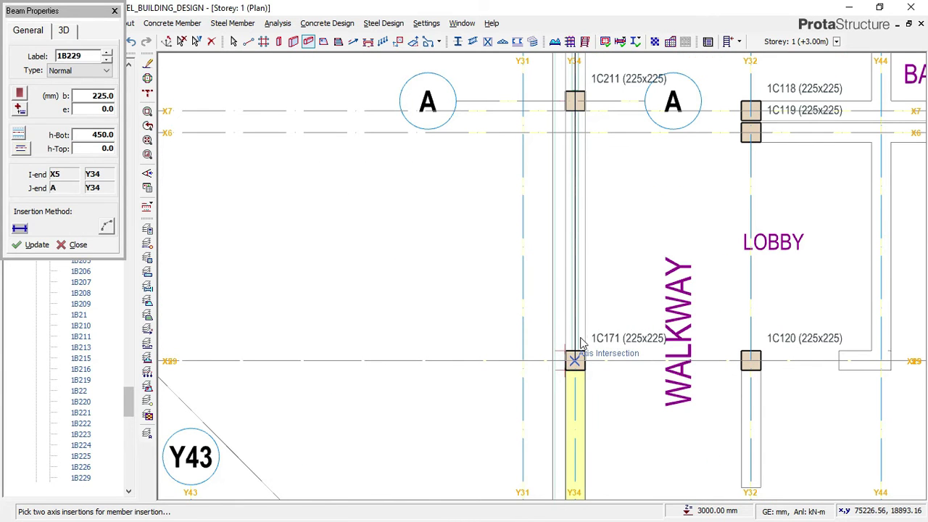
Step: Place 225x450 beams along axis X4 on the courtyard edge, from the column at Y34 to the column at Y60
scroll(619, 291, "down", 5)
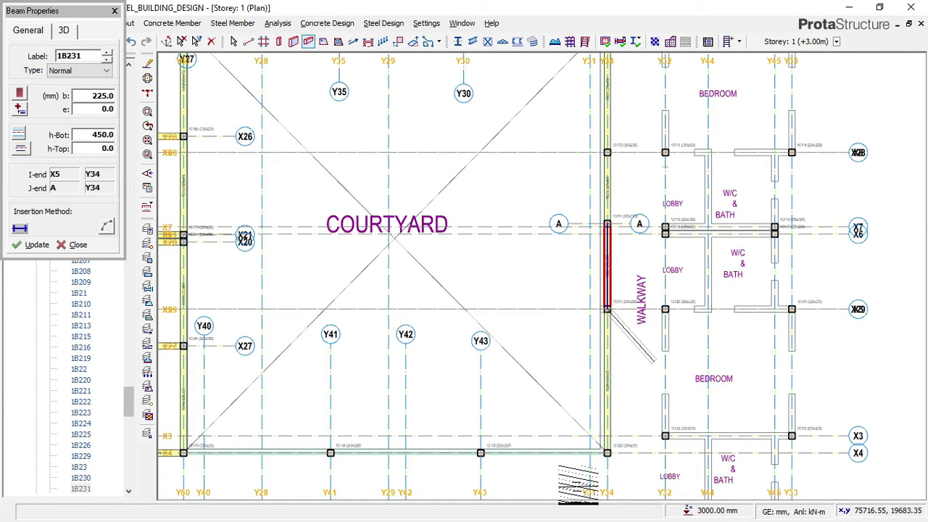
middle_click_drag(507, 435, 664, 375)
scroll(604, 428, "up", 1)
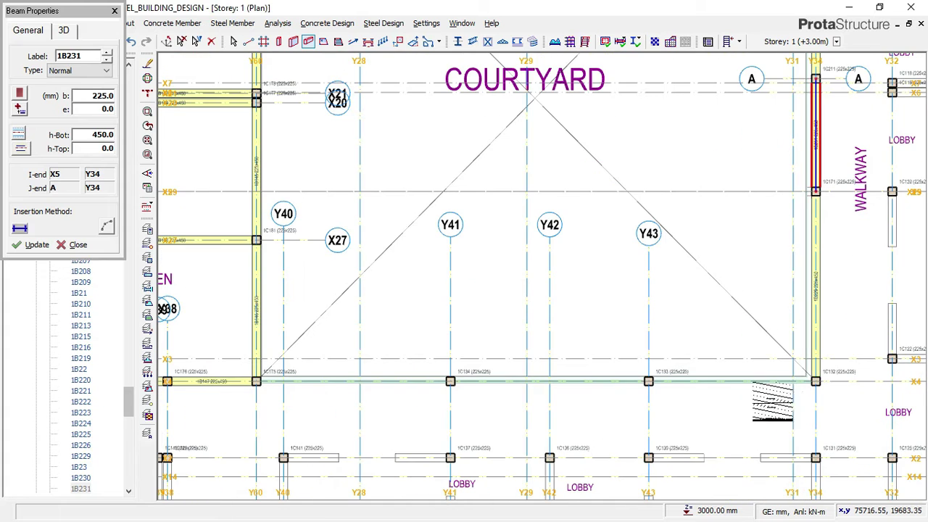
left_click(814, 380)
left_click(255, 381)
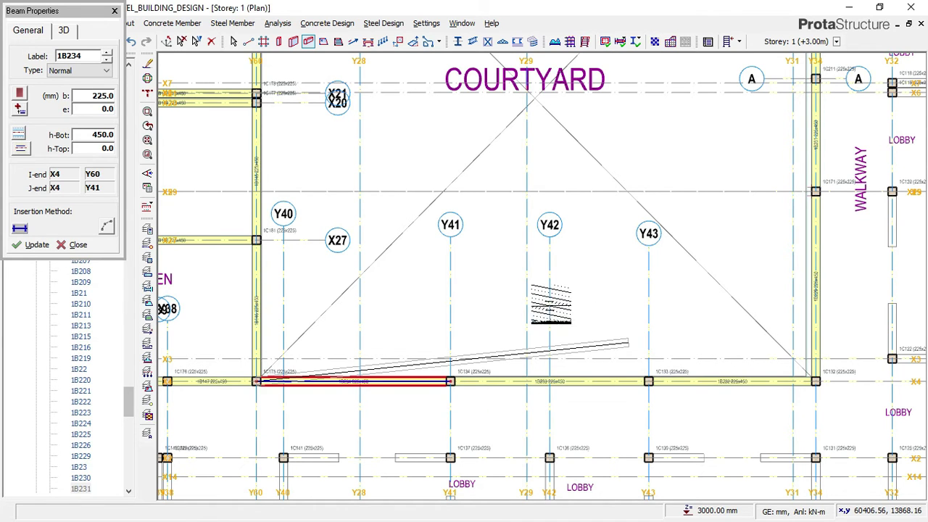
Step: Place 225x450 beams along axis X13 above the bedrooms, from the column at Y28 to the column at Y33
scroll(618, 335, "down", 3)
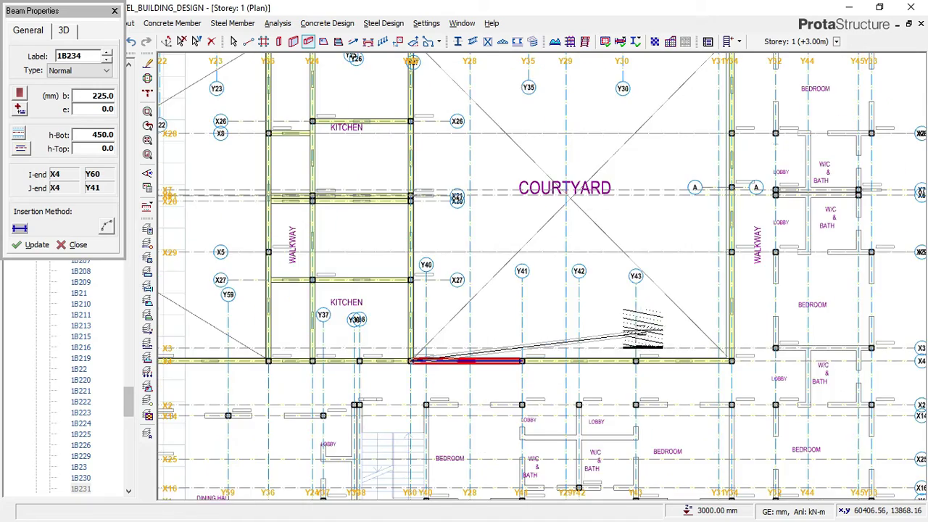
scroll(478, 213, "up", 3)
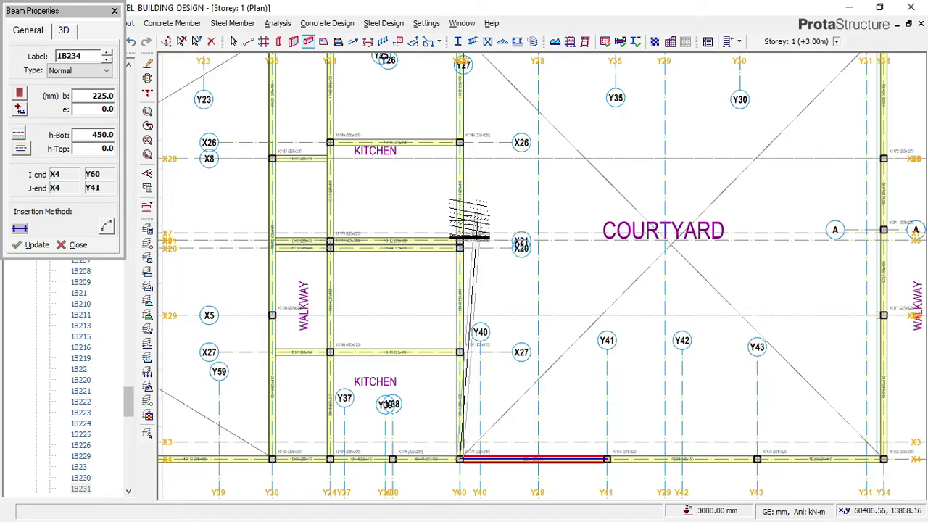
scroll(482, 217, "down", 3)
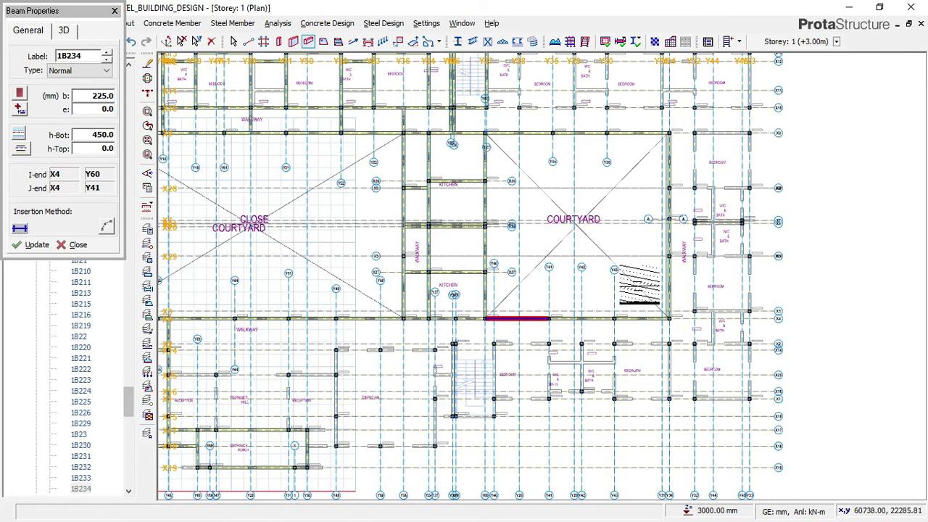
scroll(587, 294, "down", 2)
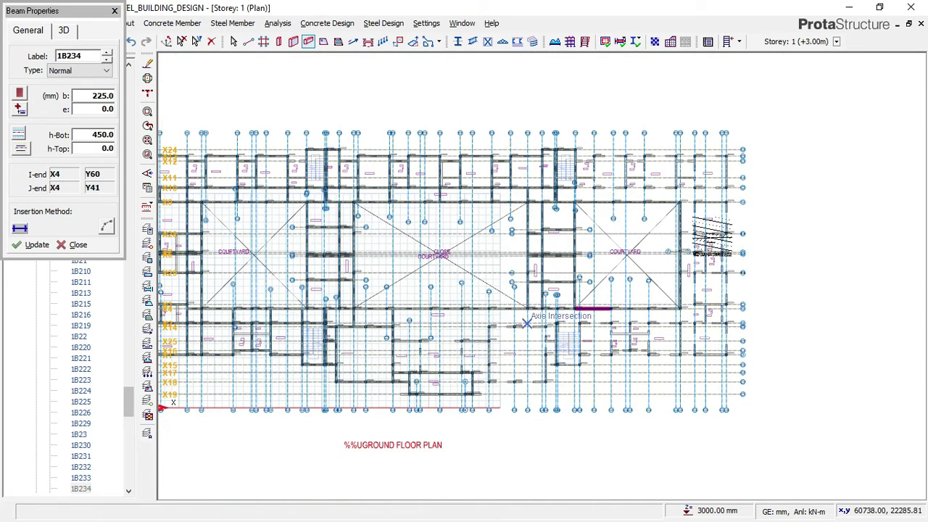
scroll(700, 138, "up", 2)
scroll(664, 159, "up", 2)
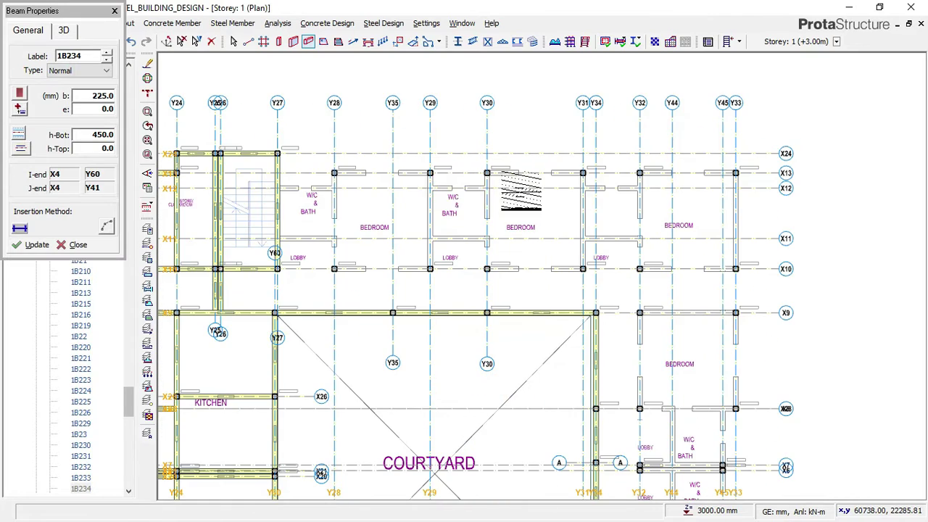
scroll(334, 172, "up", 1)
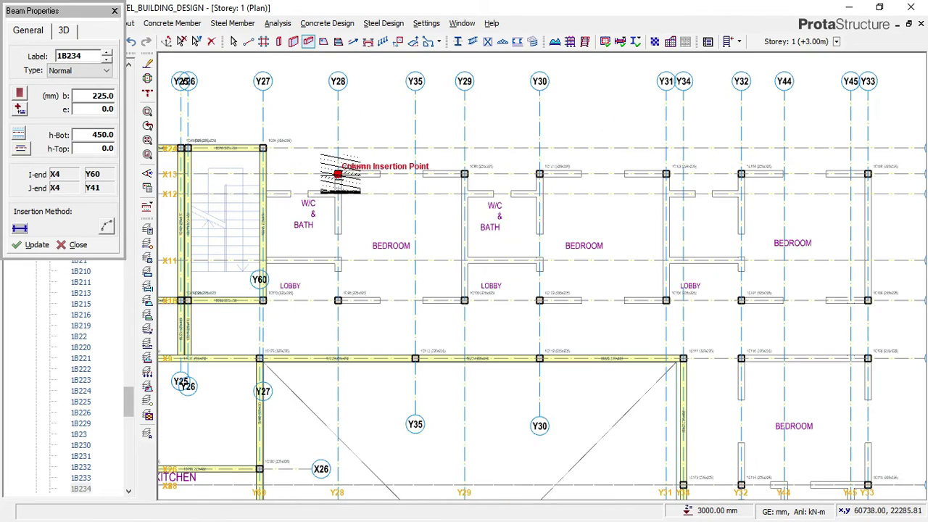
scroll(523, 239, "down", 1)
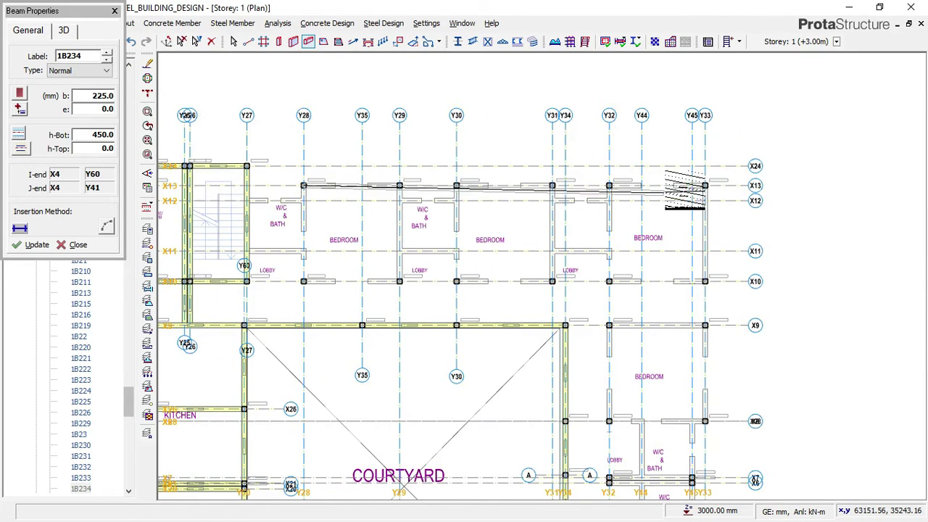
left_click(704, 186)
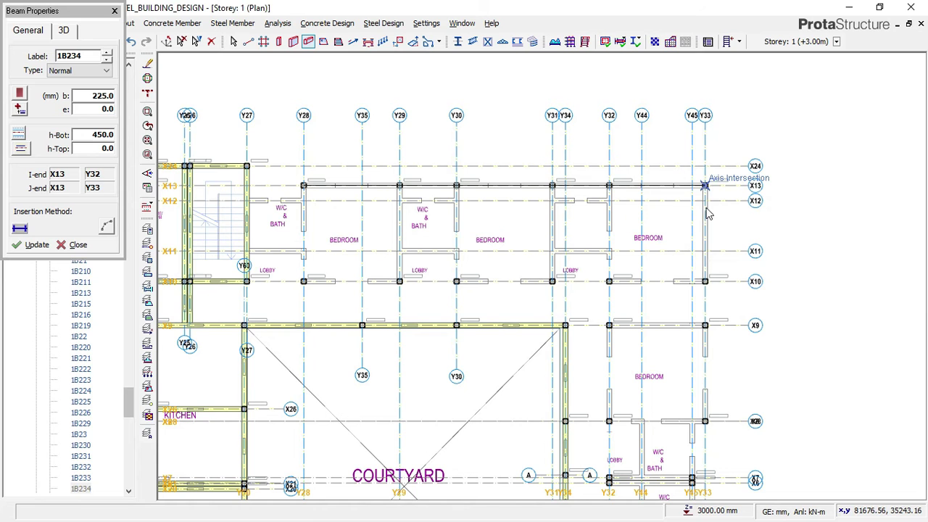
Step: Frame the end bedroom with 225x450 beams along Y33 from X13 to X10, X10 to Y32, and Y32 back to X13
scroll(702, 283, "up", 1)
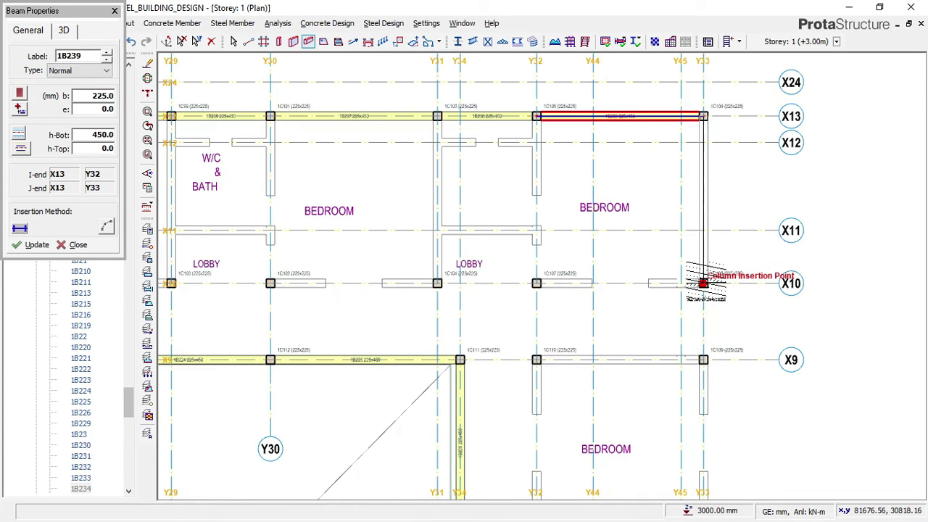
left_click(700, 285)
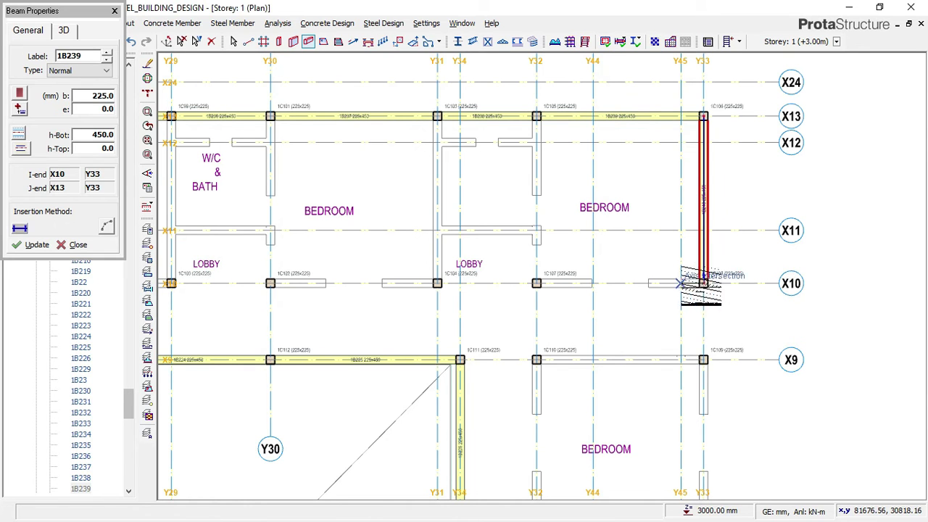
left_click(536, 284)
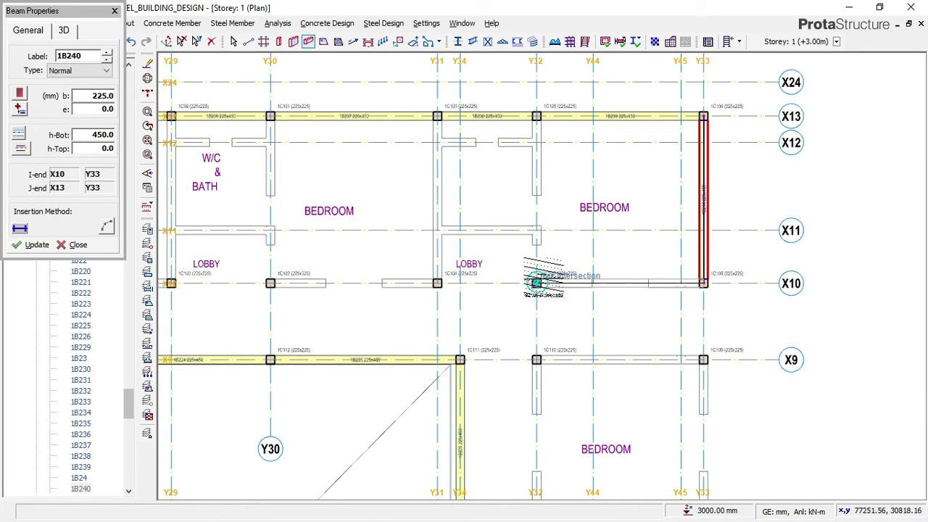
left_click(536, 116)
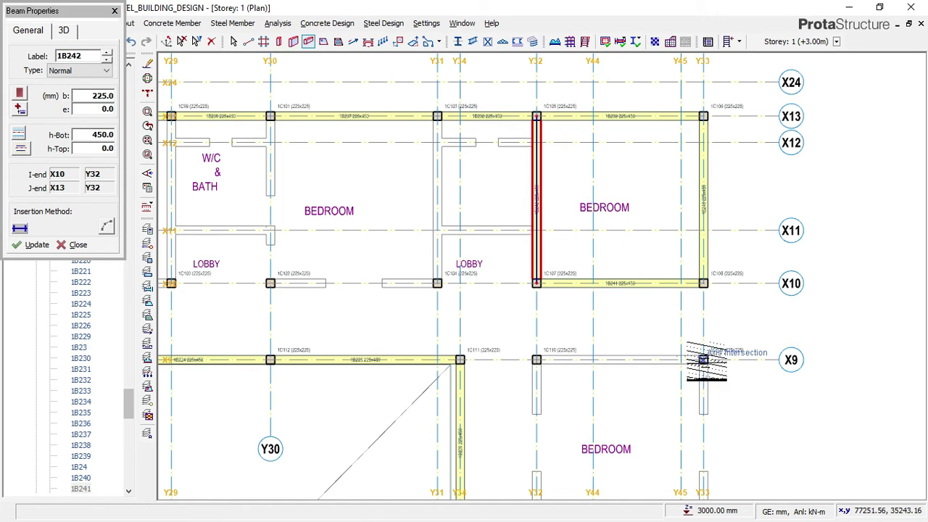
Step: Place 225x450 beams along axis X9 from the column at Y33 to the courtyard corner column at Y34
left_click(703, 360)
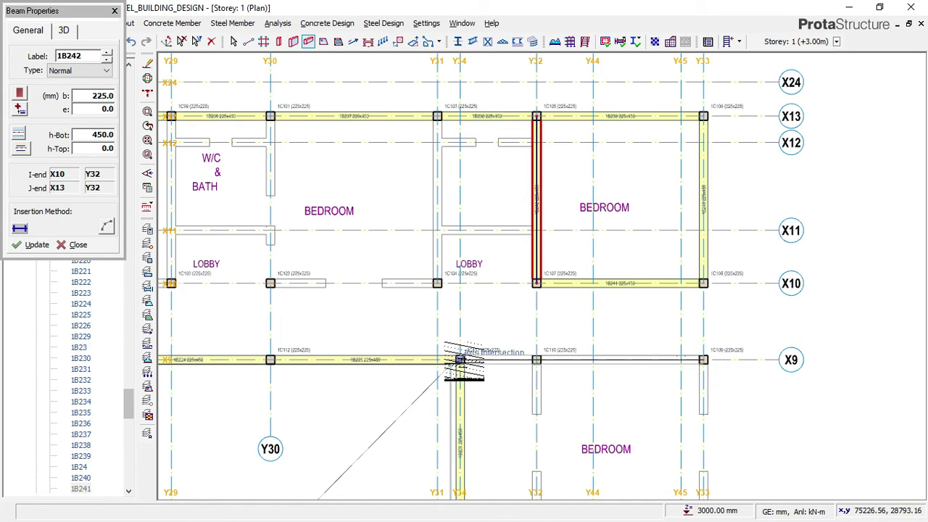
left_click(460, 359)
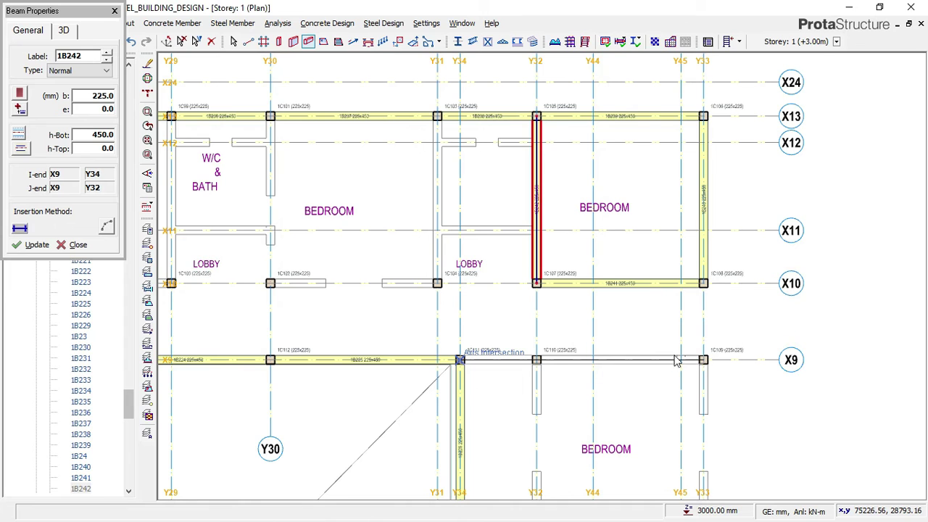
right_click(705, 317)
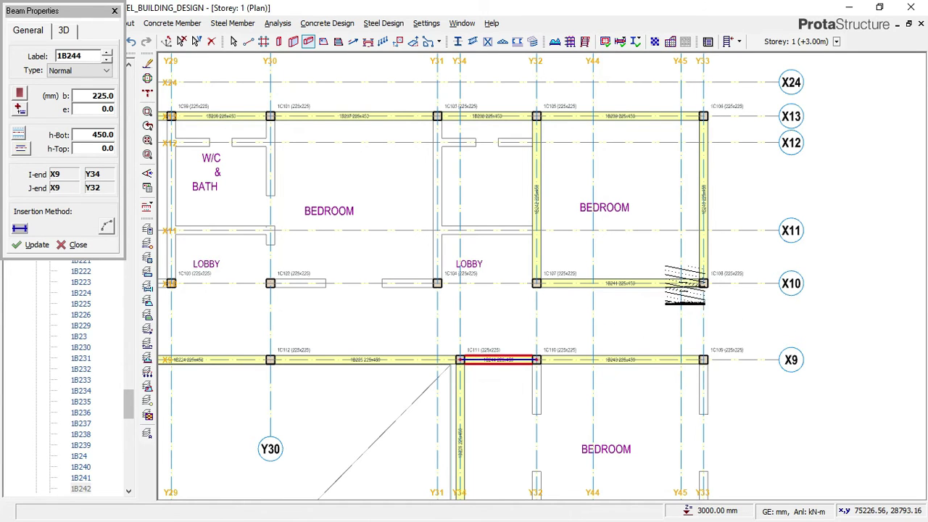
Step: Place a 225x450 beam along axis Y45 across the corridor between X10 and X9
left_click(680, 283)
left_click(681, 359)
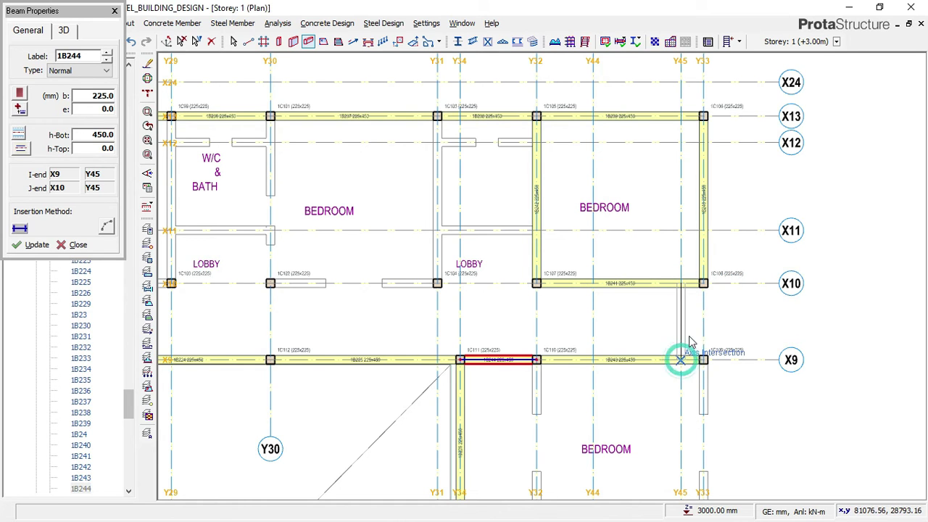
right_click(659, 275)
Step: Place a 225x450 beam along axis Y31 between the columns at X13 and X10
scroll(666, 228, "down", 2)
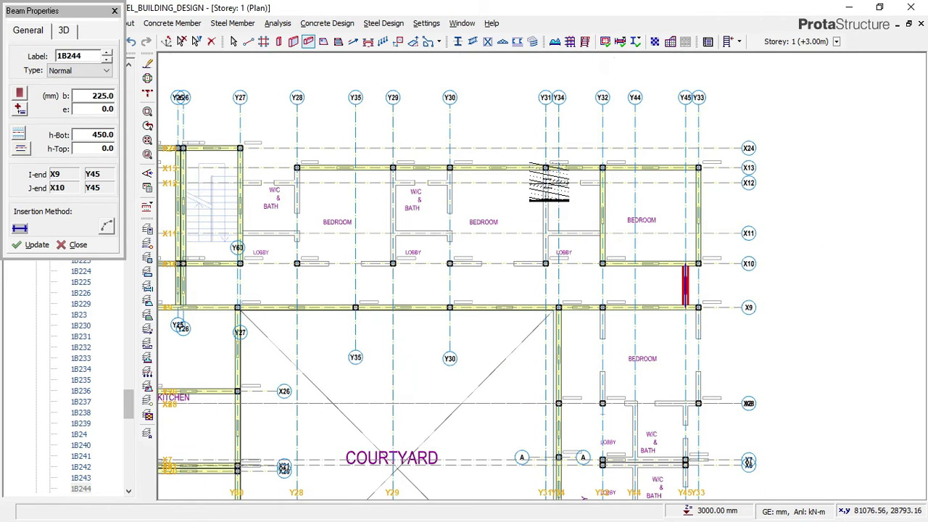
scroll(549, 174, "up", 2)
left_click(544, 151)
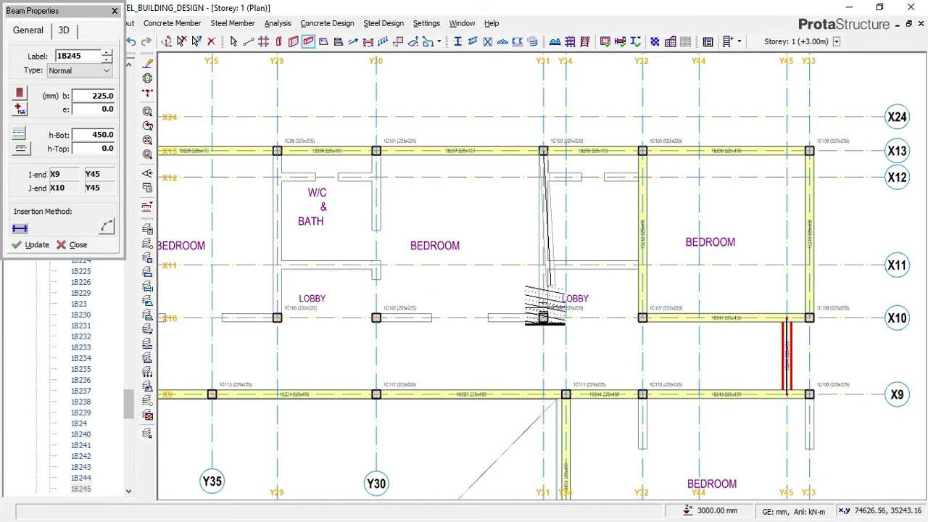
left_click(544, 318)
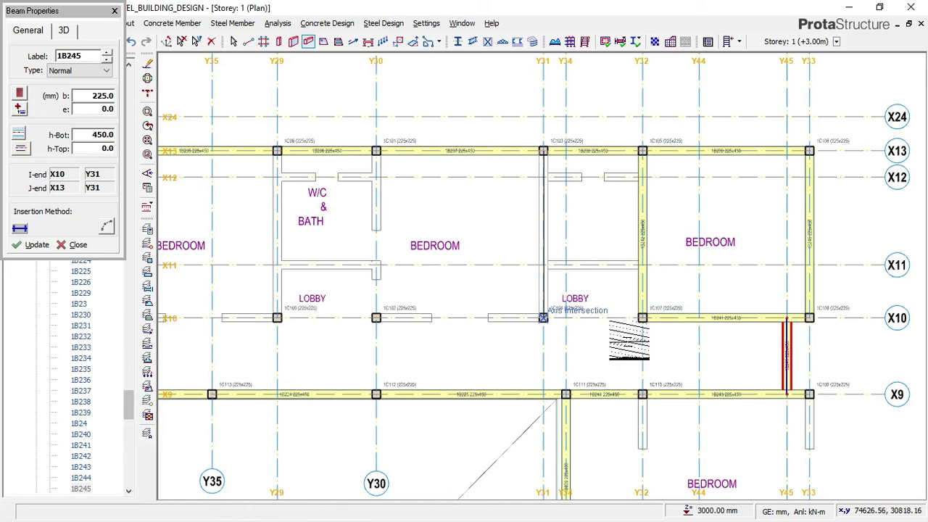
Step: Place 225x450 beams along axis X10 through the bedroom columns from Y32 to Y27
right_click(543, 317)
scroll(735, 301, "down", 2)
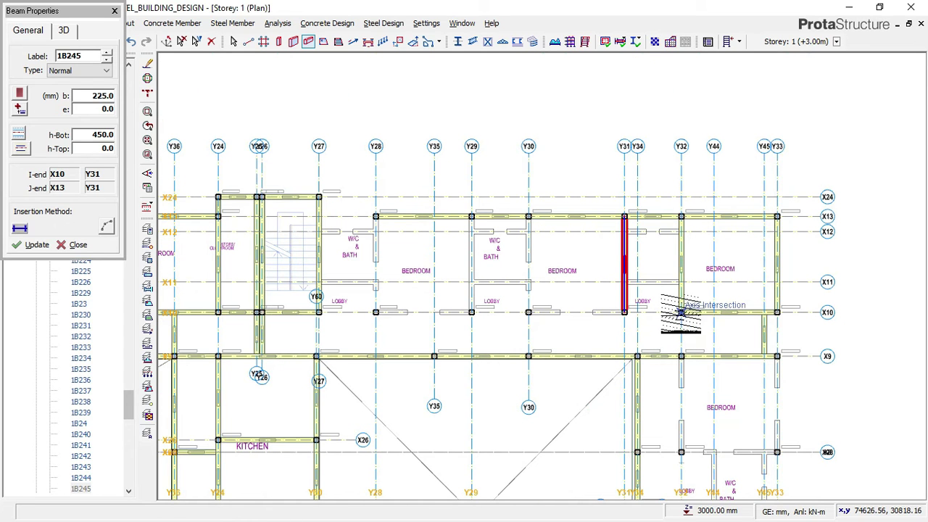
scroll(317, 311, "up", 2)
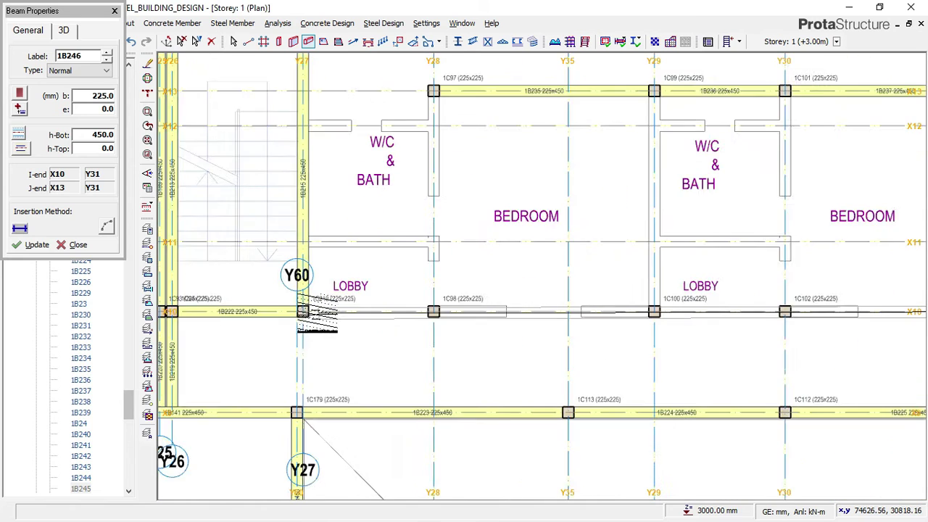
scroll(317, 312, "up", 1)
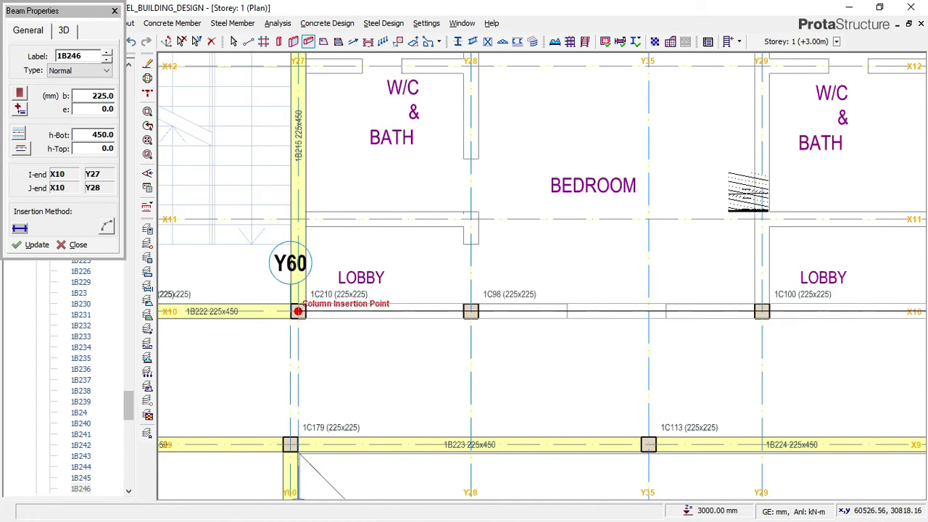
left_click(422, 268)
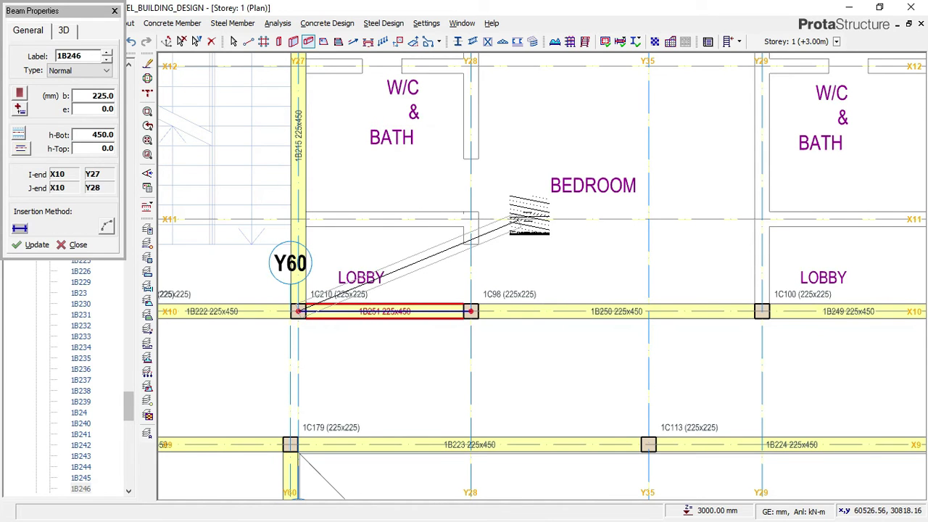
Step: Place 225x450 beams along Y28 from X13 to X10 and along X12 from Y27 to Y28 beside the staircase
scroll(471, 275, "down", 1)
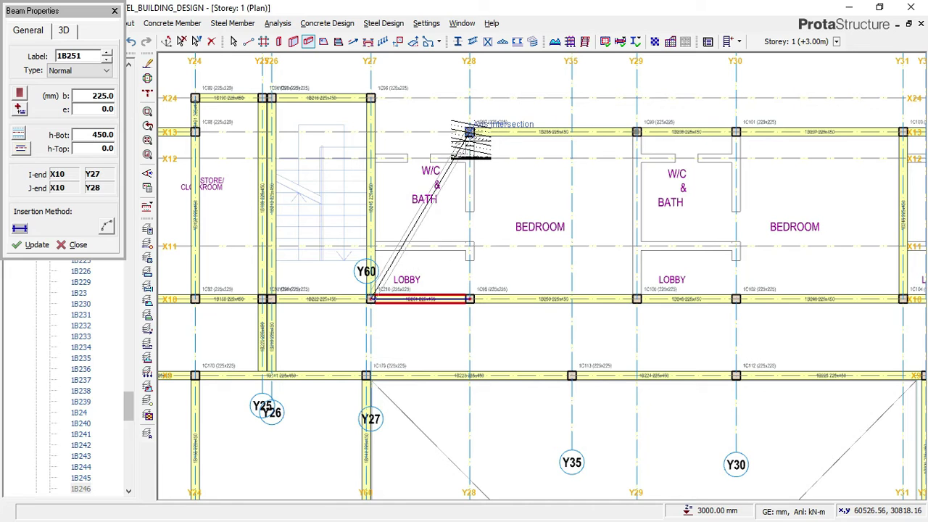
left_click(470, 133)
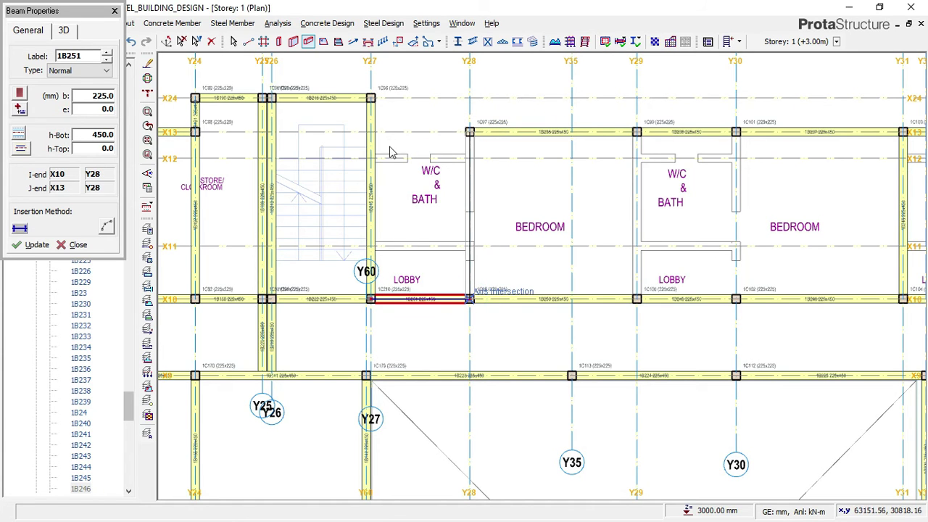
left_click(470, 299)
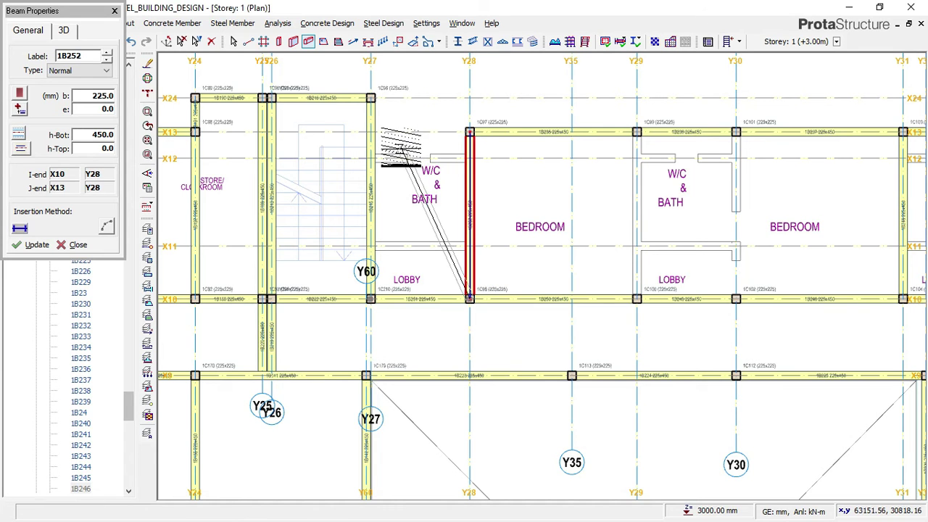
left_click(371, 158)
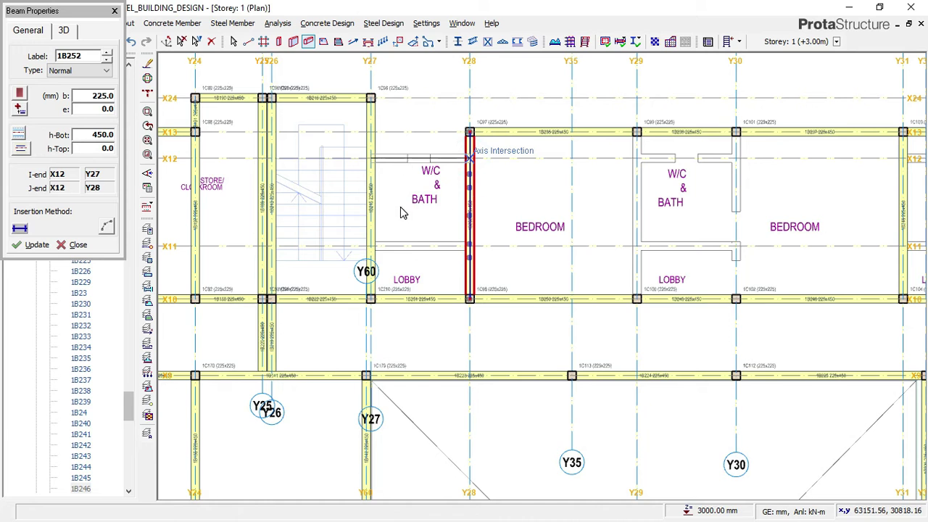
left_click(470, 158)
Step: Place a 225x450 beam along axis Y29 between the columns at X13 and X10
scroll(345, 208, "down", 2)
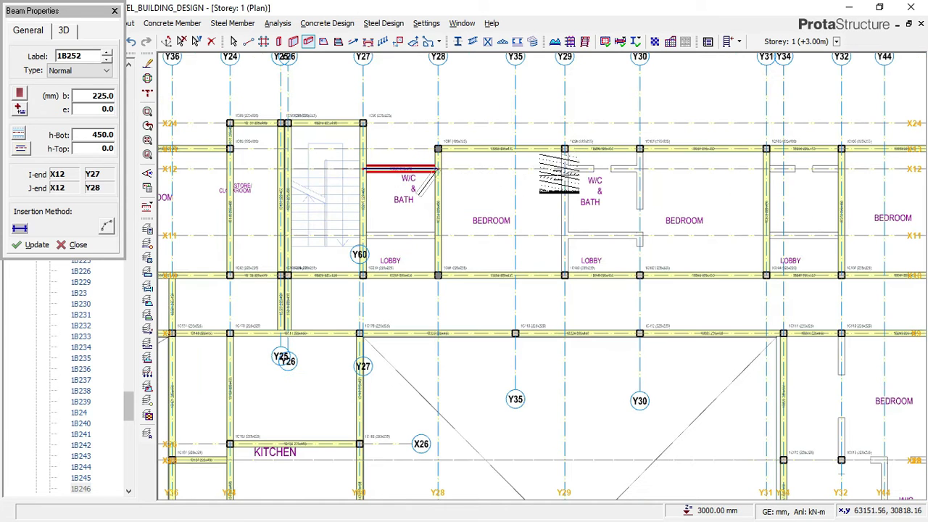
left_click(565, 149)
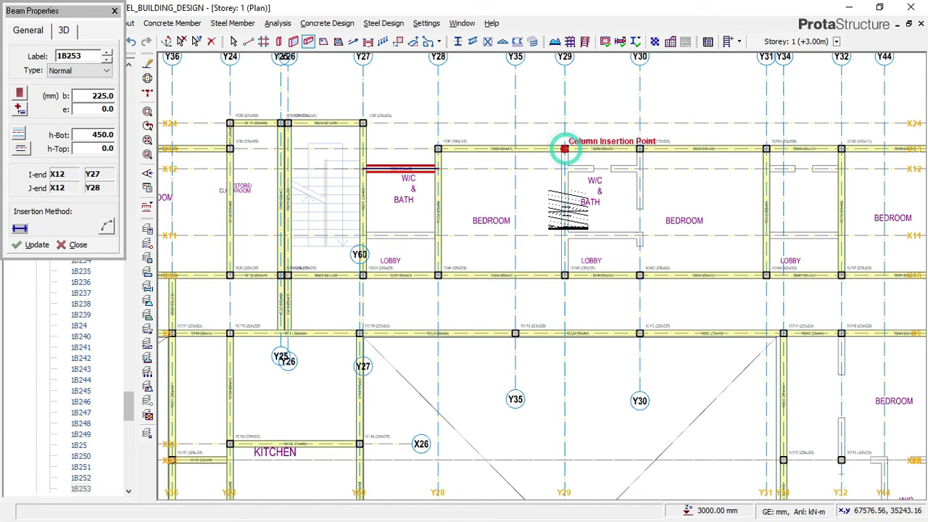
scroll(566, 274, "up", 1)
left_click(565, 277)
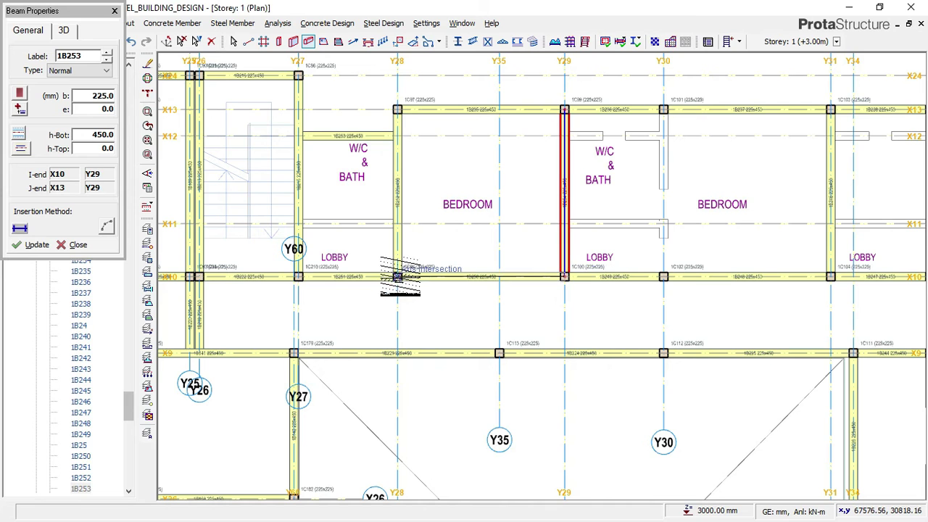
Step: Place 225x450 beams across the corridor from X10 to X9 along axes Y28 and Y29
left_click(398, 276)
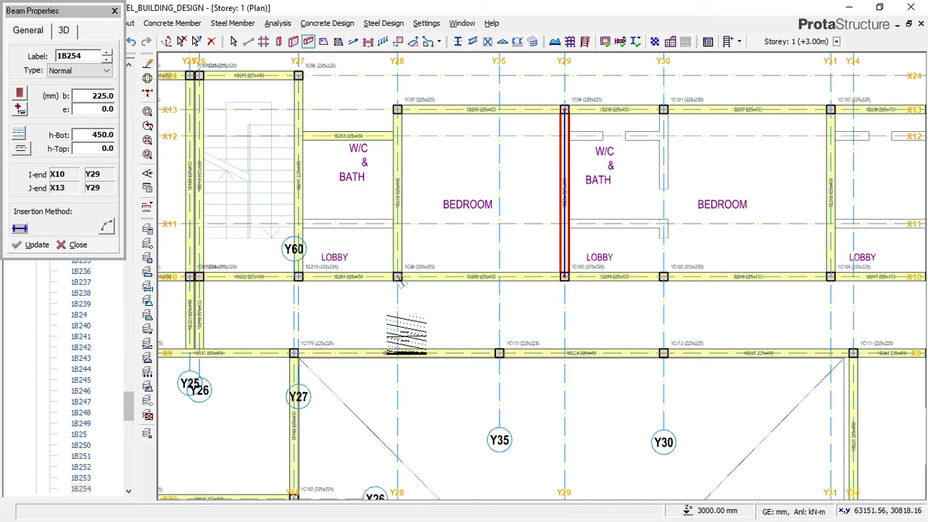
left_click(495, 316)
left_click(564, 276)
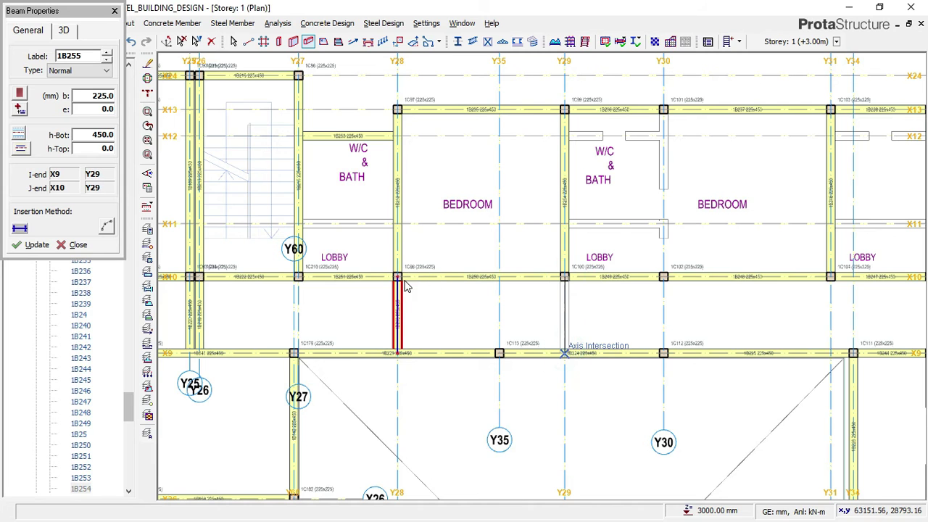
Step: Place 225x450 beams along Y30 from X13 to X10 and across the corridor along Y31 from X10 to X9
left_click(663, 108)
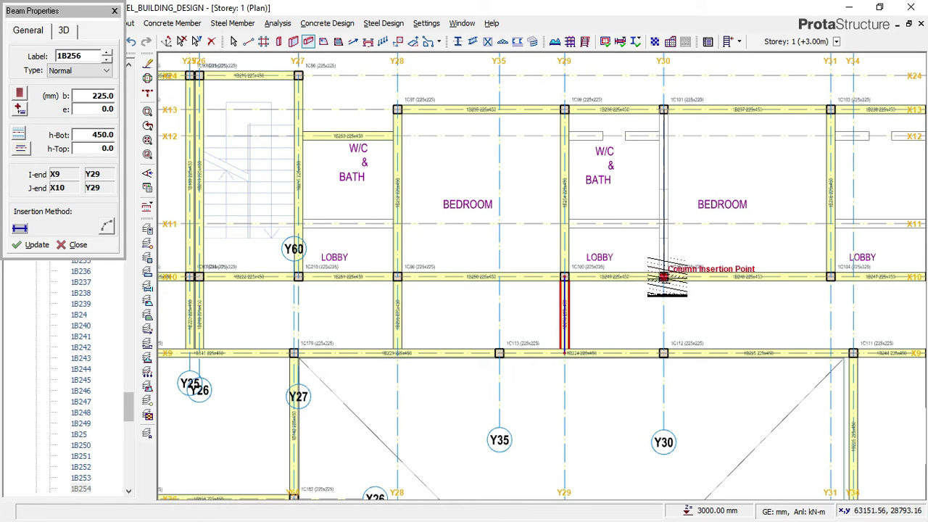
left_click(664, 276)
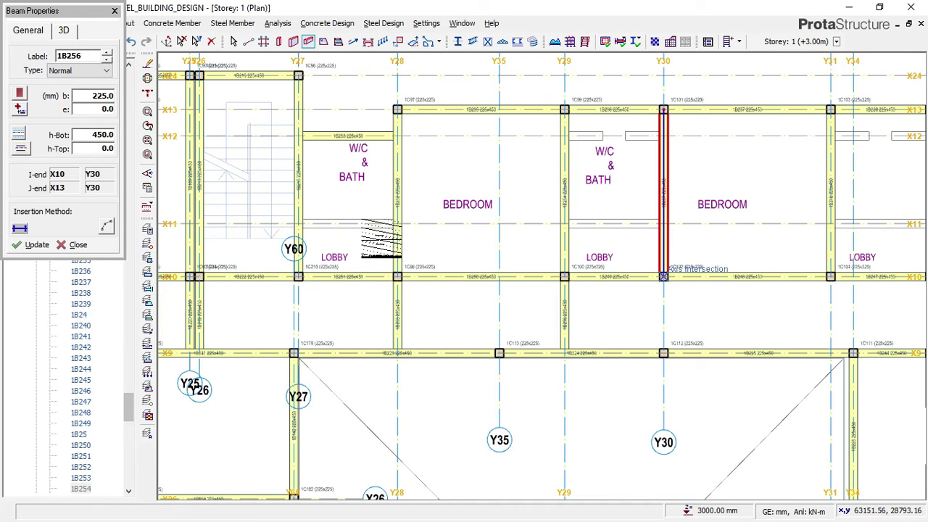
scroll(377, 239, "down", 4)
scroll(593, 229, "up", 3)
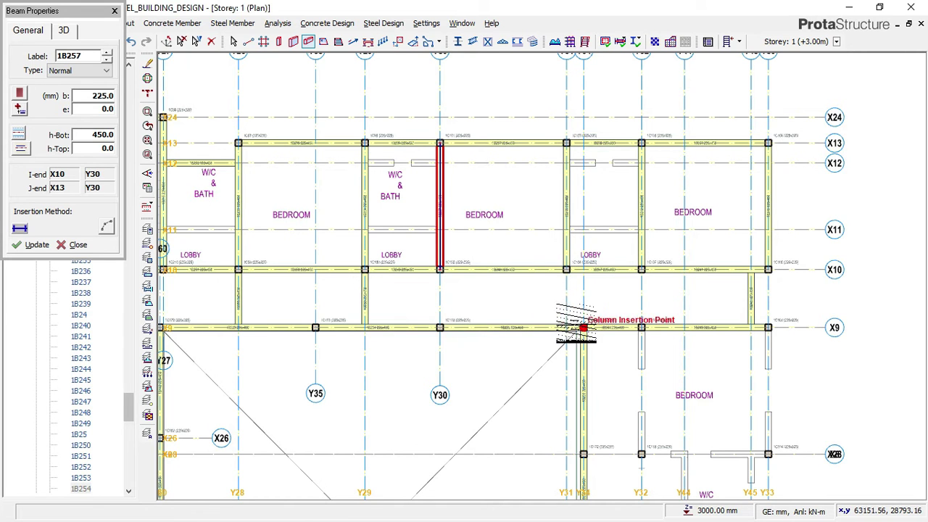
scroll(568, 297, "up", 1)
left_click(565, 258)
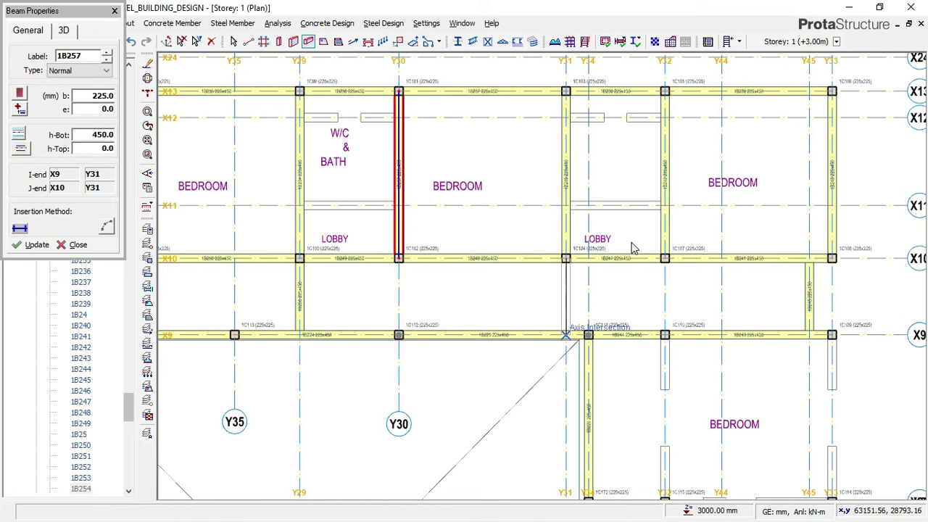
Step: Frame the bedroom below X9 with 225x450 beams along Y33 from X9 to X8, X8 to Y32, and Y32 back to X9
scroll(616, 250, "down", 4)
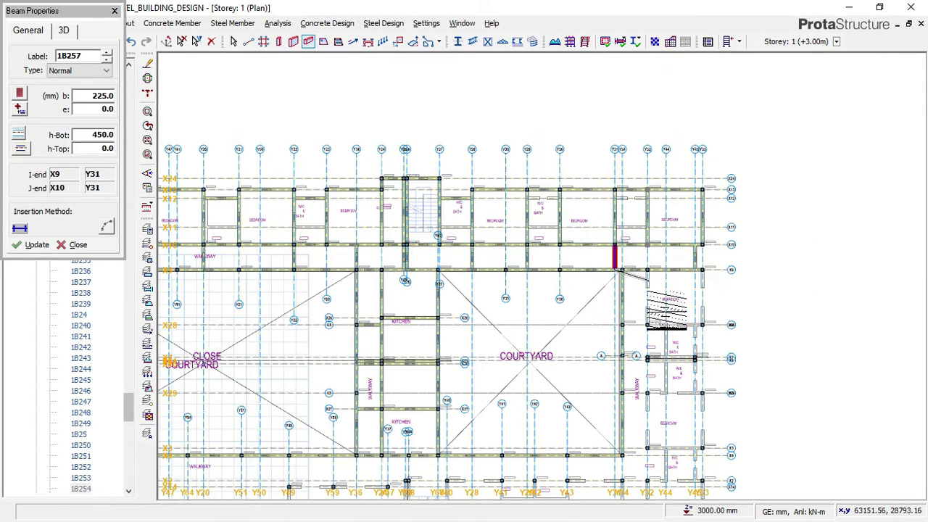
scroll(647, 297, "up", 1)
scroll(319, 196, "up", 1)
scroll(332, 209, "down", 2)
scroll(704, 383, "up", 1)
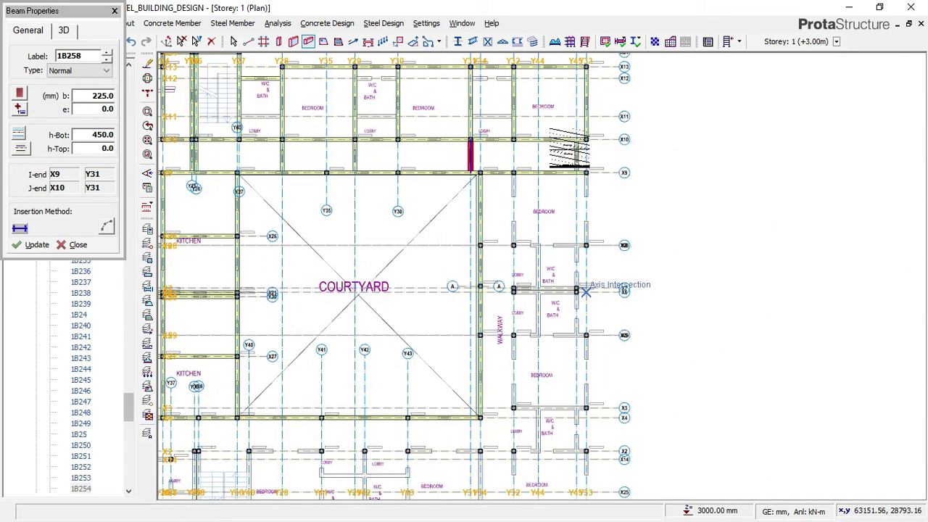
scroll(566, 147, "up", 1)
scroll(587, 174, "up", 1)
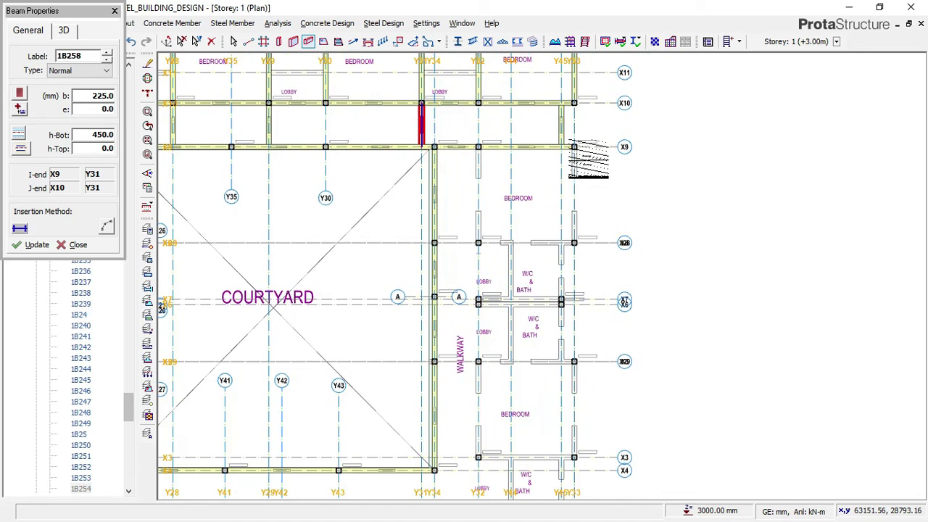
scroll(592, 149, "up", 1)
scroll(570, 266, "up", 1)
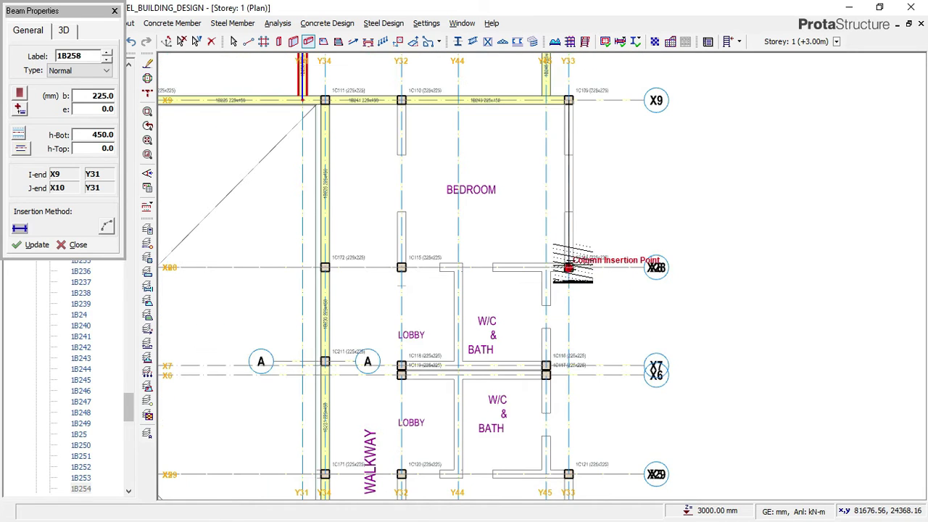
left_click(326, 269)
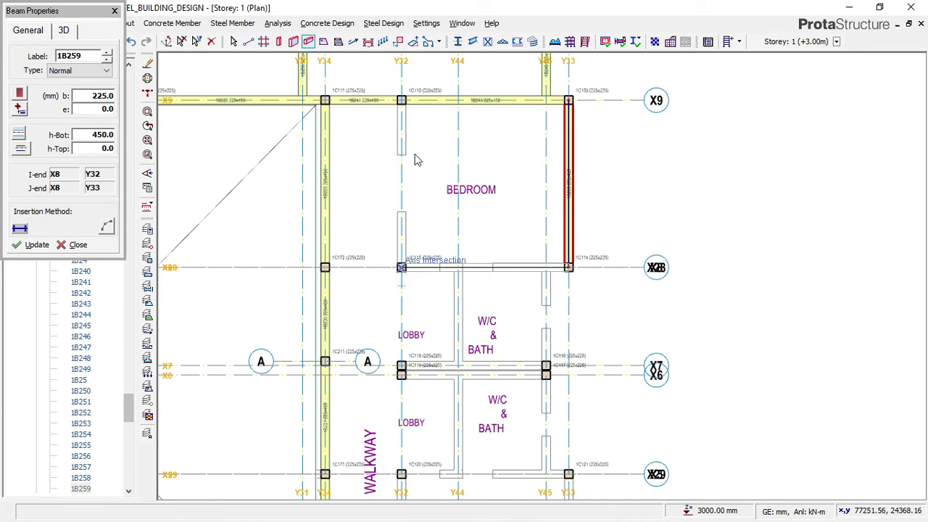
left_click(403, 102)
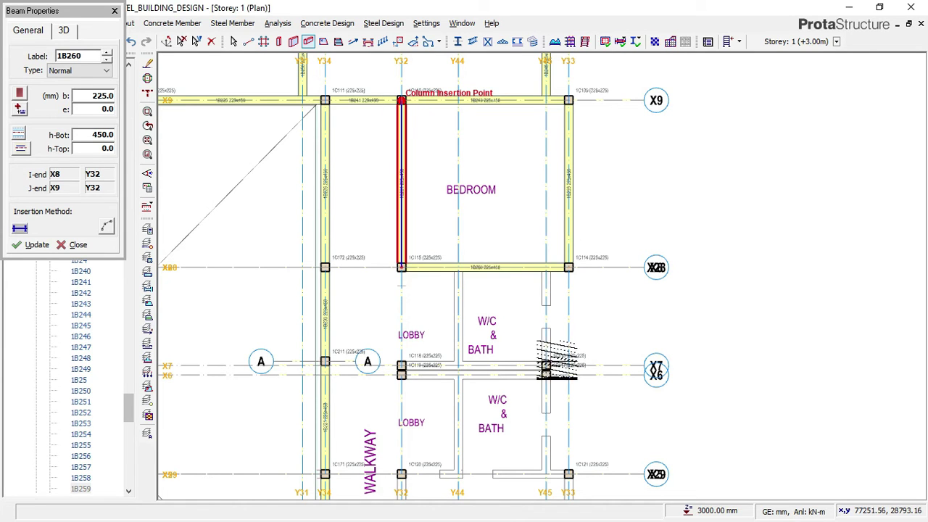
Step: Frame the bath and lobby below X8 with 225x450 beams along Y45 to X7, X7 from Y45 to Y34, and Y32 between X8 and X7
left_click(545, 267)
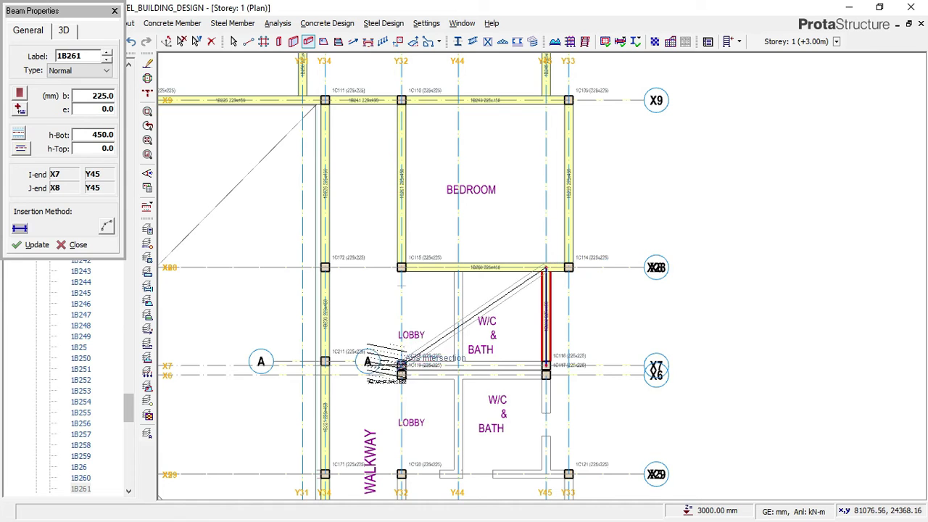
scroll(463, 370, "up", 2)
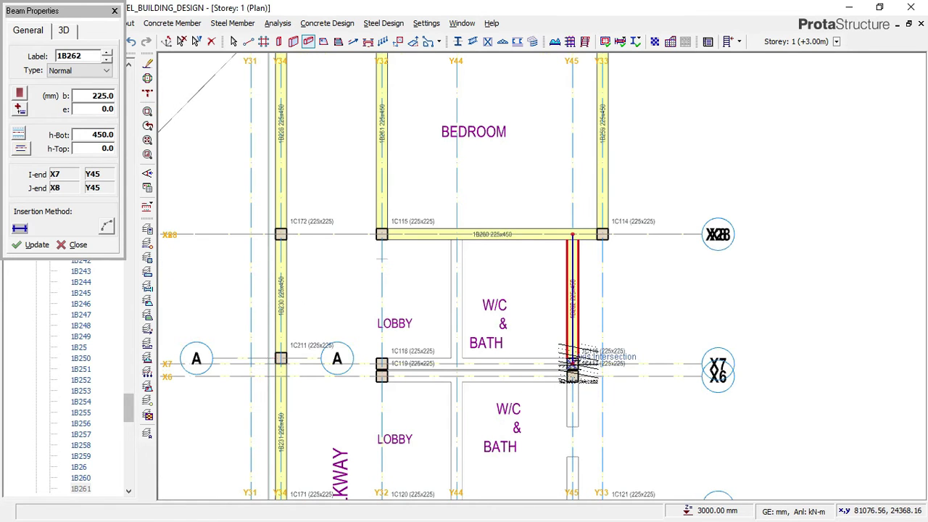
scroll(278, 366, "up", 2)
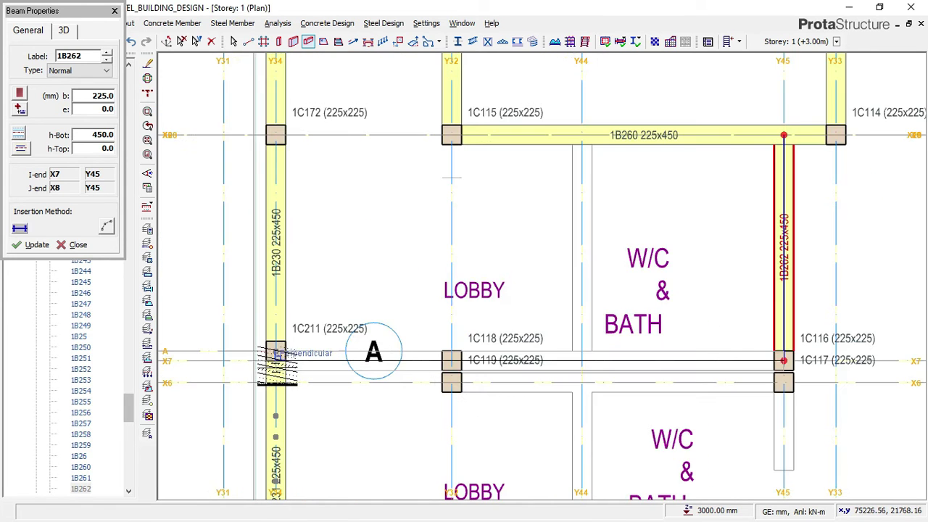
left_click(276, 360)
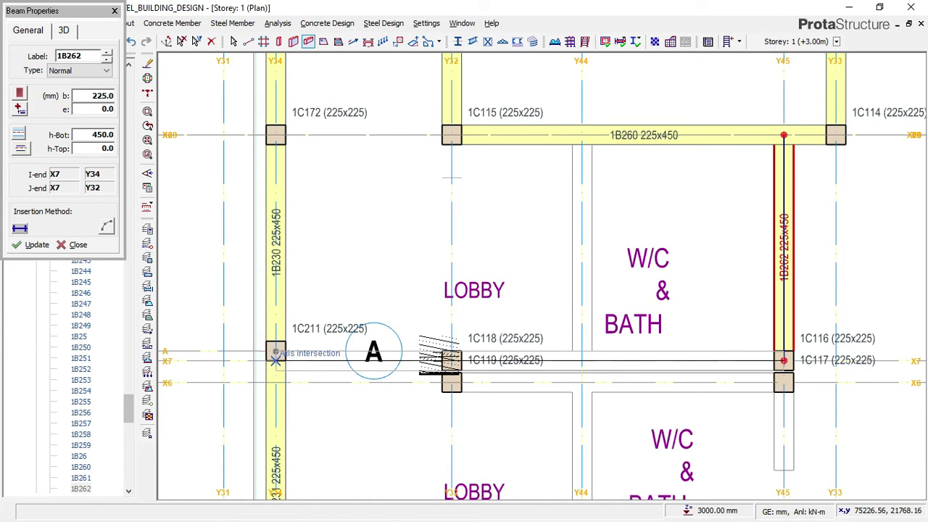
left_click(449, 269)
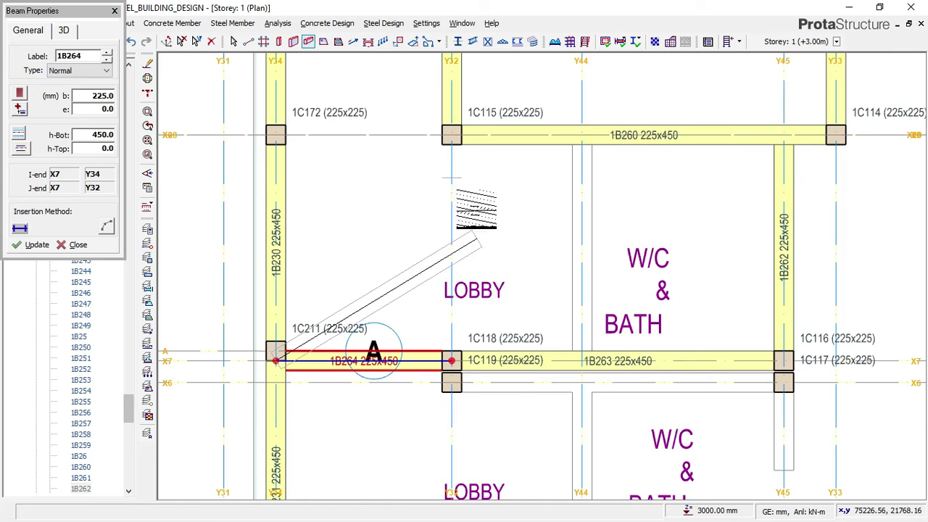
left_click(451, 135)
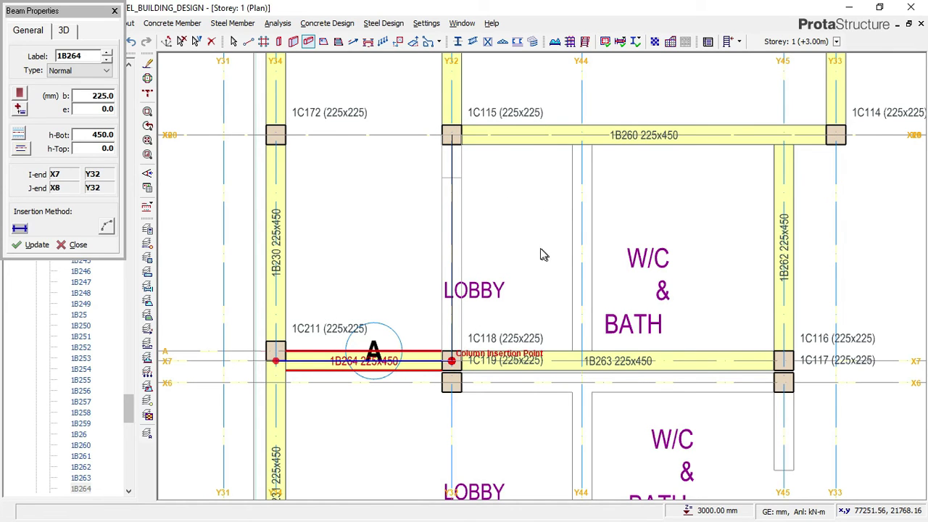
left_click(506, 189)
Step: Place 225x450 beams along axis X6 from the column at Y45 across the walkway to Y34
scroll(546, 189, "down", 4)
scroll(609, 259, "up", 3)
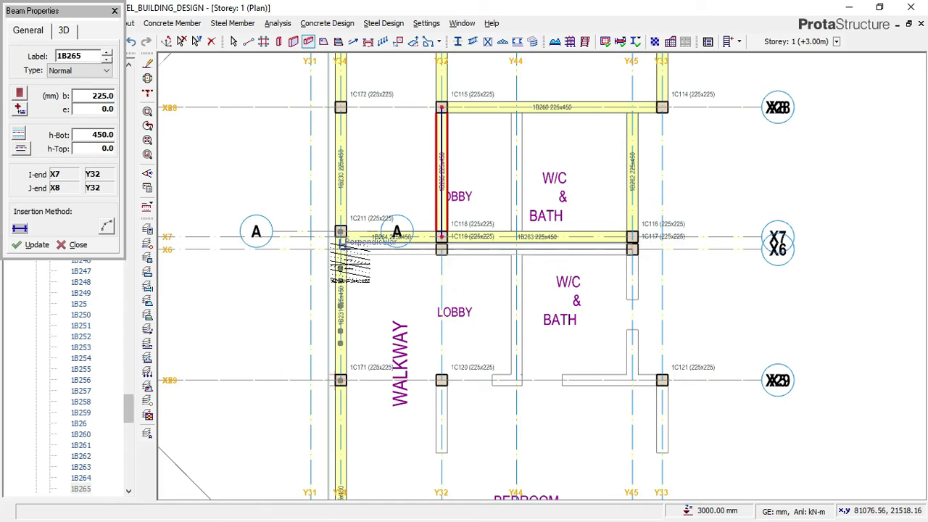
scroll(342, 243, "up", 2)
left_click(336, 242)
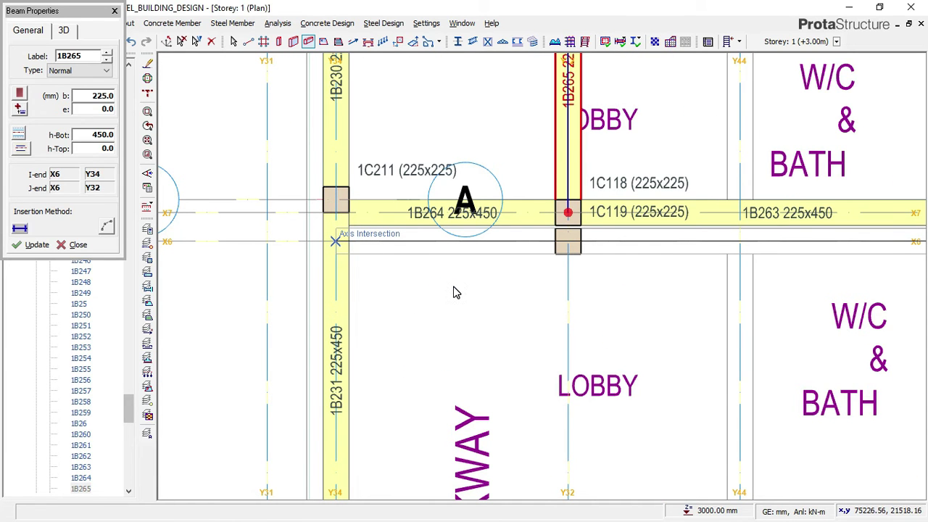
Step: Place a 225x450 beam along axis Y45 from the column at X6 to X5
scroll(466, 275, "down", 5)
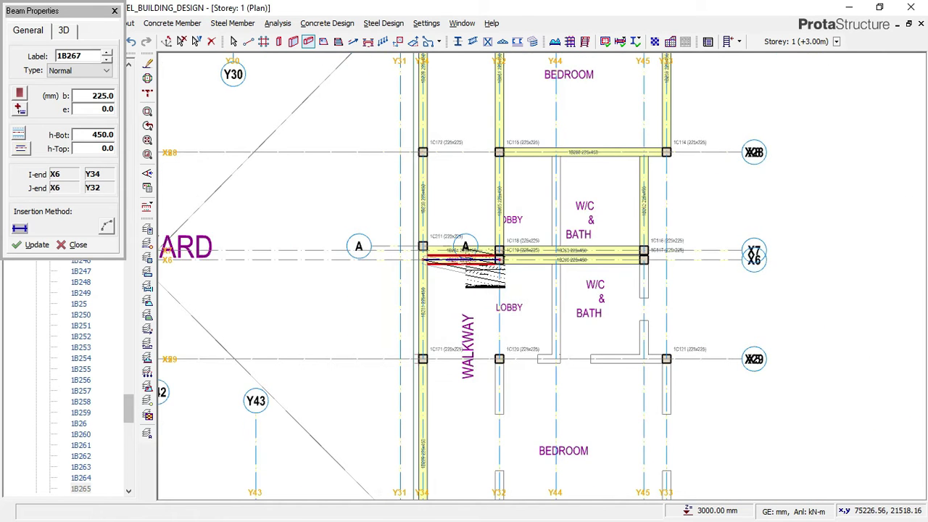
middle_click_drag(535, 187, 543, 262)
middle_click_drag(512, 363, 510, 283)
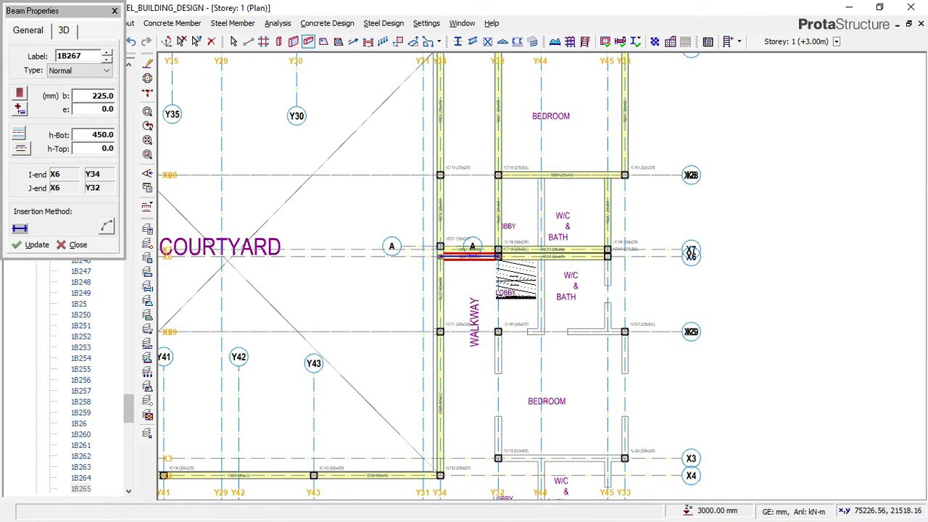
scroll(598, 265, "up", 2)
left_click(592, 198)
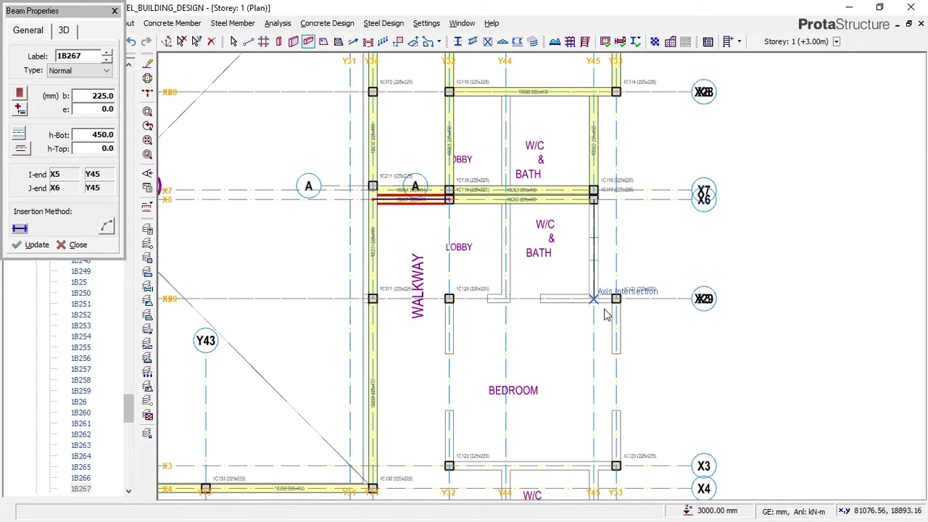
left_click(605, 312)
left_click(593, 296)
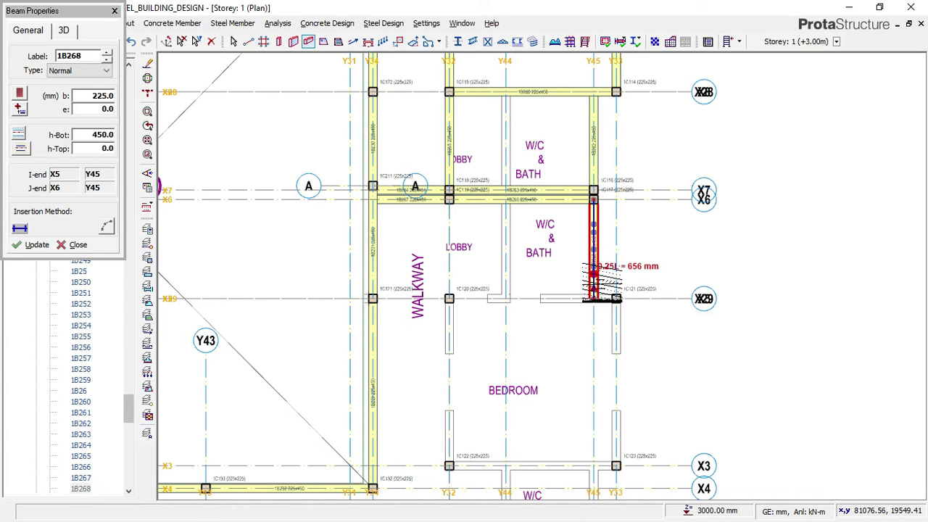
Step: Remove the cantilever free-end marking from the Y45 beam between X5 and X6
scroll(594, 286, "up", 2)
right_click(625, 293)
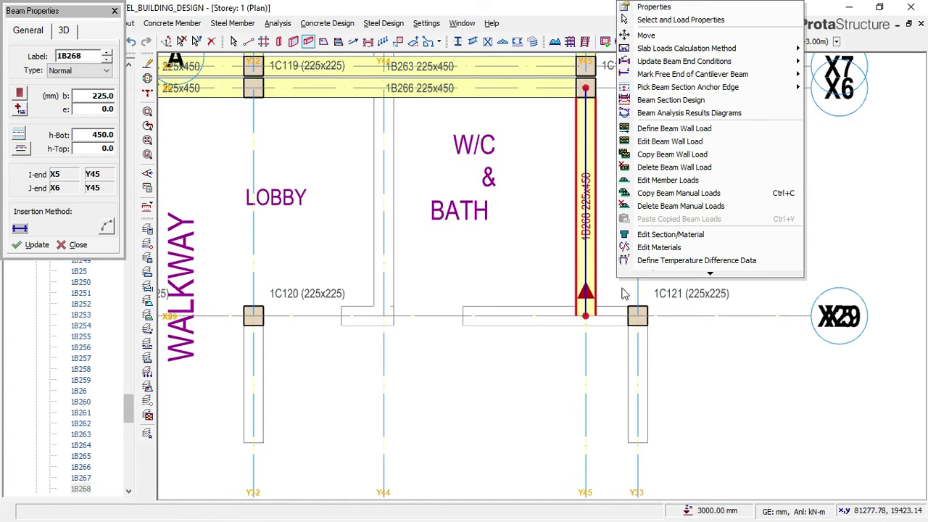
mouse_move(723, 86)
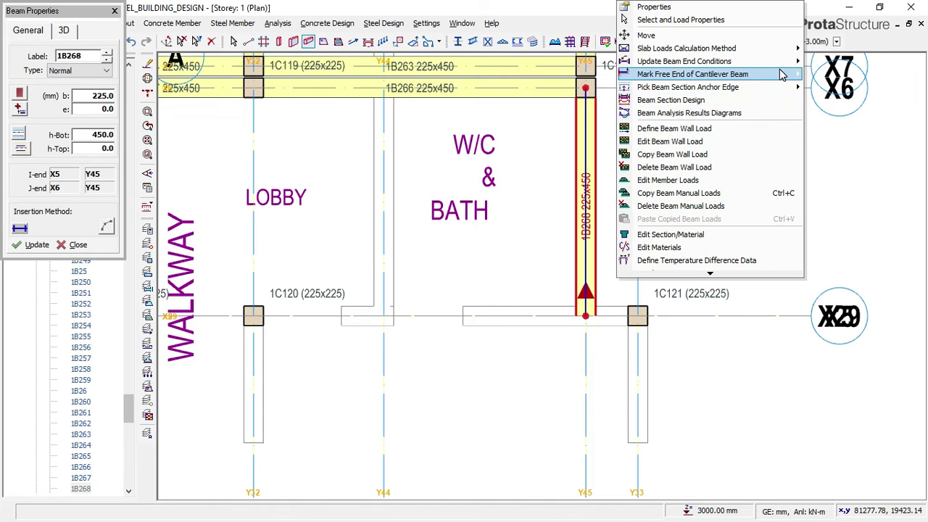
mouse_move(782, 74)
left_click(853, 76)
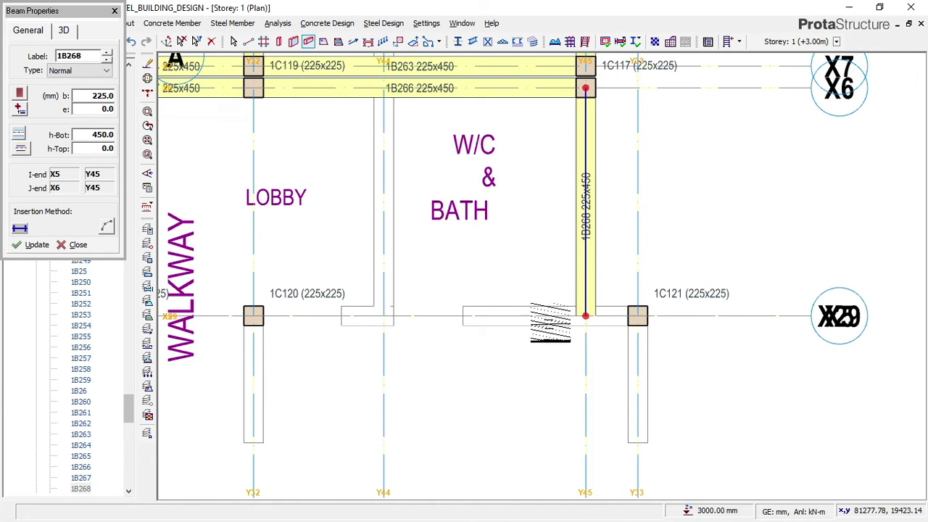
Step: Place a 225x450 beam along axis X5 between the columns at Y33 and Y32
left_click(636, 315)
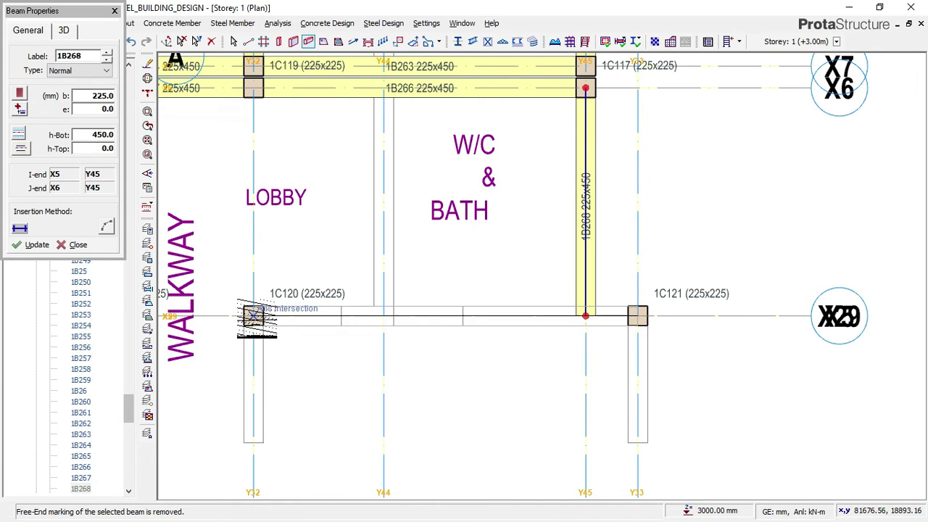
left_click(253, 315)
left_click(578, 316)
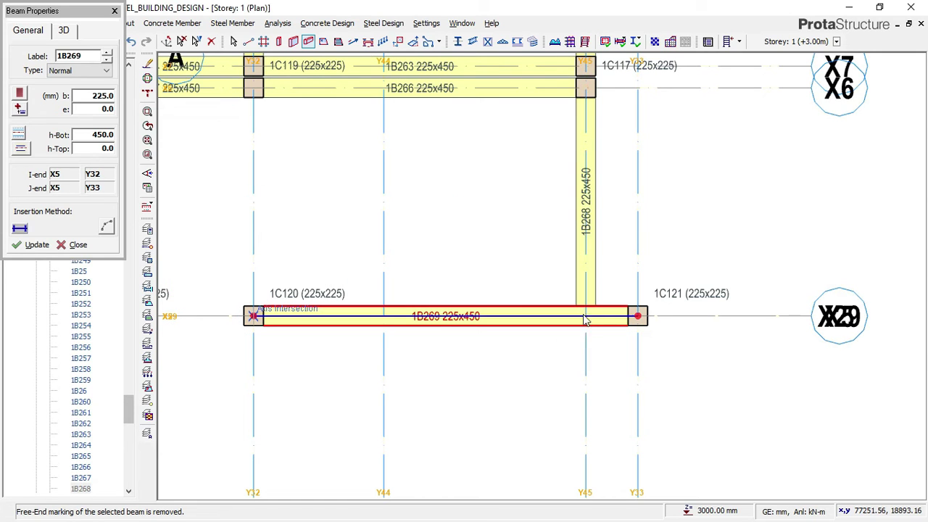
Step: Place 225x450 beams along axis Y32 from the column at X6 through X5, X3 and X2 to X1
scroll(656, 322, "down", 4)
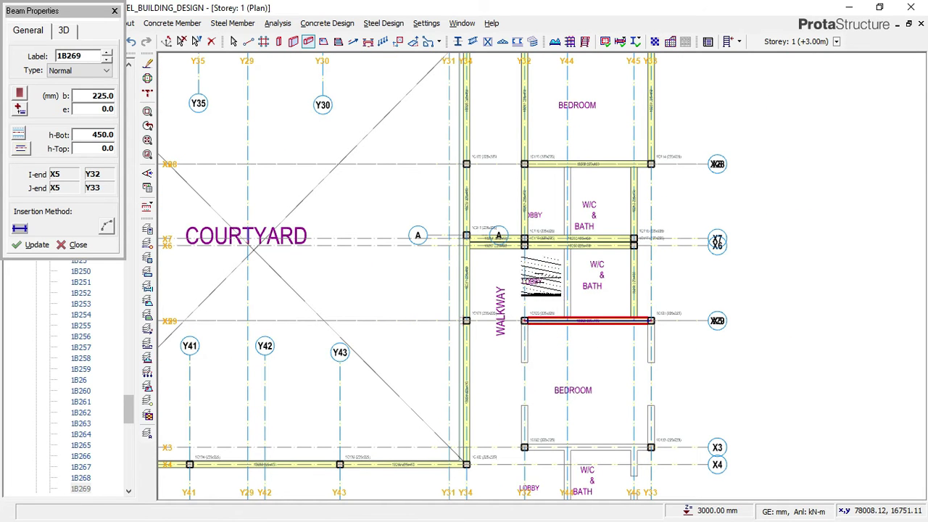
scroll(554, 253, "up", 1)
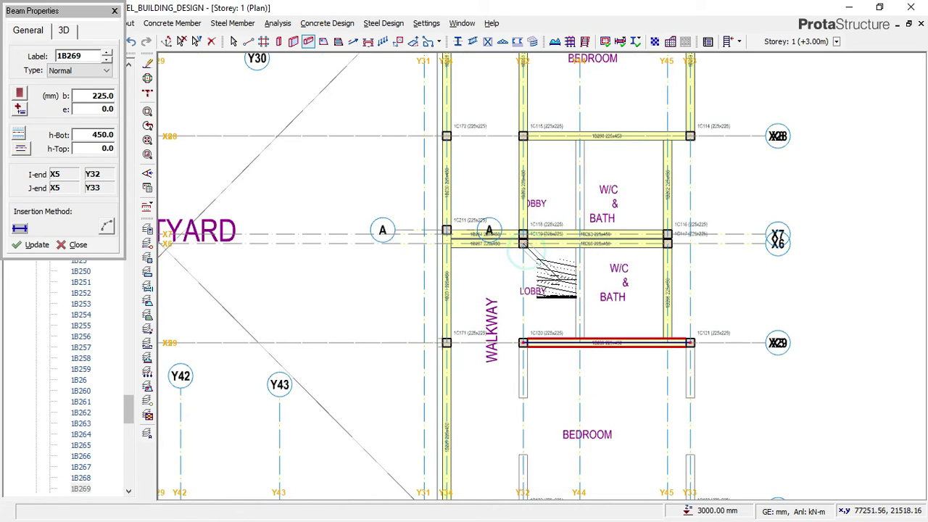
scroll(555, 252, "down", 1)
scroll(556, 277, "down", 1)
middle_click_drag(530, 389, 527, 278)
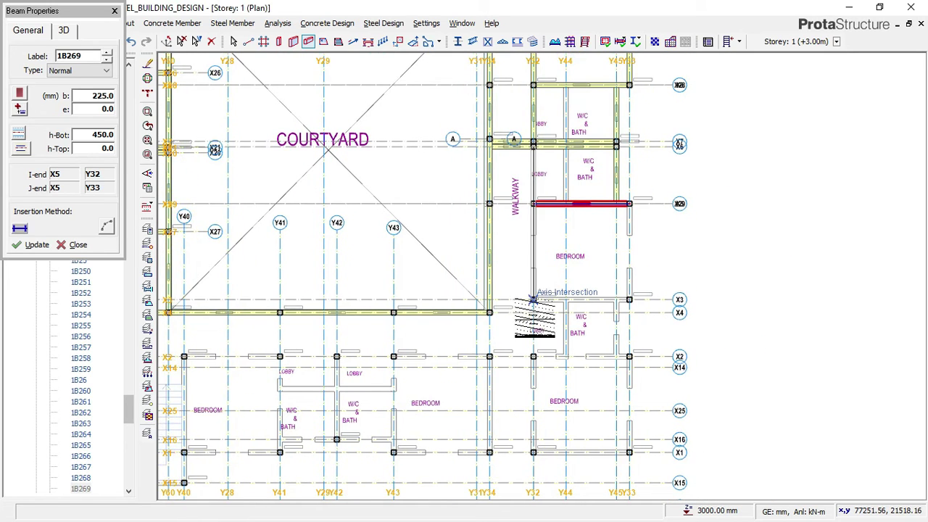
scroll(534, 313, "up", 2)
middle_click_drag(532, 310, 517, 205)
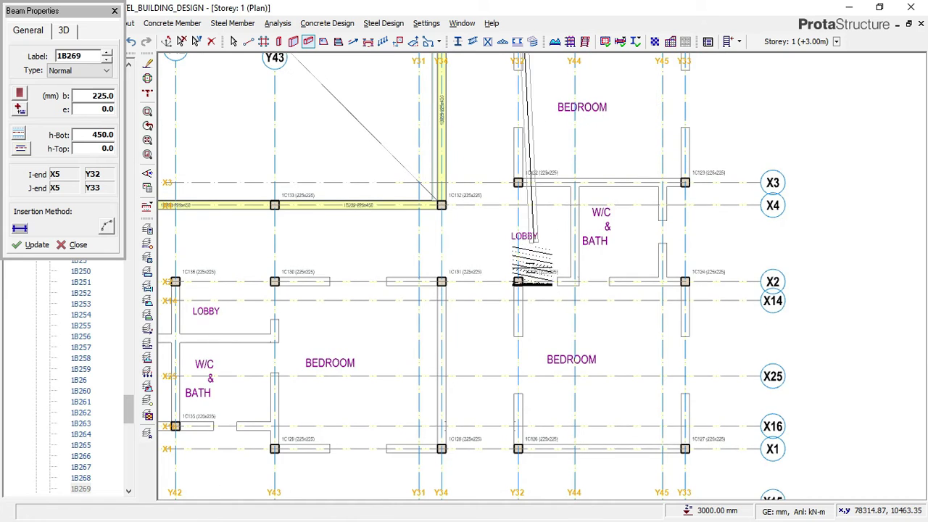
scroll(517, 283, "down", 2)
scroll(526, 319, "up", 2)
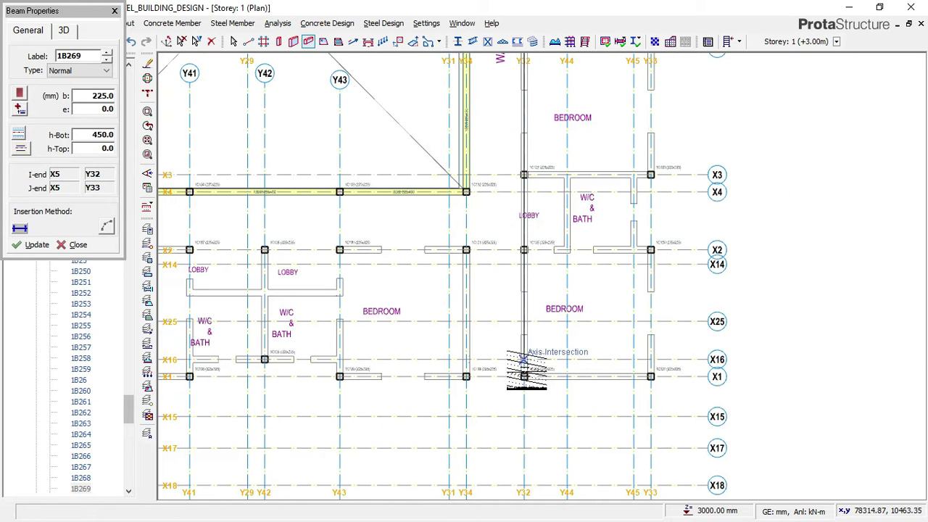
scroll(524, 379, "up", 1)
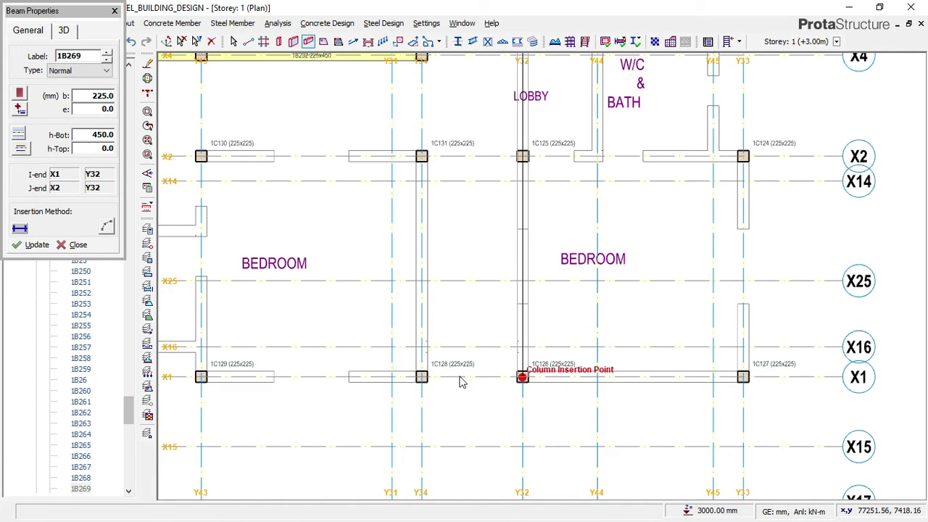
left_click(523, 323)
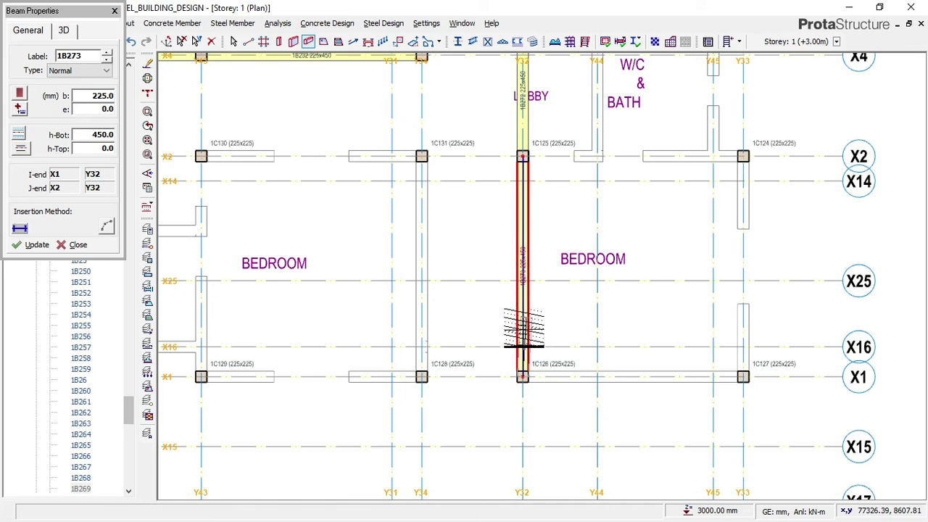
Step: Place 225x450 beams along axis X1 from Y33 to Y43, and along Y43 from X1 to X4
left_click(743, 376)
left_click(202, 376)
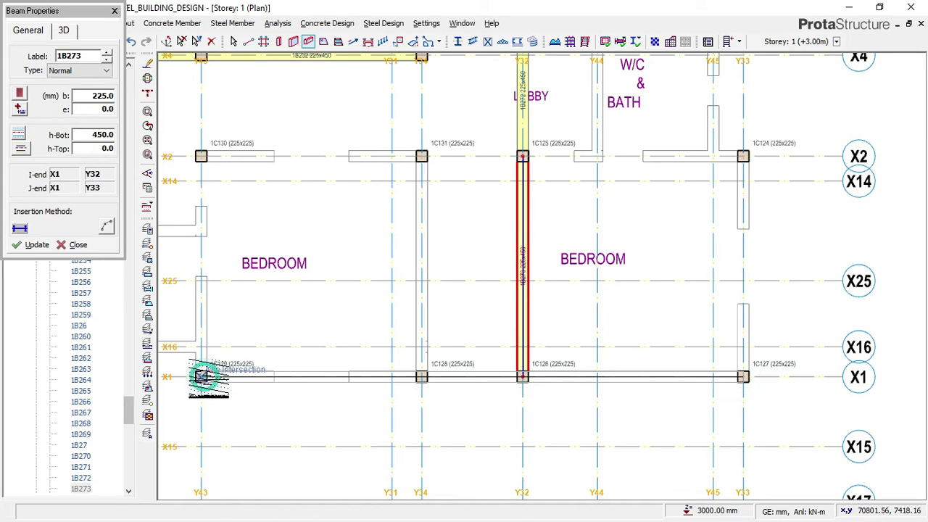
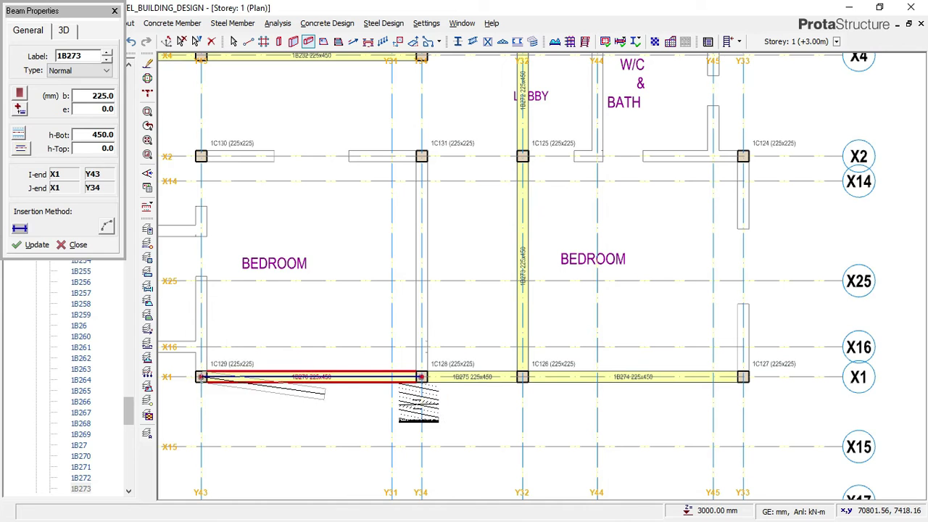
scroll(418, 404, "down", 1)
left_click(254, 139)
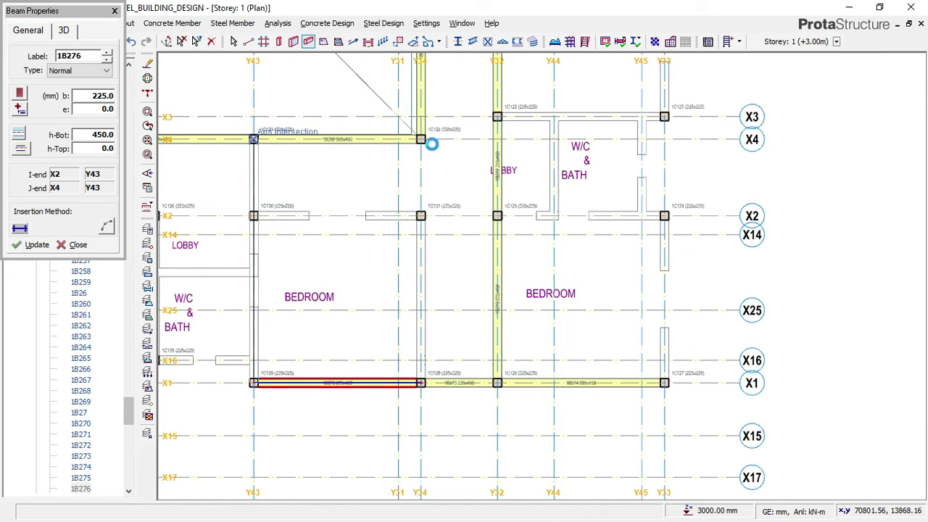
Step: Place 225x450 beams along axis Y34 from X4 to X1, and along X2 from Y43 to Y34
left_click(420, 139)
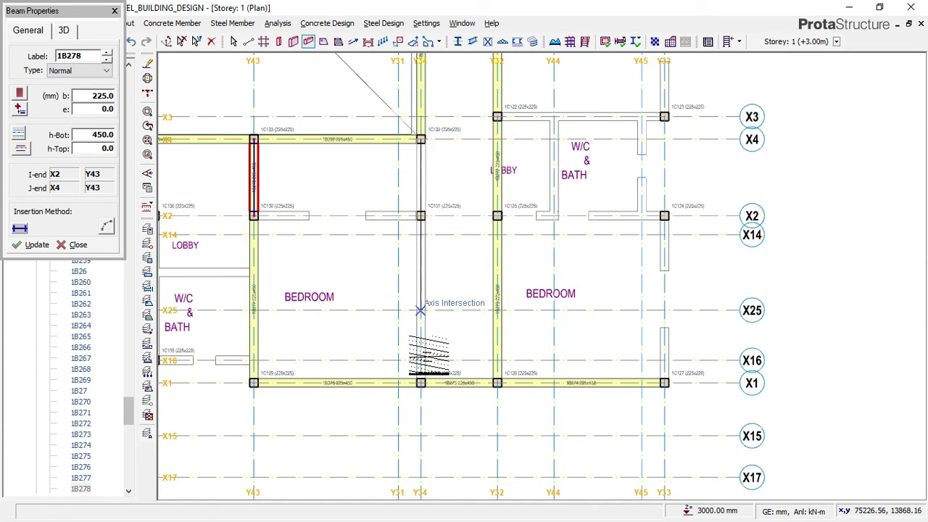
left_click(420, 382)
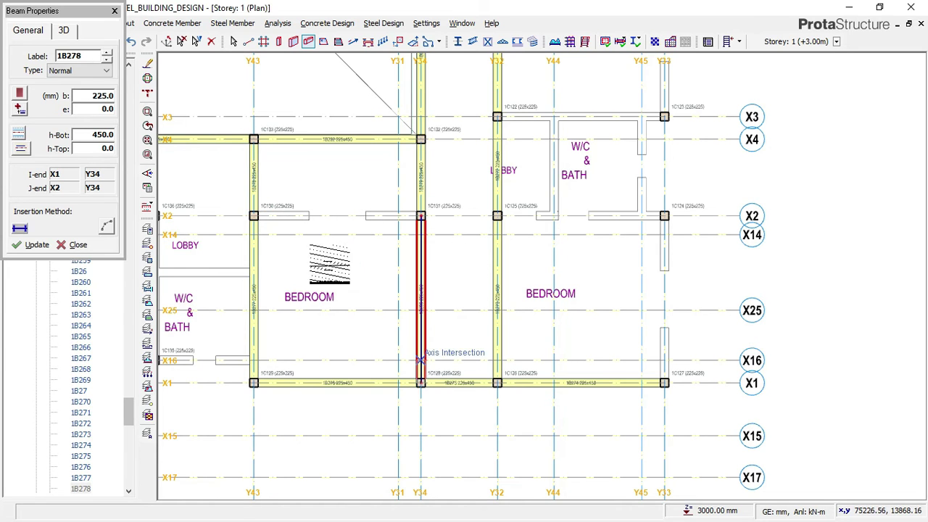
left_click(254, 216)
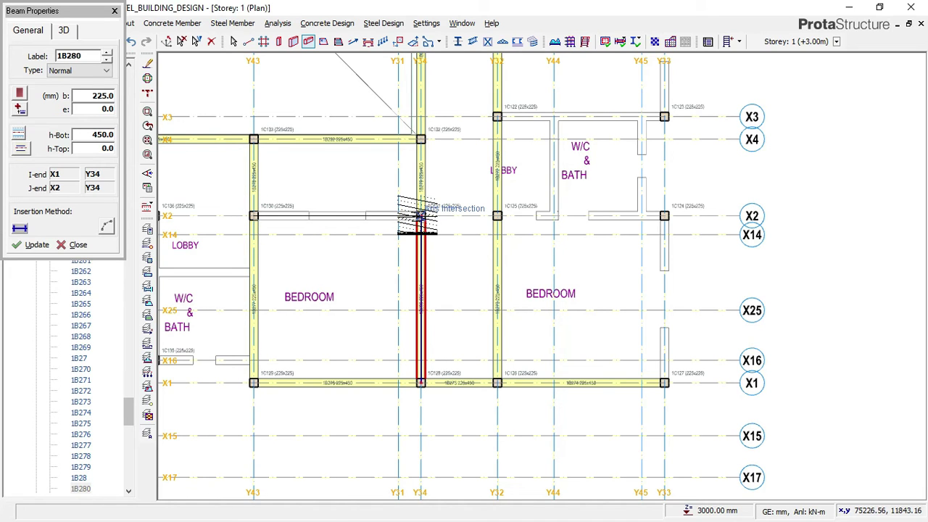
left_click(420, 216)
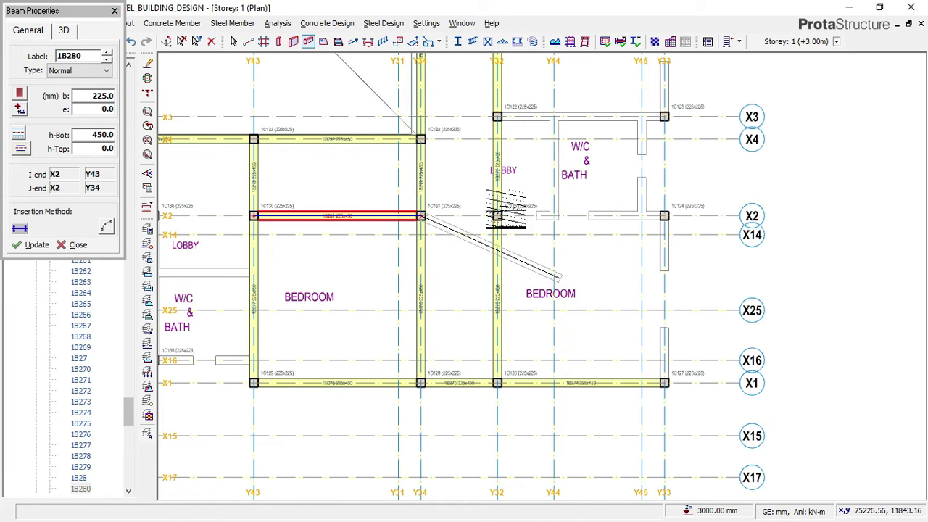
Step: Place a 225x450 beam along axis X4 from Y34 to Y32, and another along X3 from Y32 to Y33
left_click(420, 138)
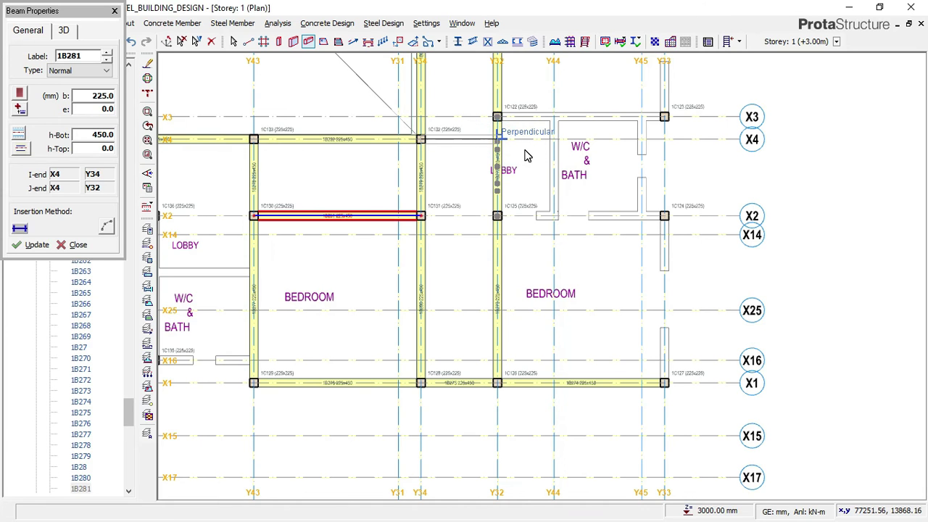
left_click(500, 140)
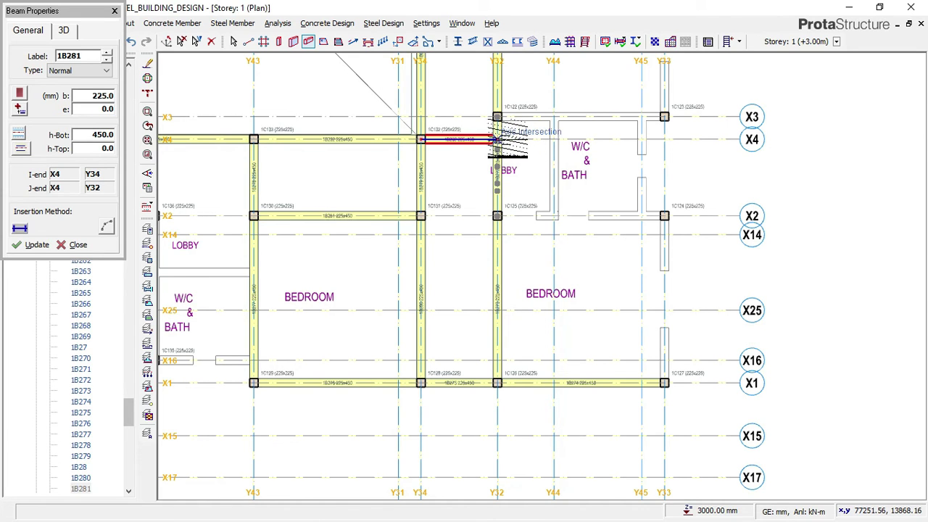
scroll(499, 142, "up", 2)
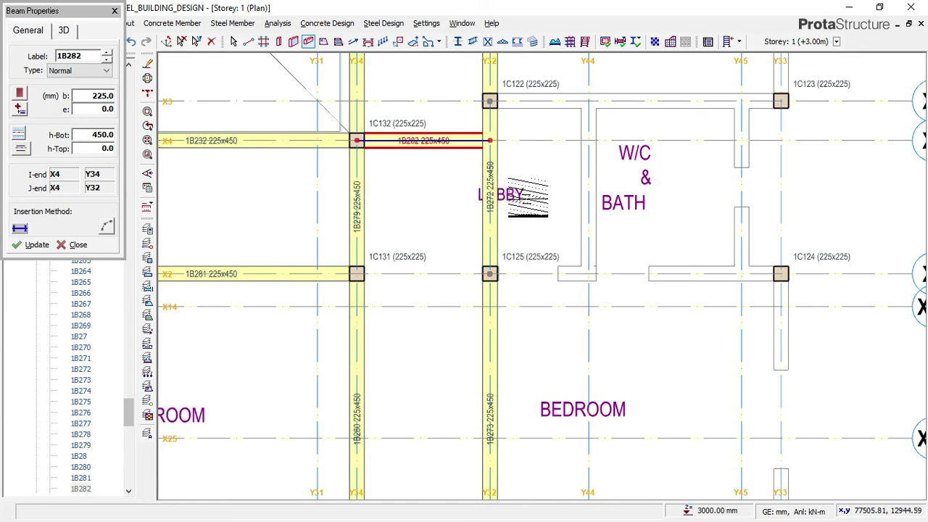
scroll(471, 210, "down", 2)
scroll(507, 124, "up", 1)
left_click(442, 160)
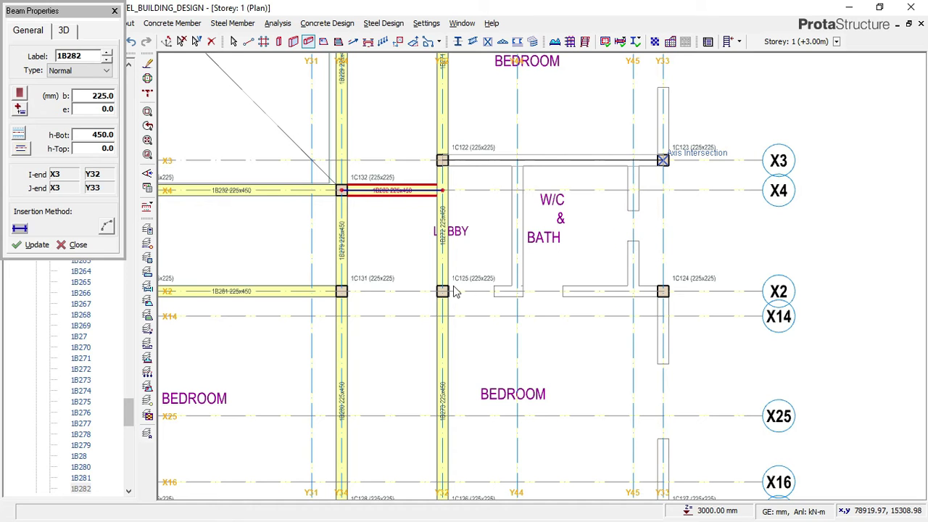
left_click(663, 159)
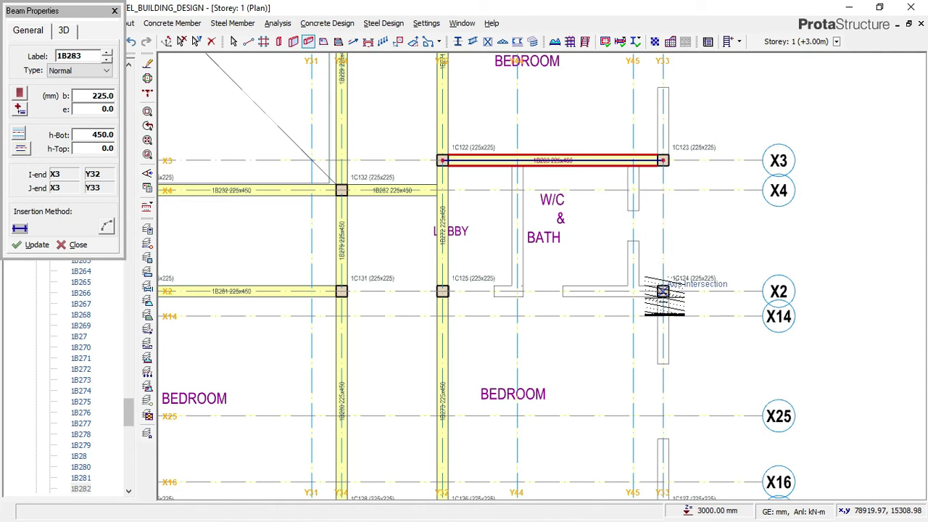
Step: Close the bath and lobby below X3 with 225x450 beams along X2 from Y32 to Y33 and along Y45 from X3 to X2
left_click(442, 290)
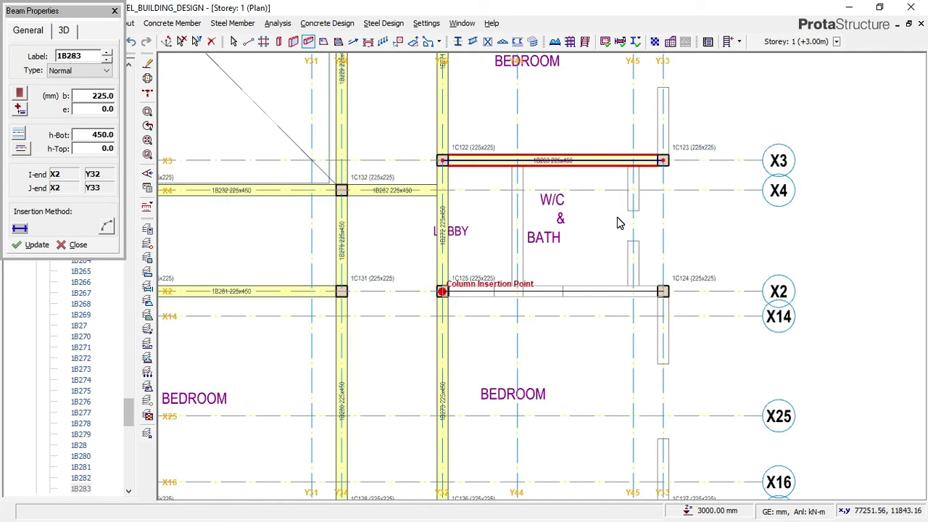
left_click(662, 290)
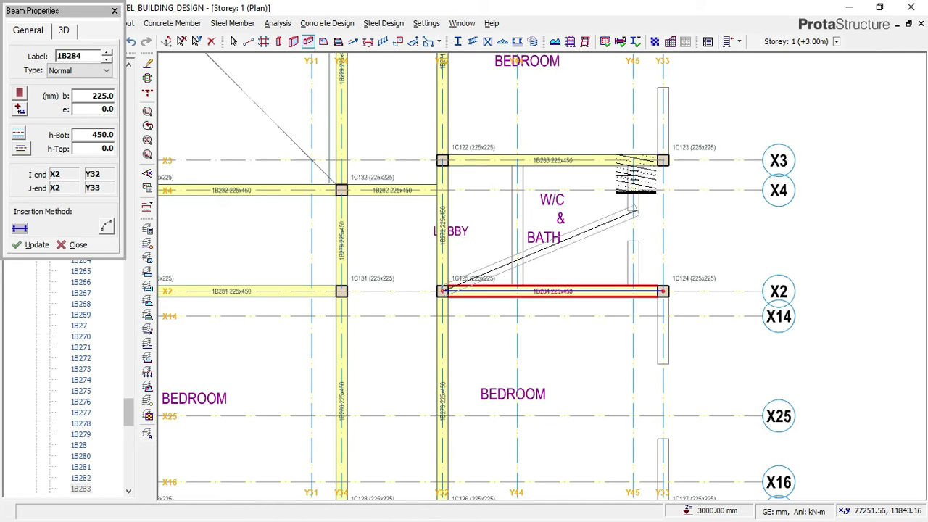
left_click(633, 159)
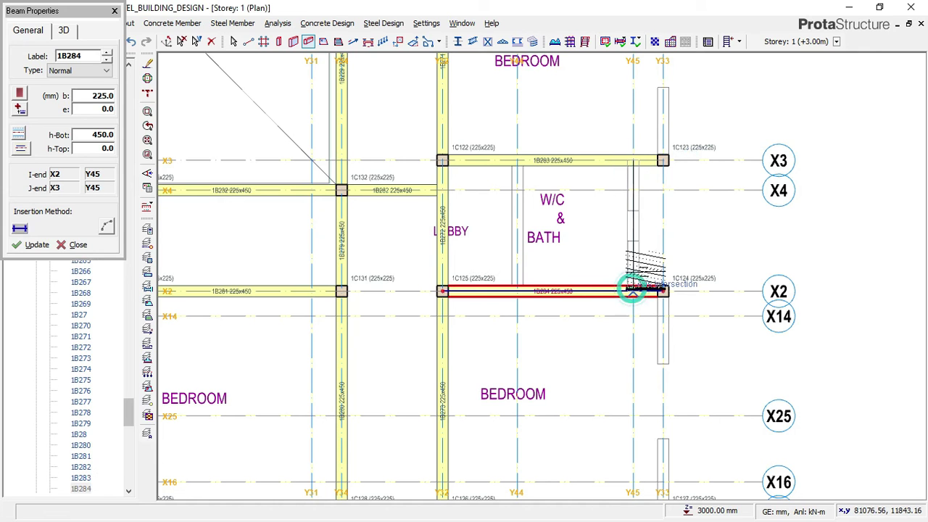
left_click(655, 238)
Step: Place a 225x450 beam along axis Y33 from the column at X2 to the column at X1
scroll(655, 250, "down", 3)
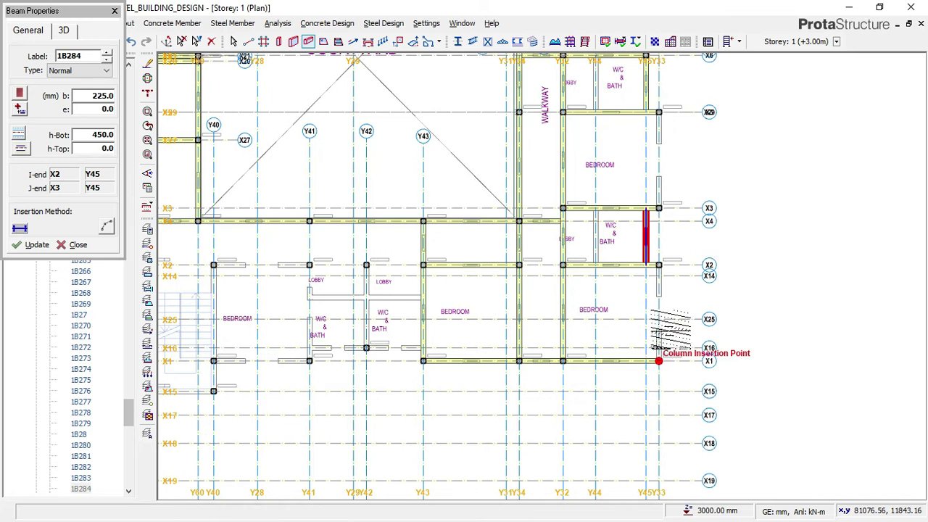
scroll(658, 360, "up", 3)
left_click(654, 209)
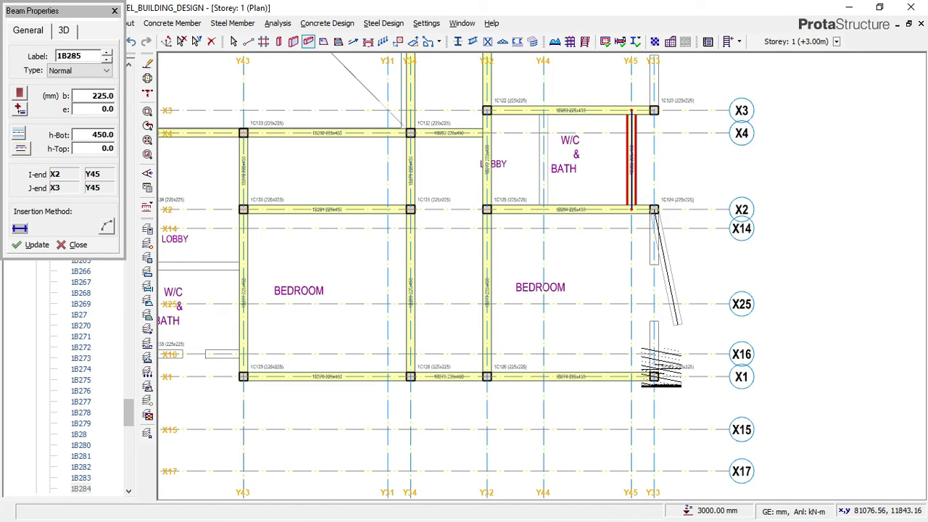
left_click(654, 376)
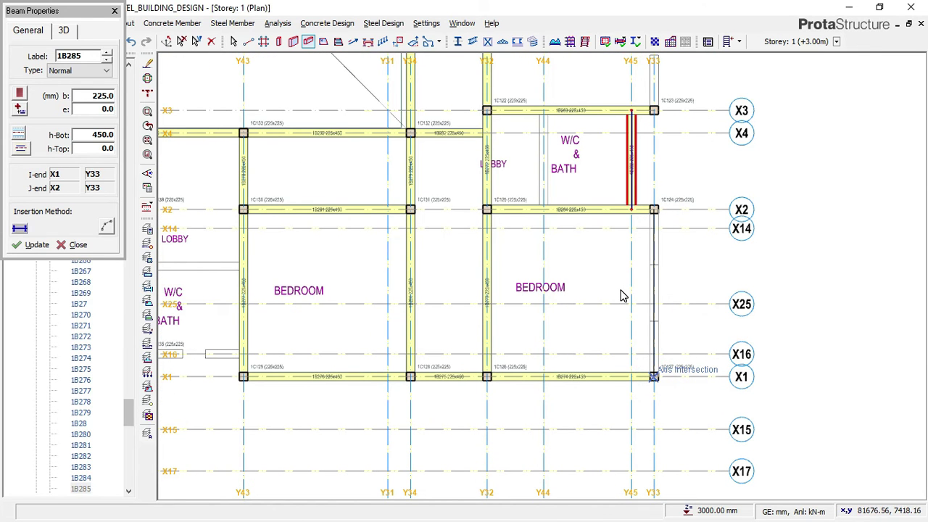
left_click(645, 366)
Step: Place a 225x450 beam along axis Y33 on the outer side of the bedroom between X5 and X3
scroll(652, 373, "down", 2)
middle_click_drag(642, 285, 615, 372)
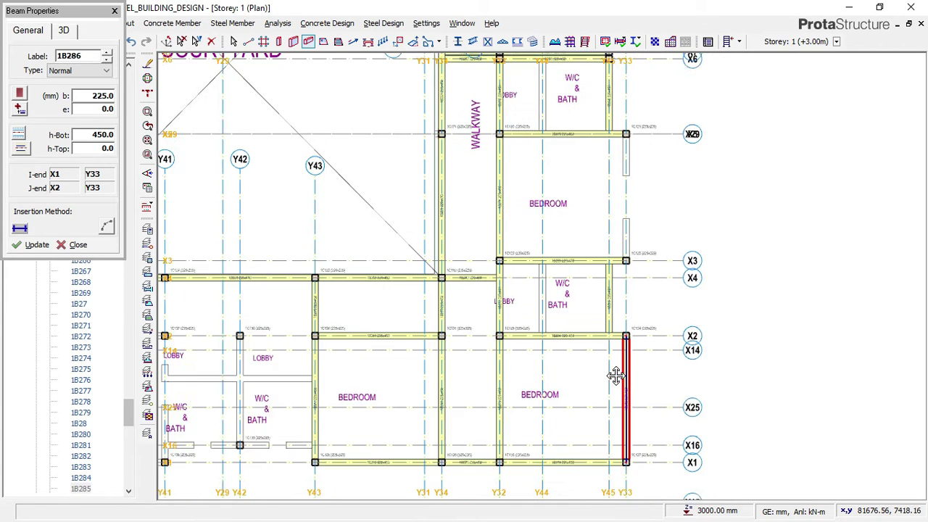
scroll(593, 194, "up", 2)
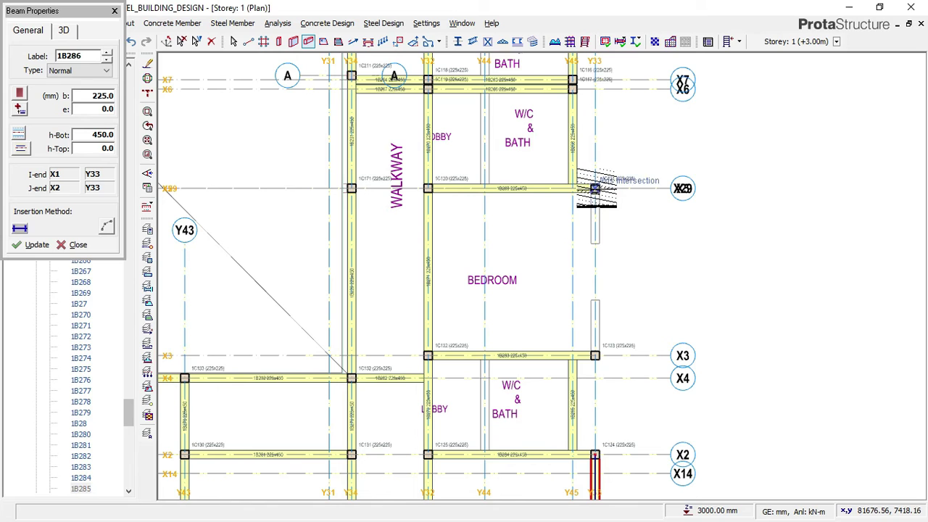
left_click(594, 188)
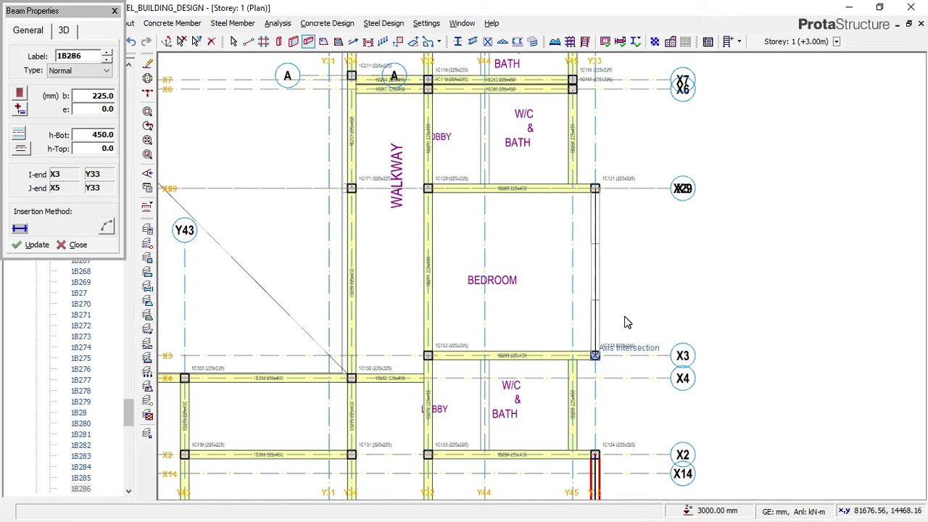
left_click(630, 319)
scroll(645, 309, "down", 2)
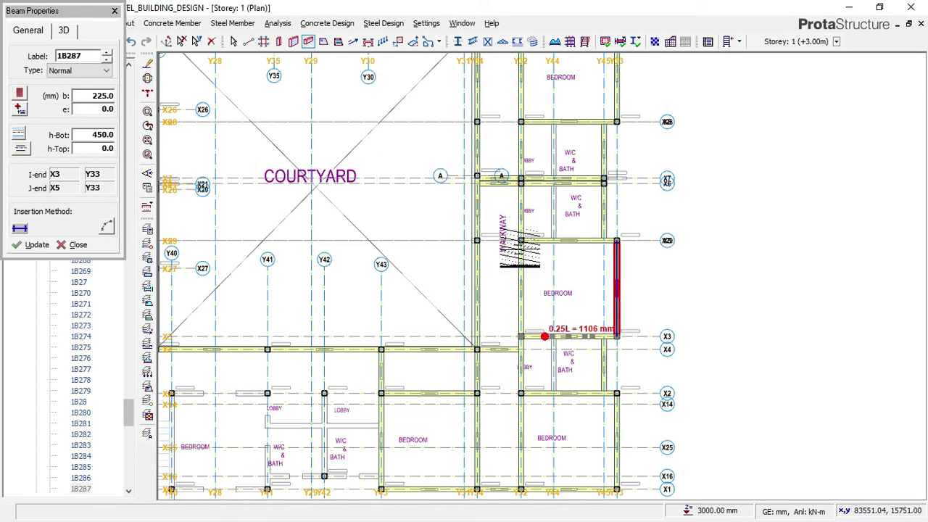
scroll(648, 268, "down", 1)
scroll(649, 268, "down", 1)
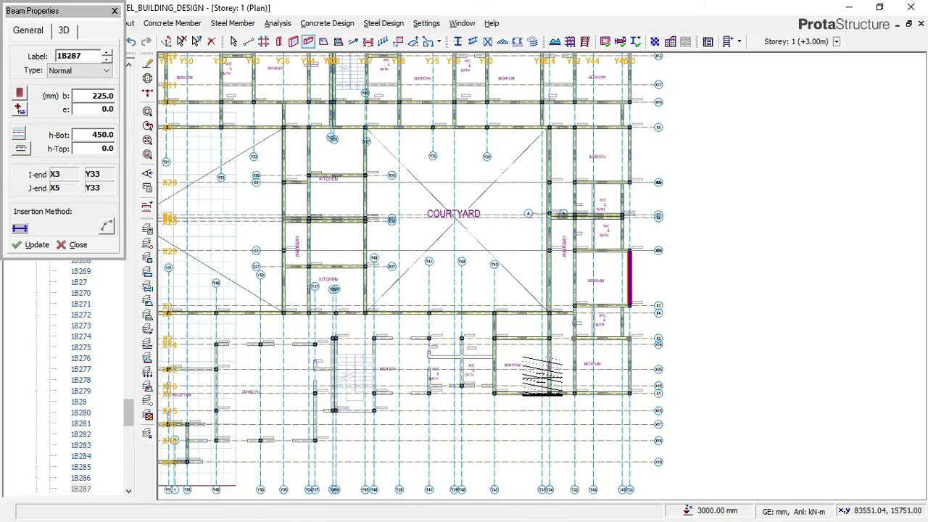
Step: Place 225x450 beams along axis X2 from Y38 to Y43, across the staircase, bedroom and lobbies
scroll(600, 243, "up", 2)
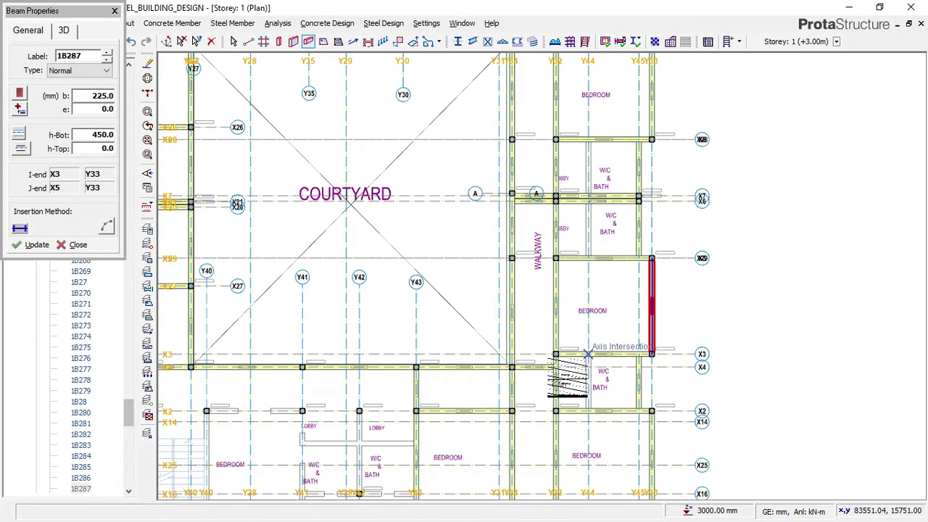
middle_click_drag(580, 308, 620, 235)
middle_click_drag(475, 317, 527, 314)
middle_click_drag(315, 270, 348, 268)
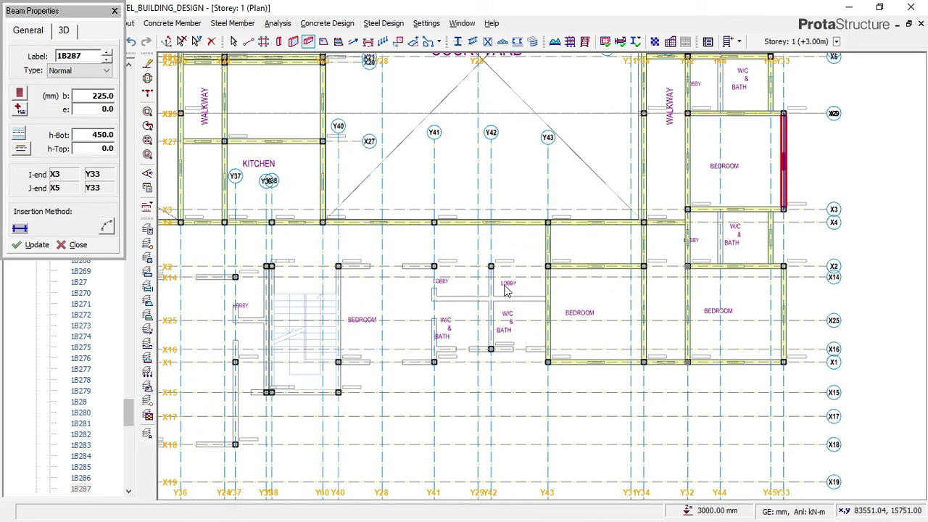
scroll(290, 269, "up", 1)
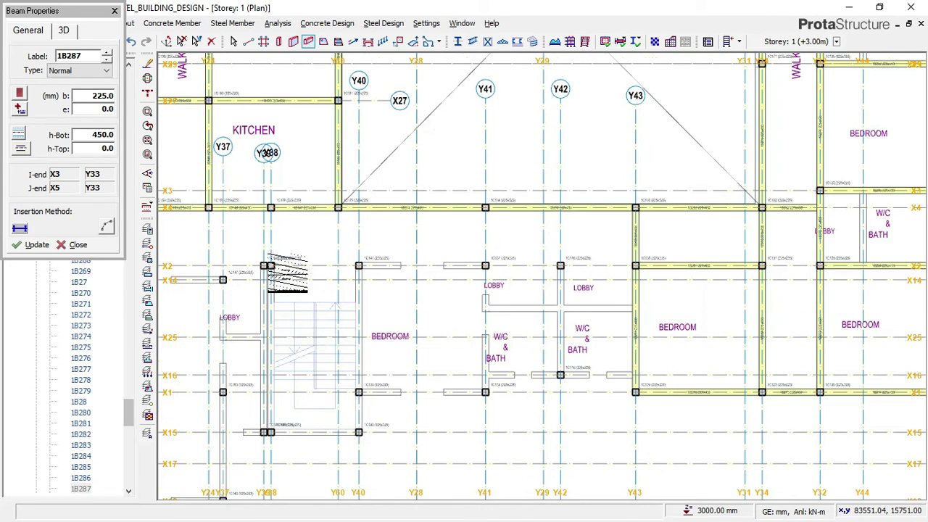
scroll(268, 271, "up", 1)
left_click(269, 267)
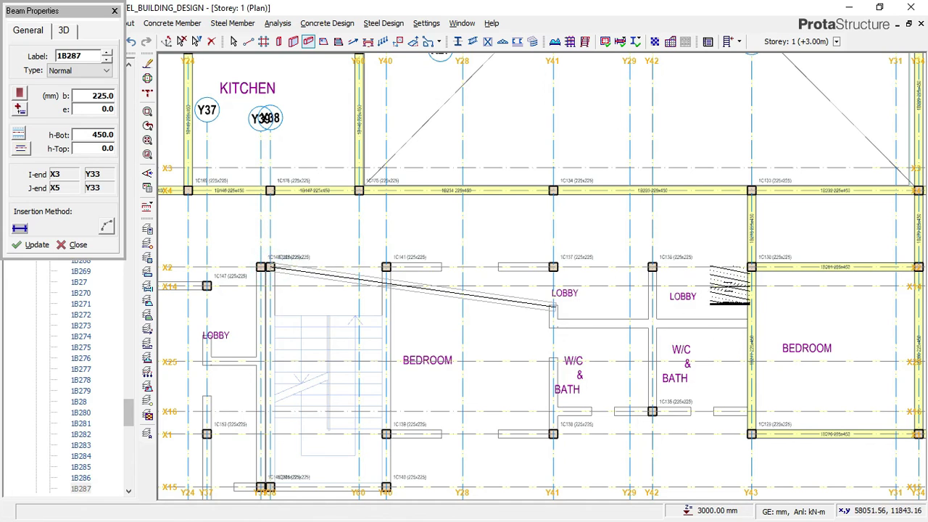
left_click(750, 266)
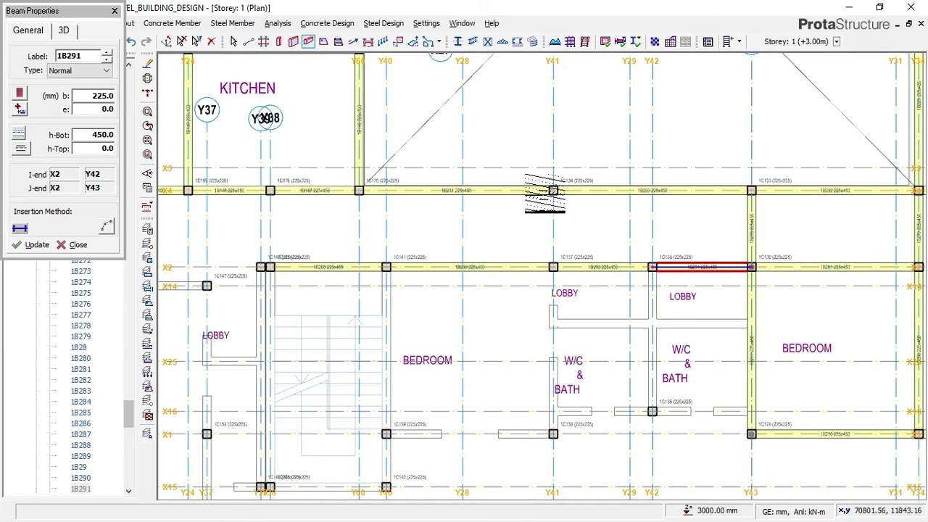
Step: Place 225x450 beams along axis Y41 from X4 to X1 and along X1 from Y41 to Y40 beside the bedroom
left_click(553, 267)
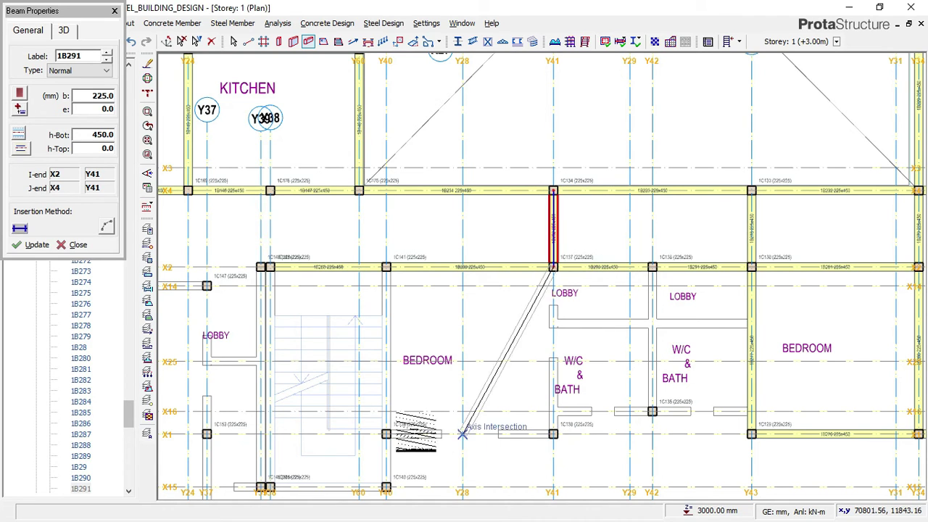
left_click(553, 434)
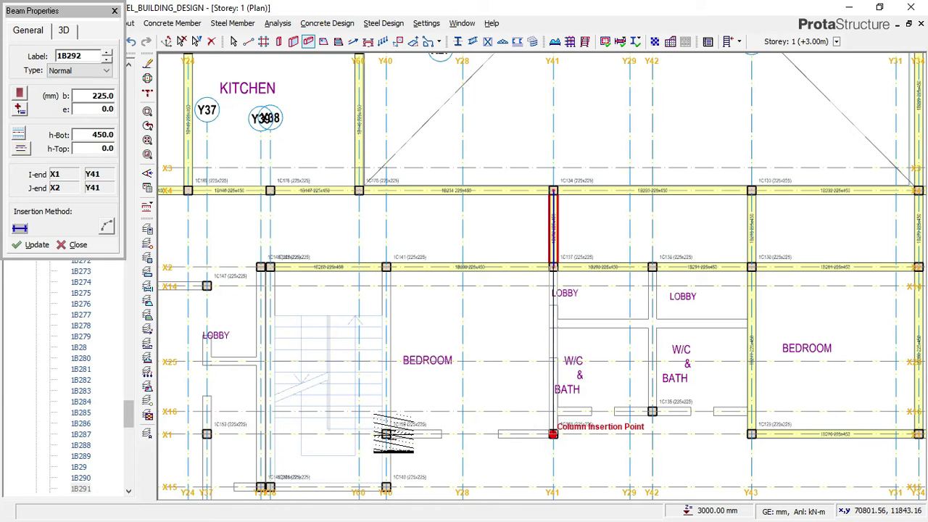
left_click(386, 434)
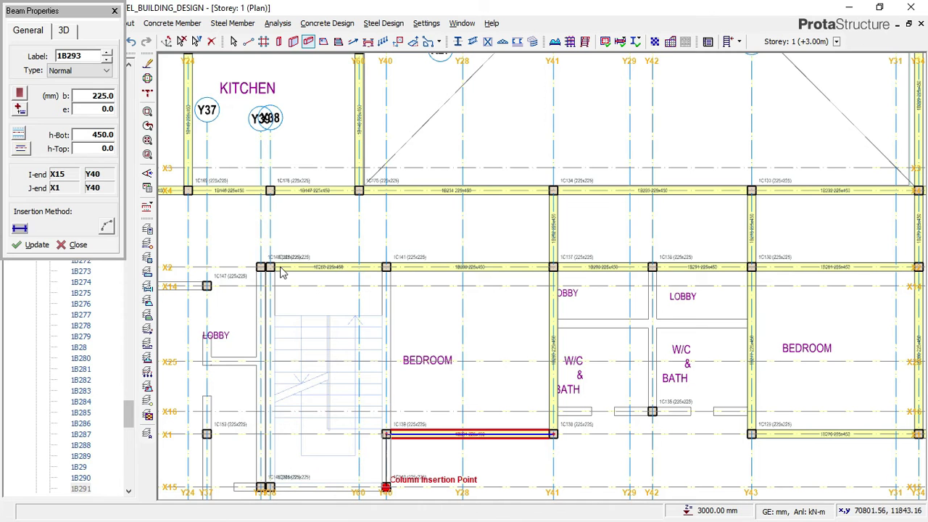
Step: Frame the staircase with 225x450 beams along Y40 from X1 to X15, X15 from Y40 to Y38, and Y38 from X15 to X2
middle_click_drag(346, 379, 398, 278)
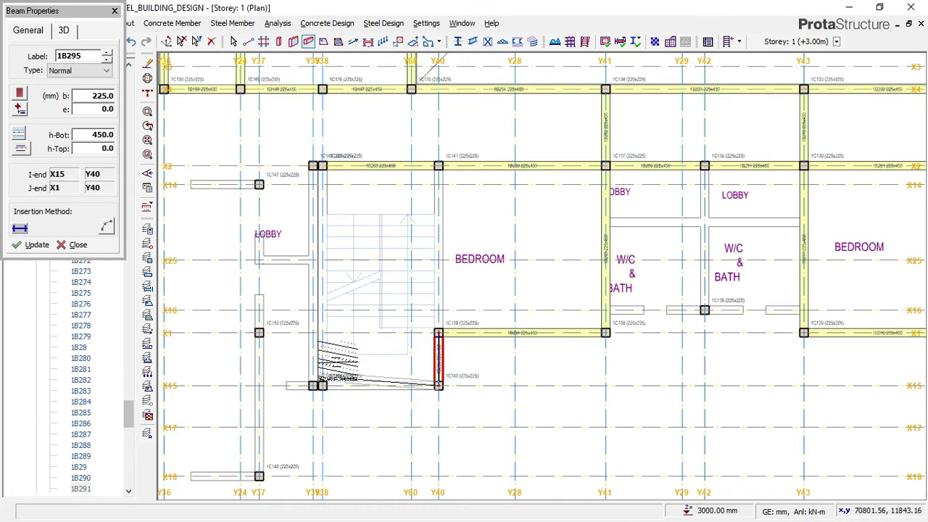
scroll(330, 360, "up", 1)
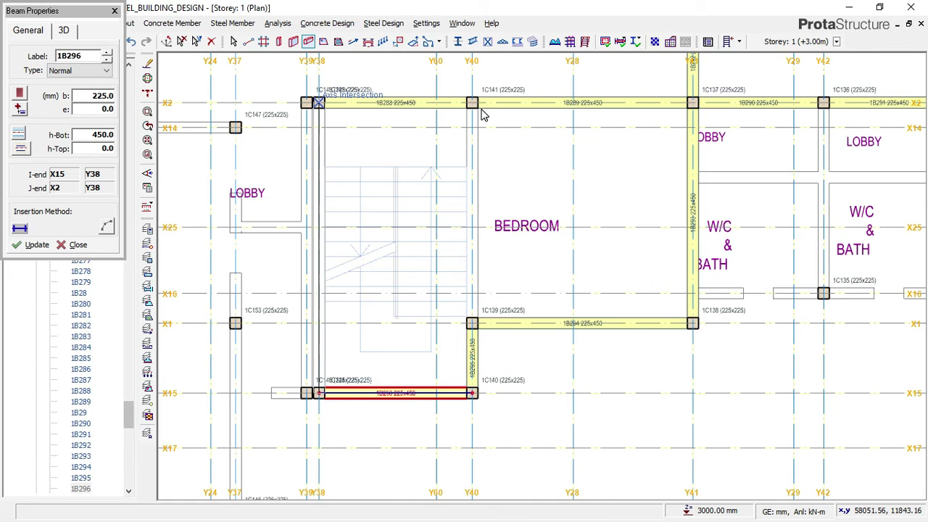
left_click(319, 103)
Step: Place 225x450 beams along axis Y40 from X2 to X1 and along Y39 from X2 to X15 around the staircase
left_click(472, 103)
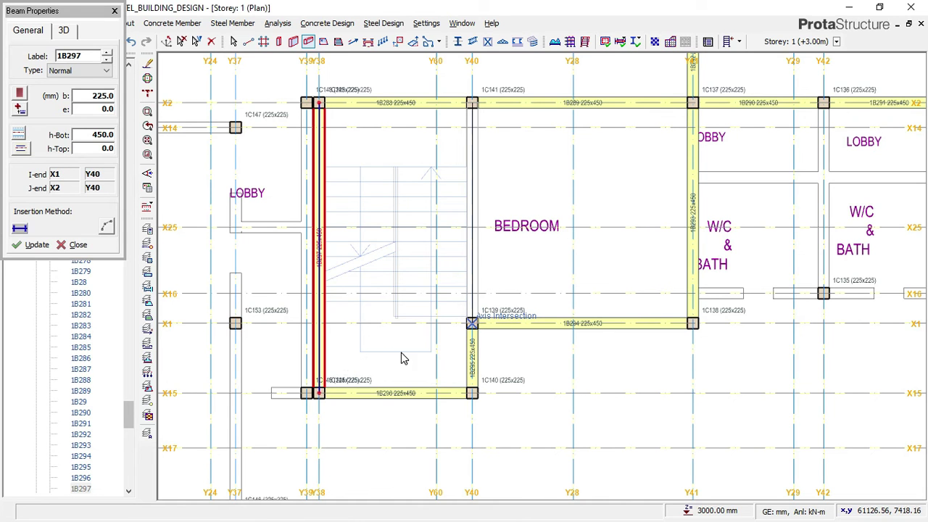
scroll(312, 174, "down", 1)
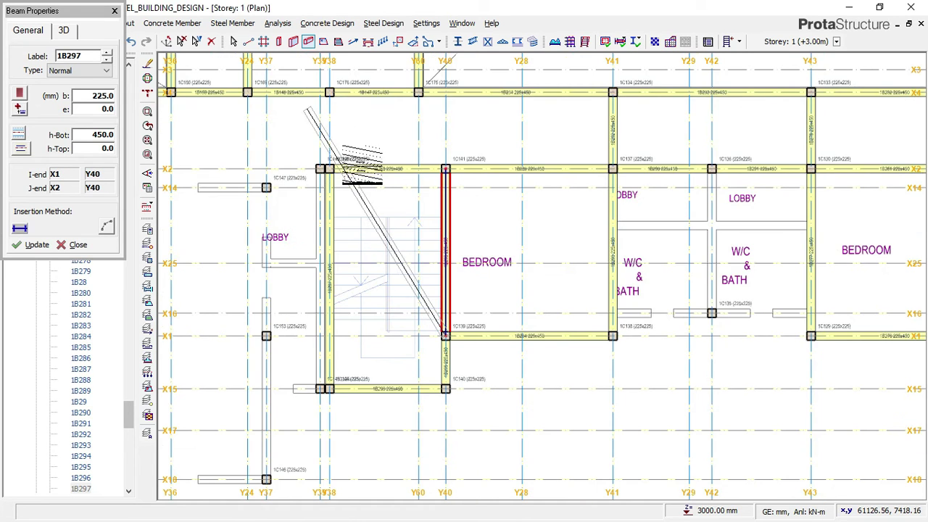
left_click(320, 168)
scroll(321, 389, "up", 1)
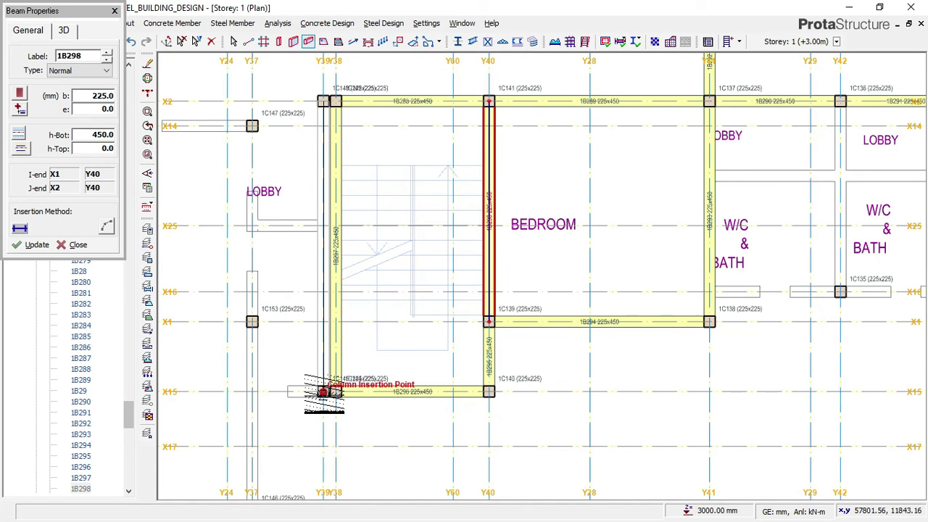
left_click(322, 392)
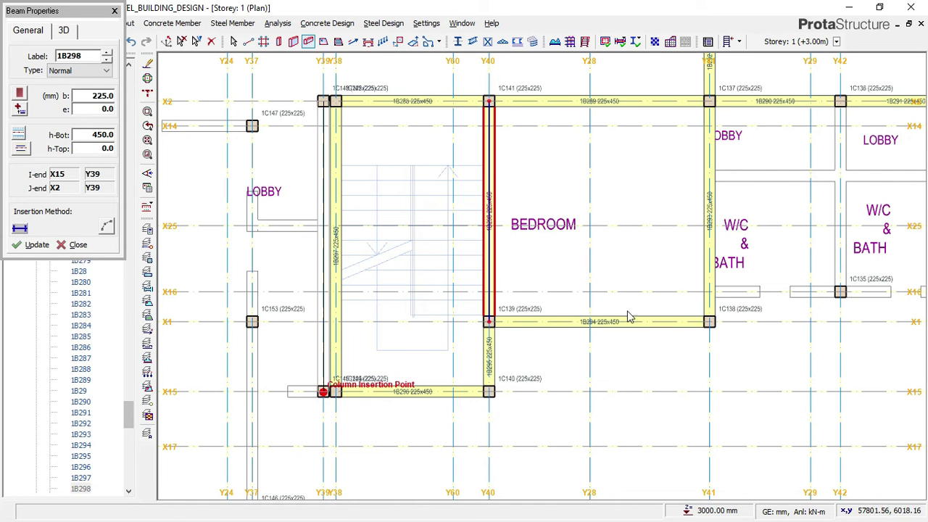
Step: Place 225x450 beams along axis X14 from Y49 to Y39, above the dining hall and lobby
scroll(672, 297, "down", 2)
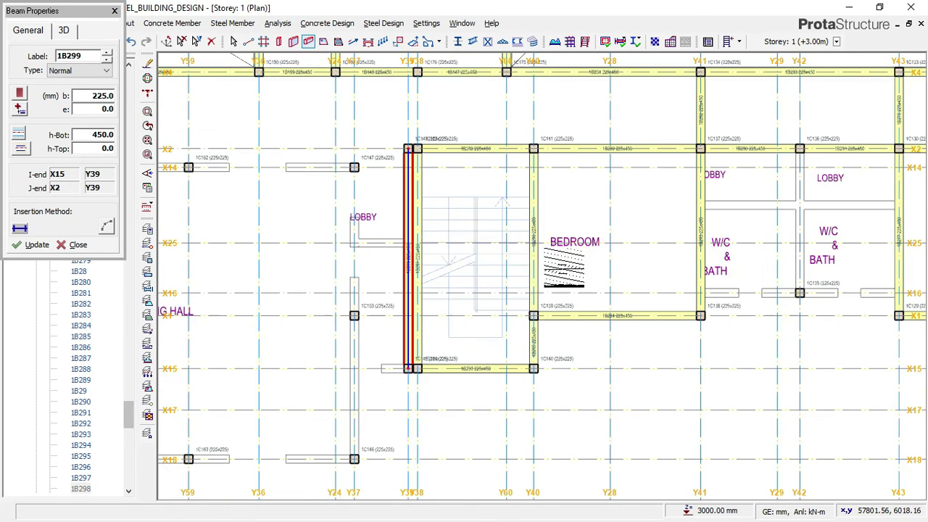
scroll(564, 267, "down", 1)
middle_click_drag(265, 192, 334, 192)
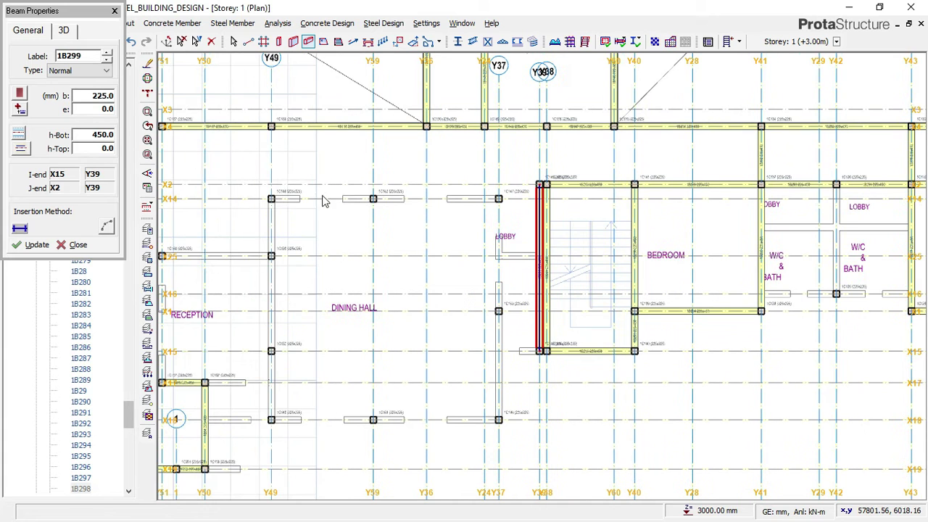
scroll(251, 195, "up", 1)
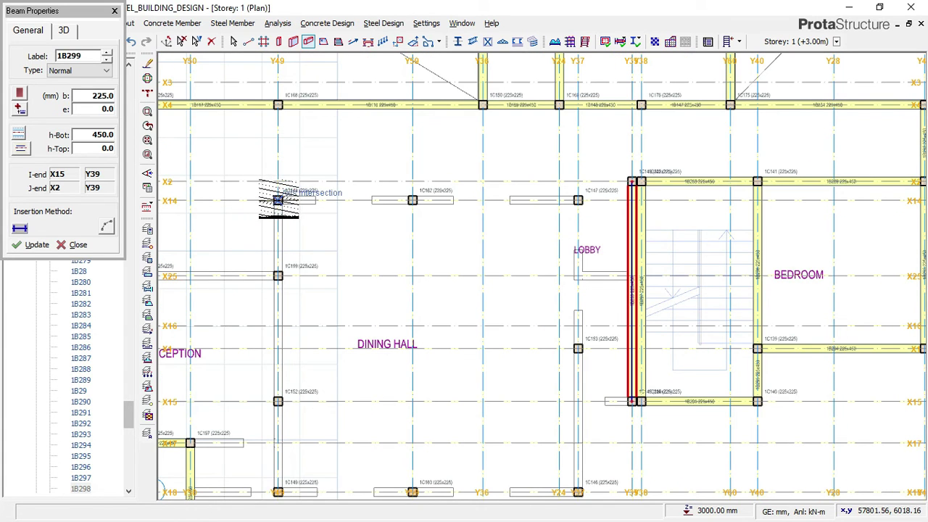
left_click(278, 199)
scroll(631, 202, "up", 1)
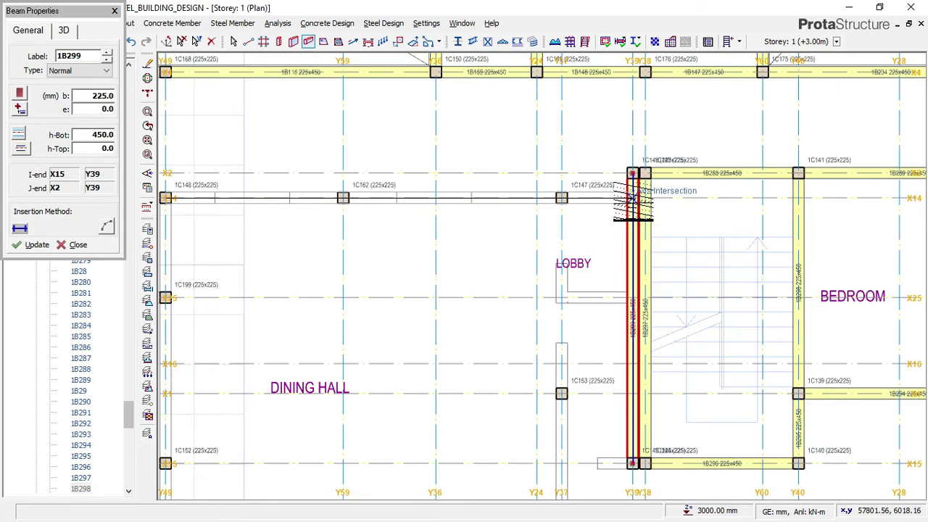
scroll(632, 198, "up", 1)
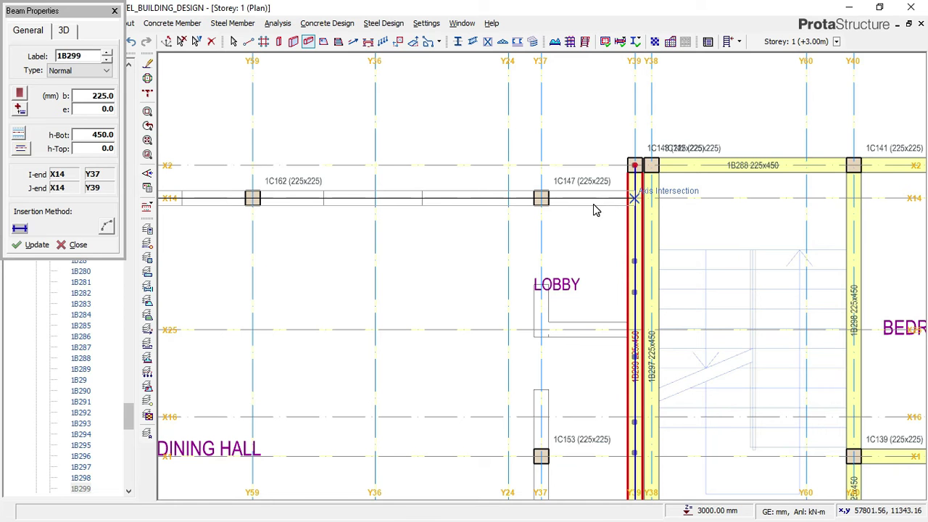
Step: Place 225x450 beams along axis Y37 from X18 to X14, between the dining hall and the lobby
scroll(493, 225, "down", 3)
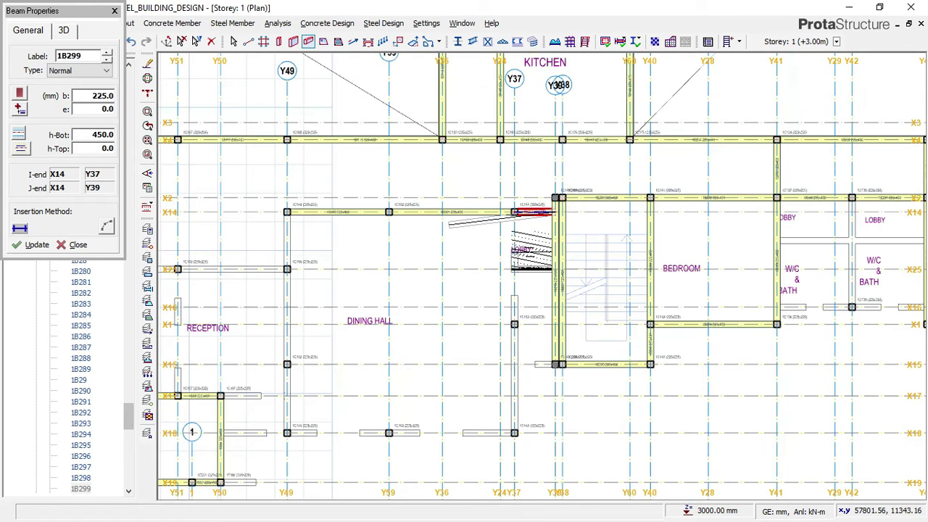
left_click(514, 433)
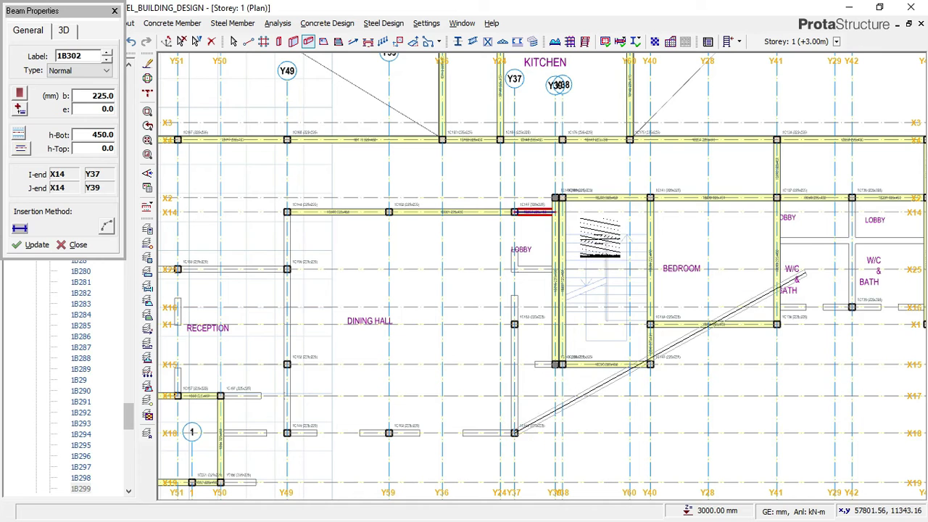
scroll(515, 211, "up", 1)
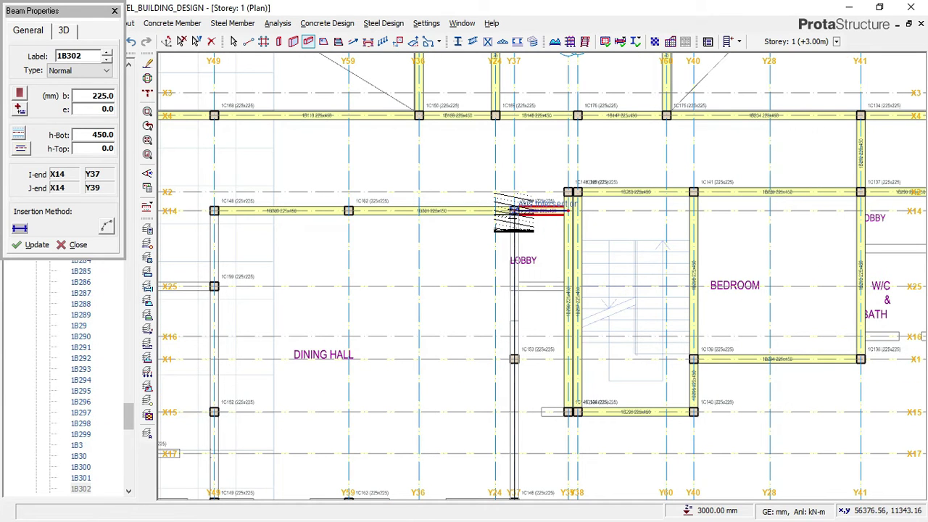
left_click(513, 211)
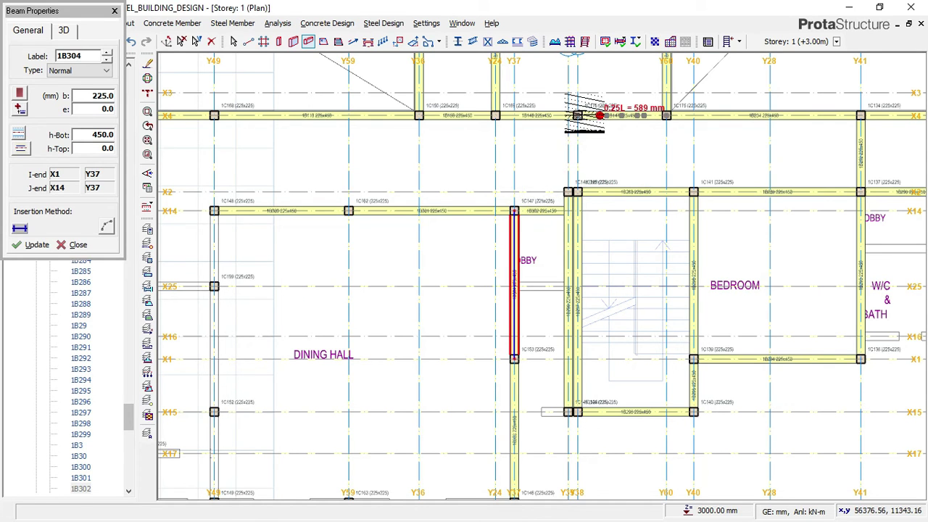
Step: Connect the staircase to the corridor beam with 225x450 beams along Y38 and Y39 from X2 to X4
scroll(576, 116, "up", 1)
scroll(576, 138, "up", 2)
left_click(573, 250)
left_click(572, 97)
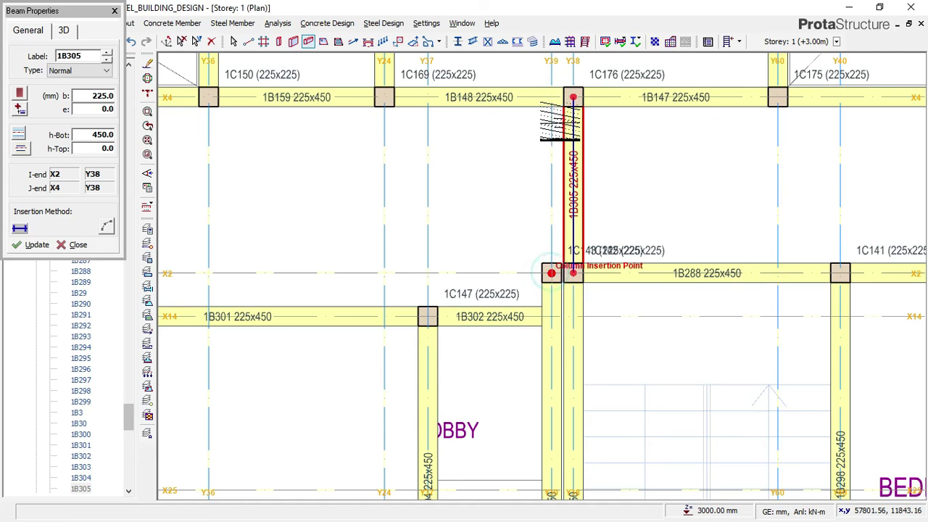
left_click(551, 273)
left_click(550, 97)
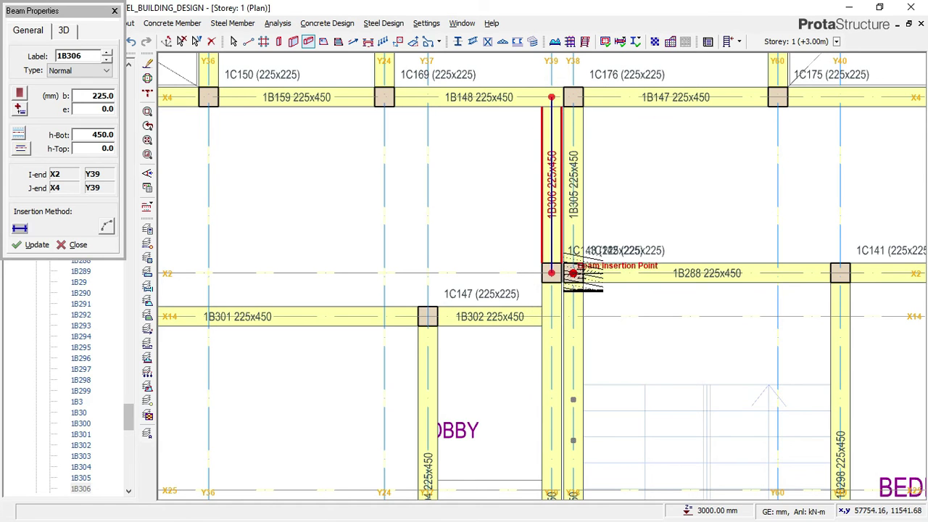
Step: Place a 225x450 beam along axis Y42 from X2 to X16, between the two lobby and bath units
scroll(558, 275, "up", 2)
scroll(376, 266, "down", 1)
scroll(377, 267, "down", 2)
scroll(558, 207, "up", 1)
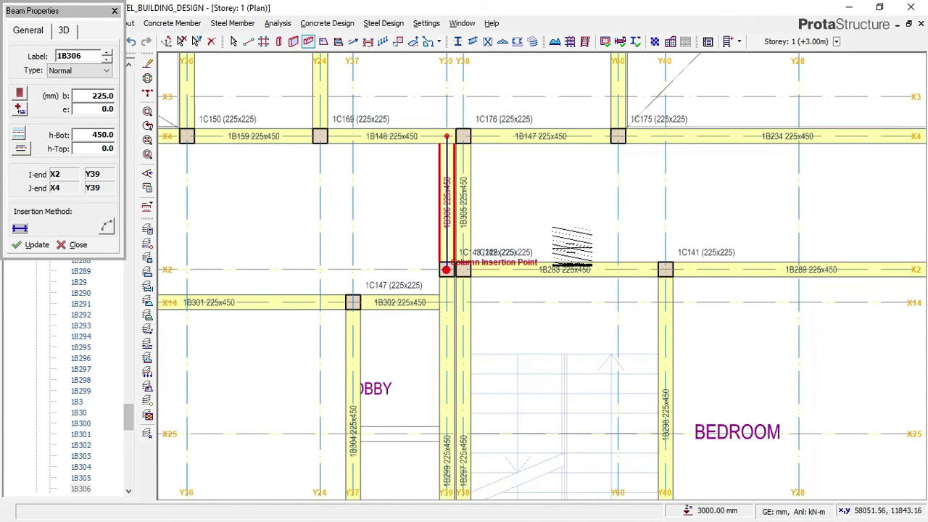
scroll(750, 237, "down", 1)
middle_click_drag(761, 237, 473, 232)
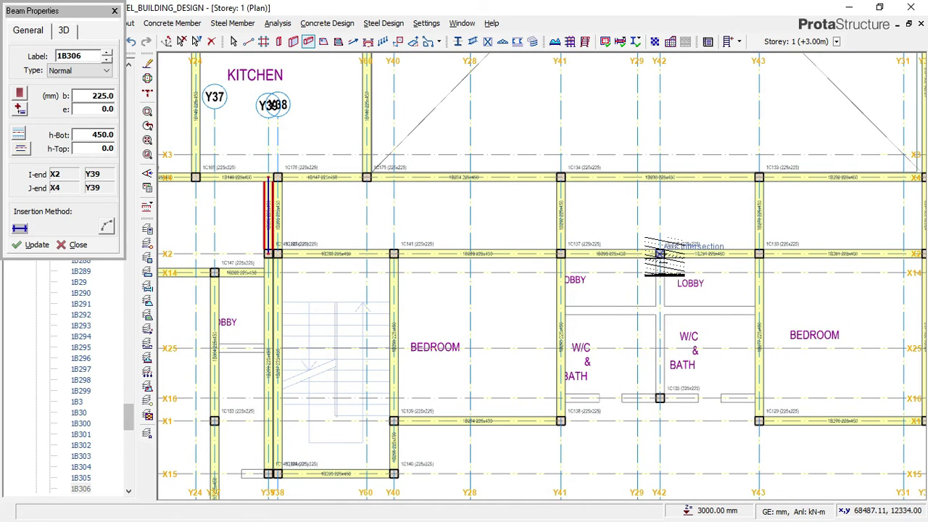
left_click(660, 252)
scroll(660, 399, "up", 1)
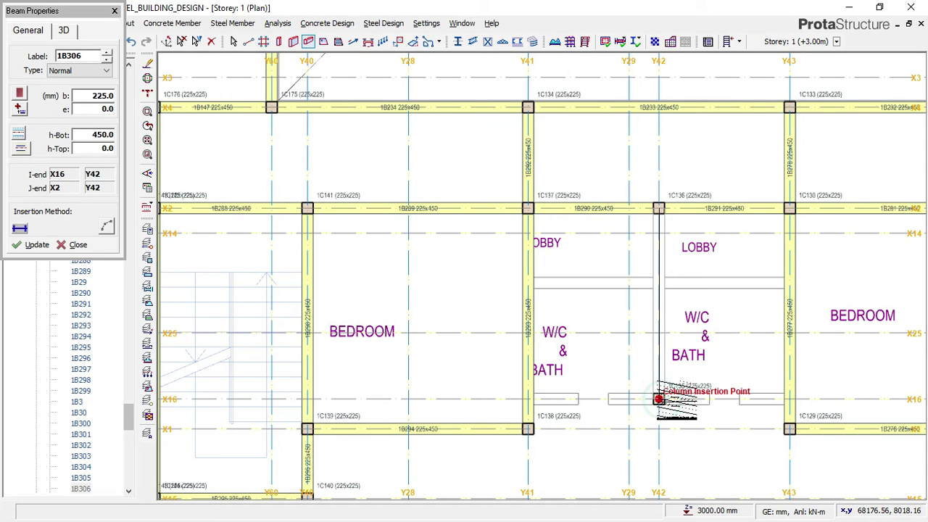
Step: Place 225x450 beams along axis X16 from Y43 to Y41, closing the outer side of the two baths
left_click(790, 408)
left_click(790, 399)
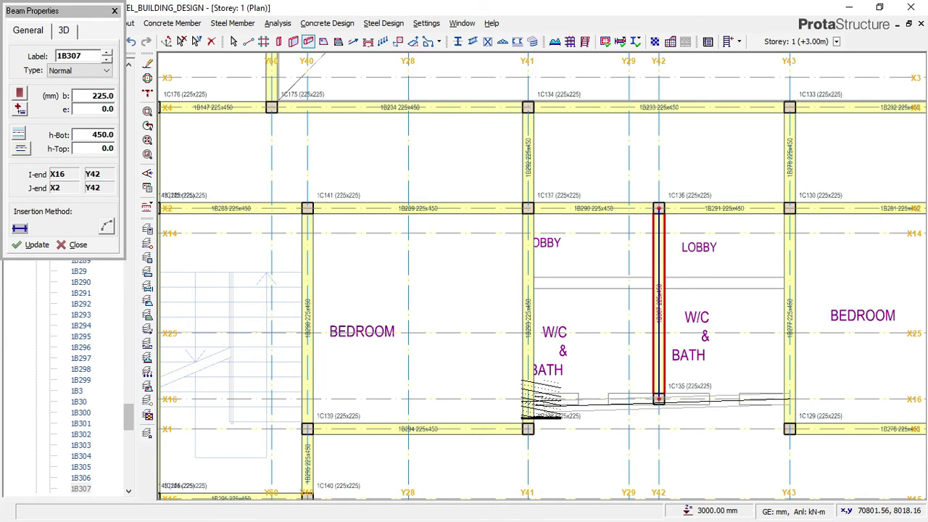
left_click(527, 397)
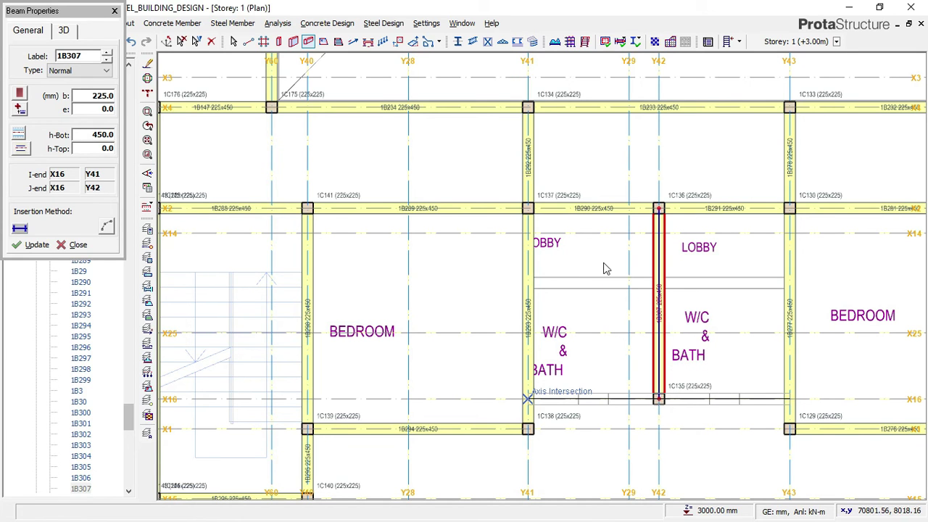
Step: Place 225x450 beams along axis X18 from Y37 to Y49, on the outer side of the dining hall
scroll(457, 330, "down", 2)
scroll(503, 379, "down", 2)
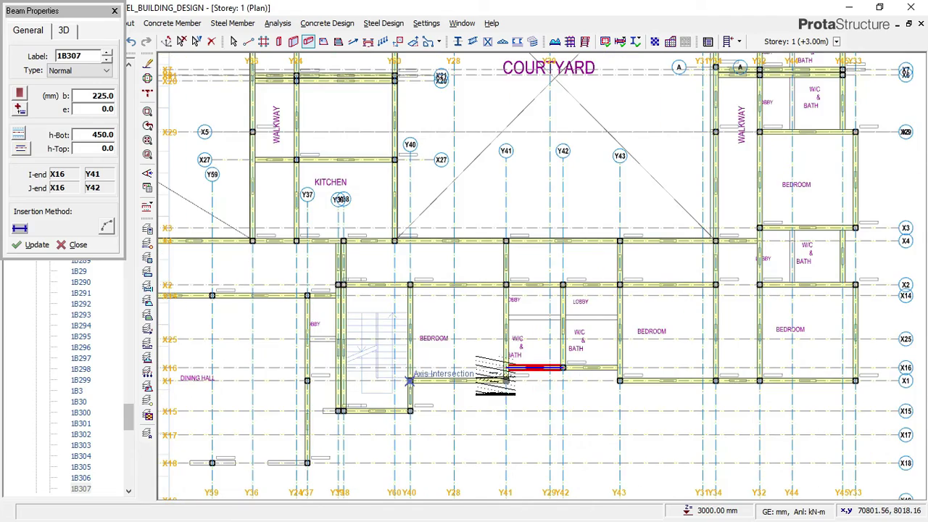
scroll(435, 377, "down", 2)
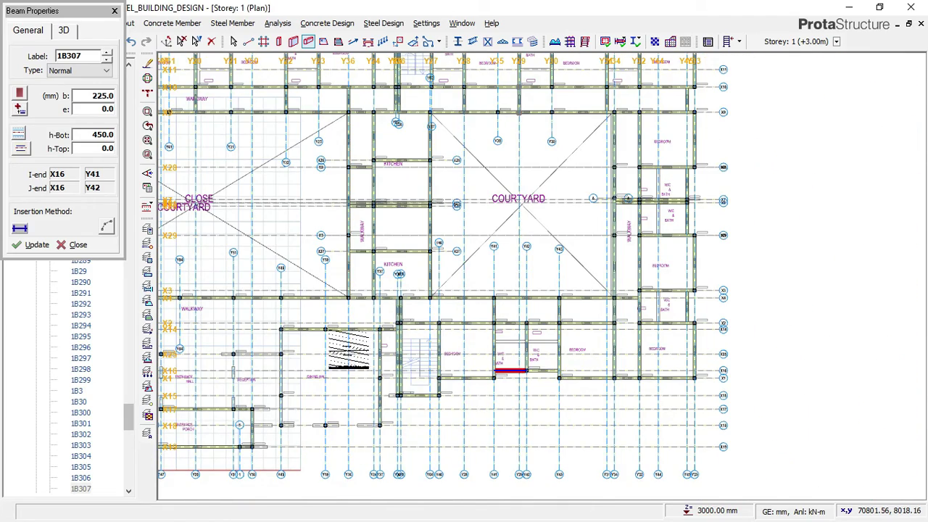
middle_click_drag(479, 320, 565, 313)
scroll(564, 313, "down", 2)
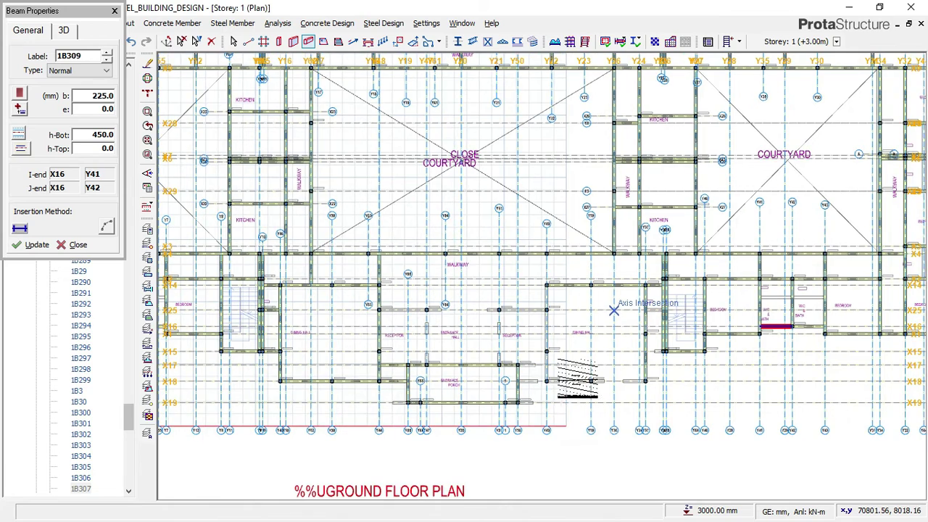
scroll(508, 377, "up", 4)
scroll(656, 375, "up", 2)
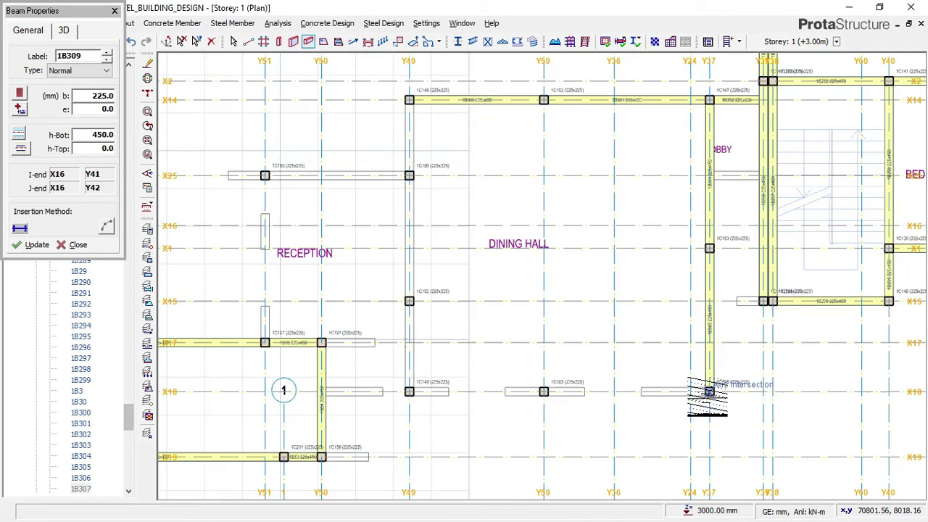
left_click(708, 392)
left_click(409, 391)
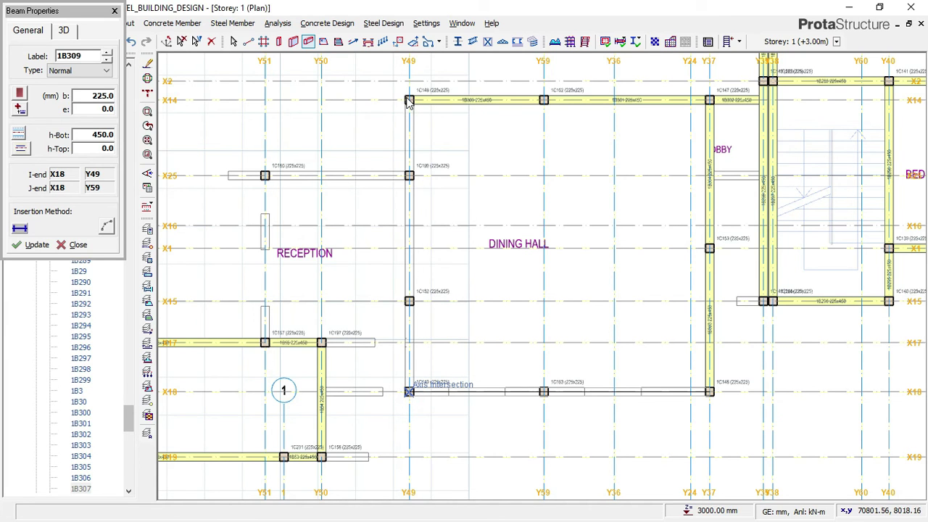
Step: Place 225x450 beams along axis Y49 from X18 to X4, and a 225x450 beam along X15 from Y37 to Y39
scroll(409, 102, "down", 1)
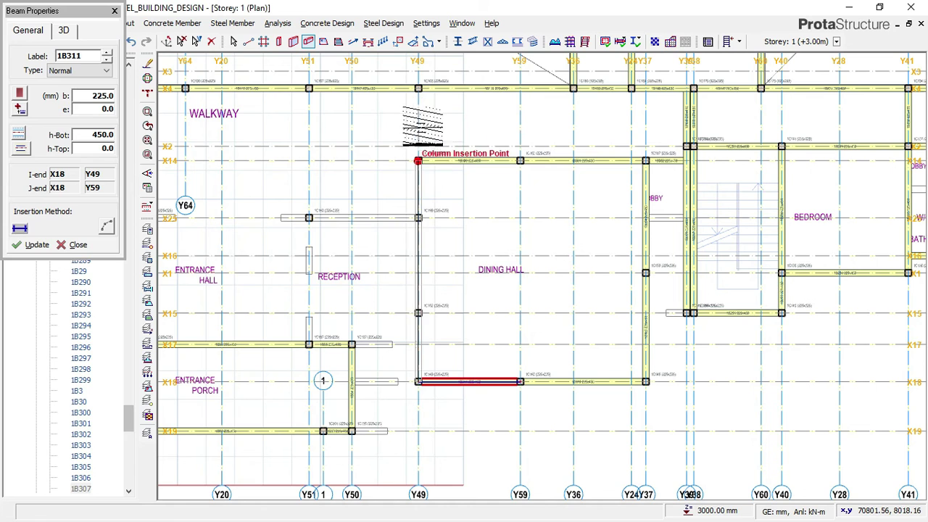
scroll(418, 89, "up", 1)
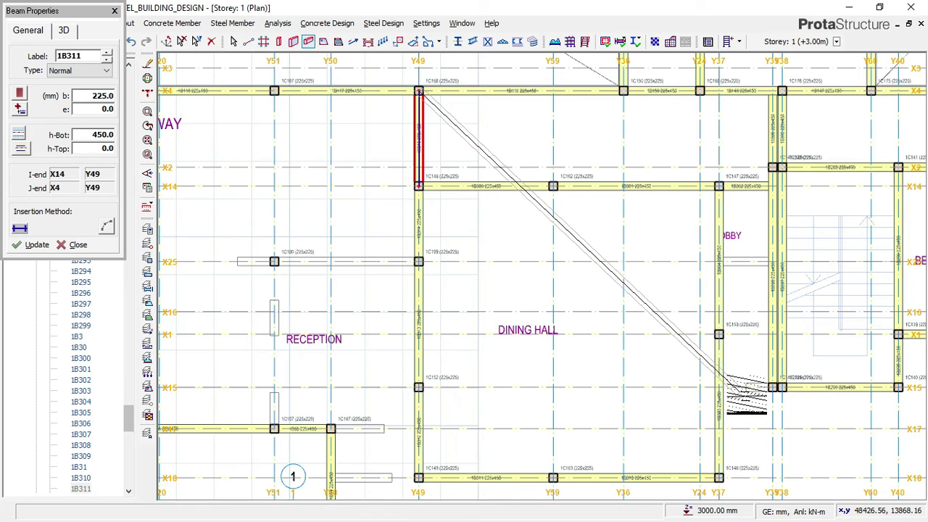
scroll(768, 394, "up", 1)
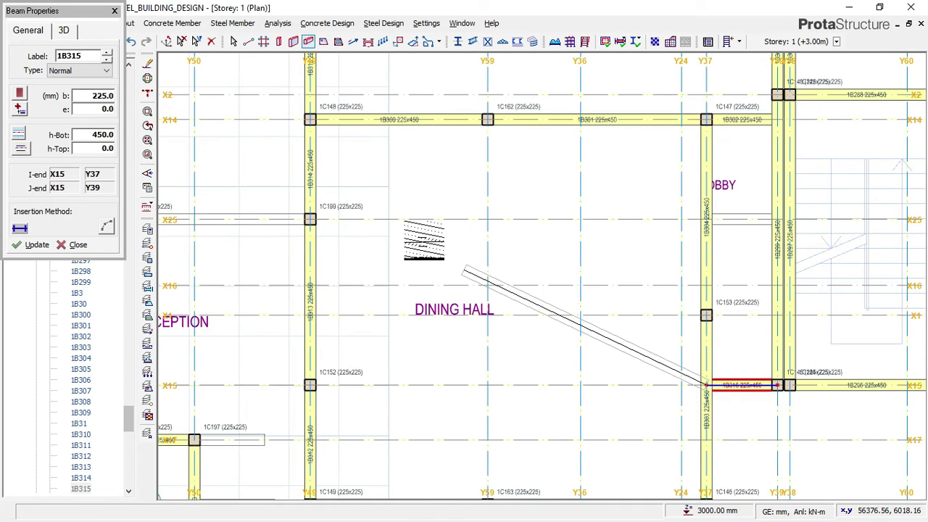
Step: Place a 225x450 beam along axis Y36 from X4 to X14, linking the walkway beam to the dining hall beam
scroll(499, 215, "down", 1)
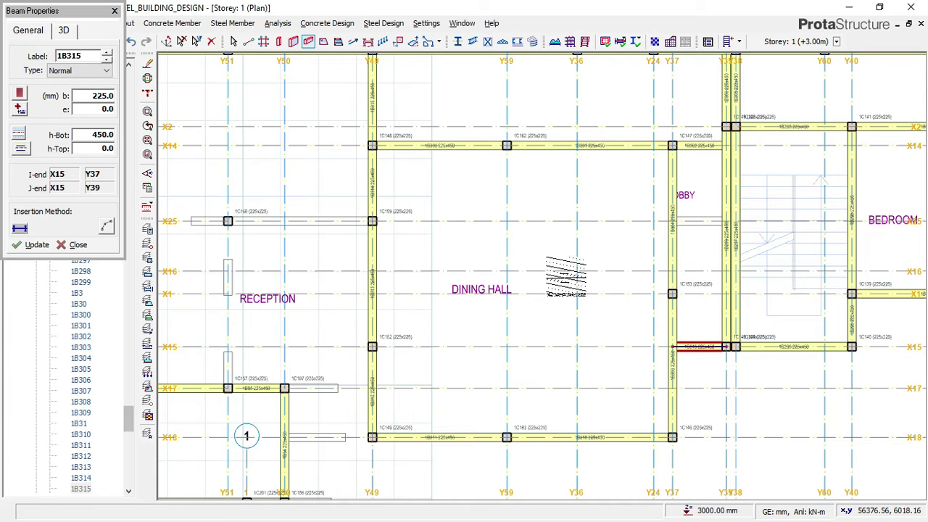
scroll(528, 213, "down", 1)
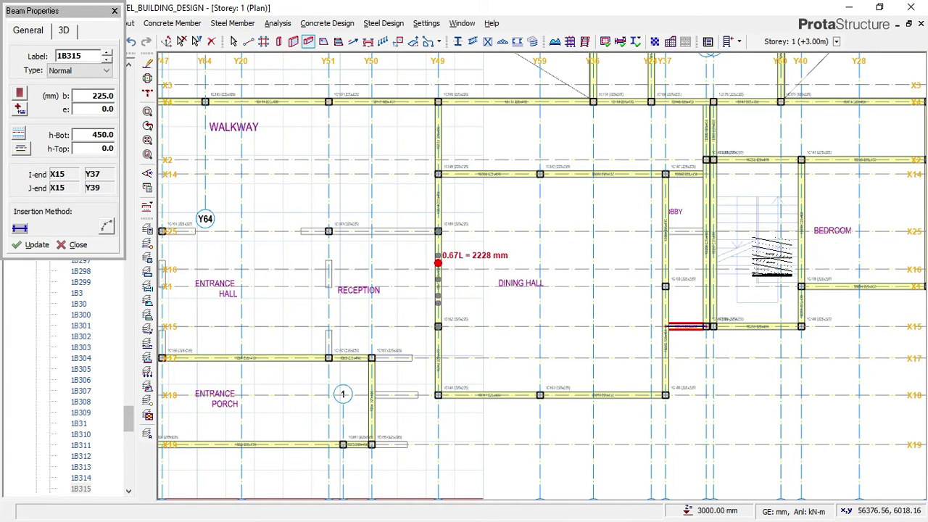
scroll(653, 120, "up", 2)
left_click(517, 104)
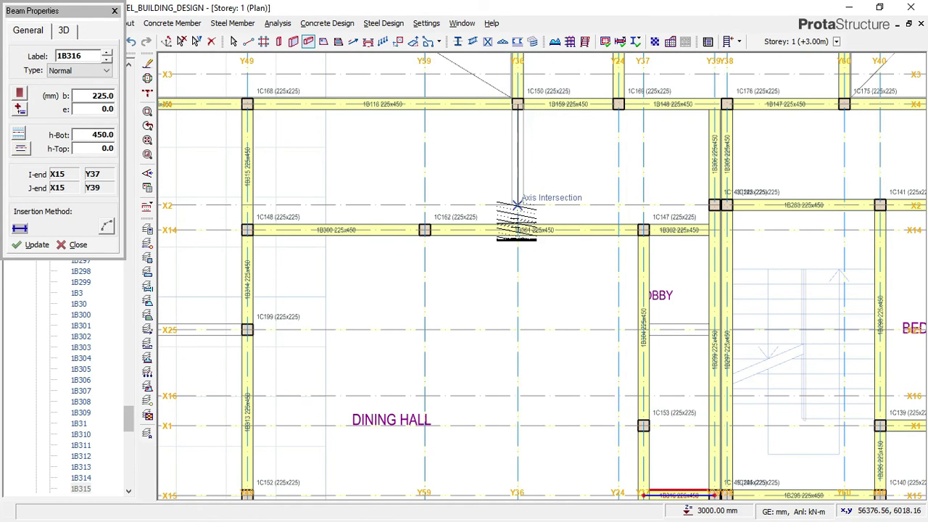
left_click(517, 230)
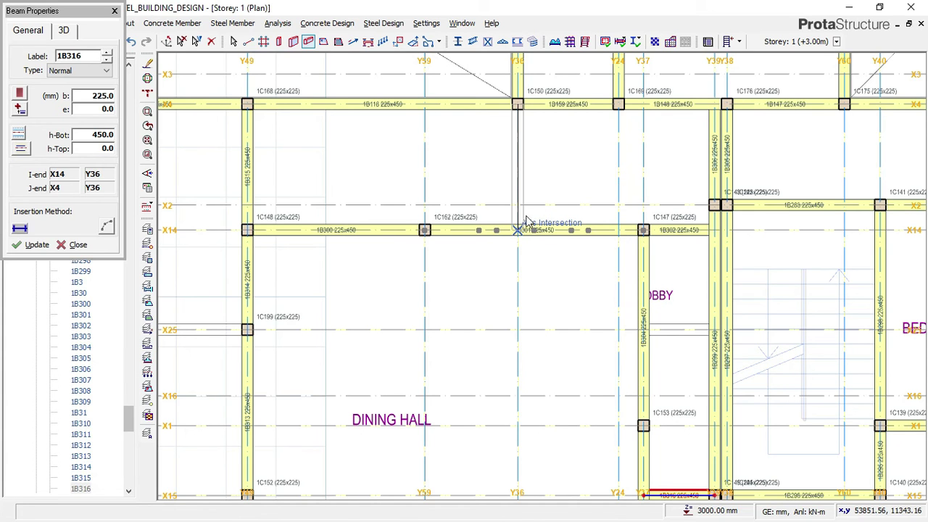
Step: Place 225x450 beams along axis X25 from Y48 to Y49, between the walkway and the reception and entrance hall
scroll(630, 205, "down", 2)
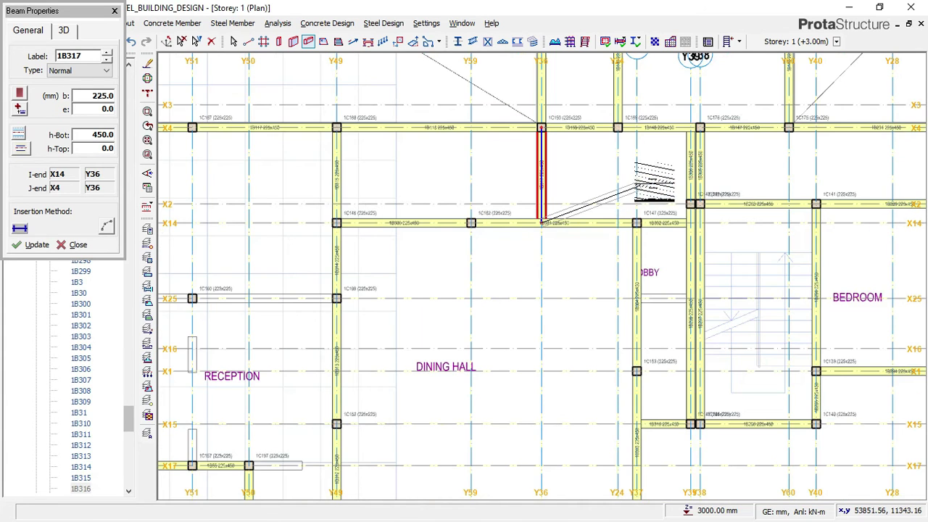
scroll(638, 192, "down", 1)
scroll(601, 217, "down", 1)
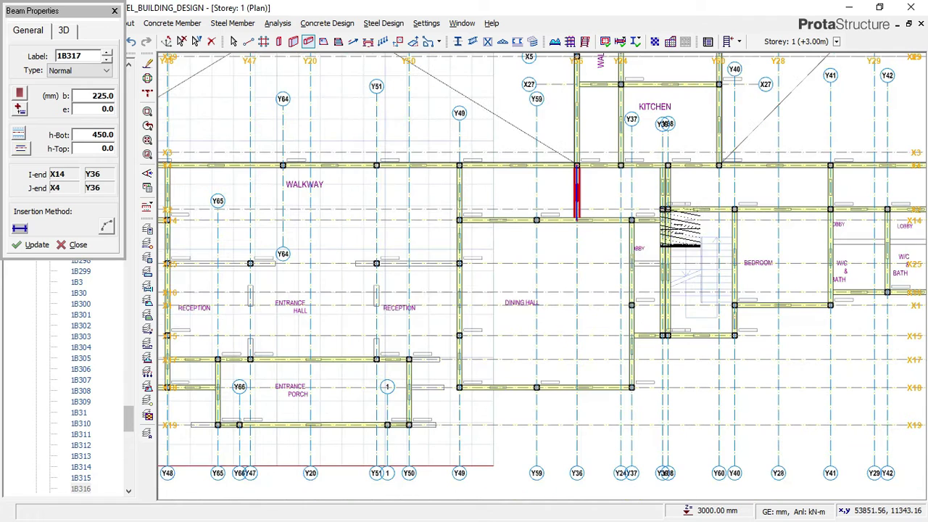
scroll(507, 286, "up", 1)
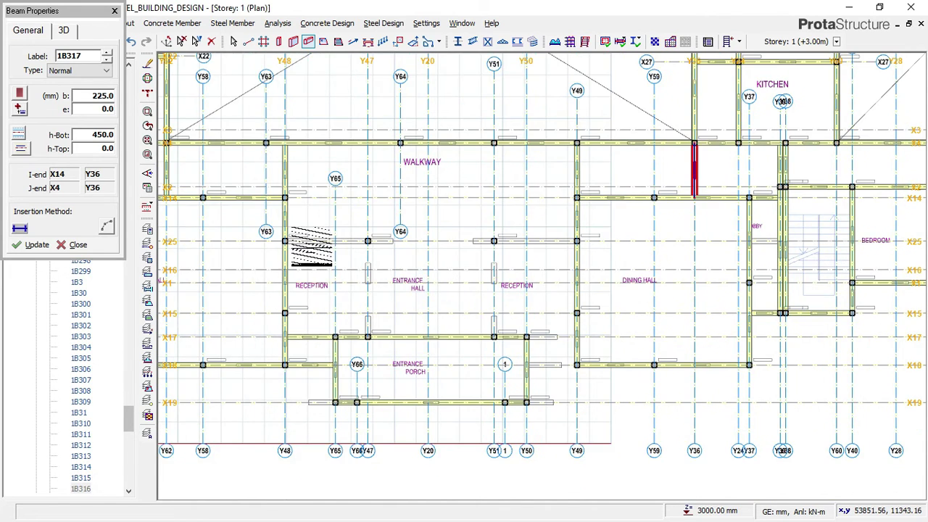
scroll(304, 242, "up", 1)
scroll(284, 239, "up", 1)
left_click(272, 236)
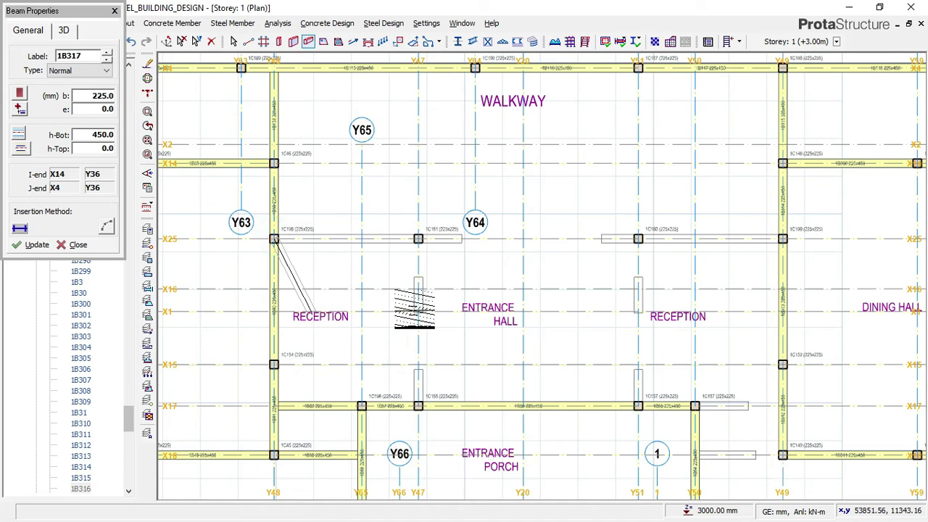
scroll(449, 304, "down", 1)
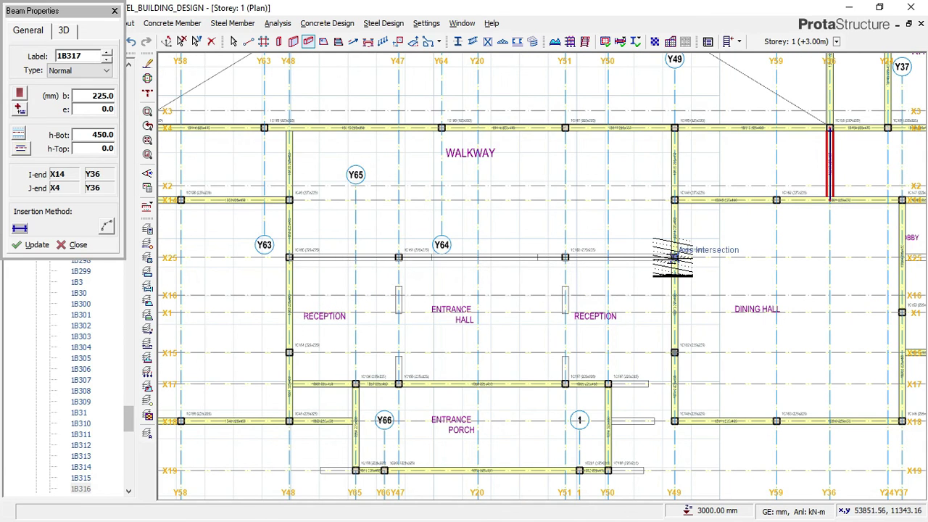
scroll(673, 257, "up", 1)
left_click(674, 257)
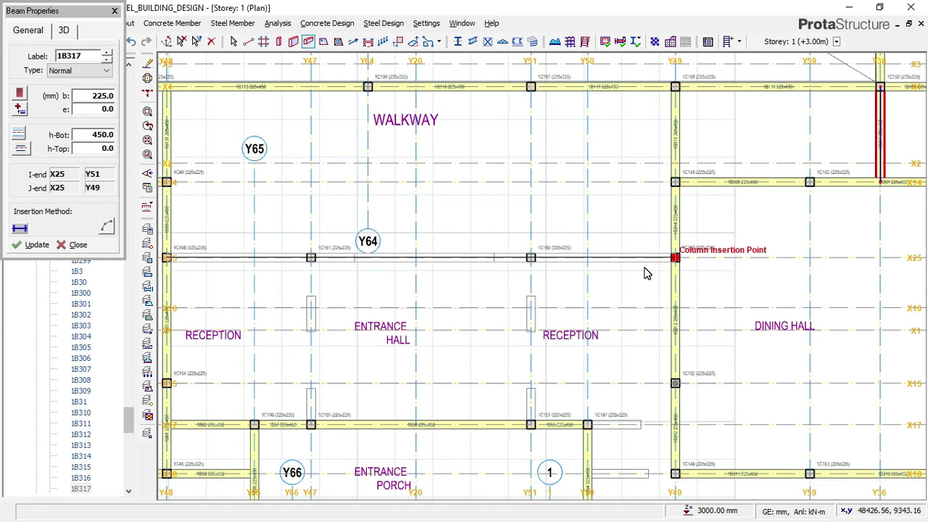
right_click(647, 273)
Step: Place a 225x450 beam along axis X18 from Y49 to Y50, connecting the dining hall corner to the entrance porch
scroll(647, 272, "down", 1)
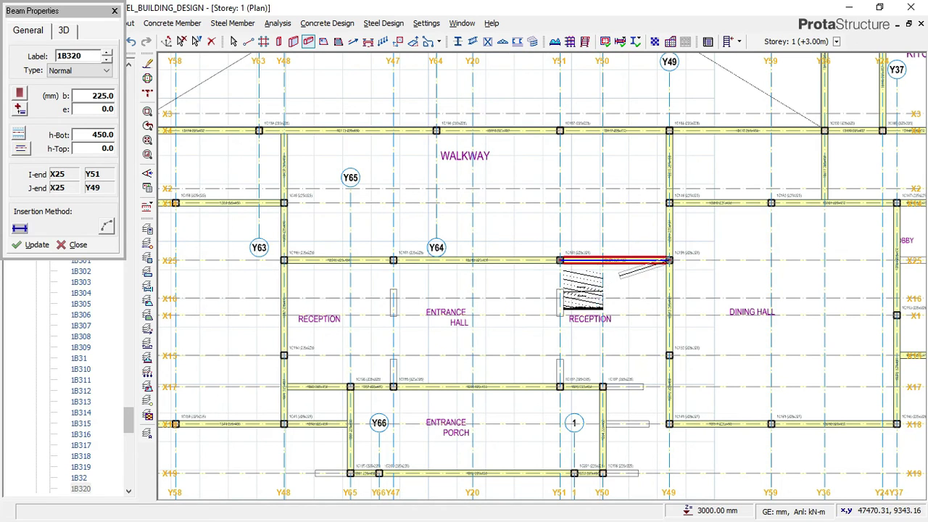
scroll(516, 319, "down", 1)
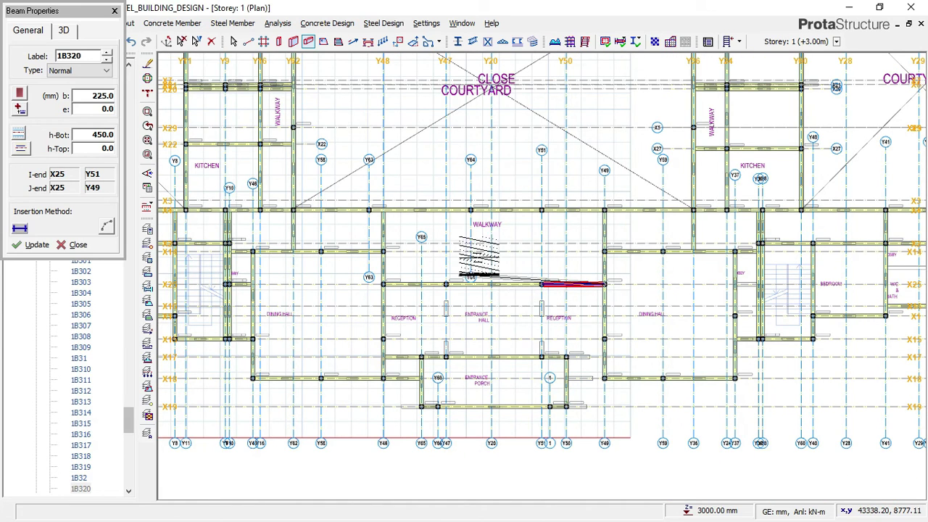
scroll(510, 285, "down", 1)
scroll(480, 279, "up", 1)
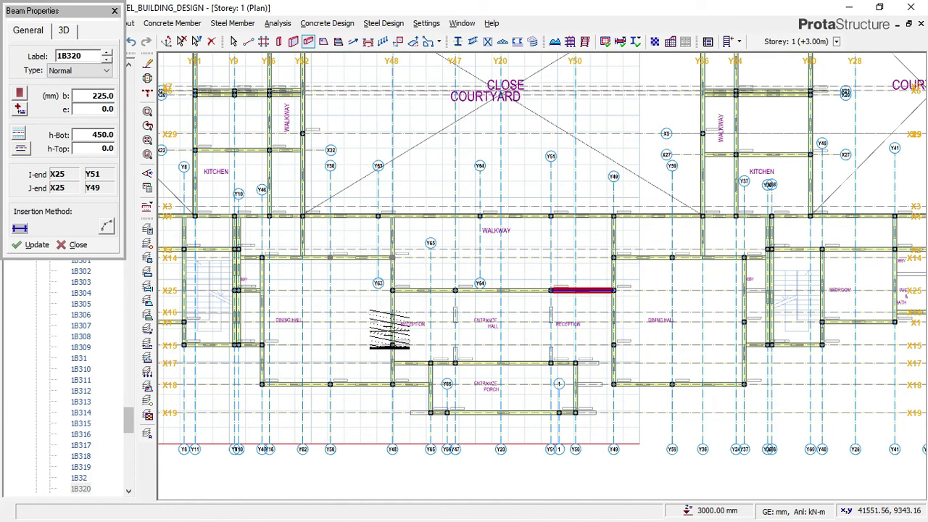
scroll(406, 363, "up", 1)
scroll(442, 384, "up", 1)
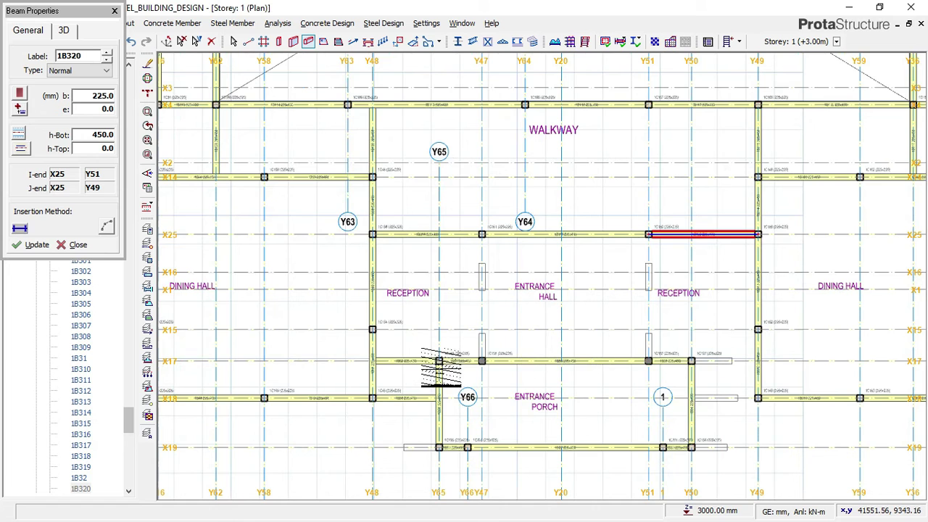
scroll(449, 366, "down", 1)
scroll(683, 381, "up", 2)
left_click(680, 393)
left_click(594, 393)
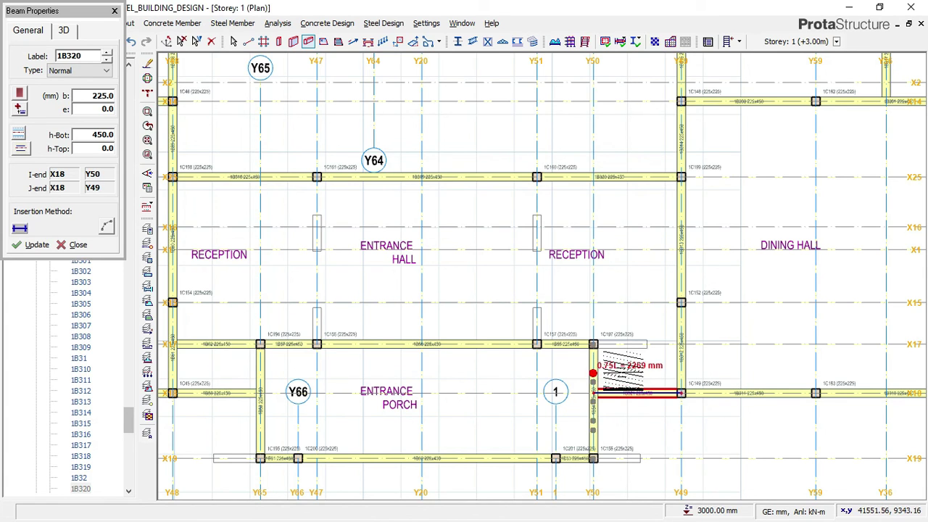
Step: Place 225x450 beams along axes Y51 and Y47 from X25 to X17, on both sides of the entrance hall
left_click(537, 176)
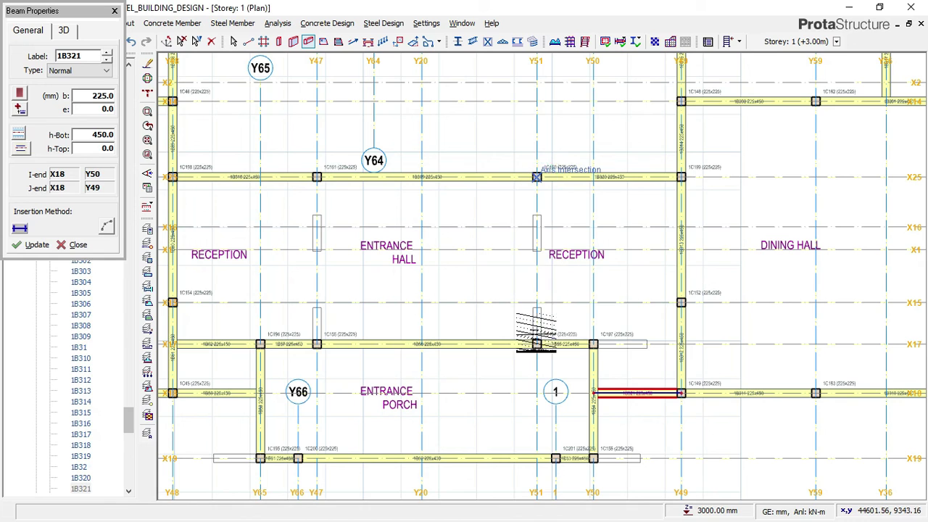
left_click(536, 344)
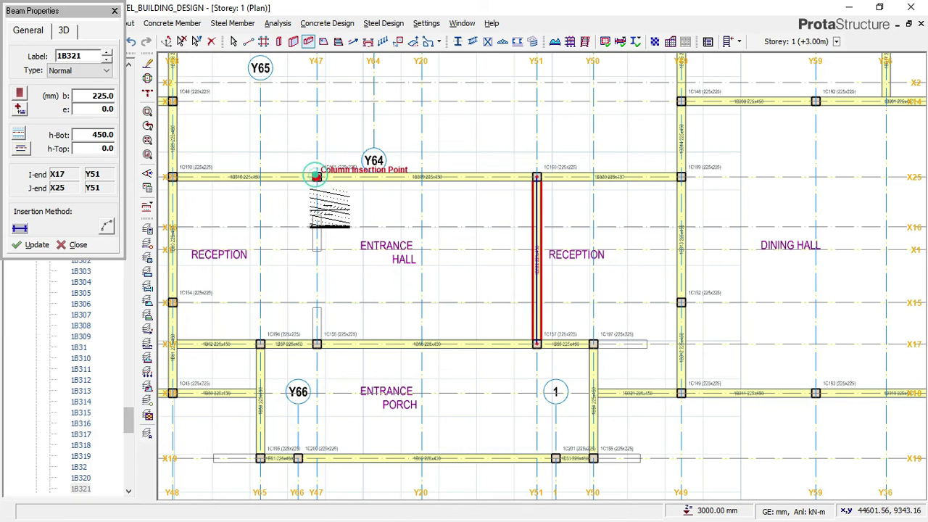
left_click(316, 177)
left_click(317, 344)
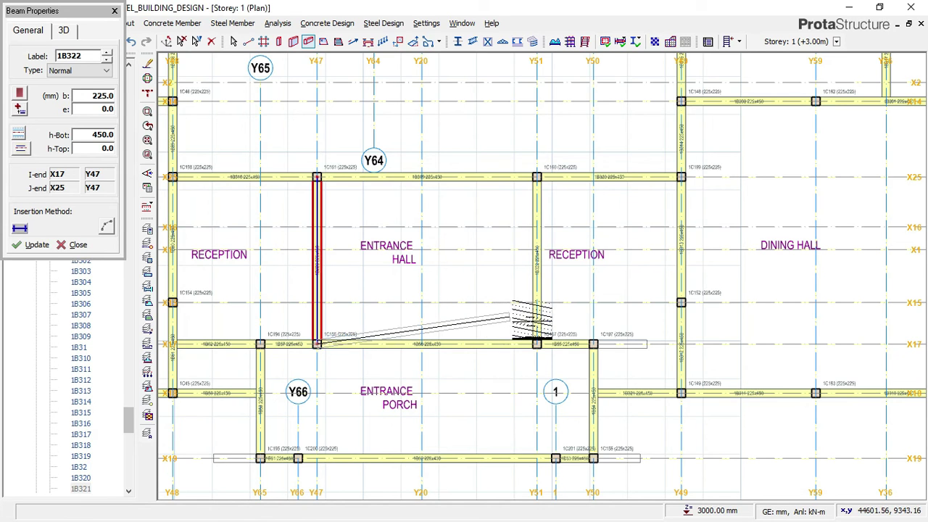
Step: Check the beam layout around the walkway, entrance hall, receptions and dining halls for missing beams
scroll(536, 315, "down", 2)
middle_click_drag(502, 189, 505, 275)
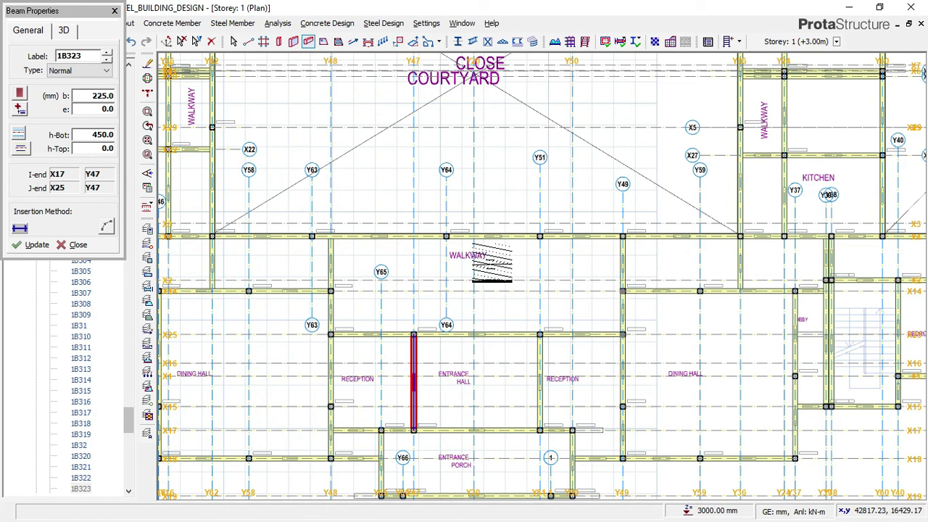
scroll(491, 263, "down", 1)
scroll(492, 305, "up", 1)
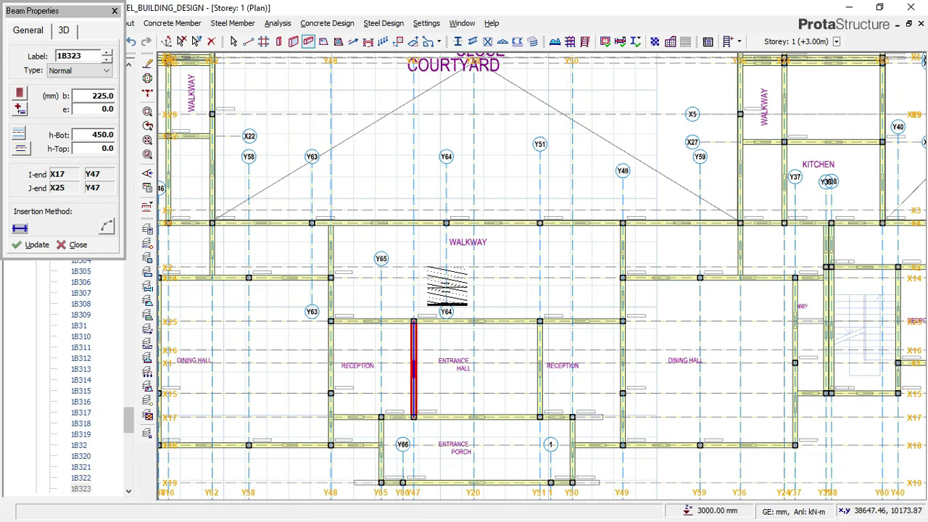
scroll(497, 282, "down", 1)
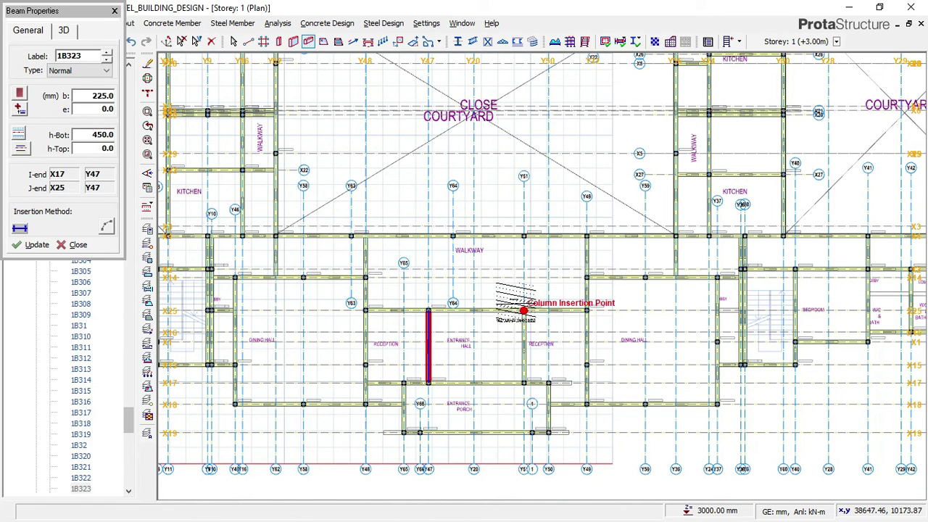
scroll(554, 311, "down", 1)
scroll(539, 308, "up", 1)
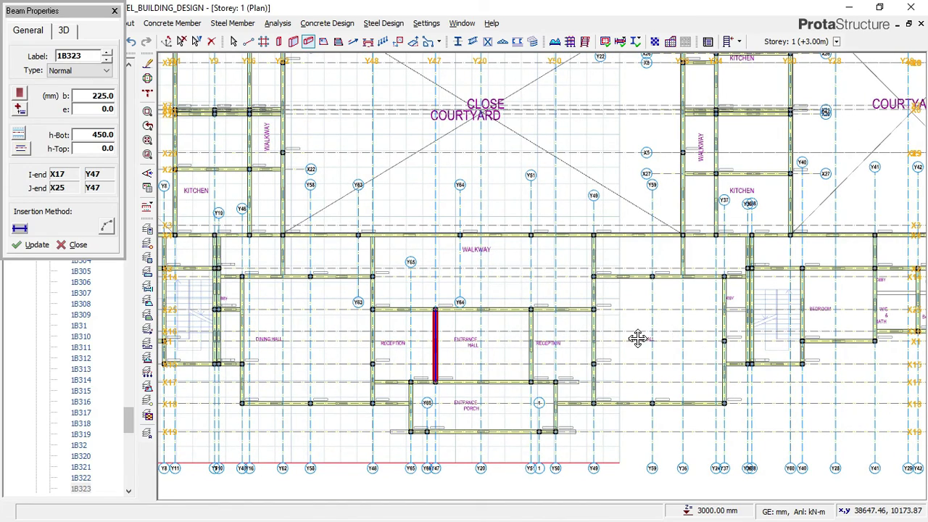
middle_click_drag(637, 338, 615, 341)
Step: Place a 225x450 beam along axis X17 from Y50 to Y49 beside the reception, and end beam insertion
scroll(495, 374, "up", 1)
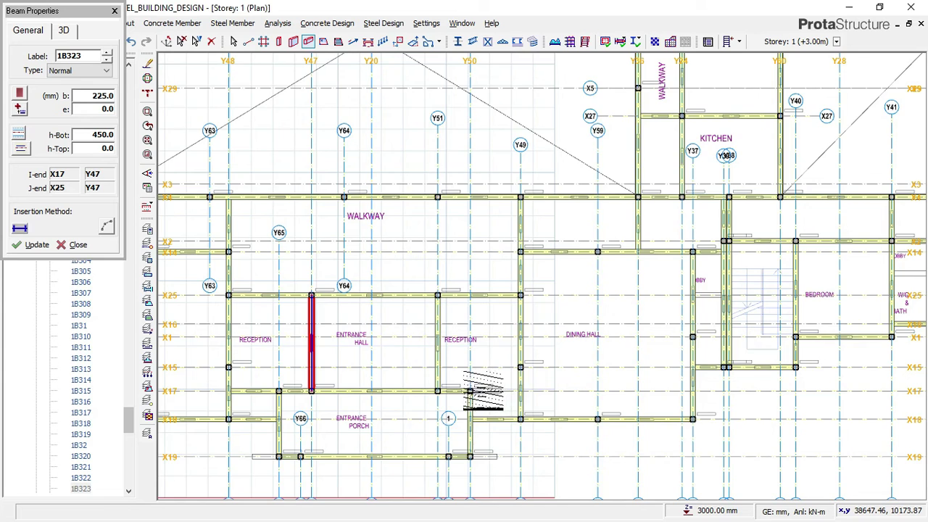
scroll(469, 391, "up", 1)
left_click(462, 392)
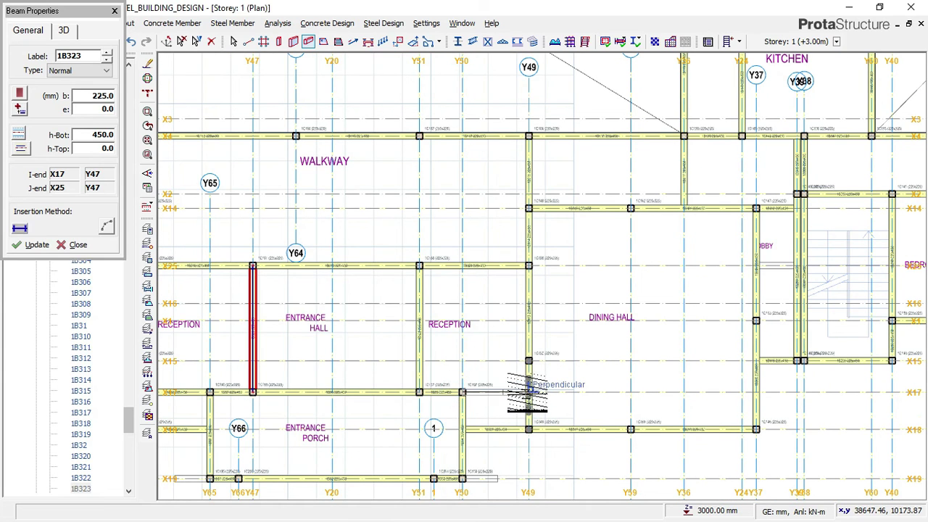
left_click(416, 376)
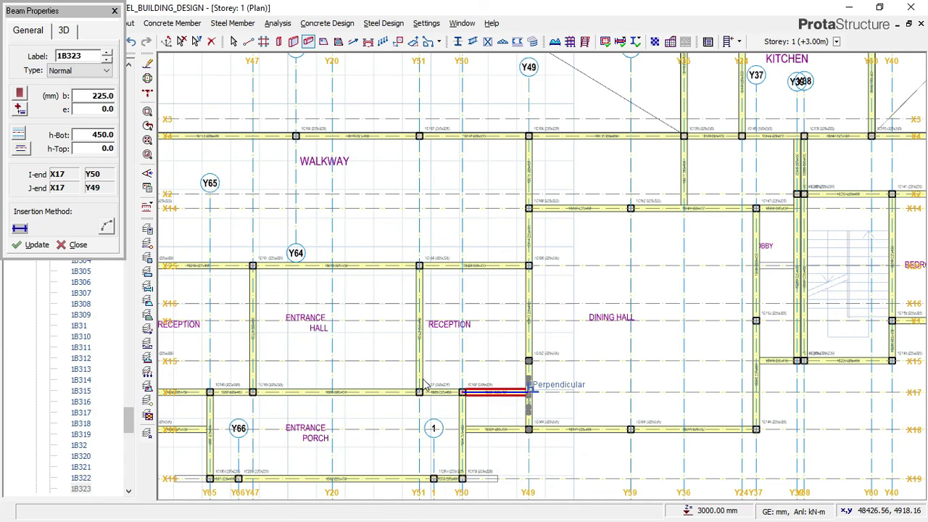
scroll(416, 376, "down", 3)
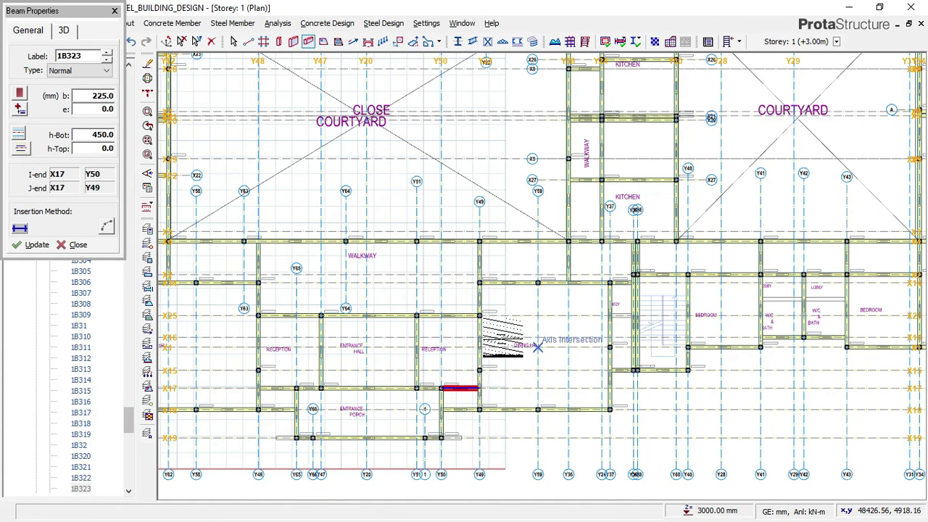
scroll(569, 346, "up", 1)
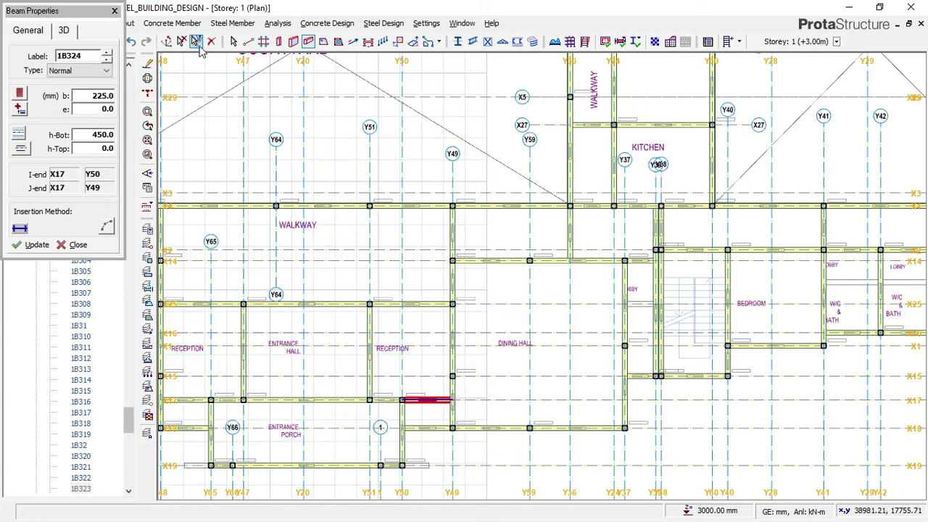
left_click(182, 41)
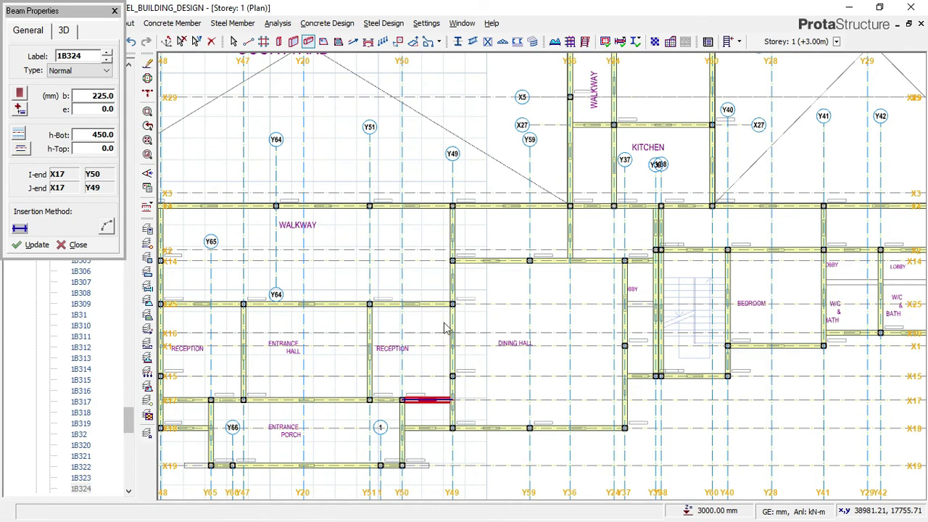
key("Escape")
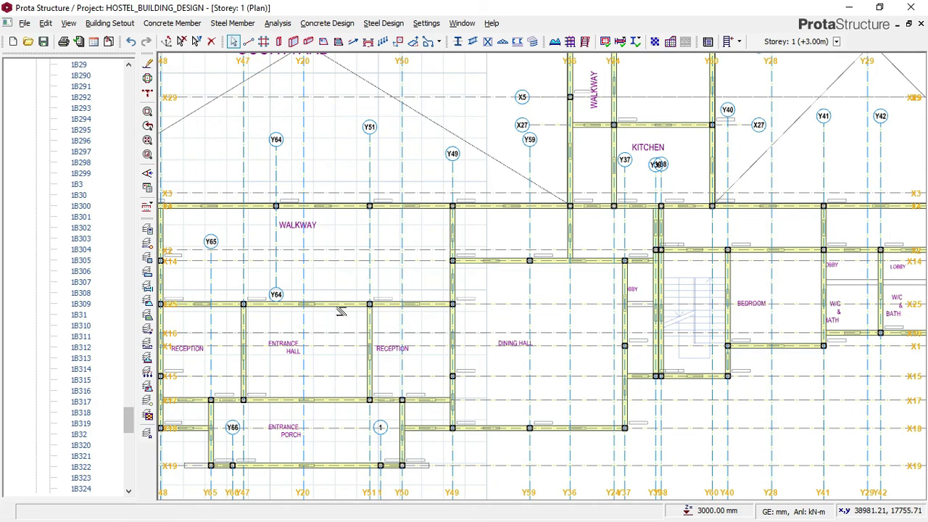
Step: Place 225x450 beams across the walkway along axes Y47 and Y51, between X25 and X4, and end beam insertion
middle_click_drag(391, 273, 492, 283)
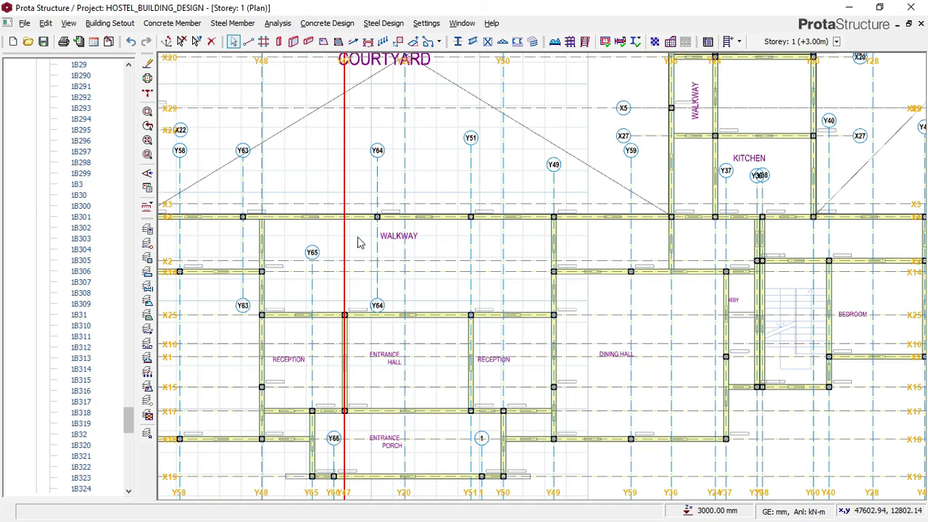
key("b")
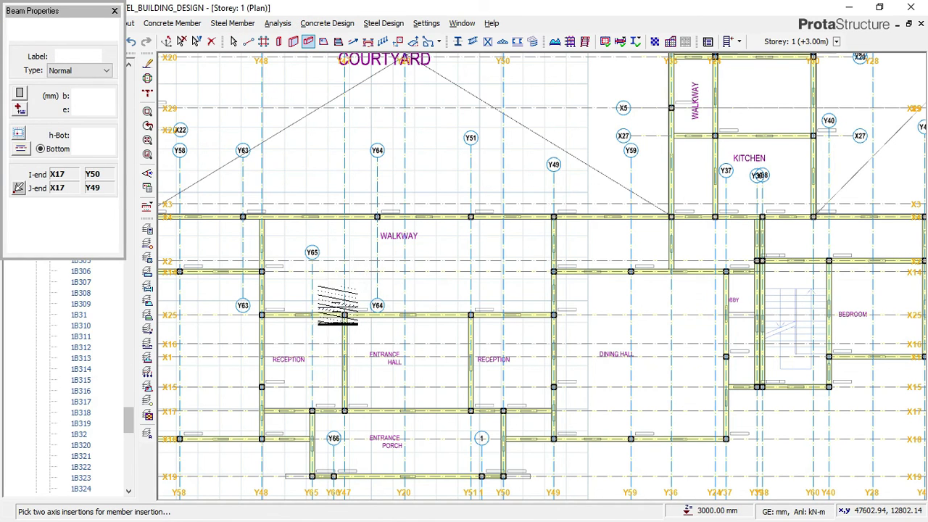
left_click(344, 315)
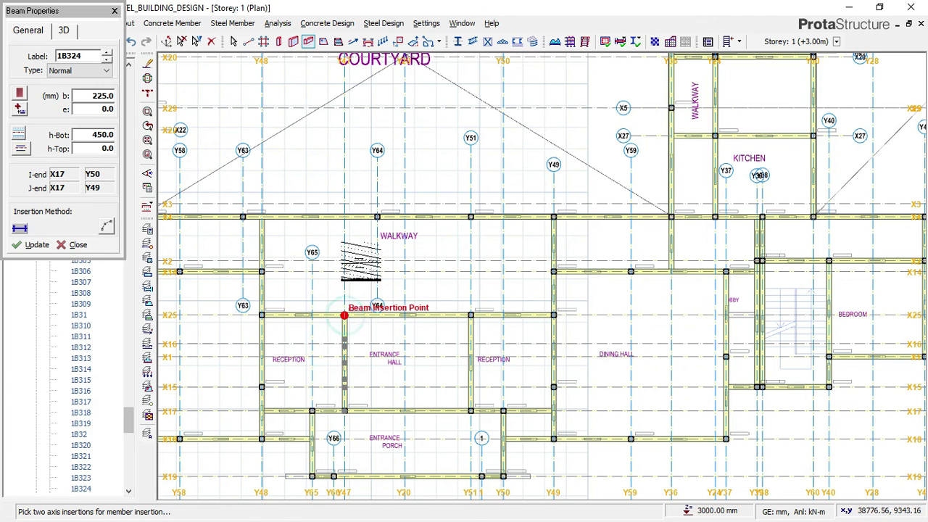
left_click(344, 216)
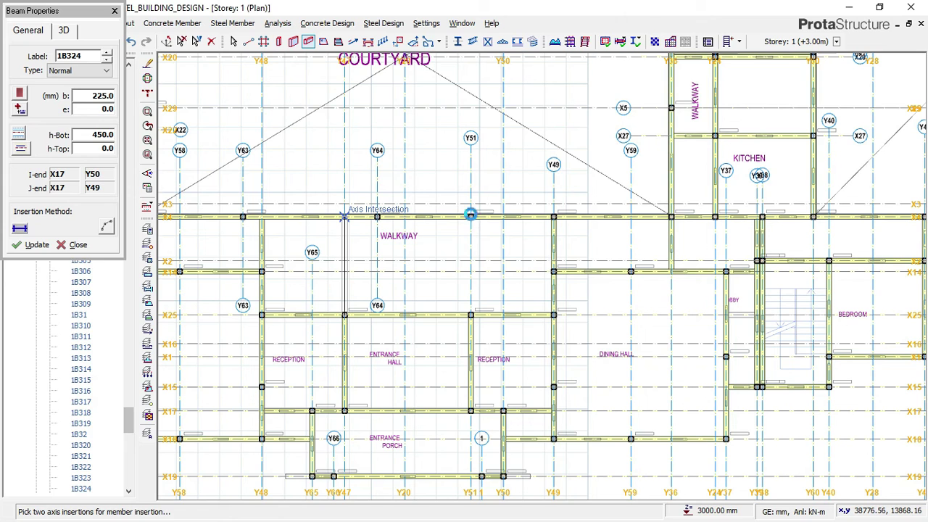
left_click(470, 216)
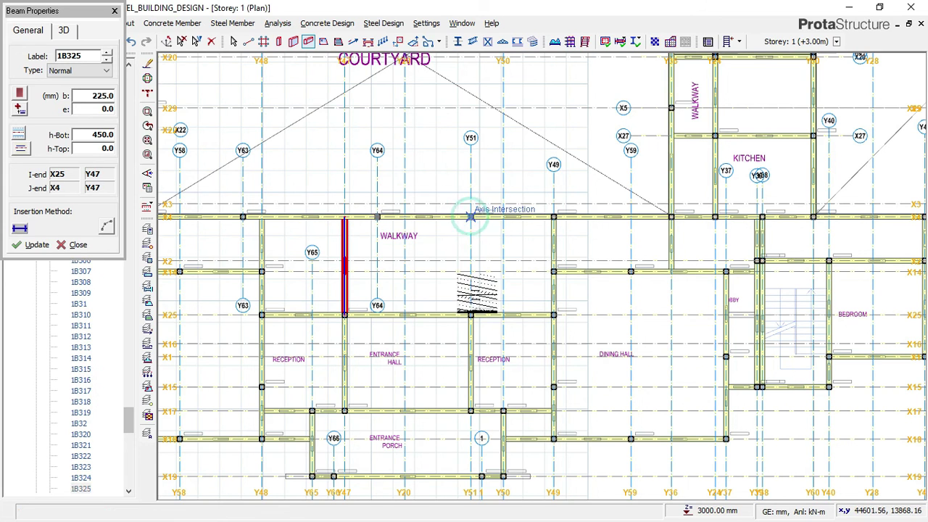
left_click(471, 316)
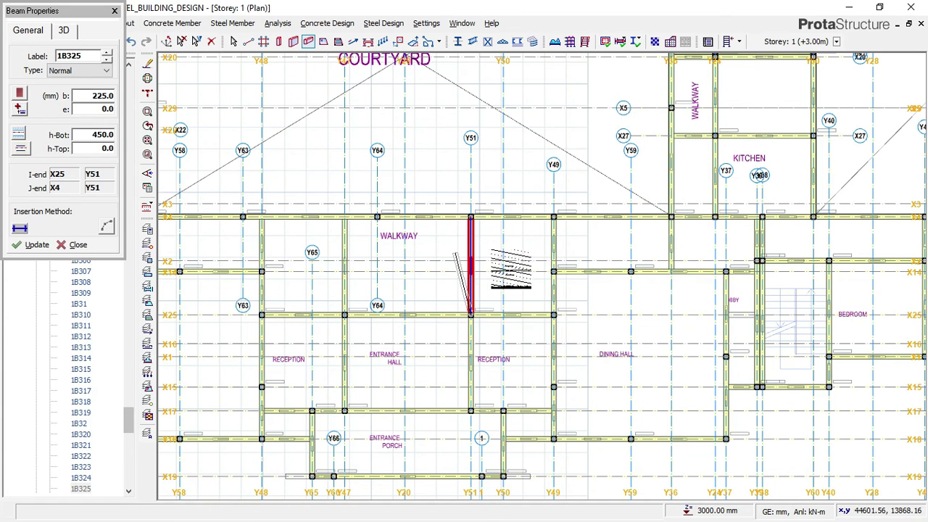
scroll(583, 286, "down", 1)
scroll(589, 285, "down", 1)
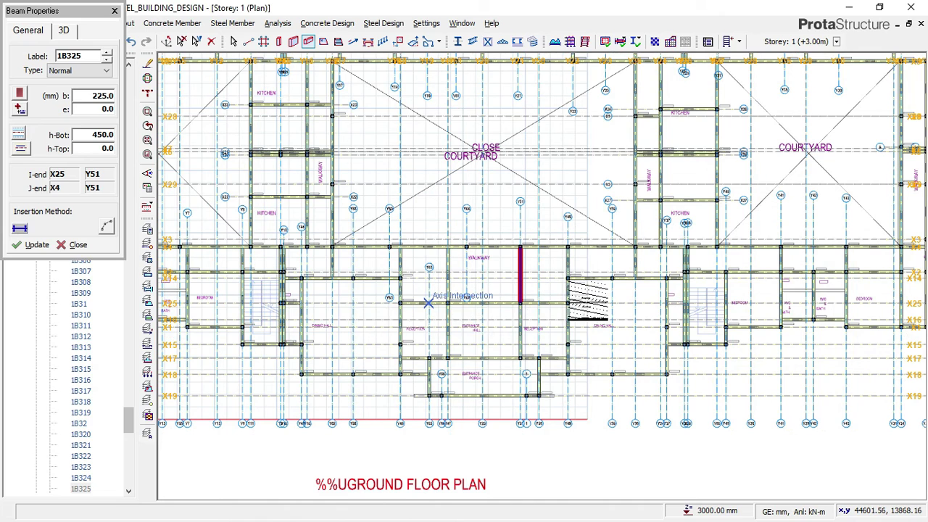
left_click(501, 303)
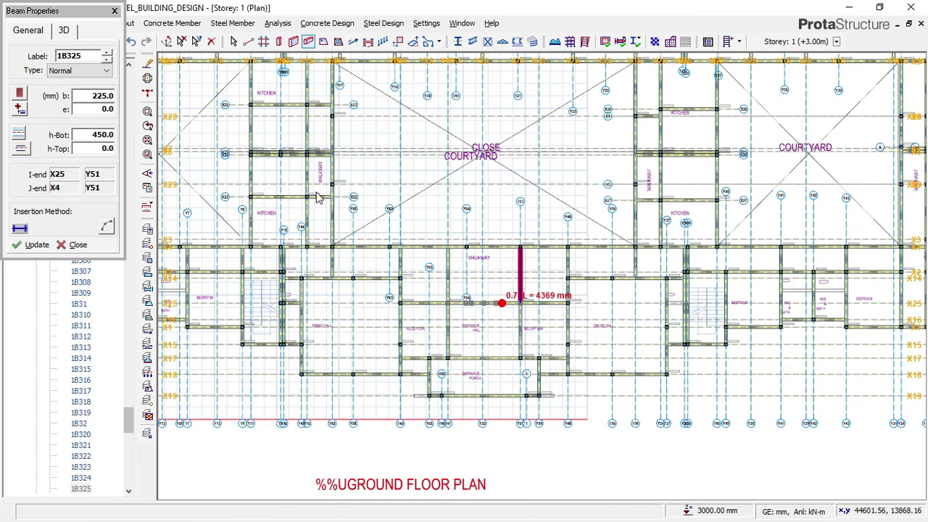
key("Escape")
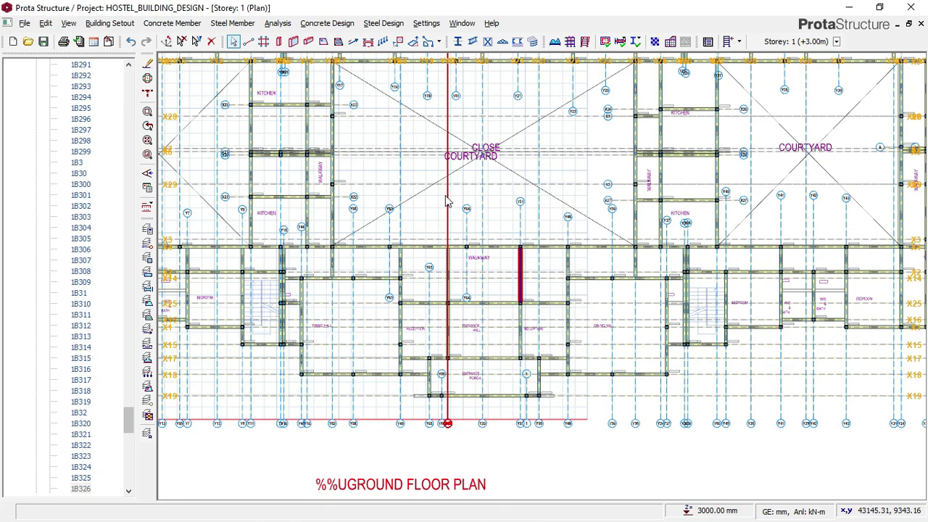
Step: Save the hostel building project
scroll(403, 164, "down", 1)
middle_click_drag(403, 164, 430, 215)
left_click(42, 42)
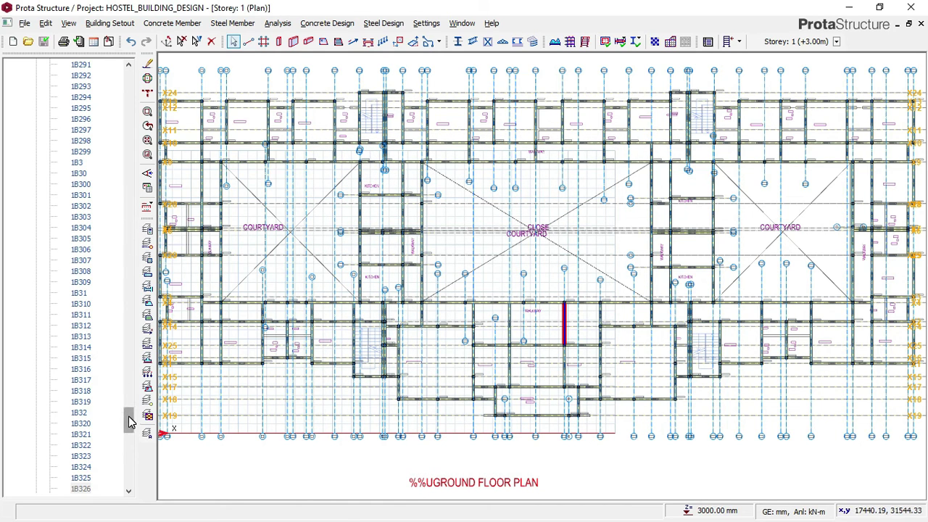
Step: Open the Storey 1 3D view and examine the beam and column frame of the whole building
left_click_drag(128, 419, 132, 142)
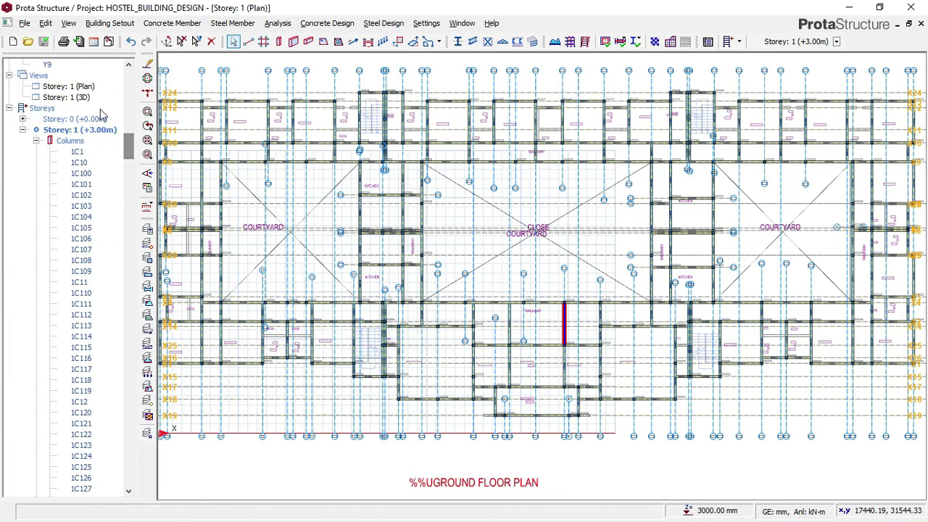
double_click(76, 98)
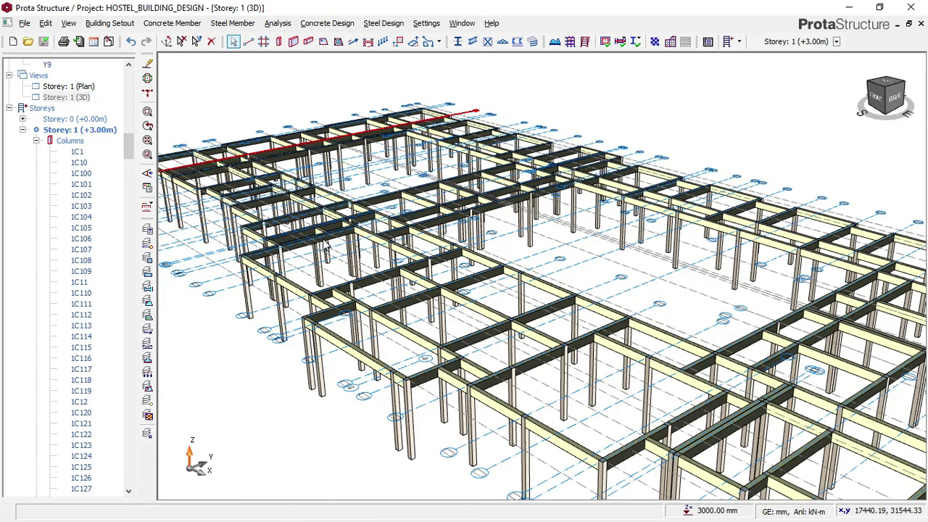
scroll(498, 182, "down", 3)
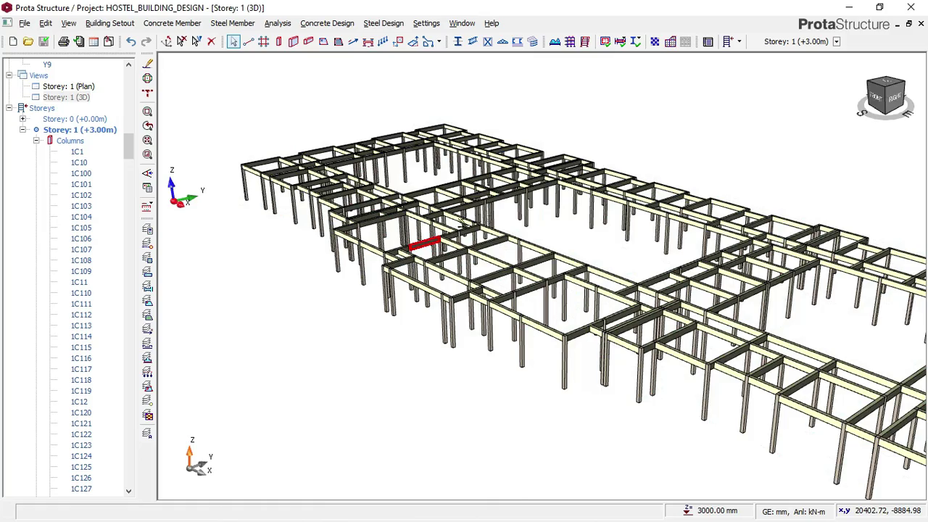
middle_click_drag(598, 246, 619, 230)
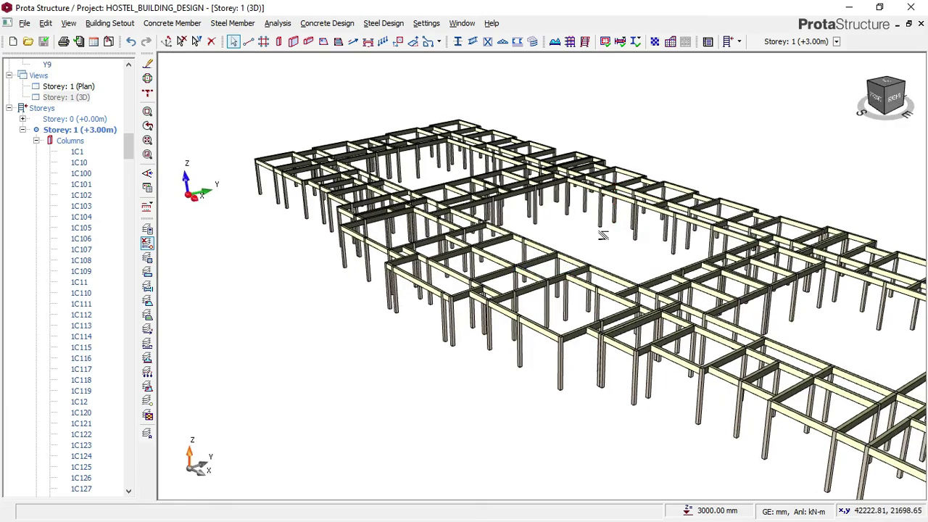
middle_click_drag(561, 221, 466, 181)
scroll(470, 184, "down", 3)
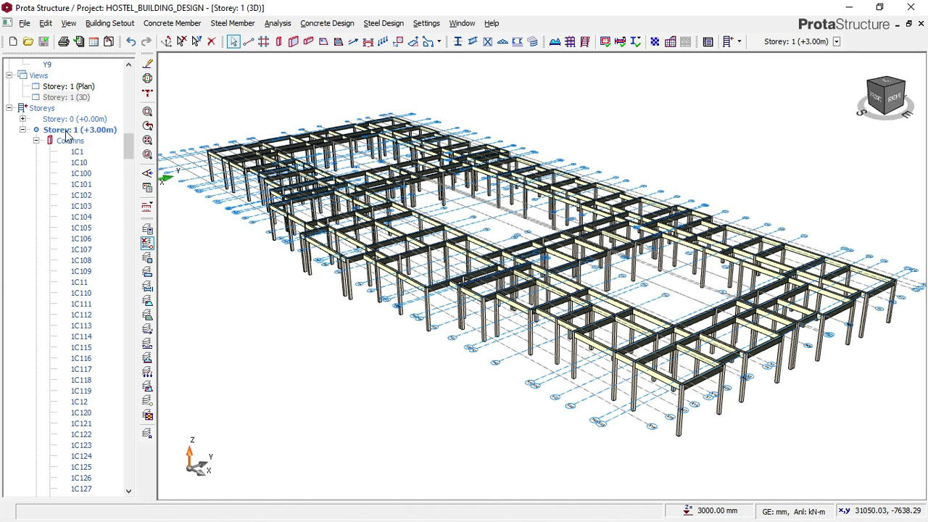
Step: Return to the Storey 1 plan view and review the beam layout over the entire floor
double_click(81, 87)
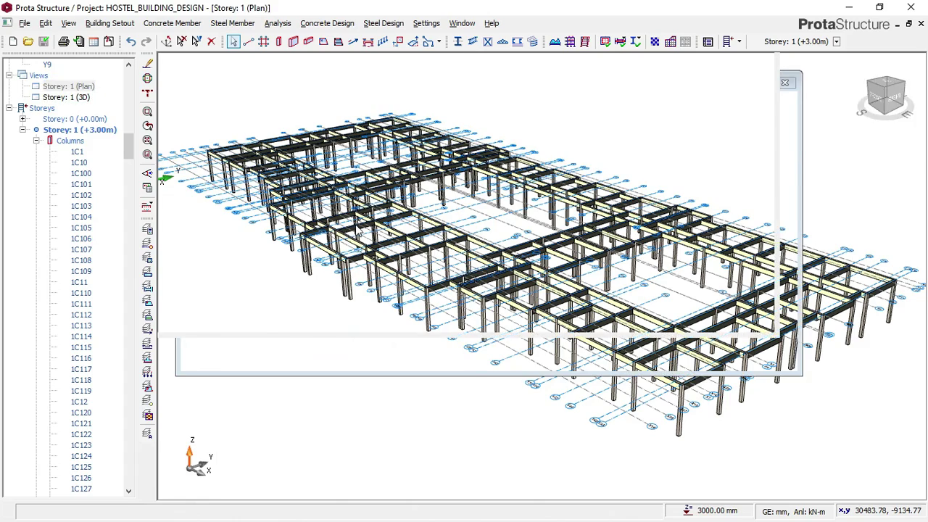
scroll(383, 259, "down", 1)
scroll(353, 269, "up", 3)
scroll(323, 252, "down", 2)
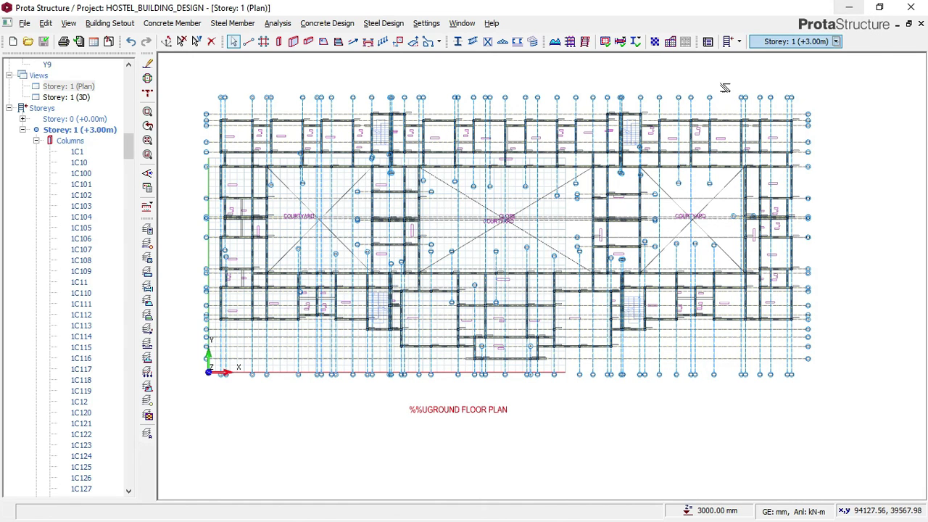
scroll(360, 101, "up", 1)
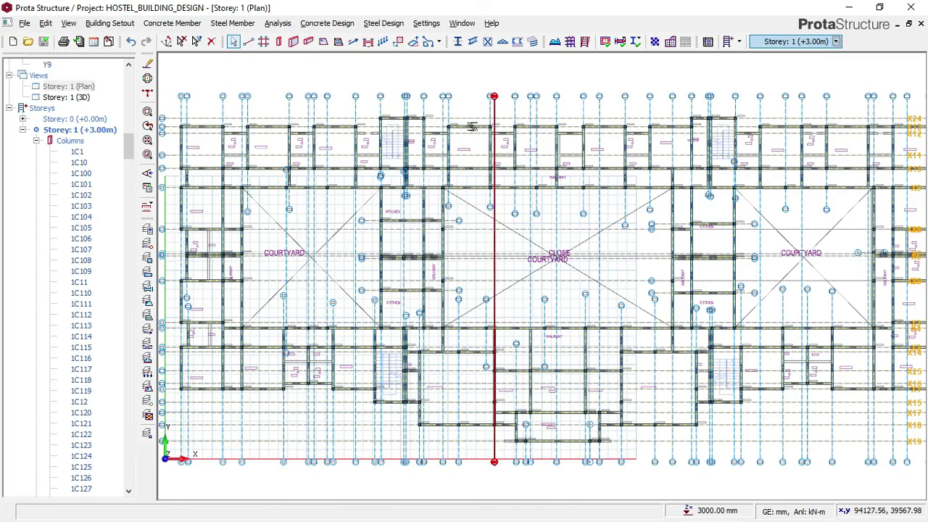